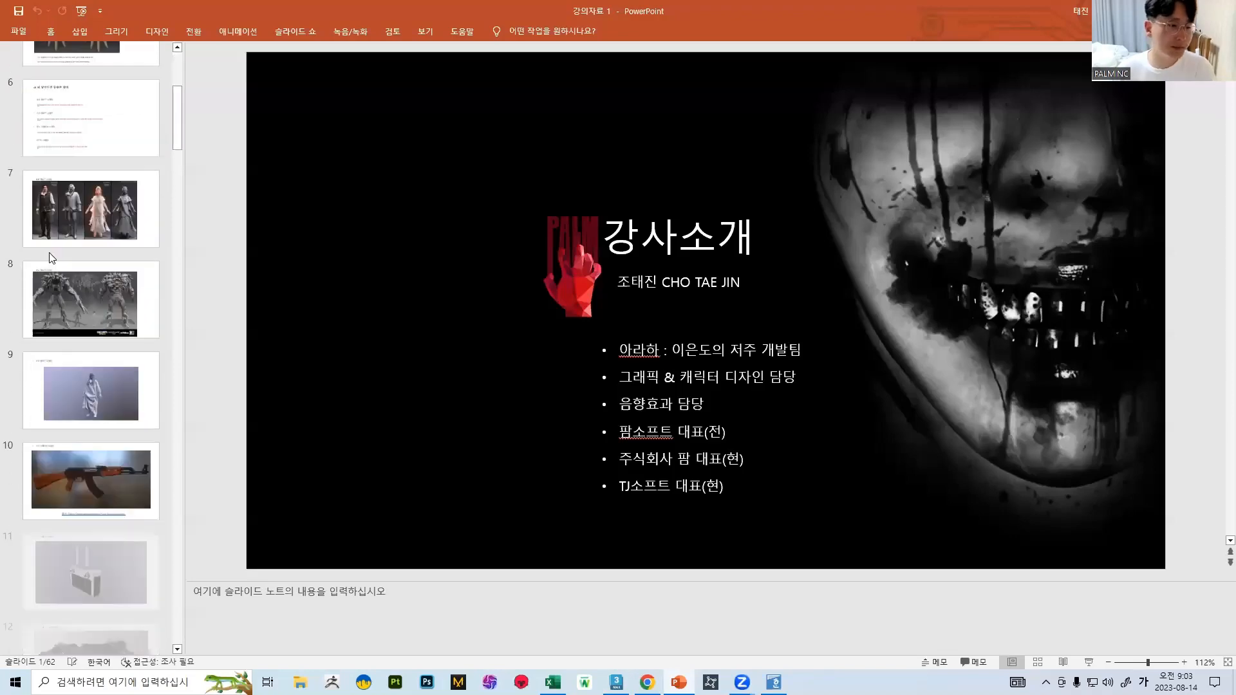
# Step: Browse the slide thumbnails and bring up the slide with the kitchen knife photo
pyautogui.scroll(-12, 80, 223)
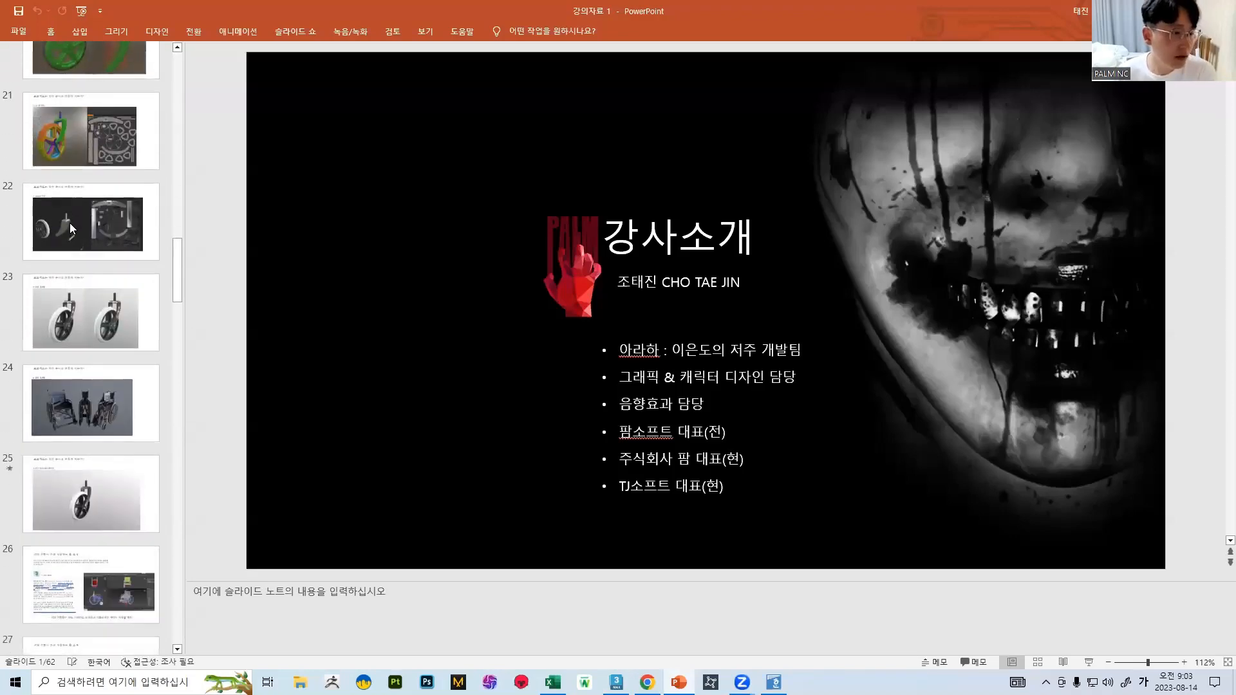
pyautogui.scroll(-11, 97, 264)
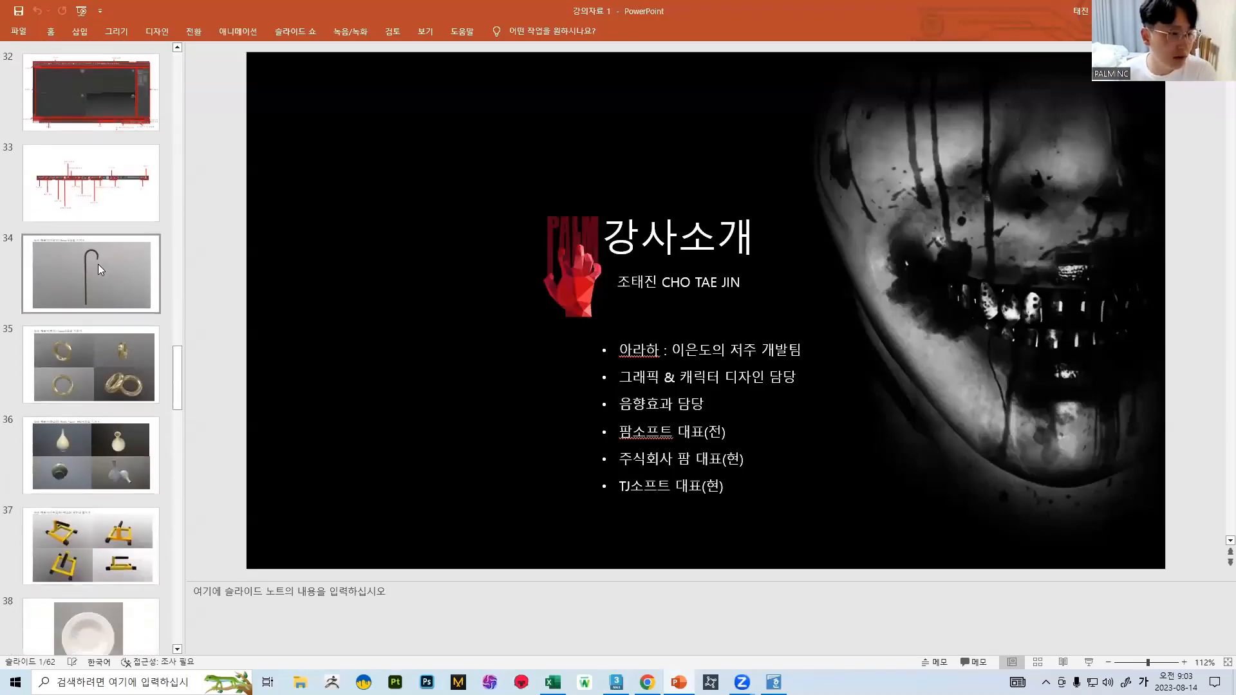
pyautogui.click(86, 254)
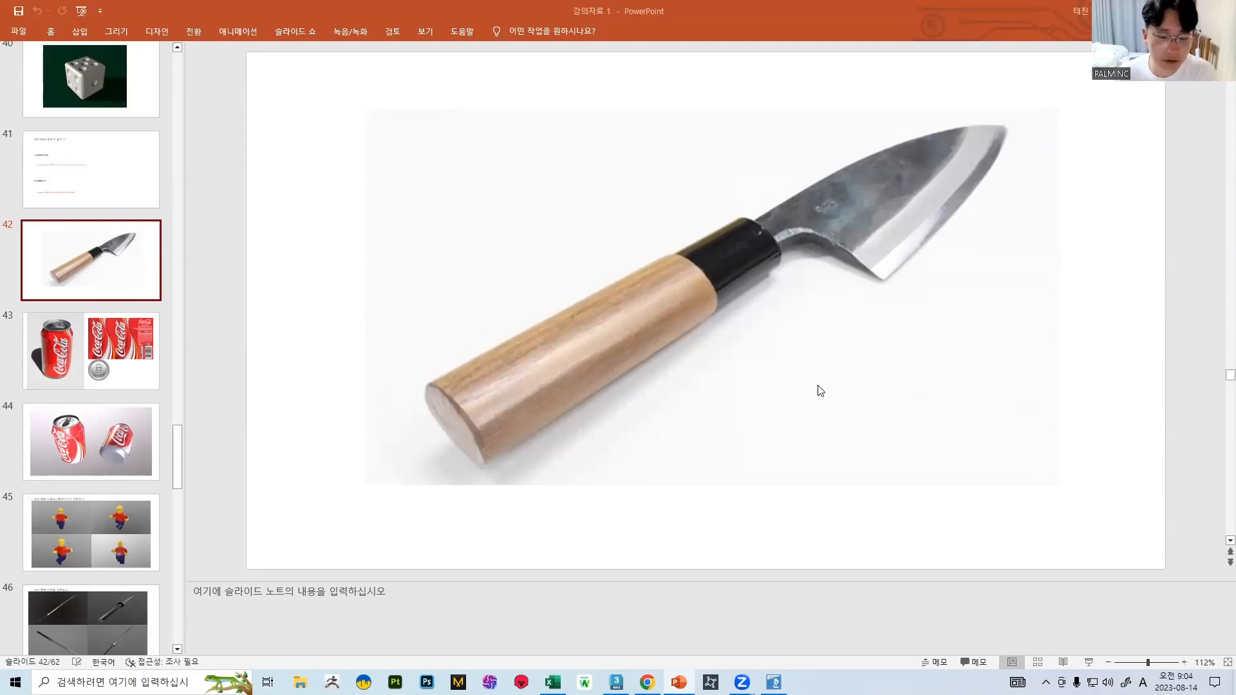
# Step: Switch to 3ds Max and select both high-poly knife objects, A_high and B_high, in the Scene Explorer
pyautogui.click(616, 683)
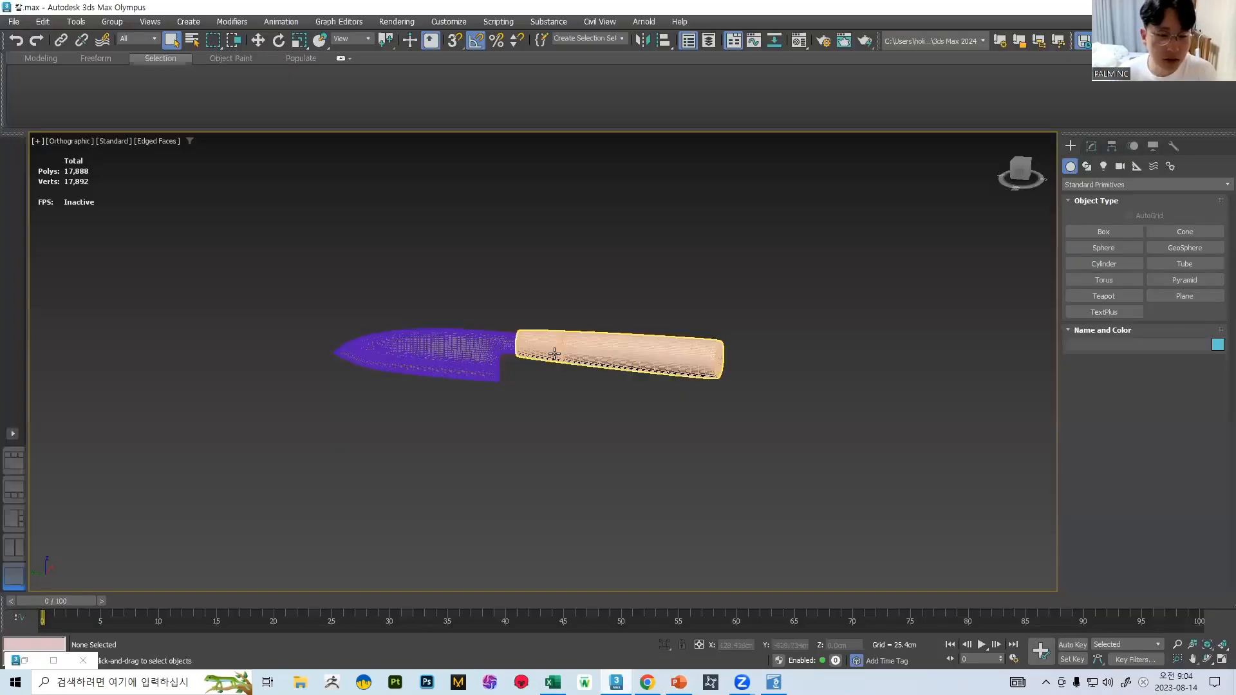
pyautogui.click(691, 42)
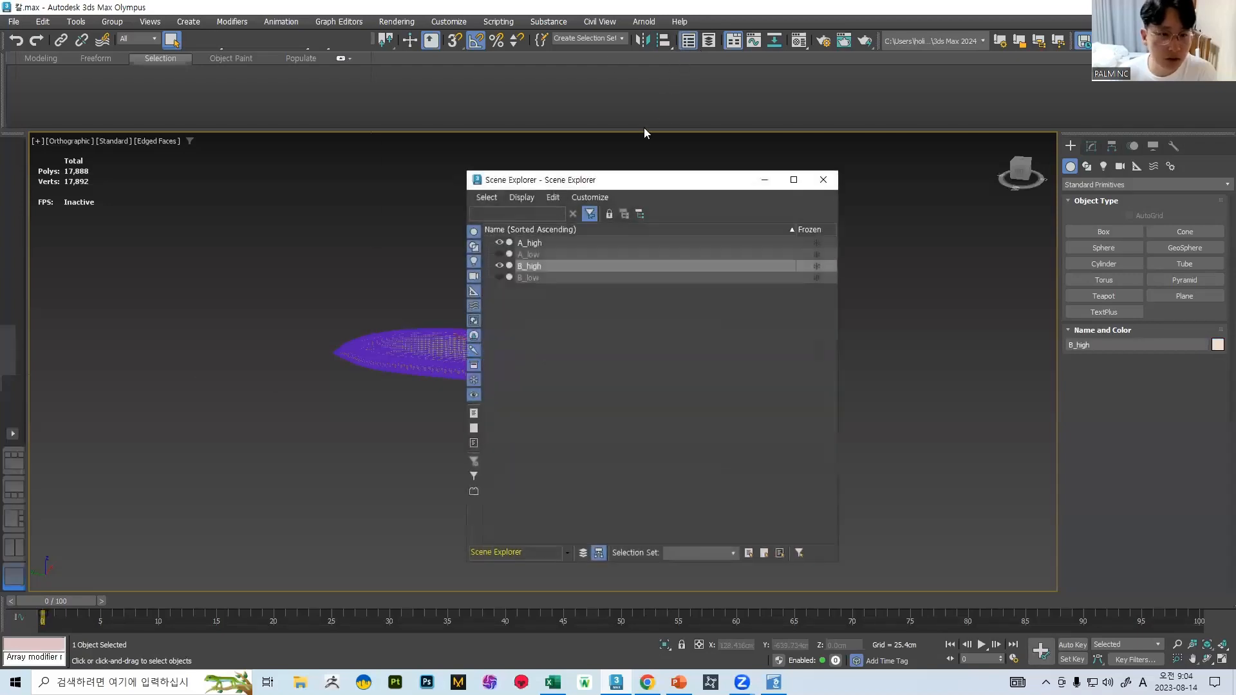
pyautogui.click(570, 245)
pyautogui.keyDown('ctrl'); pyautogui.click(565, 264); pyautogui.keyUp('ctrl')
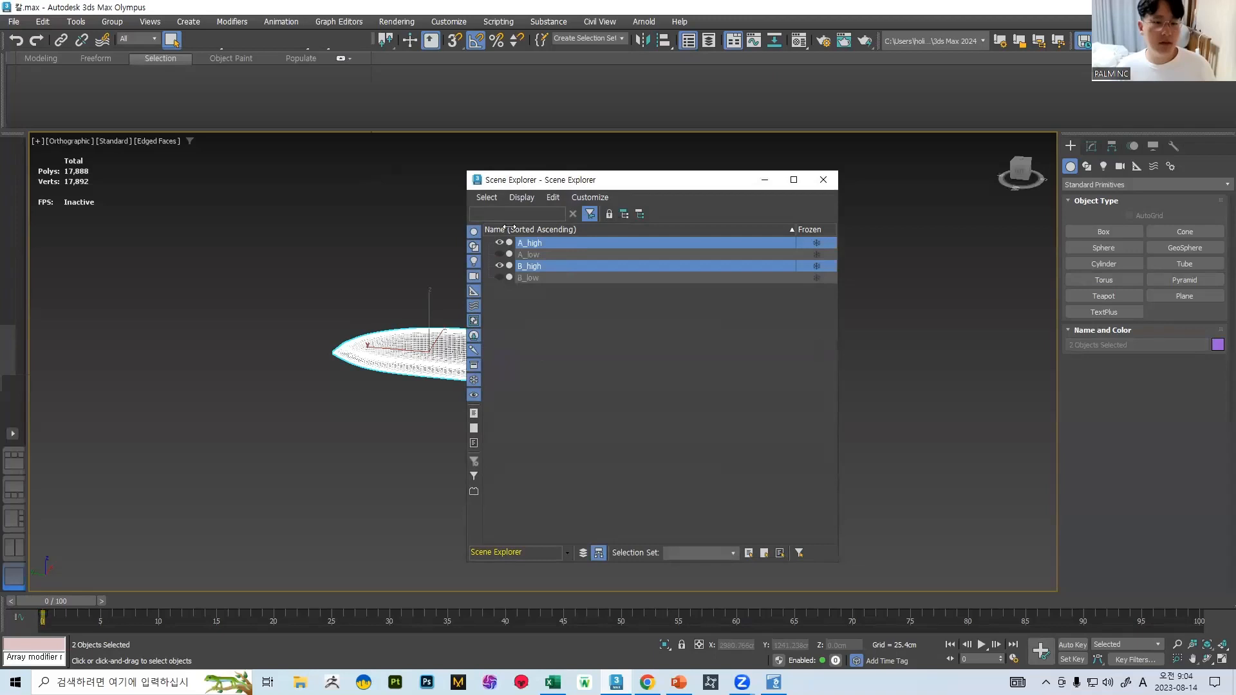
# Step: Start exporting the selected objects, look through the files on the Desktop, and close the export without saving
pyautogui.click(16, 24)
pyautogui.moveTo(41, 224)
pyautogui.click(192, 238)
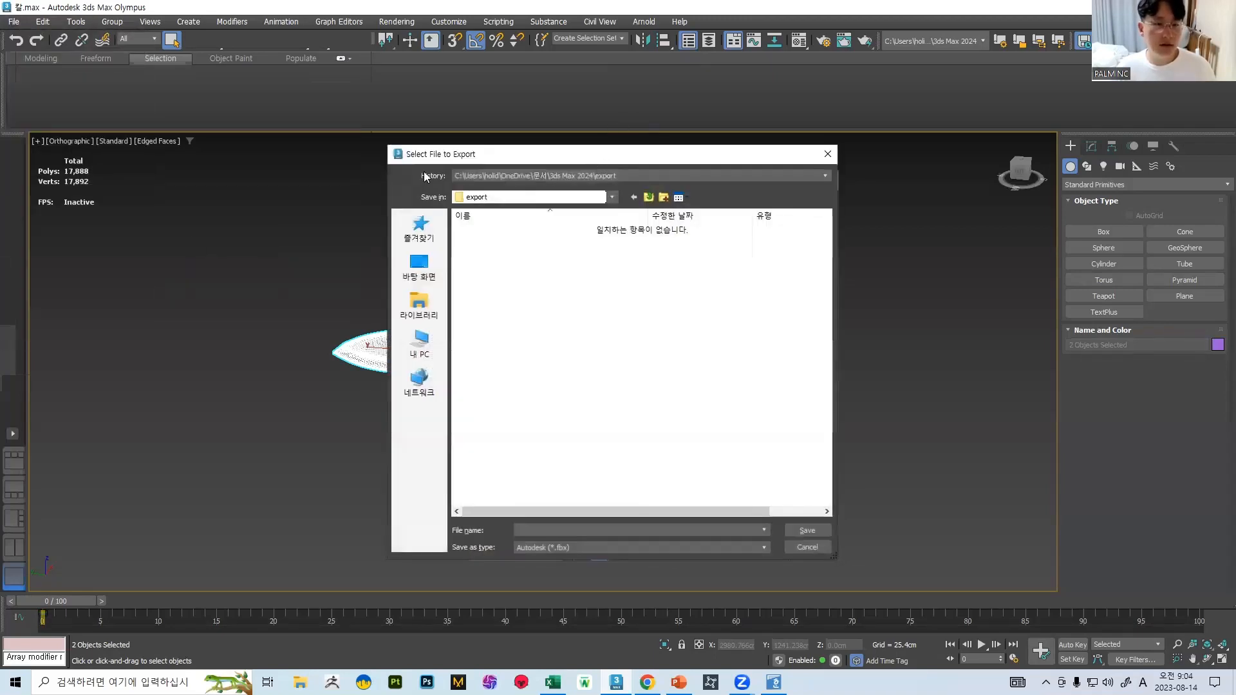
pyautogui.click(250, 273)
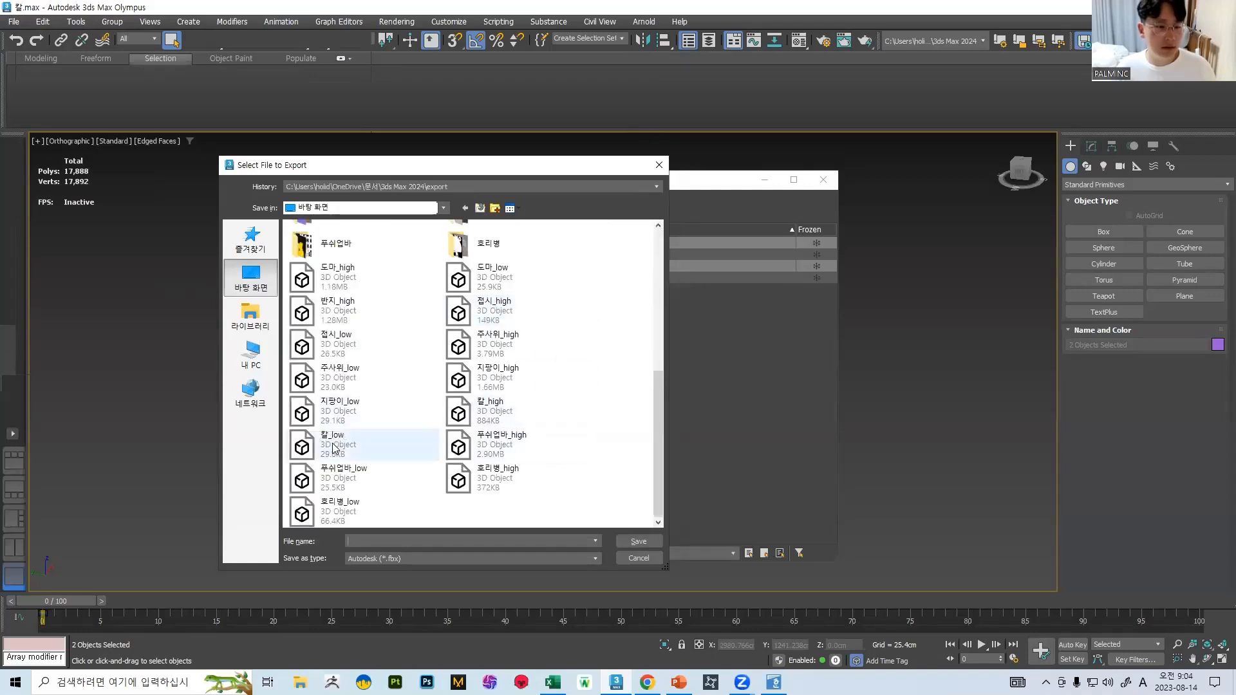
pyautogui.click(661, 166)
pyautogui.click(824, 180)
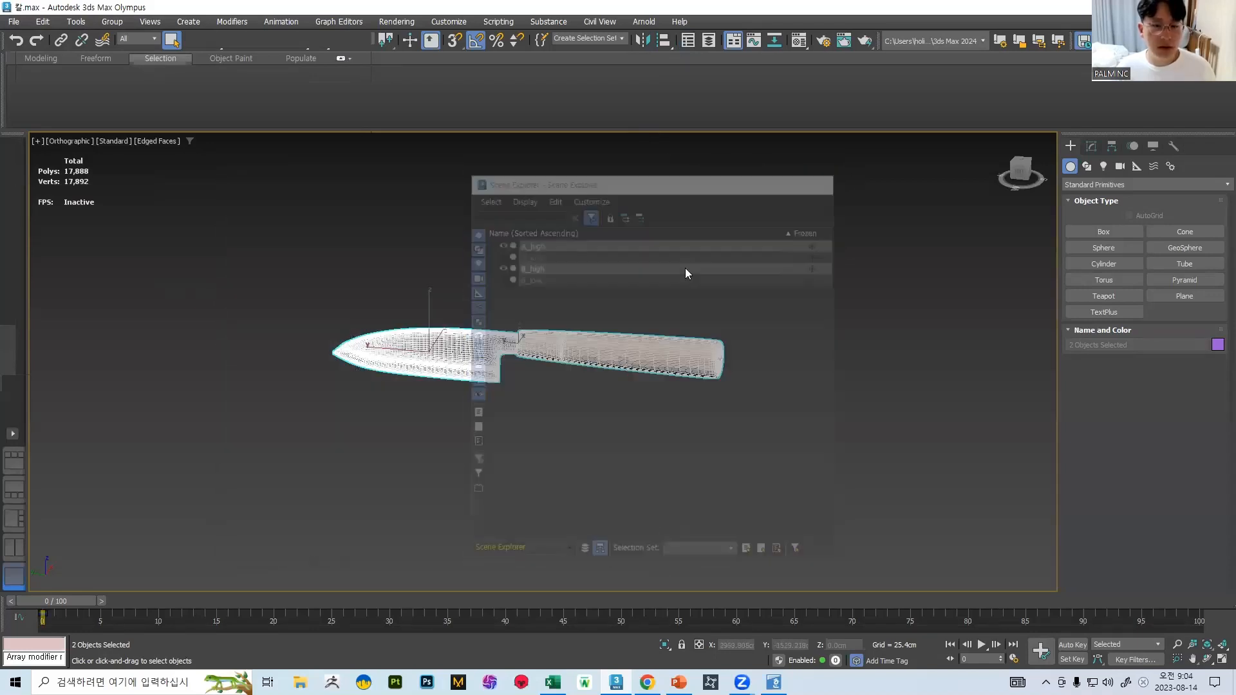
# Step: Hide the high-poly objects A_high and B_high and show the low-poly objects A_low and B_low
pyautogui.click(690, 43)
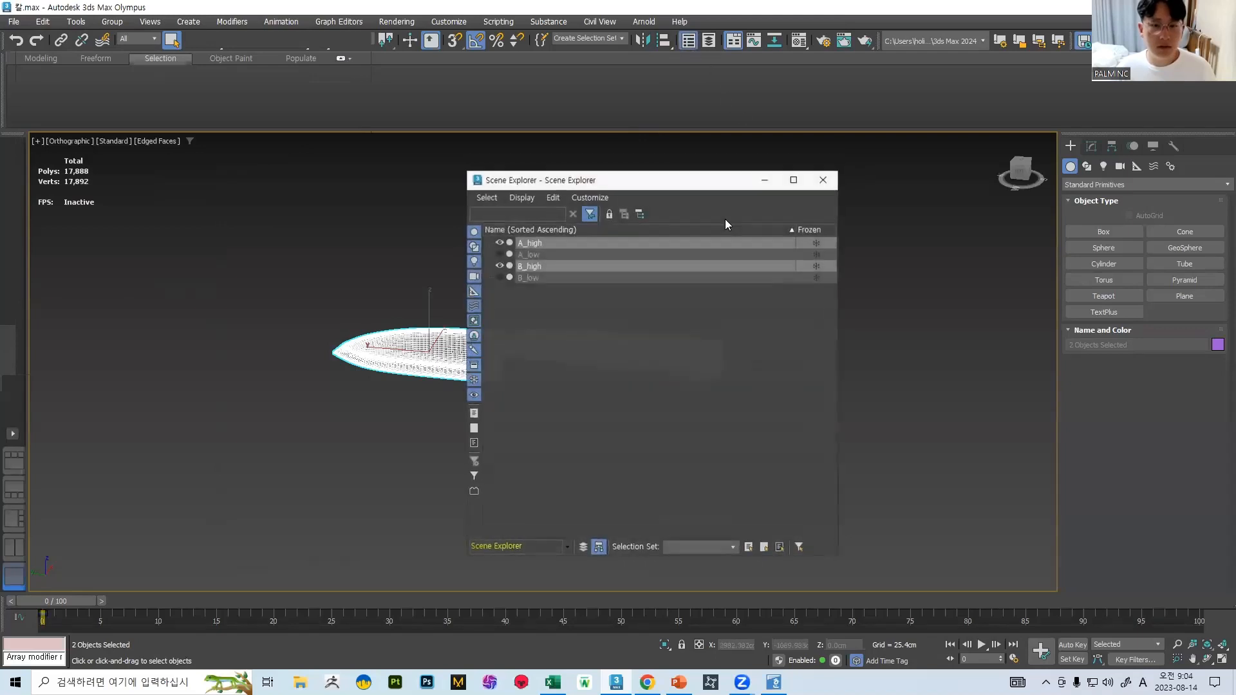
pyautogui.click(499, 244)
pyautogui.click(542, 254)
pyautogui.click(542, 284)
pyautogui.click(540, 274)
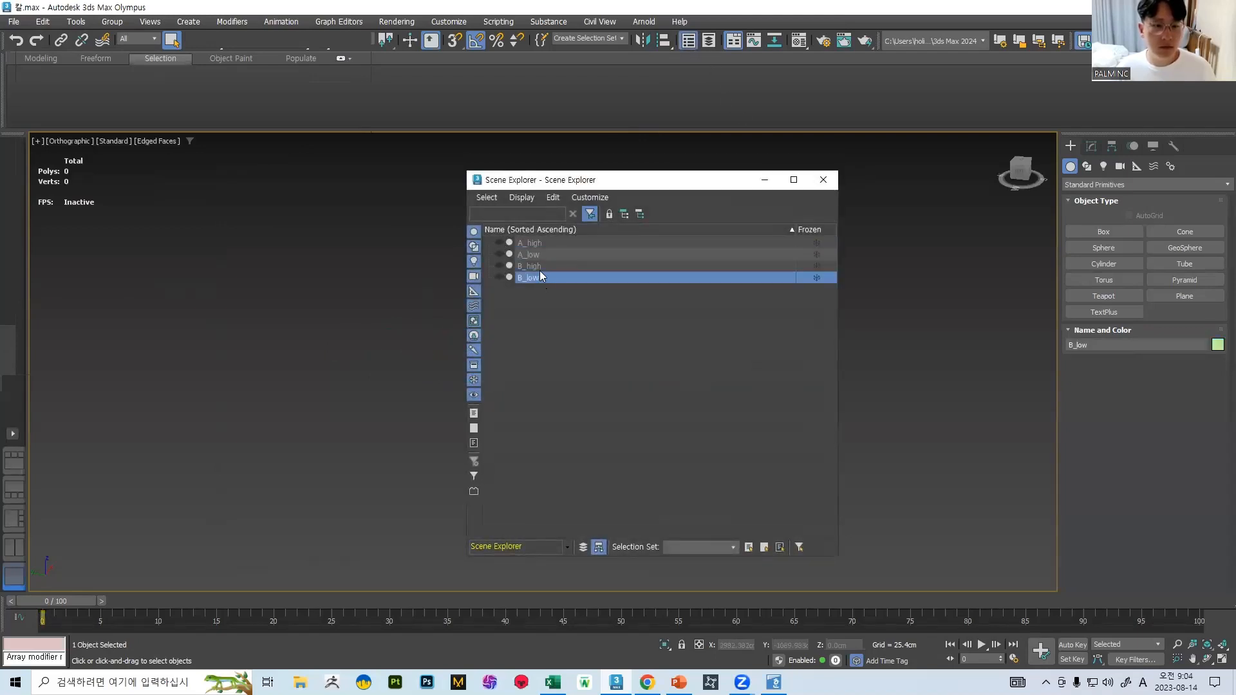
pyautogui.keyDown('ctrl'); pyautogui.click(529, 255); pyautogui.keyUp('ctrl')
pyautogui.click(499, 255)
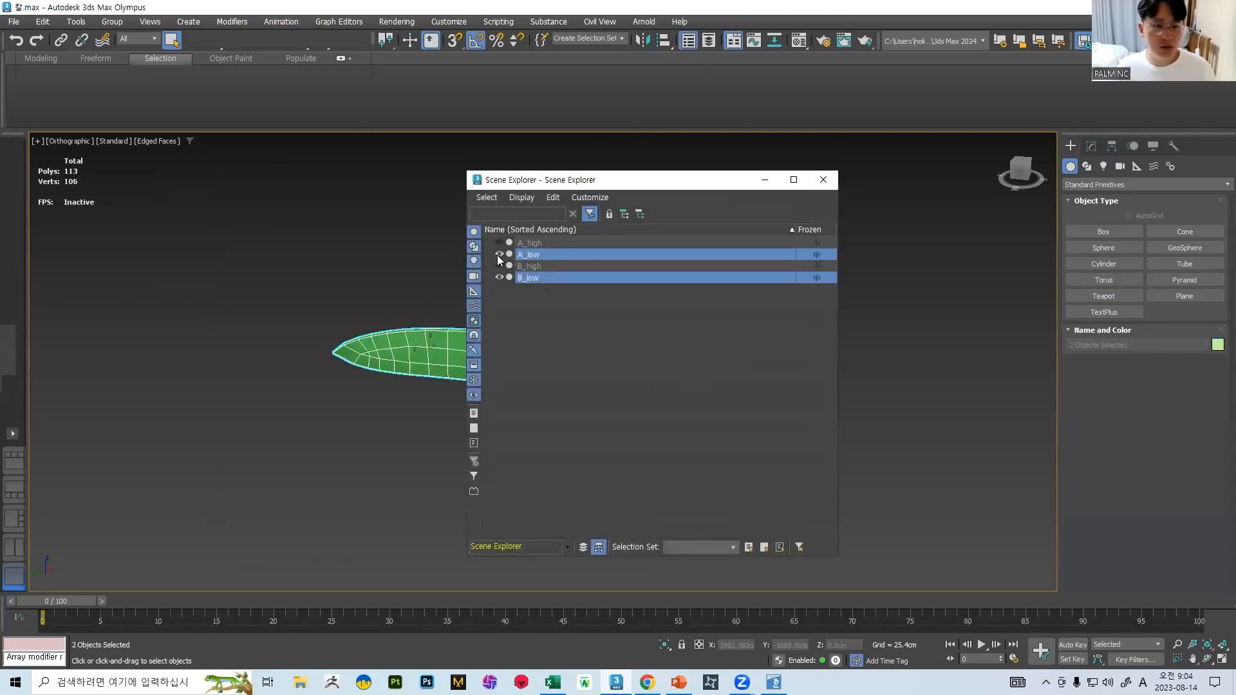
# Step: Apply an Unwrap UVW modifier to A_low and B_low together
pyautogui.click(823, 180)
pyautogui.click(1091, 146)
pyautogui.click(1190, 199)
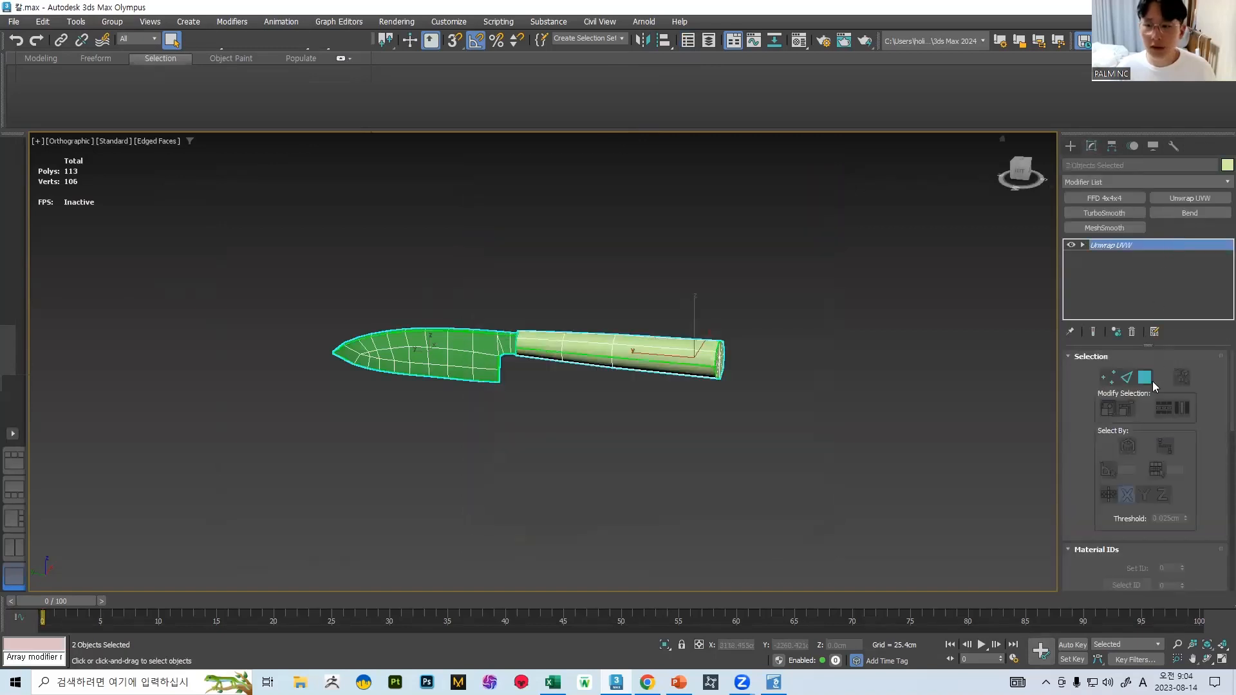
# Step: Examine the low-poly knife's UV layout in the UV Editor, close it and leave sub-object selection
pyautogui.scroll(-3, 1153, 381)
pyautogui.click(1158, 412)
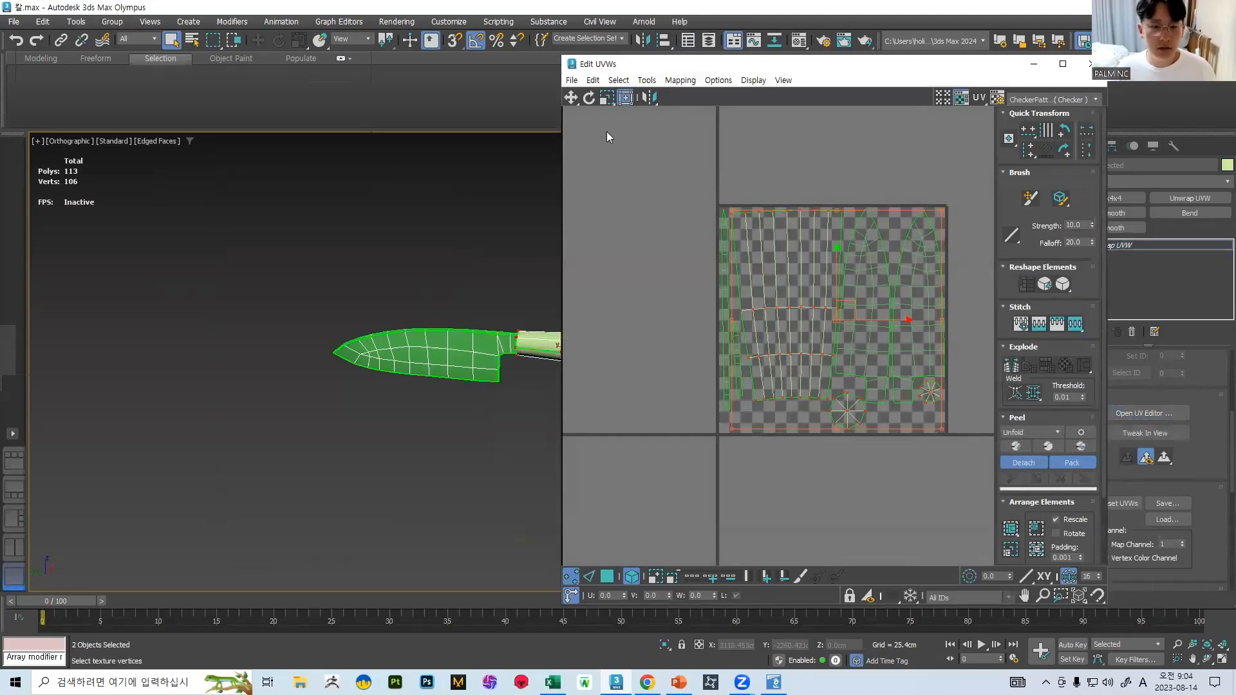
pyautogui.moveTo(948, 63); pyautogui.dragTo(607, 73)
pyautogui.click(641, 225)
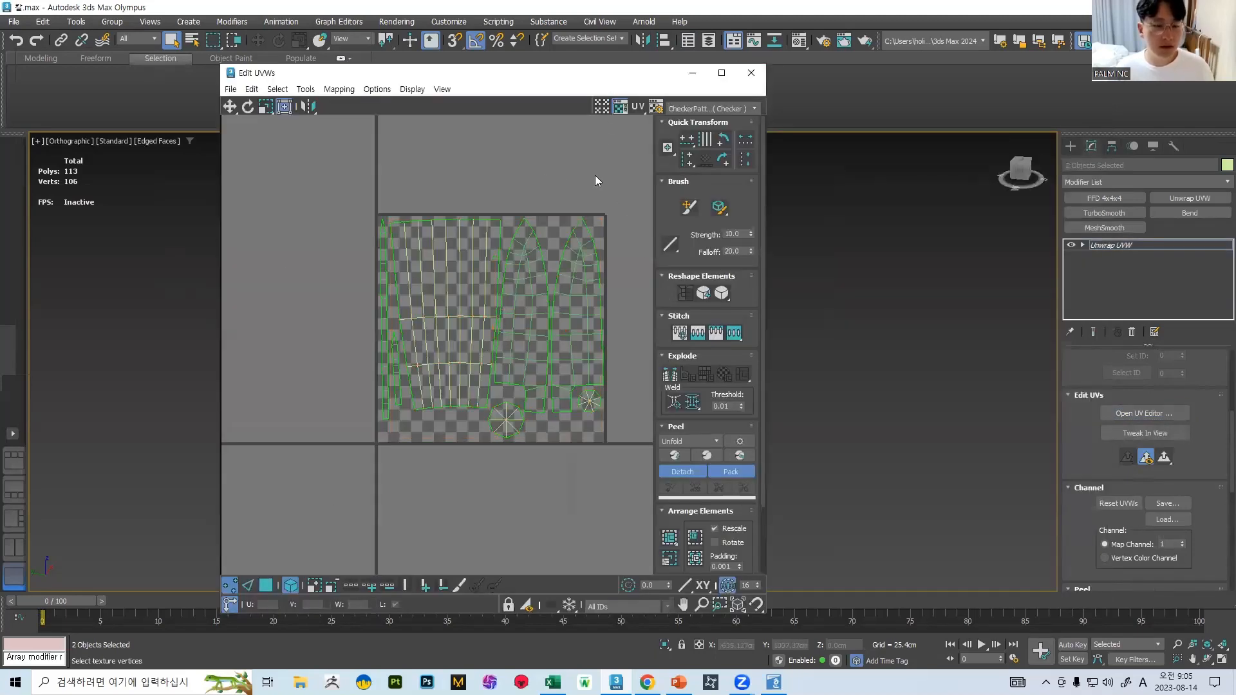
pyautogui.click(751, 73)
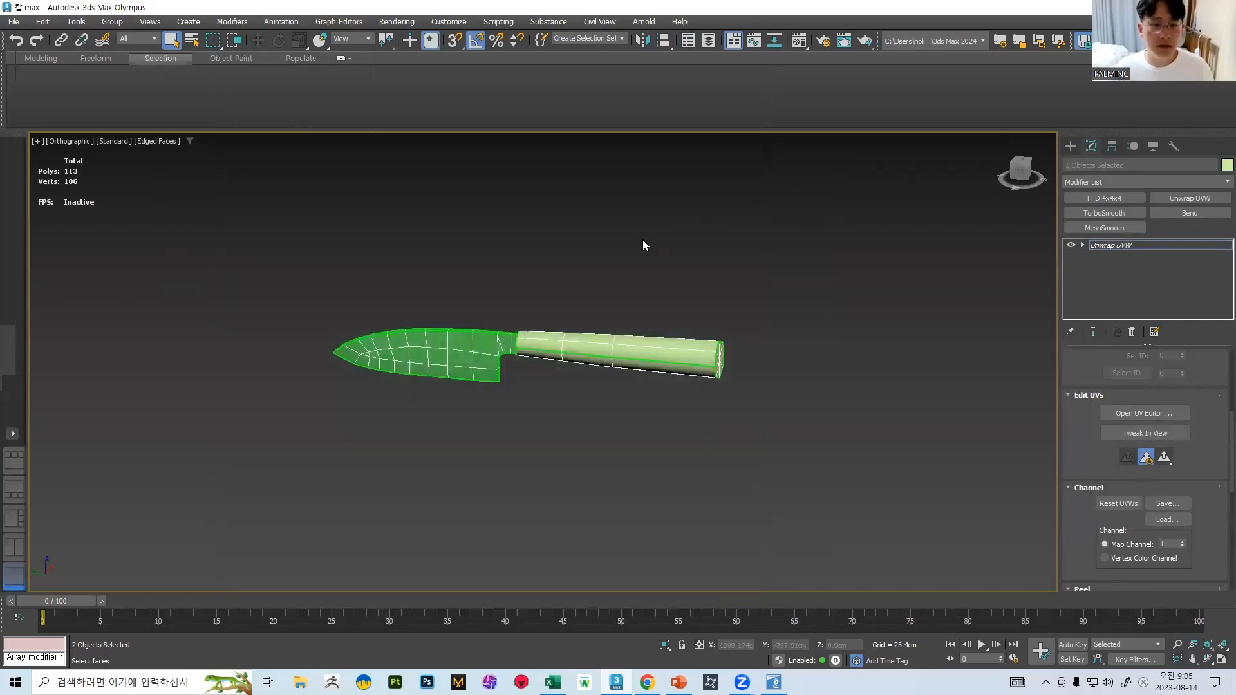
pyautogui.scroll(5, 1201, 412)
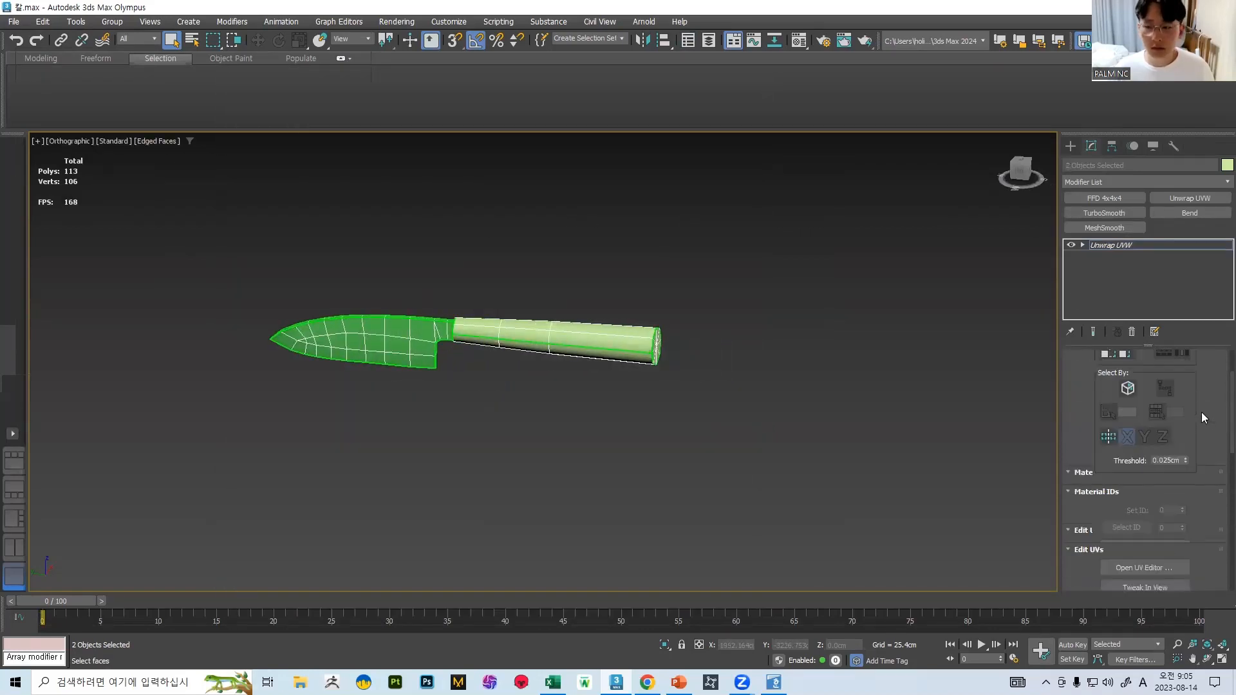
pyautogui.click(1108, 378)
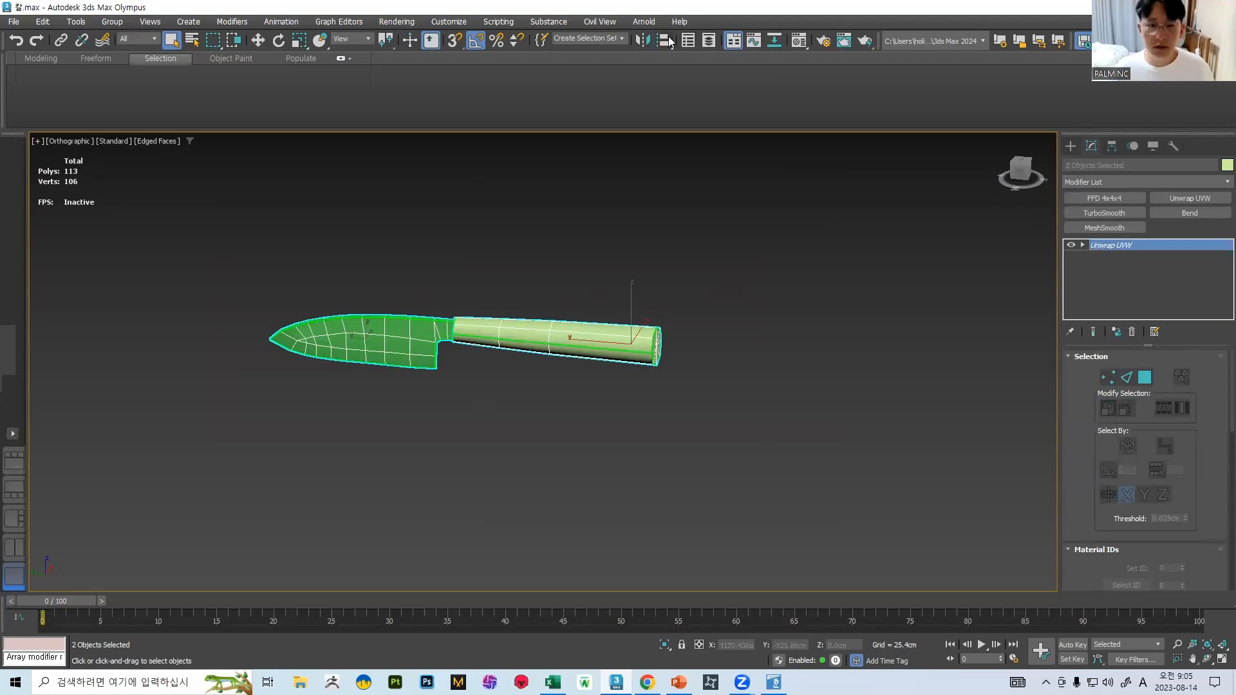
# Step: Hide the low-poly objects A_low and B_low and show the high-poly objects A_high and B_high again
pyautogui.click(688, 40)
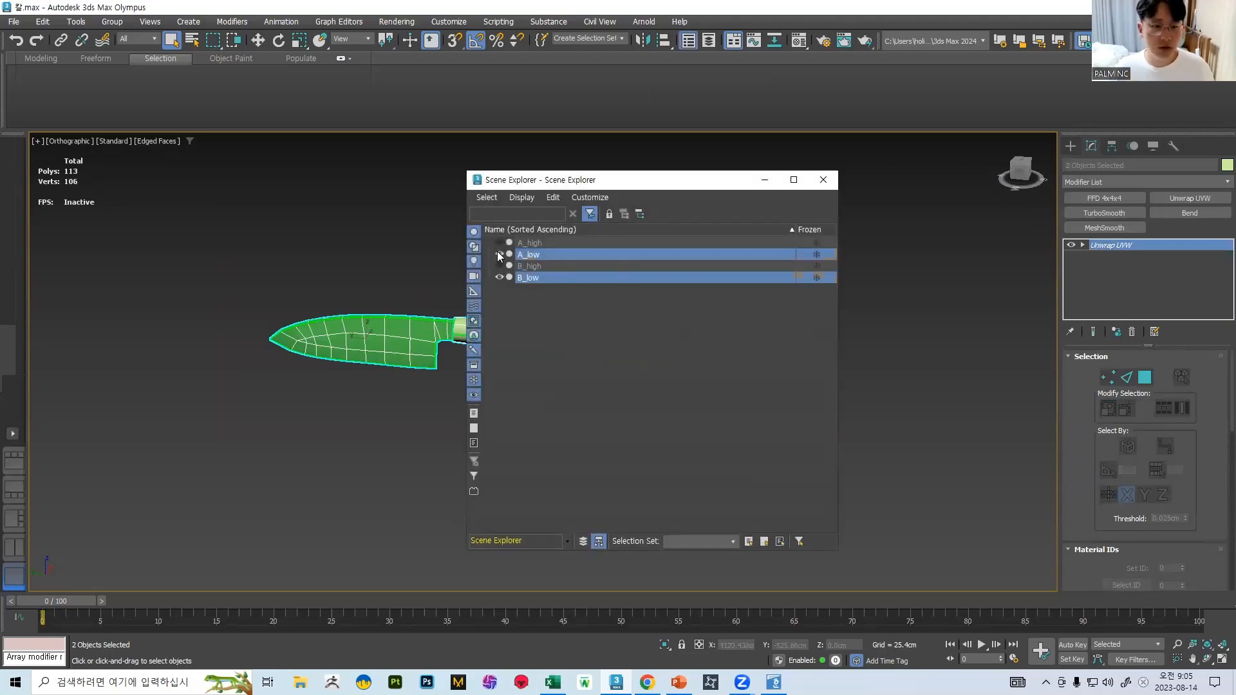
pyautogui.click(498, 253)
pyautogui.click(537, 265)
pyautogui.keyDown('ctrl'); pyautogui.click(535, 245); pyautogui.keyUp('ctrl')
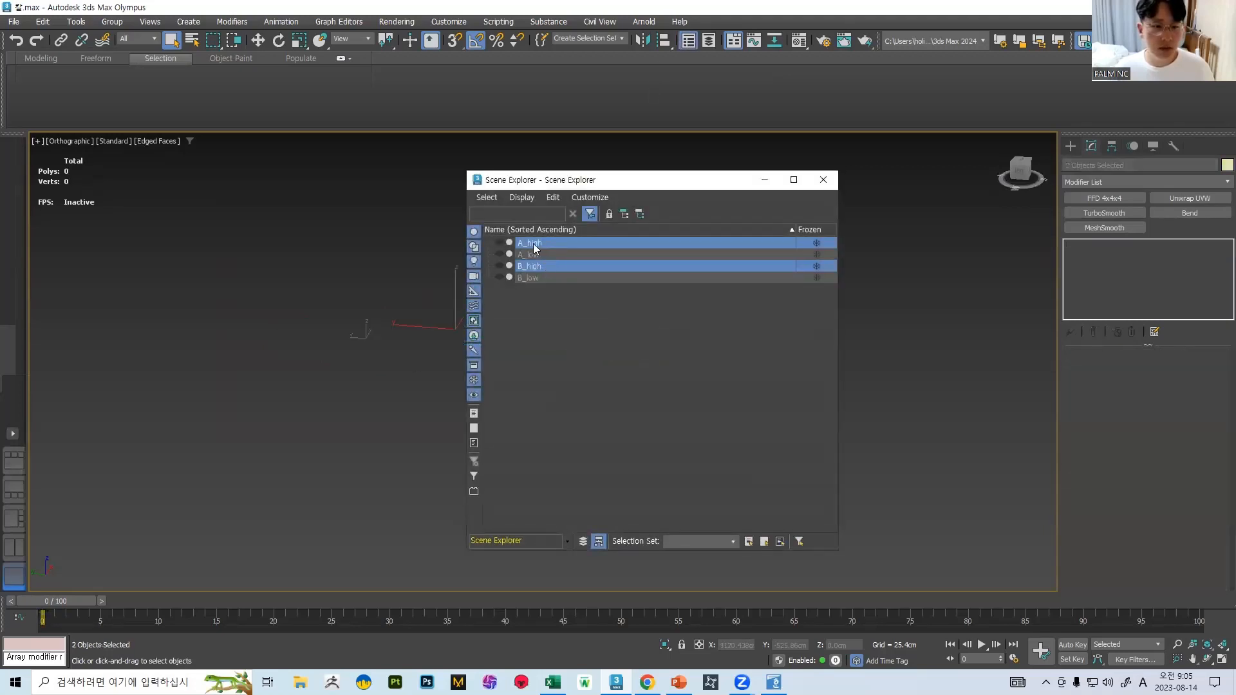
pyautogui.click(500, 247)
pyautogui.click(823, 180)
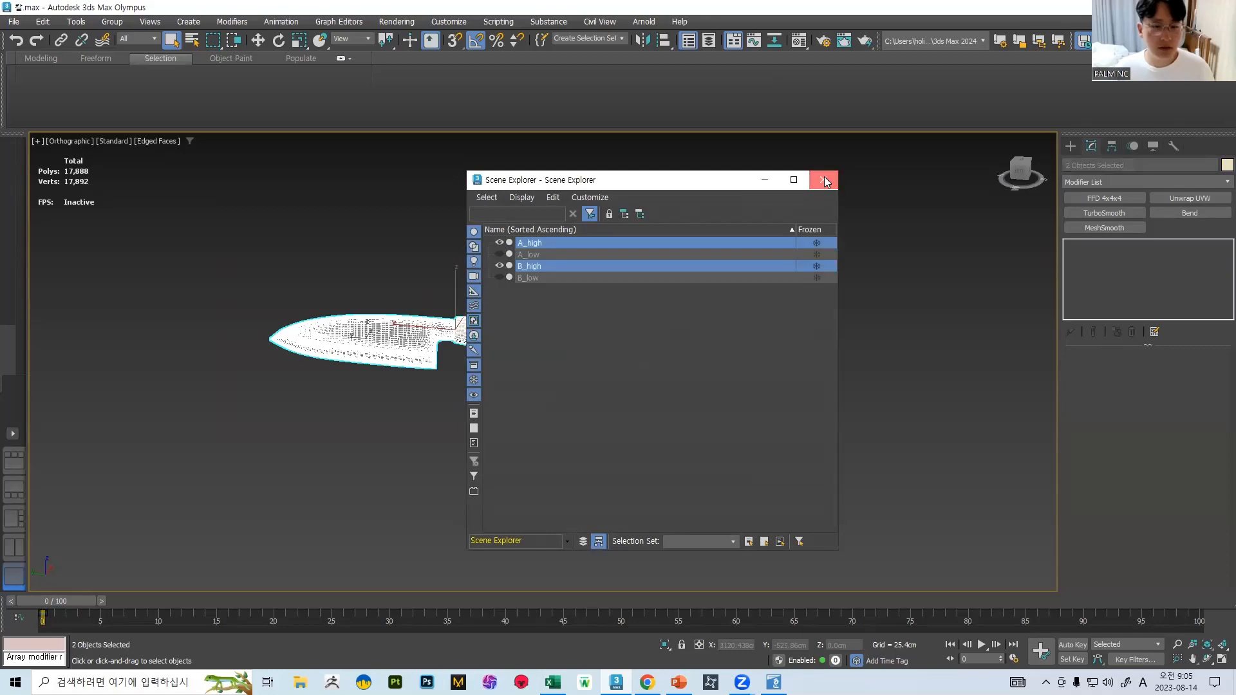
pyautogui.scroll(5, 535, 321)
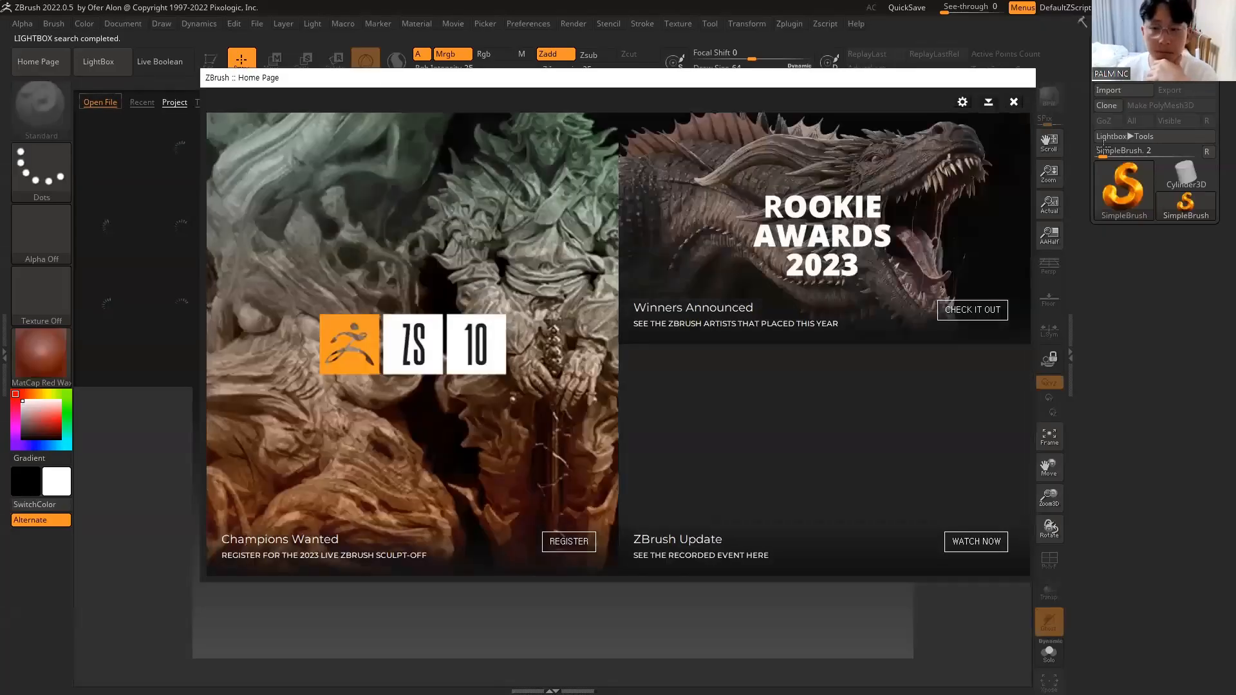
# Step: In ZBrush, close the home page and dismiss the new version notice
pyautogui.click(1014, 103)
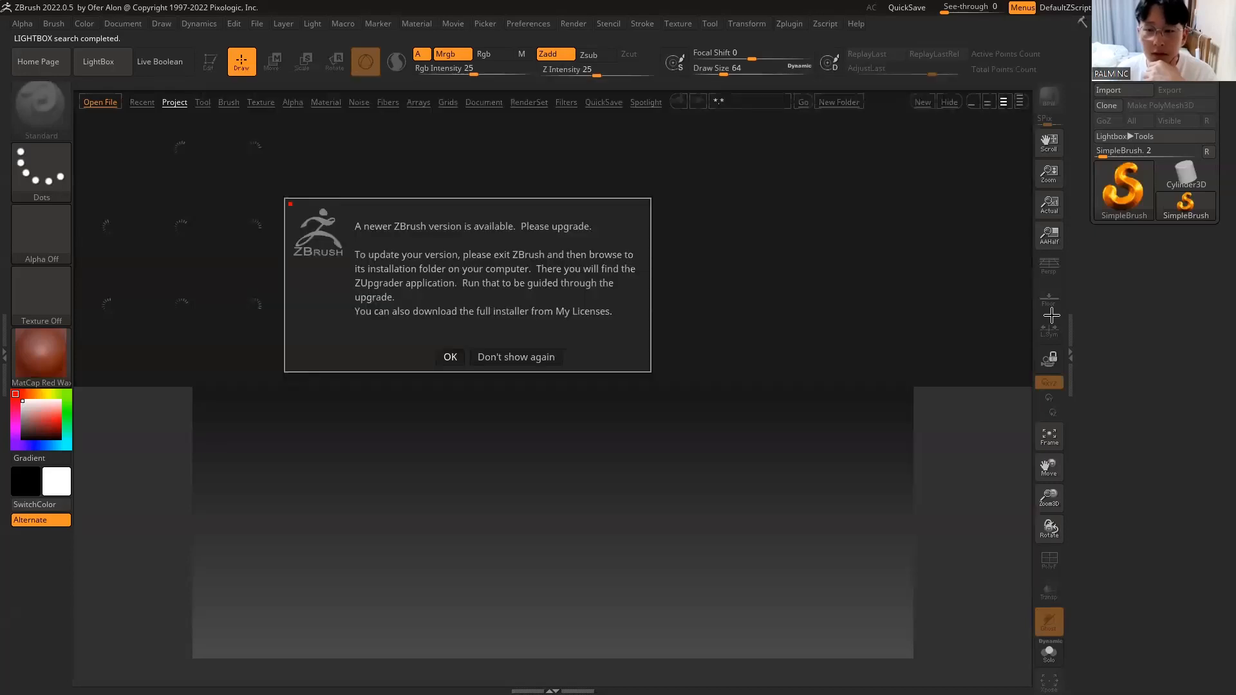
pyautogui.click(447, 357)
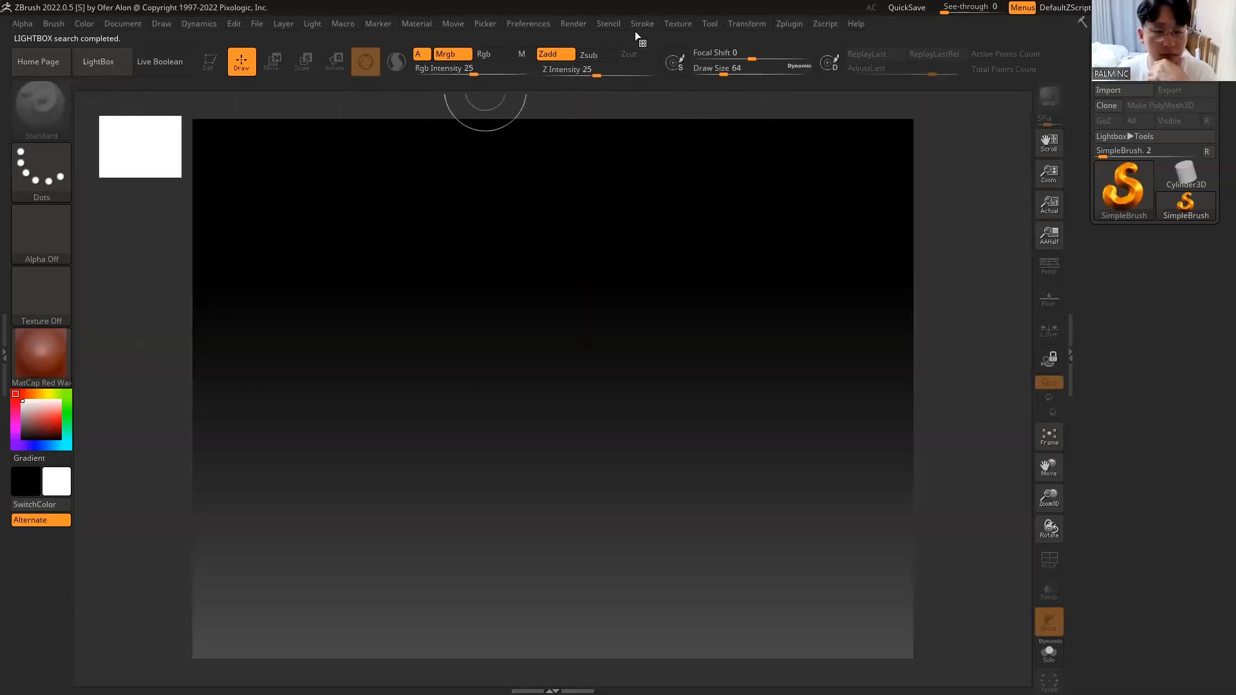
# Step: Choose the Sphere3D mesh and draw a sphere in the middle of the canvas
pyautogui.click(1125, 190)
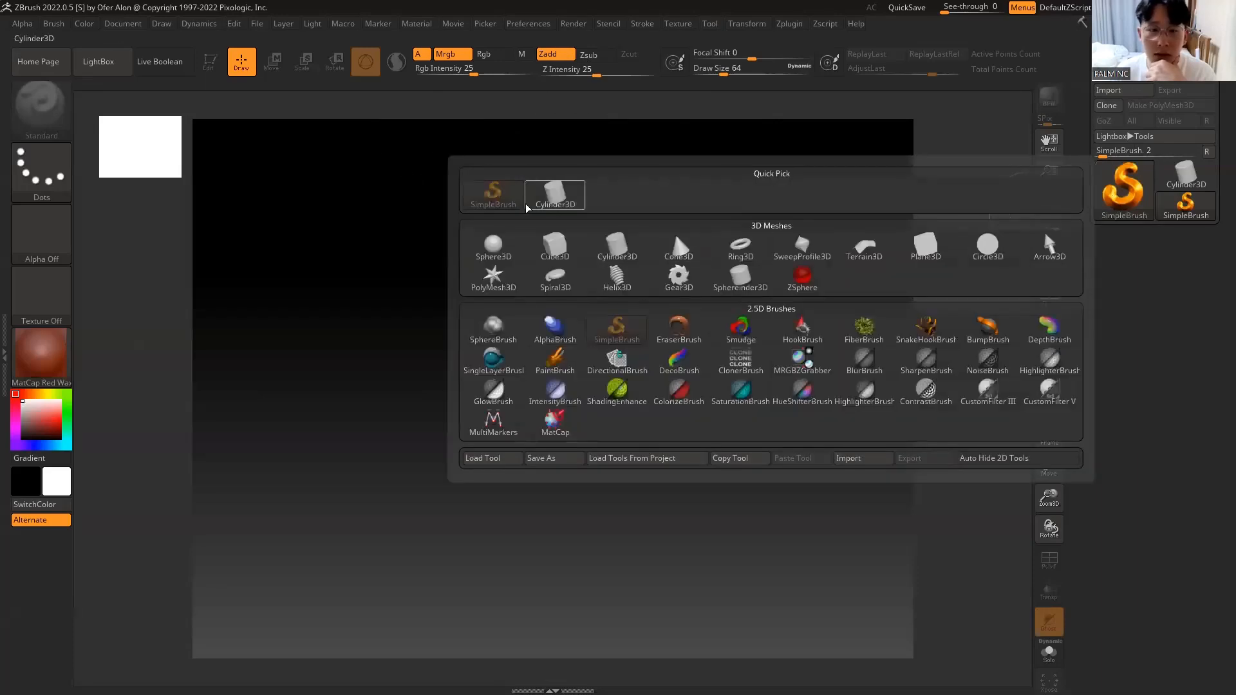
pyautogui.click(493, 244)
pyautogui.moveTo(553, 330); pyautogui.dragTo(546, 464)
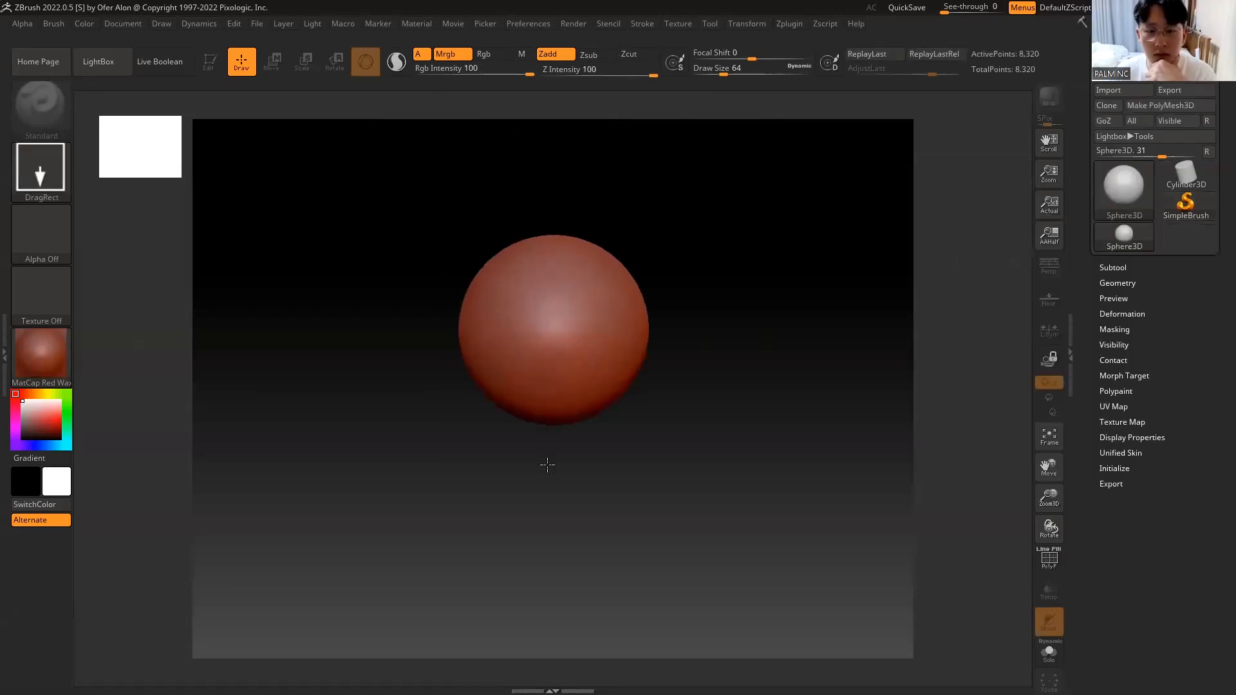
# Step: Clear the canvas and switch the current tool back to SimpleBrush
pyautogui.hotkey('ctrl', 'n')
pyautogui.click(1125, 204)
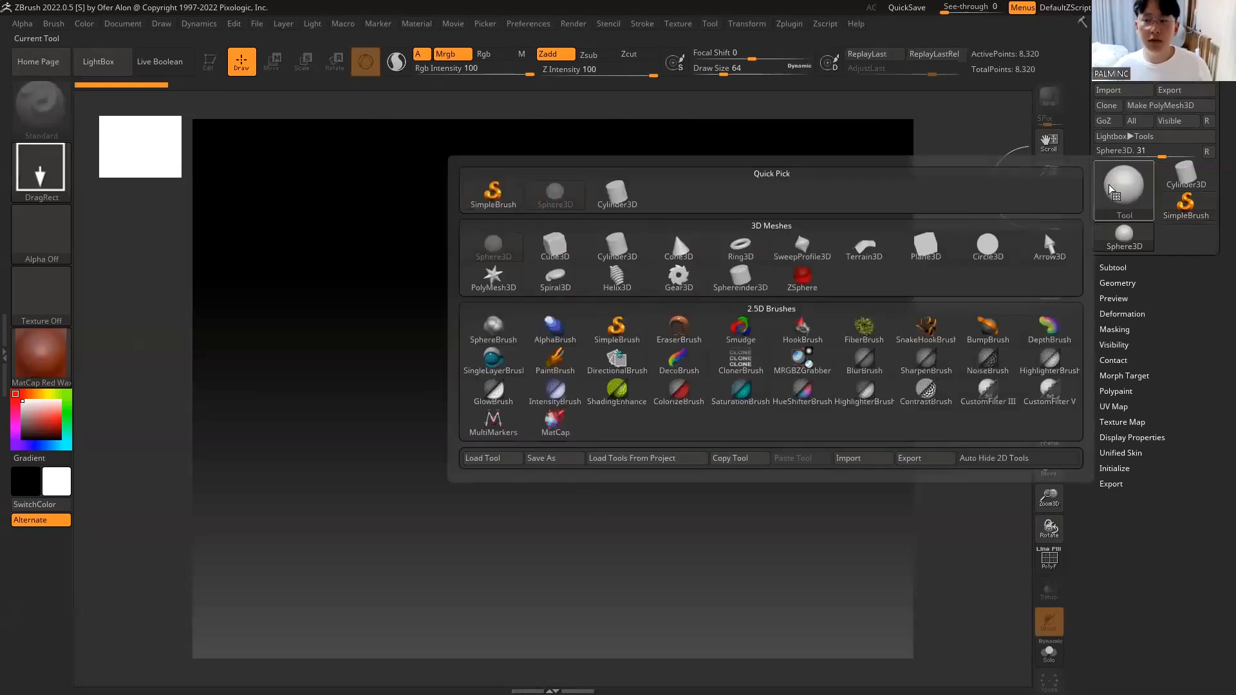
pyautogui.click(491, 198)
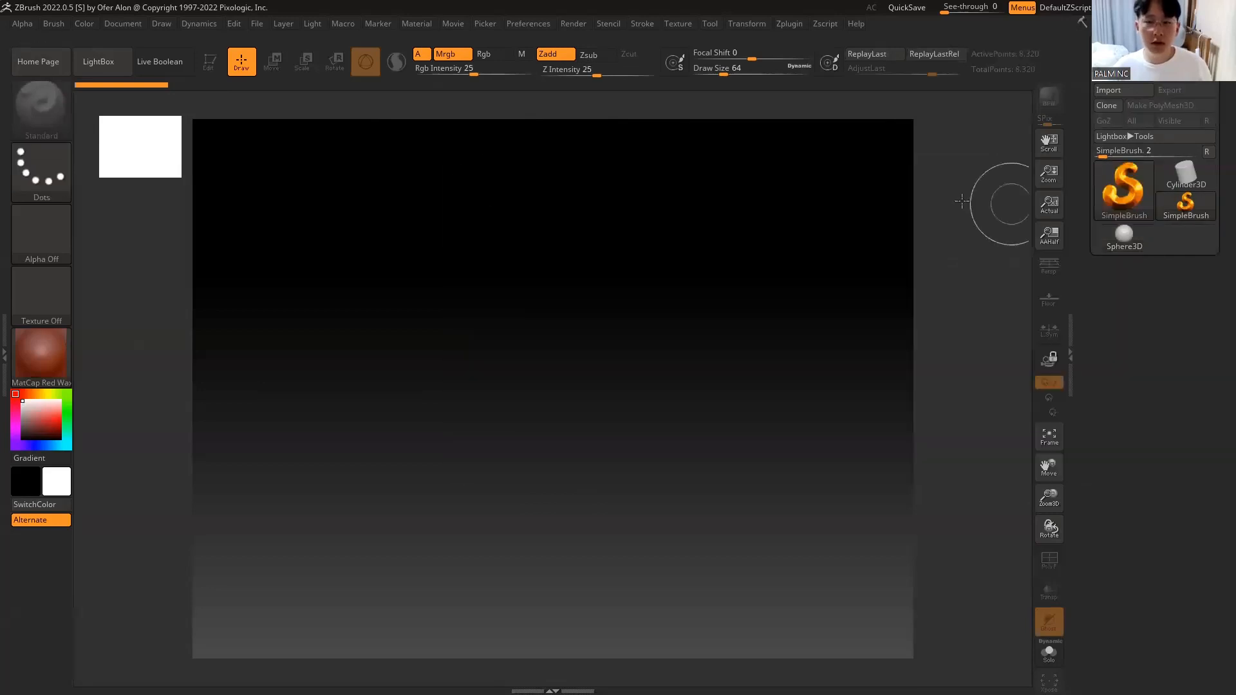
# Step: Choose Sphere3D and draw a large sphere on the canvas, clearing away a smaller first try
pyautogui.click(1117, 184)
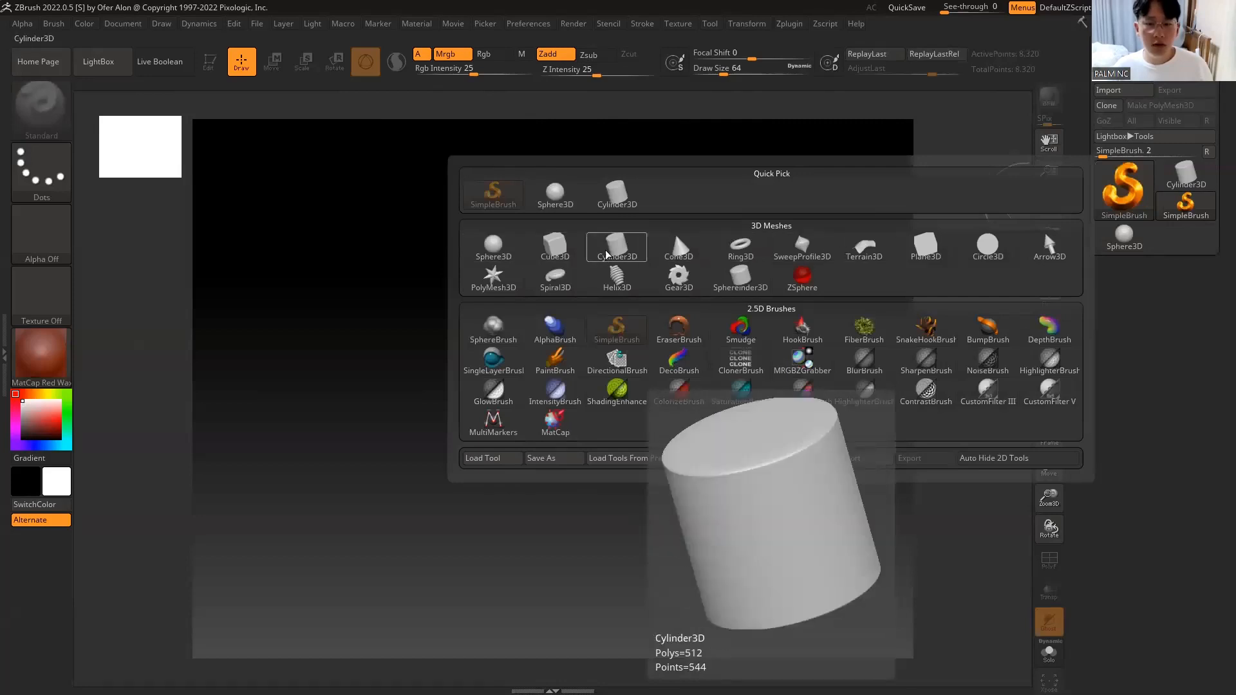
pyautogui.click(494, 247)
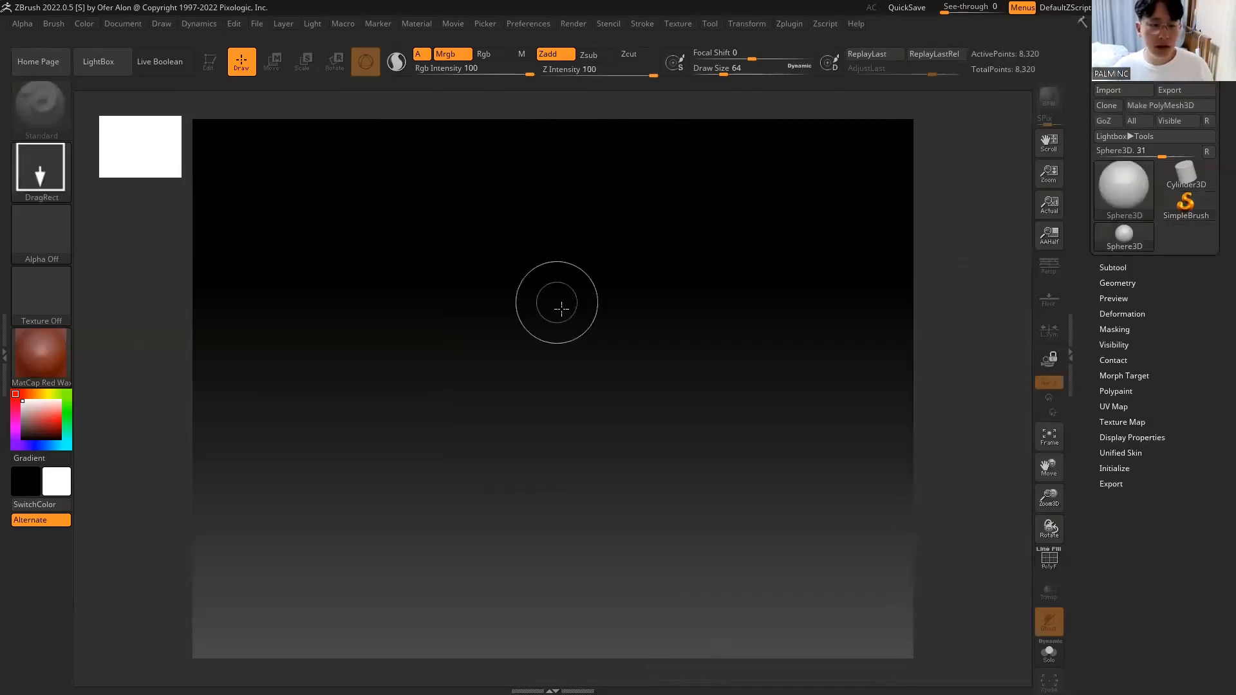
pyautogui.moveTo(580, 350); pyautogui.dragTo(604, 447)
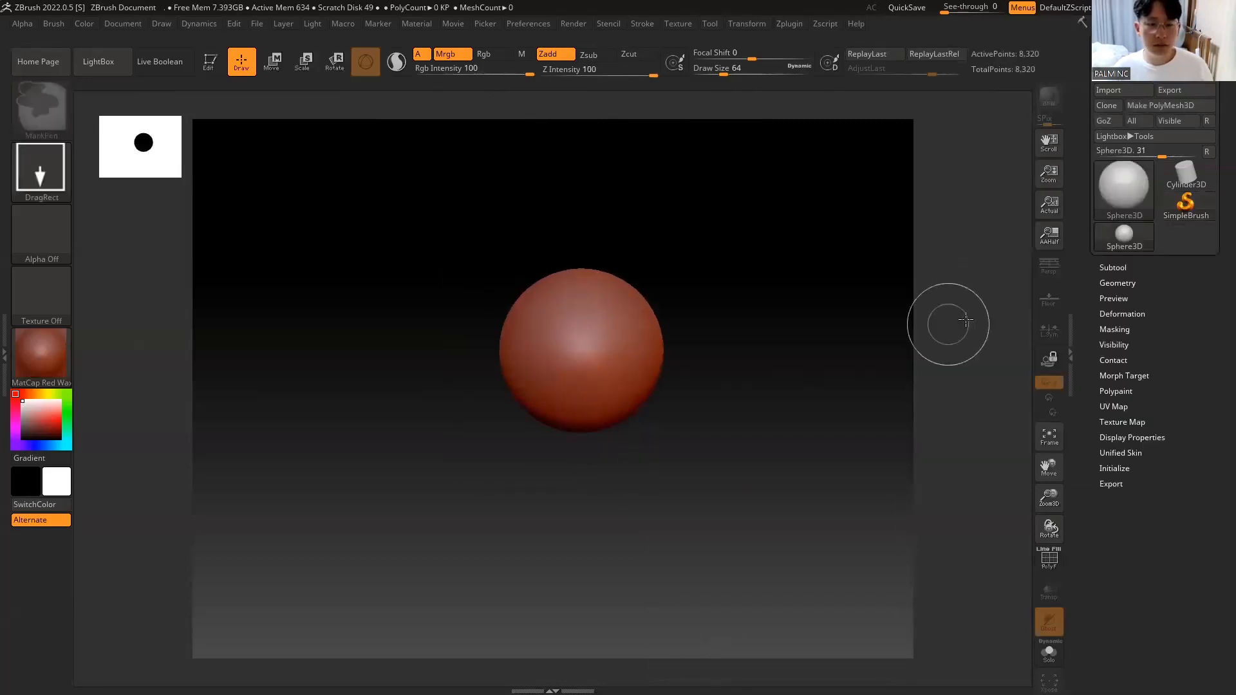
pyautogui.hotkey('ctrl', 'n')
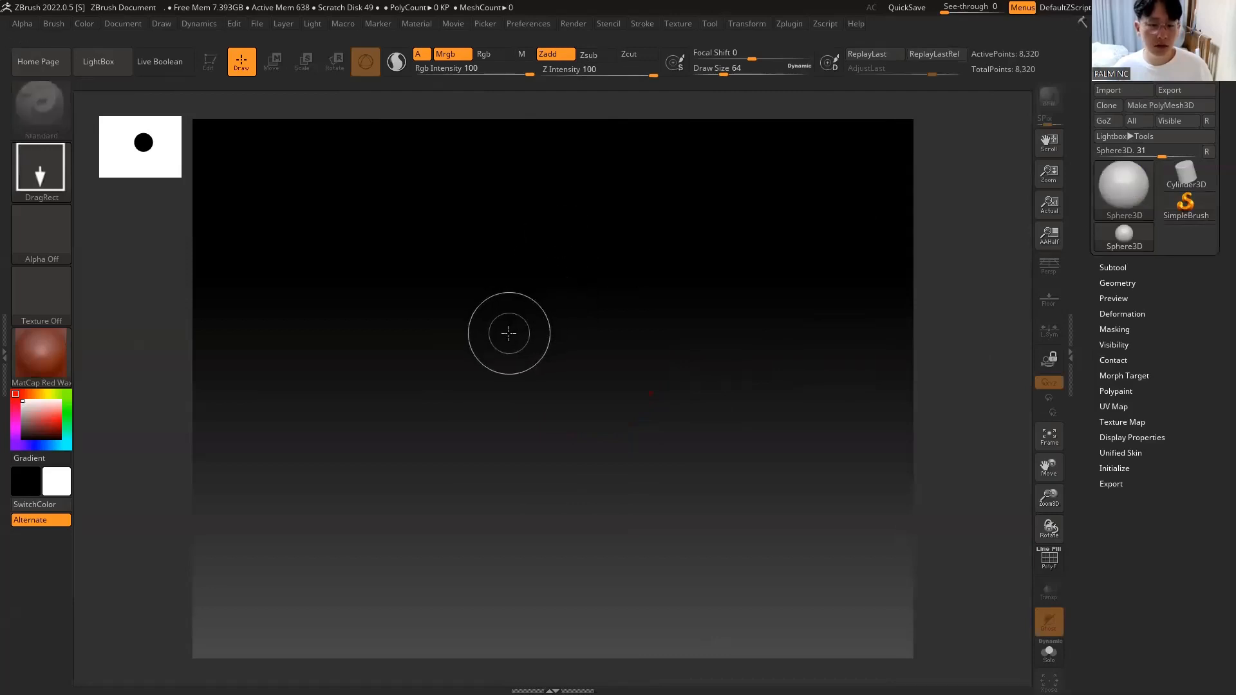
pyautogui.moveTo(508, 332); pyautogui.dragTo(532, 505)
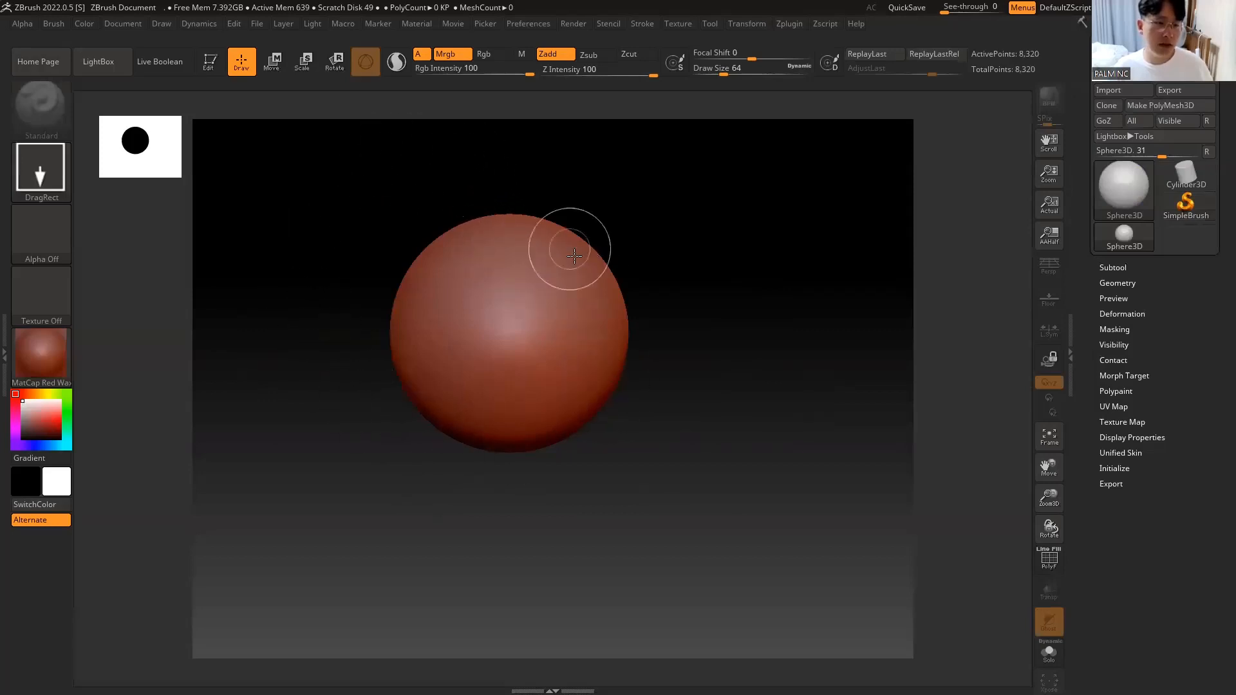
# Step: Enter Edit mode for the sphere and convert it to a PolyMesh3D
pyautogui.click(210, 65)
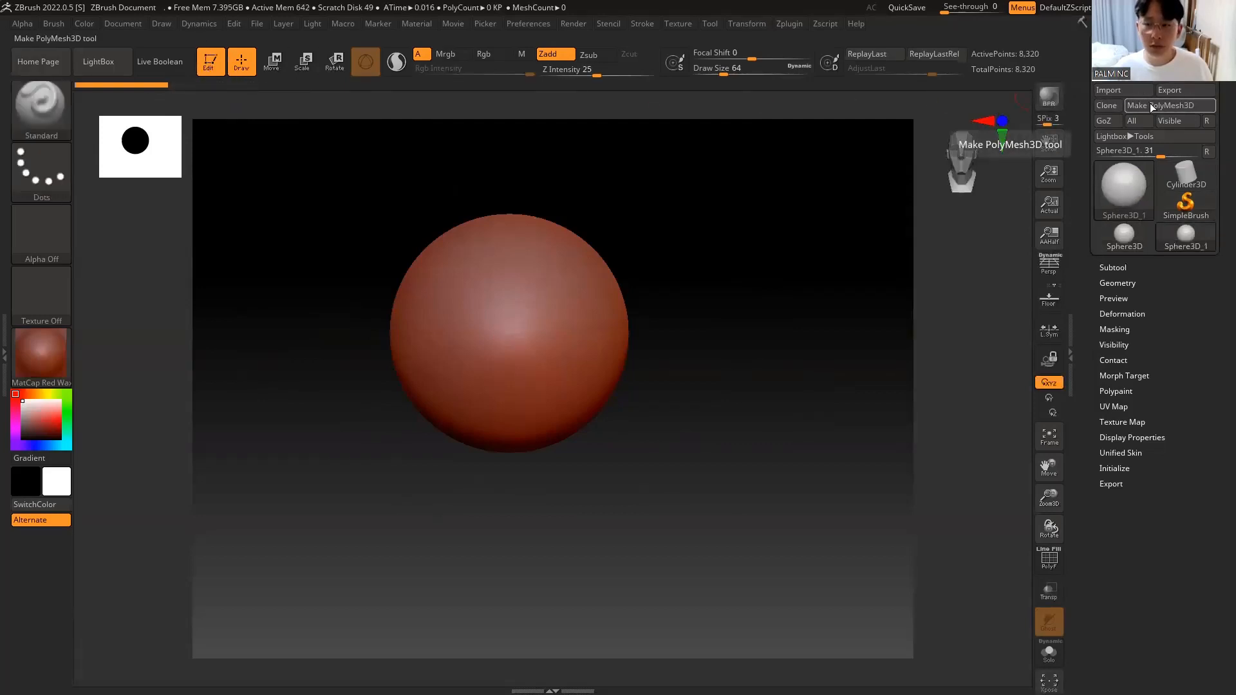
pyautogui.click(1187, 108)
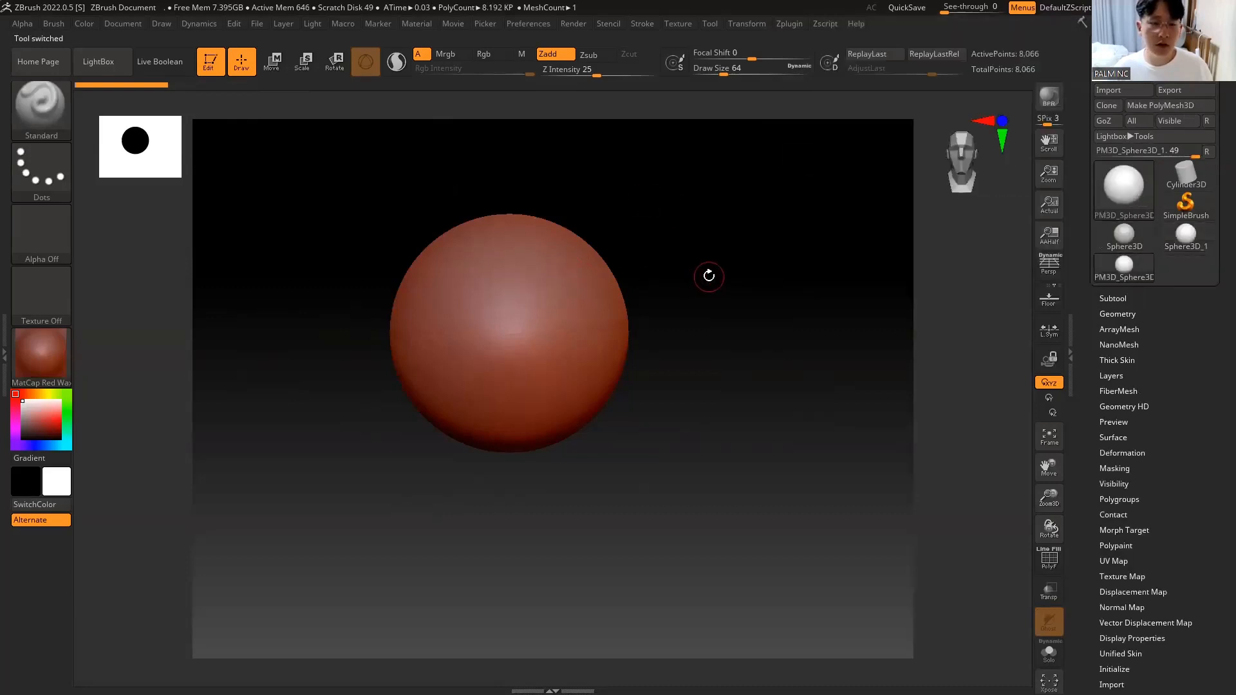
# Step: Inspect the sphere's polygon wireframe with PolyFrame from several angles, and turn the wireframe display off again
pyautogui.moveTo(705, 279); pyautogui.dragTo(544, 276)
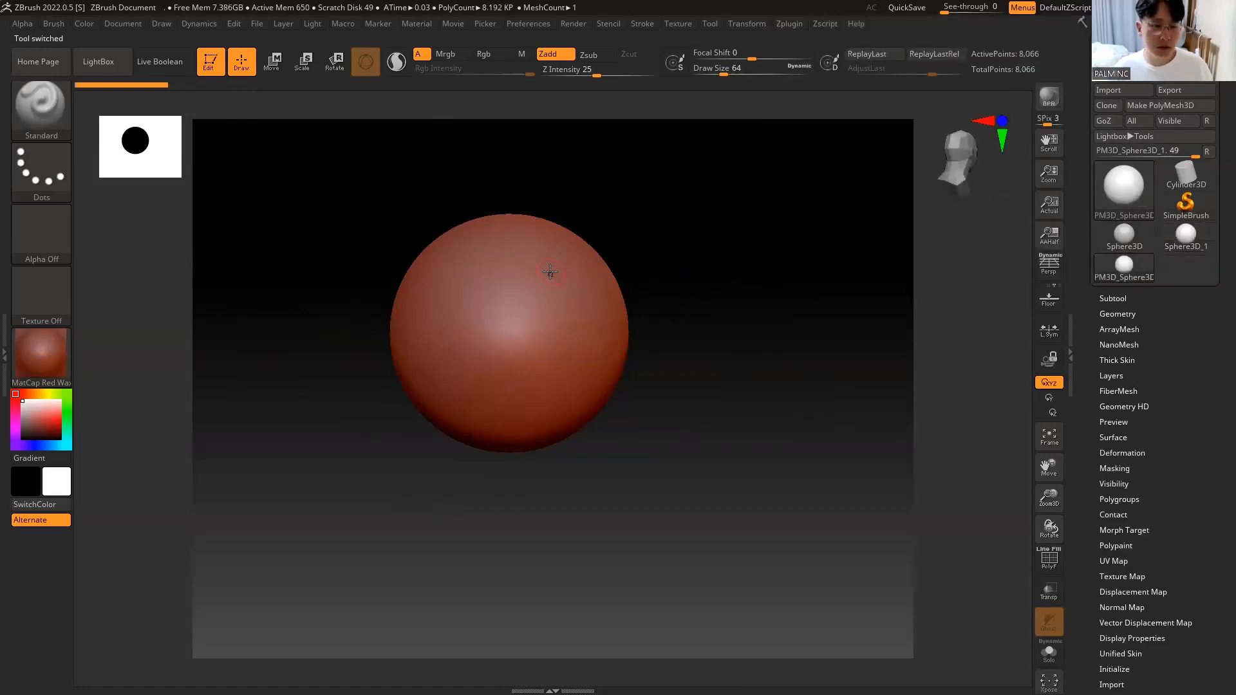
pyautogui.hotkey('shift', 'f')
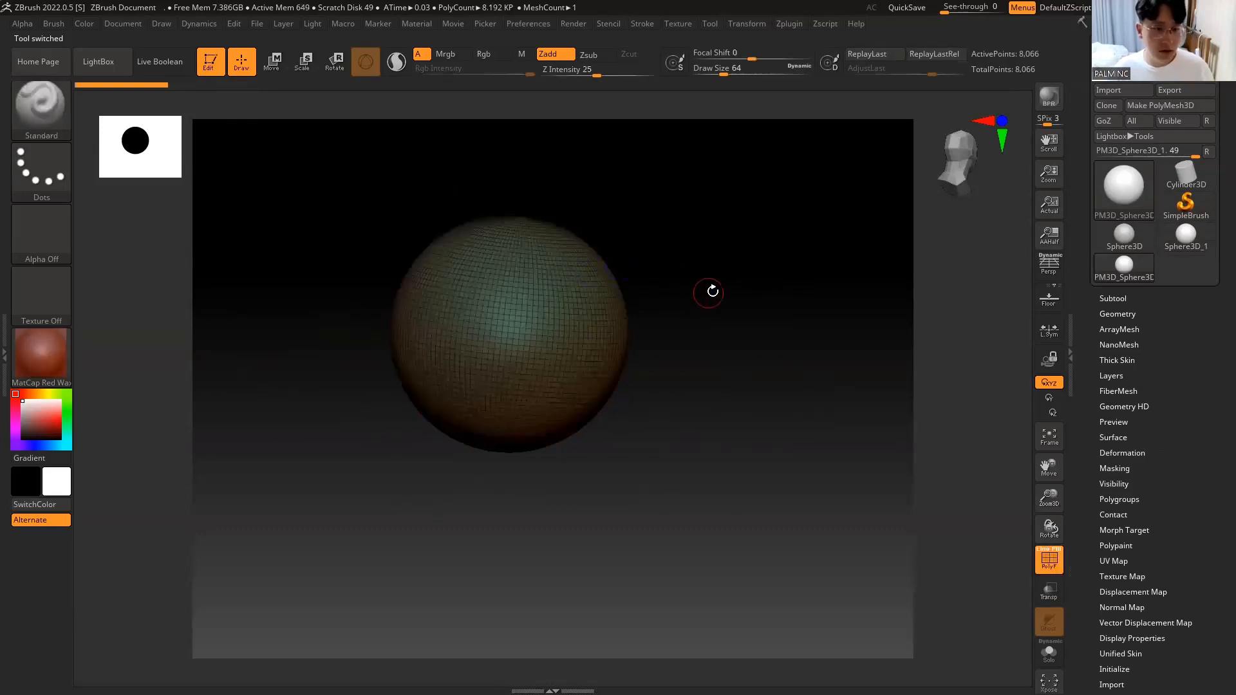
pyautogui.moveTo(712, 290); pyautogui.dragTo(665, 334)
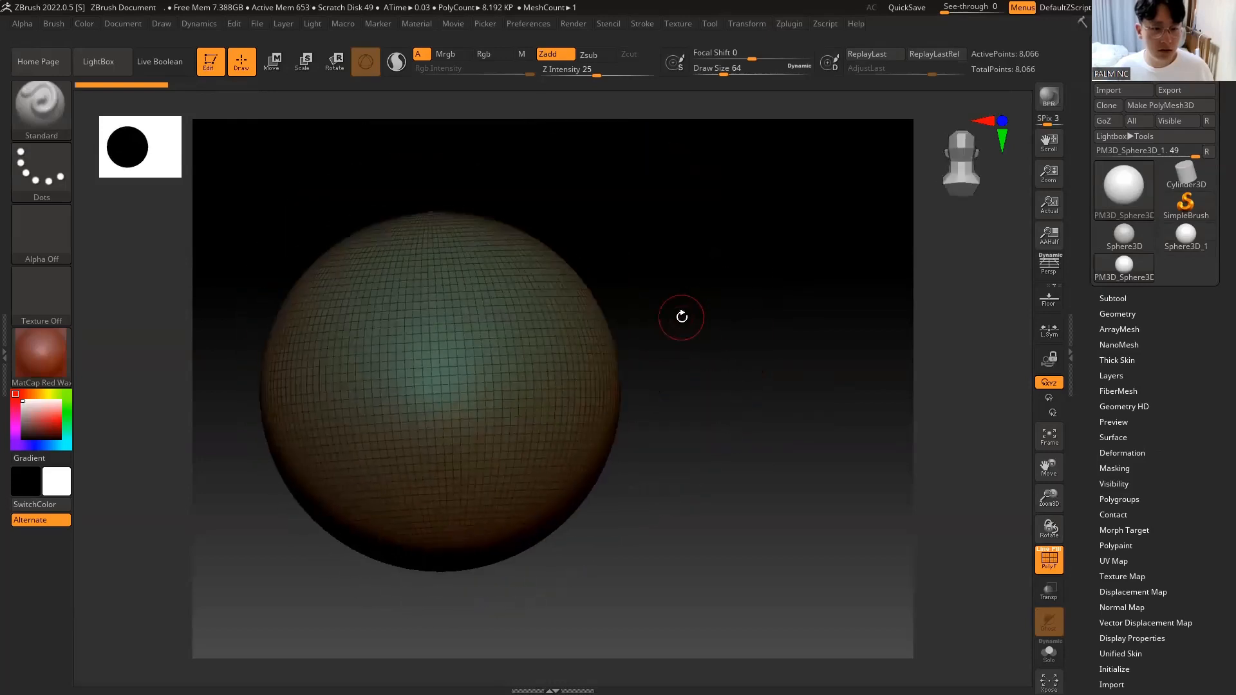
pyautogui.hotkey('shift', 'f')
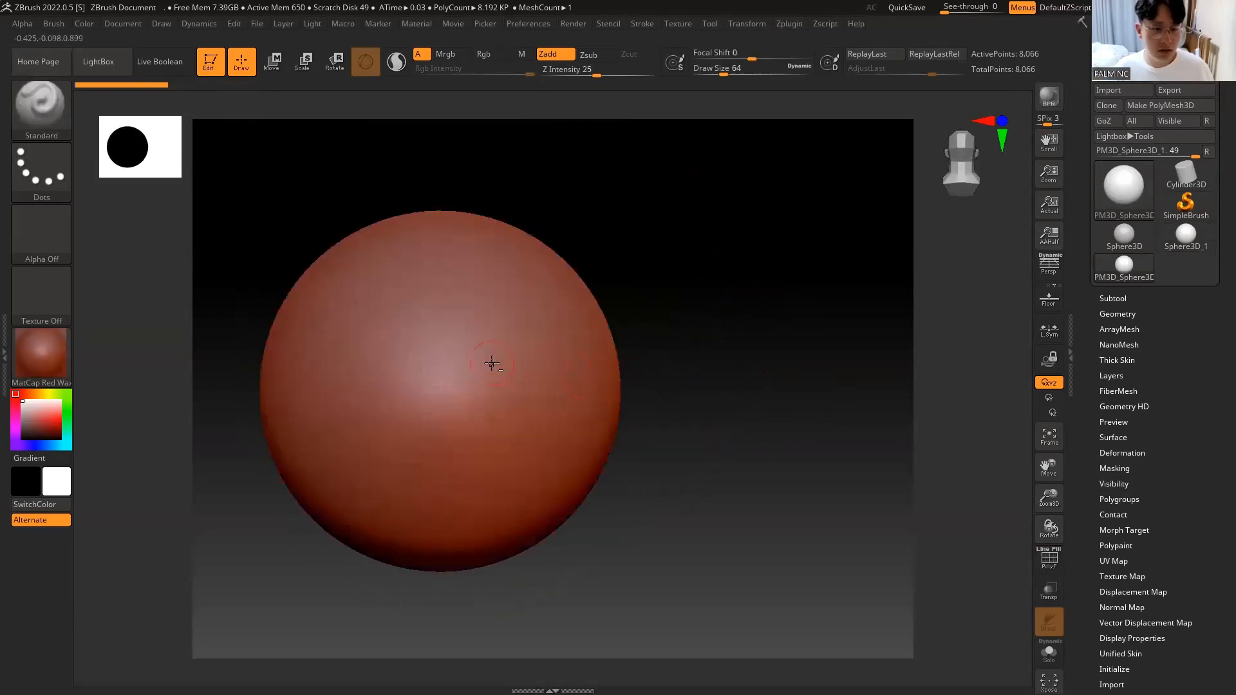
# Step: Try a Standard brush stroke across the sphere's surface and undo it
pyautogui.moveTo(491, 361); pyautogui.dragTo(590, 338)
pyautogui.hotkey('ctrl', 'z')
pyautogui.moveTo(706, 347)
pyautogui.mouseDown()
pyautogui.moveTo(781, 334)
pyautogui.moveTo(762, 380)
pyautogui.moveTo(783, 382)
pyautogui.mouseUp()
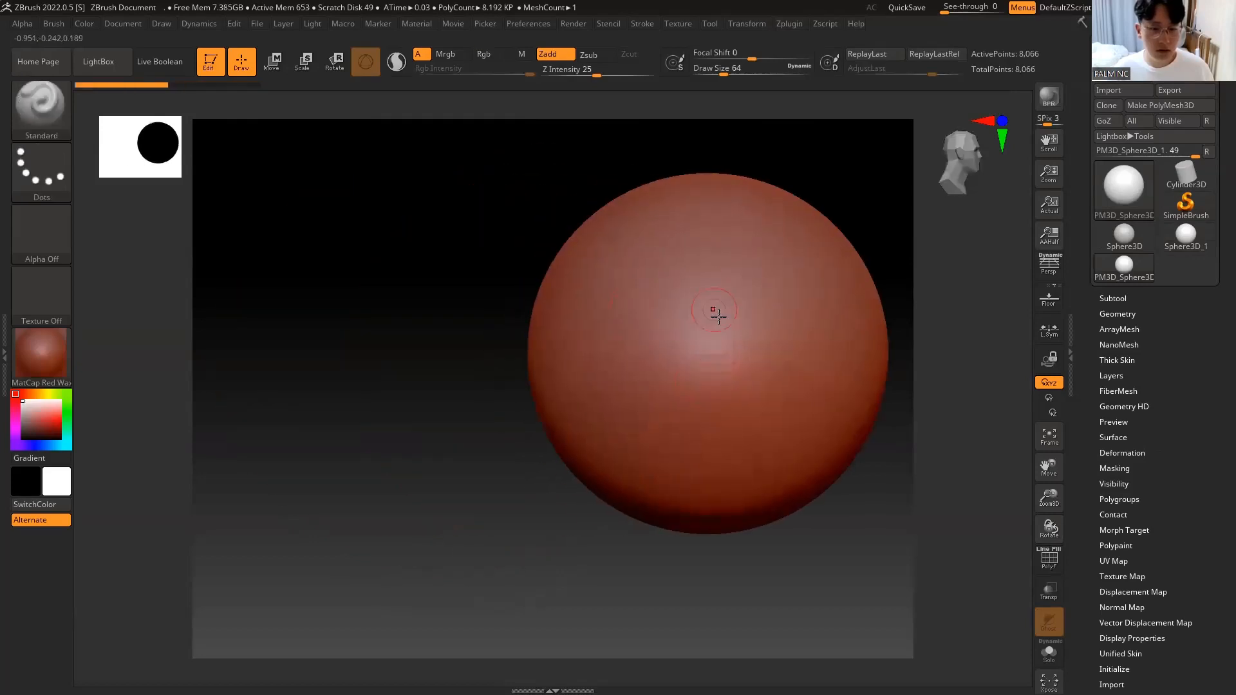
pyautogui.keyDown('alt'); pyautogui.moveTo(855, 217); pyautogui.dragTo(690, 266); pyautogui.keyUp('alt')
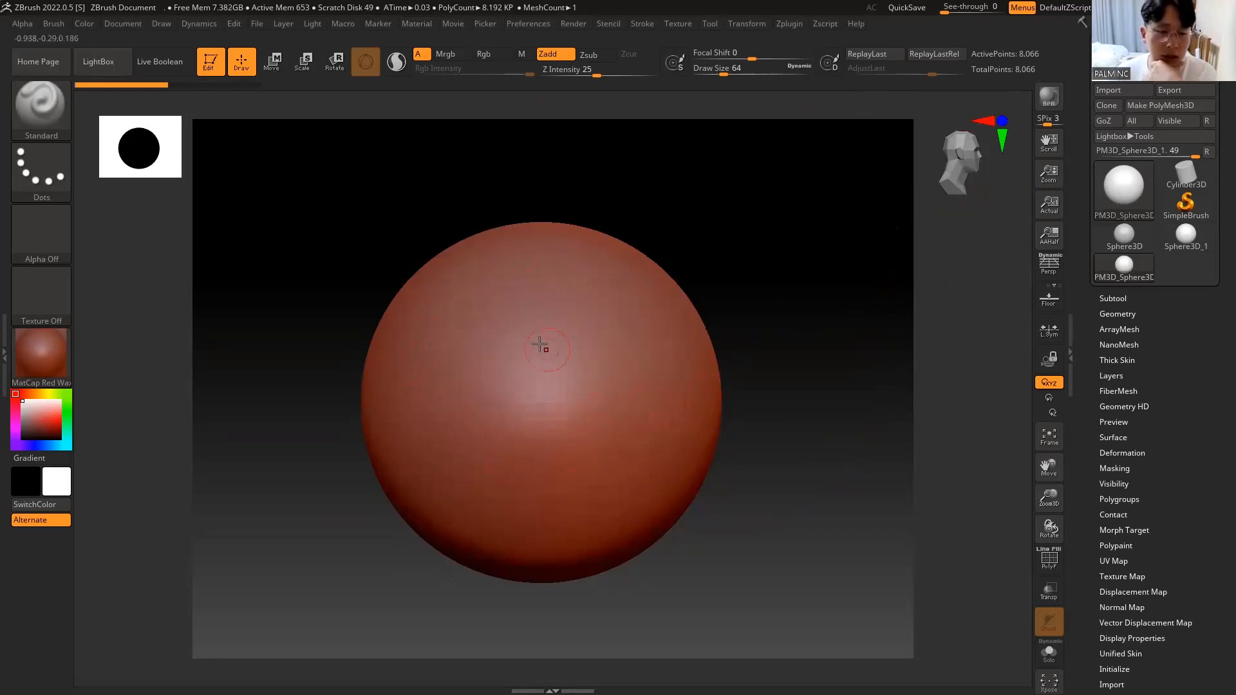
# Step: Import the low-poly knife file 칼_low from the desktop, accepting the default FBX import options
pyautogui.click(1104, 90)
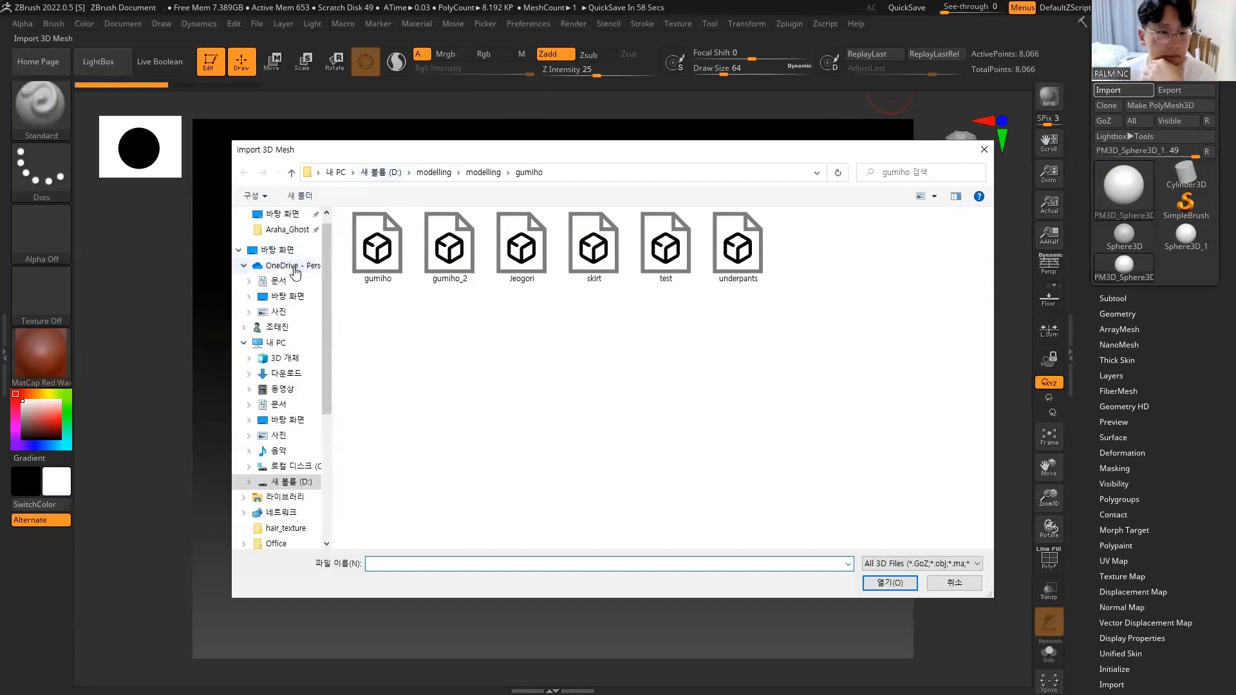
pyautogui.click(284, 250)
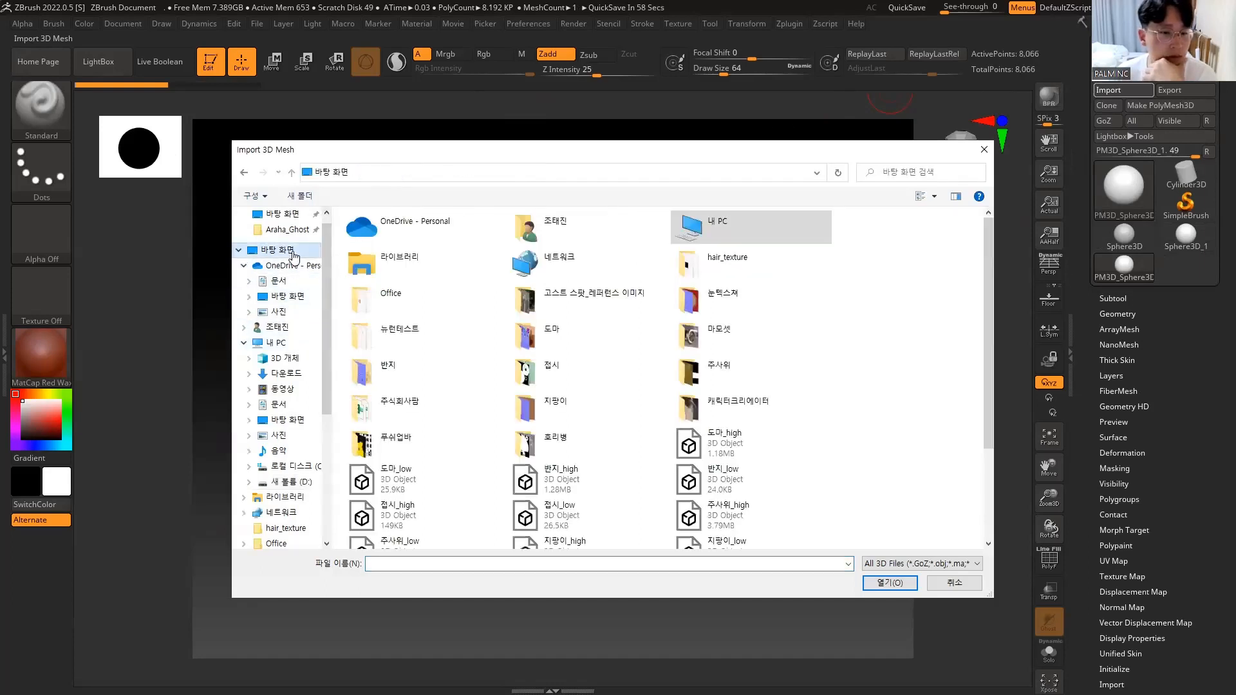
pyautogui.scroll(-3, 620, 270)
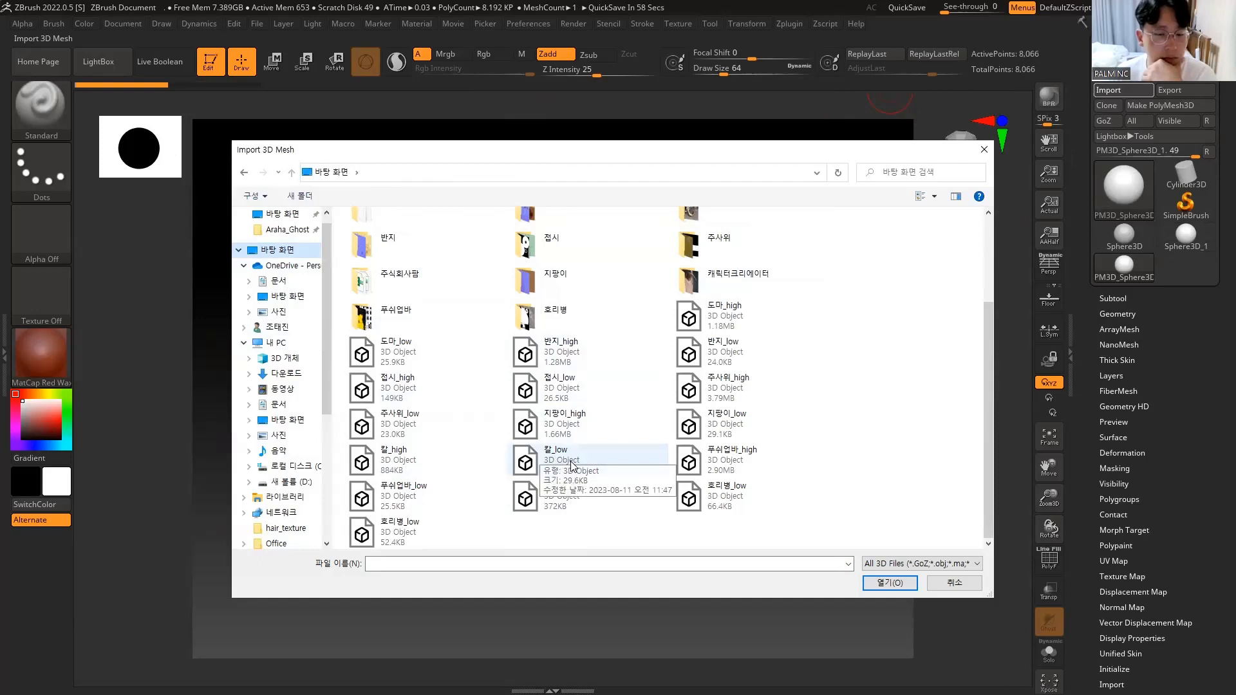
pyautogui.doubleClick(570, 461)
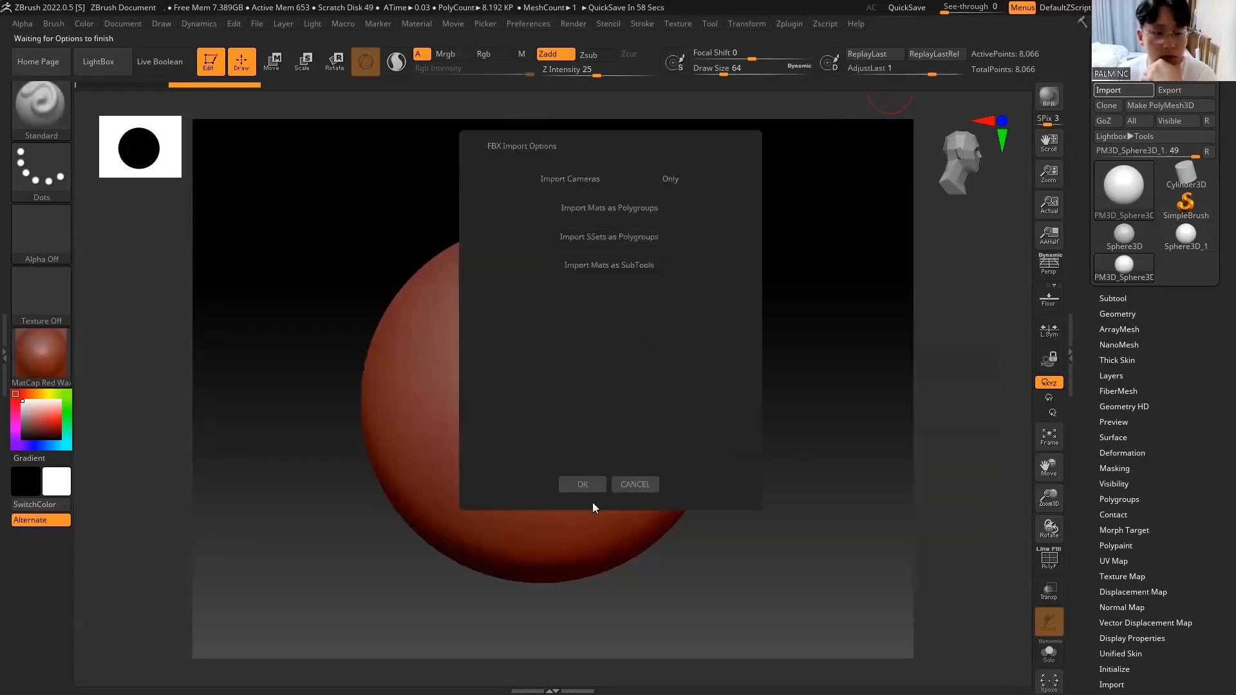
pyautogui.click(582, 484)
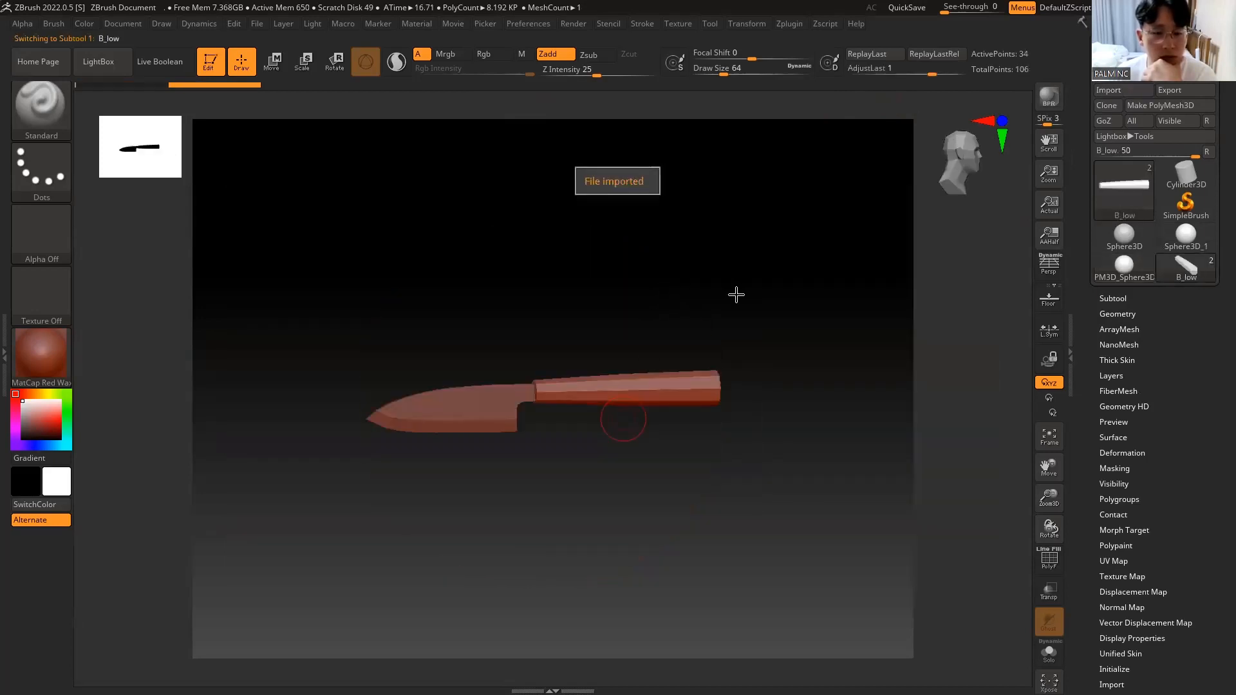
# Step: Compare the knife's shaded surface with its PolyFrame wireframe from different angles, and leave PolyFrame on
pyautogui.moveTo(761, 303)
pyautogui.mouseDown()
pyautogui.moveTo(730, 385)
pyautogui.moveTo(749, 376)
pyautogui.moveTo(778, 461)
pyautogui.moveTo(795, 475)
pyautogui.moveTo(769, 443)
pyautogui.moveTo(717, 510)
pyautogui.moveTo(754, 513)
pyautogui.moveTo(715, 525)
pyautogui.moveTo(678, 475)
pyautogui.mouseUp()
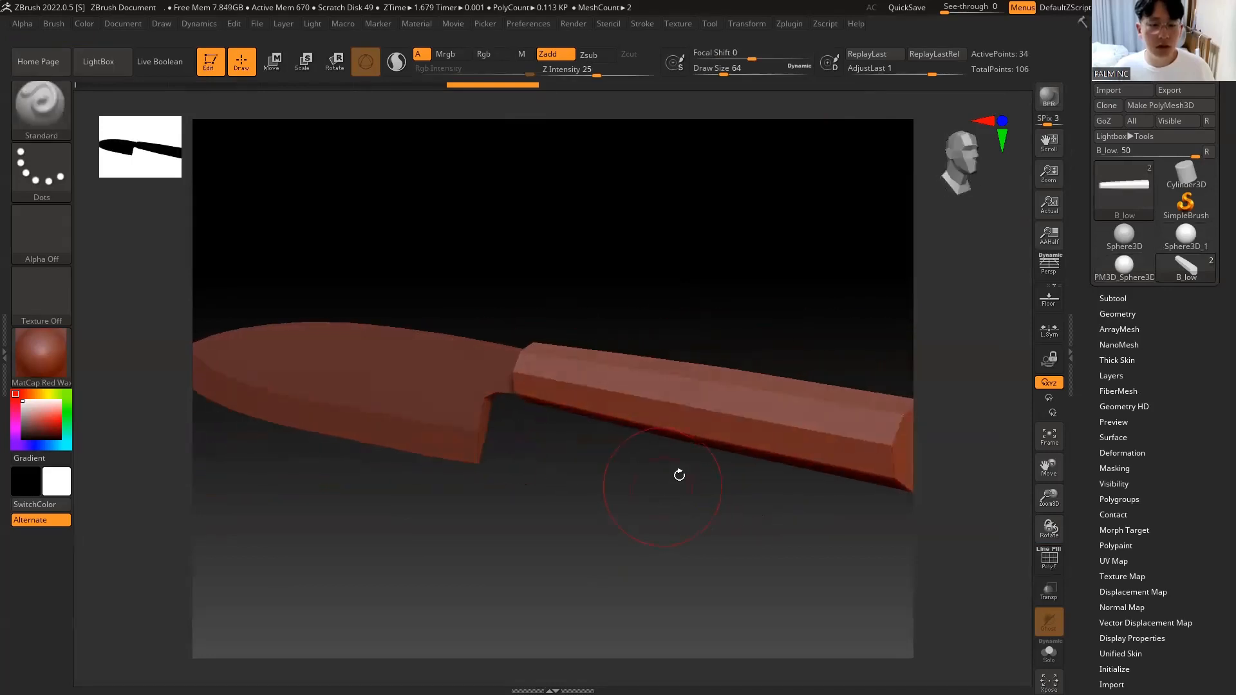
pyautogui.hotkey('shift', 'f')
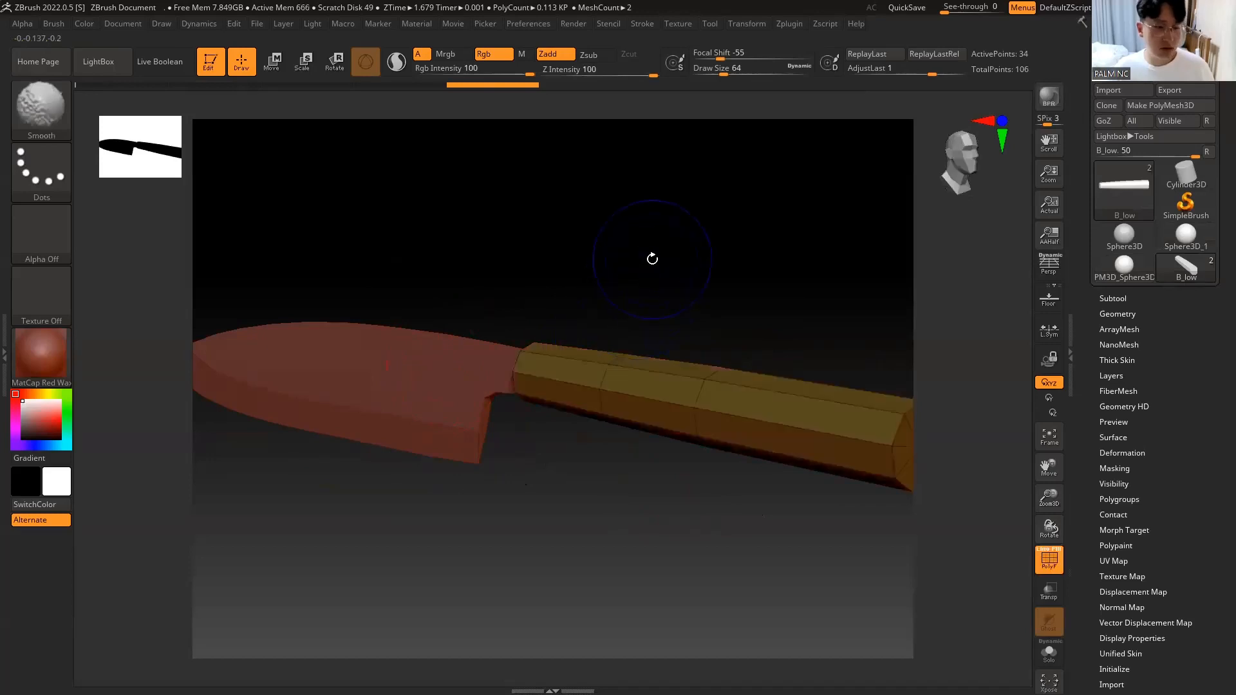
pyautogui.hotkey('shift', 'f')
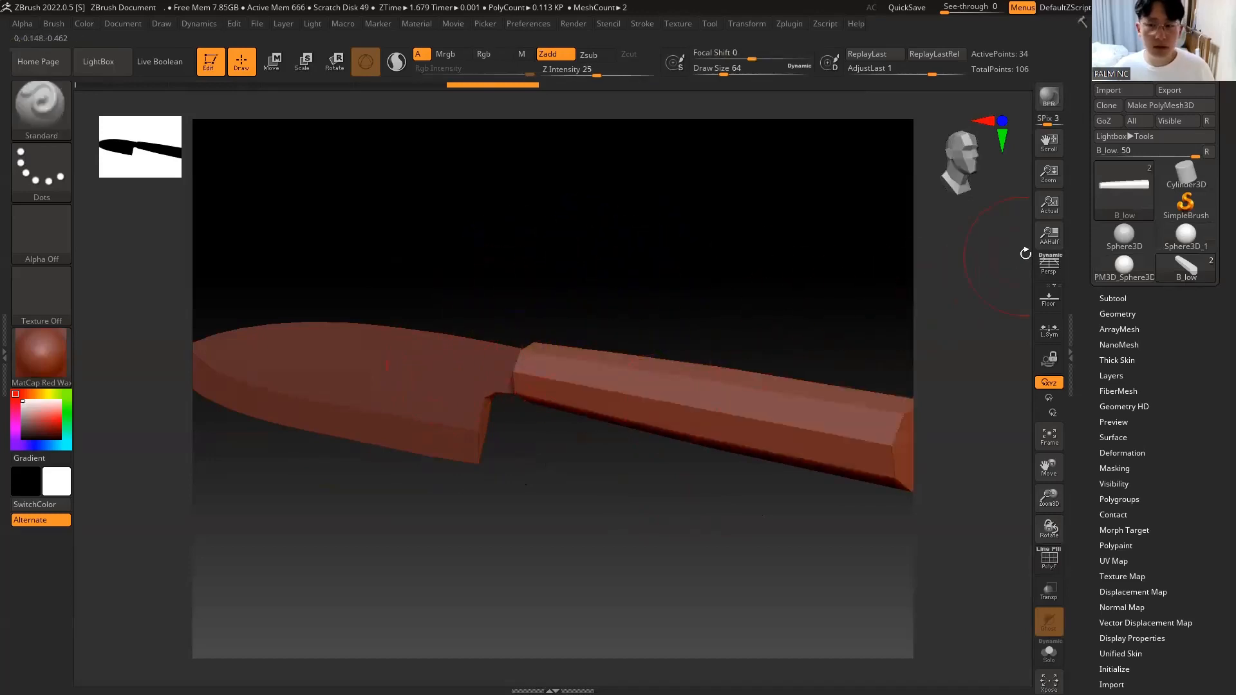
pyautogui.hotkey('shift', 'f')
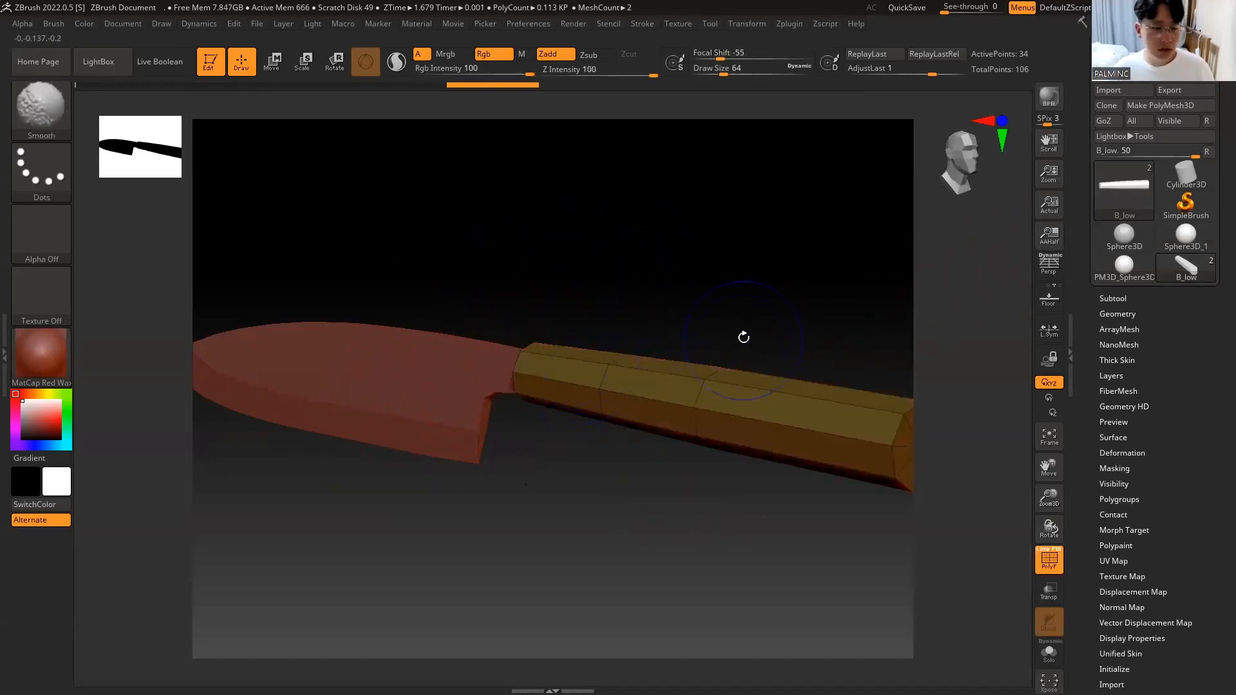
pyautogui.hotkey('shift', 'f')
pyautogui.hotkey('shift', 'f')
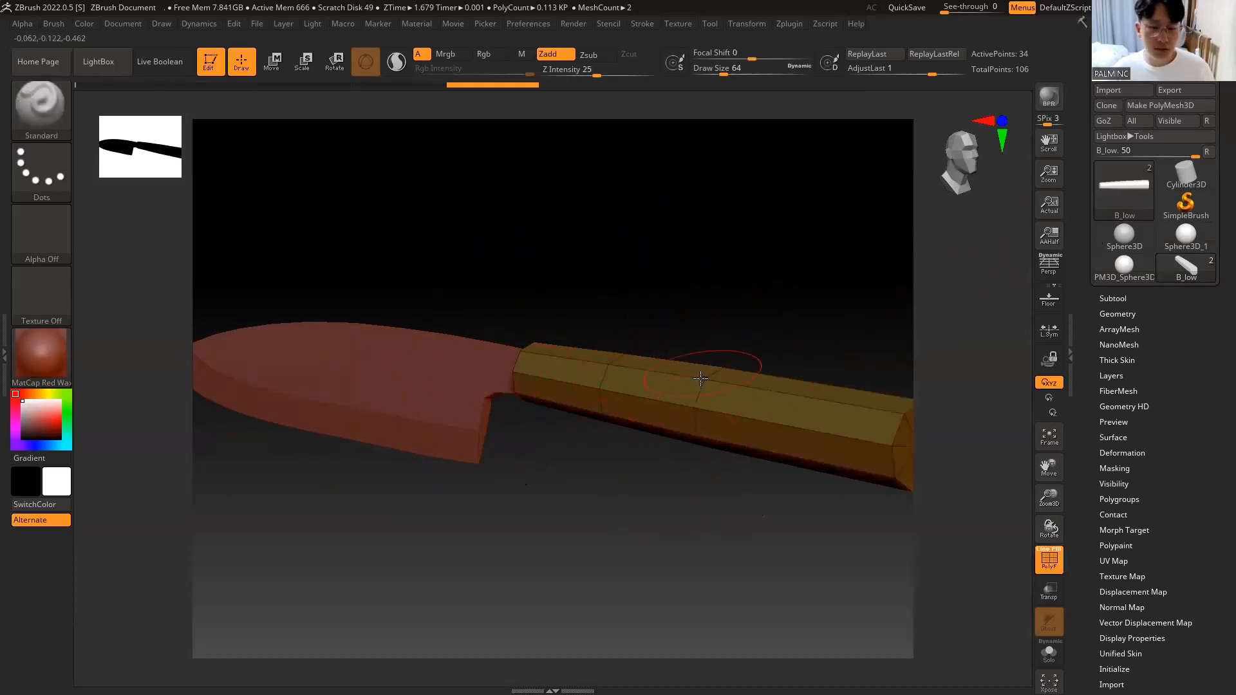
pyautogui.hotkey('shift', 'f')
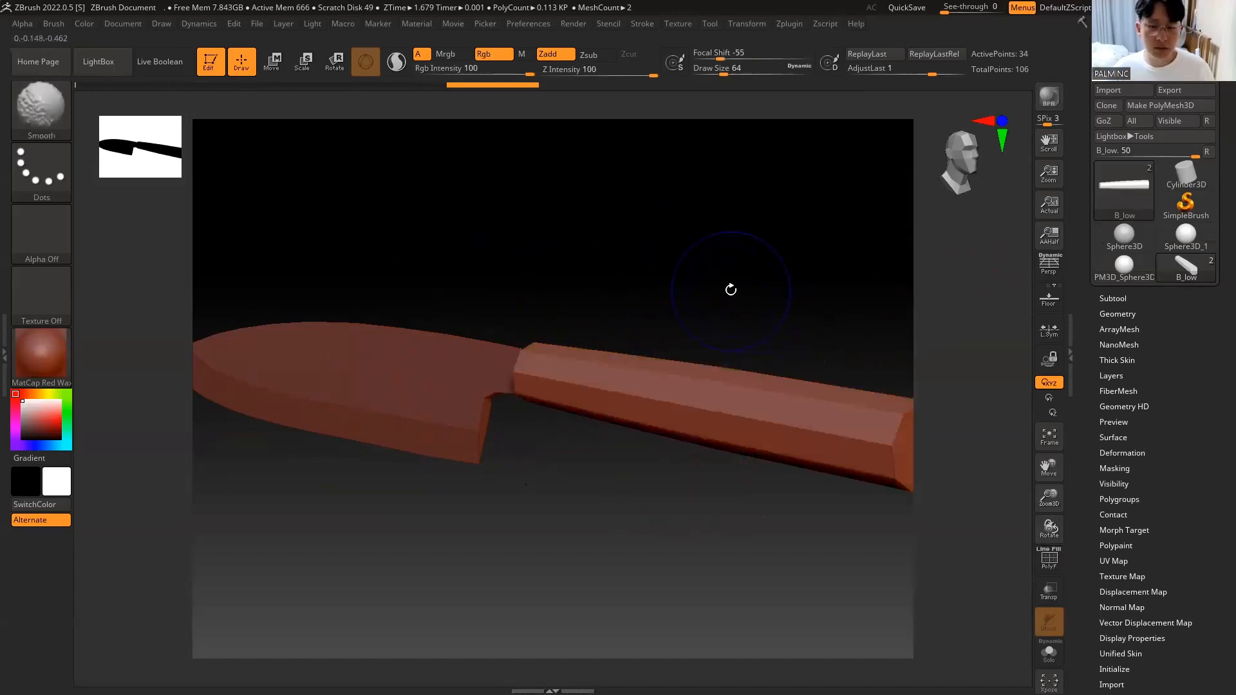
pyautogui.moveTo(732, 287)
pyautogui.mouseDown()
pyautogui.moveTo(676, 312)
pyautogui.moveTo(708, 310)
pyautogui.moveTo(686, 239)
pyautogui.mouseUp()
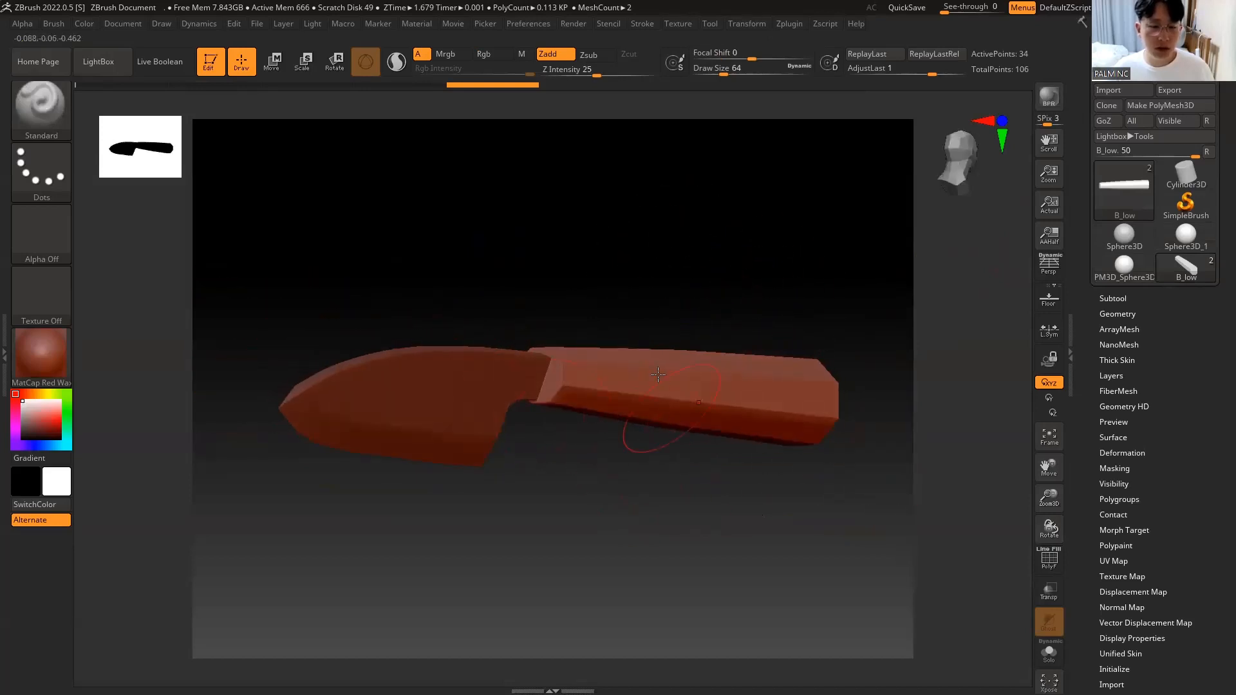
pyautogui.hotkey('shift', 'f')
pyautogui.hotkey('shift', 'f')
pyautogui.hotkey('shift', 'f')
# Step: Expand the imported knife's Subtool section and look over its subtool list and commands
pyautogui.click(1121, 300)
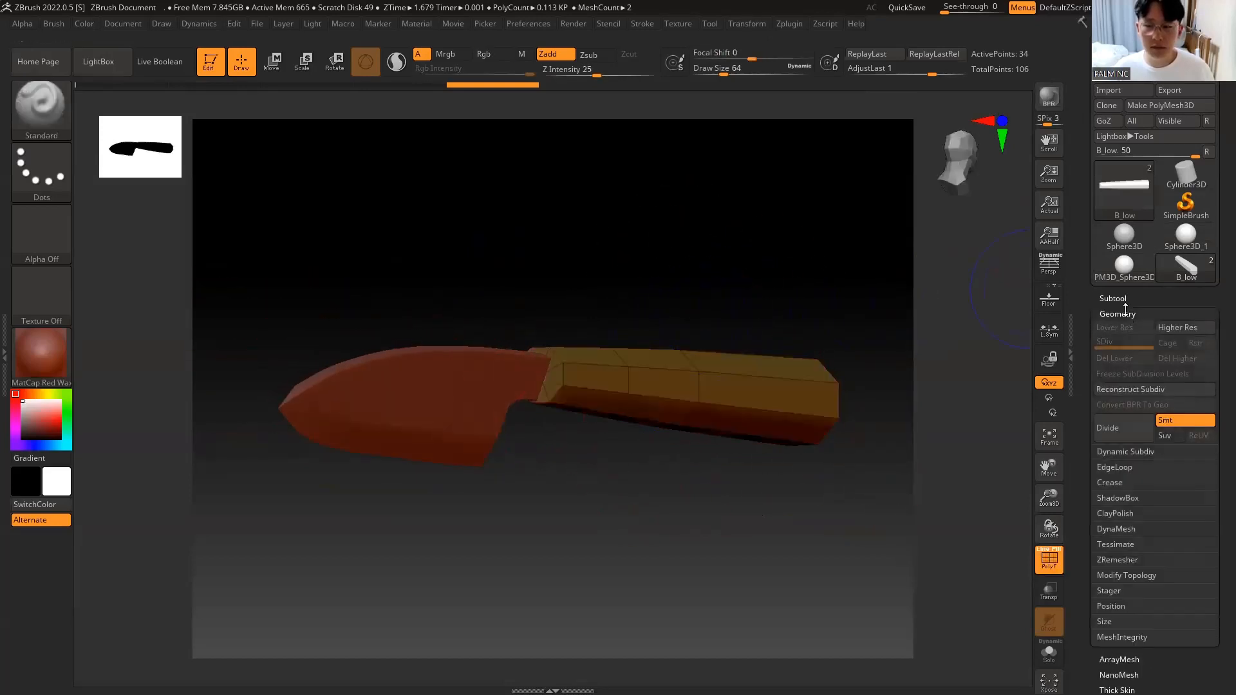
pyautogui.scroll(-5, 1123, 299)
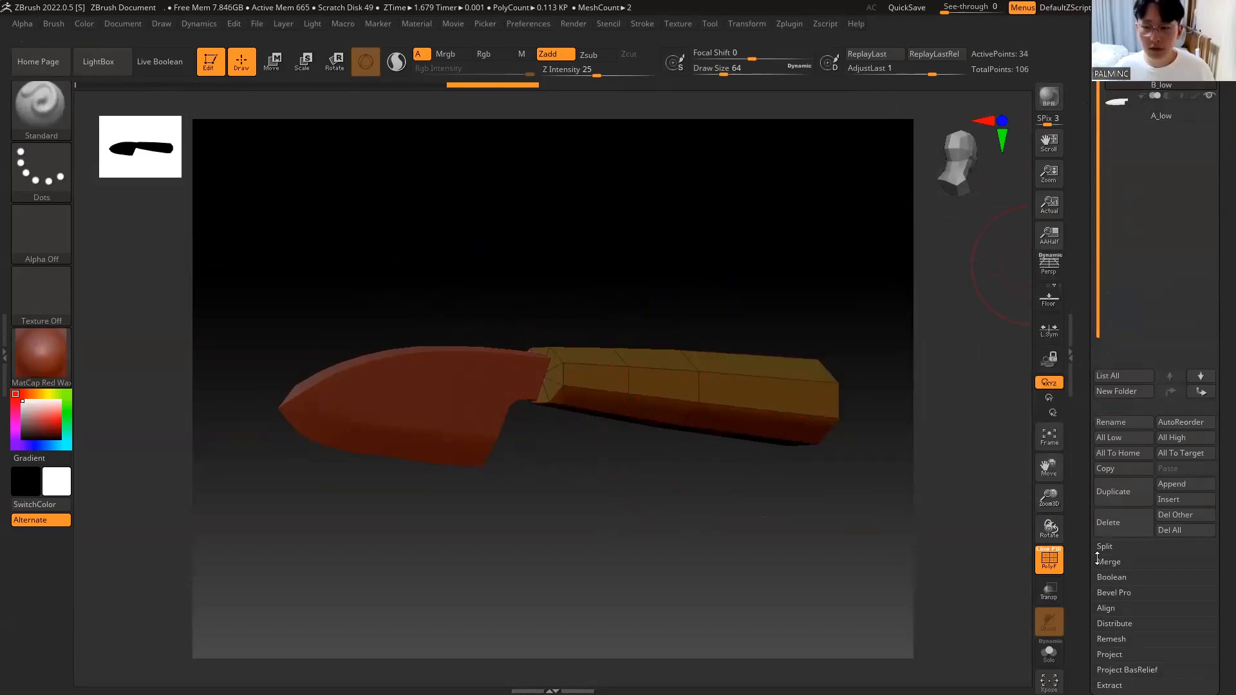
pyautogui.scroll(5, 1094, 492)
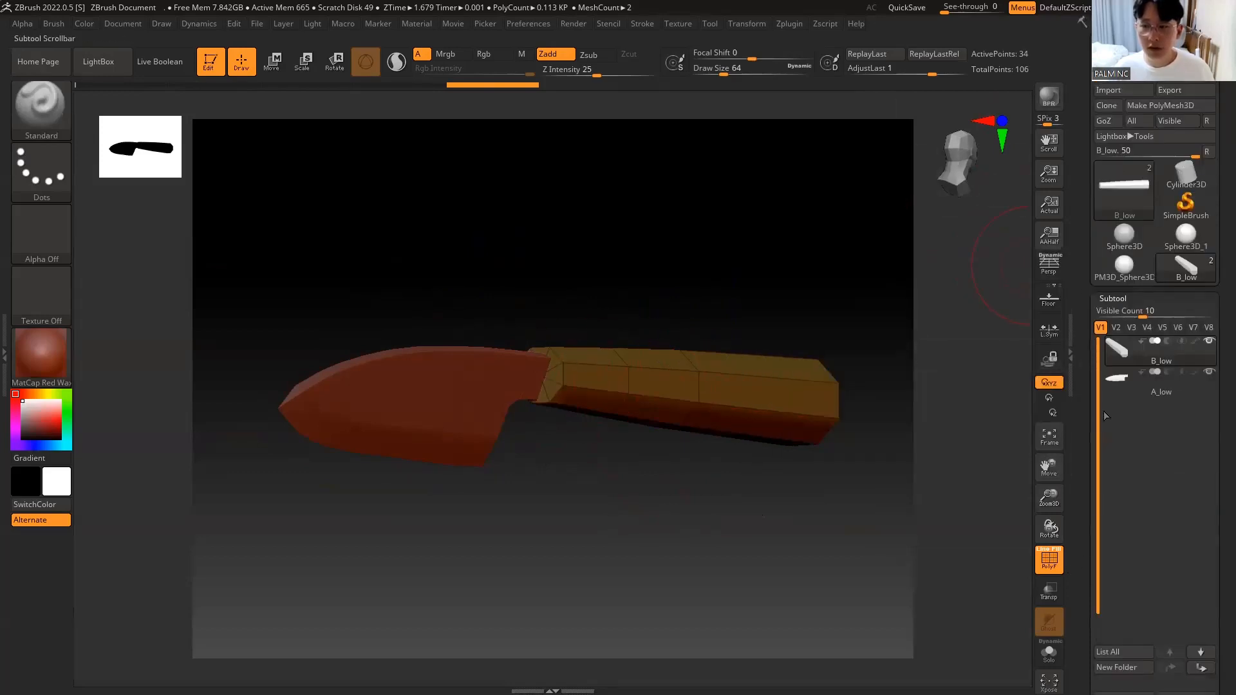
pyautogui.click(1113, 297)
pyautogui.scroll(5, 1093, 139)
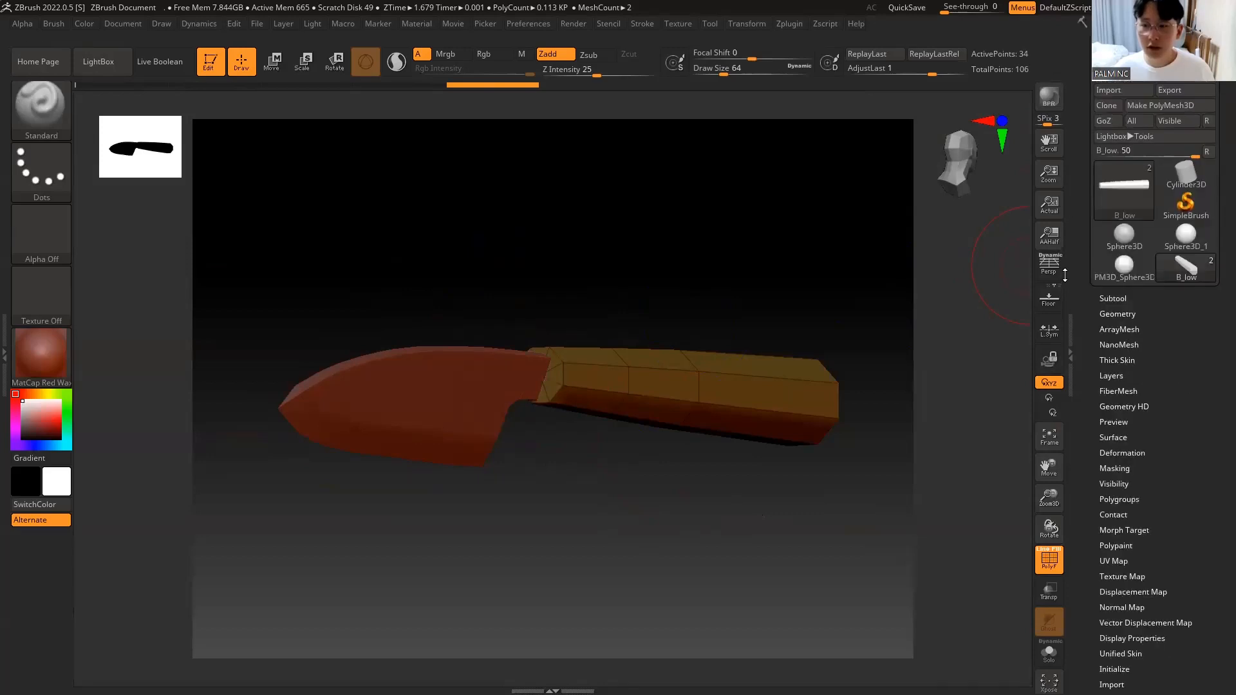
pyautogui.click(1124, 298)
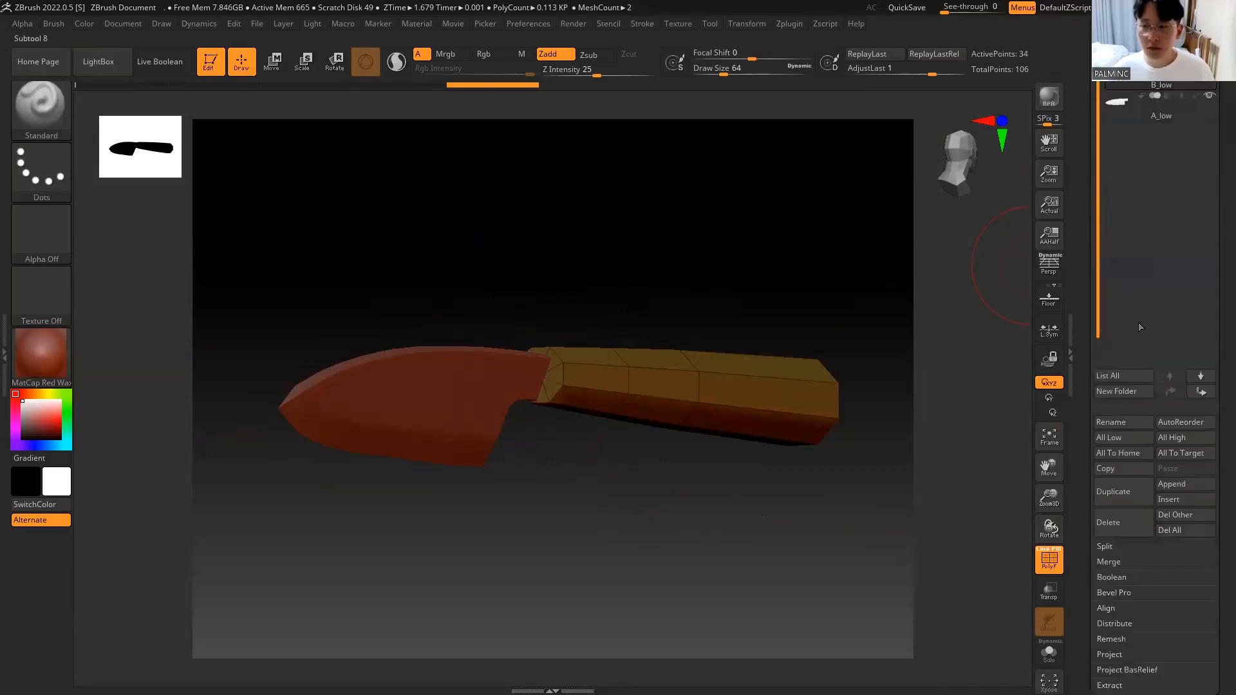
# Step: Alternate the active subtool between the blade A_low and the handle B_low, ending on A_low in a side view
pyautogui.click(1115, 105)
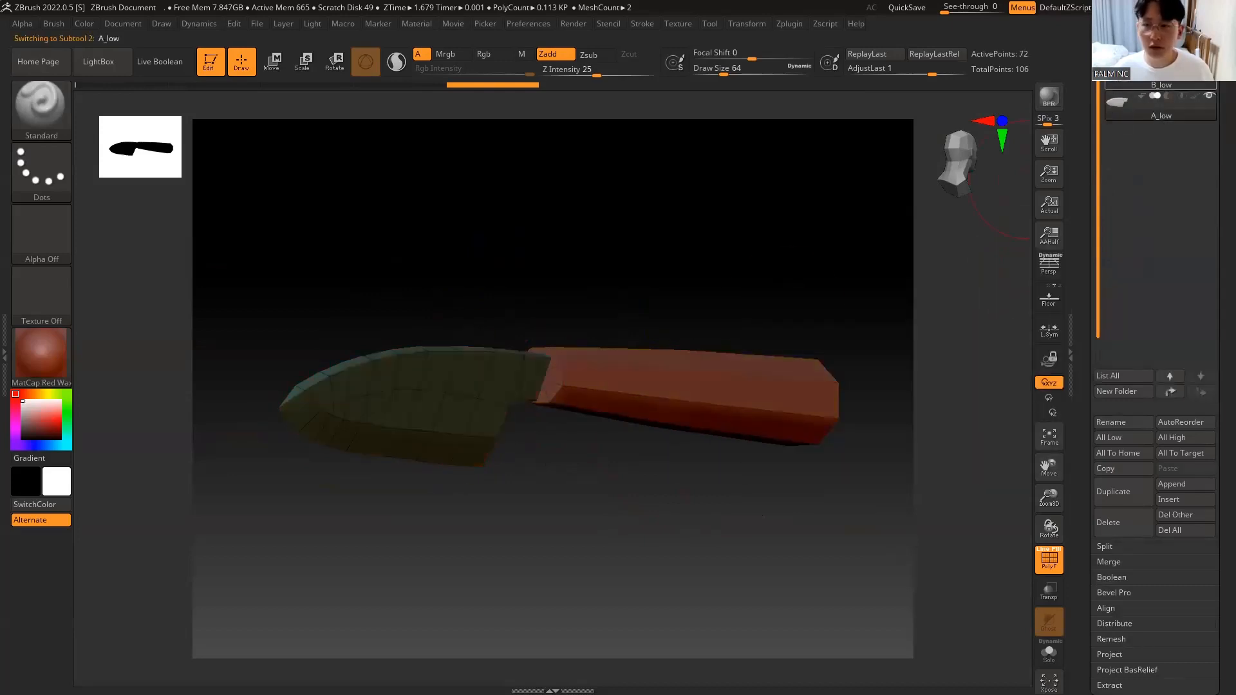
pyautogui.click(1118, 85)
pyautogui.click(1119, 104)
pyautogui.moveTo(690, 217); pyautogui.dragTo(652, 211)
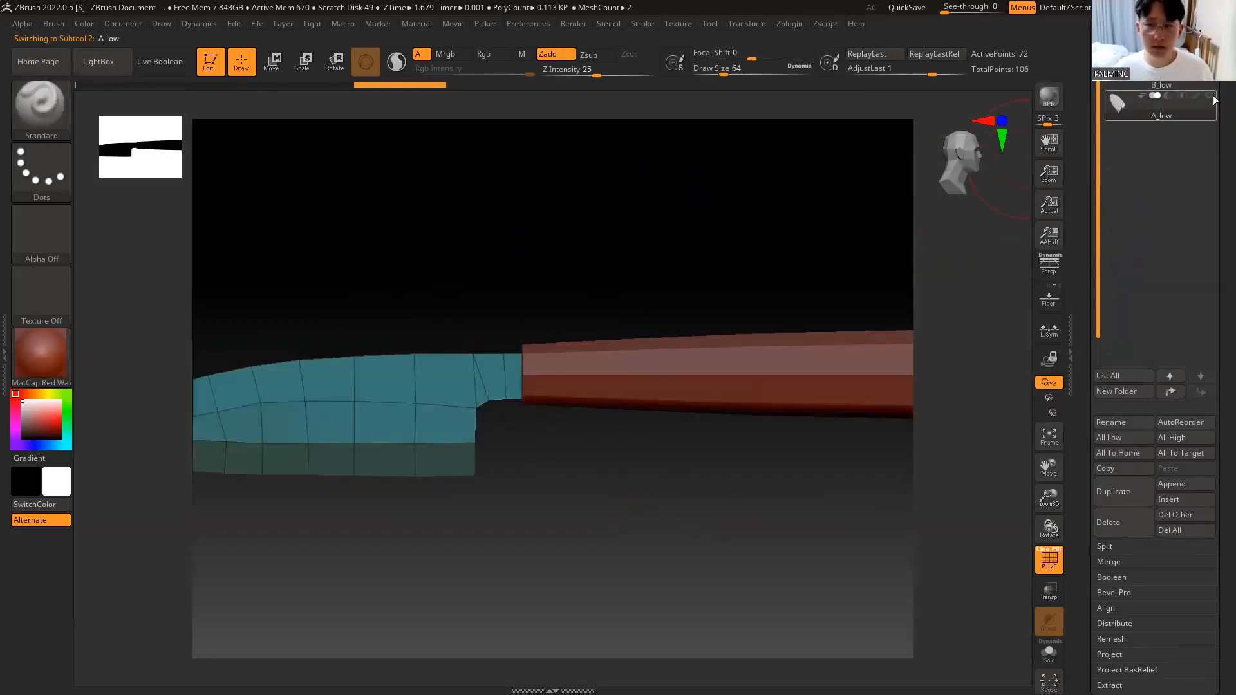
# Step: Make the handle B_low active, hide the blade A_low to inspect the handle alone, and show the blade again
pyautogui.click(1119, 86)
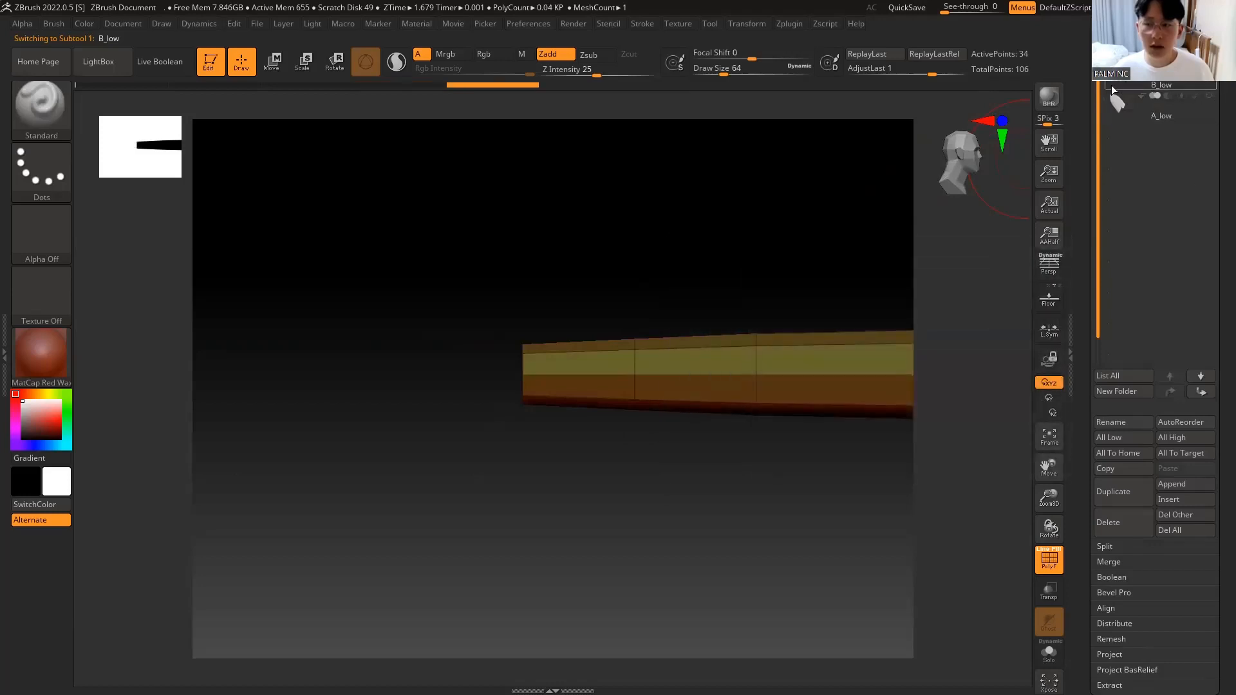
pyautogui.keyDown('alt'); pyautogui.moveTo(753, 231); pyautogui.dragTo(688, 276); pyautogui.keyUp('alt')
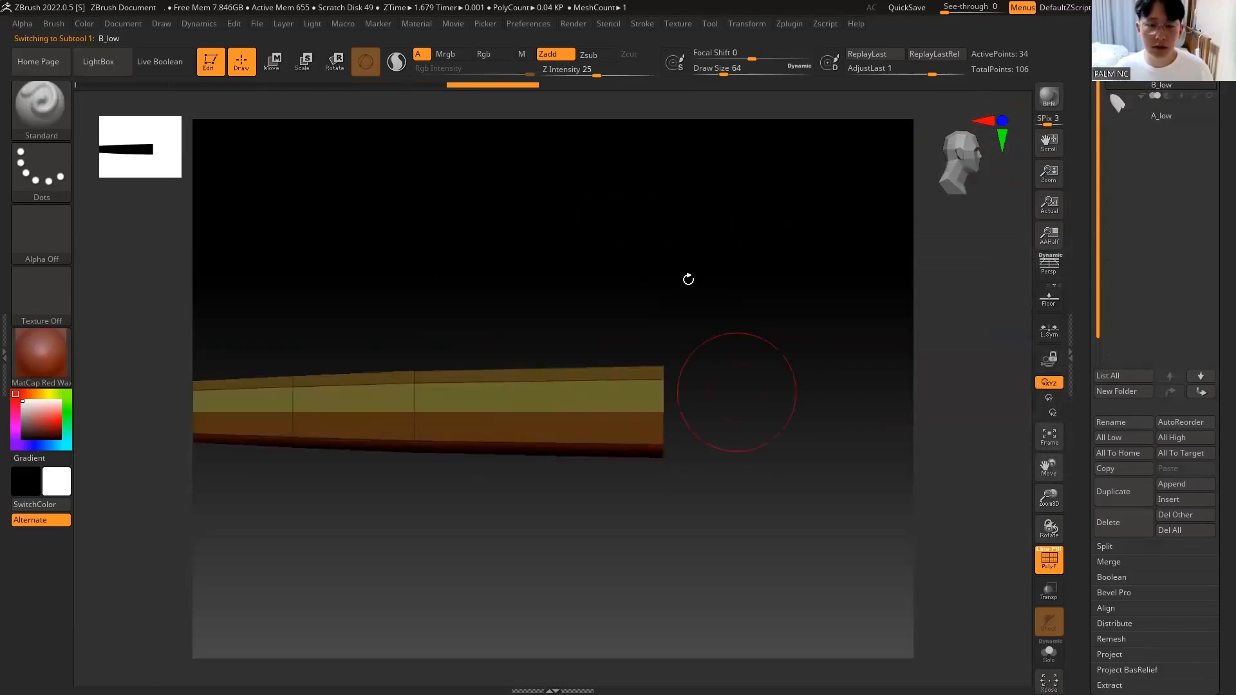
pyautogui.keyDown('alt'); pyautogui.moveTo(428, 326); pyautogui.dragTo(577, 279); pyautogui.keyUp('alt')
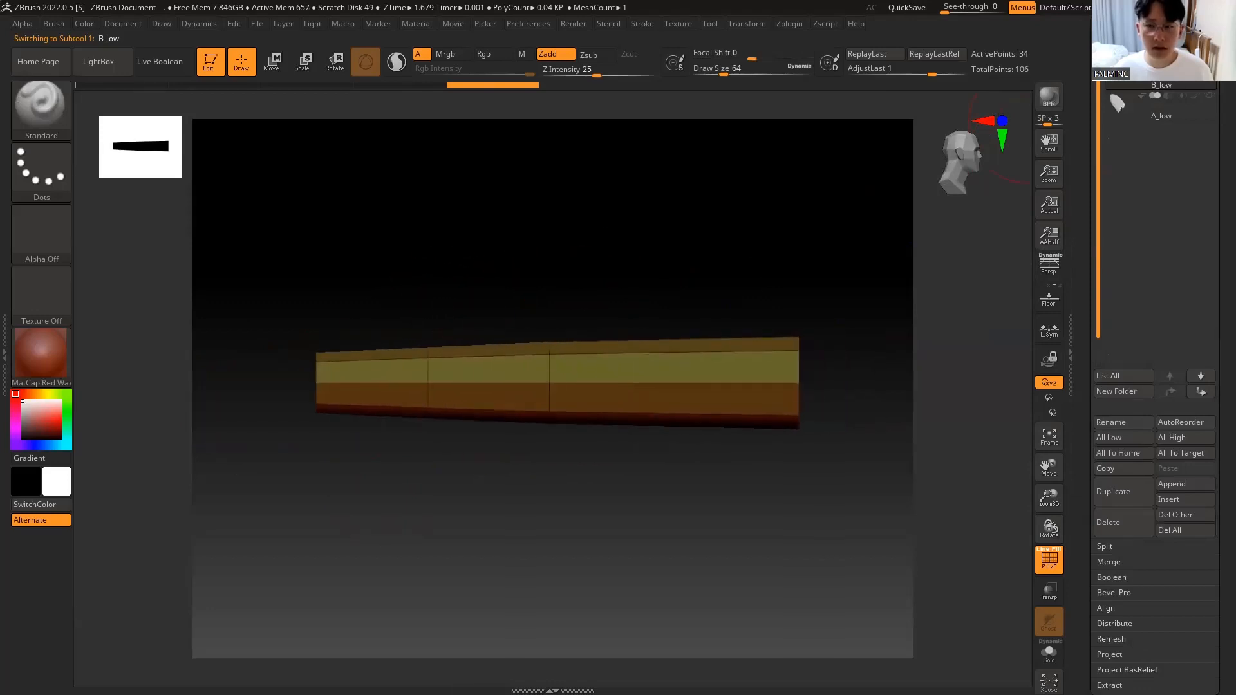
pyautogui.click(1210, 97)
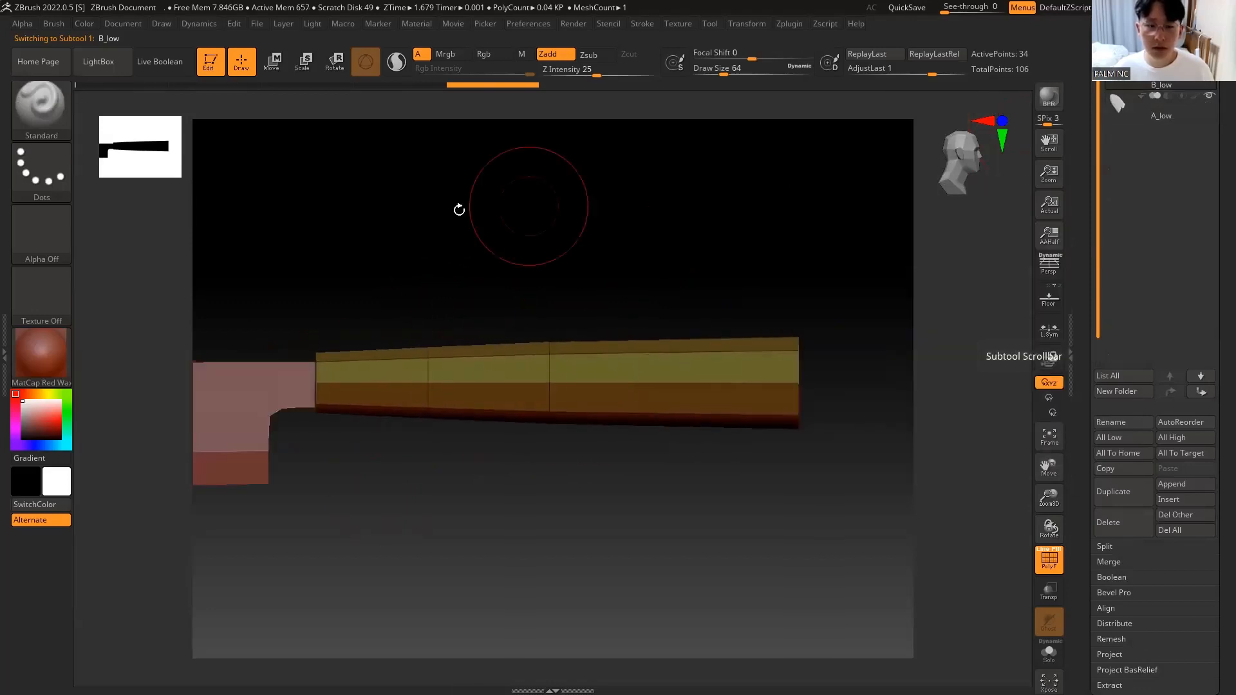
pyautogui.keyDown('alt'); pyautogui.moveTo(347, 260); pyautogui.dragTo(511, 278); pyautogui.keyUp('alt')
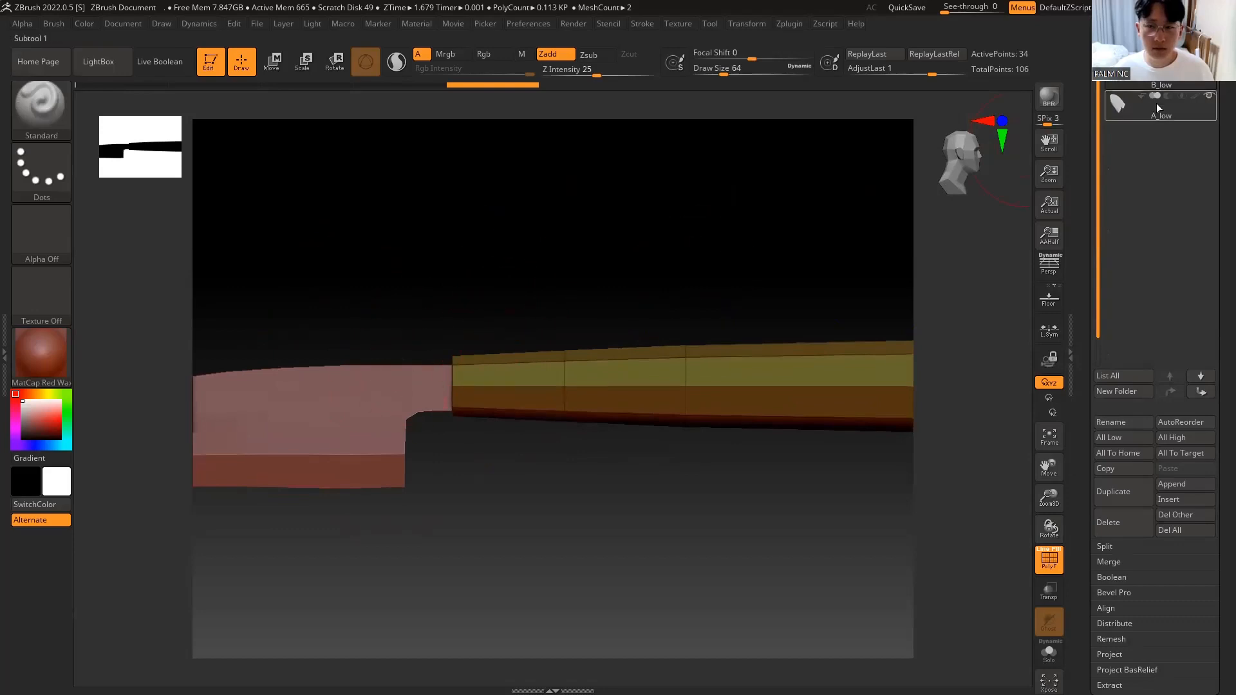
pyautogui.click(1202, 100)
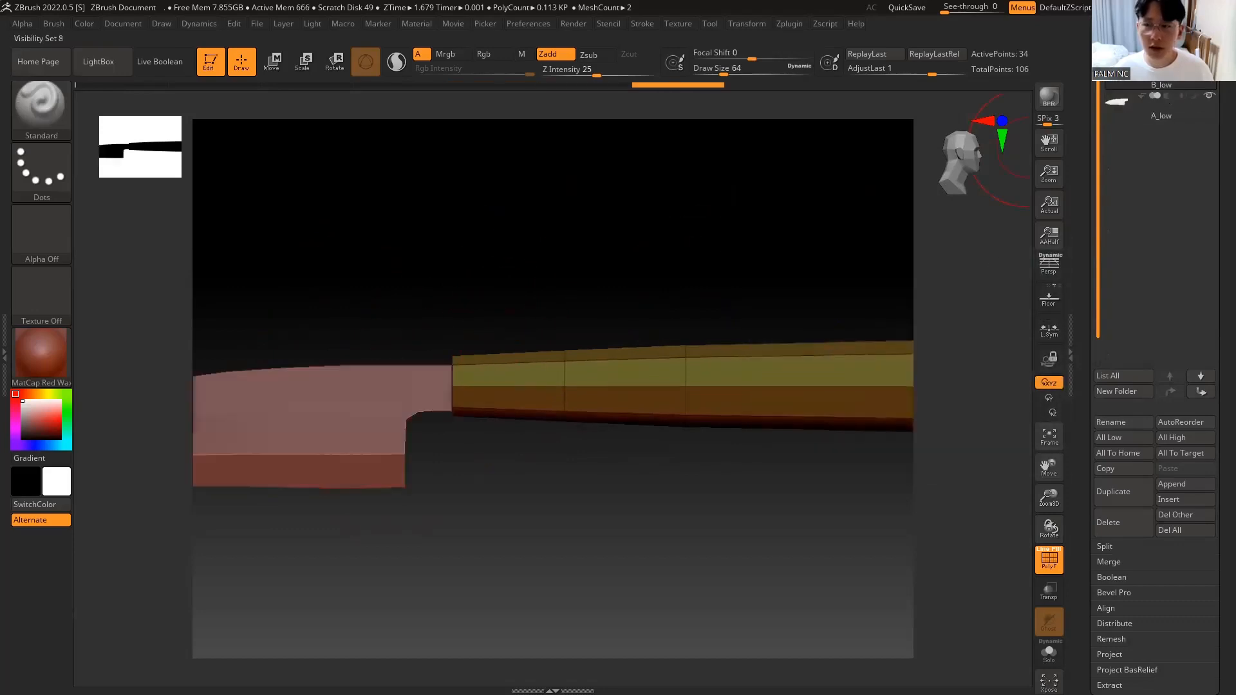
# Step: Isolate the blade subtool A_low in the view and bring the handle back into display
pyautogui.moveTo(1159, 97)
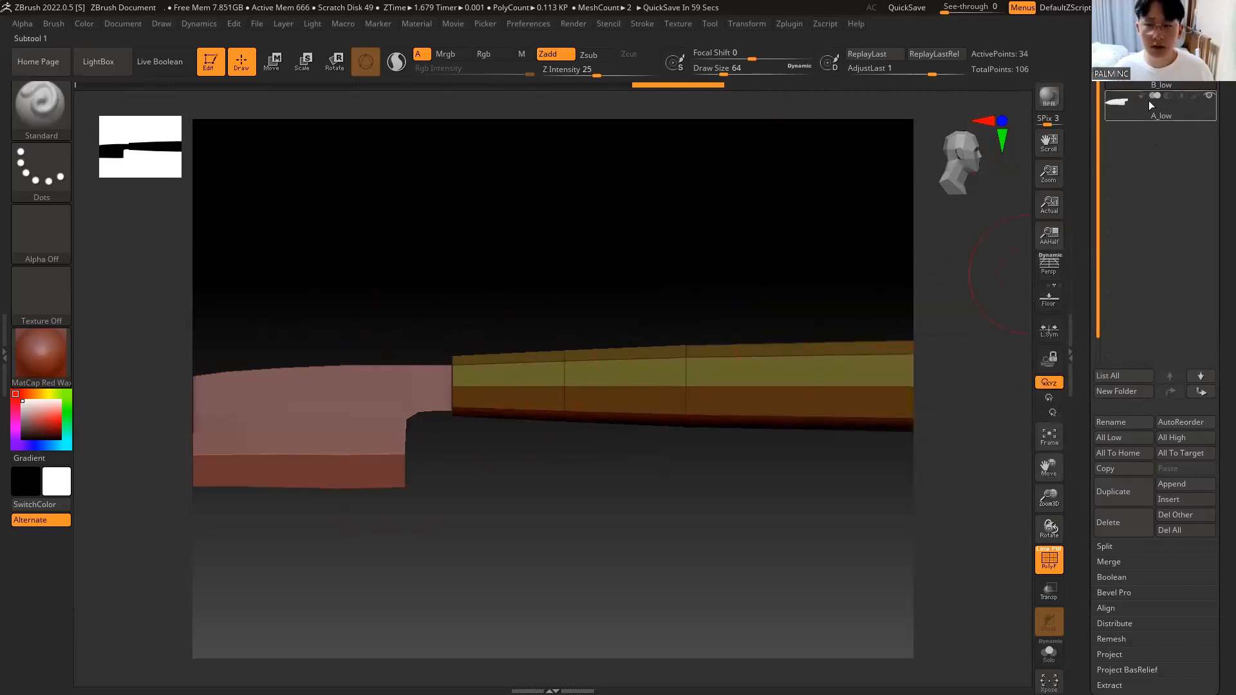
pyautogui.keyDown('ctrl'); pyautogui.keyDown('shift'); pyautogui.click(1113, 108); pyautogui.keyUp('shift'); pyautogui.keyUp('ctrl')
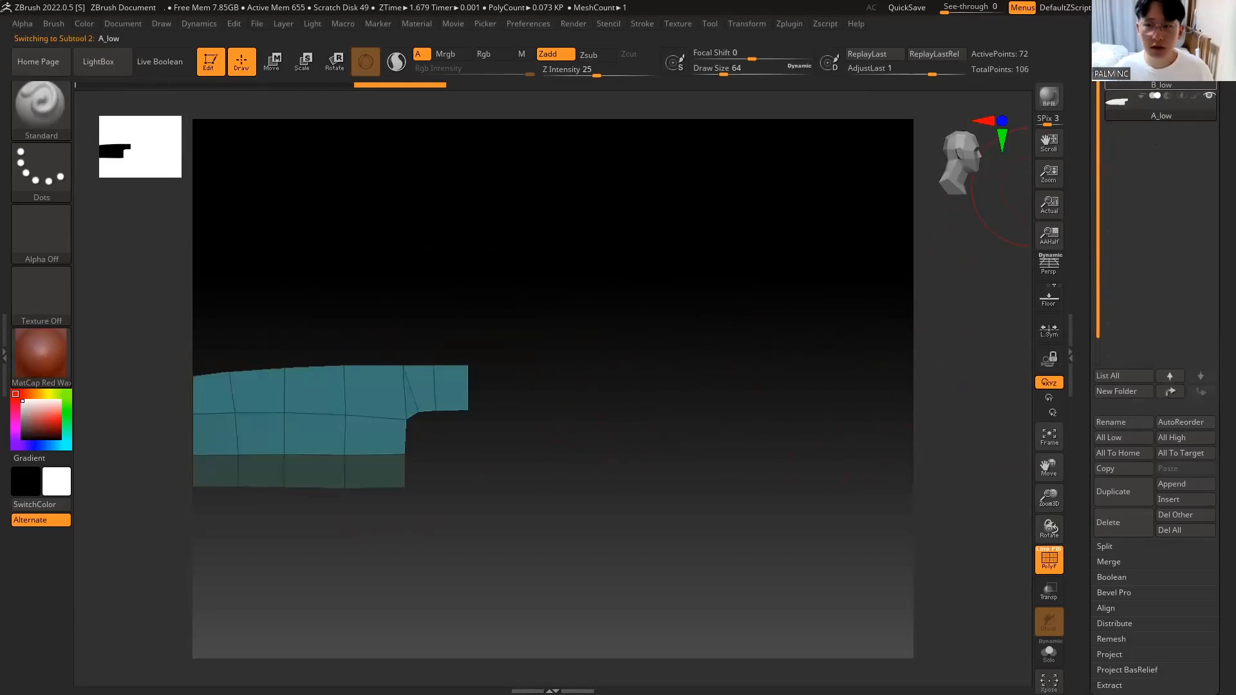
pyautogui.keyDown('ctrl'); pyautogui.keyDown('shift'); pyautogui.click(1115, 110); pyautogui.keyUp('shift'); pyautogui.keyUp('ctrl')
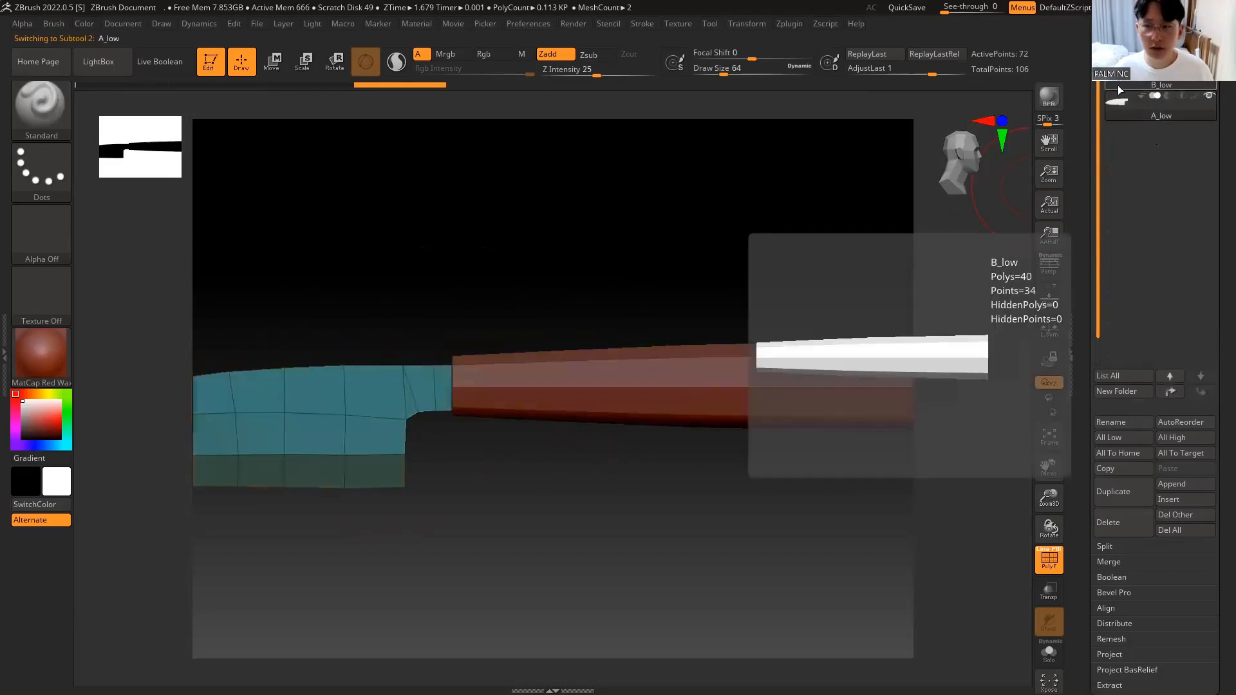
# Step: Switch between the handle and blade subtools, finish with B_low active, and bring the whole knife into view
pyautogui.click(1119, 87)
pyautogui.click(1118, 106)
pyautogui.click(1126, 83)
pyautogui.moveTo(696, 246); pyautogui.dragTo(678, 166)
pyautogui.moveTo(1093, 159); pyautogui.dragTo(1119, 217)
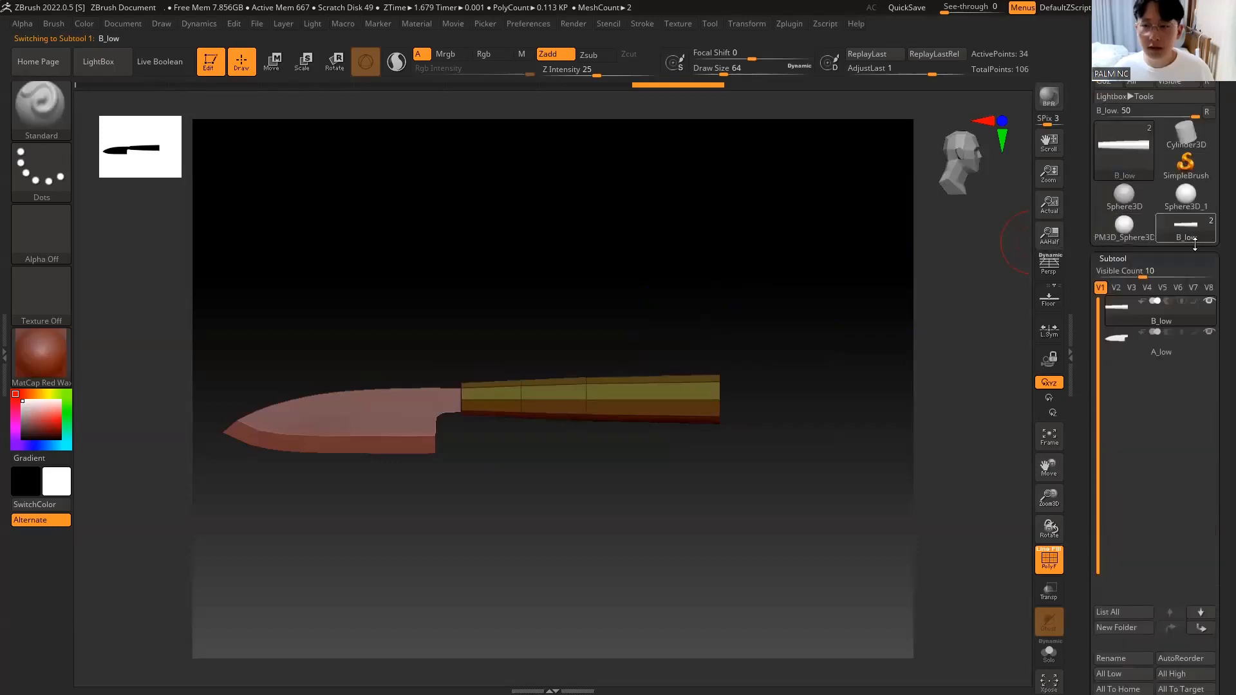
# Step: Make the PM3D_Sphere3D_1 tool active and import the high-poly knife file 칼_high into it with the default FBX options
pyautogui.click(1127, 226)
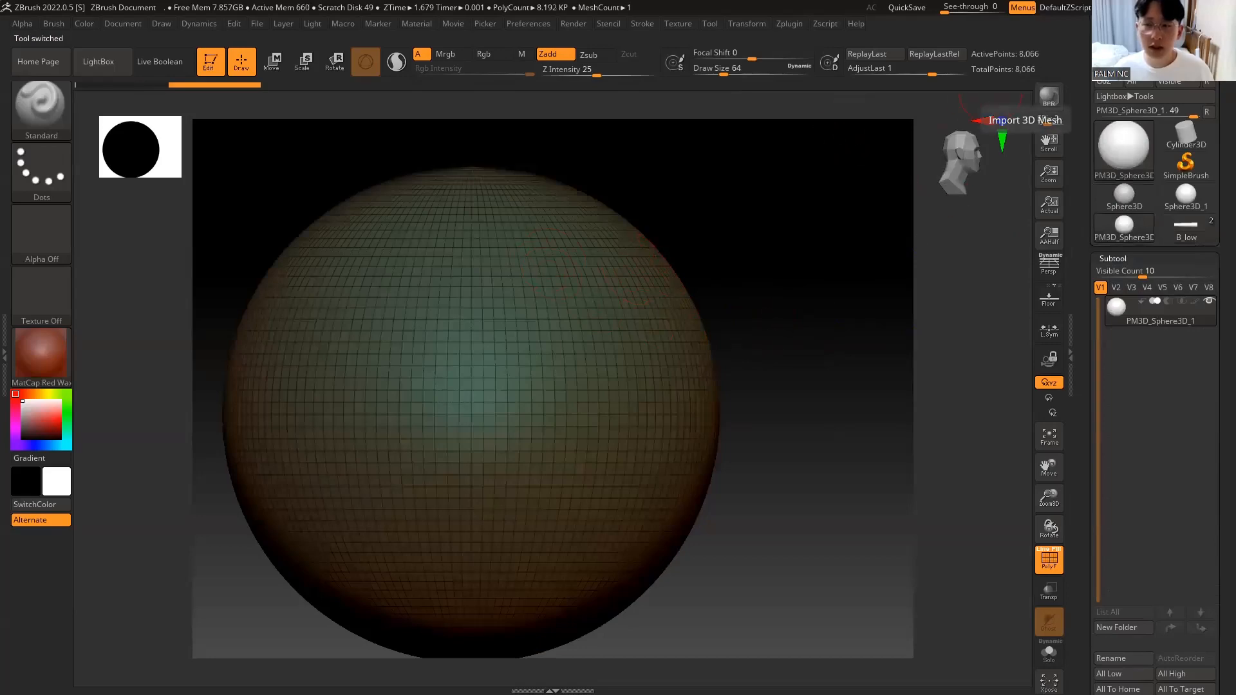
pyautogui.click(1117, 51)
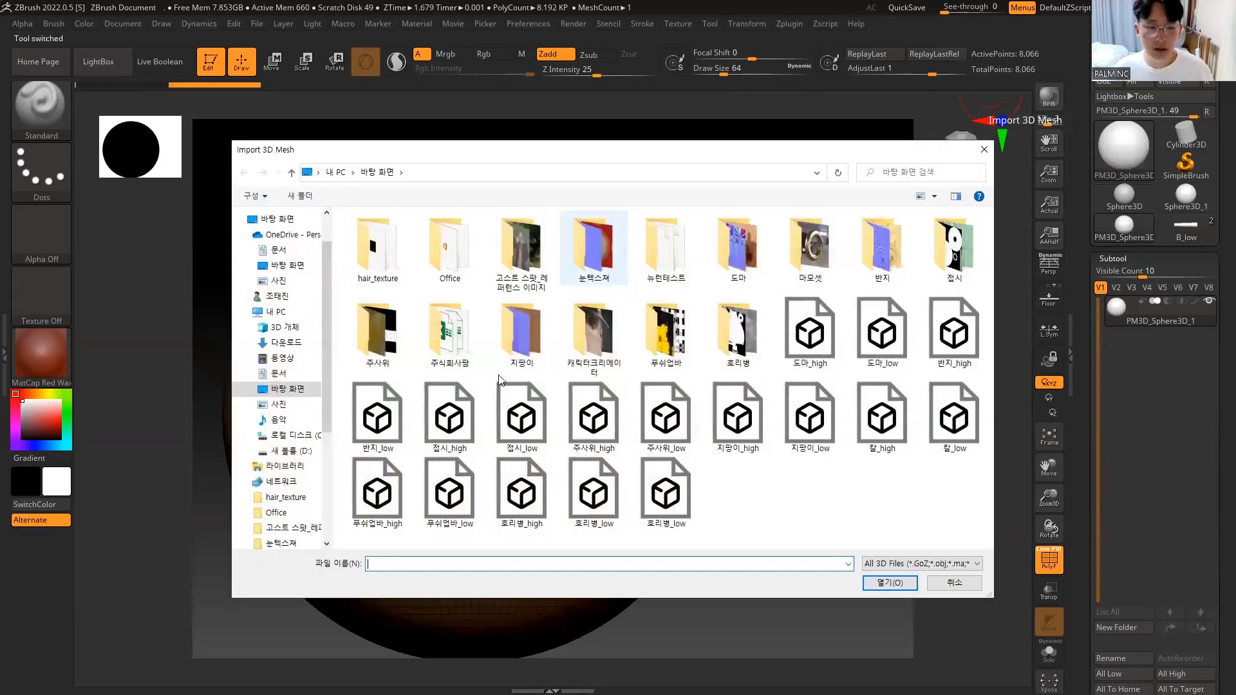
pyautogui.click(953, 421)
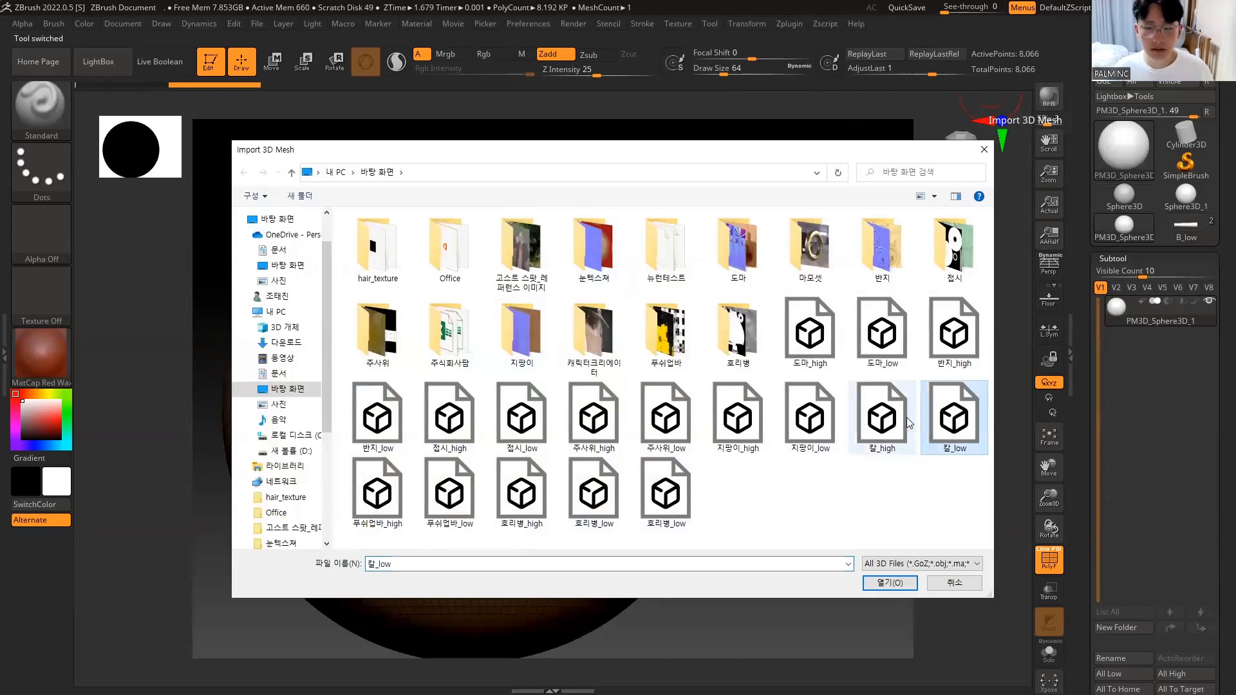
pyautogui.click(897, 425)
pyautogui.doubleClick(897, 425)
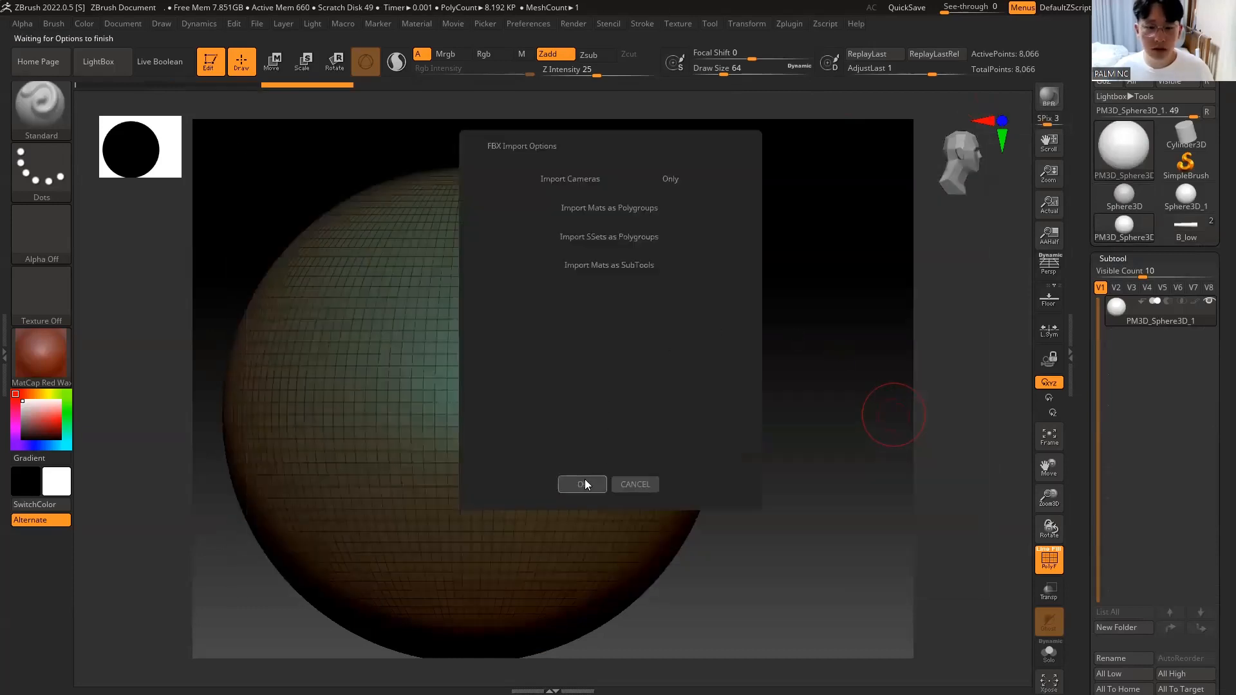
pyautogui.click(584, 484)
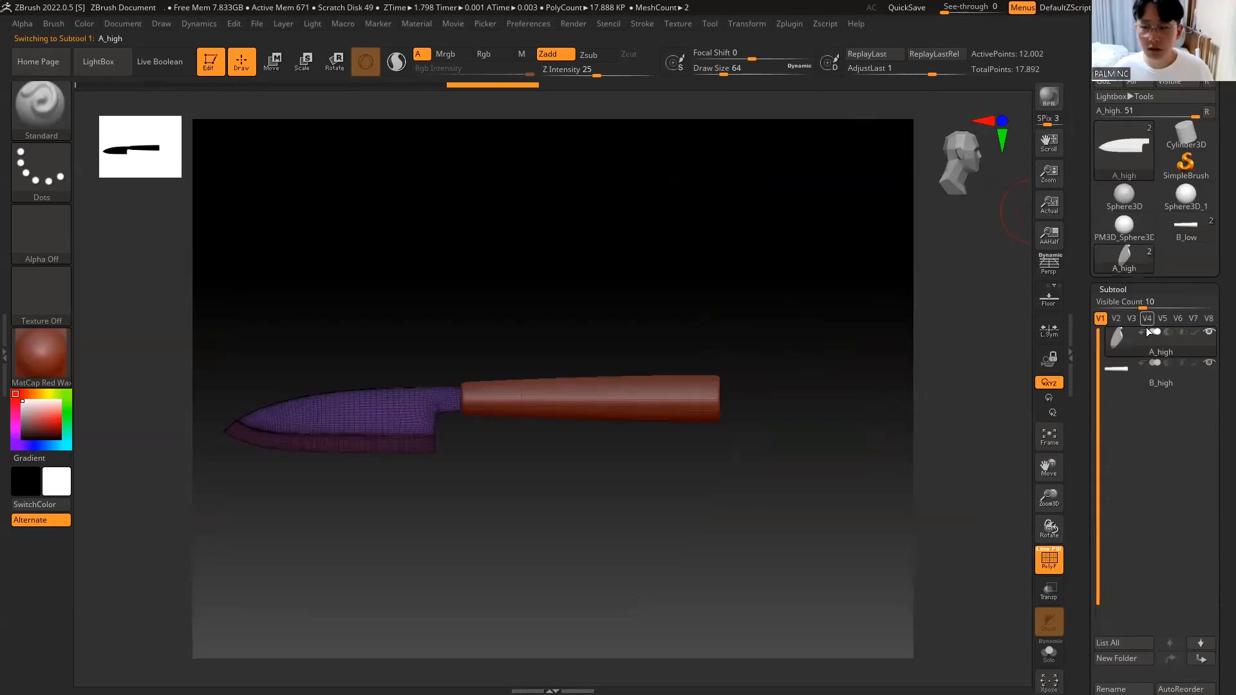
# Step: Alternate the active subtool between the high-poly blade A_high and handle B_high, finishing on B_high
pyautogui.moveTo(1088, 418); pyautogui.dragTo(1086, 372)
pyautogui.click(1142, 236)
pyautogui.click(1133, 229)
pyautogui.click(1128, 240)
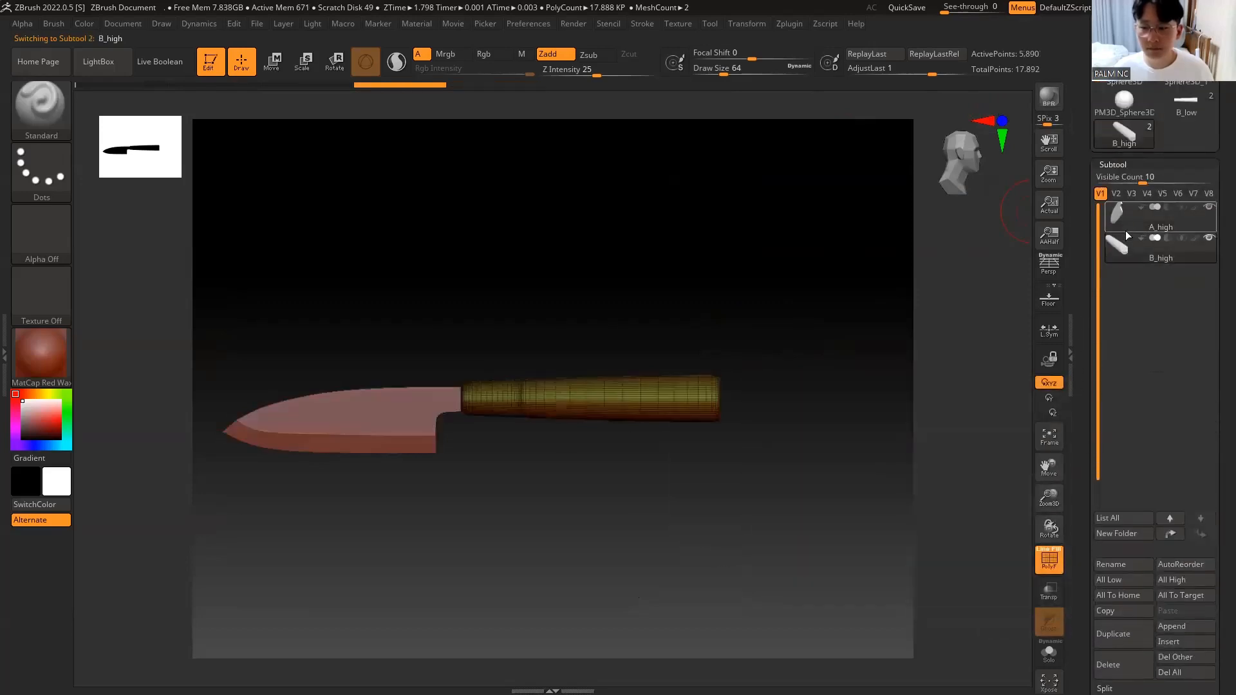
pyautogui.click(1123, 226)
pyautogui.click(1122, 240)
pyautogui.click(1117, 253)
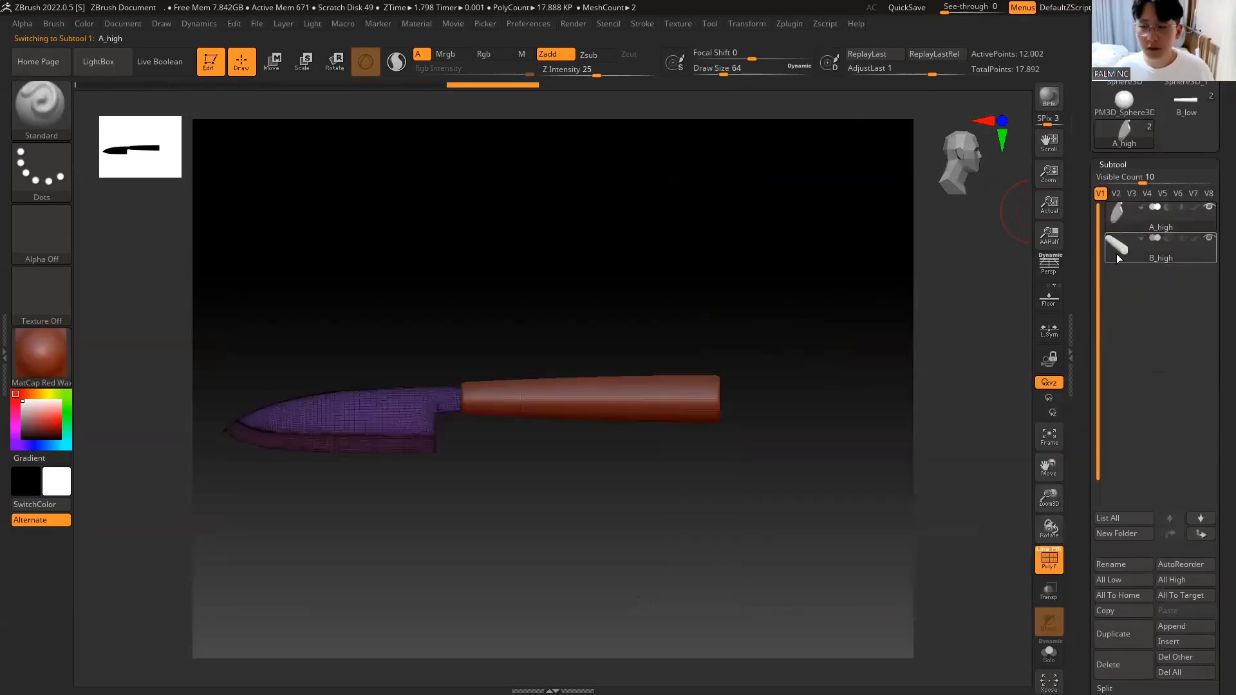
# Step: Return to the low-poly knife tool and append the high-poly handle B_high as a subtool
pyautogui.click(1191, 110)
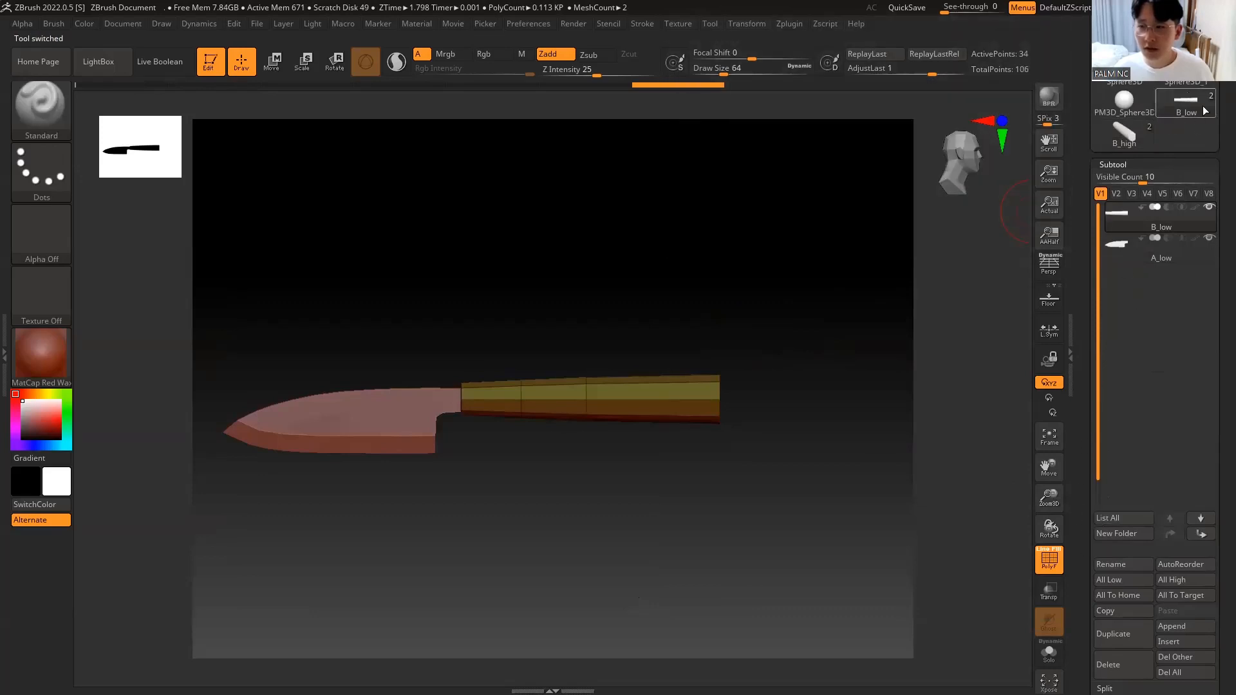
pyautogui.moveTo(1080, 134); pyautogui.dragTo(1059, 25)
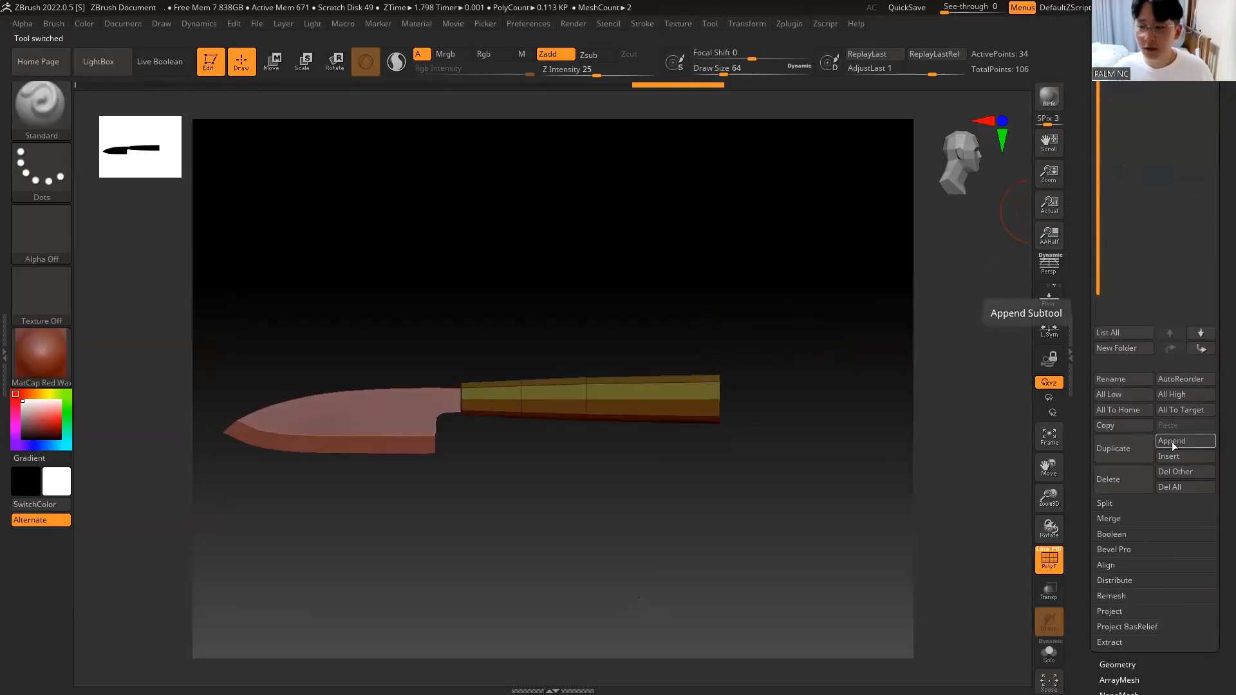
pyautogui.moveTo(1072, 221); pyautogui.dragTo(1080, 265)
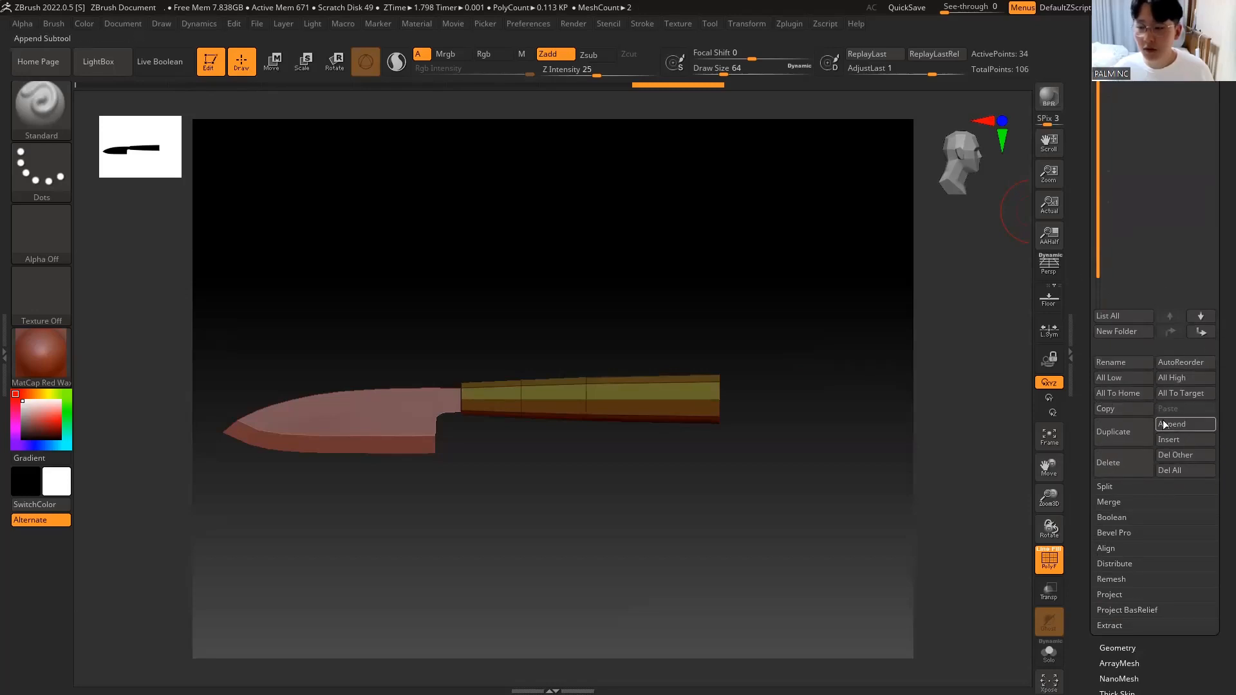
pyautogui.click(1182, 426)
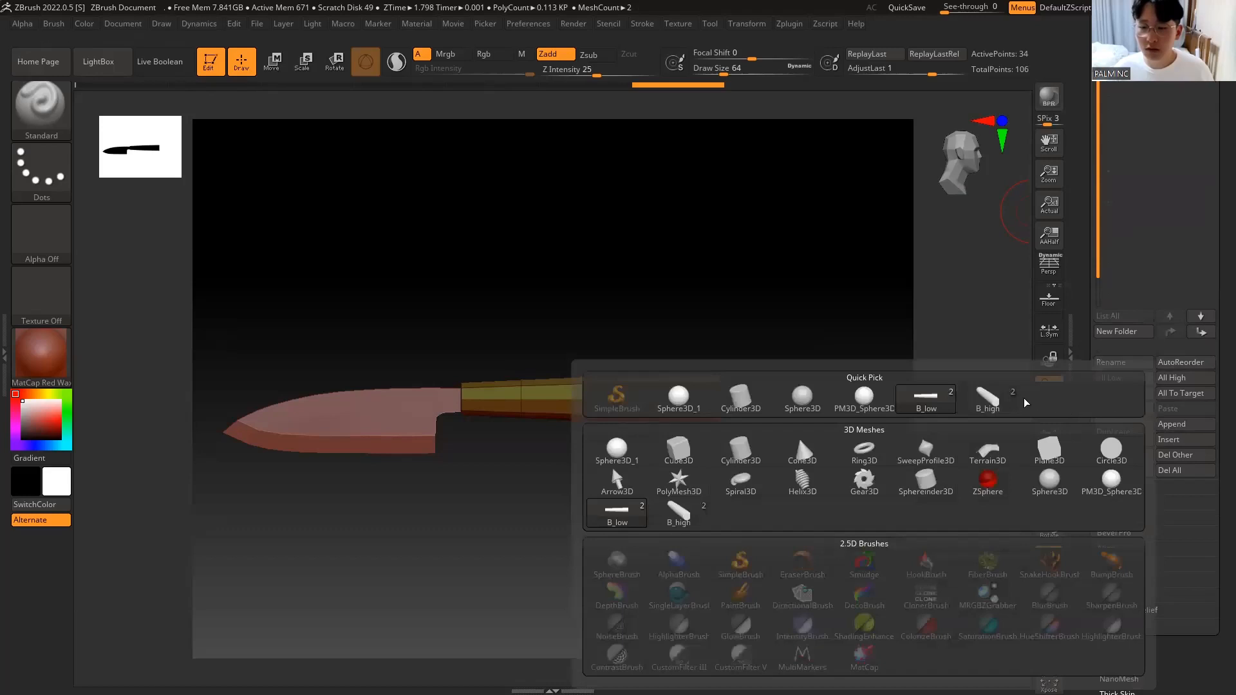
pyautogui.moveTo(1014, 406)
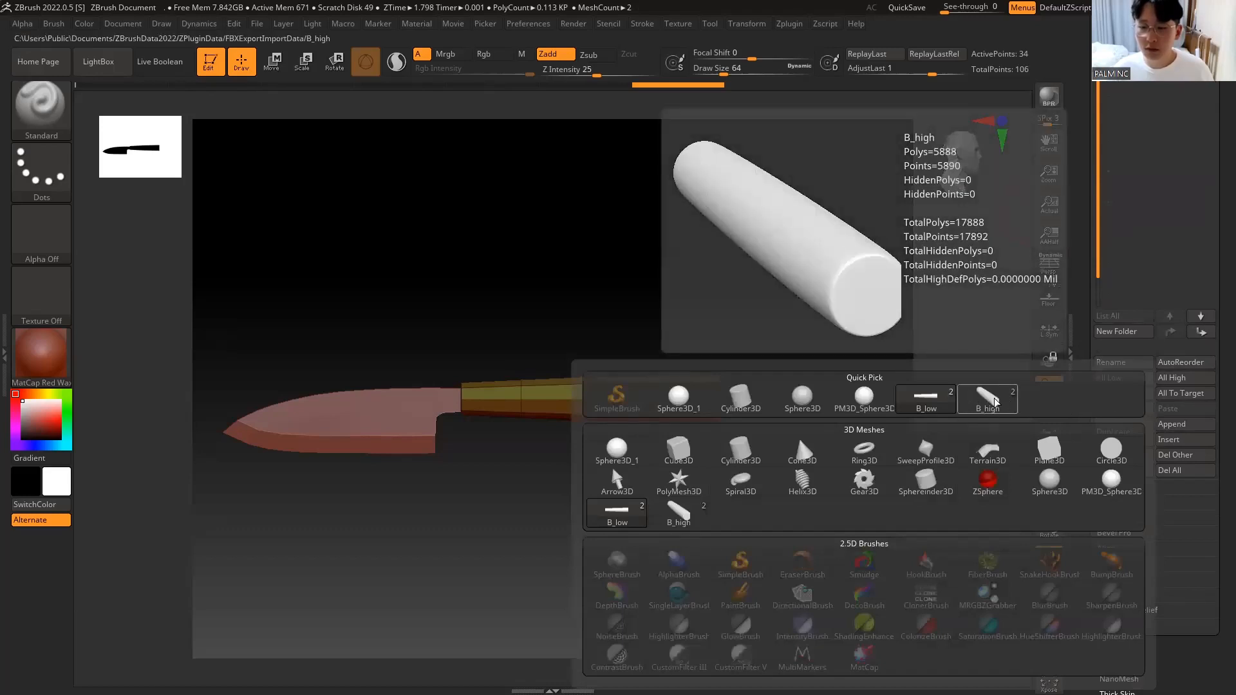
pyautogui.click(994, 401)
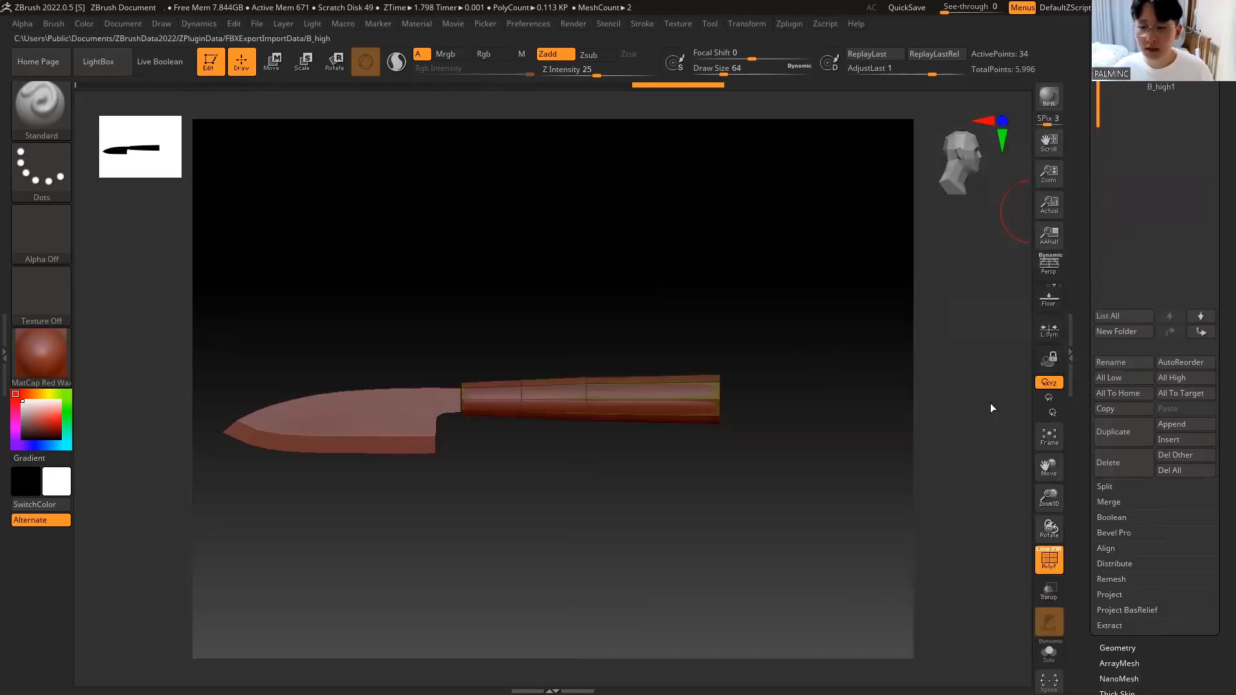
# Step: Make A_high active in the high-poly knife tool, return to the low-poly knife, and append A_high to it
pyautogui.moveTo(1087, 115); pyautogui.dragTo(1055, 192)
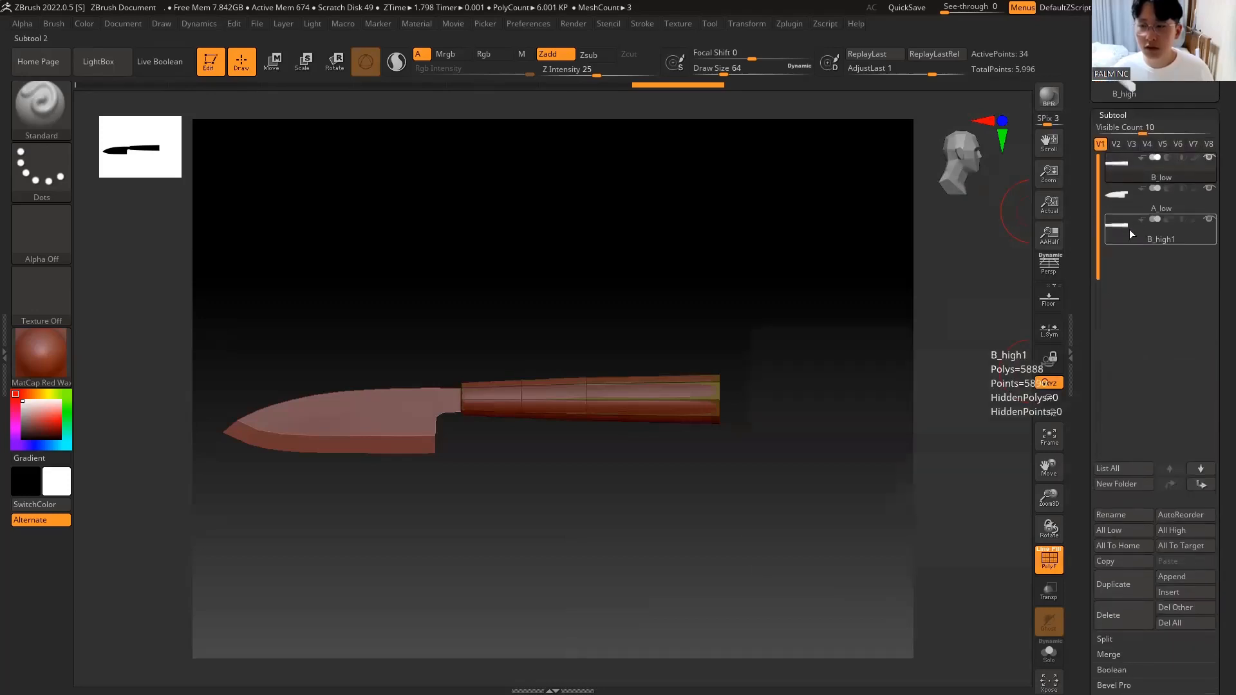
pyautogui.click(1120, 93)
pyautogui.click(1122, 164)
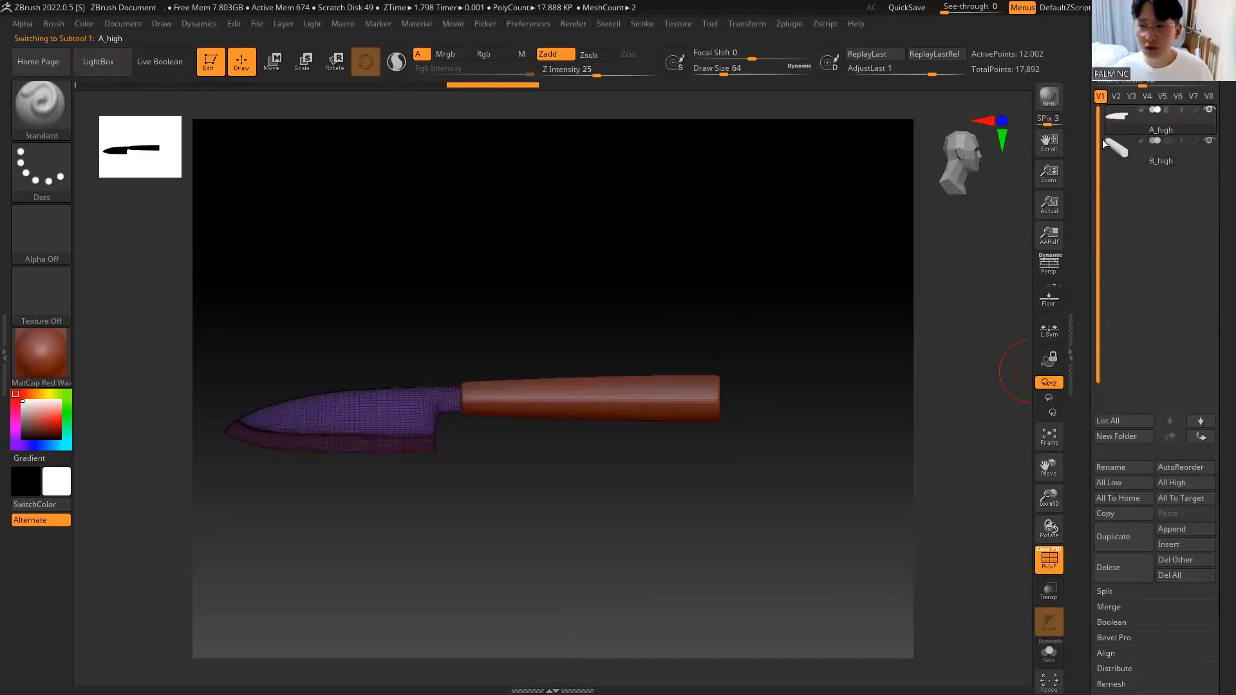
pyautogui.moveTo(1058, 181); pyautogui.dragTo(1058, 239)
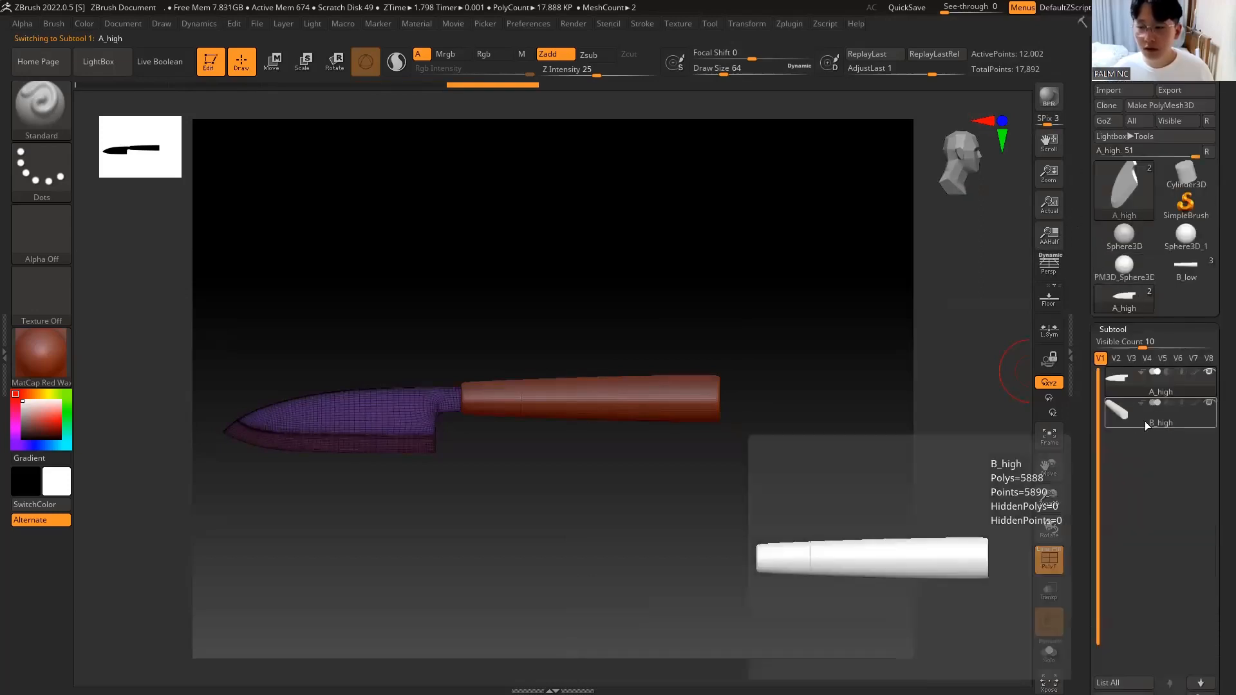
pyautogui.click(1181, 265)
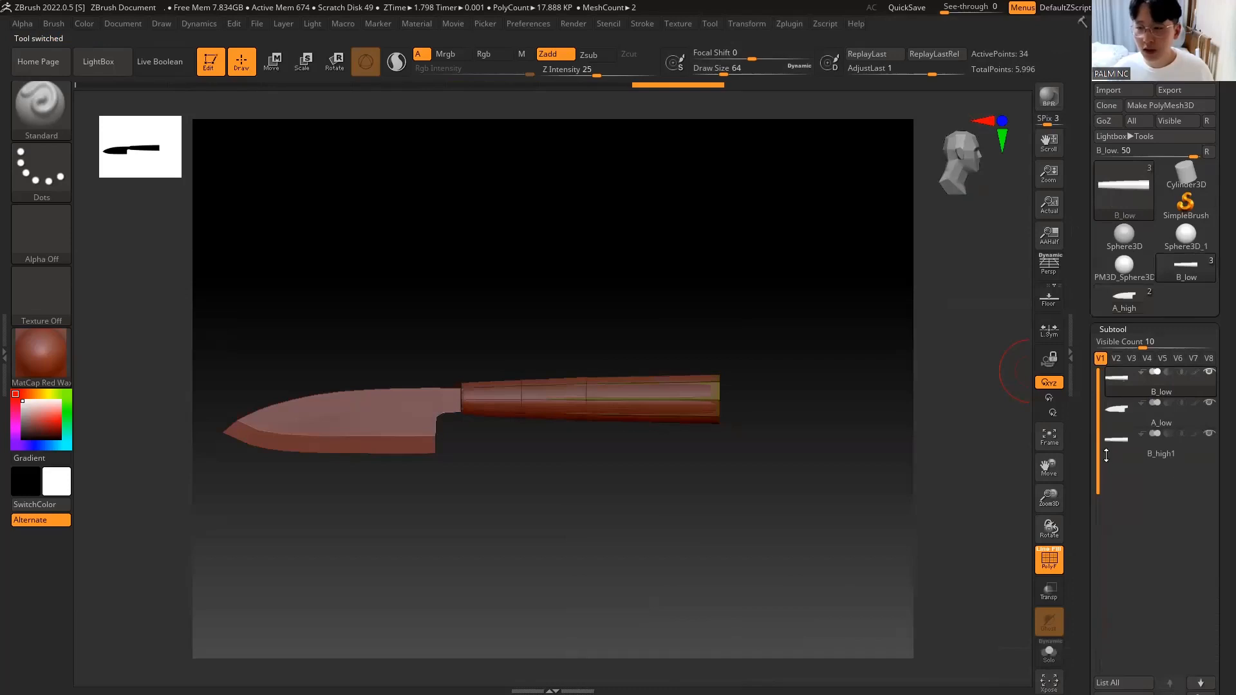
pyautogui.moveTo(1094, 437); pyautogui.dragTo(1177, 312)
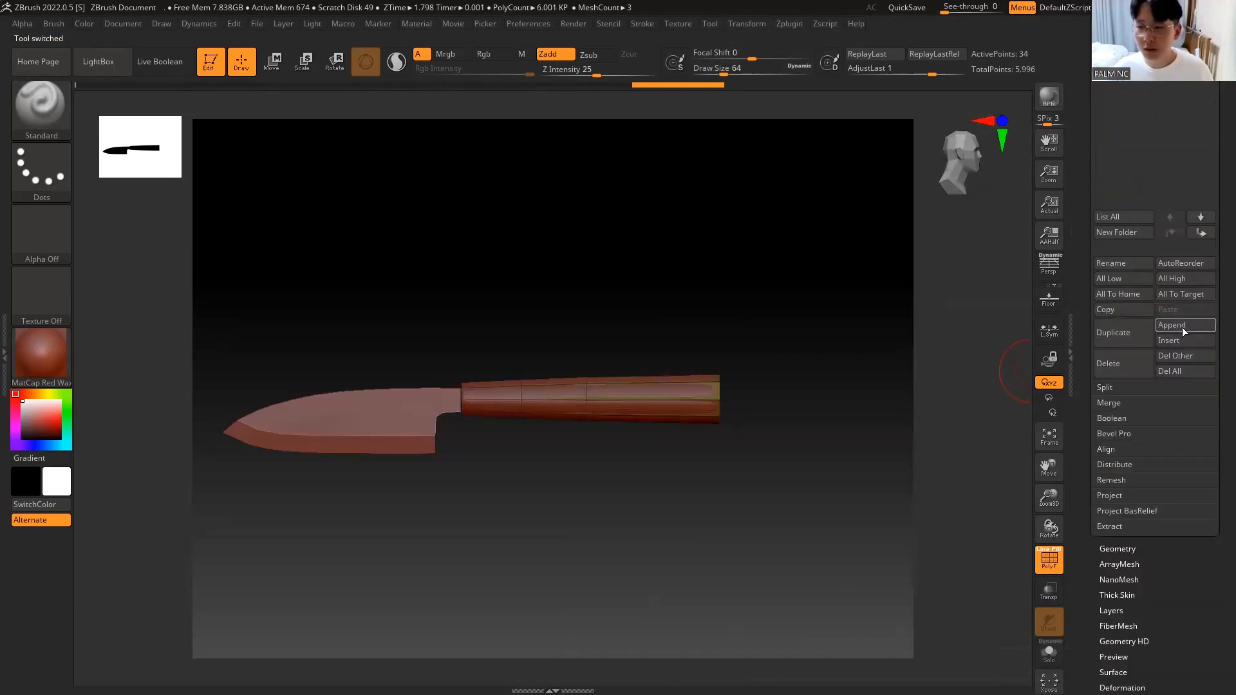
pyautogui.click(1182, 327)
pyautogui.click(985, 353)
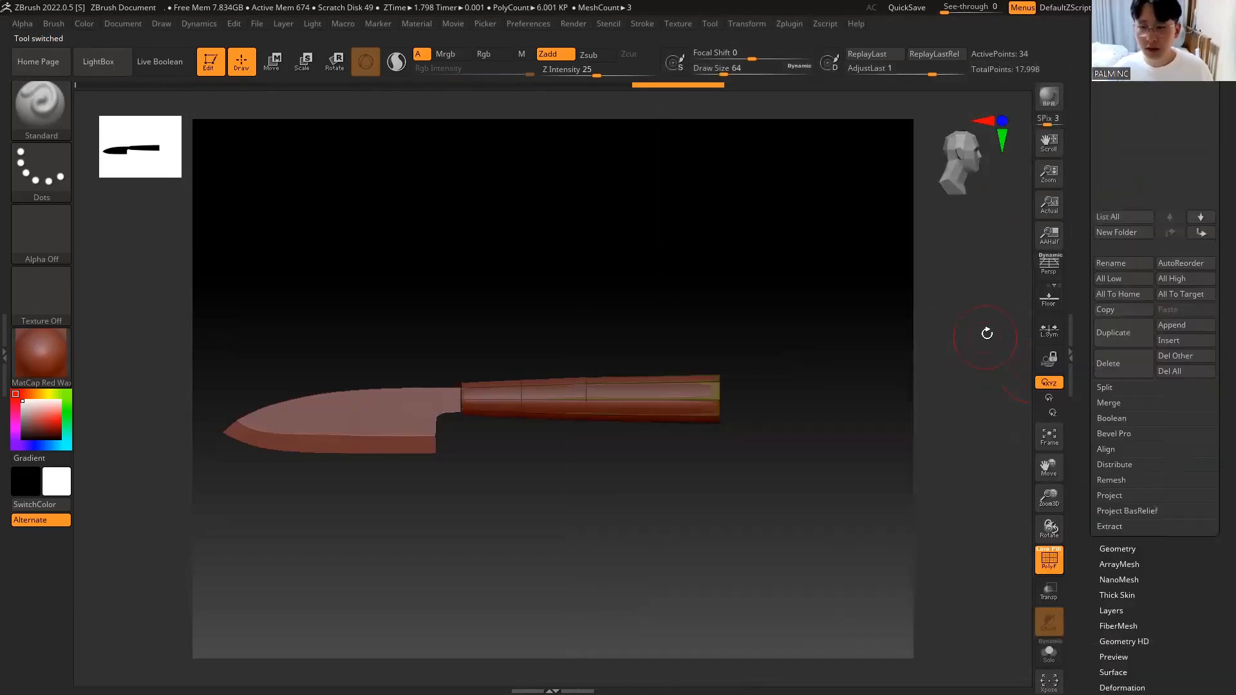
# Step: Make A_high1 the active subtool and turn off the visibility of all four knife subtools
pyautogui.moveTo(1093, 175); pyautogui.dragTo(1104, 335)
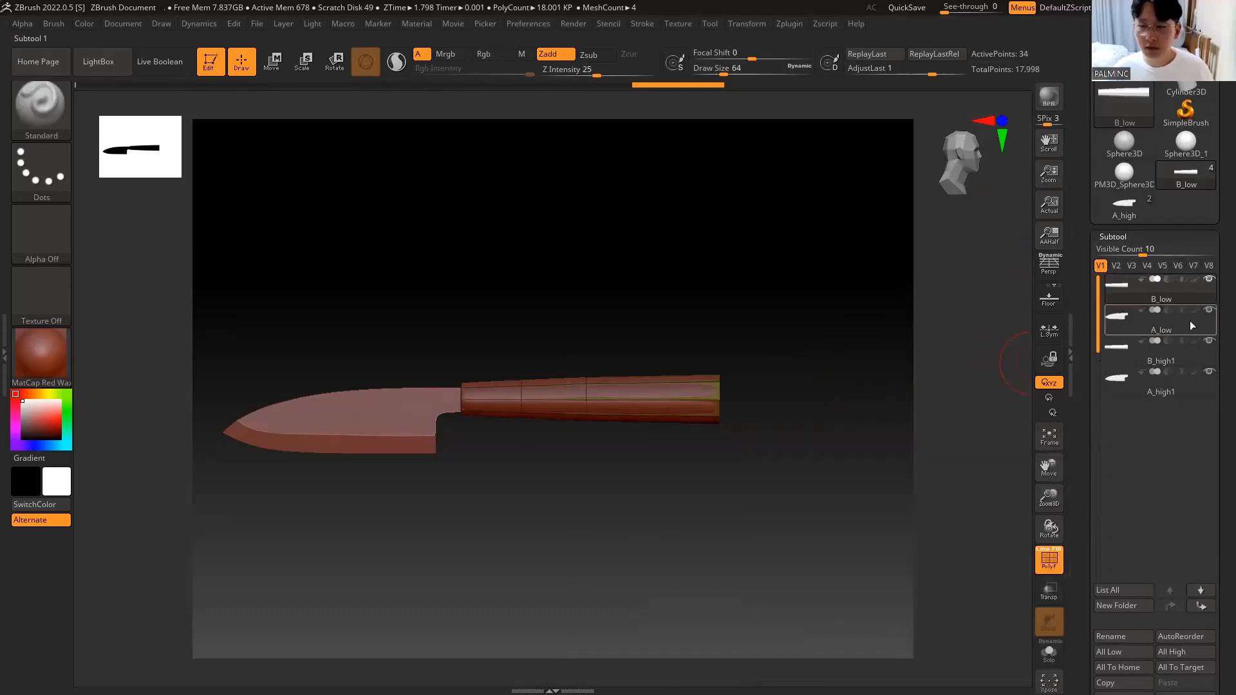
pyautogui.click(1208, 313)
pyautogui.click(1209, 341)
pyautogui.click(1179, 381)
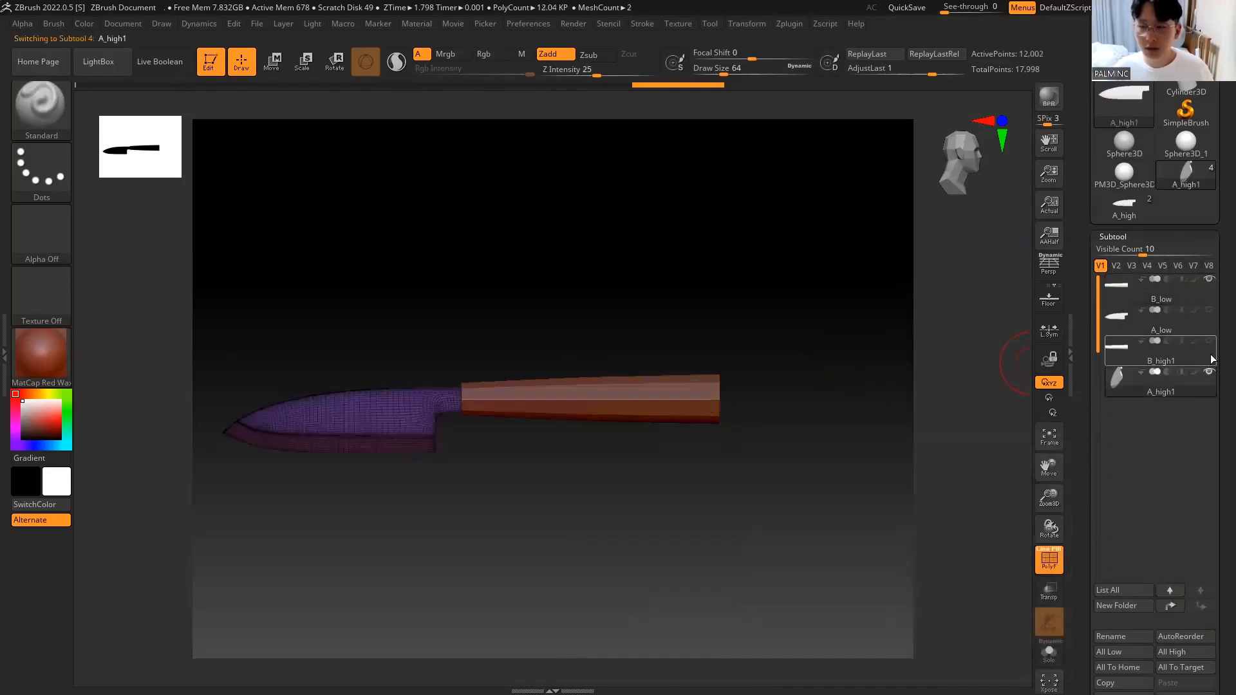
pyautogui.click(1212, 280)
pyautogui.click(1210, 374)
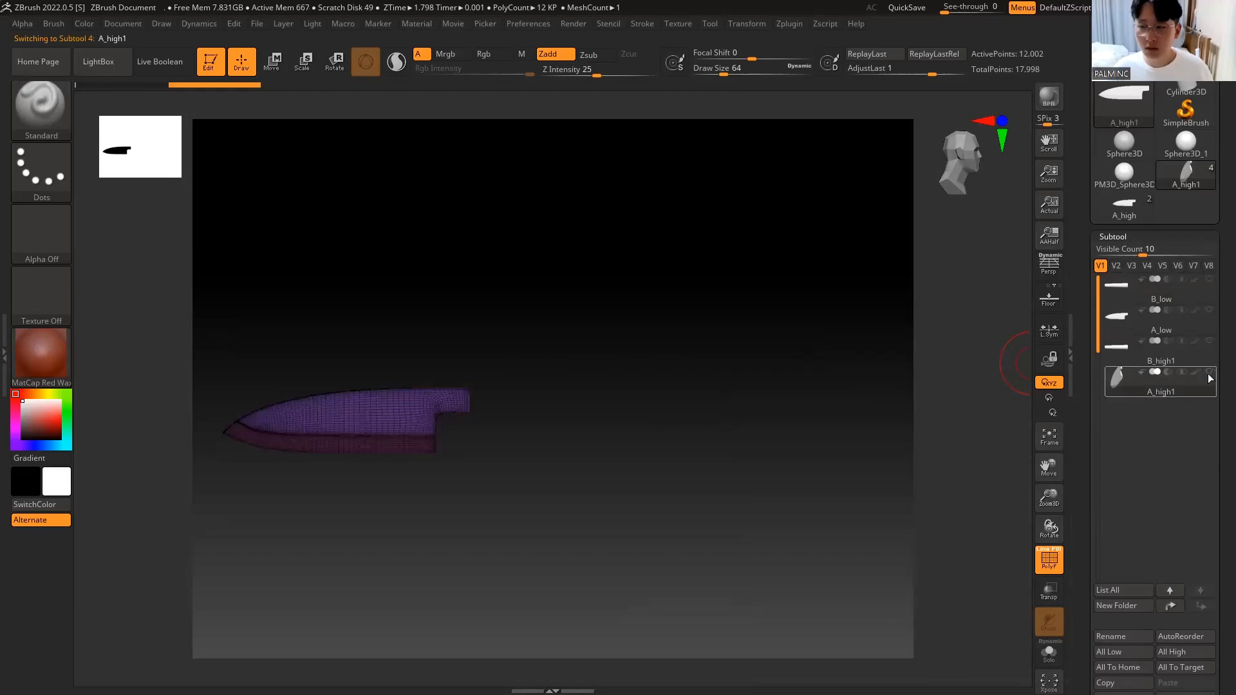
# Step: Cycle through the four hidden low- and high-poly subtools to view each alone, ending on B_low
pyautogui.click(1130, 286)
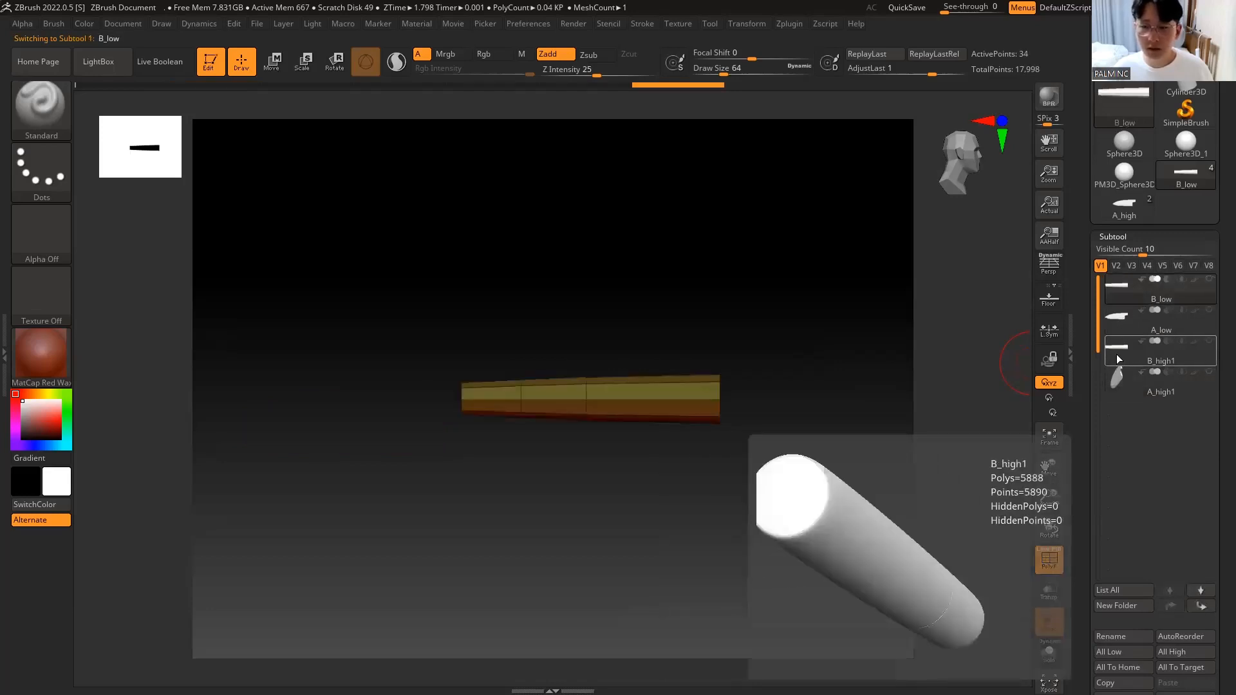
pyautogui.click(1115, 327)
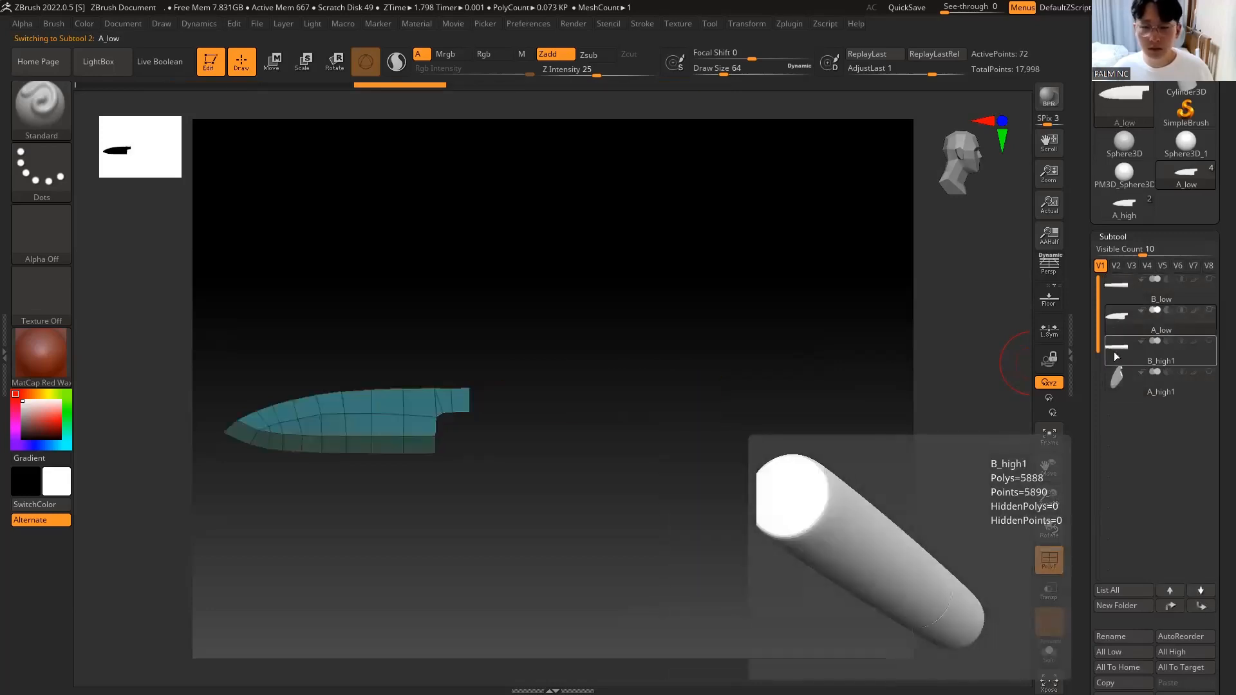
pyautogui.click(1117, 355)
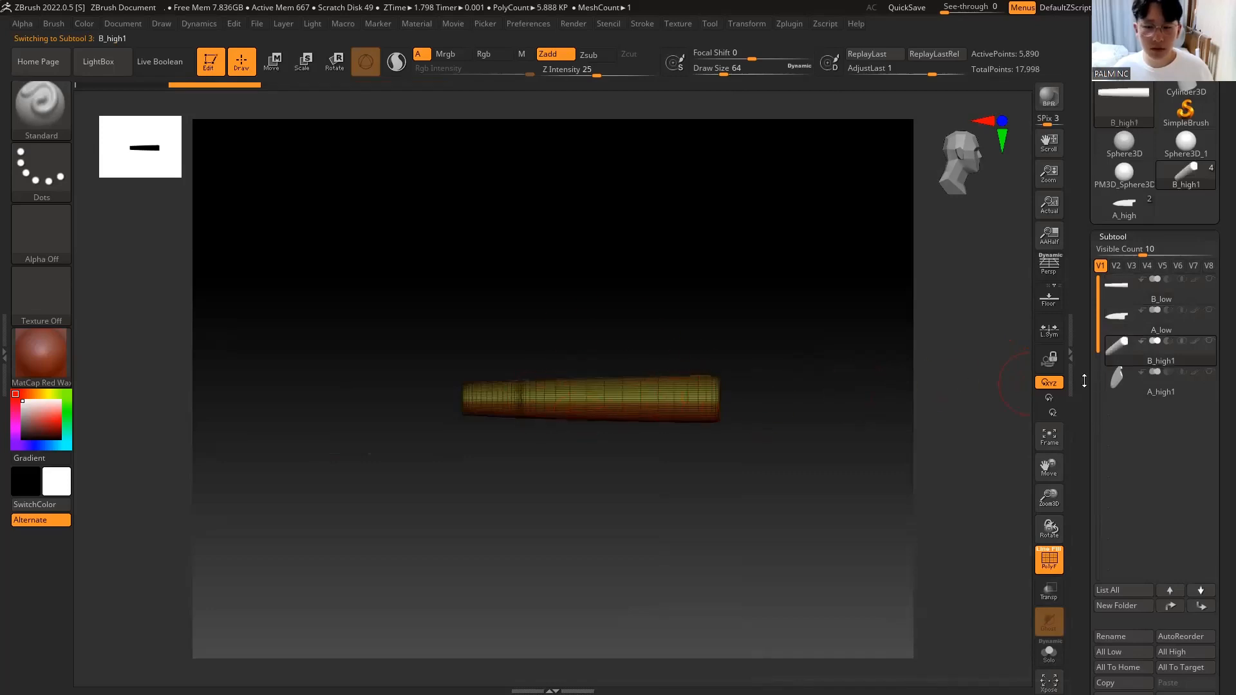
pyautogui.click(1115, 383)
pyautogui.click(1120, 358)
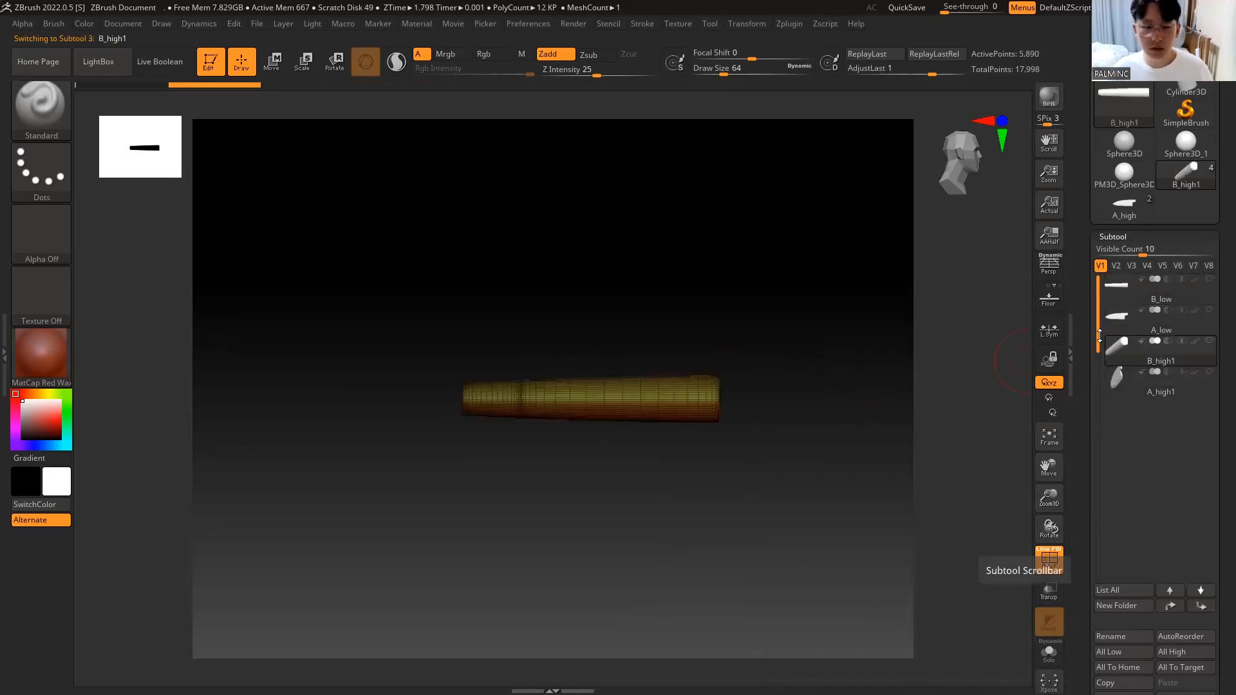
pyautogui.click(1121, 319)
pyautogui.click(1119, 289)
# Step: Turn off the wireframe display and compare the low- and high-poly handle and the blade, ending on A_low
pyautogui.hotkey('shift', 'f')
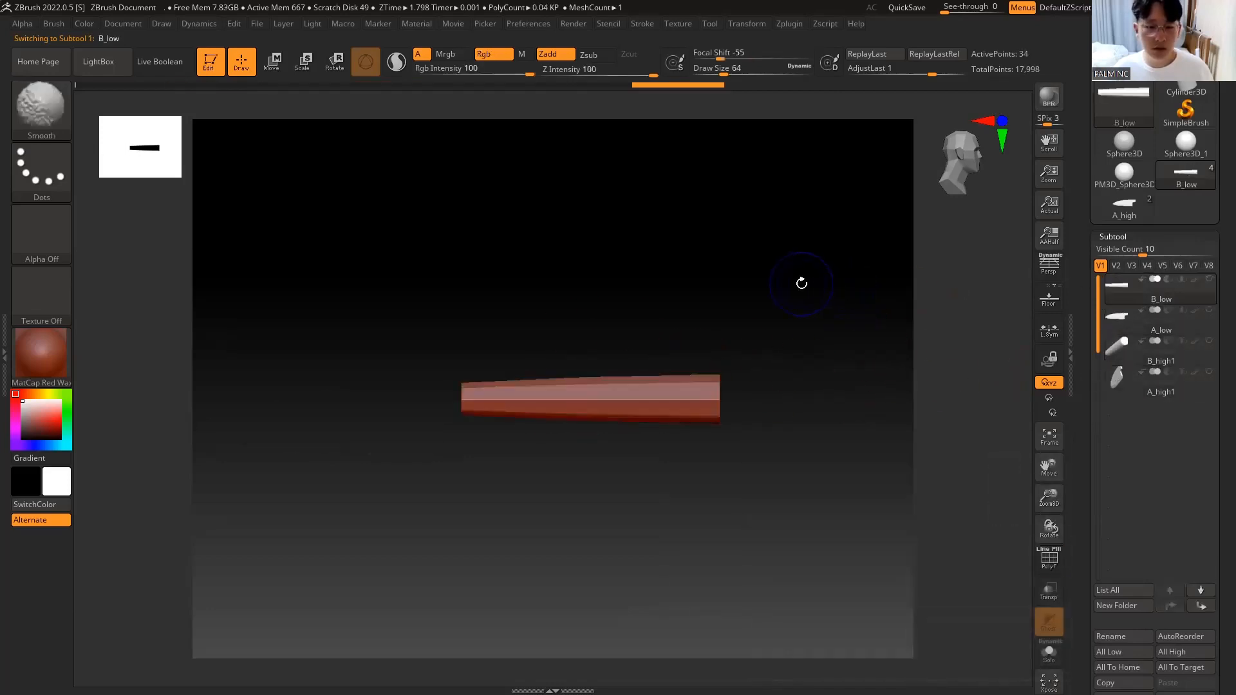
pyautogui.click(1131, 331)
pyautogui.click(1122, 361)
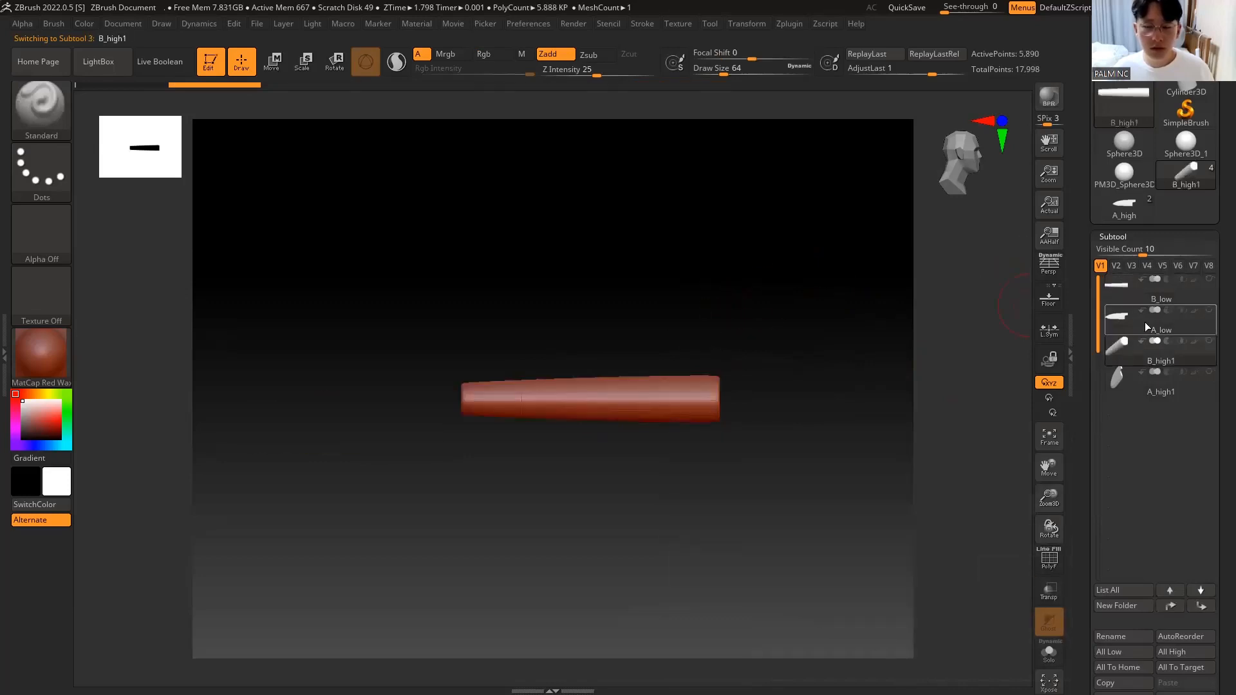
pyautogui.click(1121, 317)
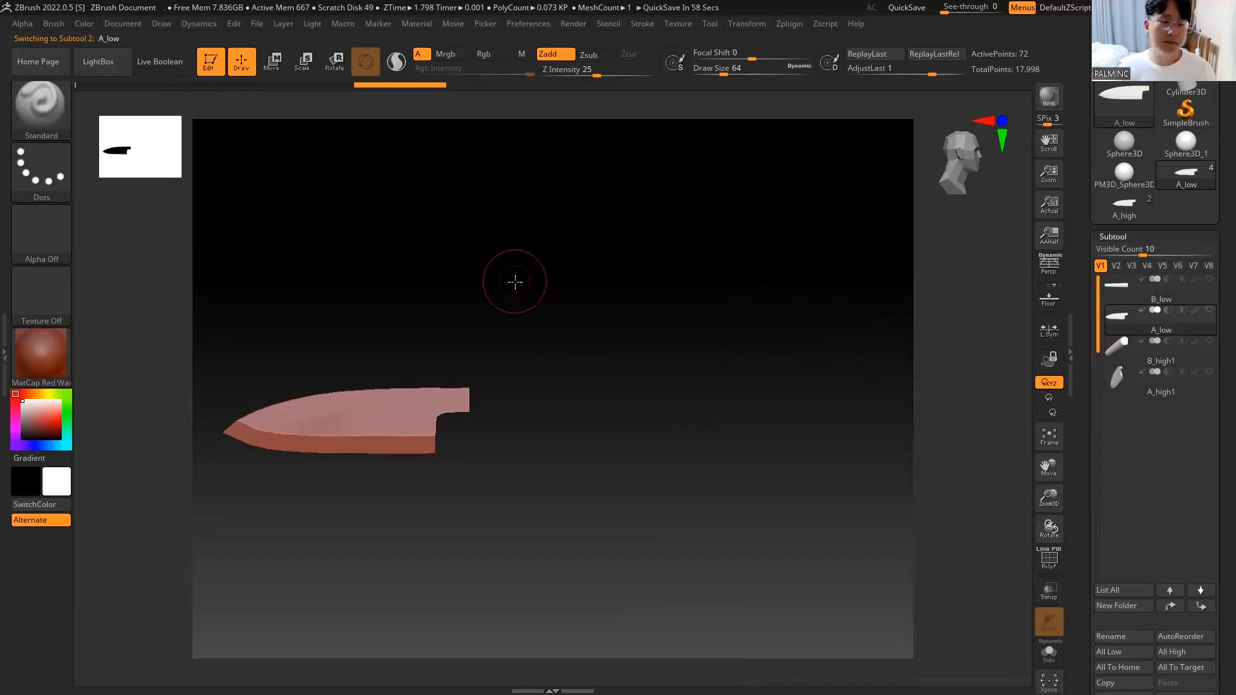
# Step: Inspect the low-poly blade A_low up close, view B_high1, and make the high-poly blade A_high1 active
pyautogui.keyDown('alt'); pyautogui.moveTo(513, 278); pyautogui.dragTo(898, 276); pyautogui.keyUp('alt')
pyautogui.keyDown('alt'); pyautogui.moveTo(579, 430); pyautogui.dragTo(833, 422); pyautogui.keyUp('alt')
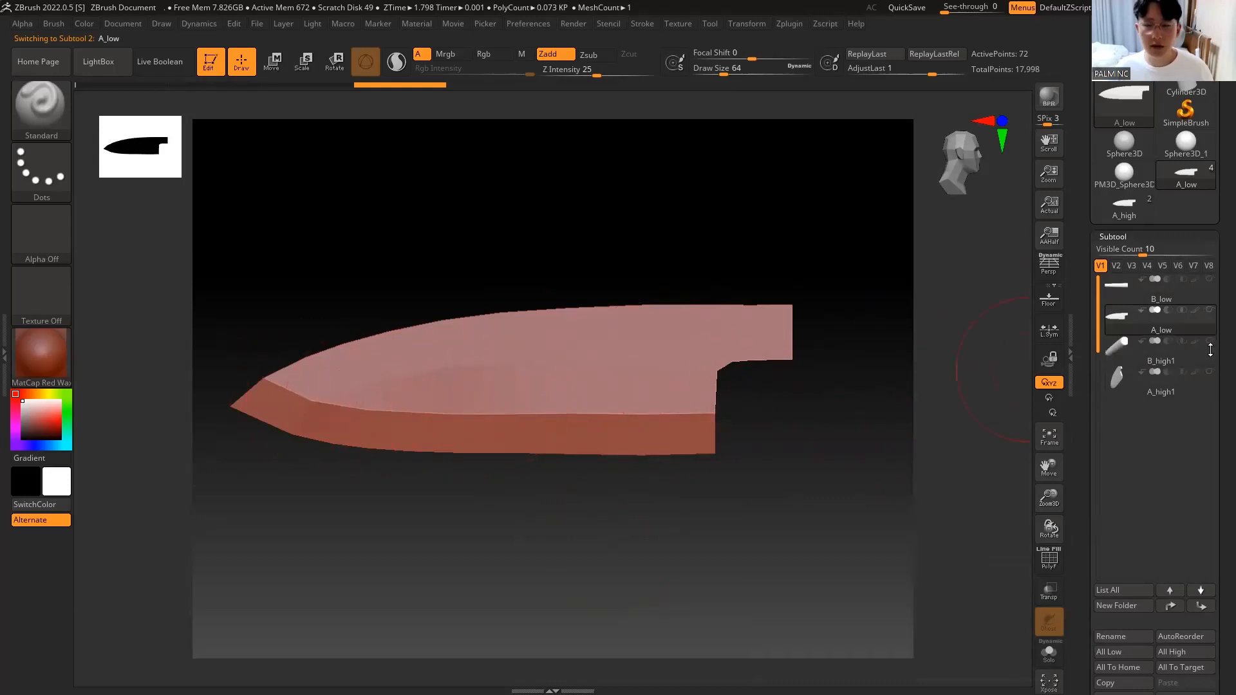
pyautogui.click(1109, 363)
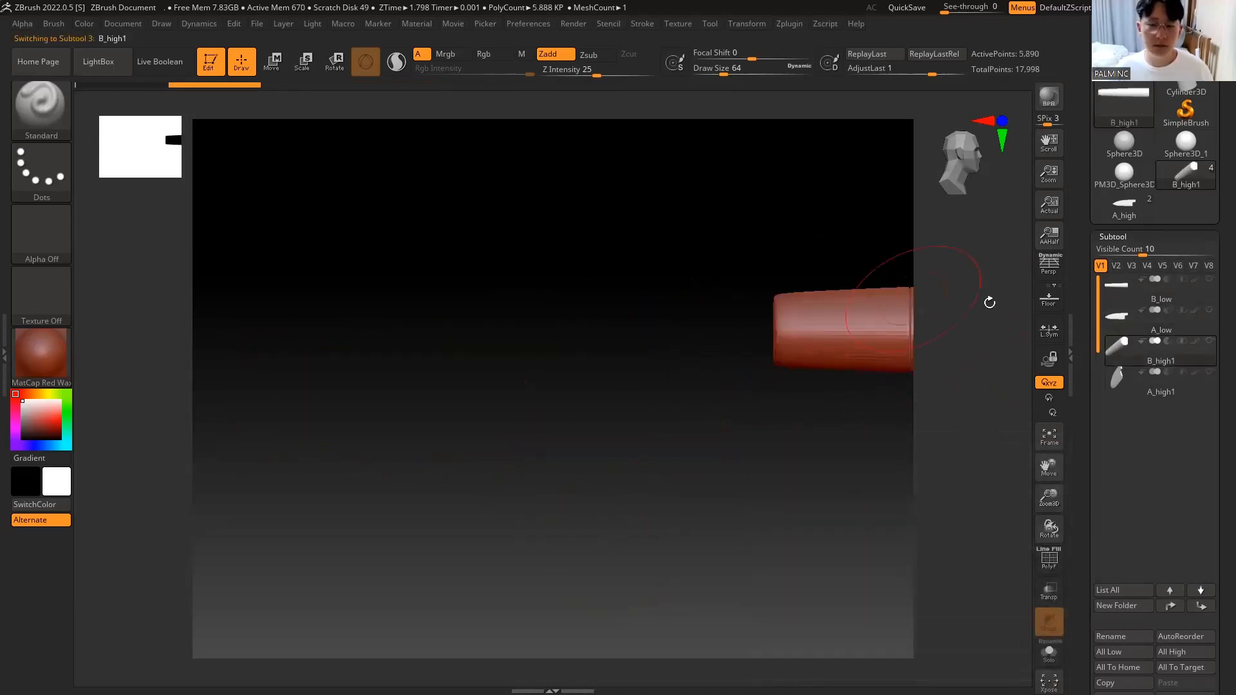
pyautogui.click(1110, 388)
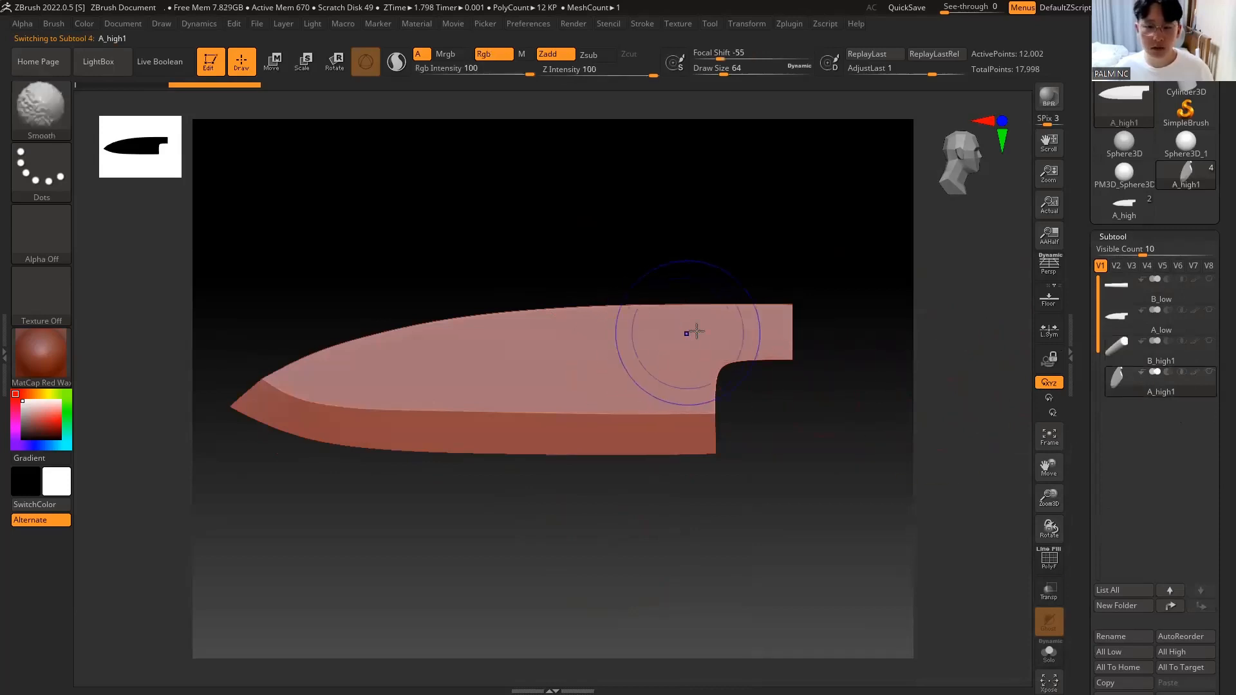
# Step: Toggle the wireframe on and off on A_high1 to examine its mesh density, leaving the wireframe displayed
pyautogui.hotkey('shift', 'f')
pyautogui.hotkey('shift', 'f')
pyautogui.hotkey('shift', 'f')
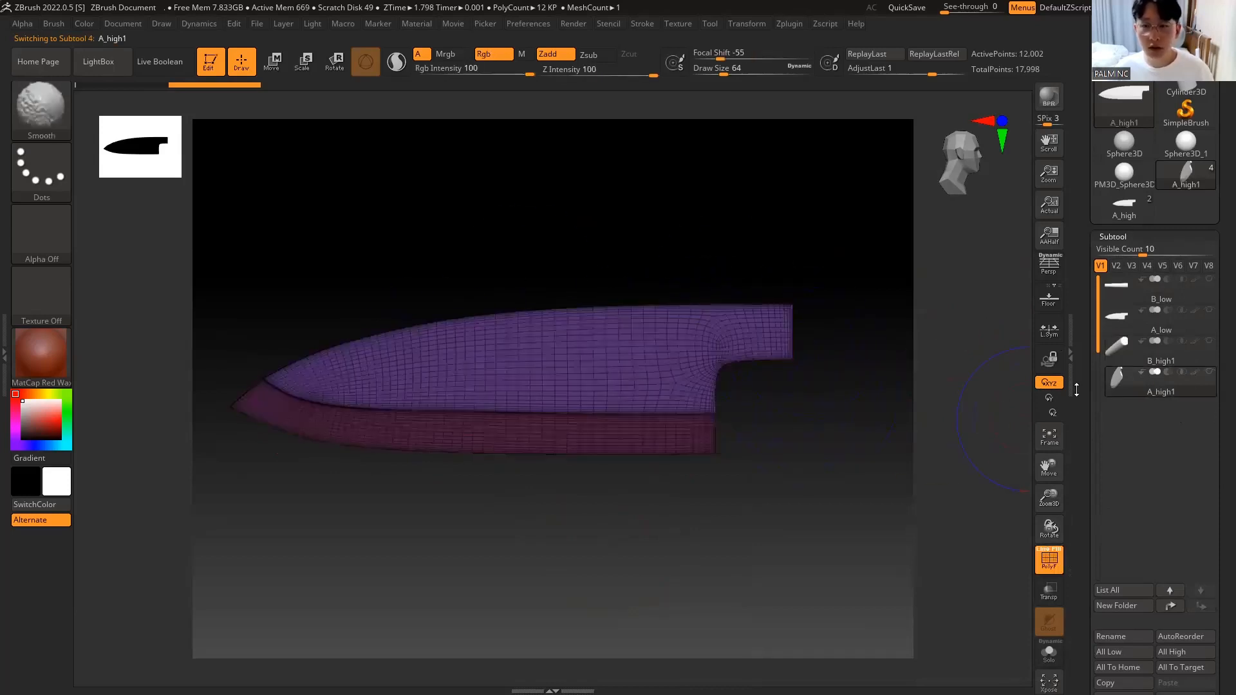
pyautogui.hotkey('shift', 'f')
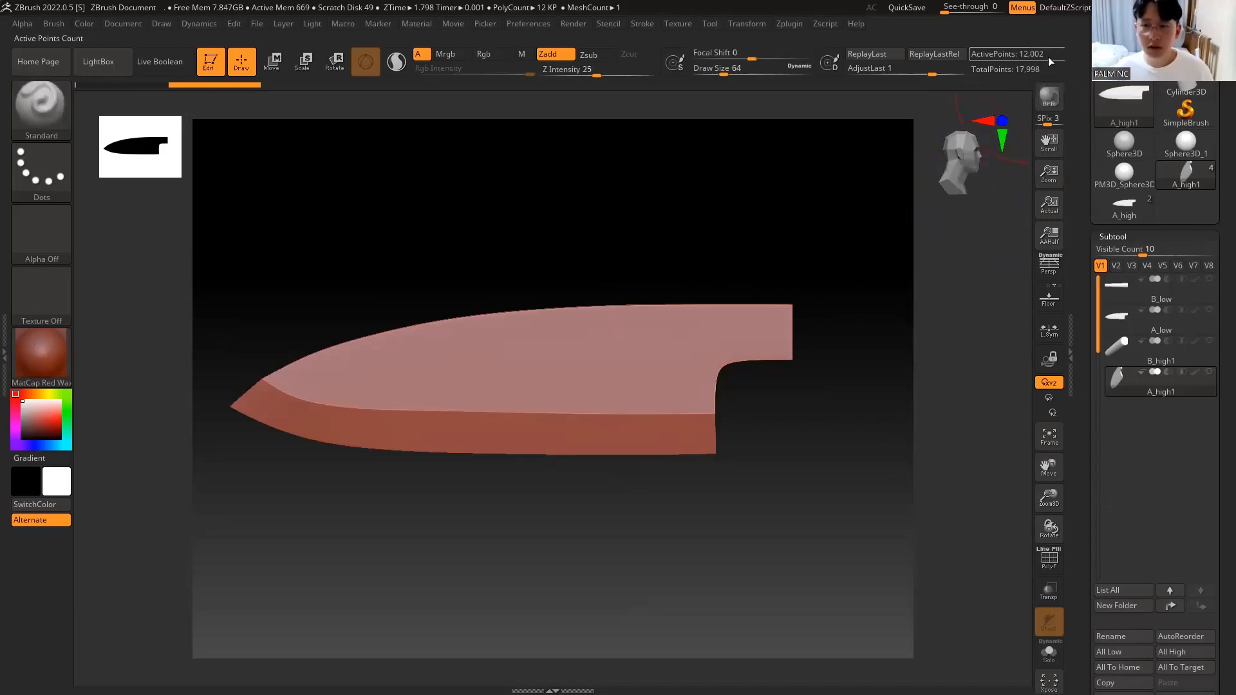
pyautogui.hotkey('shift', 'f')
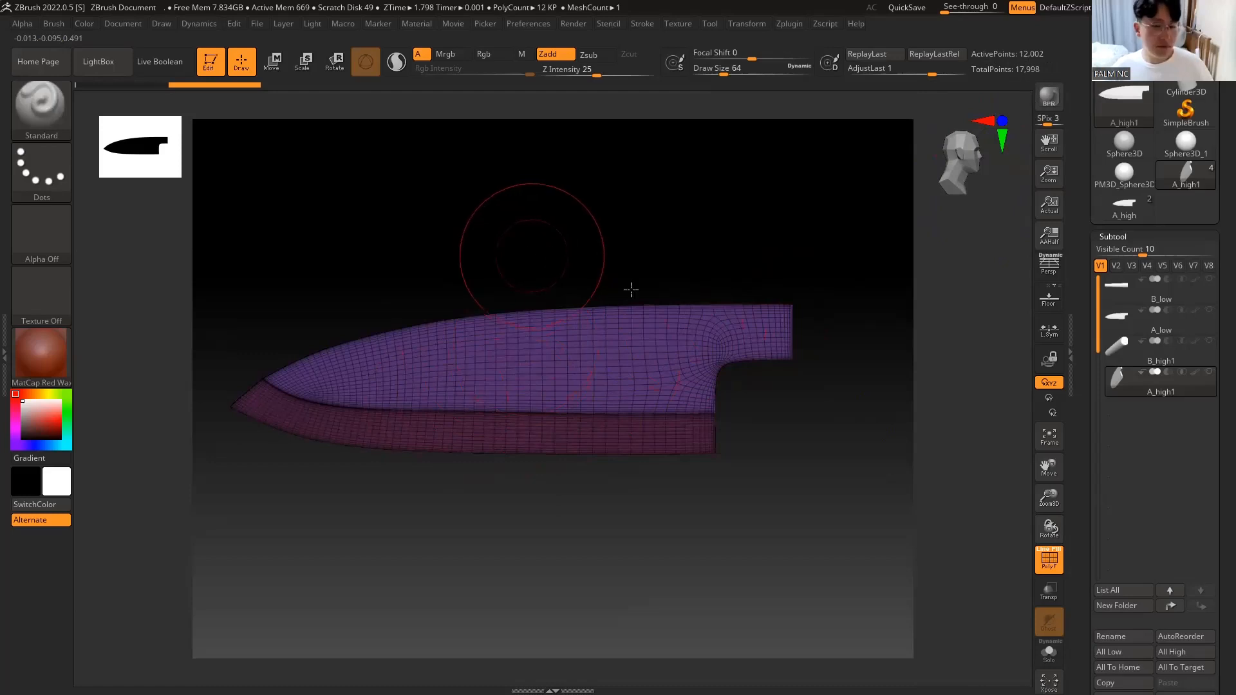
# Step: Reduce the brush draw size to about 12 and sculpt a test stroke across the middle of the high-poly blade
pyautogui.moveTo(836, 427)
pyautogui.mouseDown()
pyautogui.moveTo(815, 411)
pyautogui.moveTo(740, 403)
pyautogui.moveTo(712, 373)
pyautogui.moveTo(797, 379)
pyautogui.mouseUp()
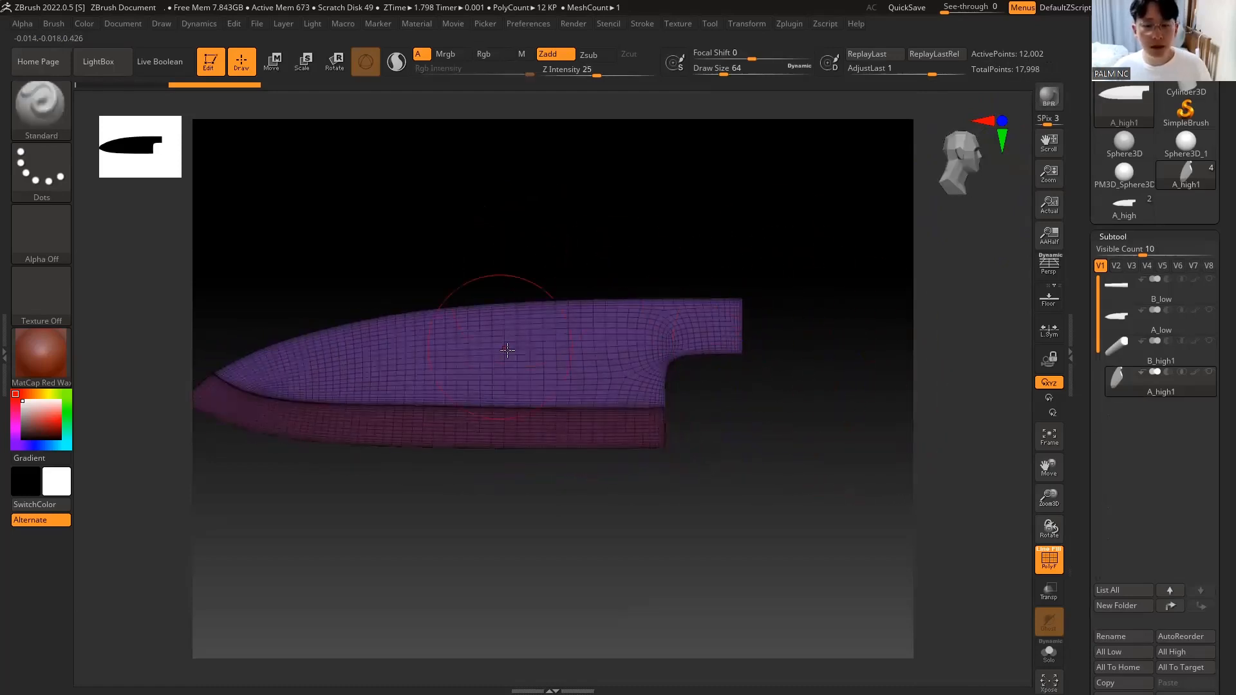
pyautogui.moveTo(1085, 454); pyautogui.dragTo(1099, 317)
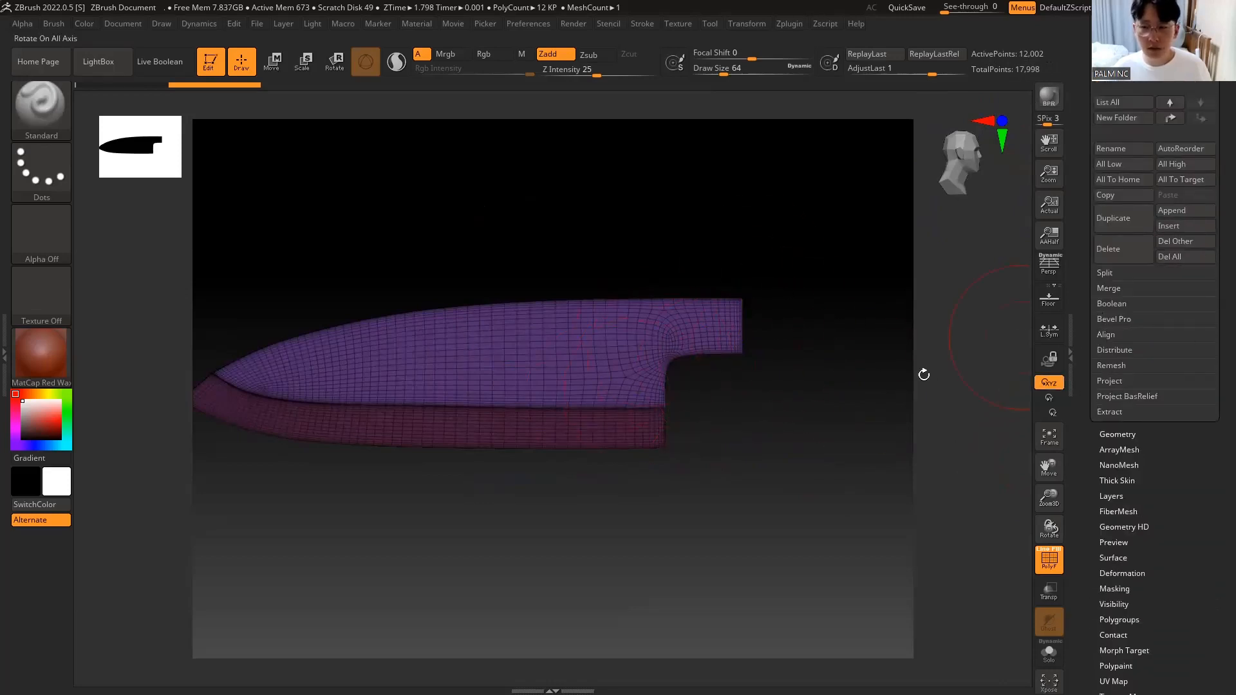
pyautogui.hotkey('shift', 'f')
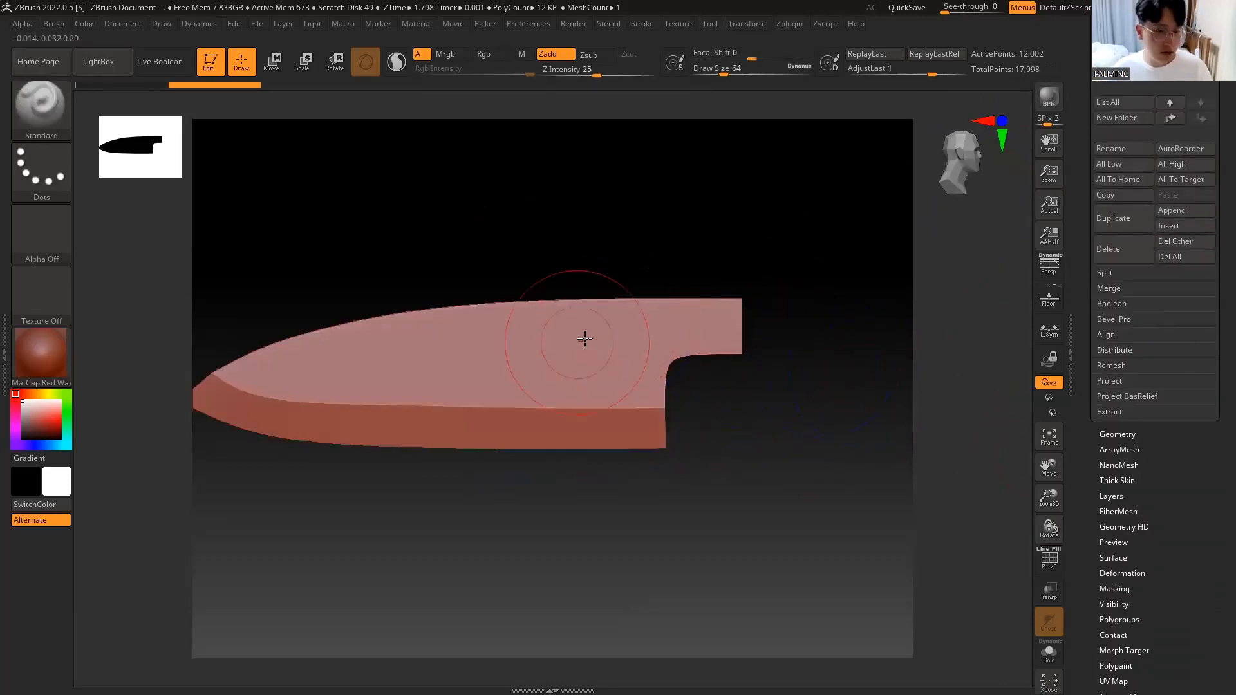
pyautogui.press('space')
pyautogui.moveTo(582, 346)
pyautogui.mouseDown()
pyautogui.moveTo(534, 351)
pyautogui.moveTo(544, 402)
pyautogui.mouseUp()
pyautogui.hotkey('shift', 'f')
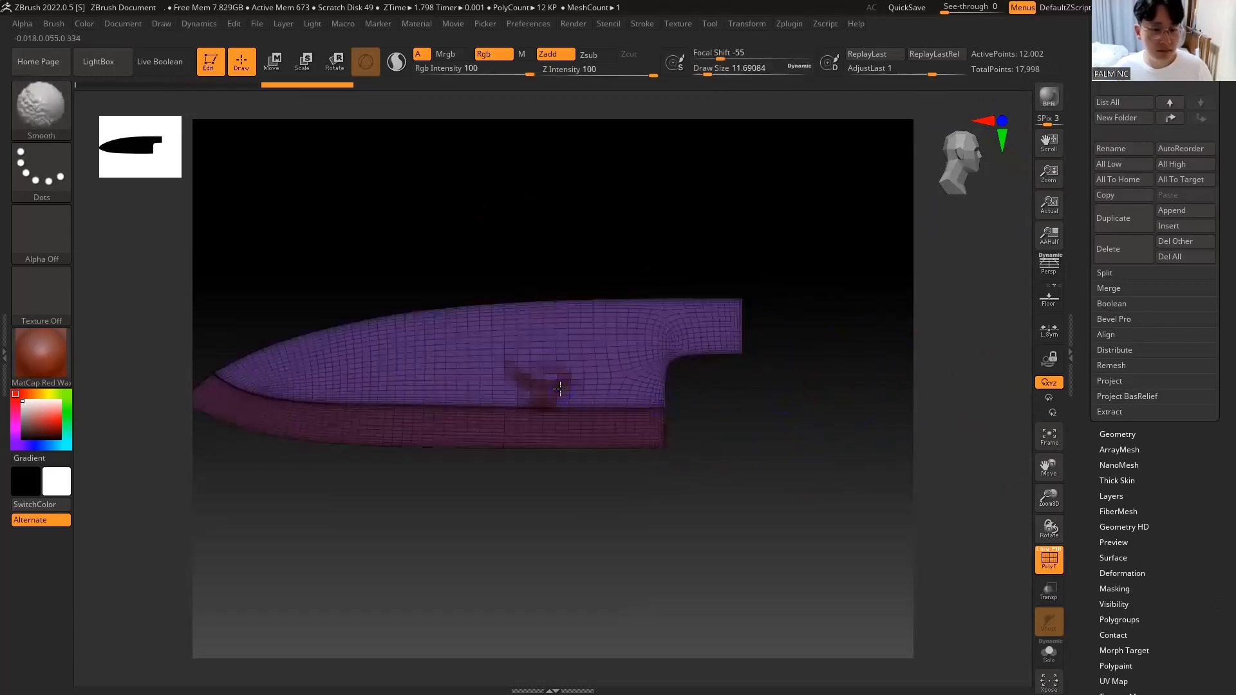
# Step: Examine the test stroke up close with the wireframe on and off, then clear the stroke from the blade
pyautogui.hotkey('shift', 'f')
pyautogui.hotkey('shift', 'f')
pyautogui.hotkey('shift', 'f')
pyautogui.moveTo(807, 414); pyautogui.dragTo(564, 391)
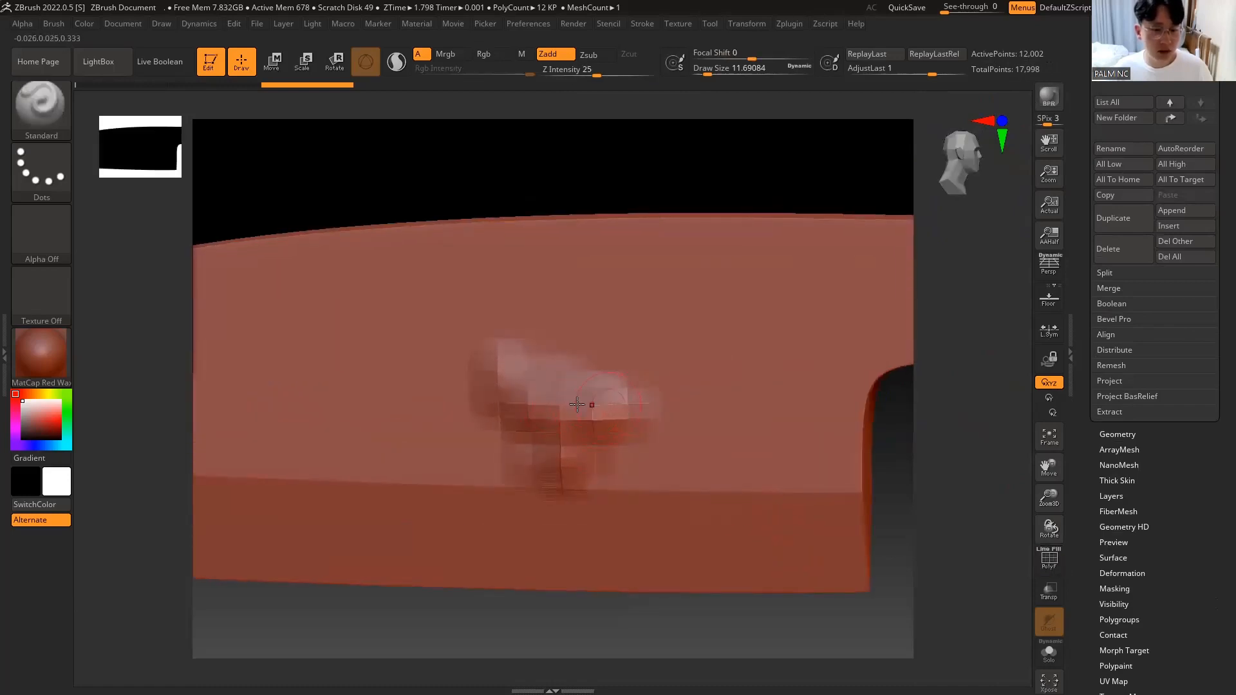
pyautogui.hotkey('shift', 'f')
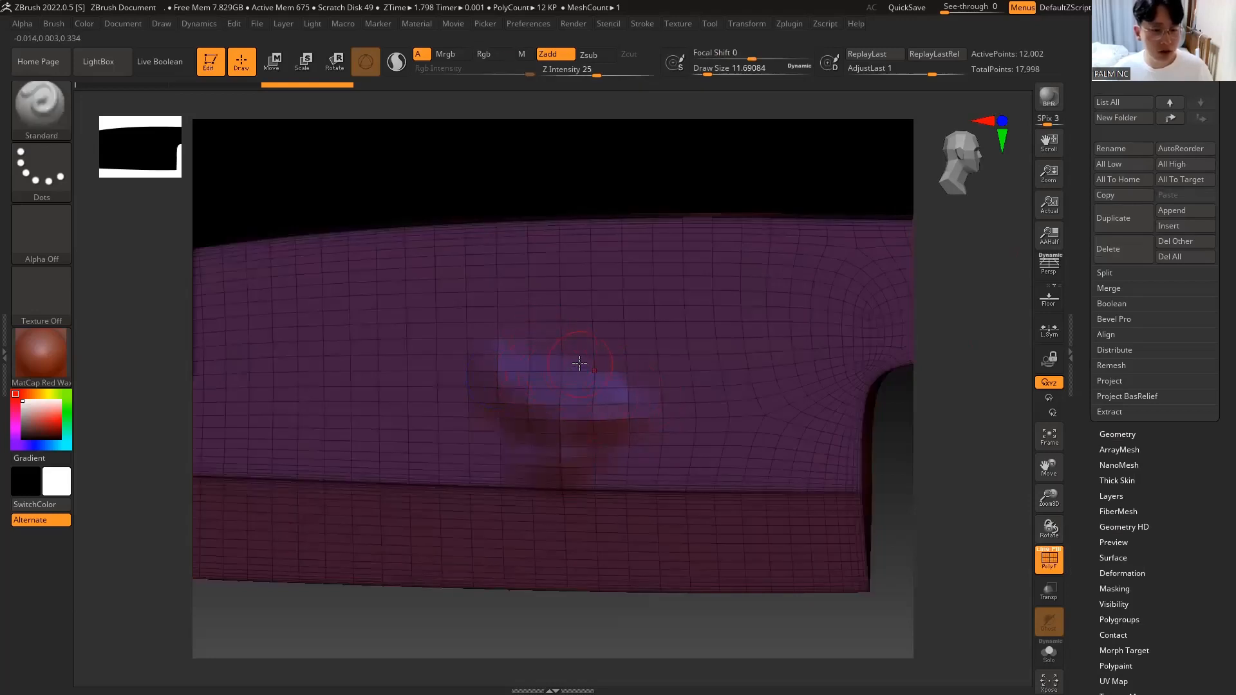
pyautogui.hotkey('shift', 'f')
pyautogui.press('f')
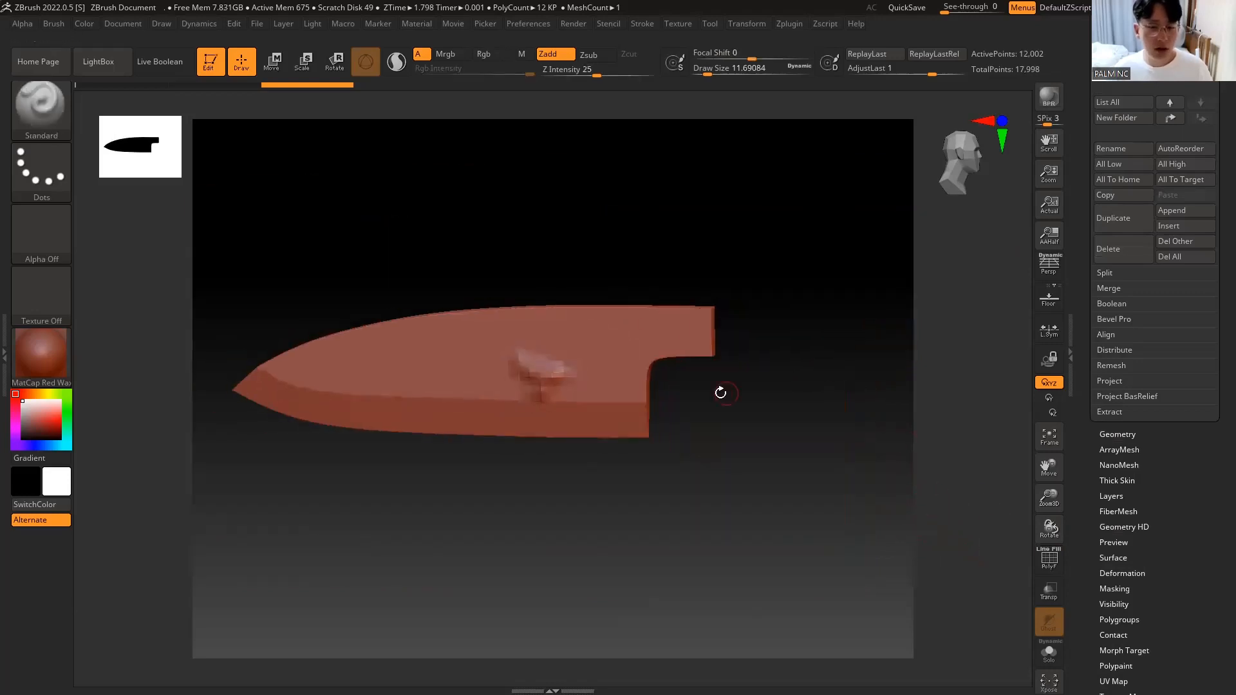
pyautogui.moveTo(698, 414); pyautogui.dragTo(663, 444)
pyautogui.moveTo(786, 425); pyautogui.dragTo(745, 419)
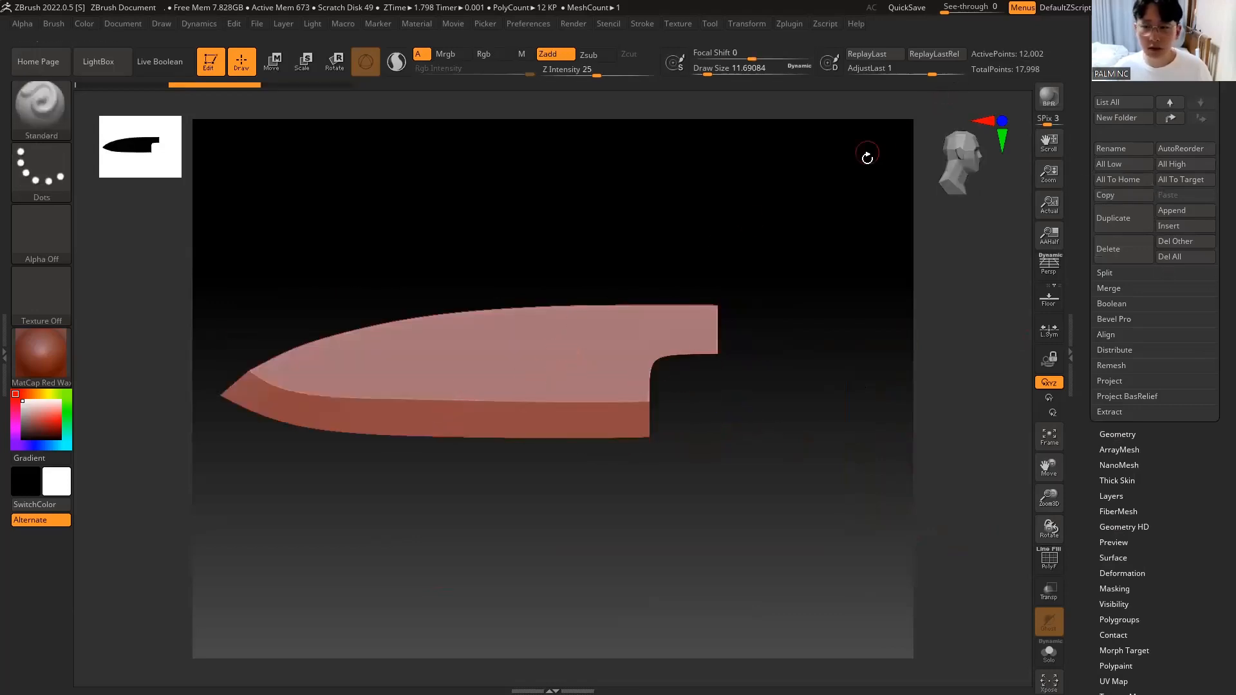
# Step: Display the wireframe on the high-poly blade and subdivide its geometry once with smoothing enabled
pyautogui.scroll(2, 1086, 323)
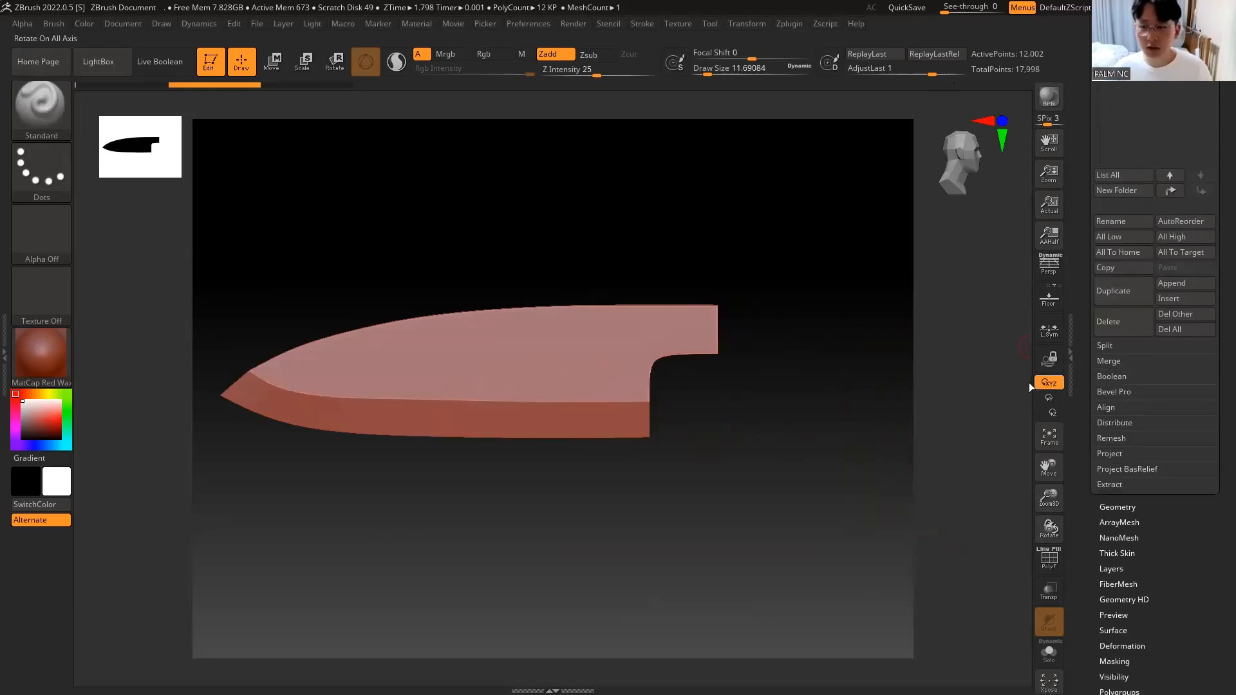
pyautogui.hotkey('shift', 'f')
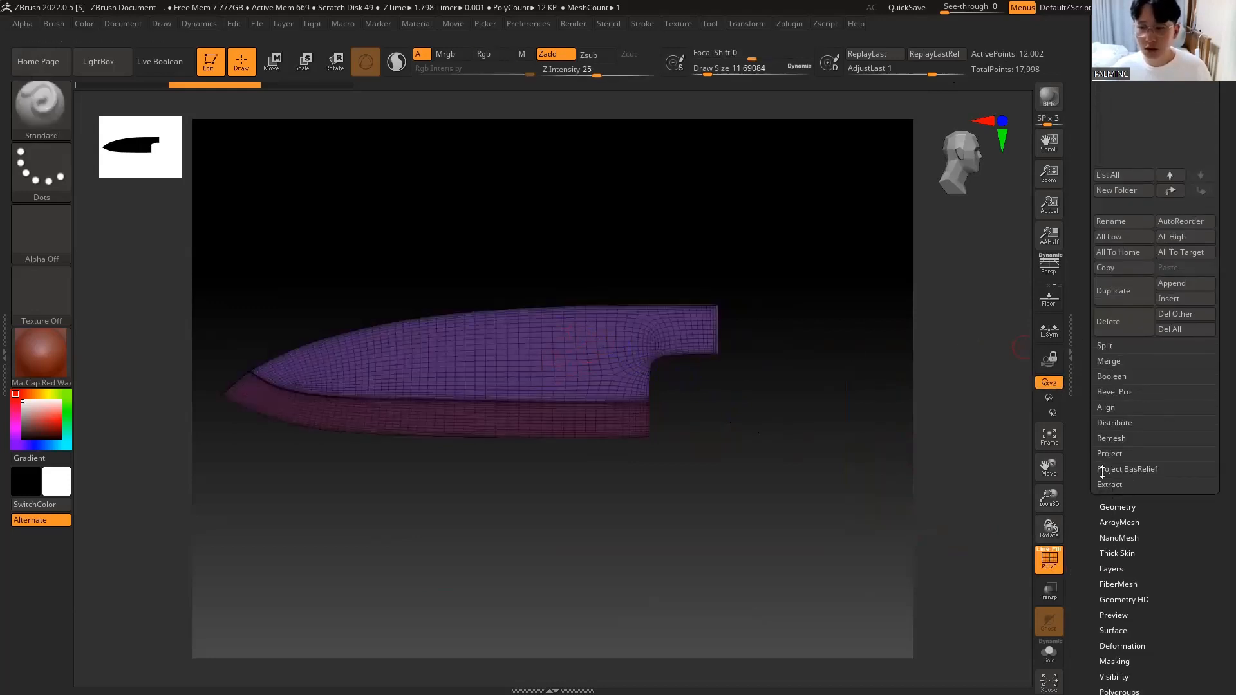
pyautogui.scroll(10, 1083, 298)
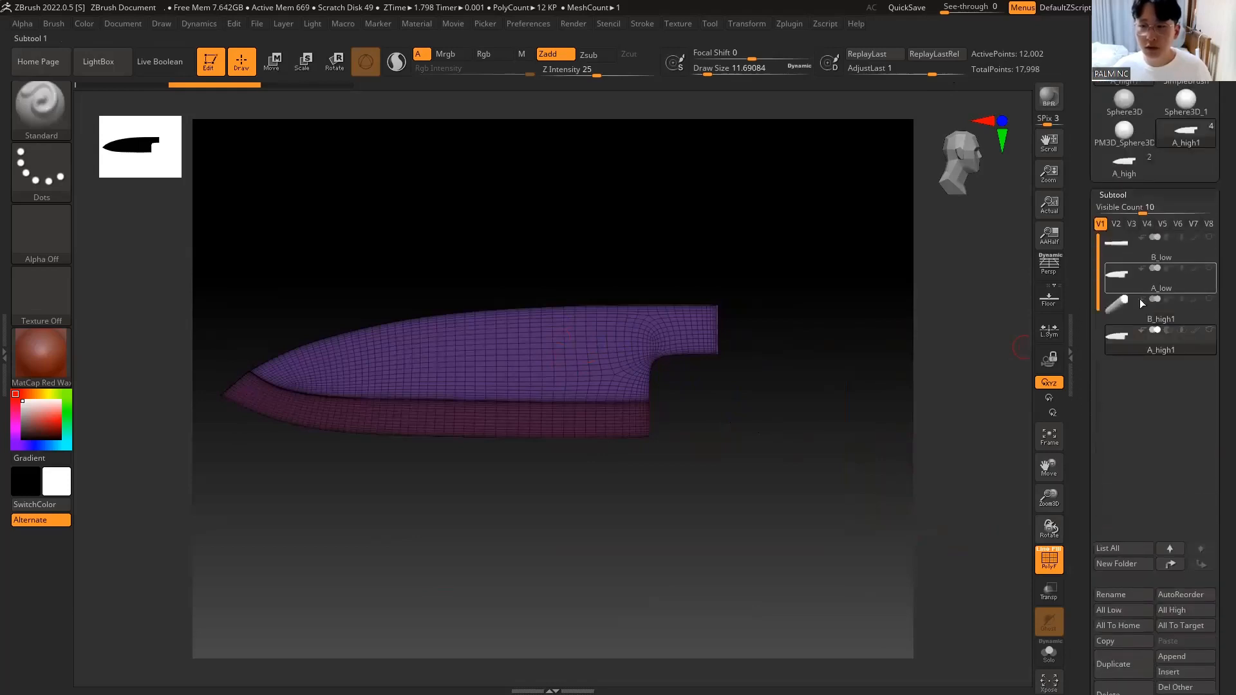
pyautogui.scroll(-10, 1083, 338)
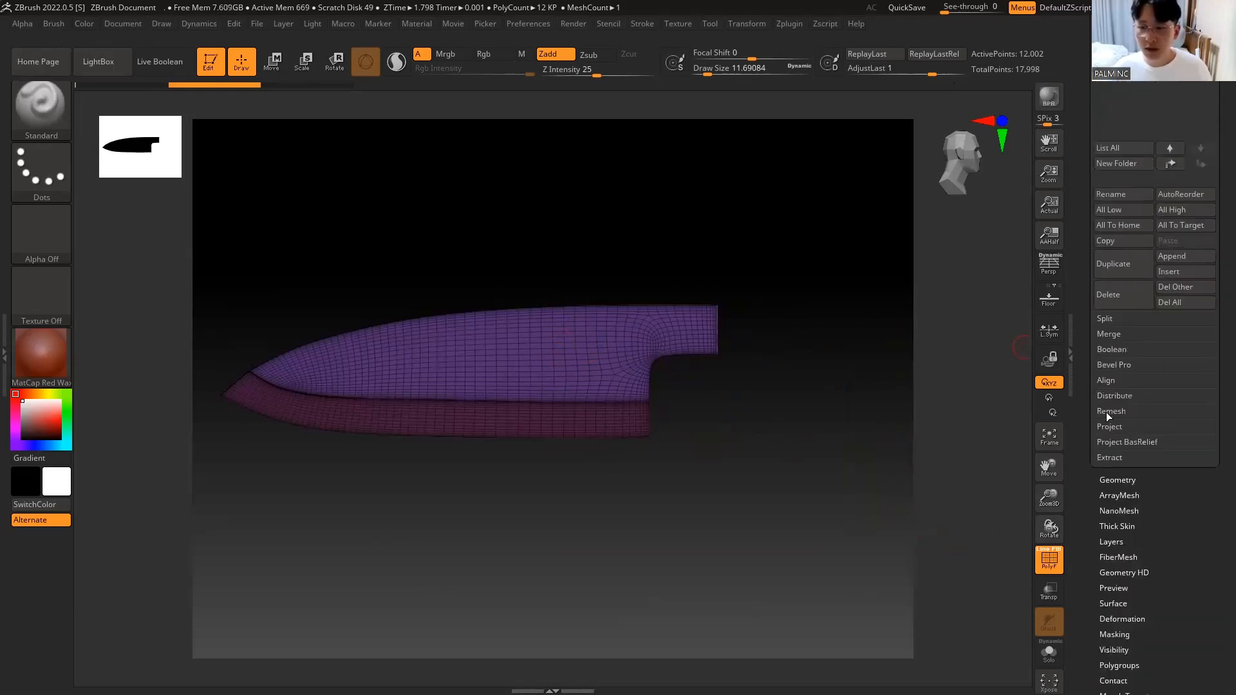
pyautogui.click(1118, 481)
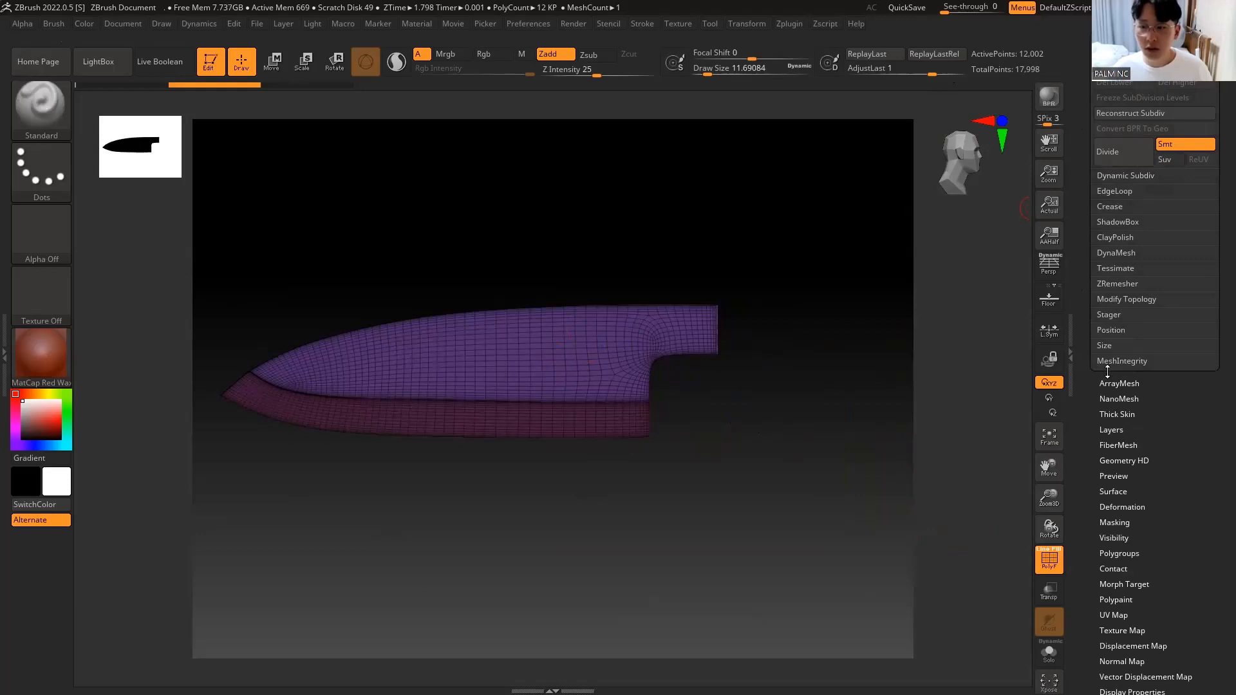
pyautogui.click(1108, 156)
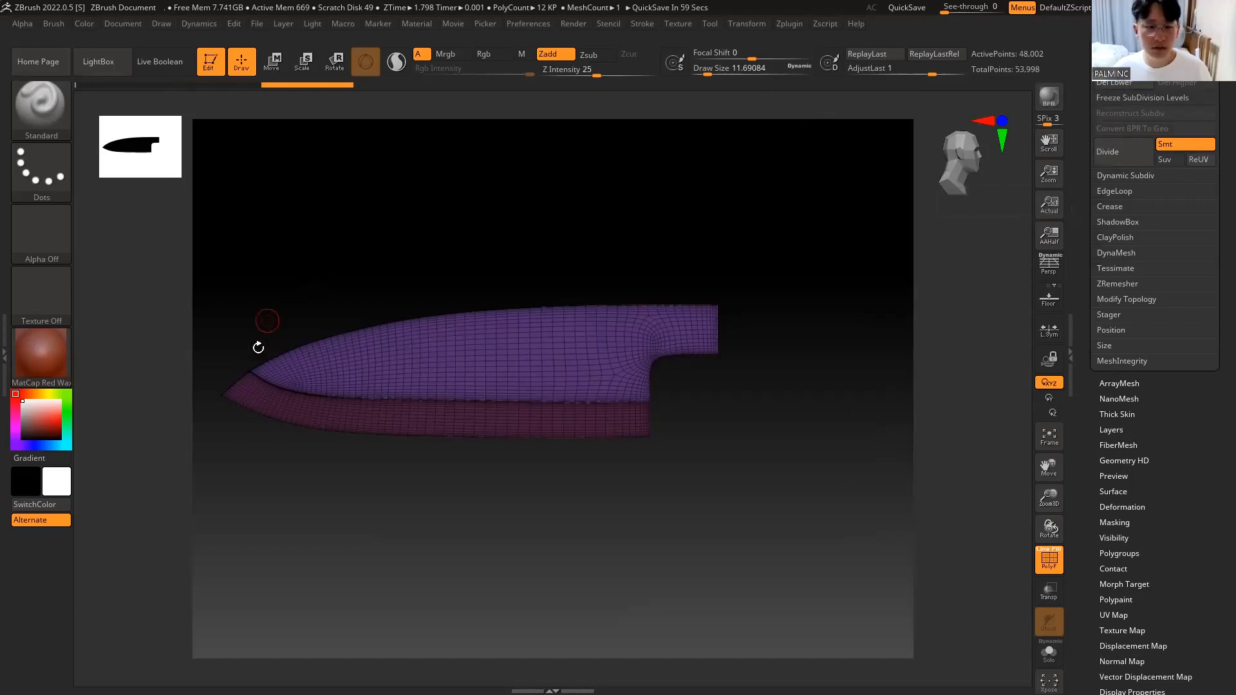
# Step: Examine the subdivided blade's mesh density as a whole, leaving the wireframe displayed
pyautogui.hotkey('shift', 'f')
pyautogui.hotkey('shift', 'f')
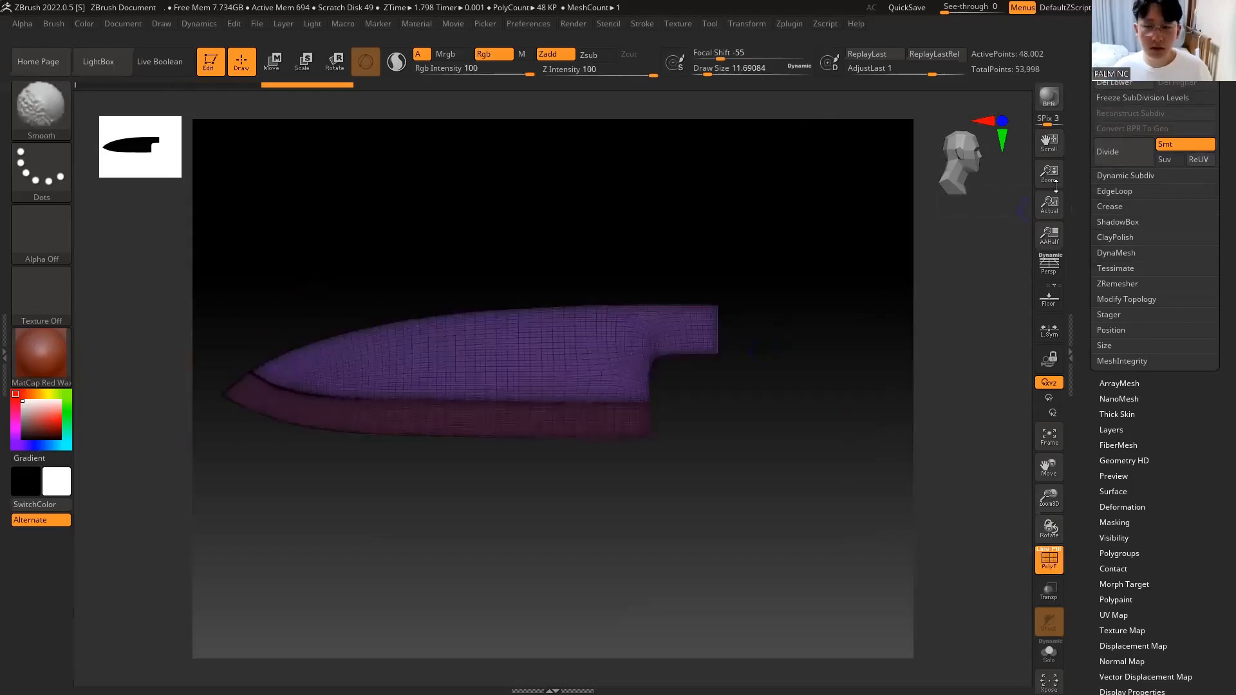
pyautogui.hotkey('shift', 'f')
pyautogui.hotkey('shift', 'f')
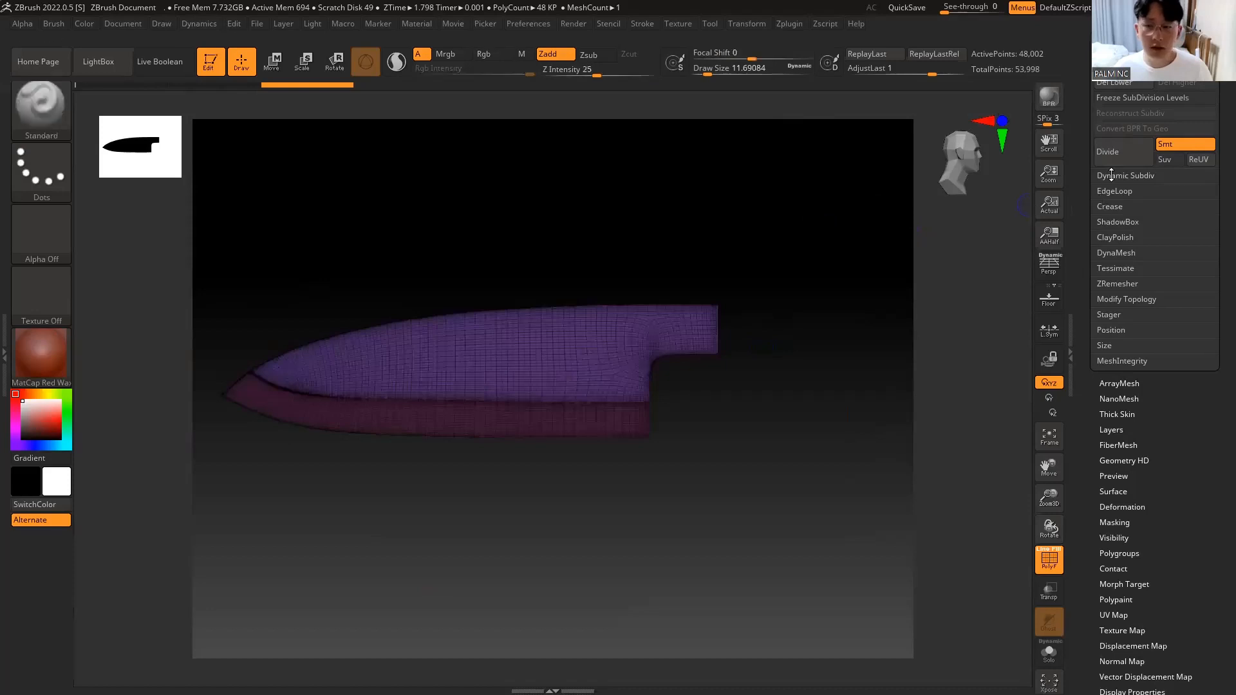
pyautogui.hotkey('shift', 'f')
pyautogui.hotkey('shift', 'f')
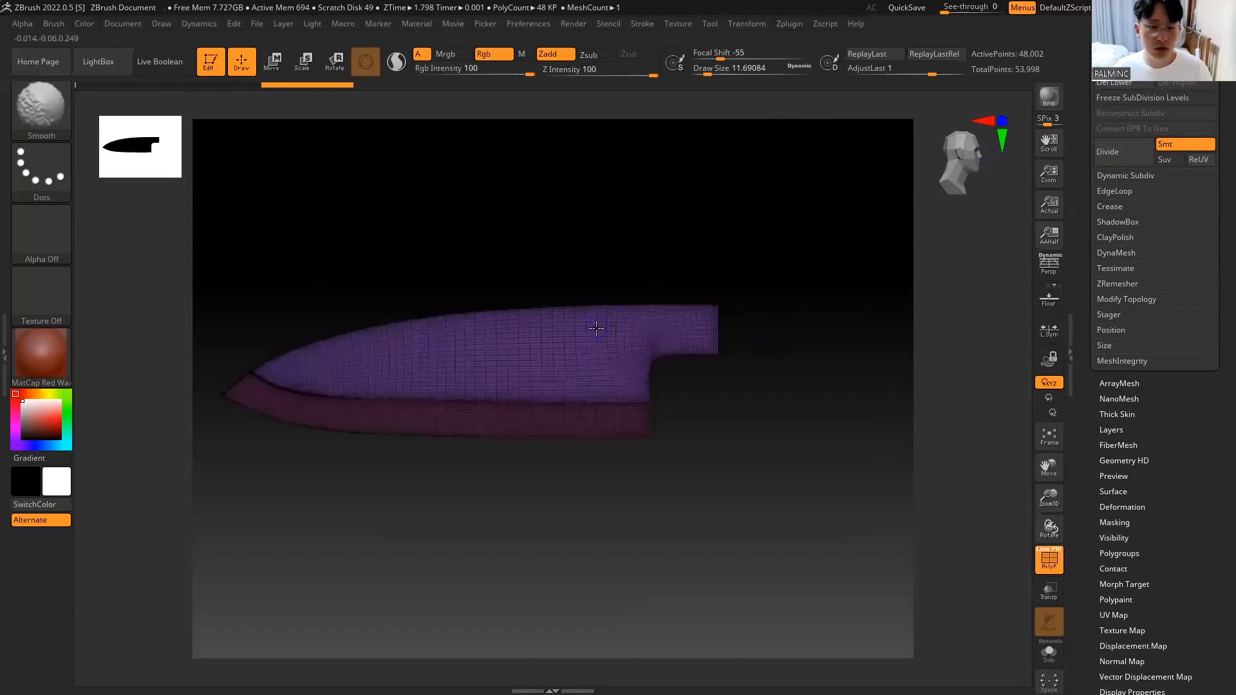
pyautogui.hotkey('shift', 'f')
pyautogui.hotkey('shift', 'f')
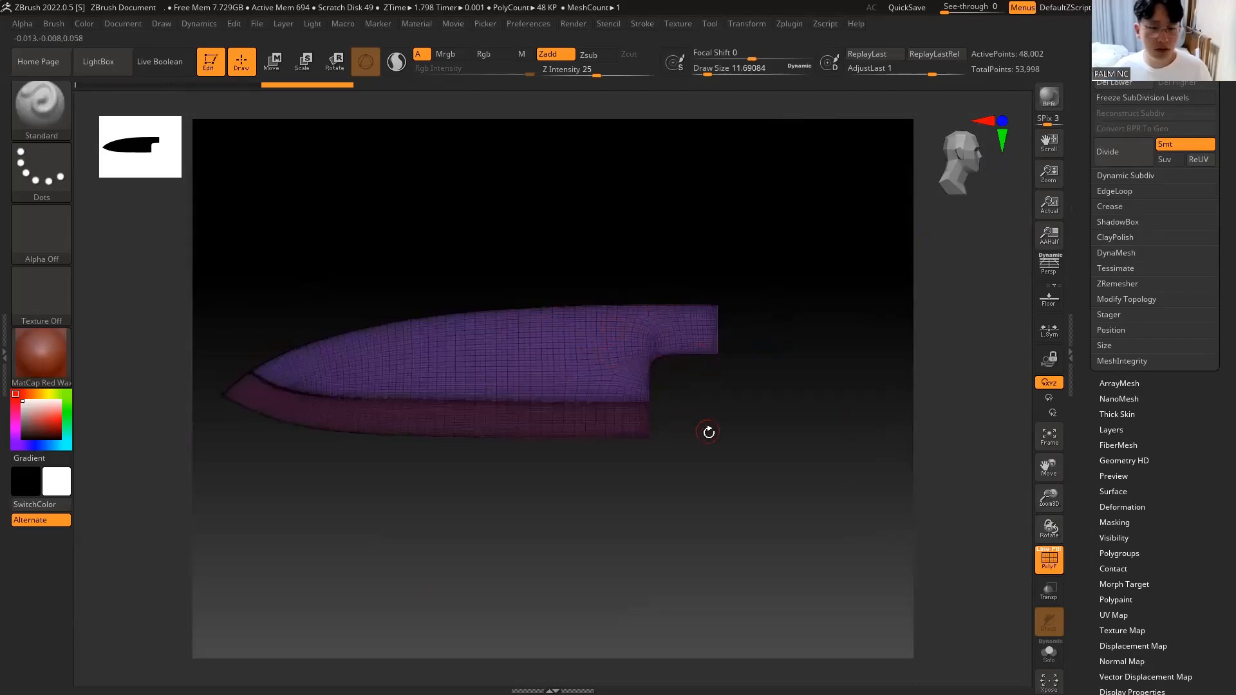
# Step: Inspect the subdivided blade's surface up close with the wireframe on and off, and finish with the wireframe hidden
pyautogui.keyDown('alt'); pyautogui.moveTo(709, 432); pyautogui.dragTo(919, 532); pyautogui.keyUp('alt')
pyautogui.hotkey('shift', 'f')
pyautogui.hotkey('shift', 'f')
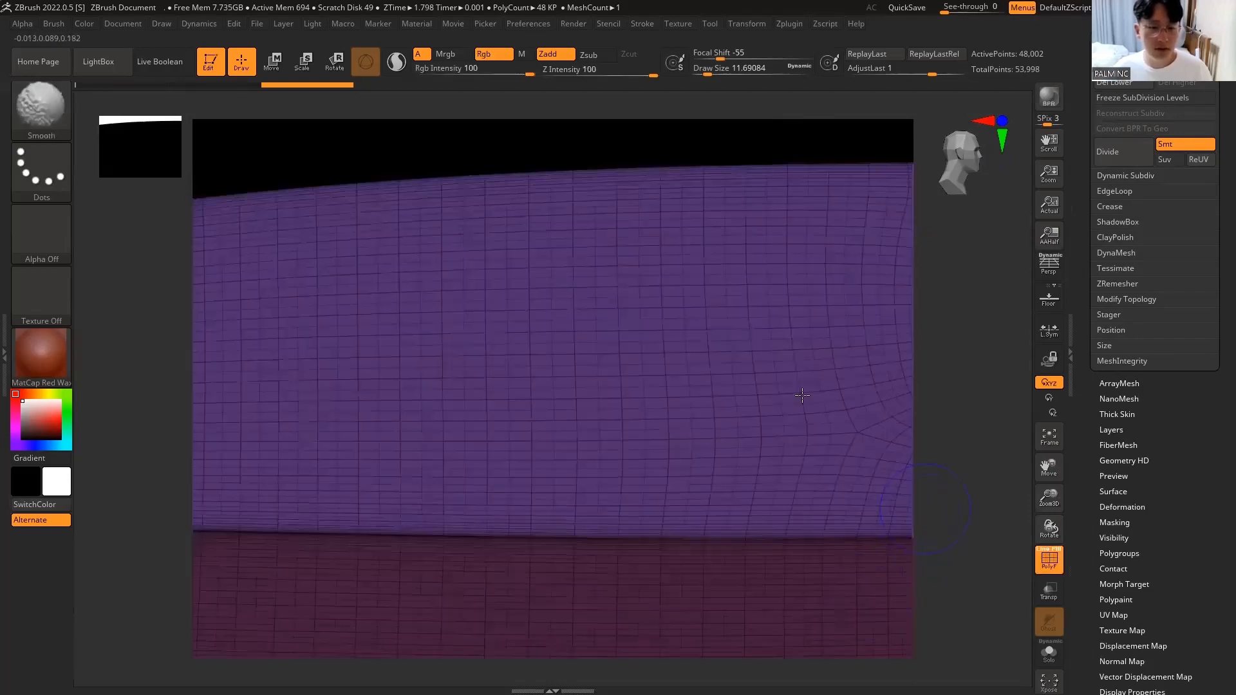
pyautogui.hotkey('shift', 'f')
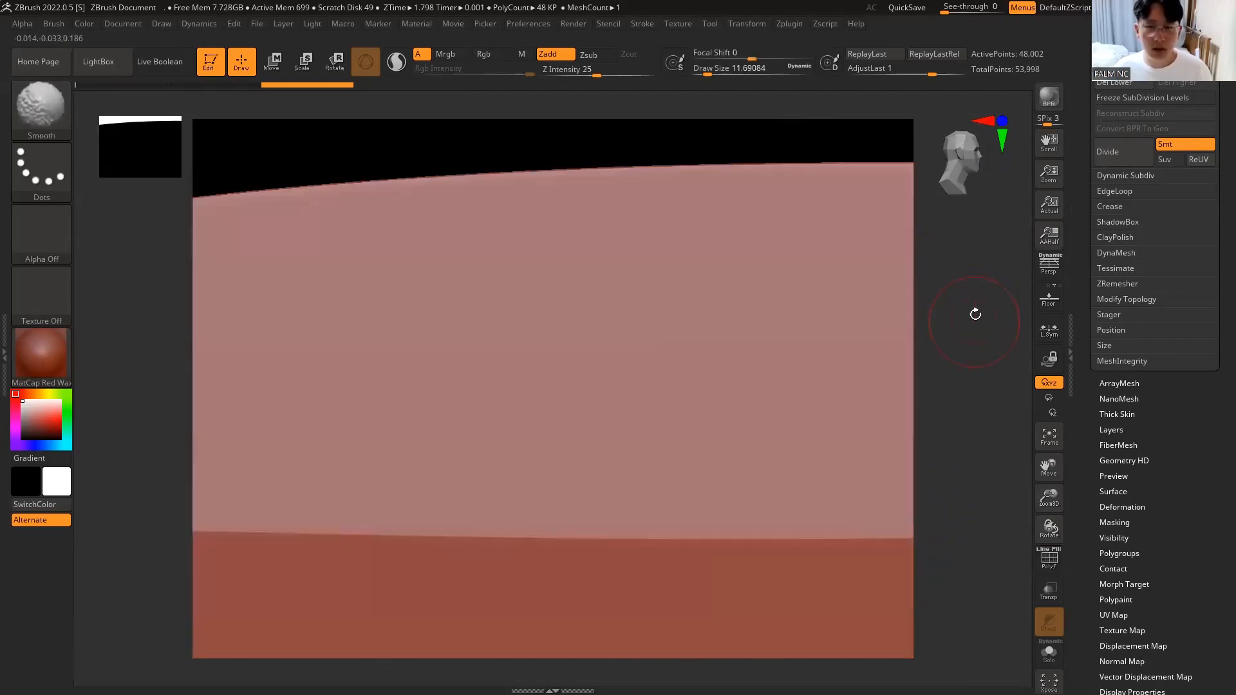
pyautogui.hotkey('shift', 'f')
pyautogui.keyDown('alt'); pyautogui.moveTo(938, 336); pyautogui.dragTo(885, 334); pyautogui.keyUp('alt')
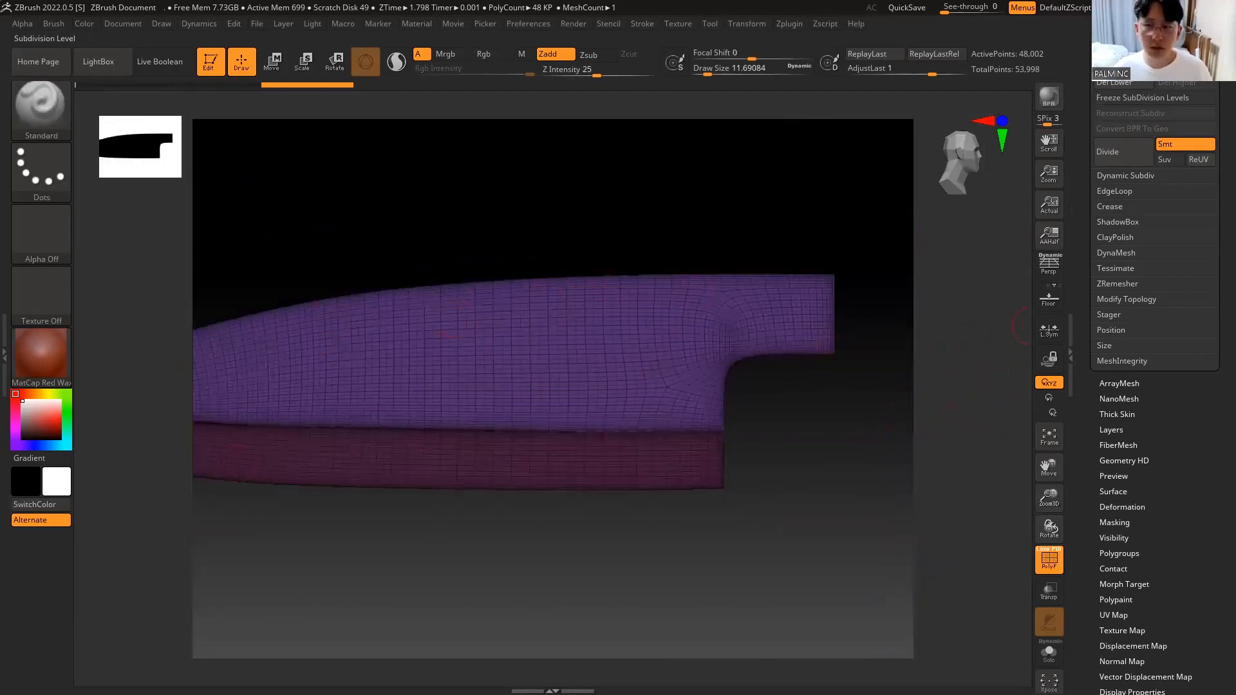
pyautogui.keyDown('alt'); pyautogui.moveTo(908, 422); pyautogui.dragTo(680, 441); pyautogui.keyUp('alt')
pyautogui.hotkey('shift', 'f')
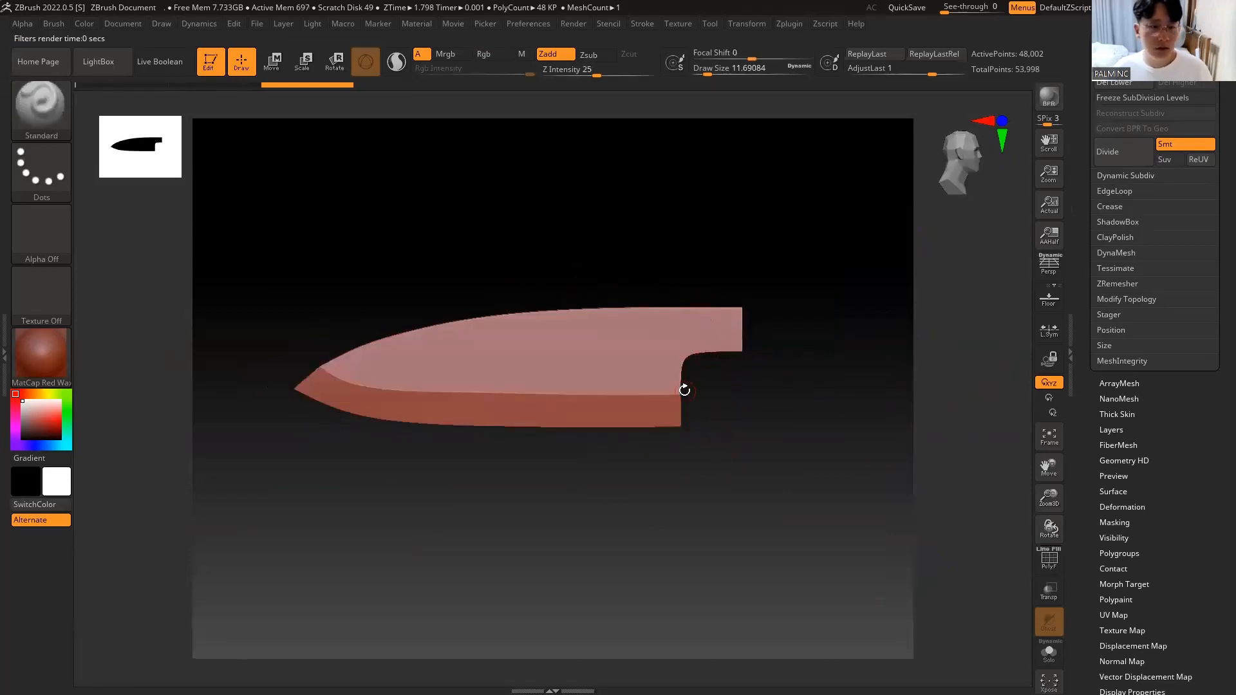
# Step: Sculpt a diagonal test stroke on the middle of the blade, inspect it up close, and undo it
pyautogui.moveTo(557, 366); pyautogui.dragTo(571, 374)
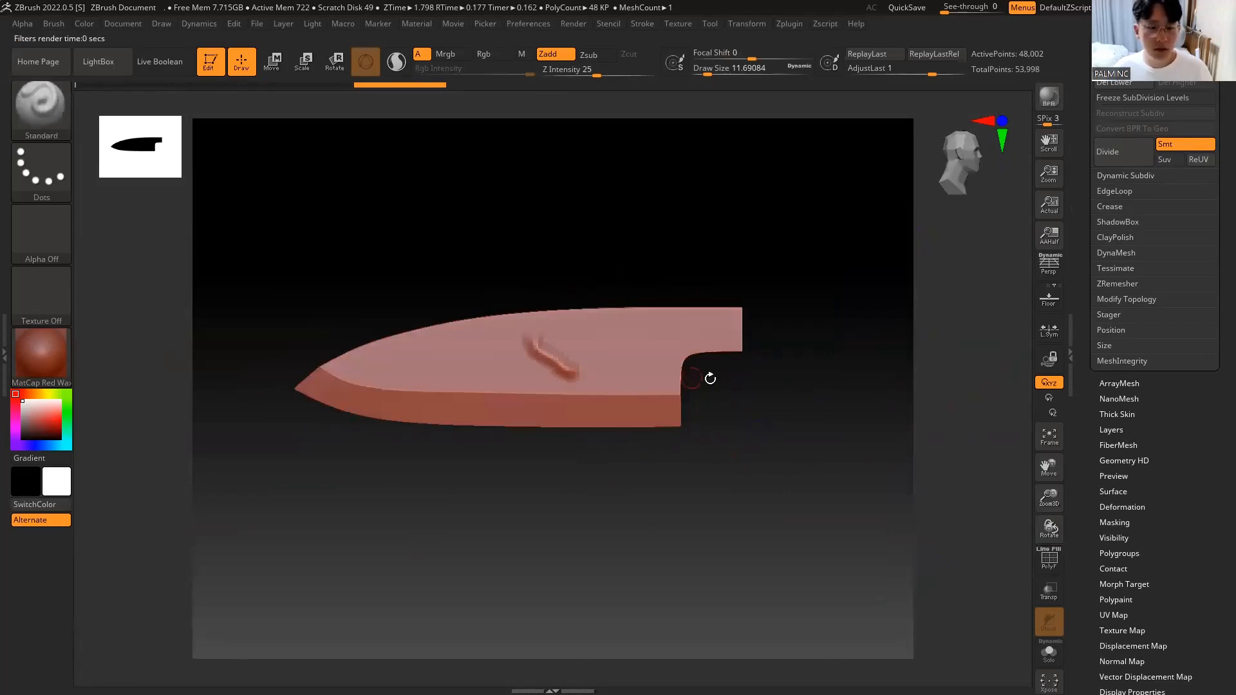
pyautogui.keyDown('alt'); pyautogui.moveTo(745, 397); pyautogui.dragTo(780, 491); pyautogui.keyUp('alt')
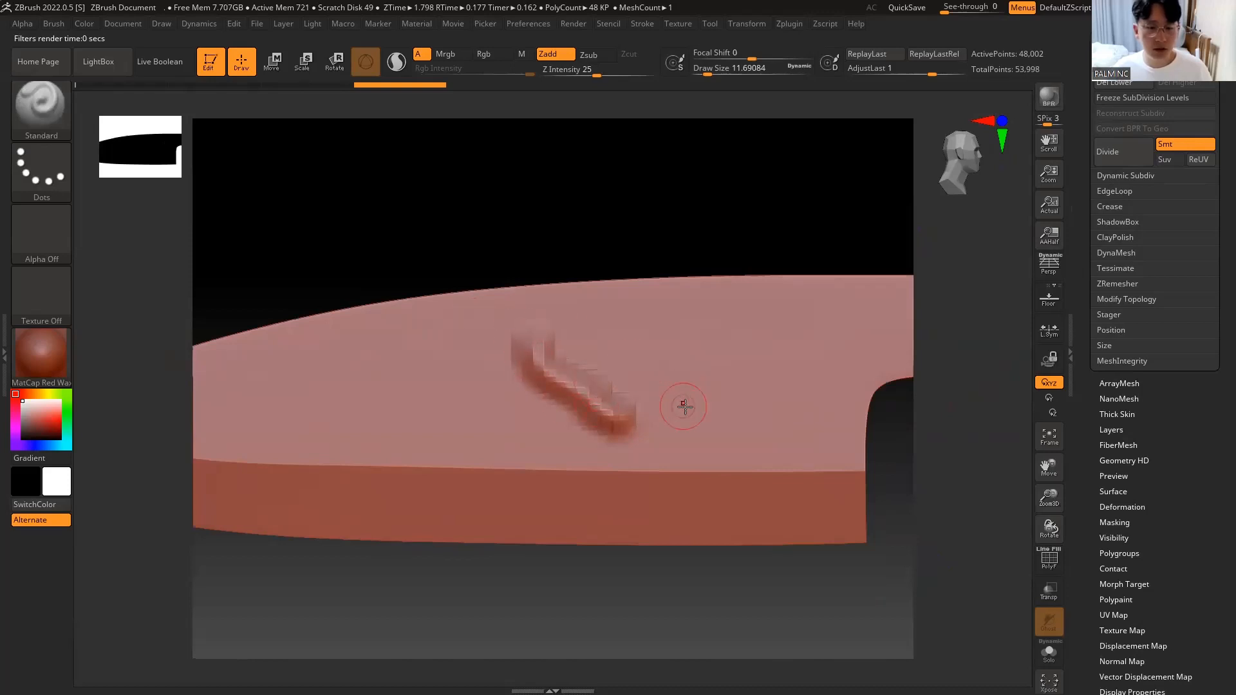
pyautogui.hotkey('ctrl', 'z')
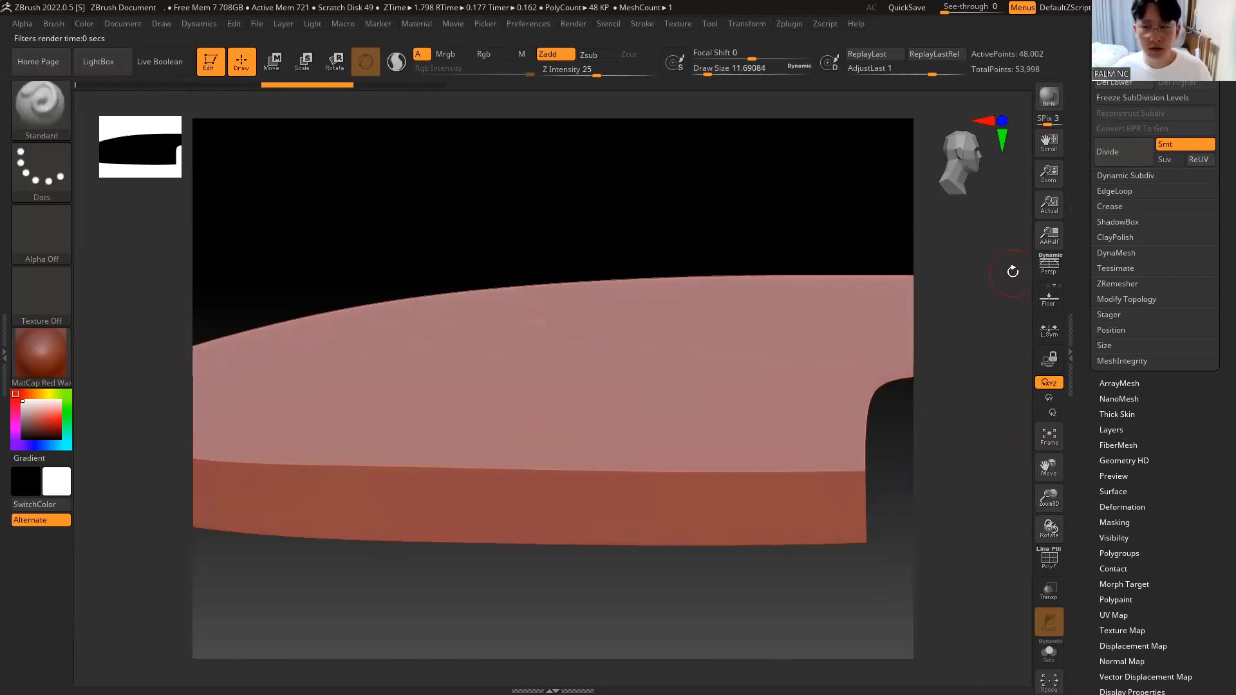
# Step: Subdivide the blade once more, testing the finer mesh with a curved brush stroke that is undone
pyautogui.click(1105, 162)
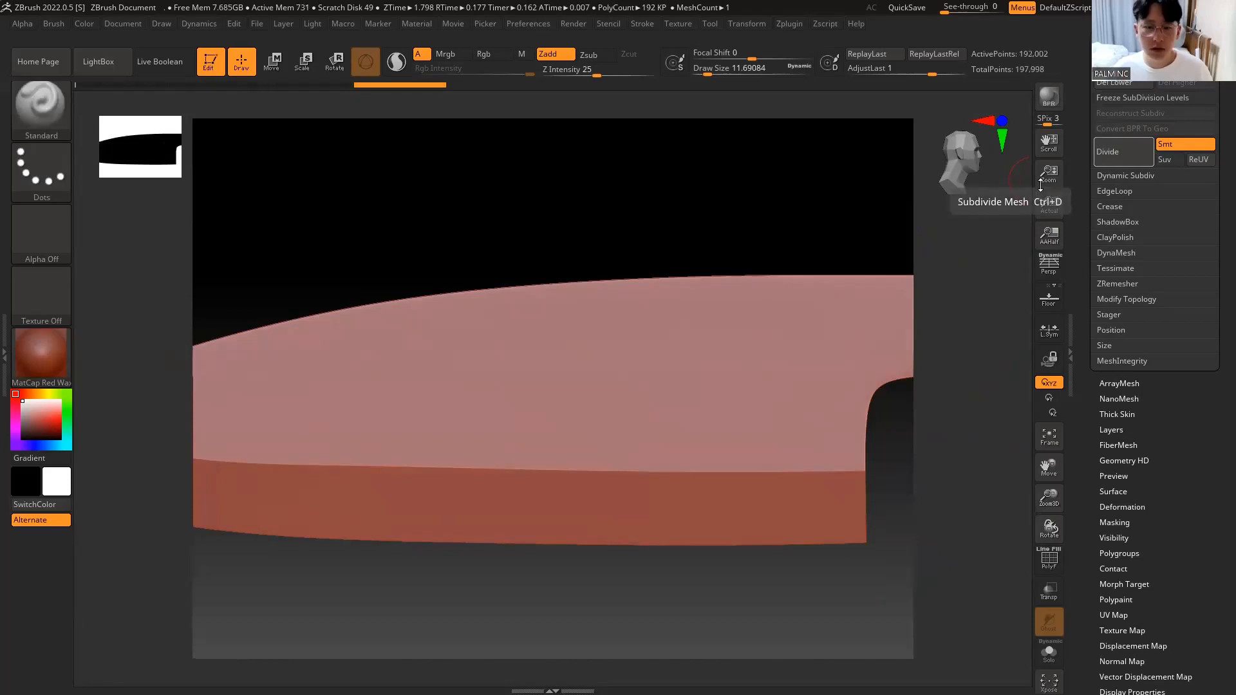
pyautogui.press('shift')
pyautogui.moveTo(555, 342)
pyautogui.mouseDown()
pyautogui.moveTo(548, 362)
pyautogui.moveTo(591, 411)
pyautogui.moveTo(640, 422)
pyautogui.mouseUp()
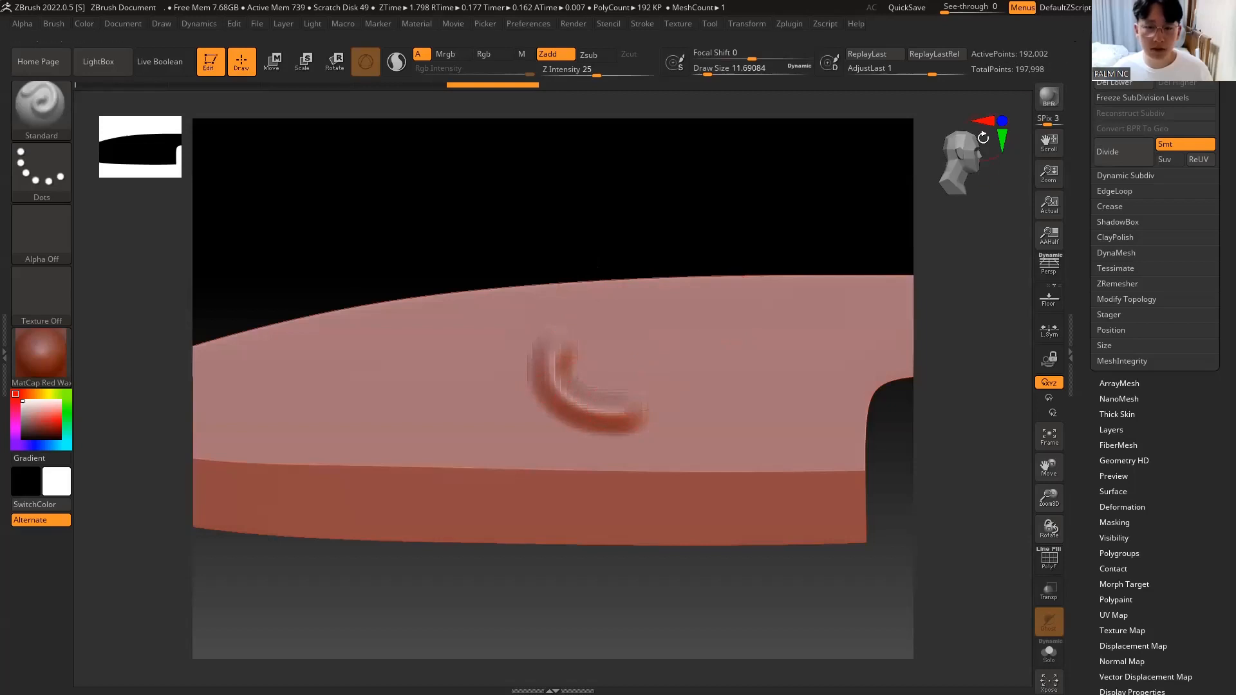
pyautogui.hotkey('ctrl', 'z')
pyautogui.press('shift')
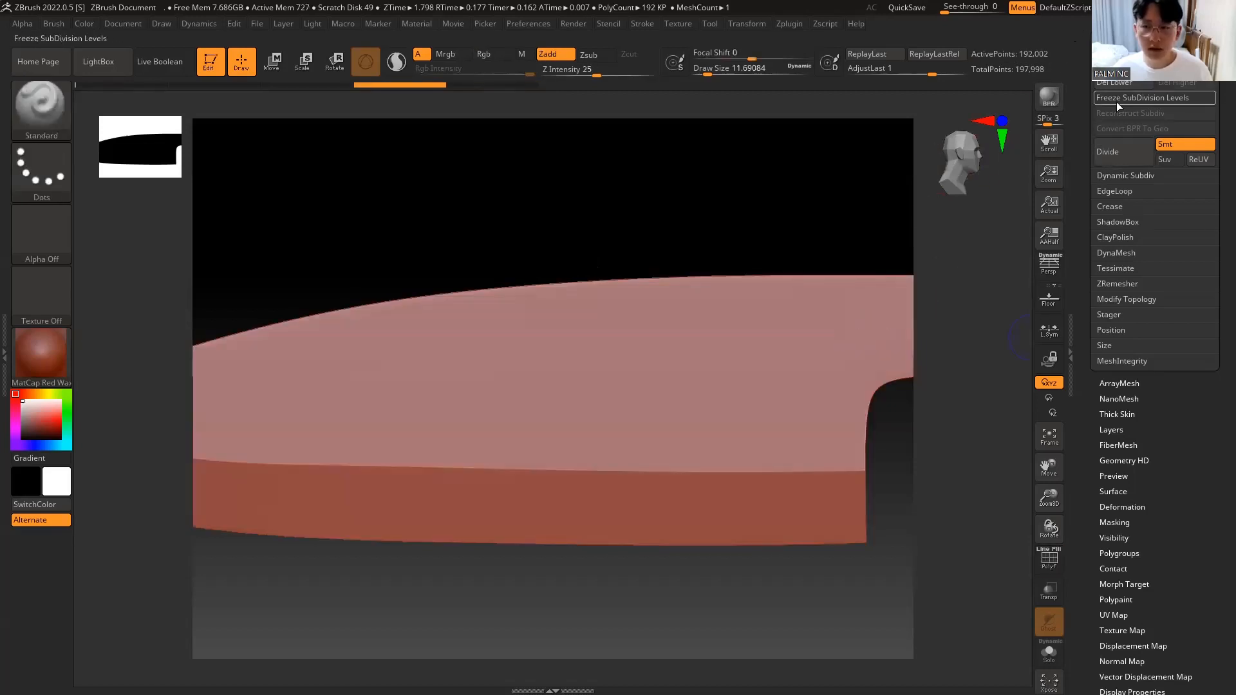
# Step: Subdivide the blade two more times, checking its smoothness with a C-shaped test stroke that is undone
pyautogui.click(1113, 159)
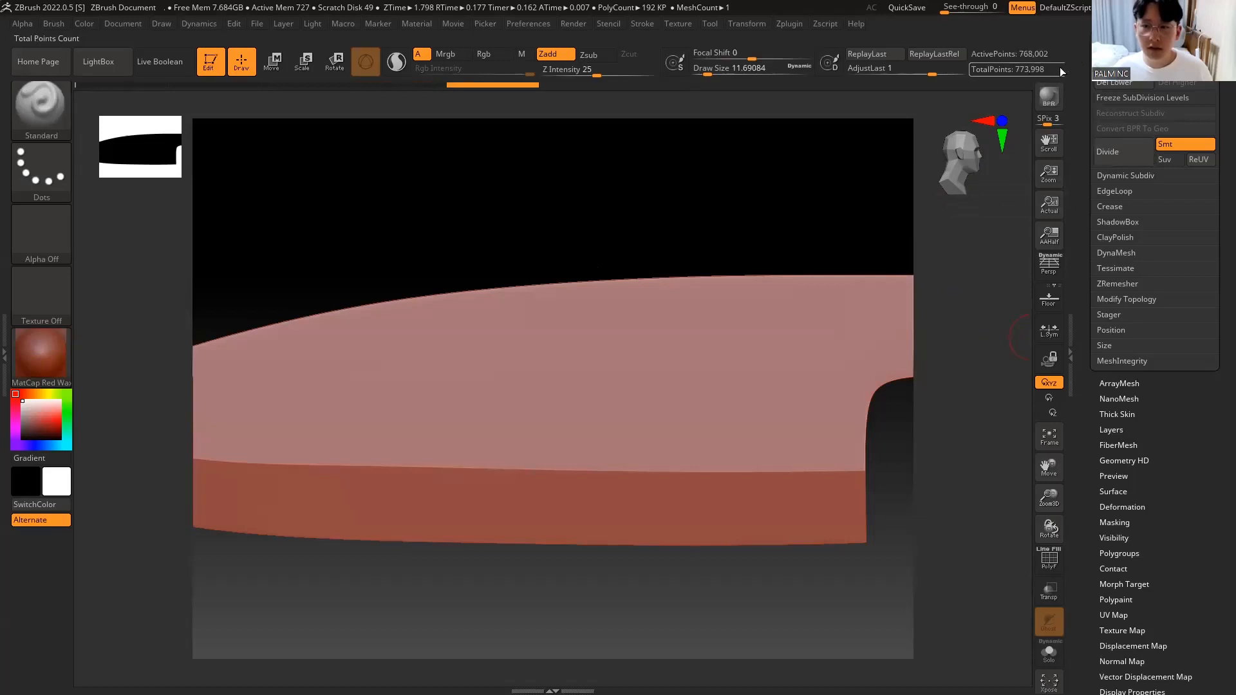
pyautogui.click(1117, 143)
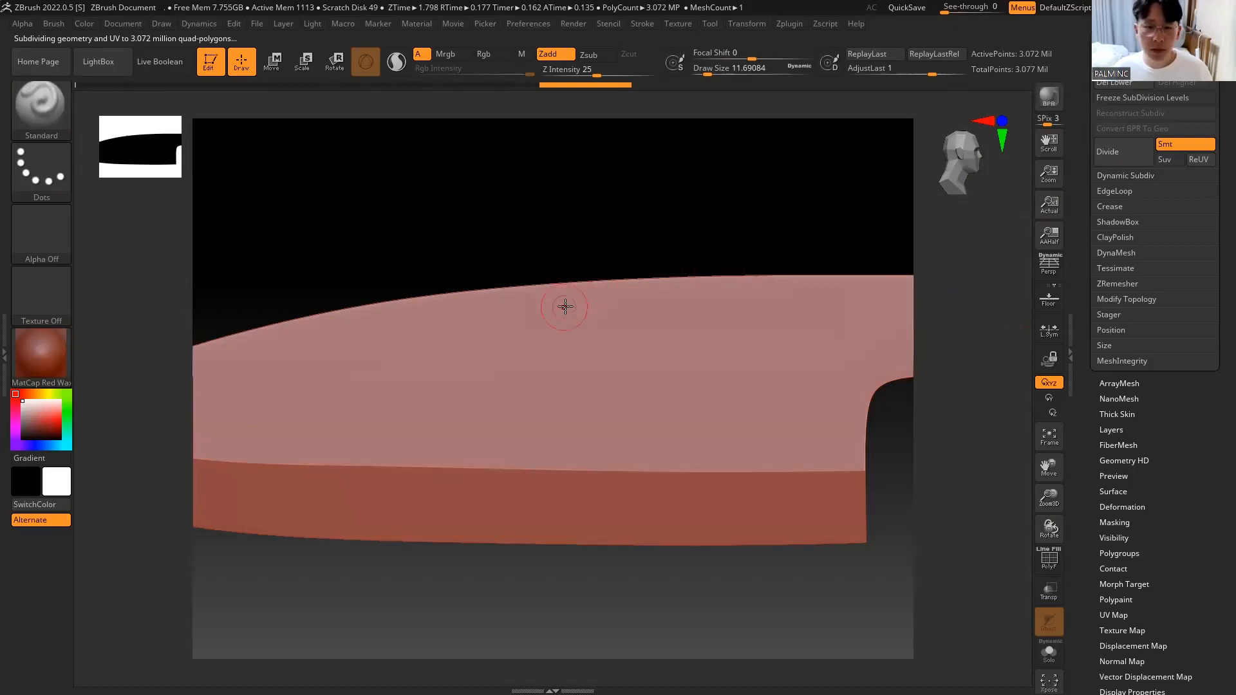
pyautogui.moveTo(559, 324)
pyautogui.mouseDown()
pyautogui.moveTo(540, 412)
pyautogui.moveTo(581, 421)
pyautogui.mouseUp()
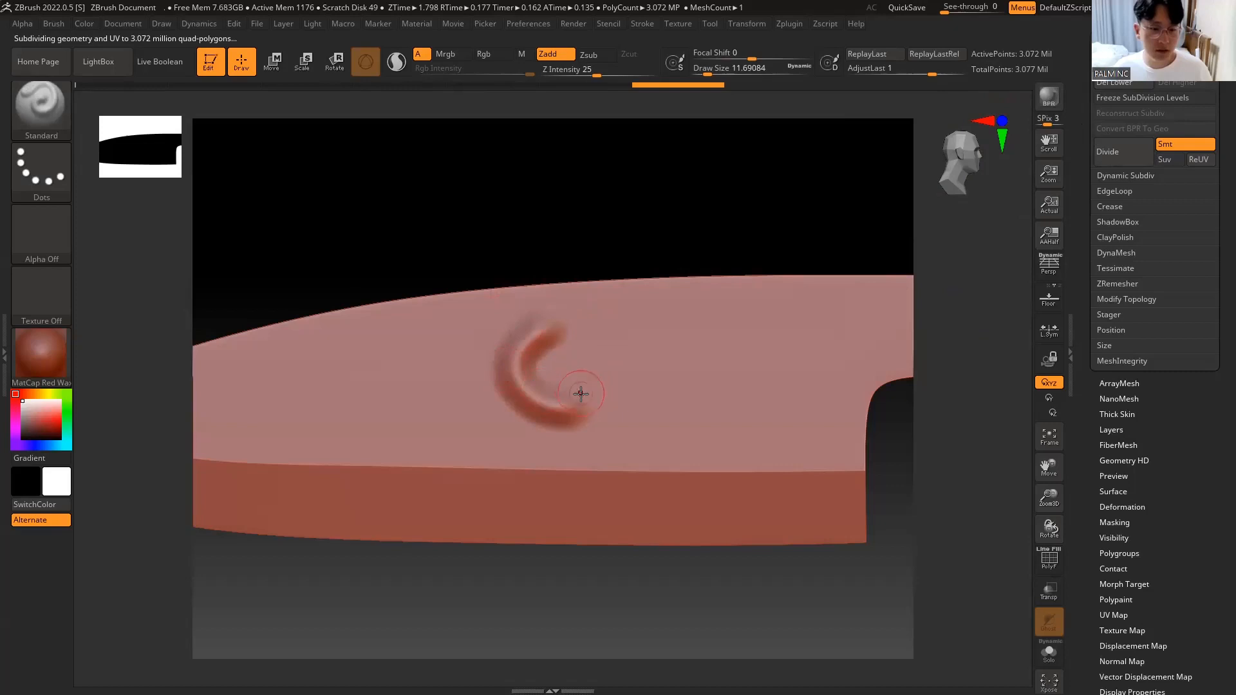
pyautogui.hotkey('ctrl', 'z')
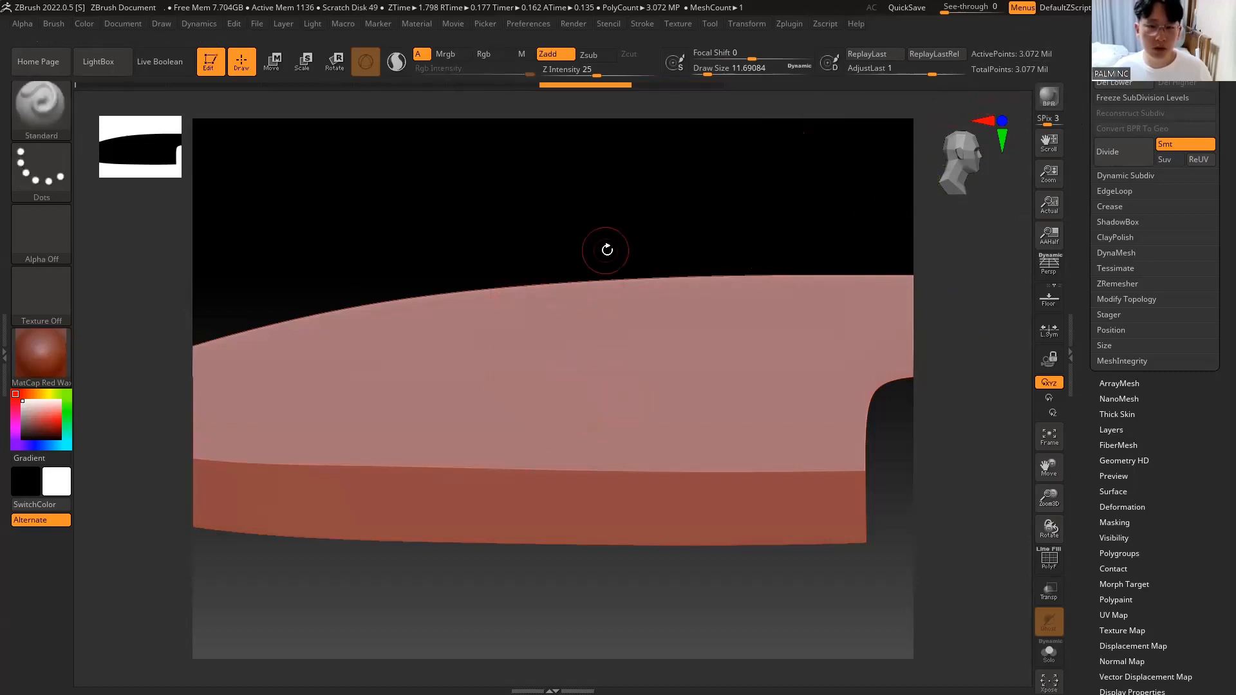
# Step: Frame the whole blade, check it with and without the wireframe, and subdivide its mesh one more time
pyautogui.press('f')
pyautogui.hotkey('shift', 'f')
pyautogui.hotkey('shift', 'f')
pyautogui.hotkey('shift', 'f')
pyautogui.hotkey('shift', 'f')
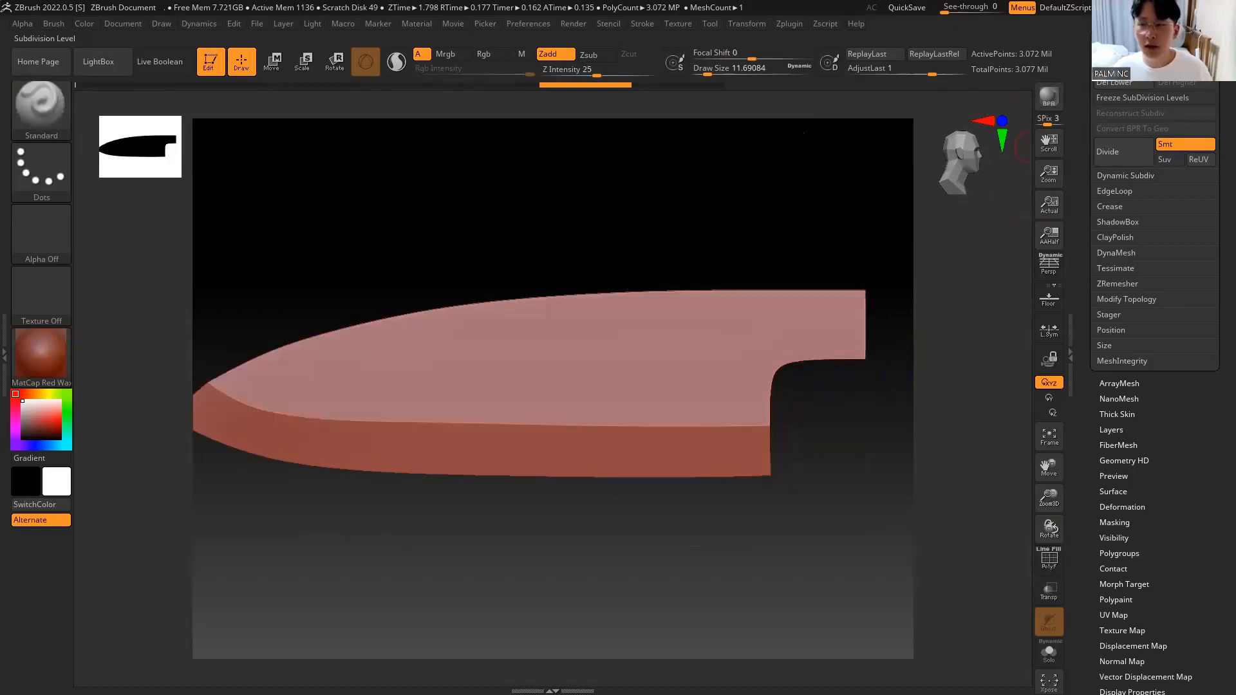
pyautogui.click(1149, 96)
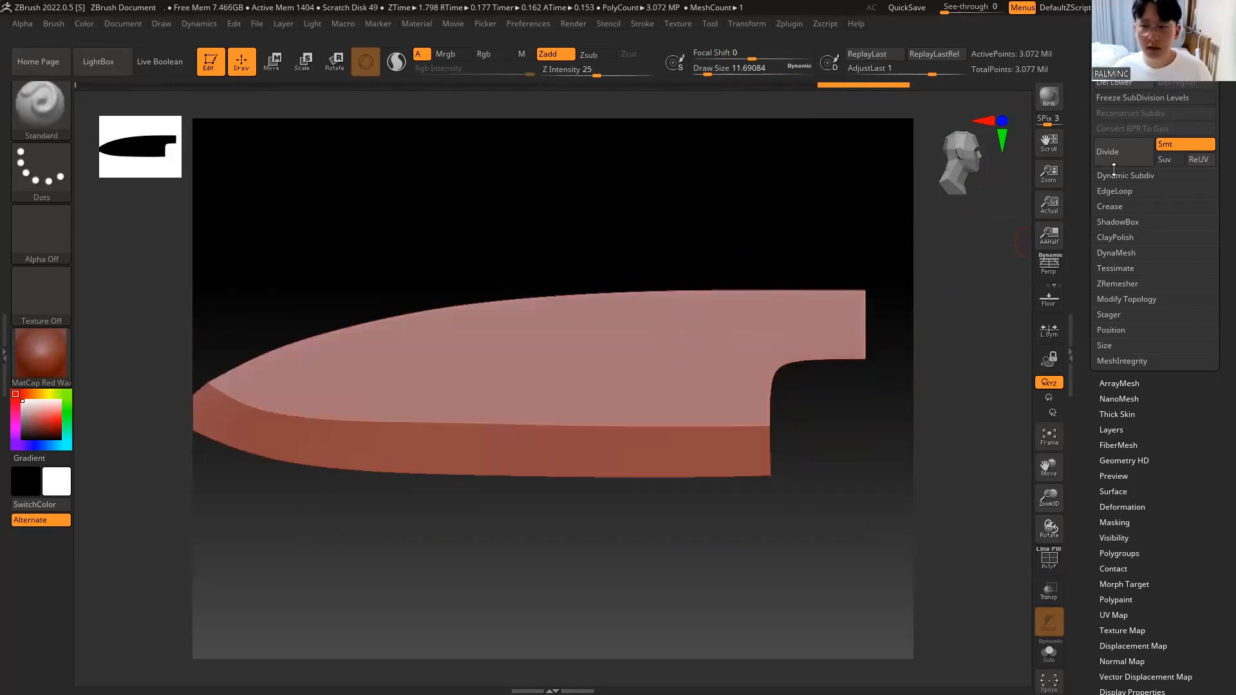
pyautogui.click(1123, 152)
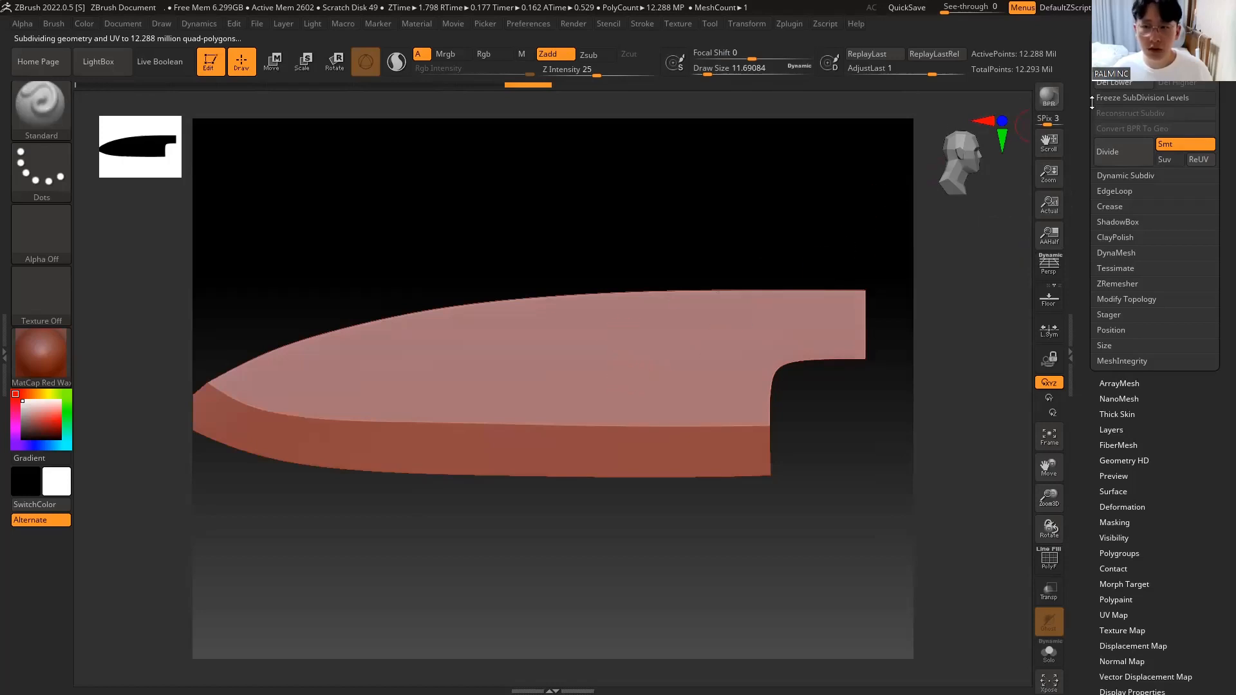
# Step: Undo the blade's last subdivision, then test a C-shaped stroke at the lowest subdivision level and undo it
pyautogui.hotkey('ctrl', 'z')
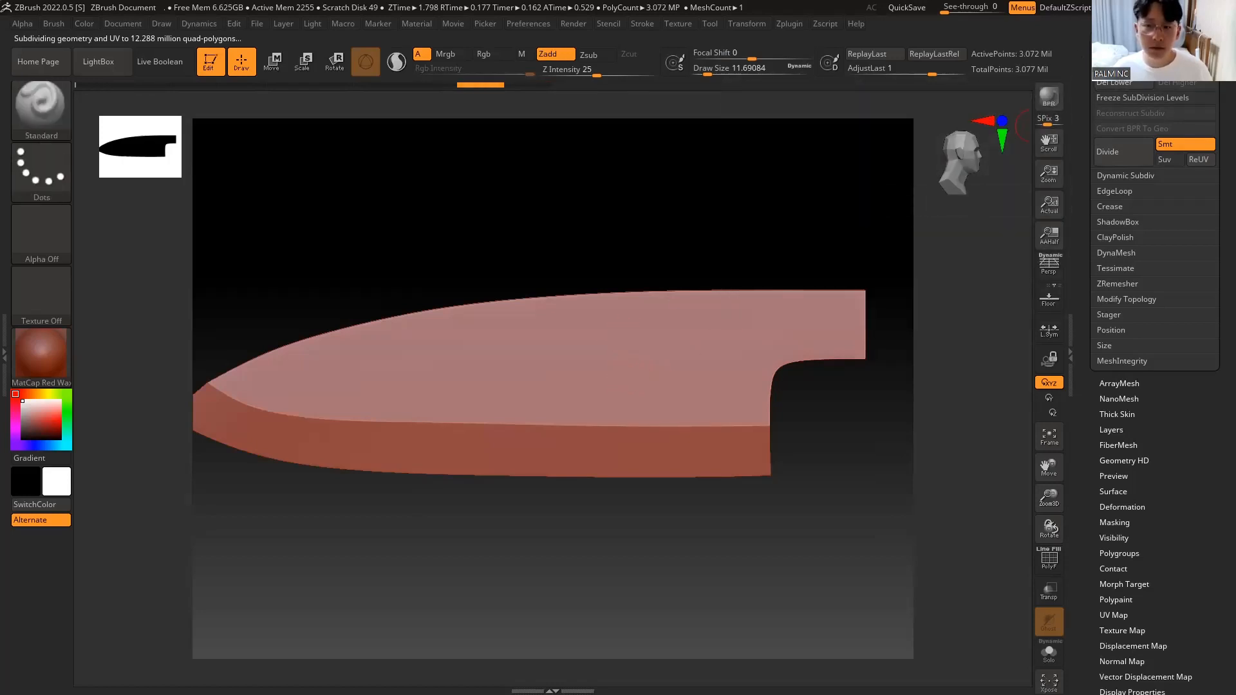
pyautogui.hotkey('shift', 'd')
pyautogui.hotkey('shift', 'd')
pyautogui.hotkey('shift', 'd')
pyautogui.hotkey('shift', 'd')
pyautogui.moveTo(584, 345)
pyautogui.mouseDown()
pyautogui.moveTo(573, 390)
pyautogui.moveTo(611, 414)
pyautogui.mouseUp()
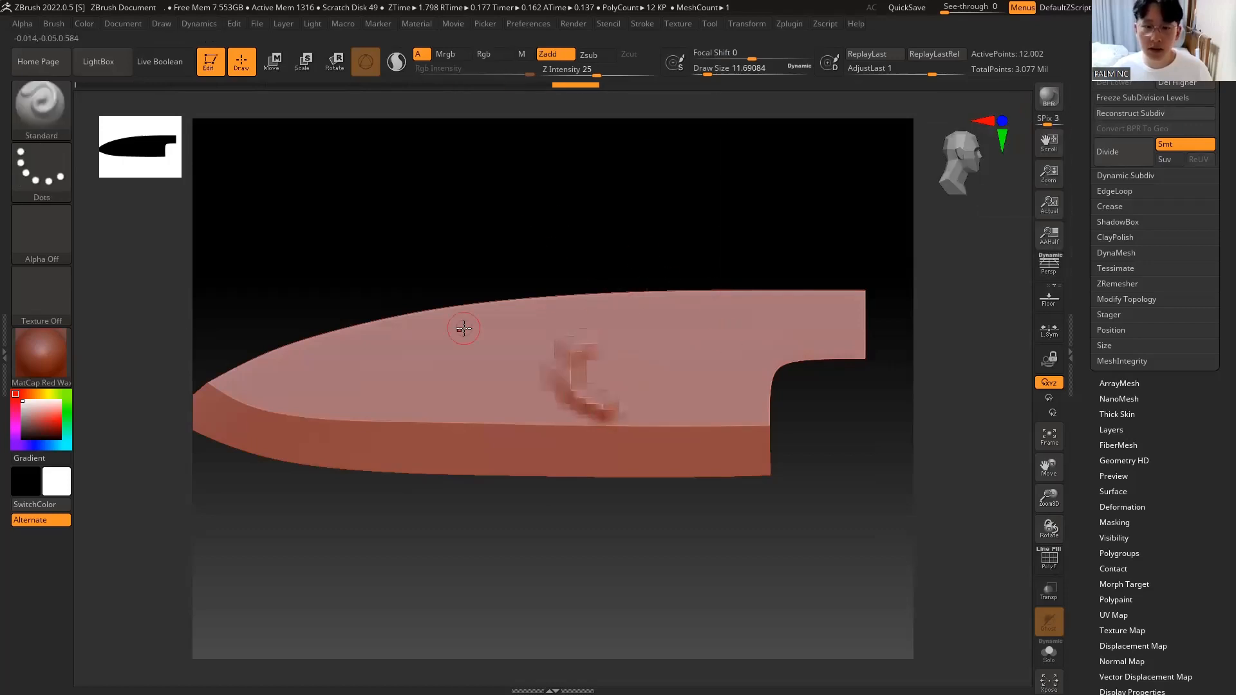
pyautogui.hotkey('ctrl', 'z')
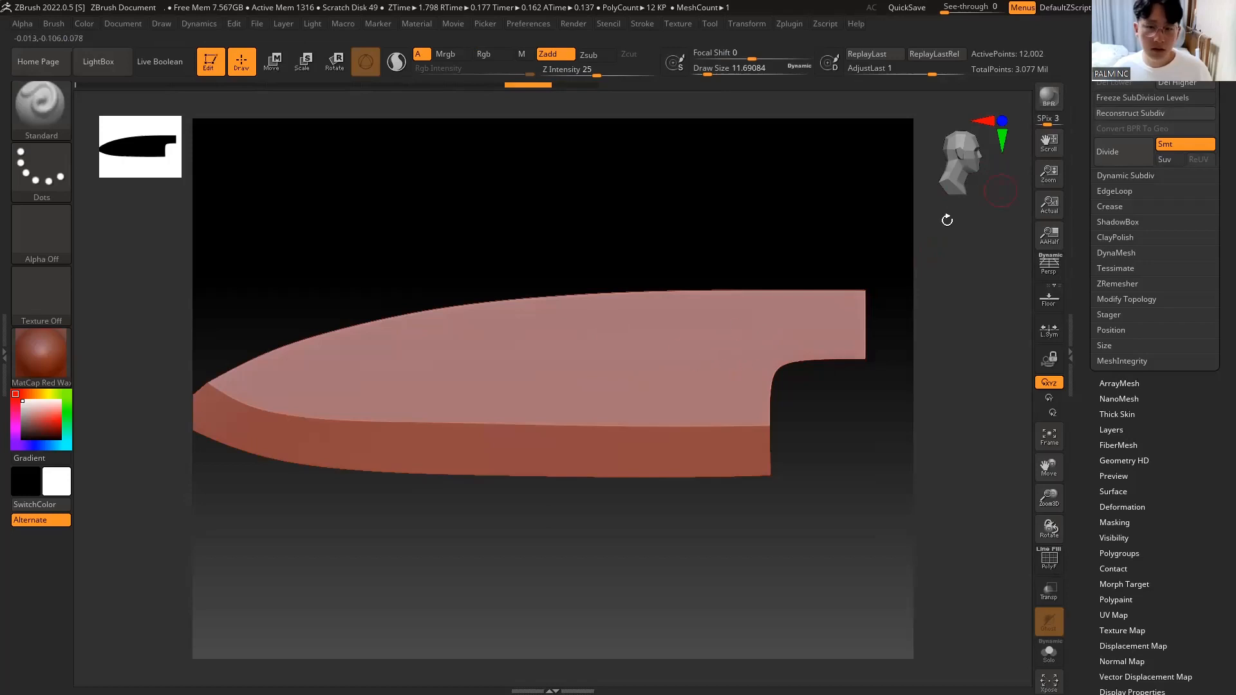
# Step: Sculpt several wavy test strokes on the middle of the blade at the highest subdivision level and undo them
pyautogui.moveTo(587, 340)
pyautogui.mouseDown()
pyautogui.moveTo(582, 391)
pyautogui.moveTo(611, 400)
pyautogui.moveTo(610, 421)
pyautogui.mouseUp()
pyautogui.moveTo(639, 373); pyautogui.dragTo(649, 418)
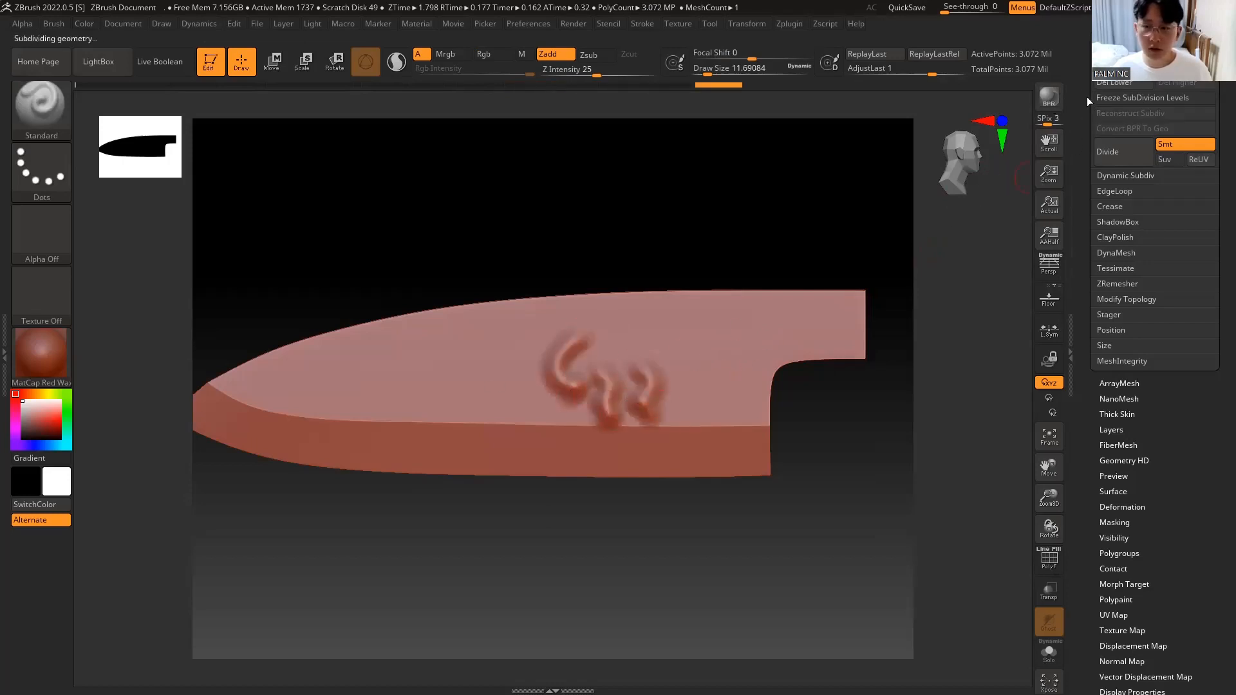
pyautogui.hotkey('ctrl', 'z')
pyautogui.hotkey('ctrl', 'z')
pyautogui.hotkey('ctrl', 'z')
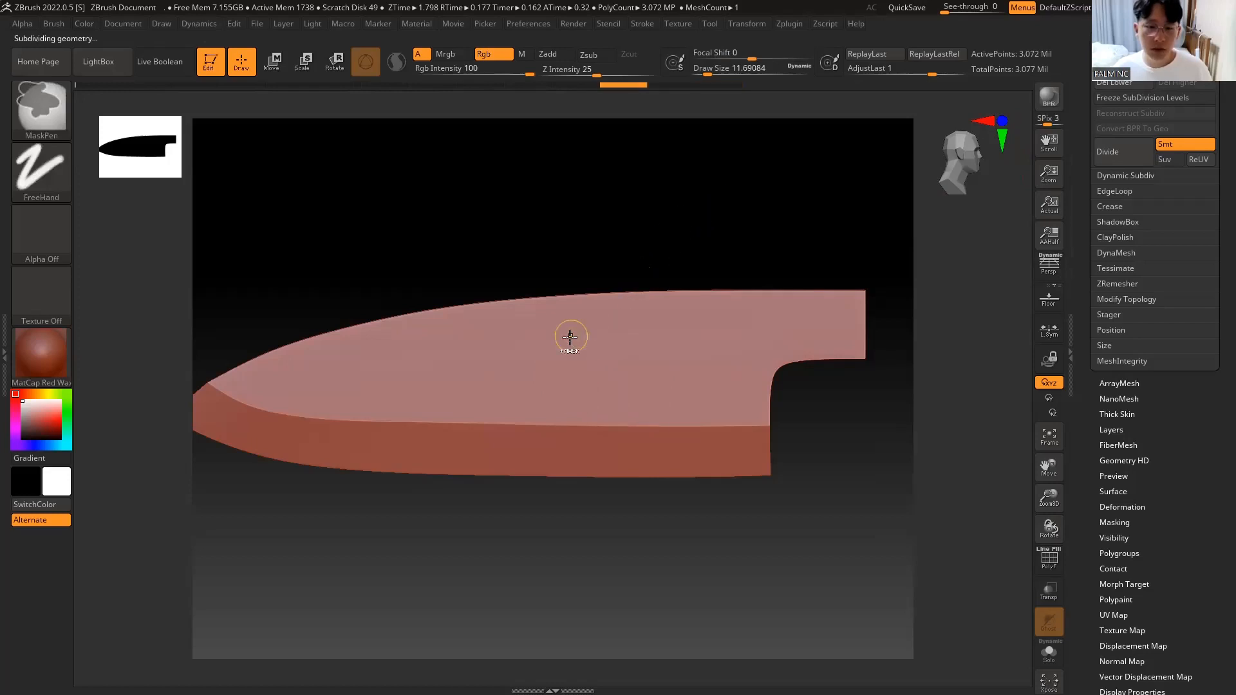
pyautogui.hotkey('ctrl', 'z')
# Step: Set the draw size to 112 and try deforming the middle of the blade with the Move brush
pyautogui.moveTo(823, 490); pyautogui.dragTo(733, 349)
pyautogui.press('space')
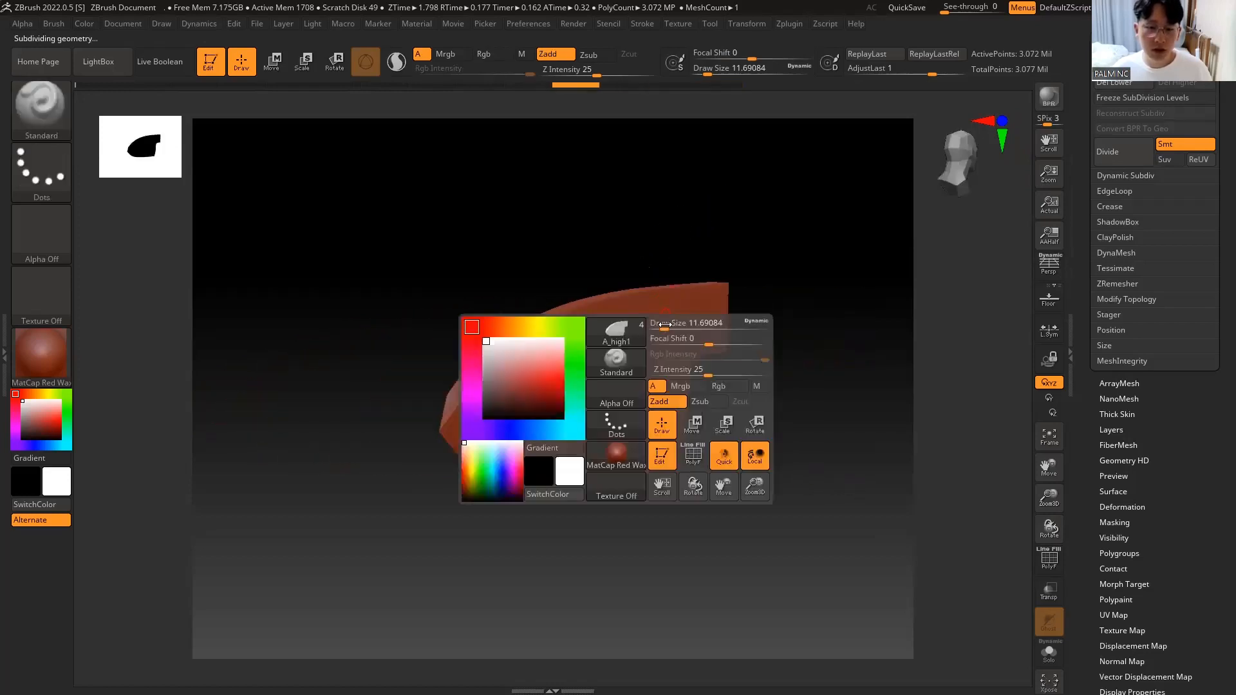
pyautogui.moveTo(654, 326)
pyautogui.mouseDown()
pyautogui.moveTo(763, 325)
pyautogui.moveTo(682, 325)
pyautogui.mouseUp()
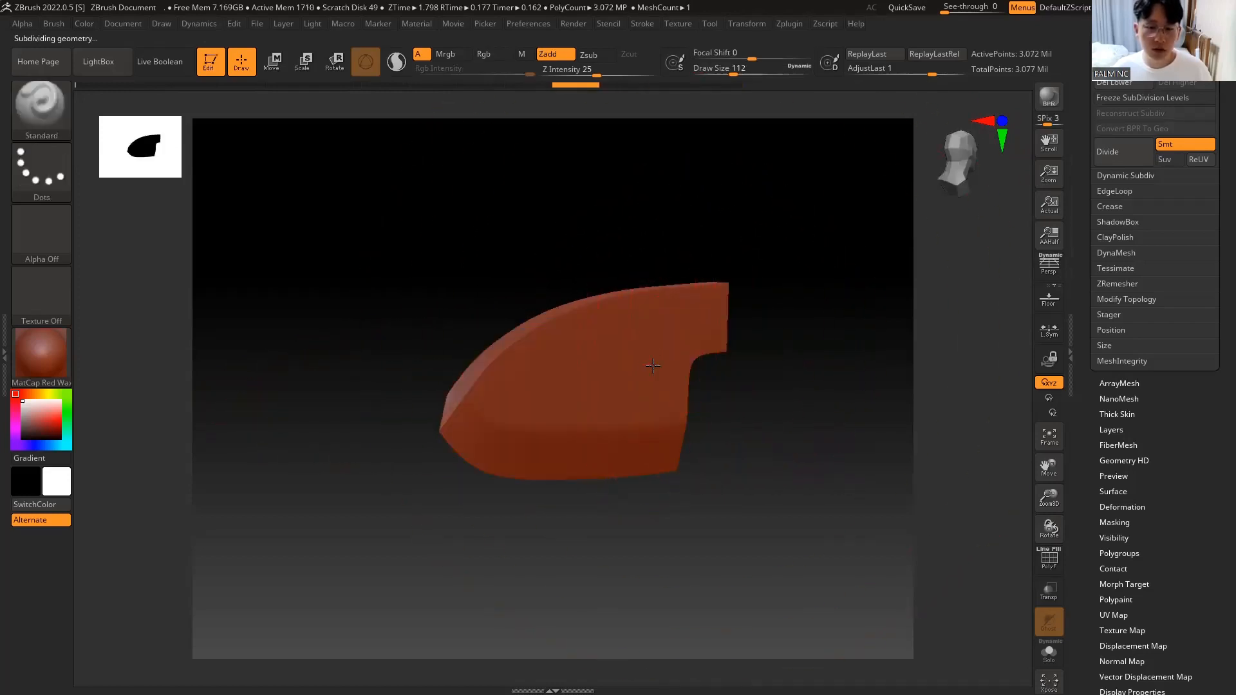
pyautogui.moveTo(828, 370); pyautogui.dragTo(714, 407)
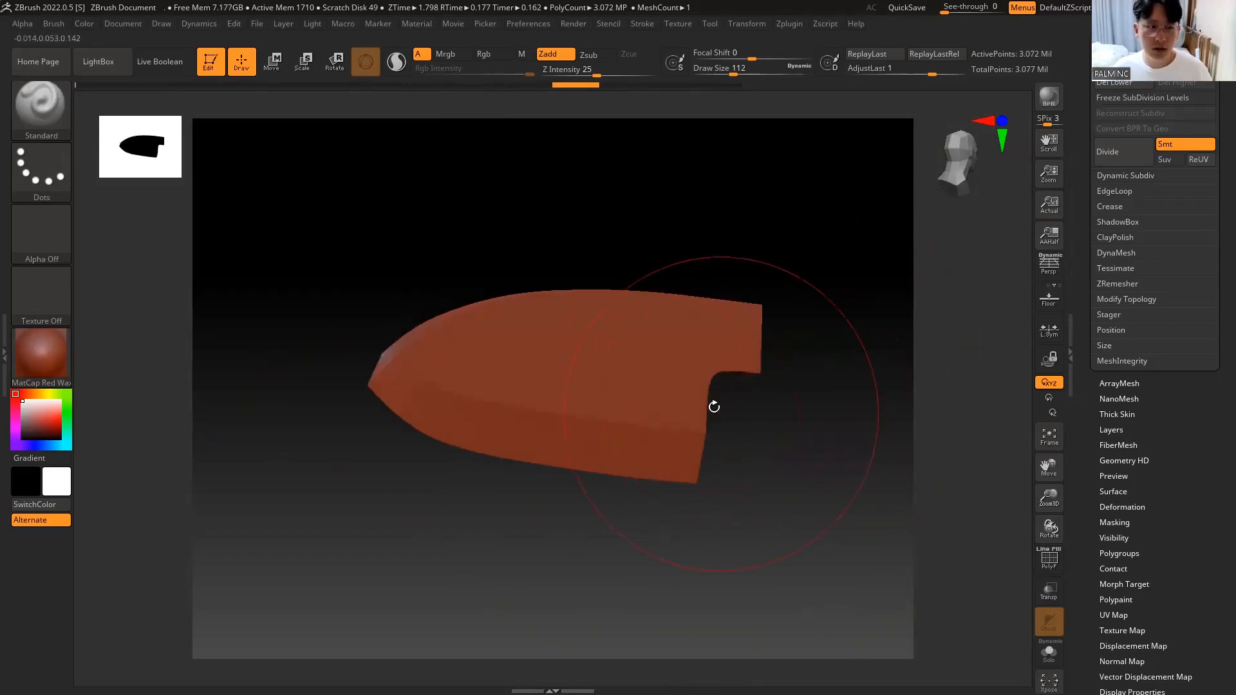
pyautogui.hotkey('ctrl', 'z')
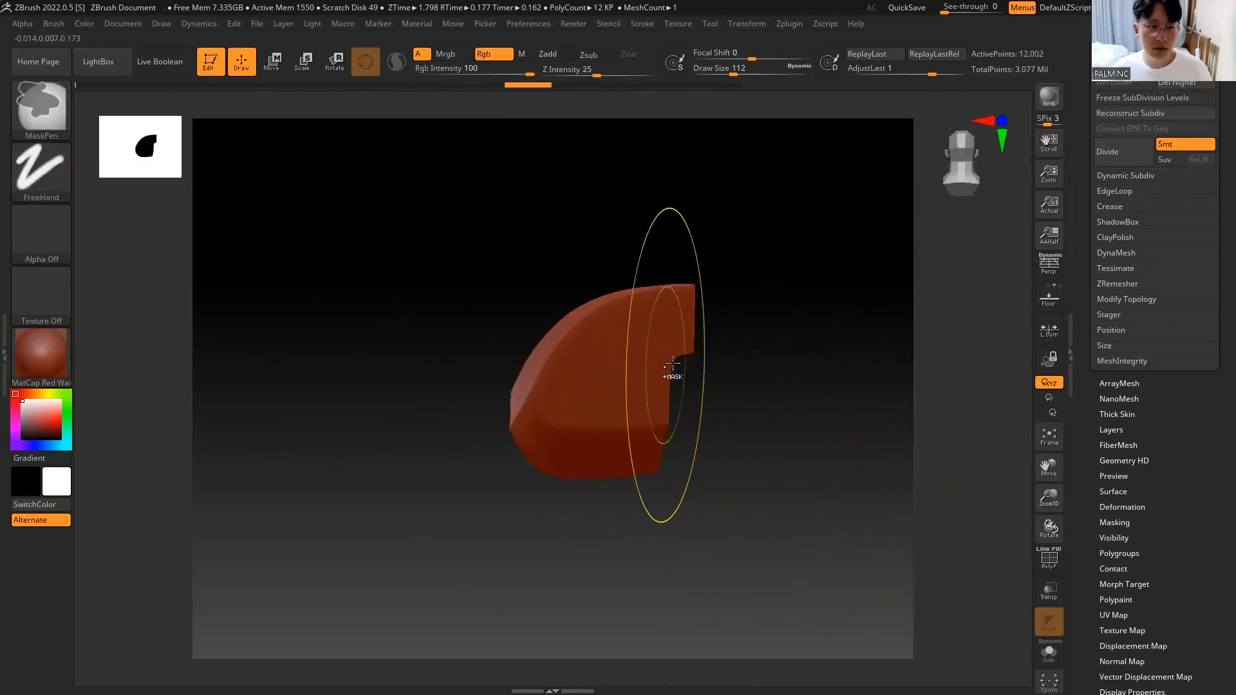
pyautogui.hotkey('ctrl', 'z')
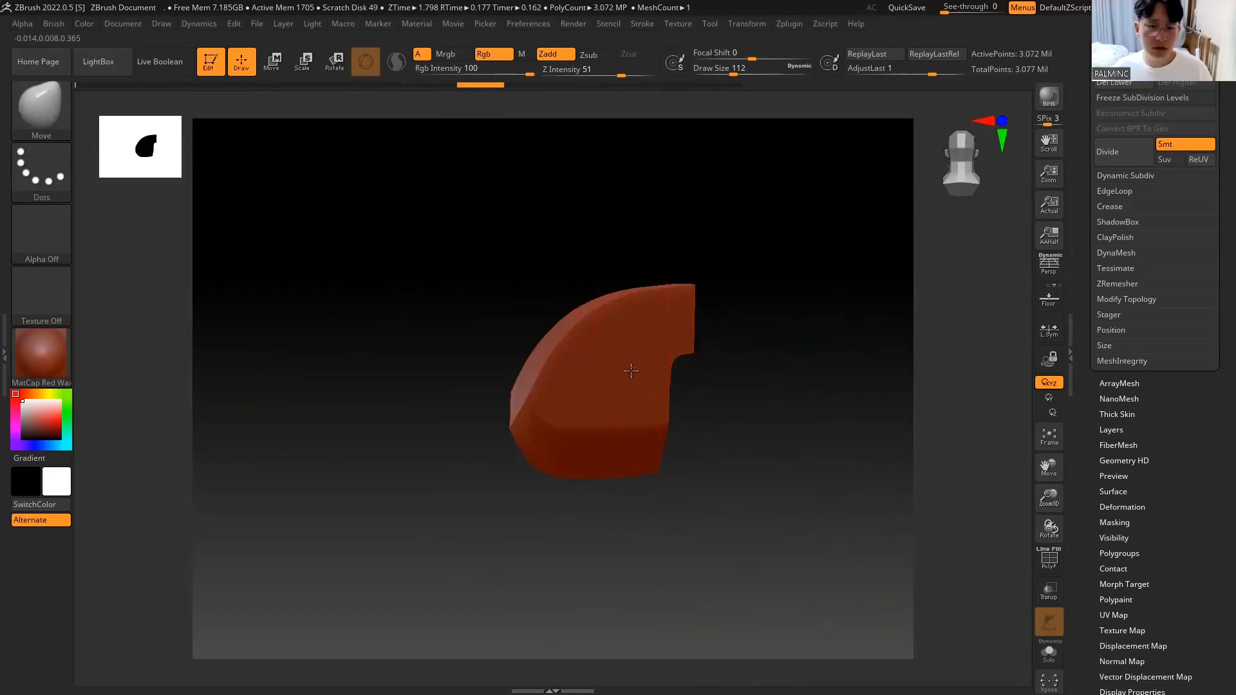
pyautogui.hotkey('ctrl', 'shift', 'z')
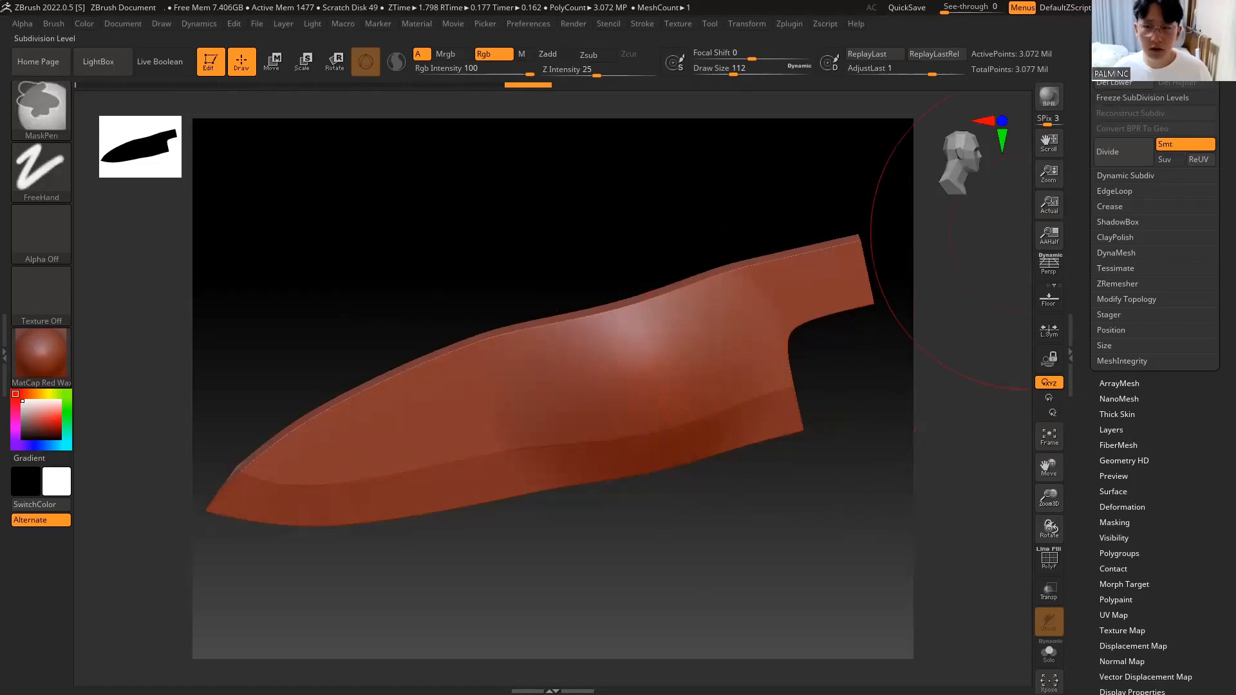
# Step: Lower the blade to its lowest subdivision level and try reshaping its form with the Move brush
pyautogui.hotkey('shift', 'd')
pyautogui.hotkey('shift', 'd')
pyautogui.hotkey('shift', 'd')
pyautogui.hotkey('shift', 'd')
pyautogui.hotkey('shift', 'd')
pyautogui.moveTo(821, 397); pyautogui.dragTo(837, 418)
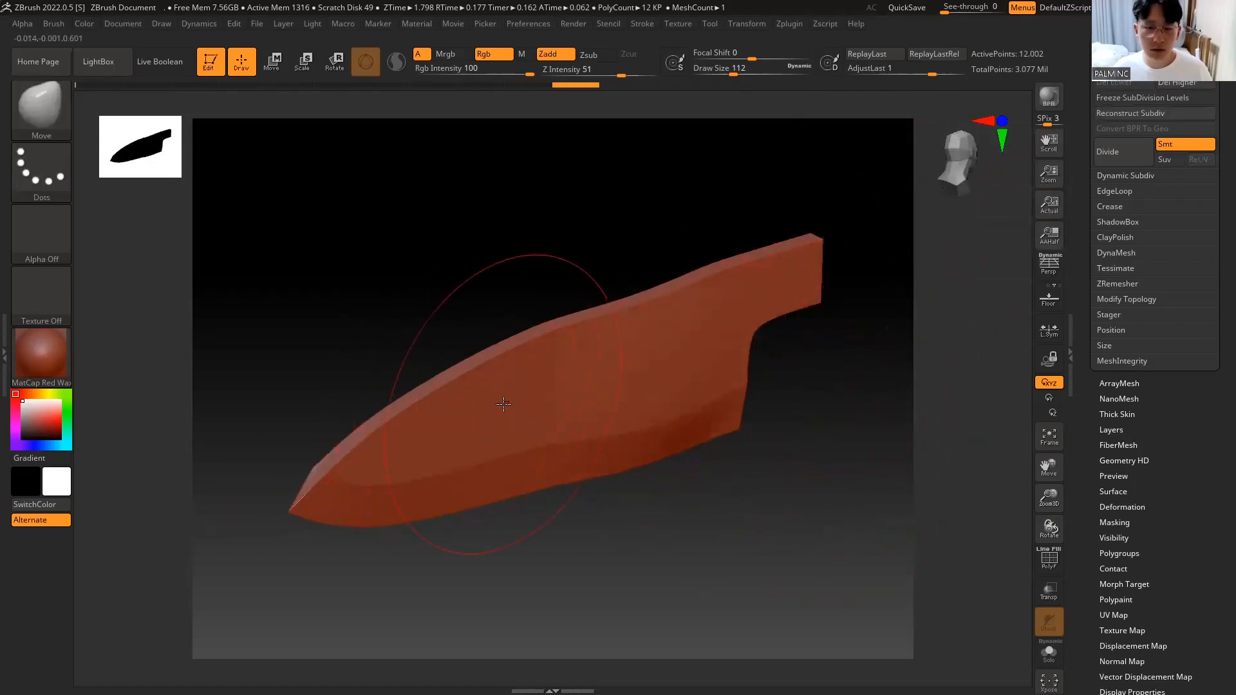
pyautogui.moveTo(542, 408); pyautogui.dragTo(559, 418)
pyautogui.moveTo(741, 354); pyautogui.dragTo(752, 351)
pyautogui.moveTo(802, 391)
pyautogui.mouseDown()
pyautogui.moveTo(885, 384)
pyautogui.moveTo(853, 436)
pyautogui.moveTo(872, 408)
pyautogui.moveTo(830, 405)
pyautogui.moveTo(856, 450)
pyautogui.moveTo(892, 470)
pyautogui.moveTo(870, 401)
pyautogui.mouseUp()
# Step: Return the undeformed blade to subdivision level 5 and turn it to a side view
pyautogui.click(1198, 52)
pyautogui.press('d')
pyautogui.hotkey('shift', 'd')
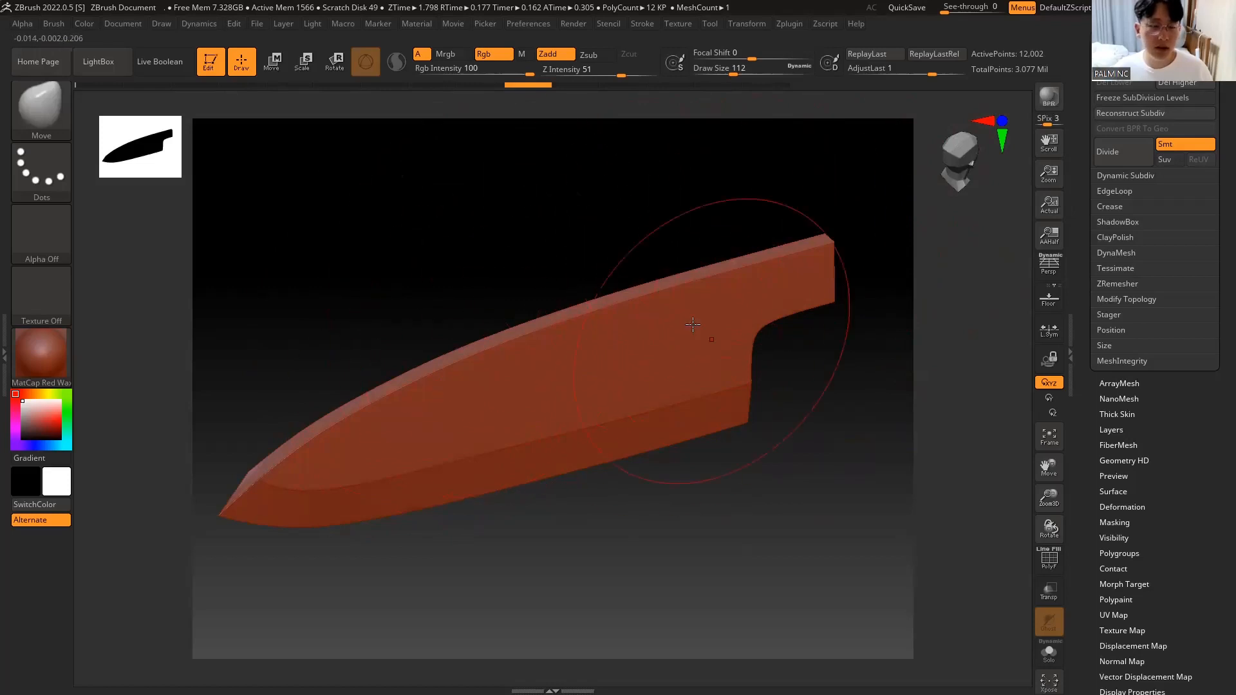
pyautogui.click(1107, 151)
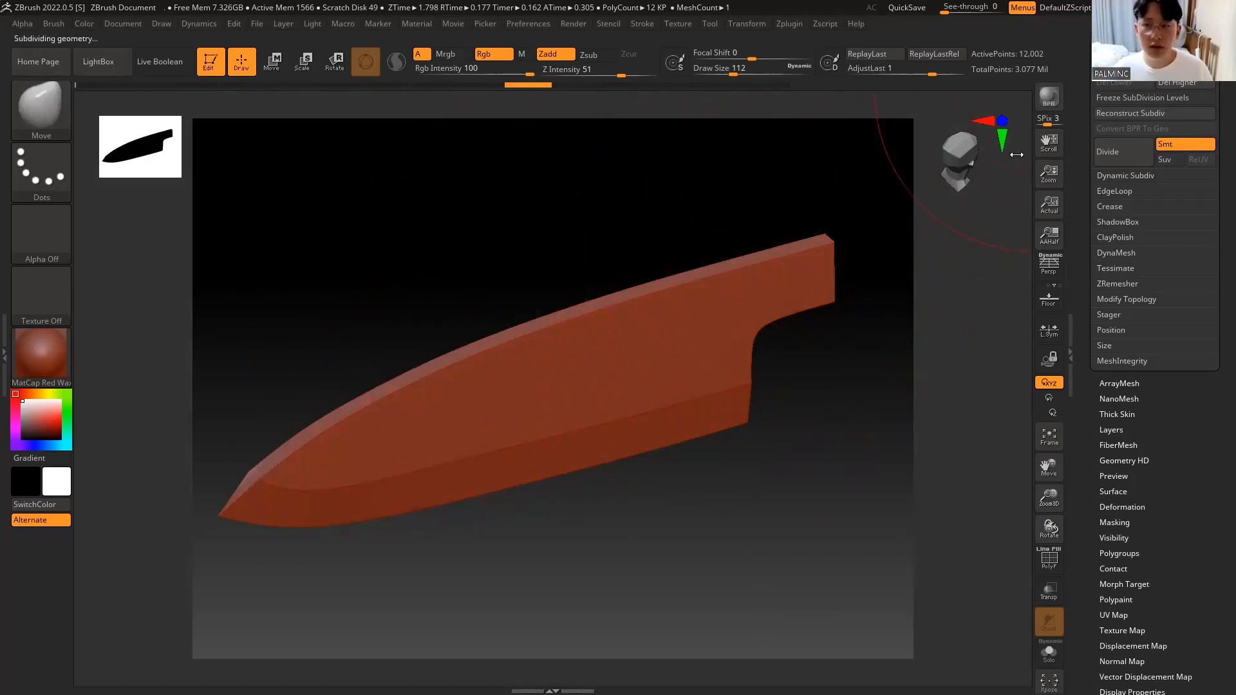
pyautogui.moveTo(837, 422); pyautogui.dragTo(814, 397)
# Step: Subdivide the B_high1 handle subtool up to level 5 and check its mesh with the wireframe
pyautogui.moveTo(1088, 120); pyautogui.dragTo(1074, 193)
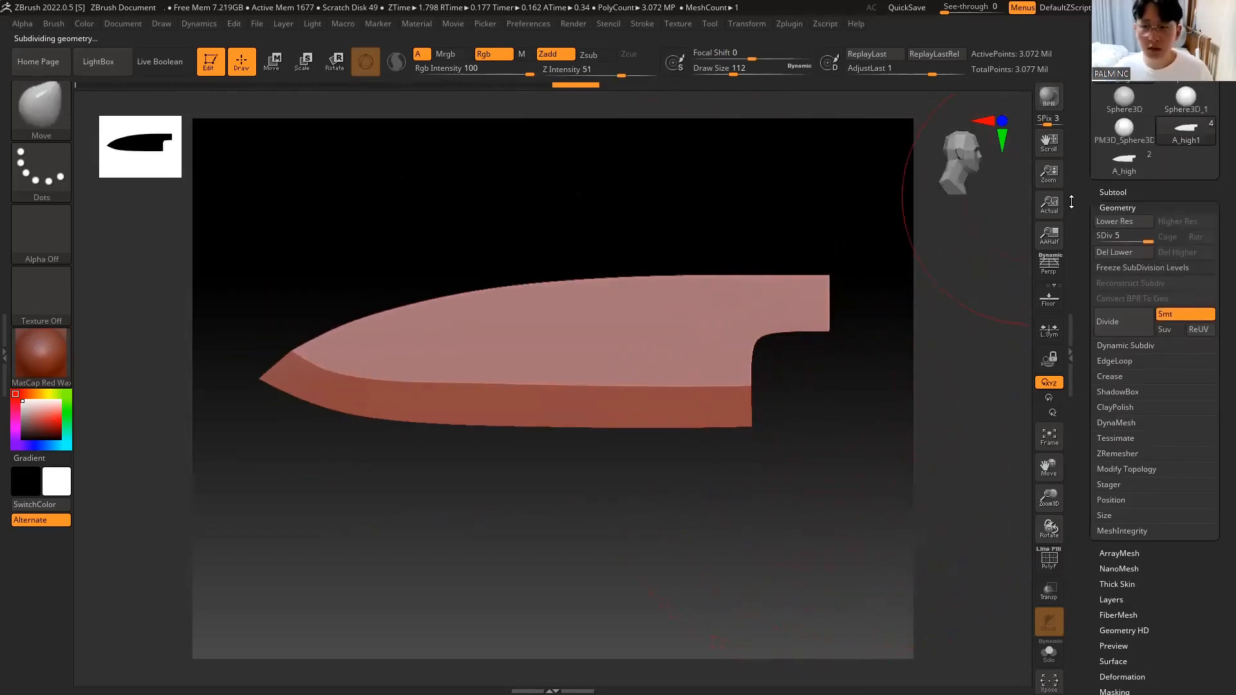
pyautogui.click(1108, 194)
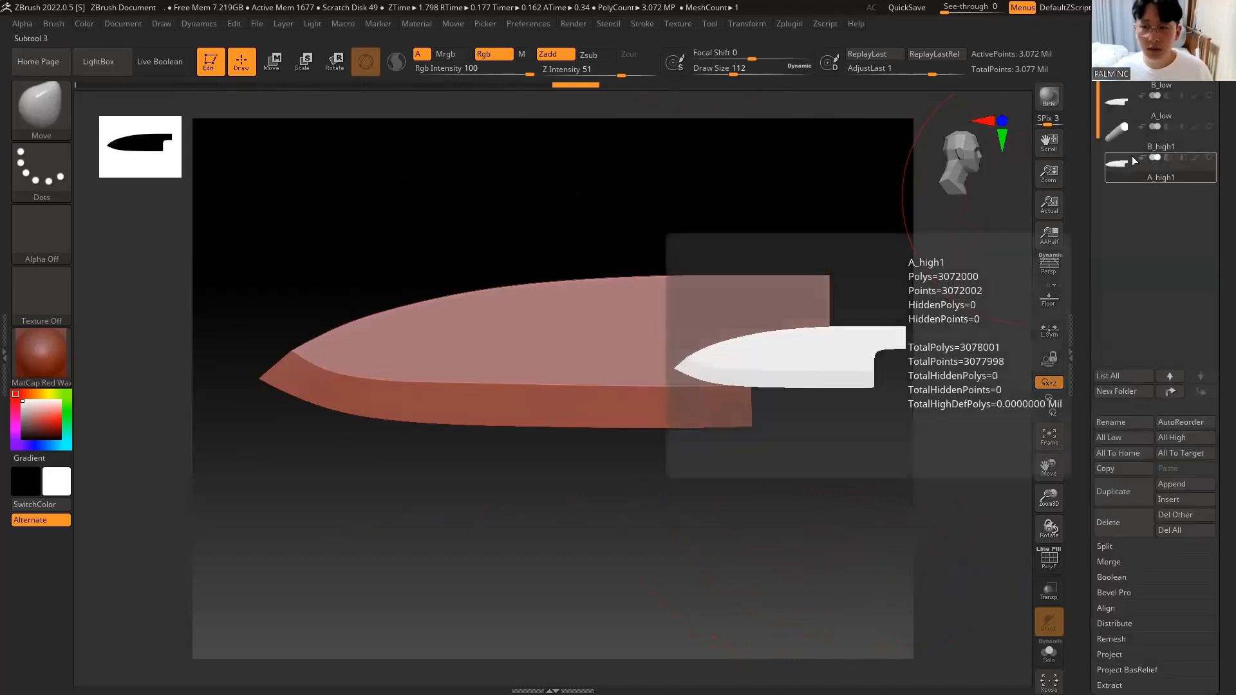
pyautogui.click(1120, 134)
pyautogui.keyDown('alt'); pyautogui.moveTo(774, 397); pyautogui.dragTo(357, 442); pyautogui.keyUp('alt')
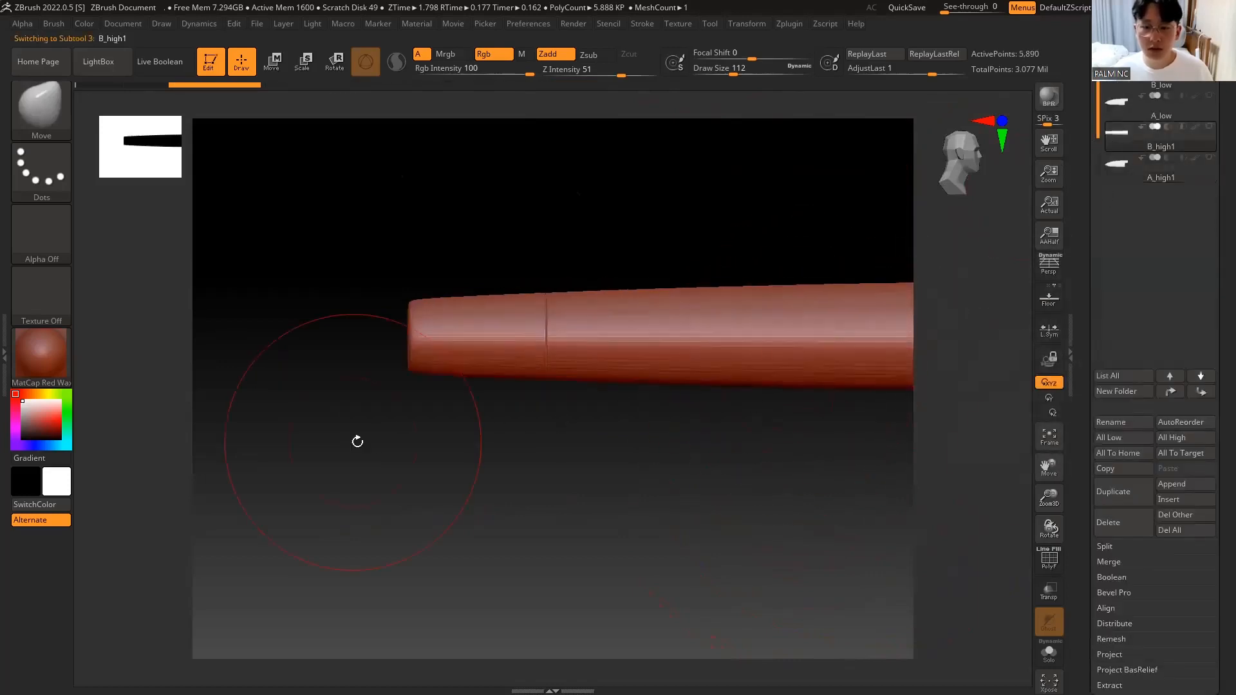
pyautogui.keyDown('alt'); pyautogui.moveTo(822, 458); pyautogui.dragTo(600, 451); pyautogui.keyUp('alt')
pyautogui.moveTo(1085, 521); pyautogui.dragTo(1143, 221)
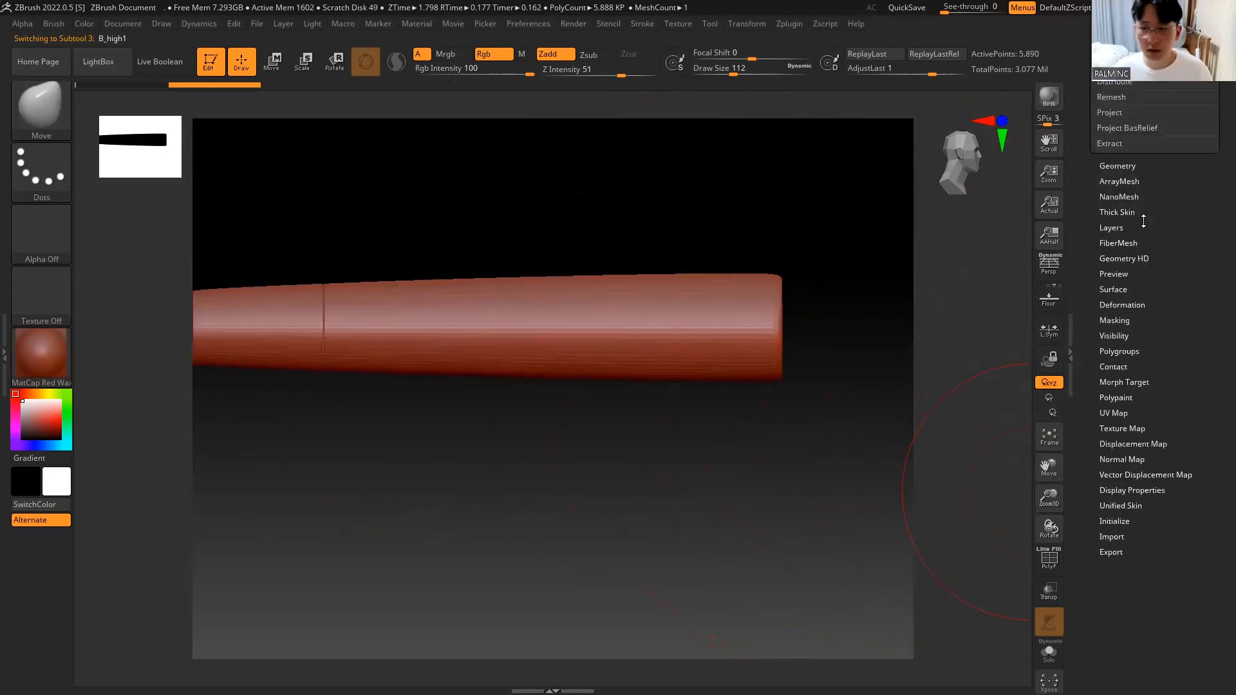
pyautogui.click(1133, 166)
pyautogui.click(1108, 160)
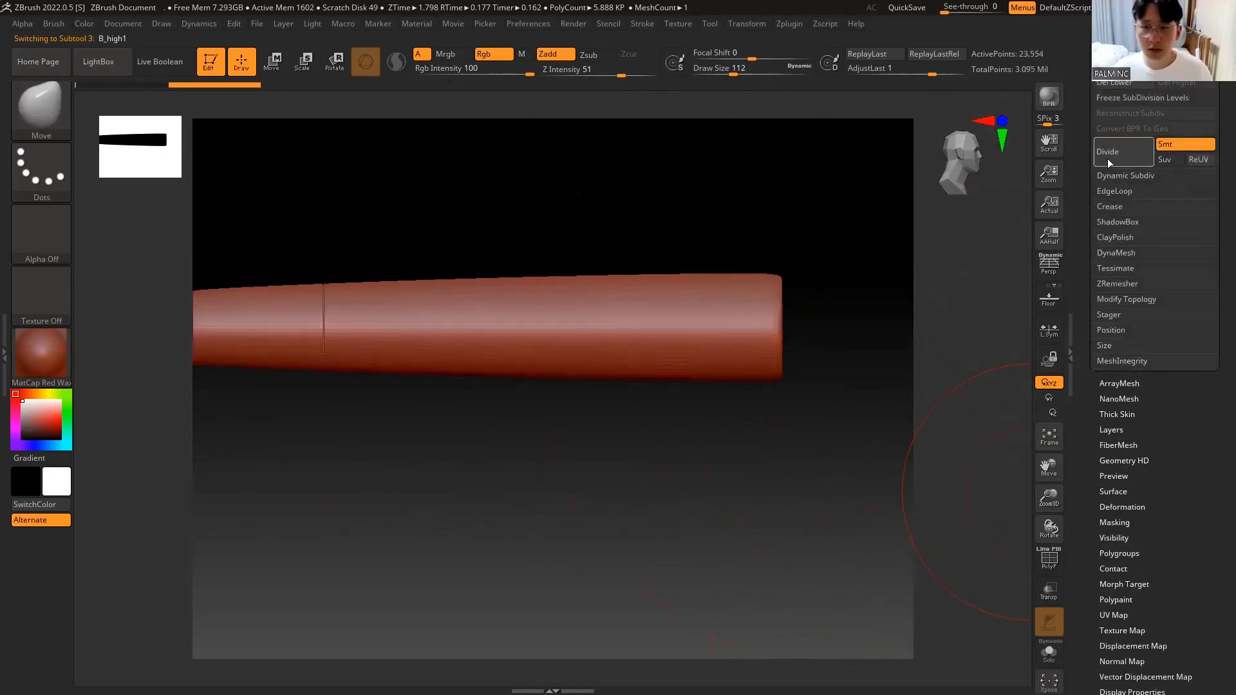
pyautogui.click(1108, 158)
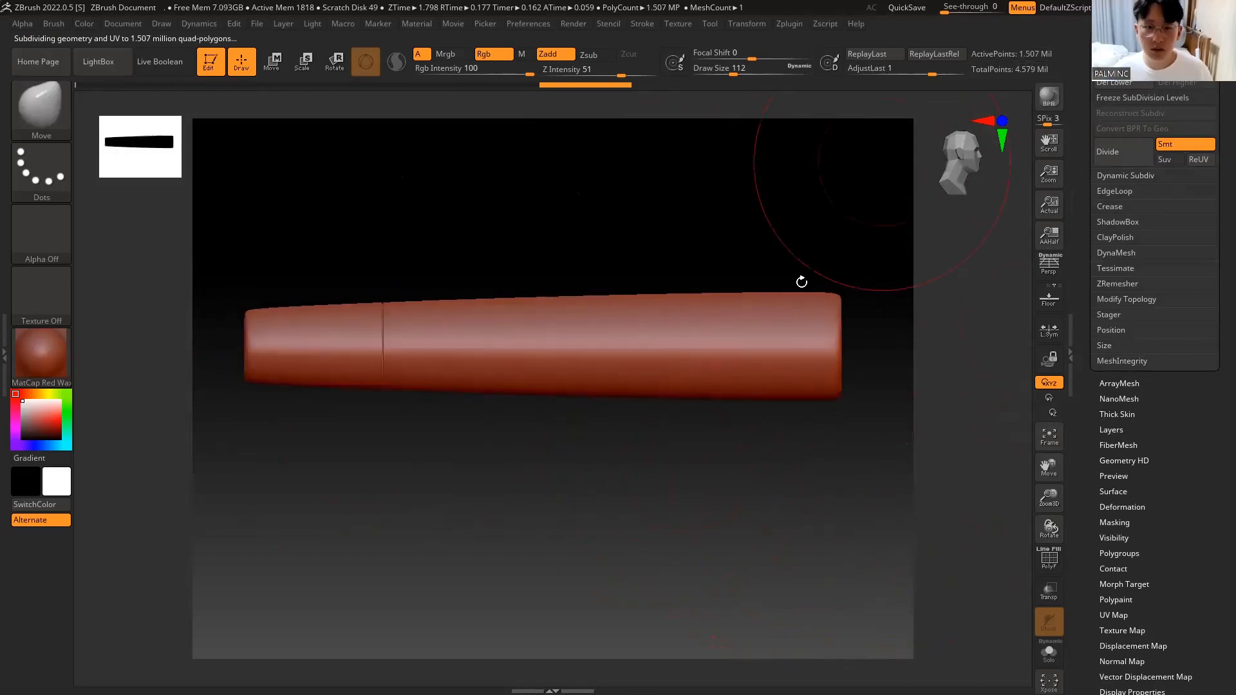
pyautogui.moveTo(801, 279); pyautogui.dragTo(631, 431)
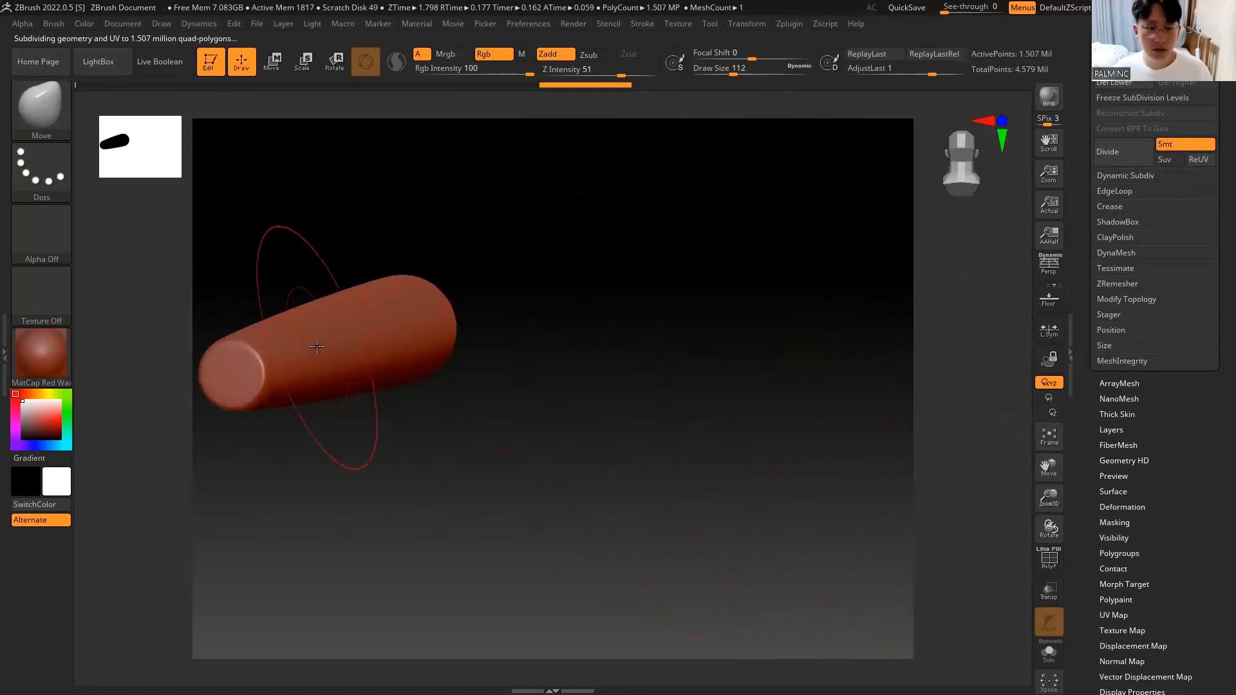
pyautogui.hotkey('shift', 'f')
pyautogui.hotkey('shift', 'f')
# Step: Switch back to the A_high1 blade subtool and turn it to a side view
pyautogui.scroll(5, 1098, 82)
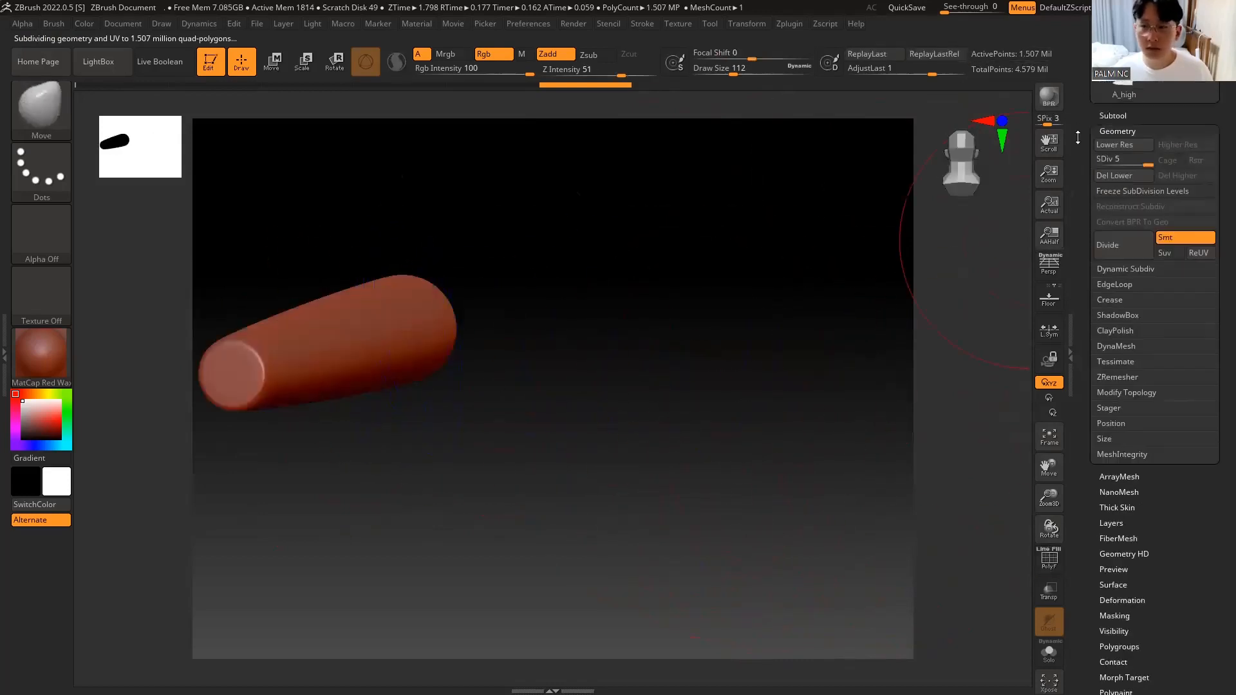
pyautogui.click(1117, 172)
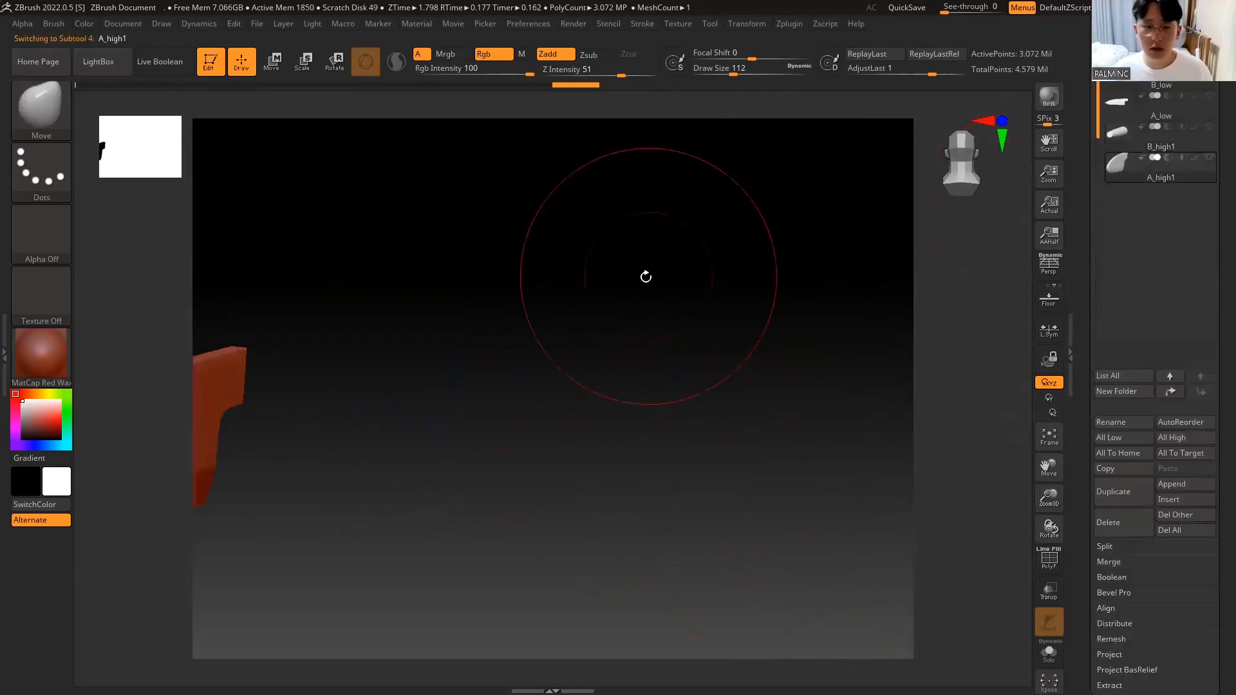
pyautogui.moveTo(646, 277); pyautogui.dragTo(880, 219)
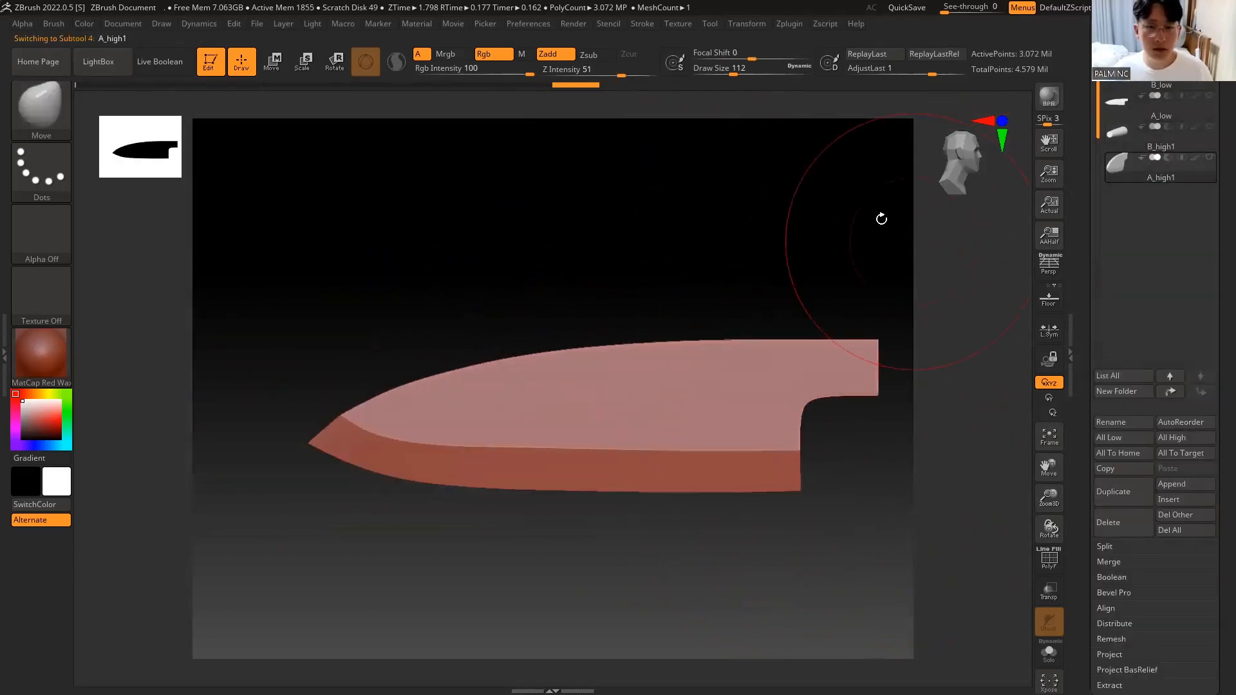
# Step: Save the project to the desktop under a new file name
pyautogui.click(258, 21)
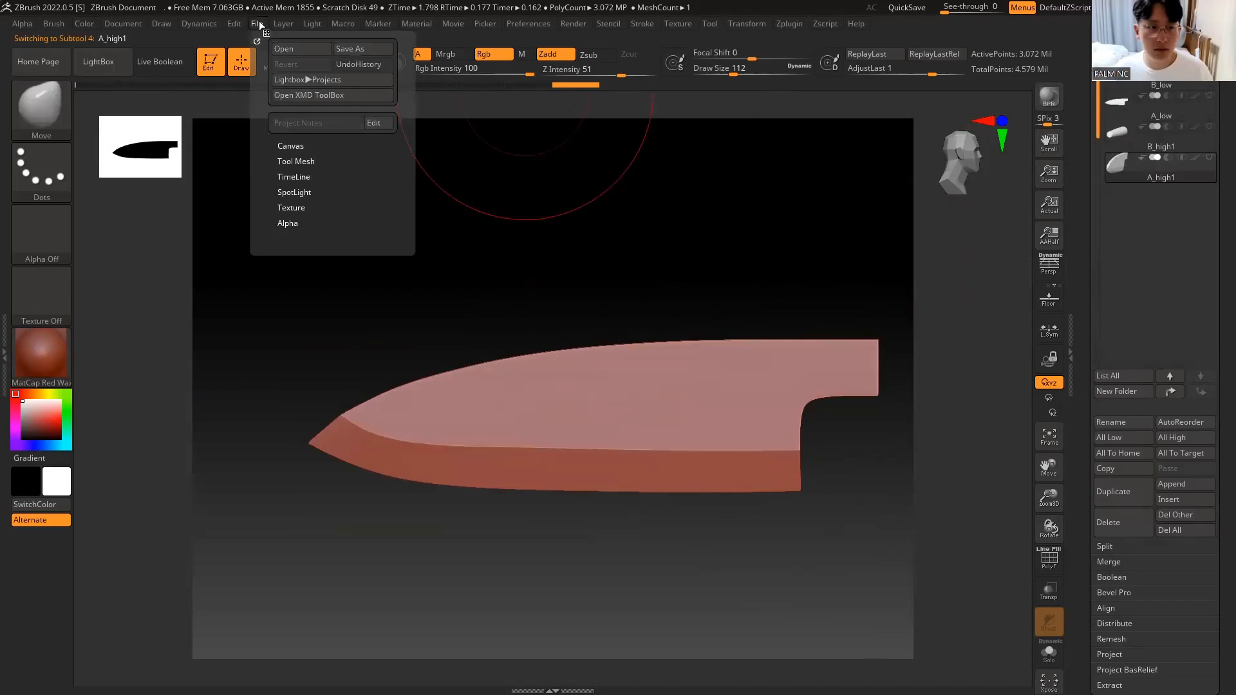
pyautogui.click(376, 49)
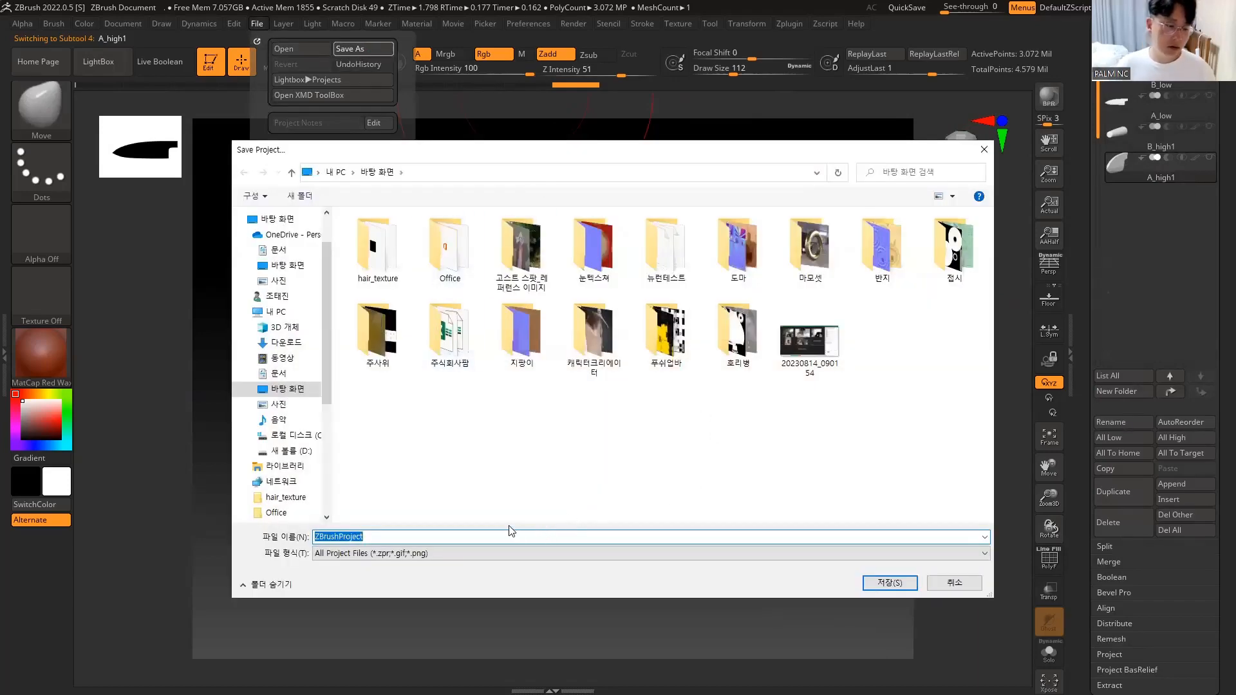
pyautogui.write('z')
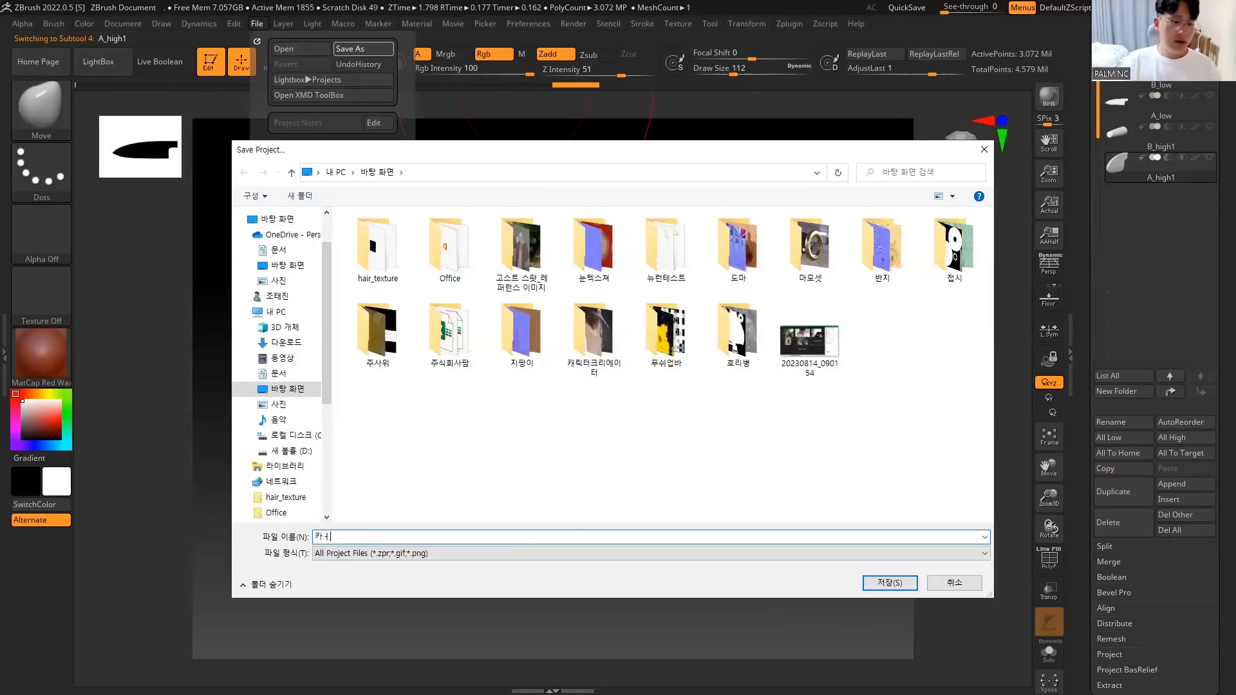
pyautogui.press('Return')
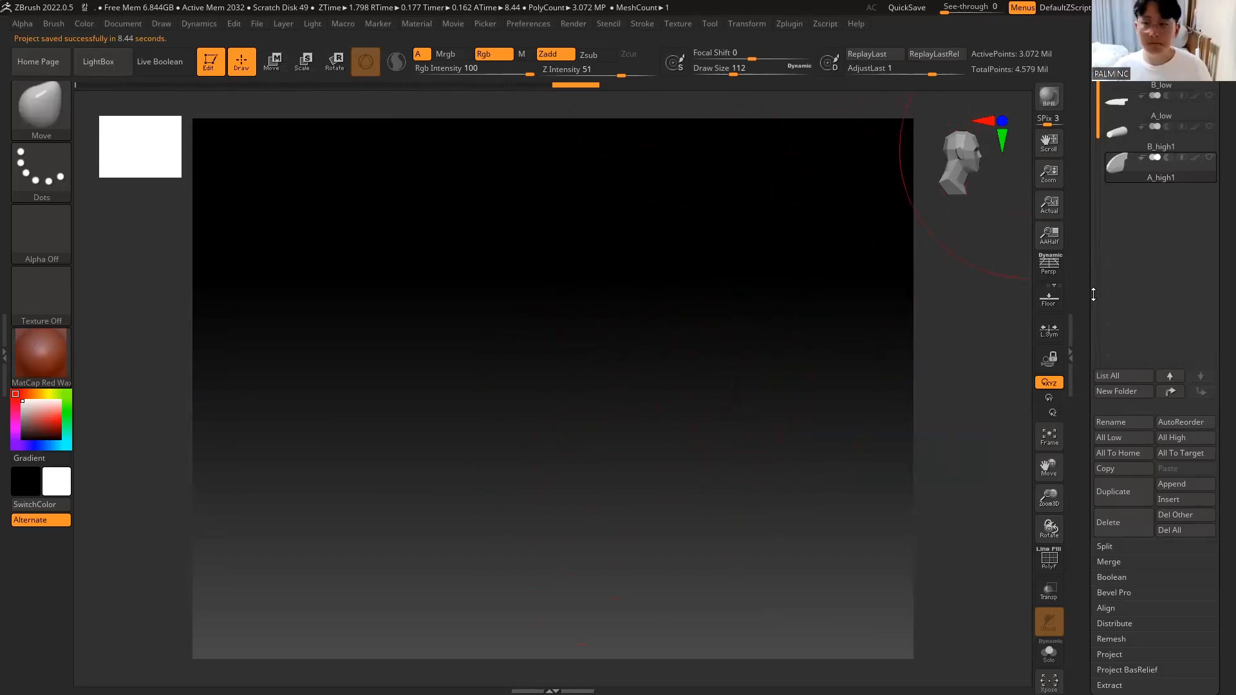
# Step: Open the blade's Geometry settings and turn the blade to a slightly angled view
pyautogui.scroll(-5, 1091, 265)
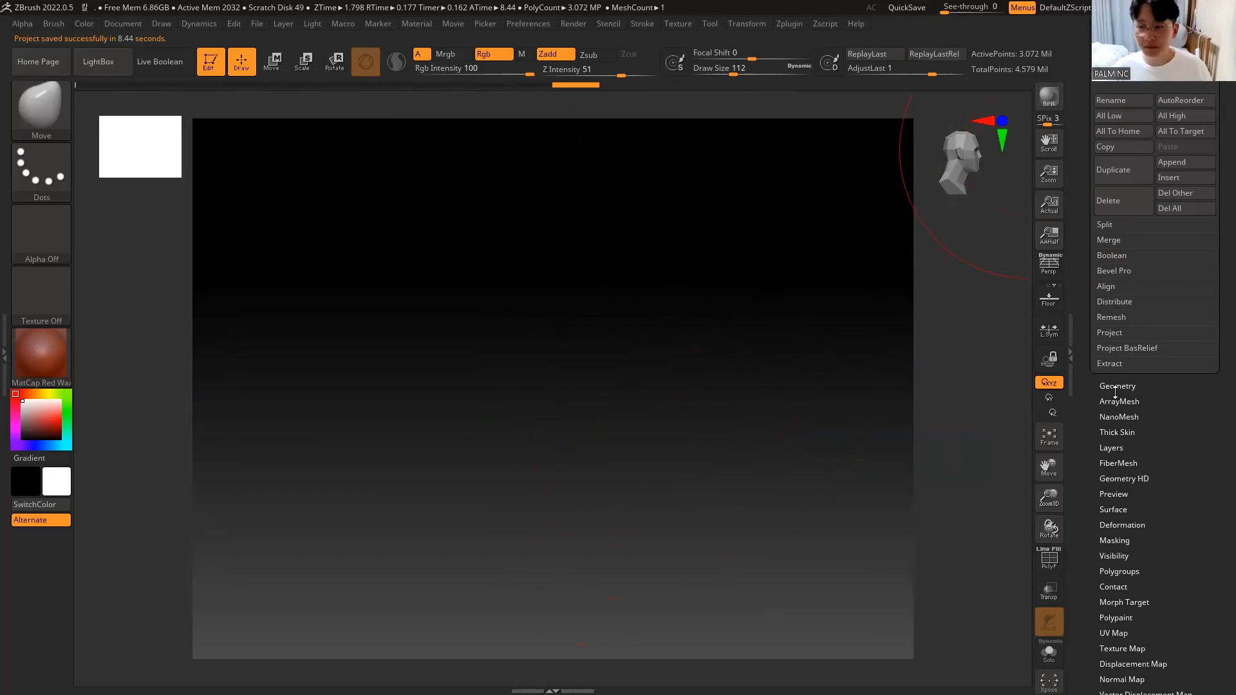
pyautogui.click(1118, 386)
pyautogui.scroll(2, 1069, 174)
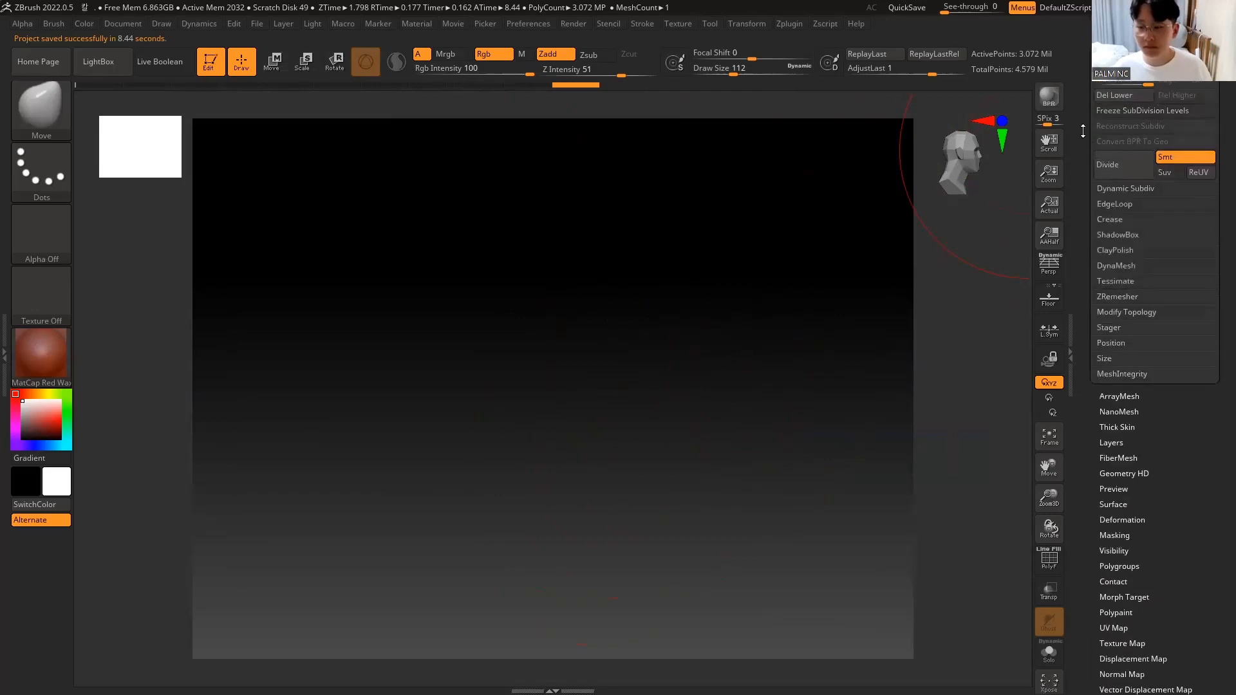
pyautogui.moveTo(665, 270)
pyautogui.mouseDown()
pyautogui.moveTo(740, 322)
pyautogui.moveTo(834, 299)
pyautogui.moveTo(773, 290)
pyautogui.moveTo(772, 273)
pyautogui.moveTo(682, 241)
pyautogui.moveTo(663, 277)
pyautogui.mouseUp()
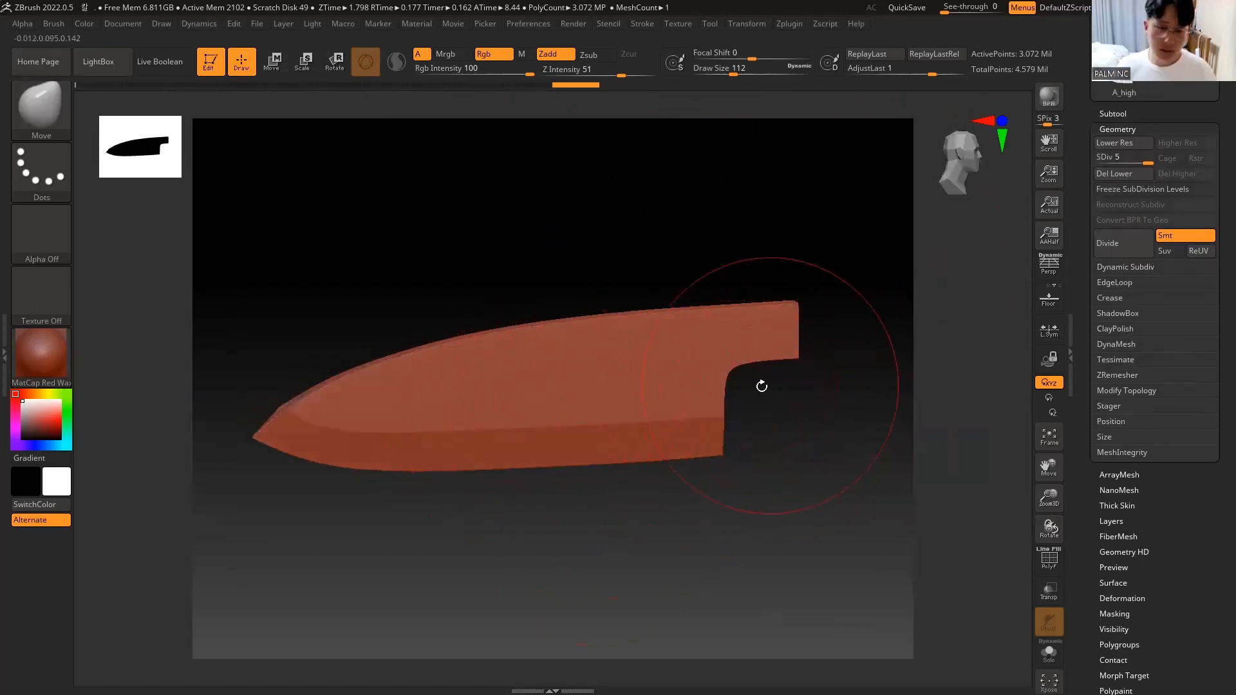
# Step: Set the draw size to 15.55142, try a short stroke along the blade's bevel line, and undo it
pyautogui.press('space')
pyautogui.moveTo(378, 361); pyautogui.dragTo(273, 367)
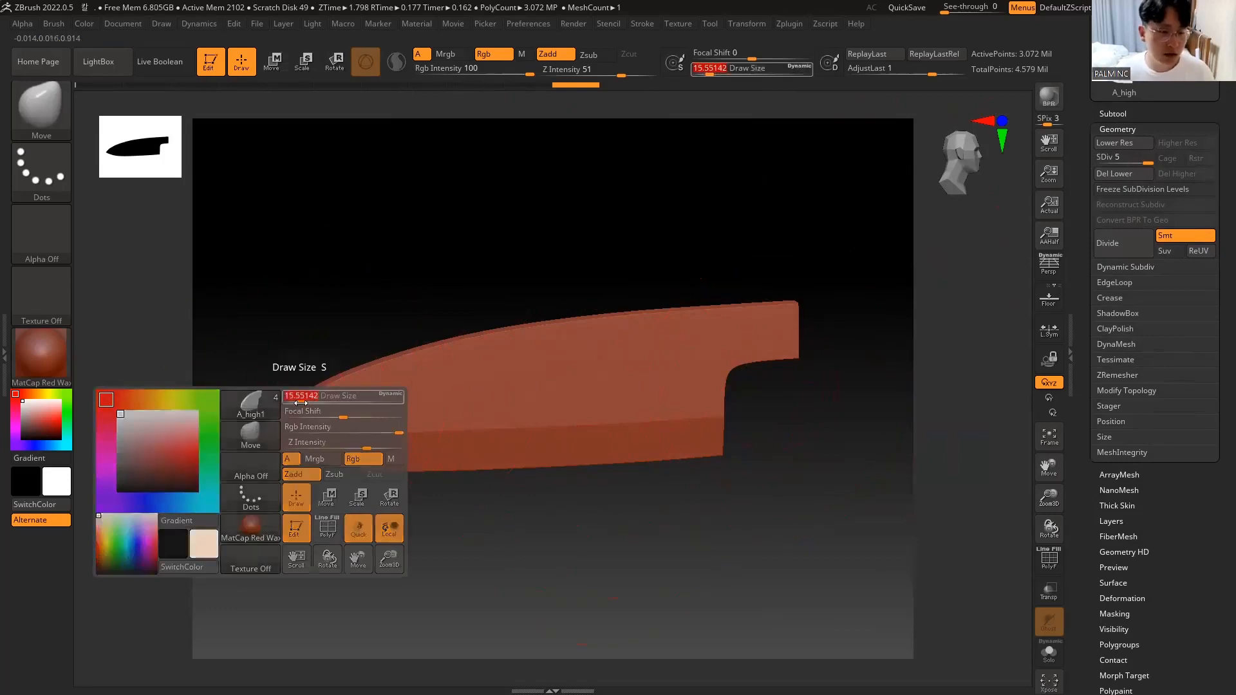
pyautogui.moveTo(512, 434); pyautogui.dragTo(523, 433)
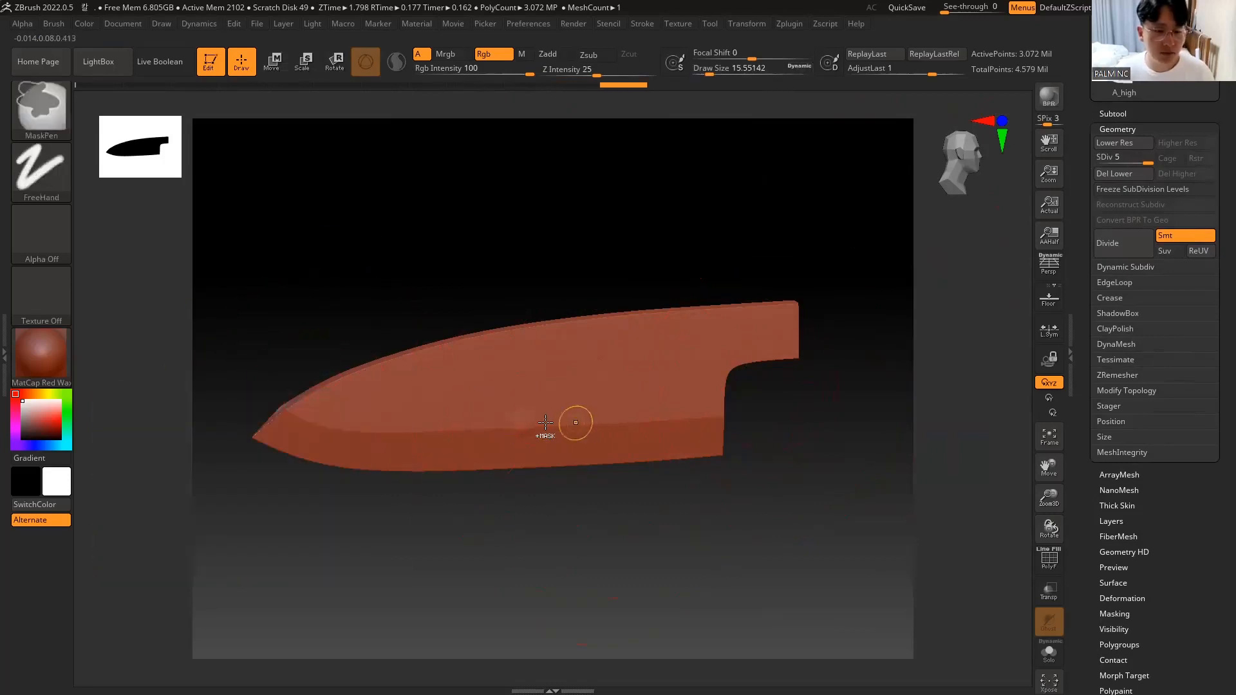
pyautogui.hotkey('ctrl', 'z')
# Step: Switch to the ClayBuildup brush and place a test dab on the blade's bevel line
pyautogui.press('b')
pyautogui.press('s')
pyautogui.press('t')
pyautogui.press('b')
pyautogui.press('c')
pyautogui.press('b')
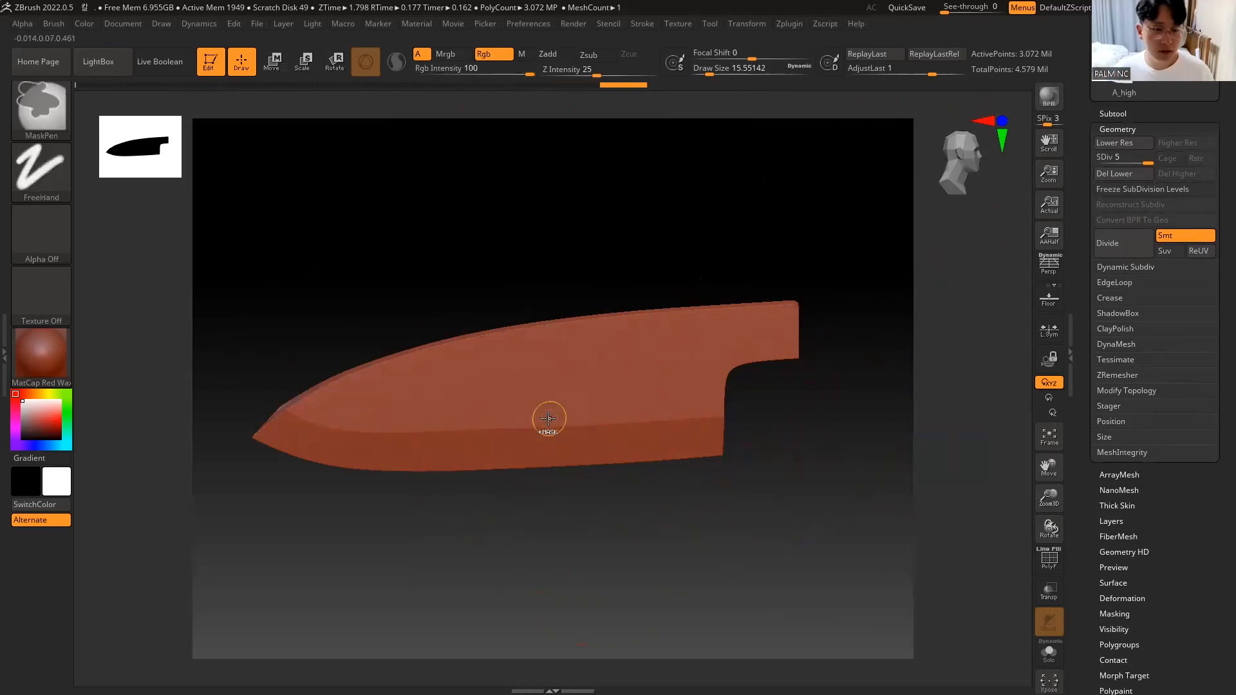
pyautogui.click(529, 422)
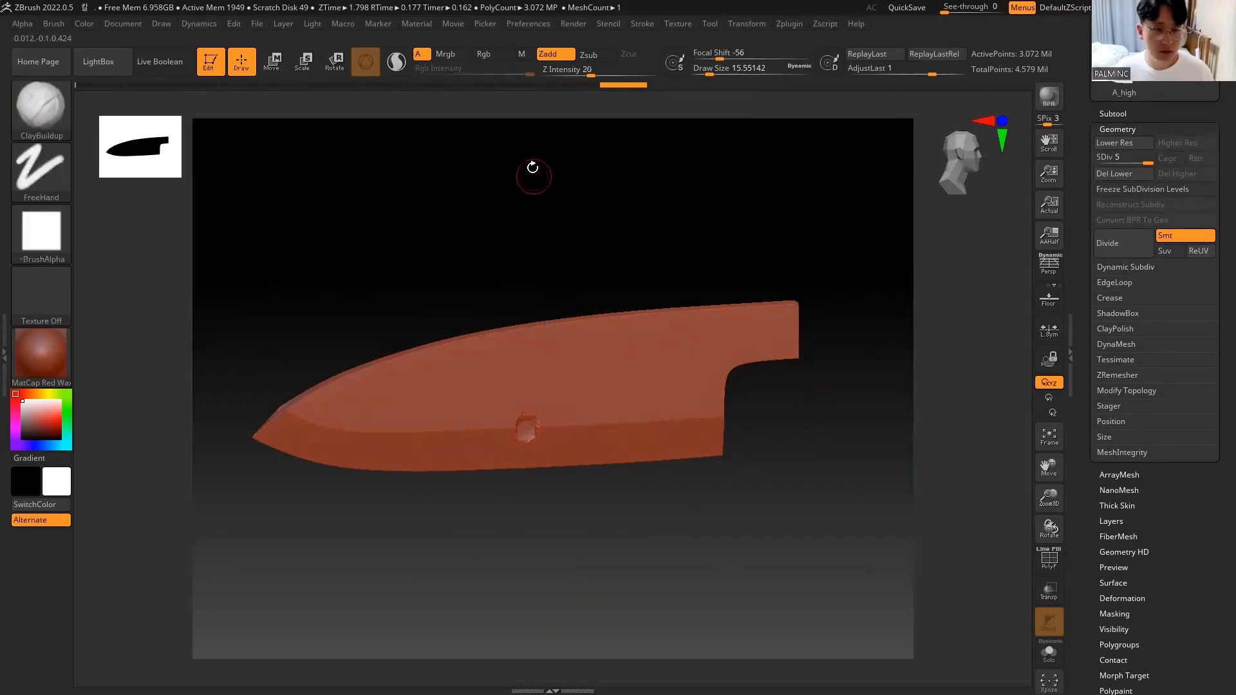
# Step: Try smoothing the ClayBuildup dab and changing the Z Intensity for a trial stroke, and undo the marks on the blade
pyautogui.press('shift')
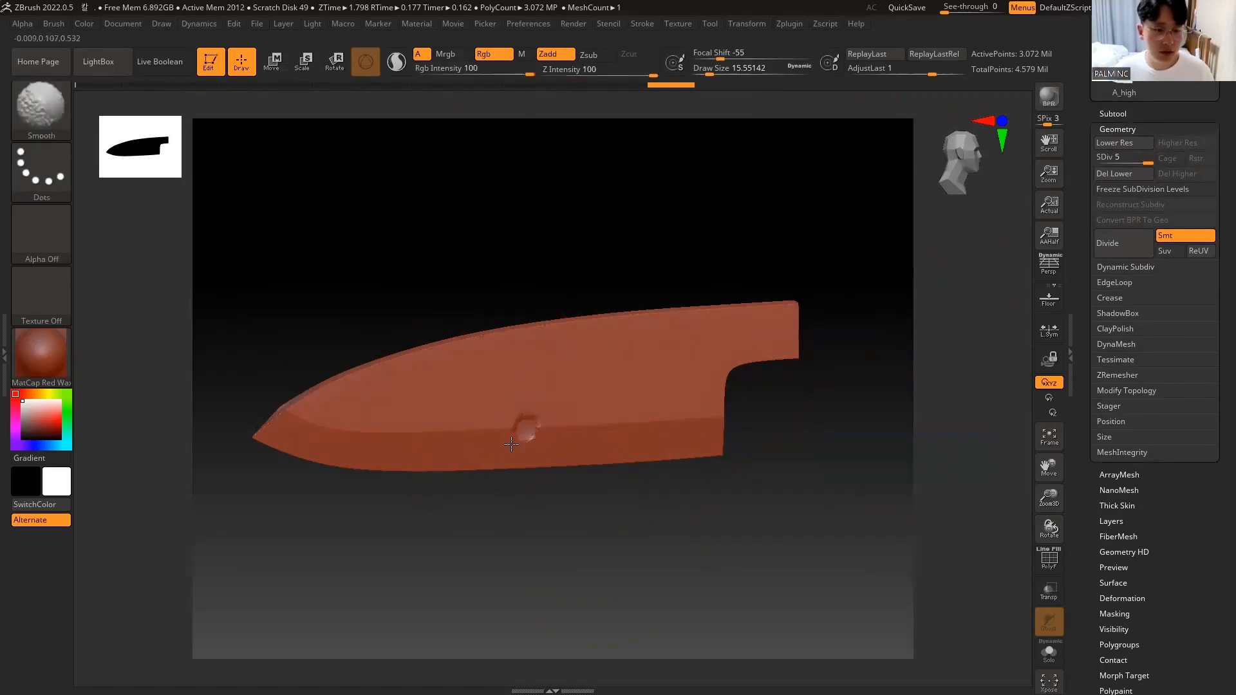
pyautogui.keyDown('shift'); pyautogui.click(531, 437); pyautogui.keyUp('shift')
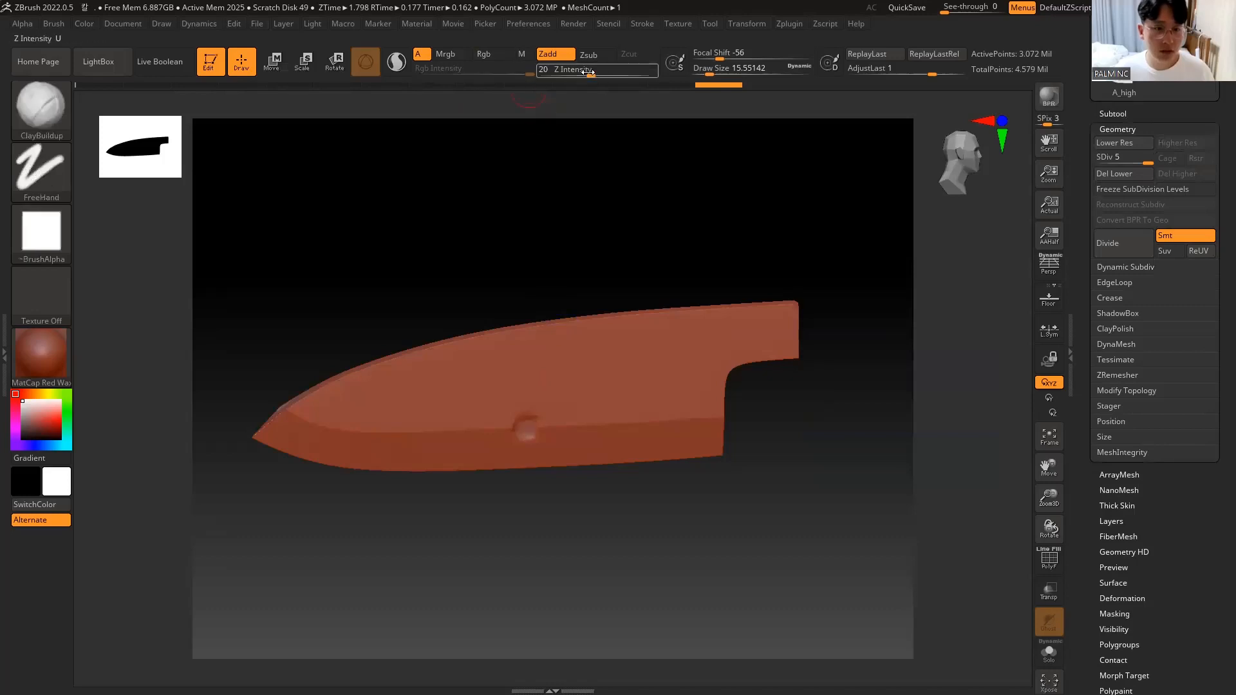
pyautogui.moveTo(587, 72); pyautogui.dragTo(546, 71)
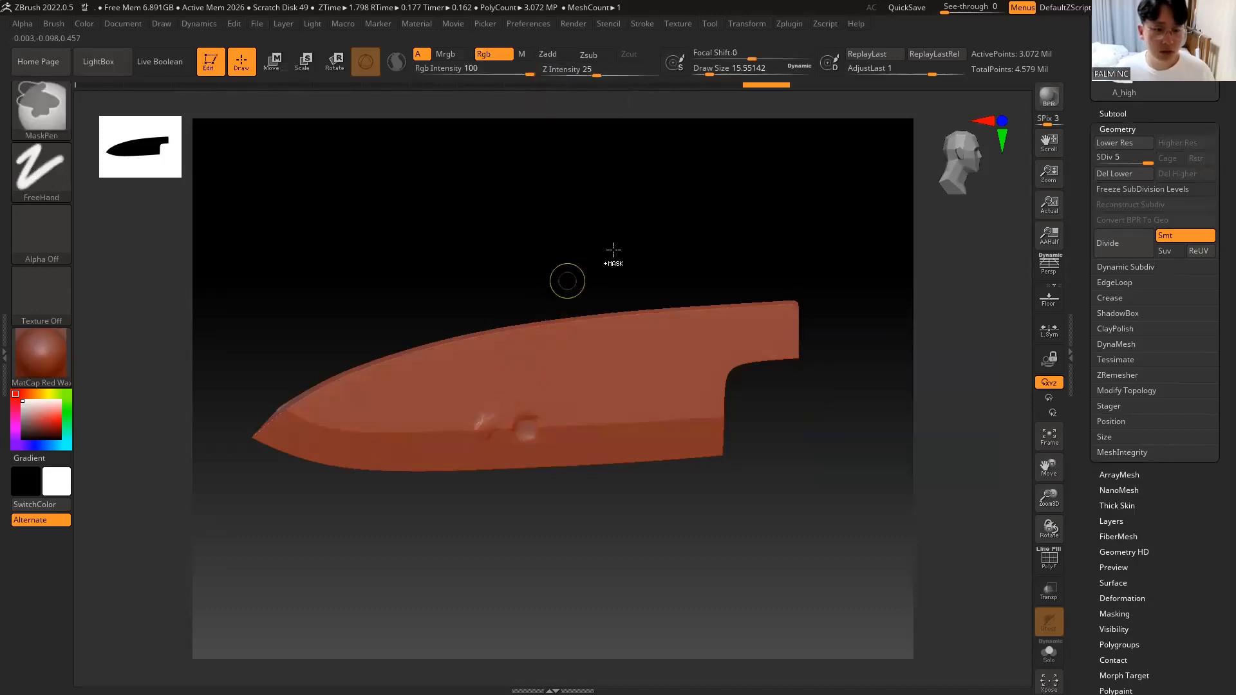
pyautogui.hotkey('ctrl', 'z')
pyautogui.hotkey('ctrl', 'z')
pyautogui.hotkey('ctrl', 'z')
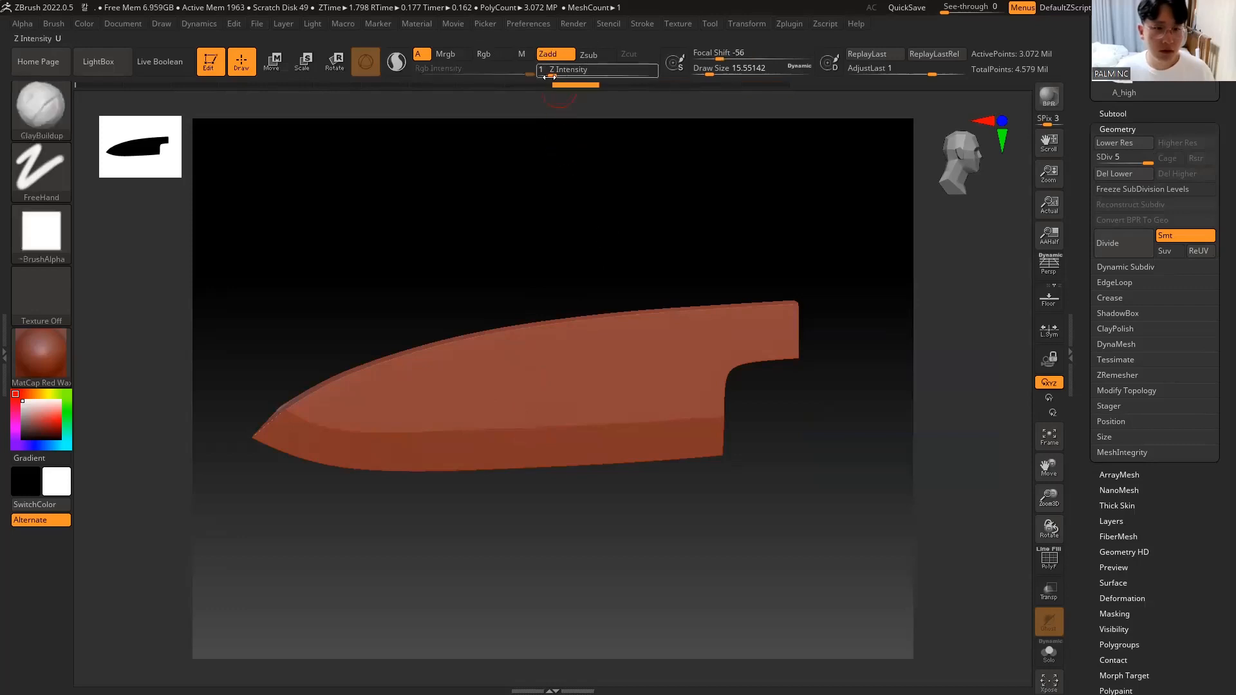
pyautogui.moveTo(548, 74); pyautogui.dragTo(557, 74)
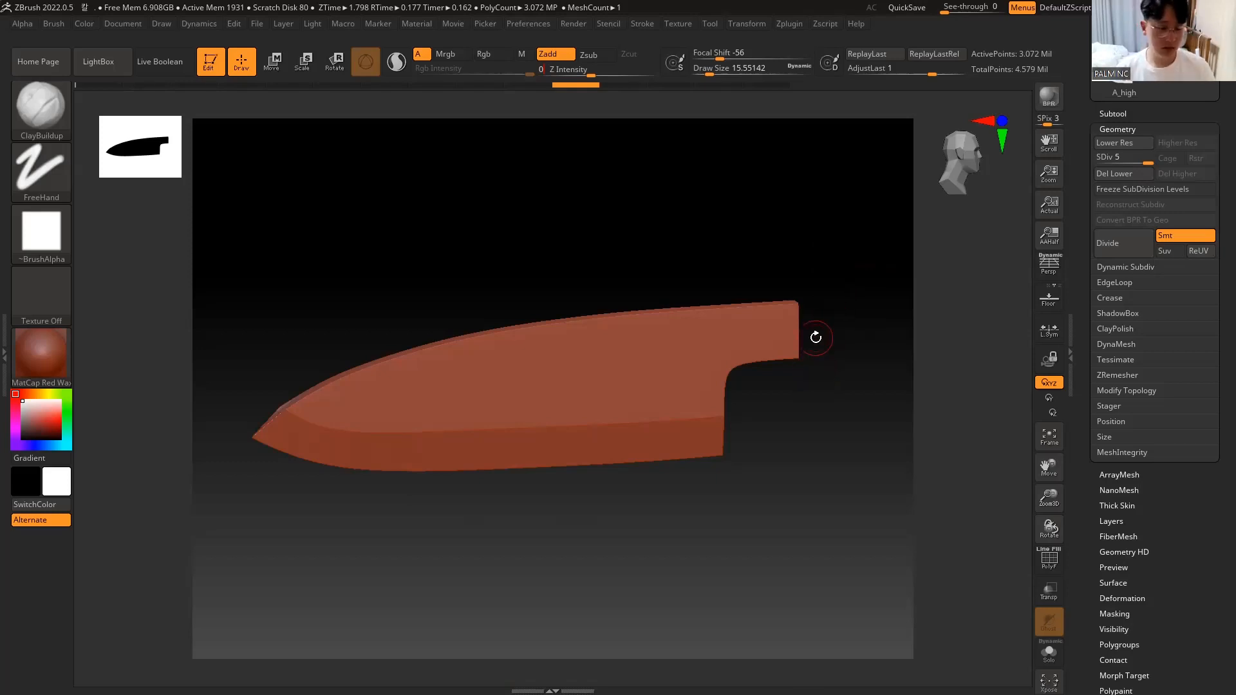
pyautogui.press('shift')
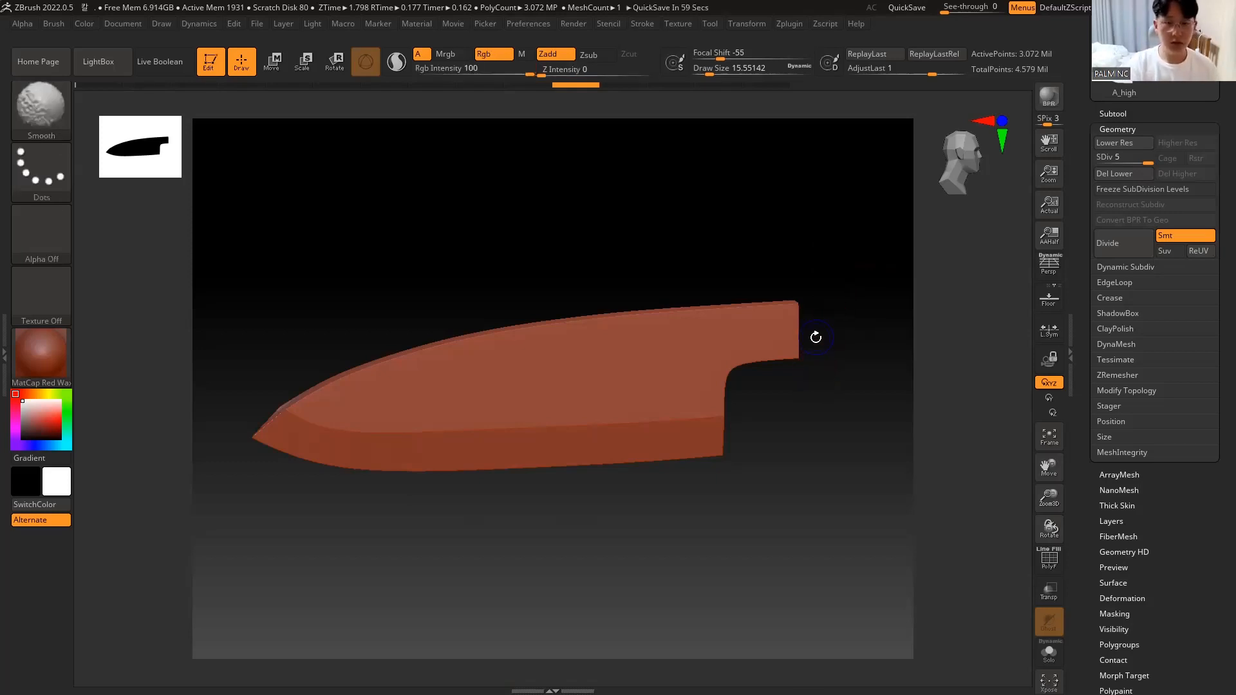
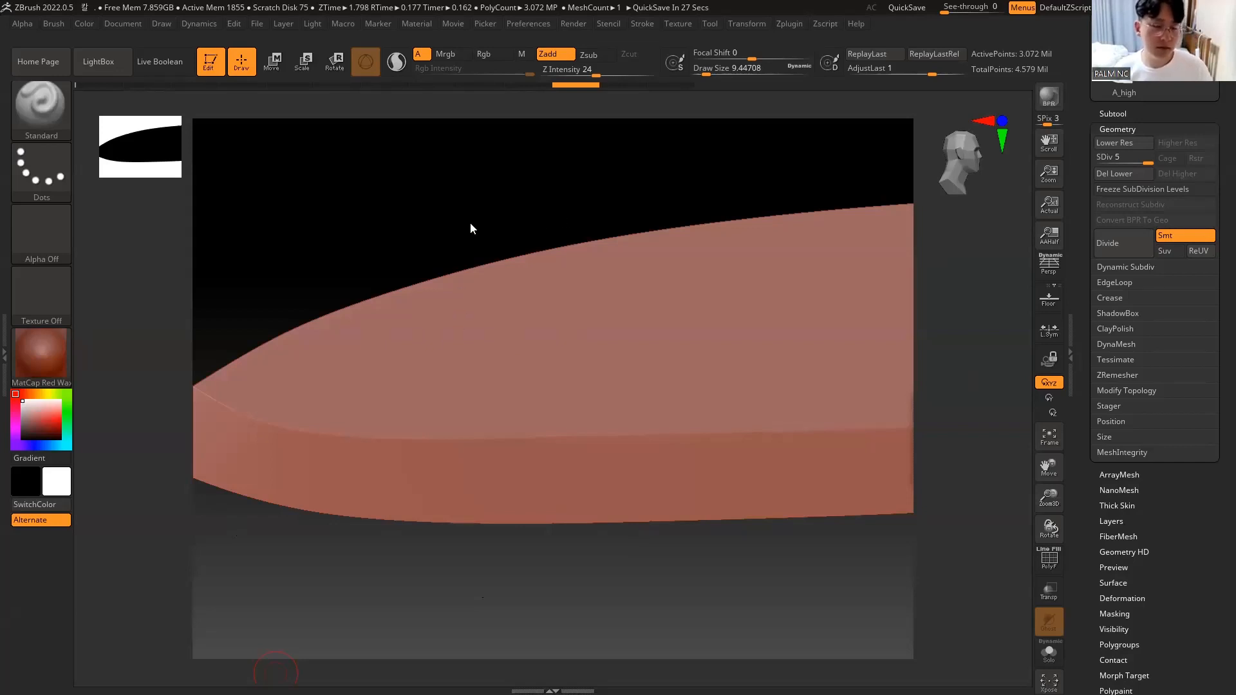
# Step: Open the subtool list, check the handle subtool B_high1, and select the blade subtool A_high1, framed in view
pyautogui.moveTo(396, 260)
pyautogui.mouseDown()
pyautogui.moveTo(392, 273)
pyautogui.moveTo(444, 251)
pyautogui.moveTo(433, 262)
pyautogui.moveTo(455, 288)
pyautogui.moveTo(420, 312)
pyautogui.moveTo(423, 287)
pyautogui.moveTo(455, 298)
pyautogui.moveTo(459, 264)
pyautogui.moveTo(754, 242)
pyautogui.mouseUp()
pyautogui.click(1113, 113)
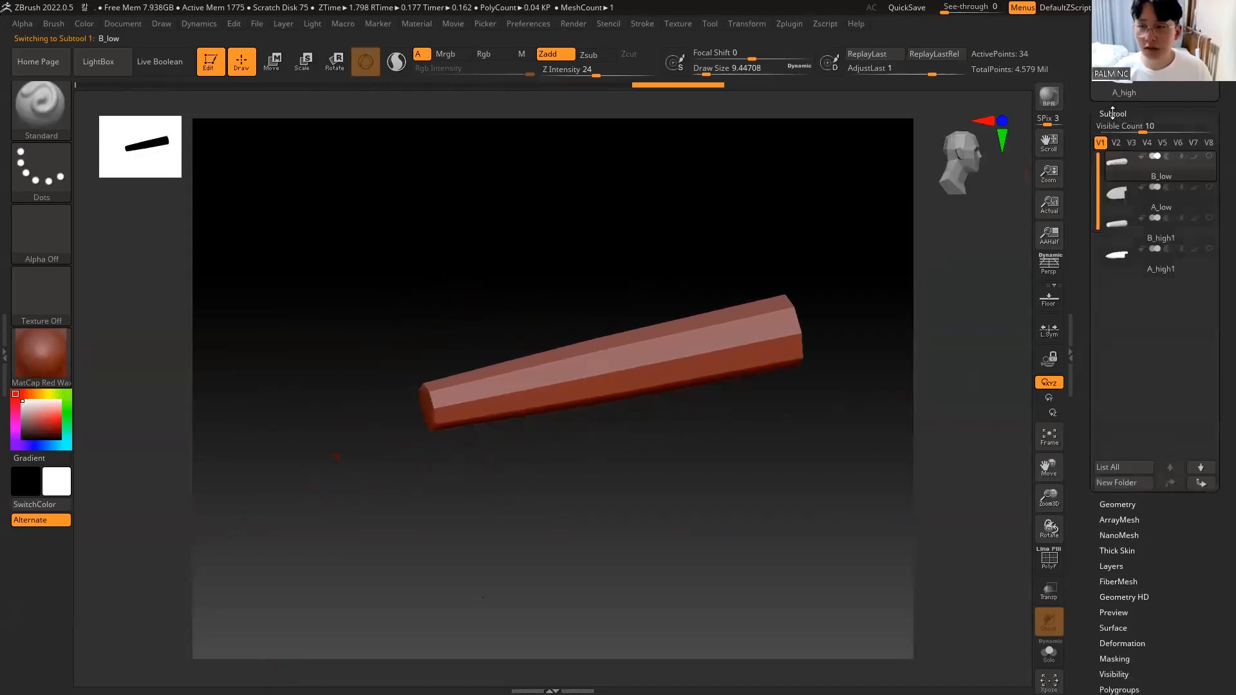
pyautogui.moveTo(1117, 170)
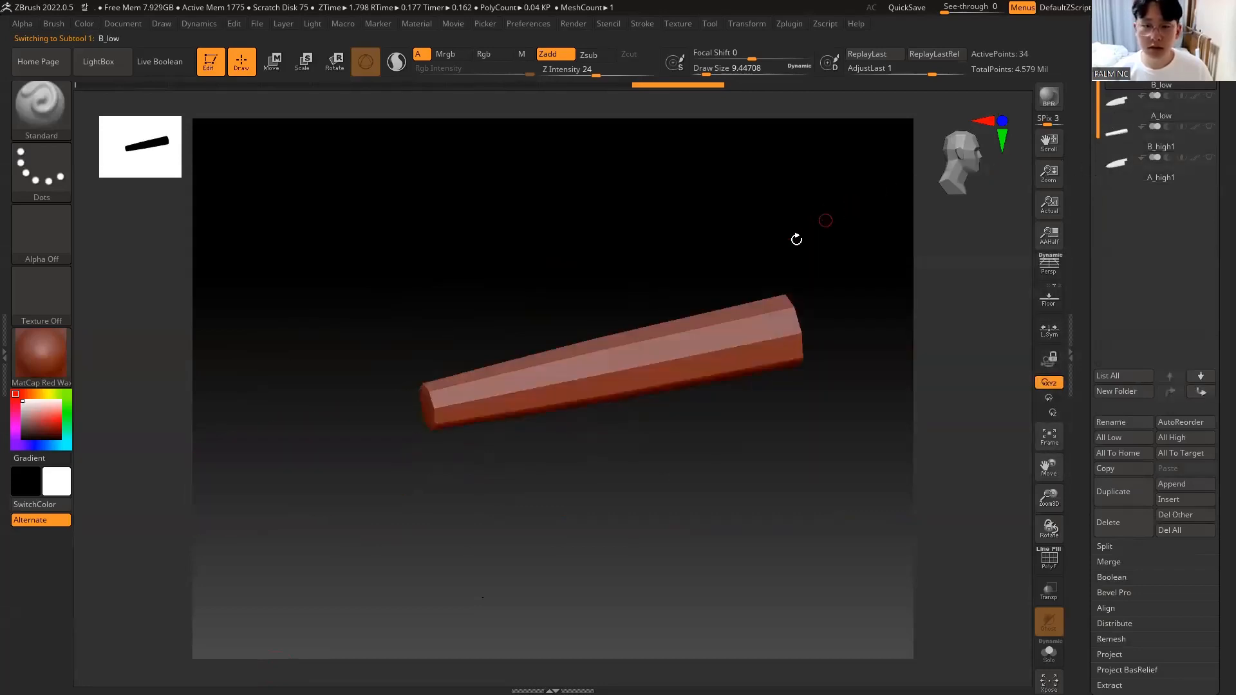
pyautogui.moveTo(842, 376); pyautogui.dragTo(817, 326)
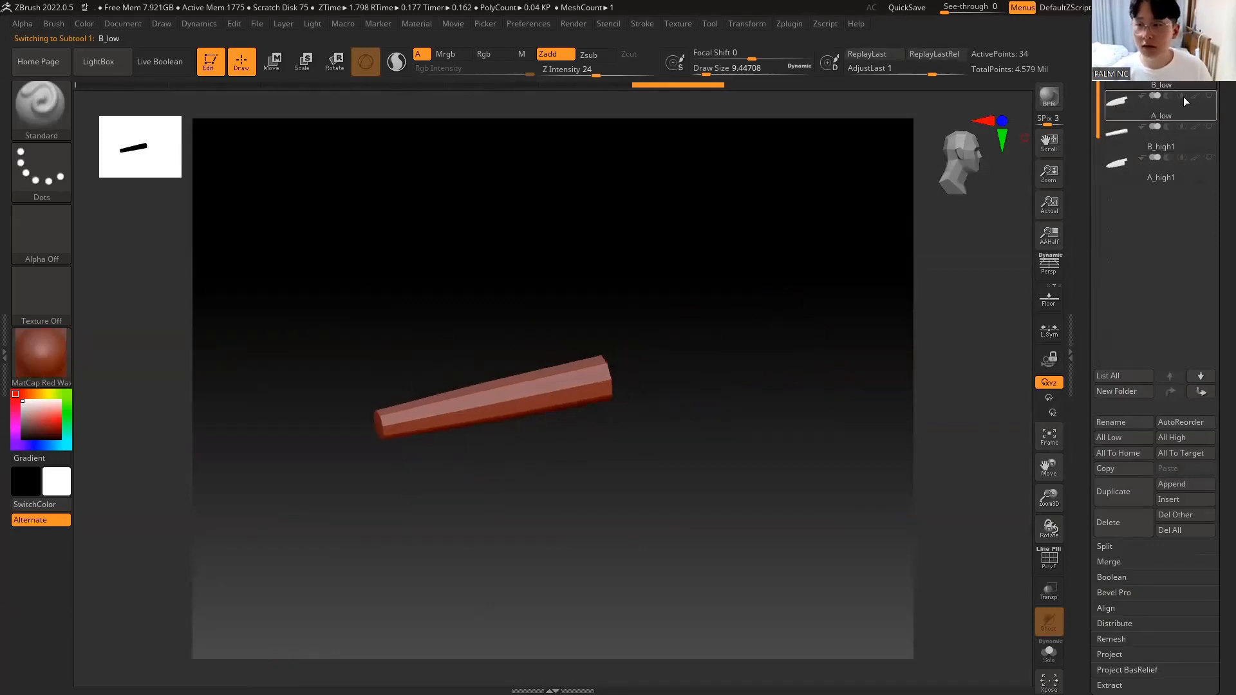
pyautogui.click(1127, 136)
pyautogui.moveTo(588, 307); pyautogui.dragTo(889, 215)
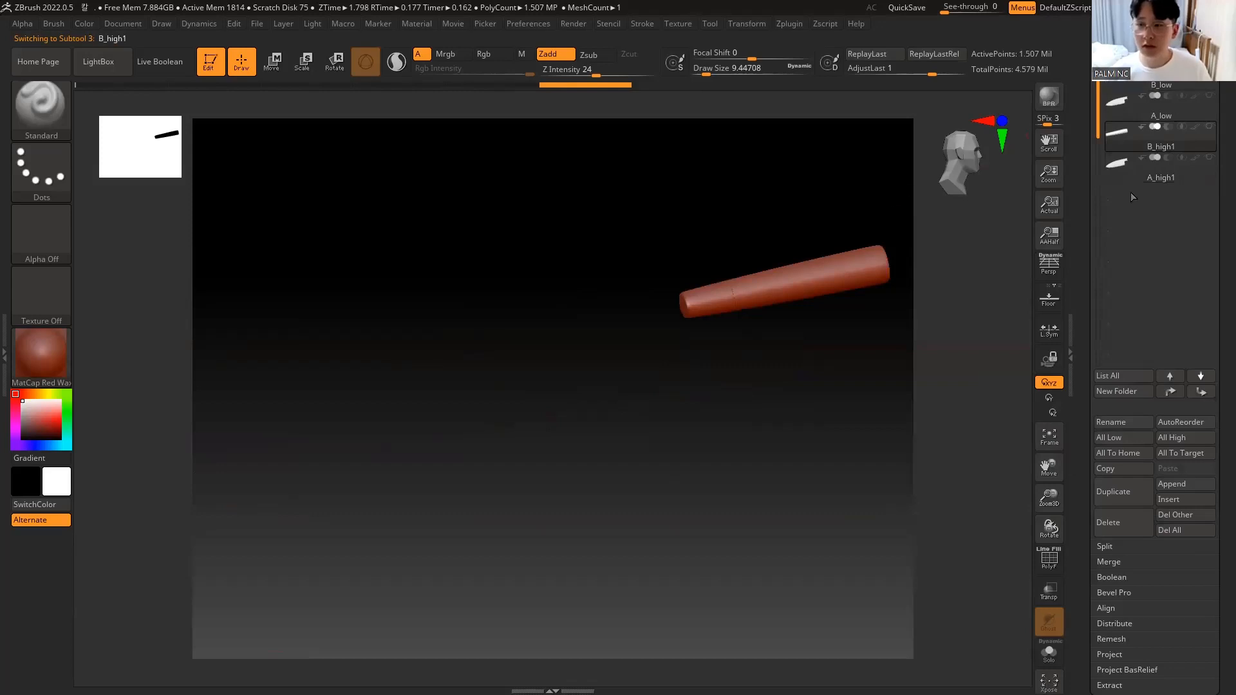
pyautogui.click(1132, 167)
pyautogui.press('f')
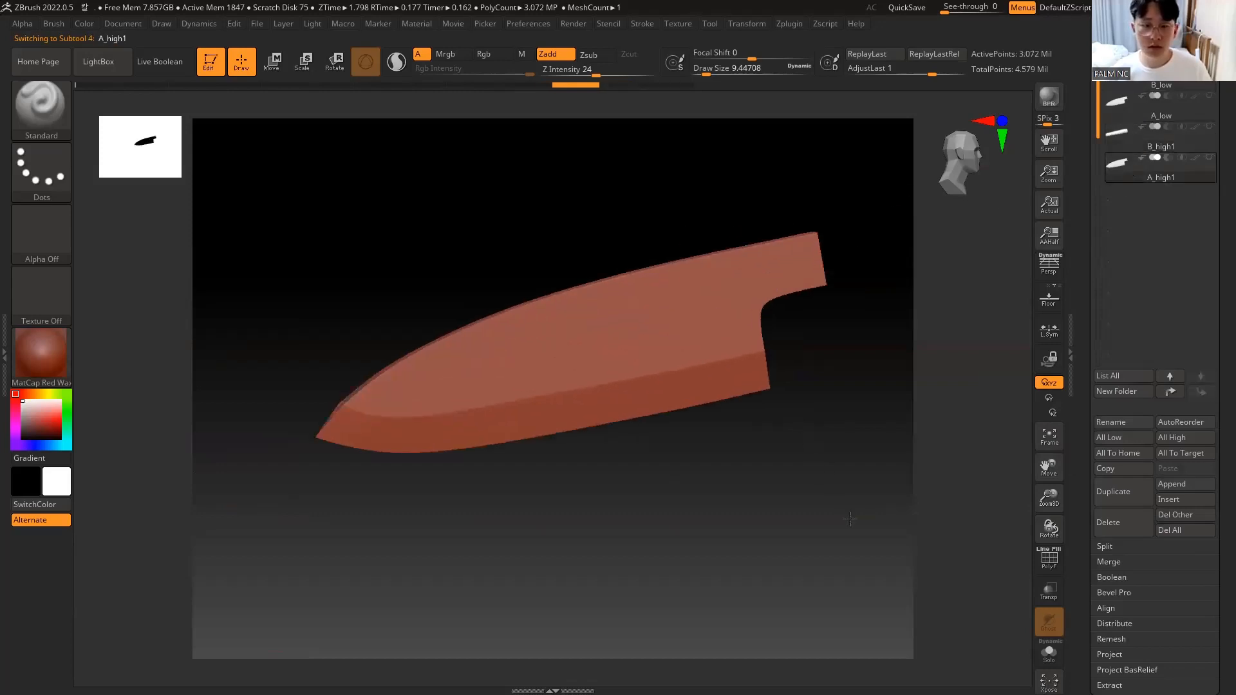
pyautogui.keyDown('alt'); pyautogui.moveTo(850, 519); pyautogui.dragTo(776, 485); pyautogui.keyUp('alt')
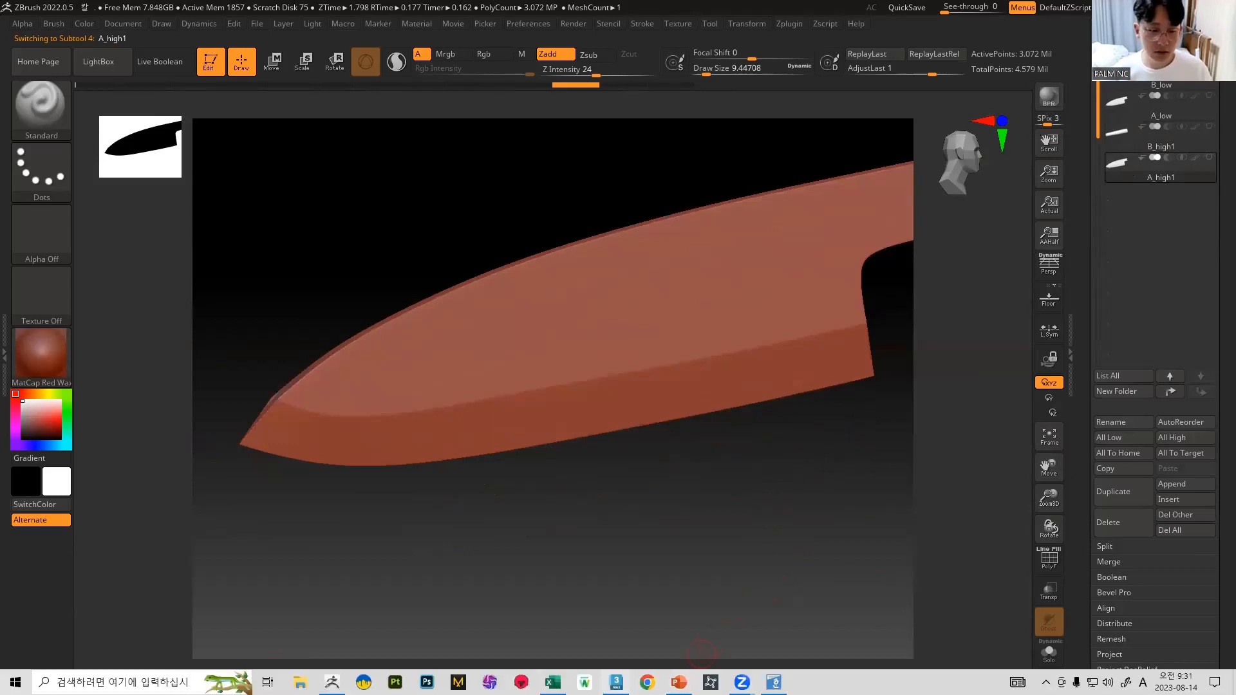
# Step: Switch to PowerPoint to examine the knife reference photo and return to ZBrush
pyautogui.press('super')
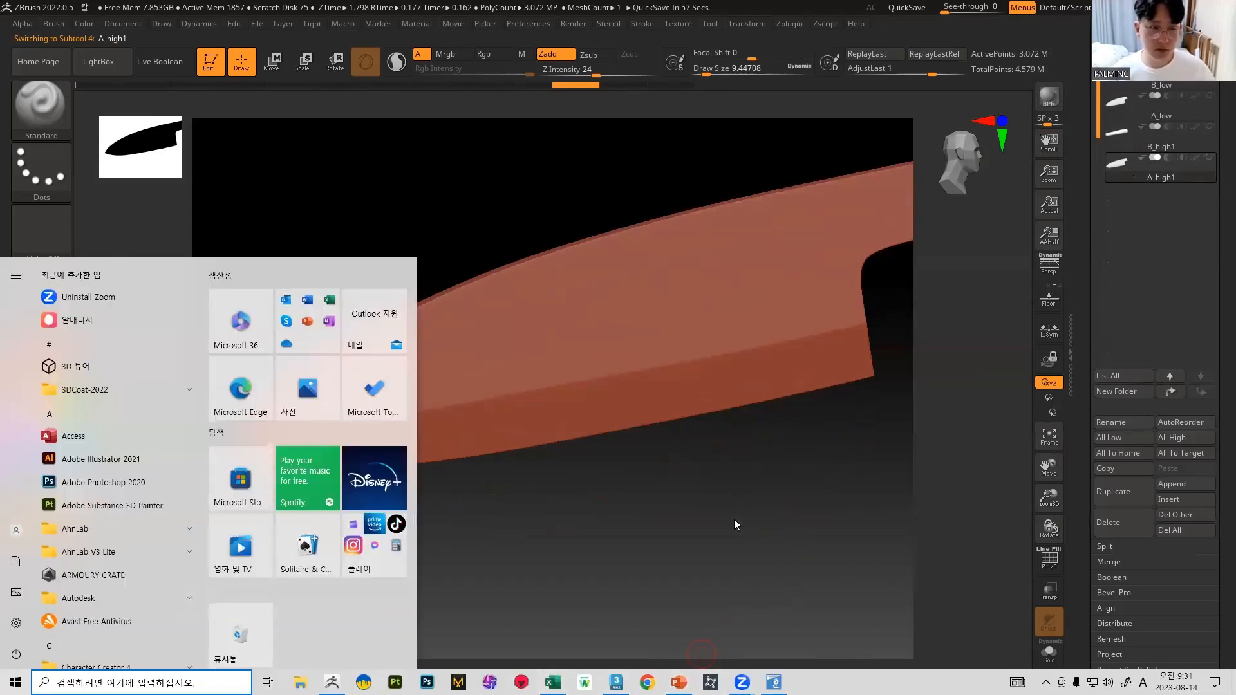
pyautogui.click(521, 465)
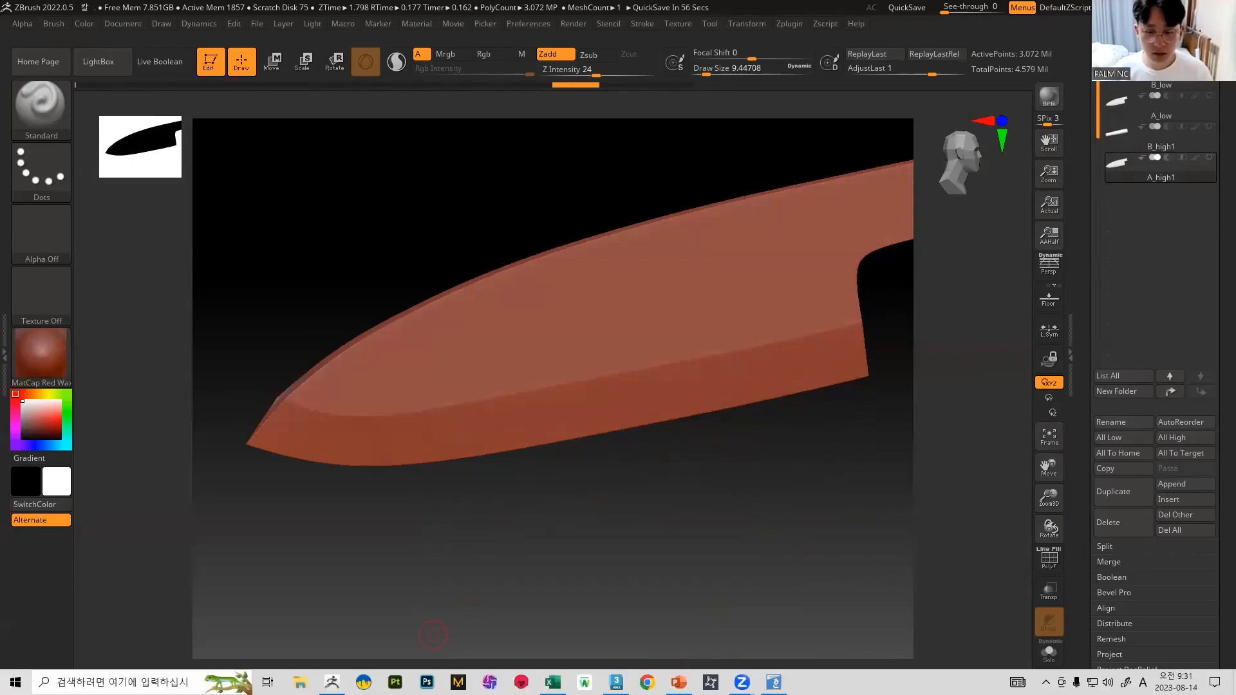
pyautogui.press('super')
pyautogui.click(678, 682)
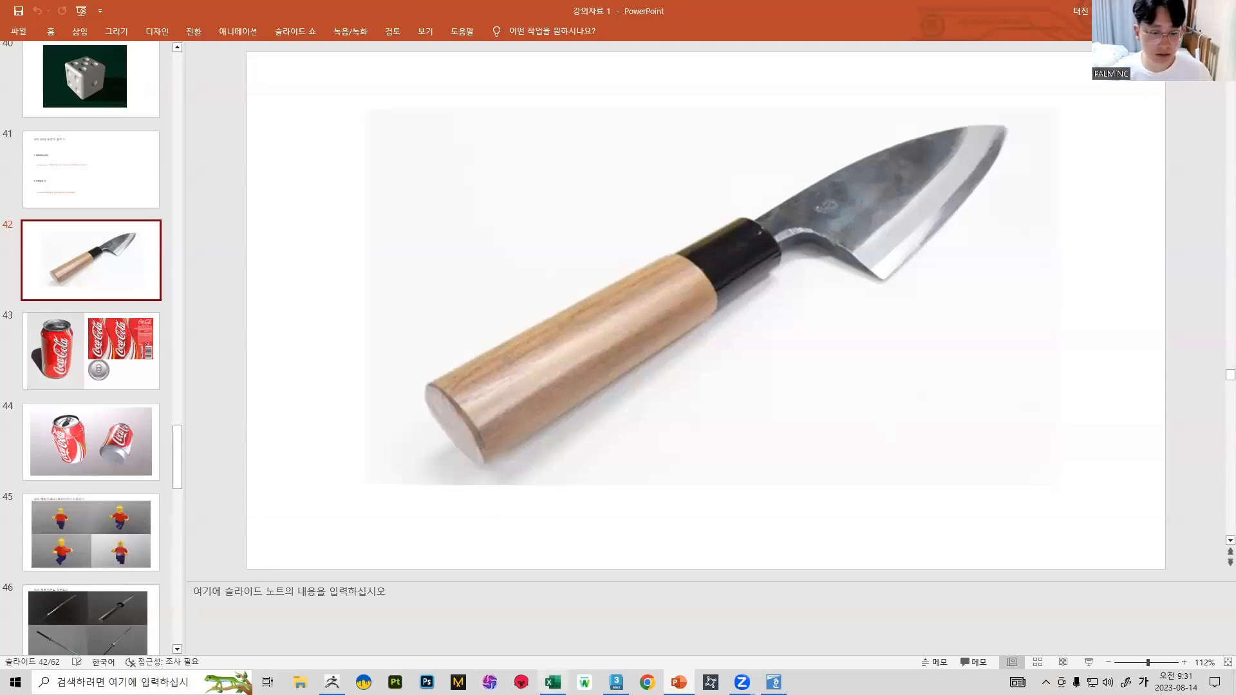
pyautogui.hotkey('alt', 'Tab')
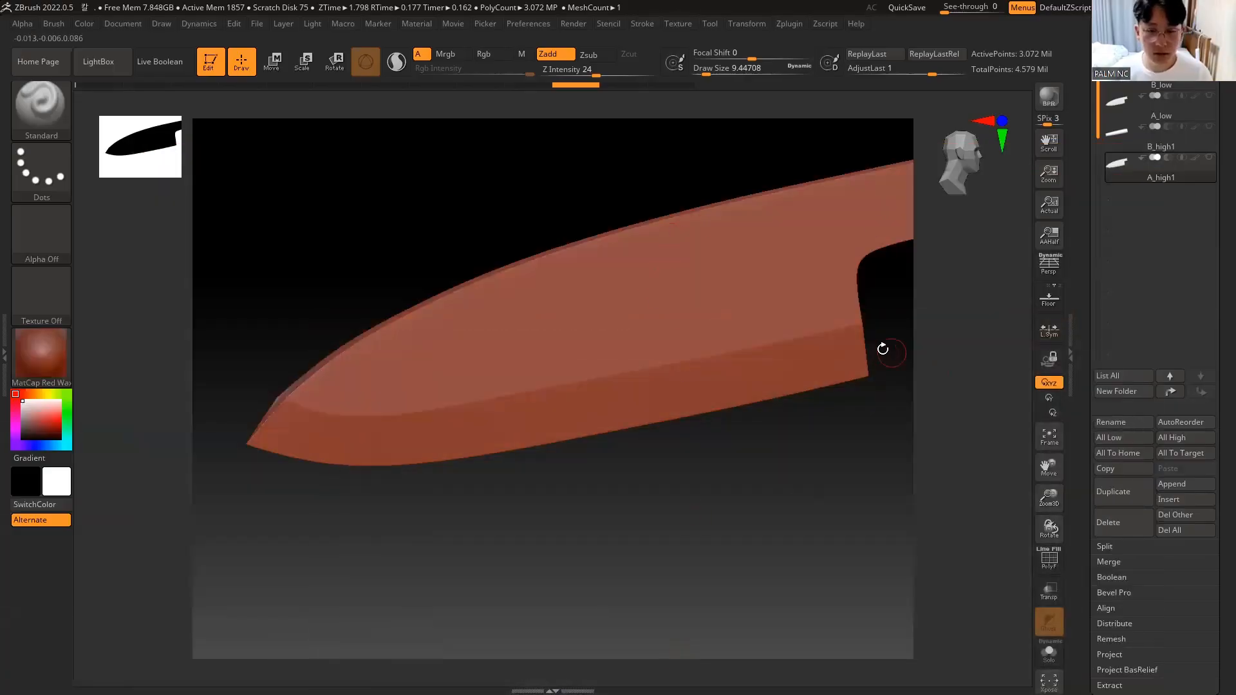
# Step: Select the ClayBuildup brush and set its draw size to 5.75148 for work on the notch at the blade's heel
pyautogui.moveTo(827, 508); pyautogui.dragTo(882, 508)
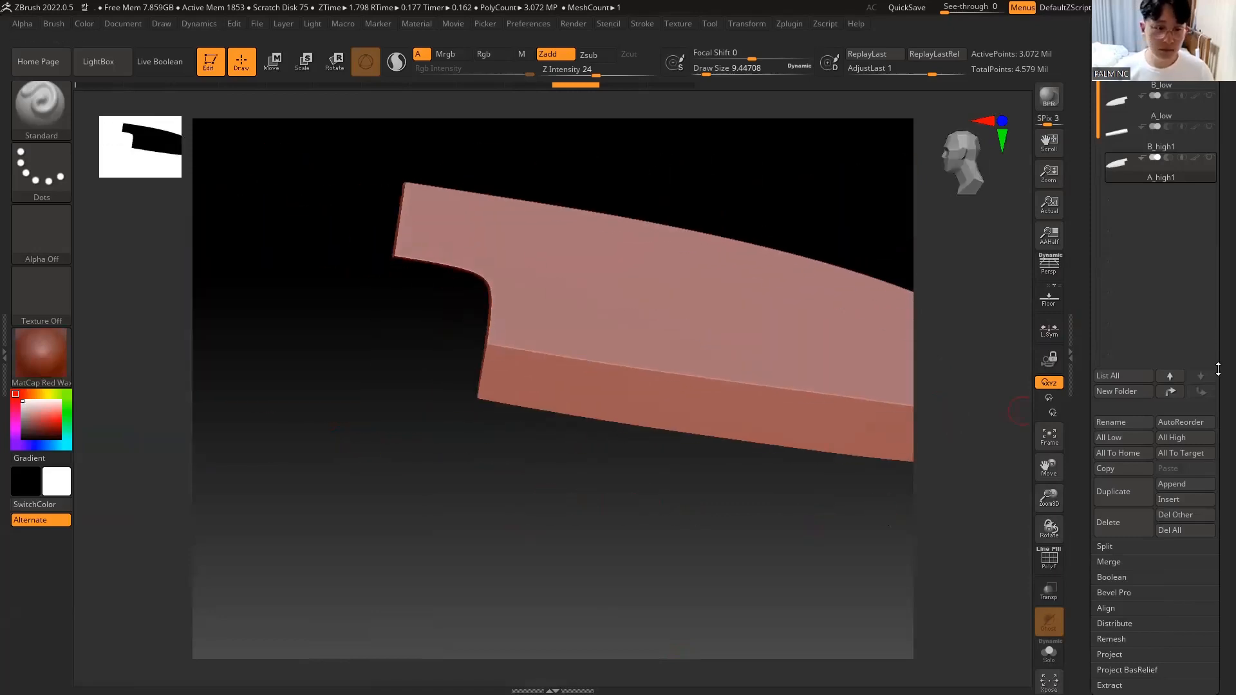
pyautogui.moveTo(519, 515); pyautogui.dragTo(392, 428)
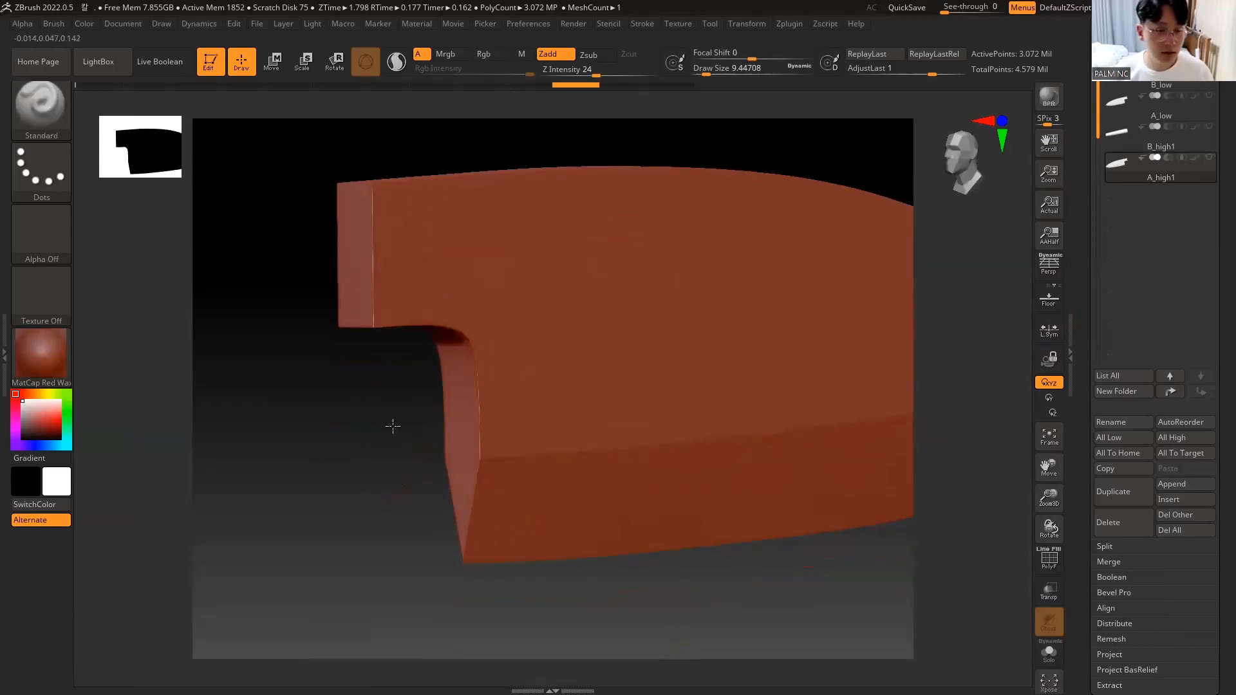
pyautogui.click(45, 110)
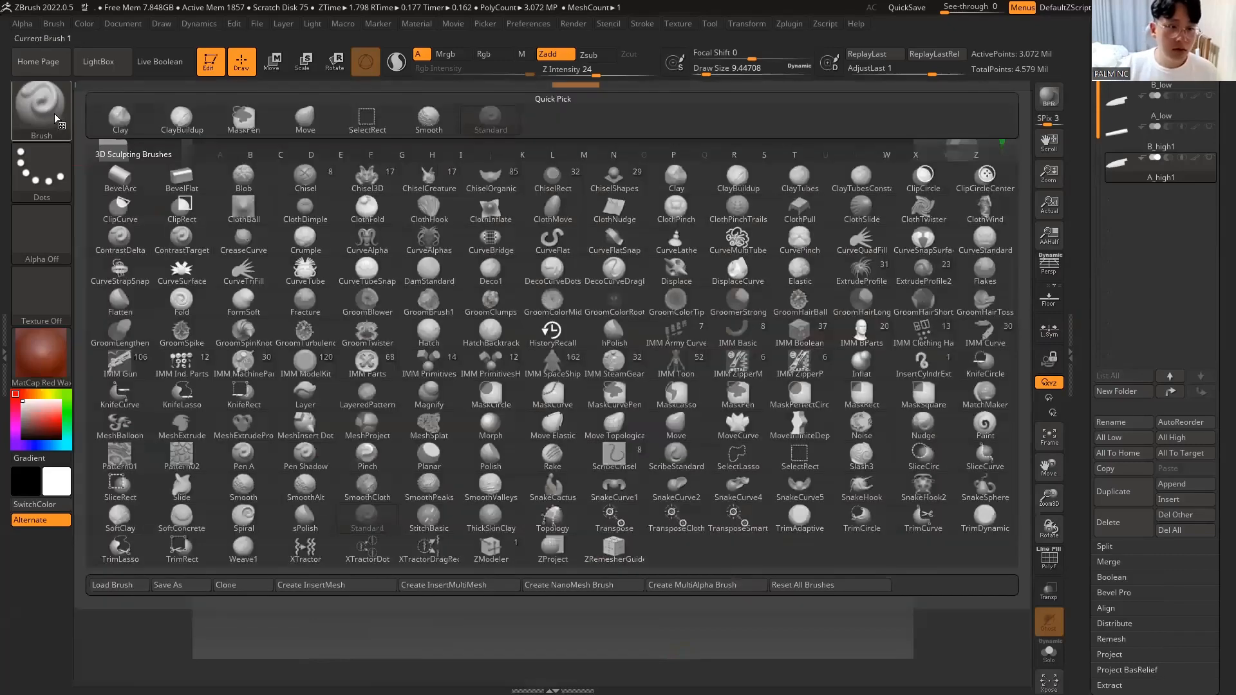
pyautogui.click(734, 184)
pyautogui.moveTo(419, 442); pyautogui.dragTo(497, 379)
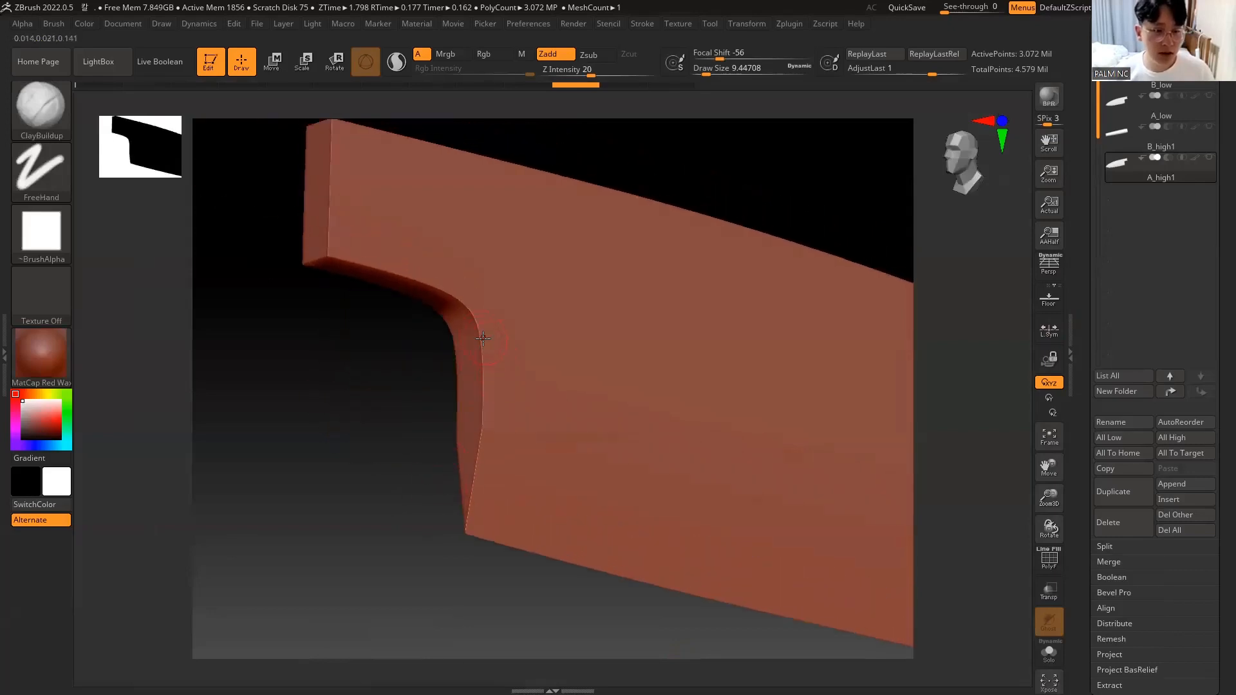
pyautogui.press('space')
pyautogui.moveTo(483, 339); pyautogui.dragTo(480, 339)
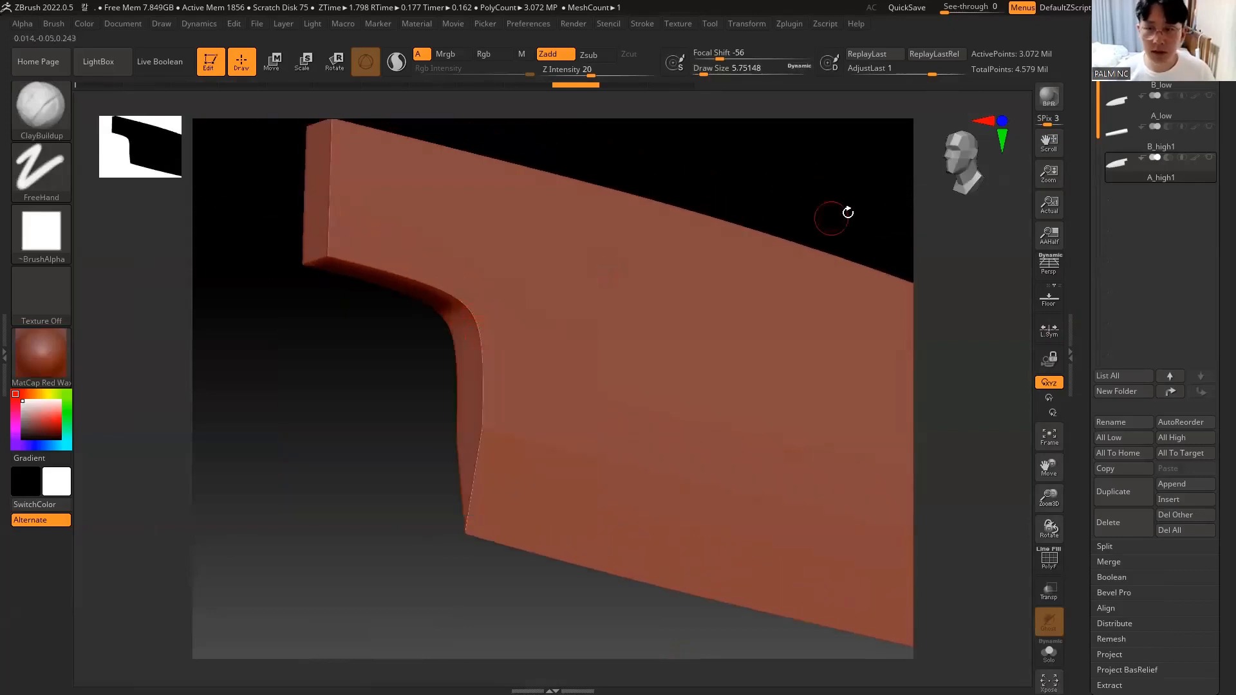
# Step: Reduce the draw size to 4.29964 for detailing the curved inner edge of the blade's notch
pyautogui.keyDown('alt'); pyautogui.moveTo(438, 380); pyautogui.dragTo(588, 339); pyautogui.keyUp('alt')
pyautogui.keyDown('alt'); pyautogui.moveTo(960, 309); pyautogui.dragTo(1218, 435); pyautogui.keyUp('alt')
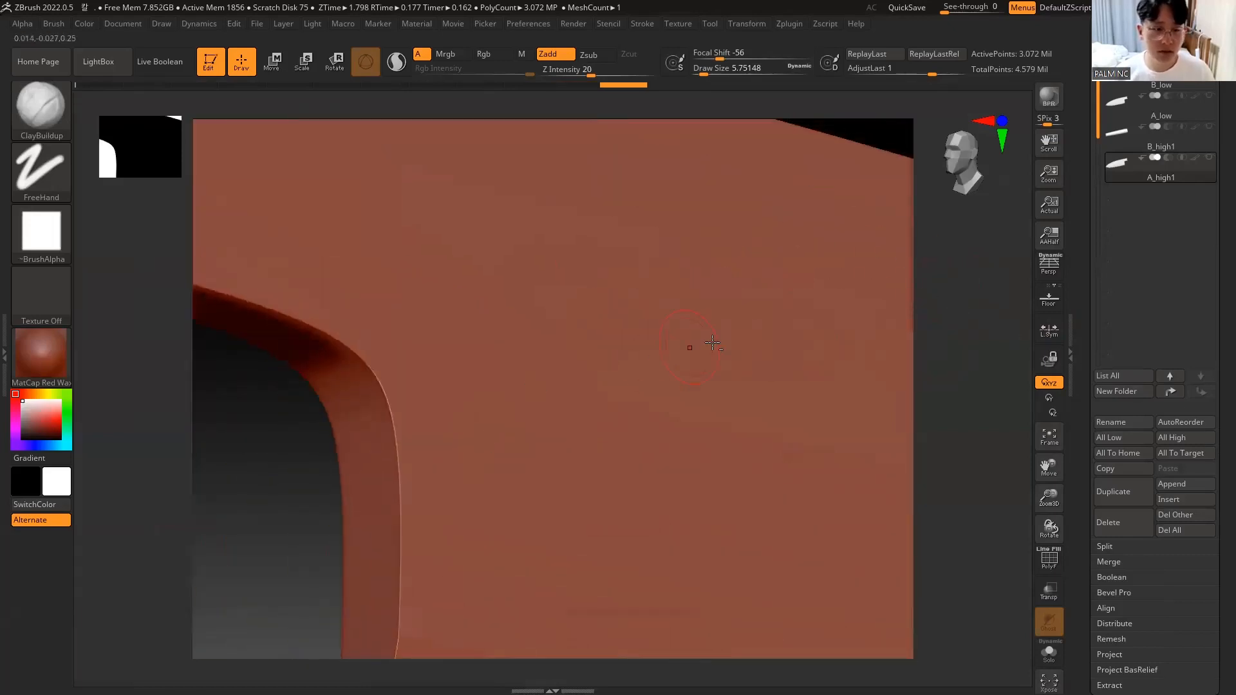
pyautogui.keyDown('alt'); pyautogui.moveTo(293, 452); pyautogui.dragTo(396, 428); pyautogui.keyUp('alt')
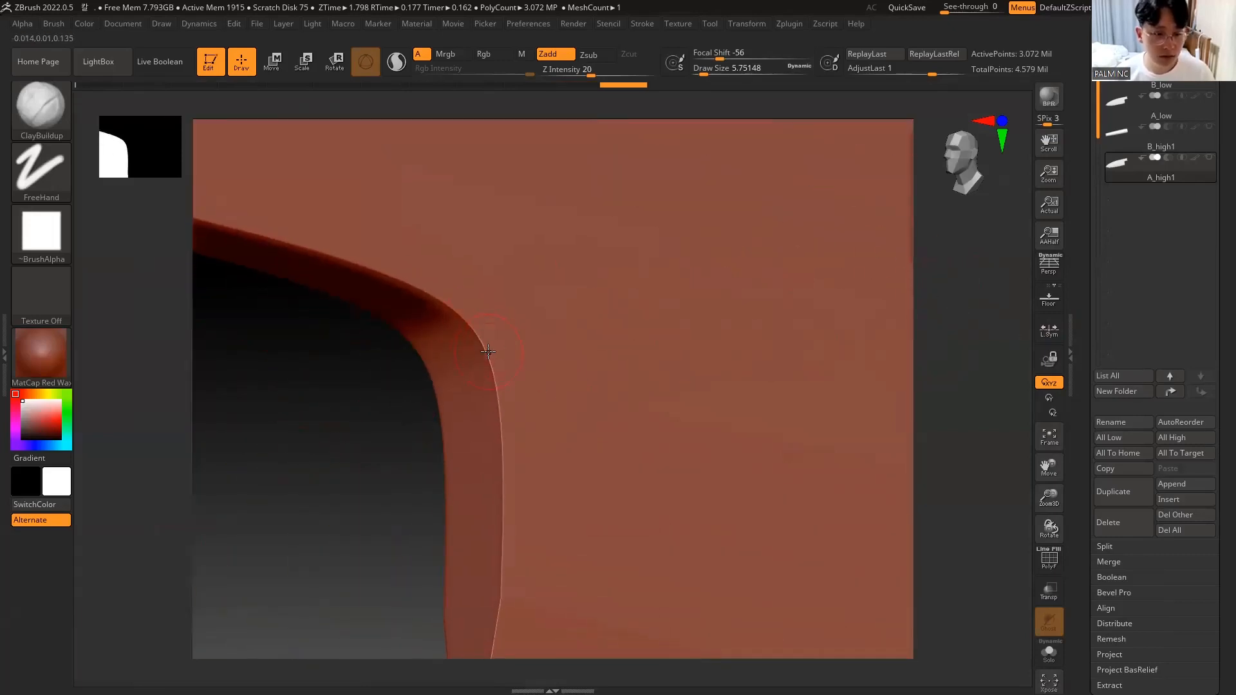
pyautogui.press('space')
pyautogui.moveTo(491, 352); pyautogui.dragTo(492, 347)
pyautogui.press('space')
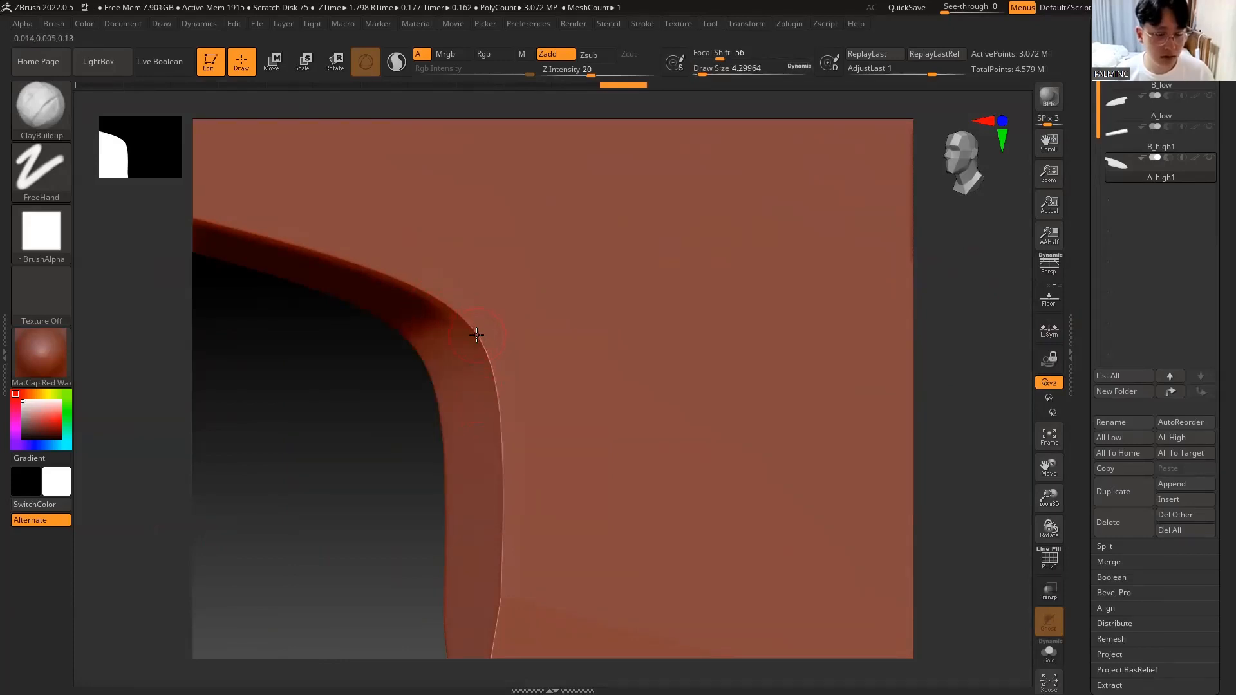
# Step: Try short ClayBuildup strokes on the notch's curved edge and the adjacent blade face, undoing each one
pyautogui.moveTo(488, 359)
pyautogui.mouseDown()
pyautogui.moveTo(484, 350)
pyautogui.moveTo(492, 393)
pyautogui.mouseUp()
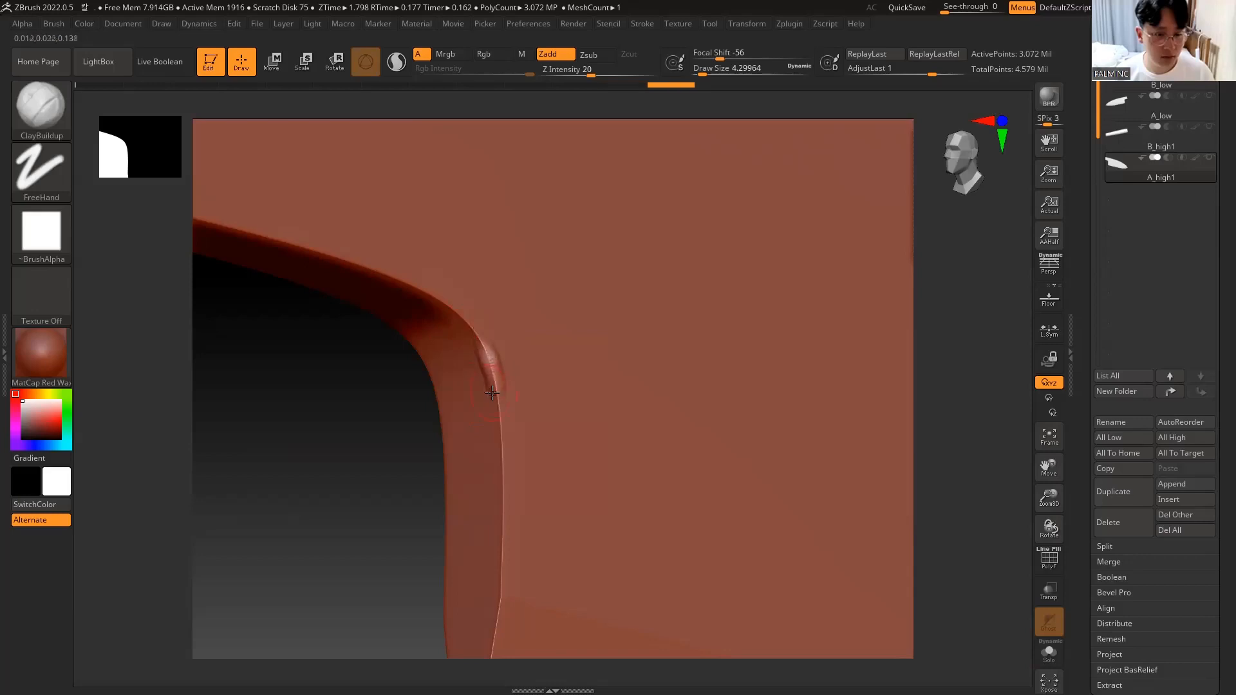
pyautogui.moveTo(413, 432)
pyautogui.mouseDown()
pyautogui.moveTo(380, 450)
pyautogui.moveTo(406, 419)
pyautogui.mouseUp()
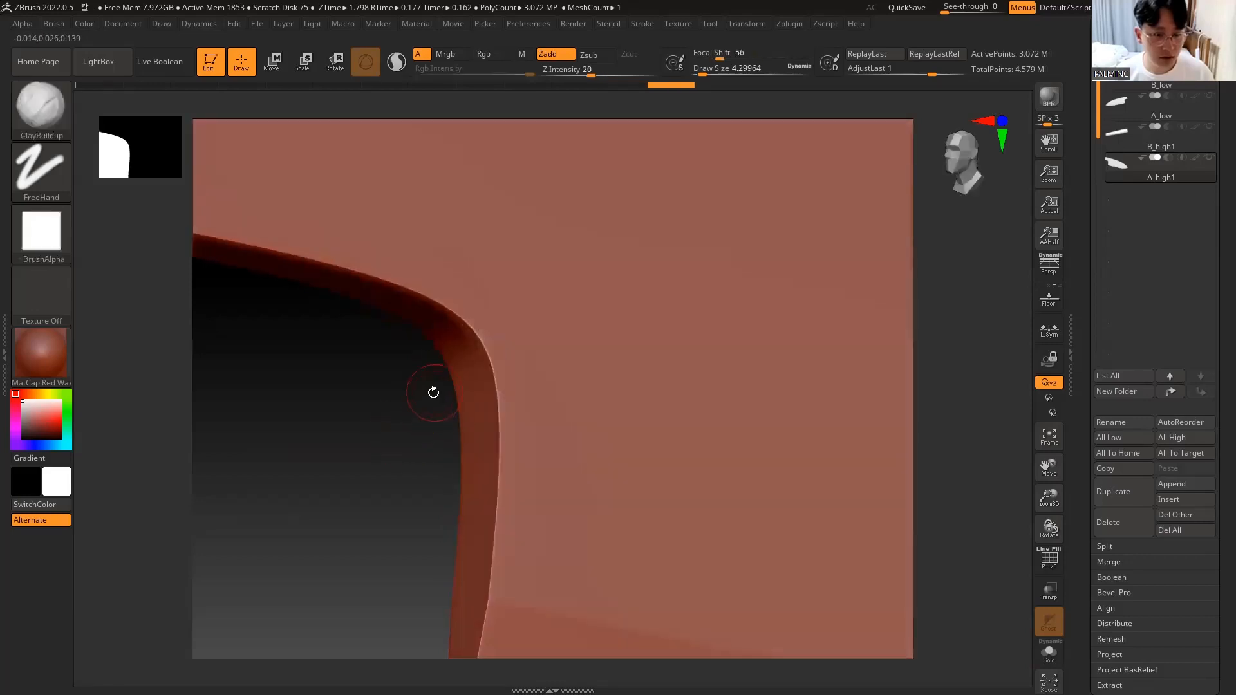
pyautogui.hotkey('ctrl', 'z')
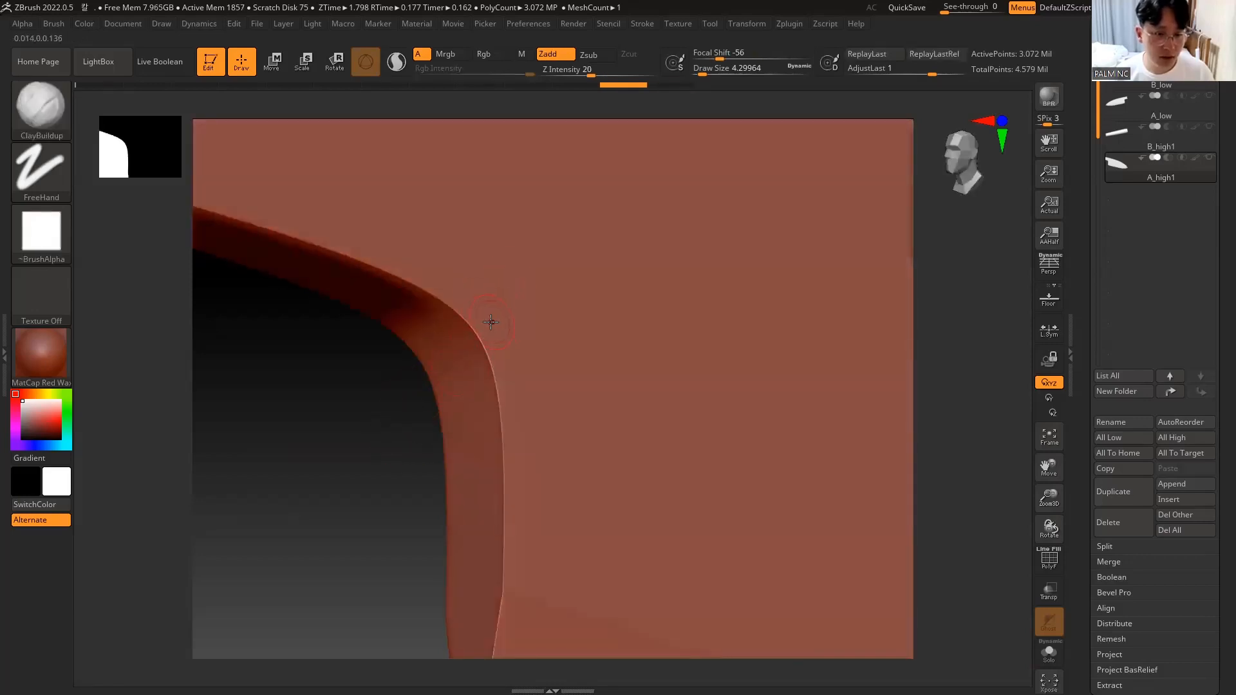
pyautogui.moveTo(488, 338)
pyautogui.mouseDown()
pyautogui.moveTo(513, 379)
pyautogui.moveTo(533, 386)
pyautogui.mouseUp()
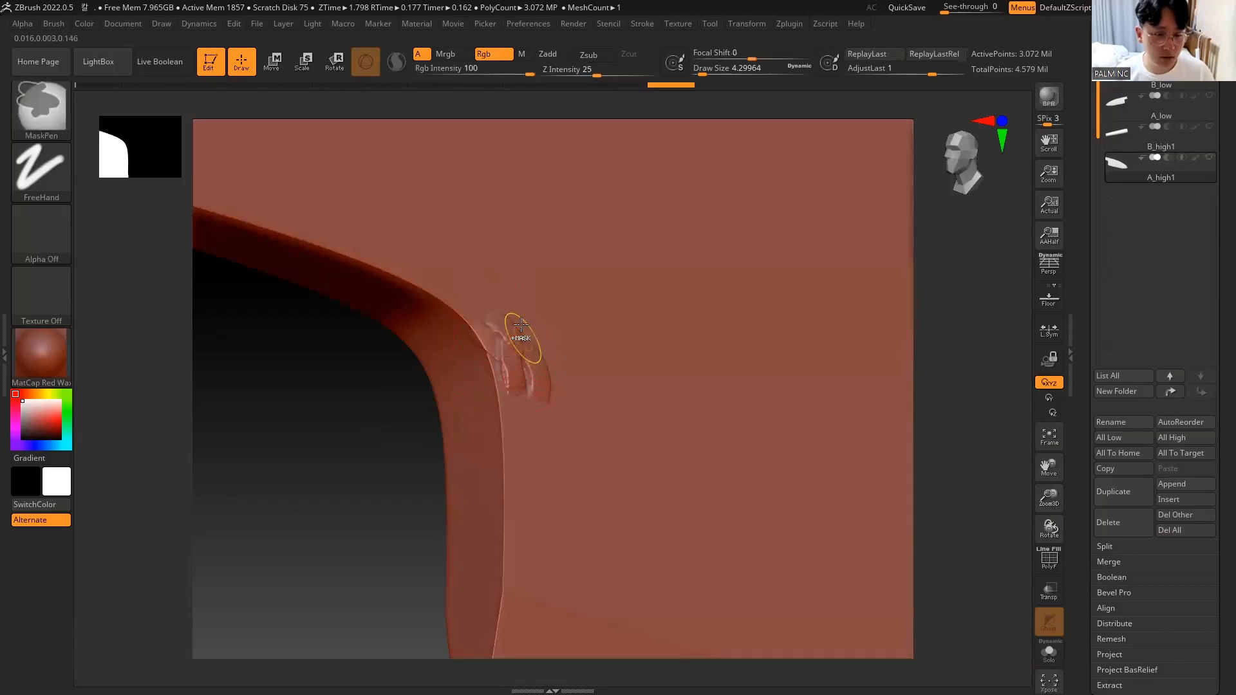
pyautogui.hotkey('ctrl', 'z')
pyautogui.moveTo(502, 308); pyautogui.dragTo(547, 400)
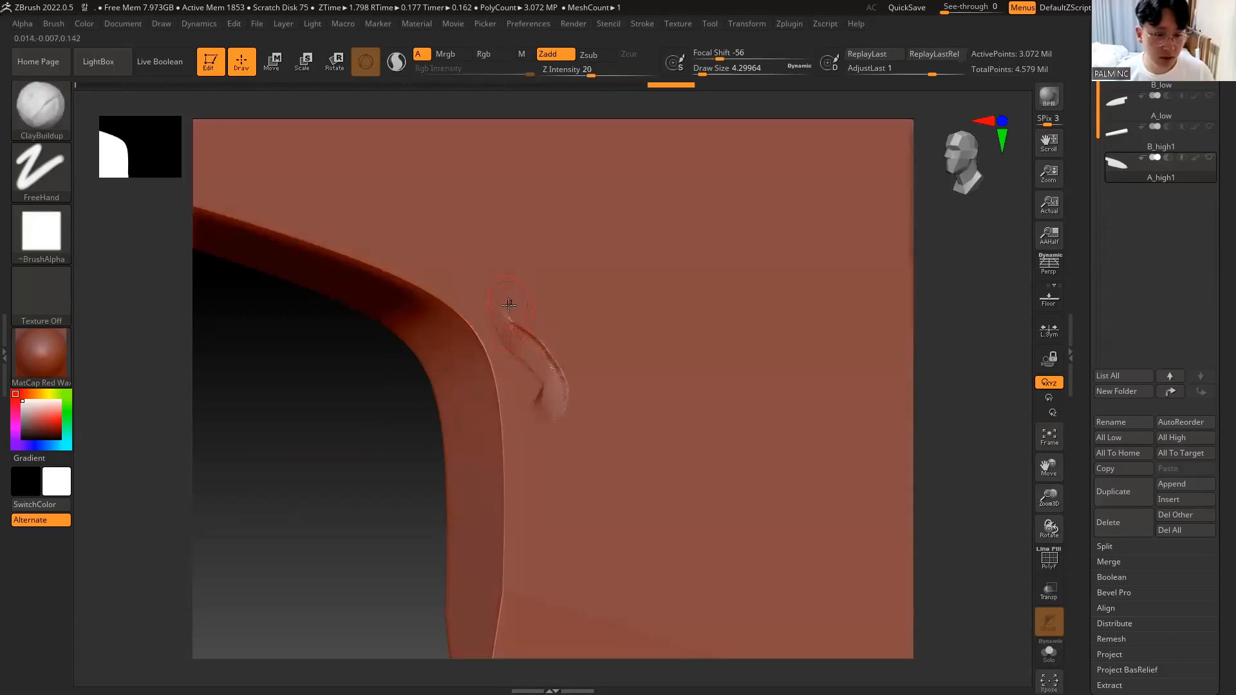
pyautogui.hotkey('ctrl', 'z')
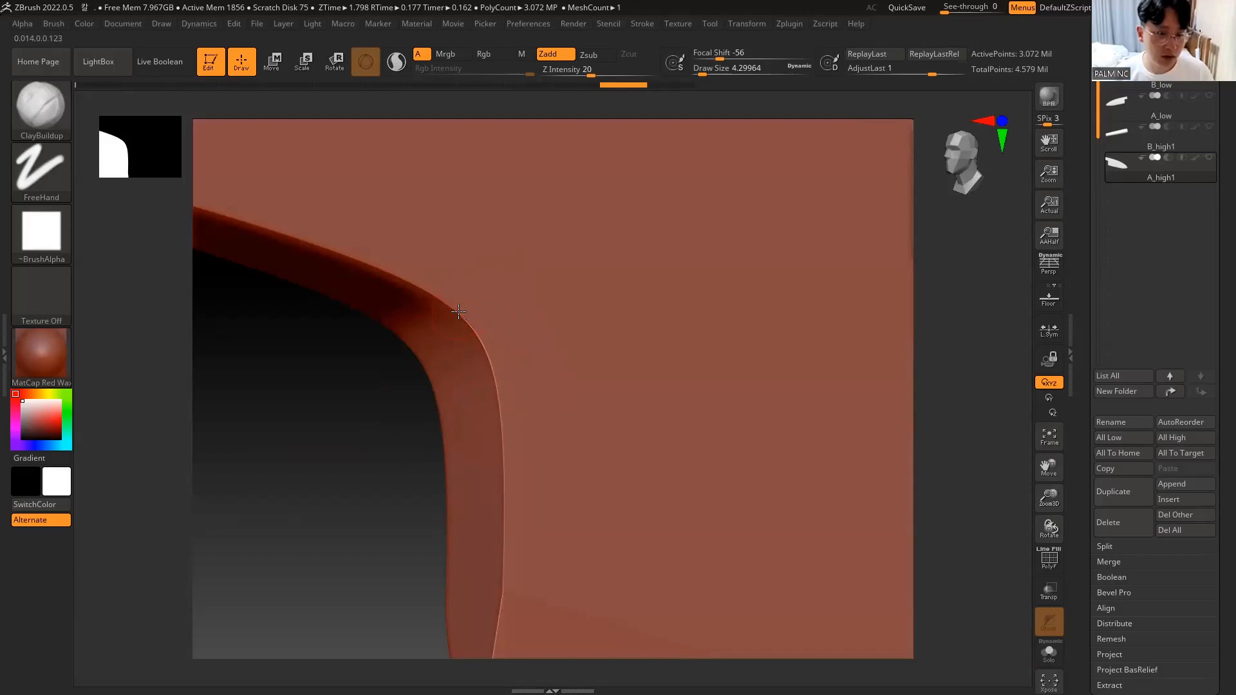
# Step: Add a ClayBuildup stroke along the notch's curved edge and smooth it with the draw size set to 2.18787
pyautogui.moveTo(482, 339); pyautogui.dragTo(500, 424)
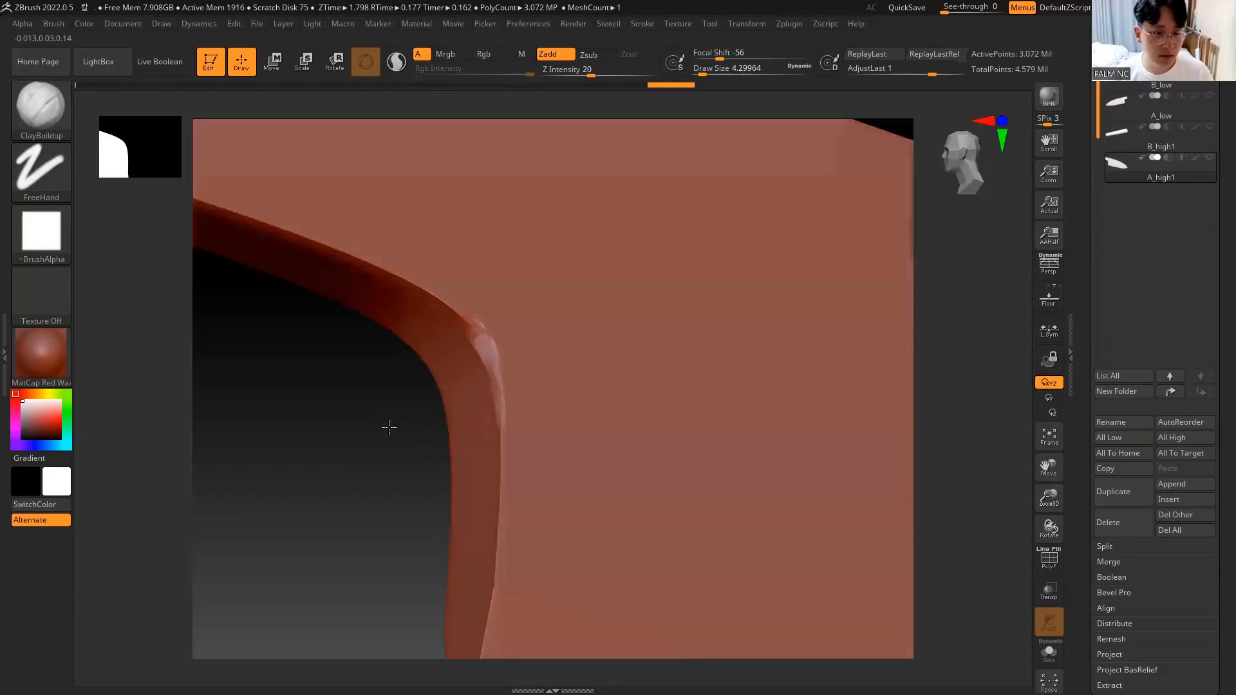
pyautogui.moveTo(389, 427); pyautogui.dragTo(414, 386)
pyautogui.press('space')
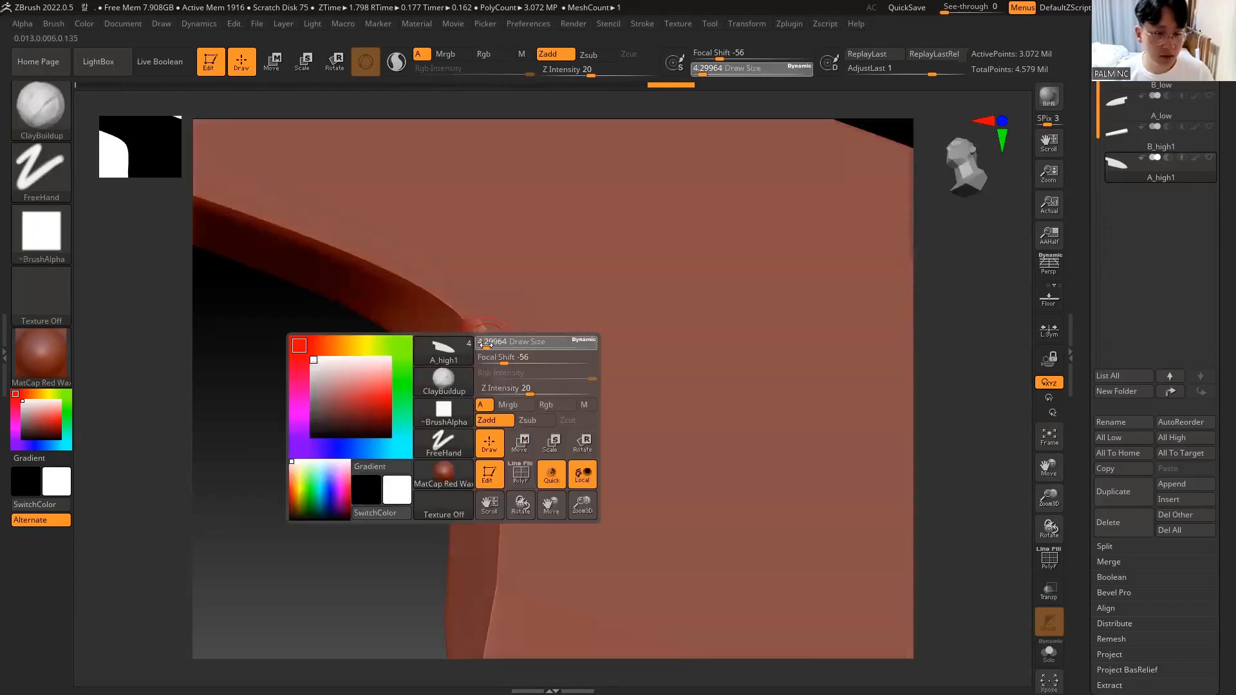
pyautogui.moveTo(484, 346); pyautogui.dragTo(478, 342)
pyautogui.press('shift')
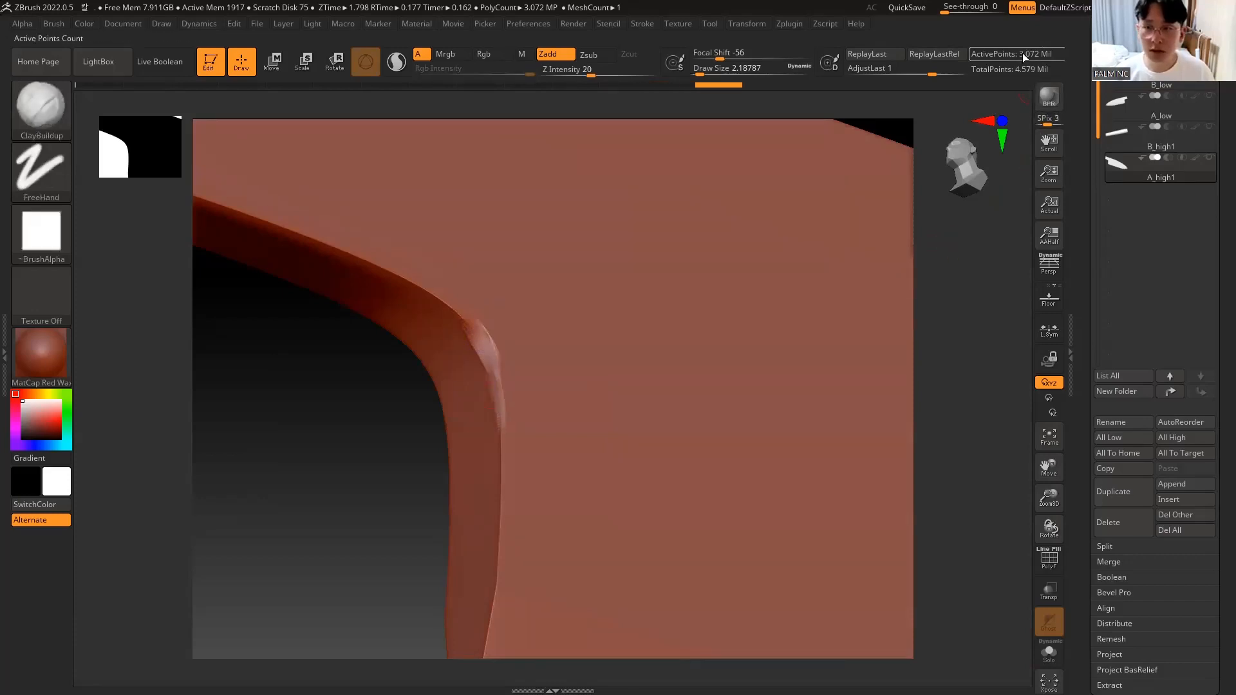
pyautogui.press('shift')
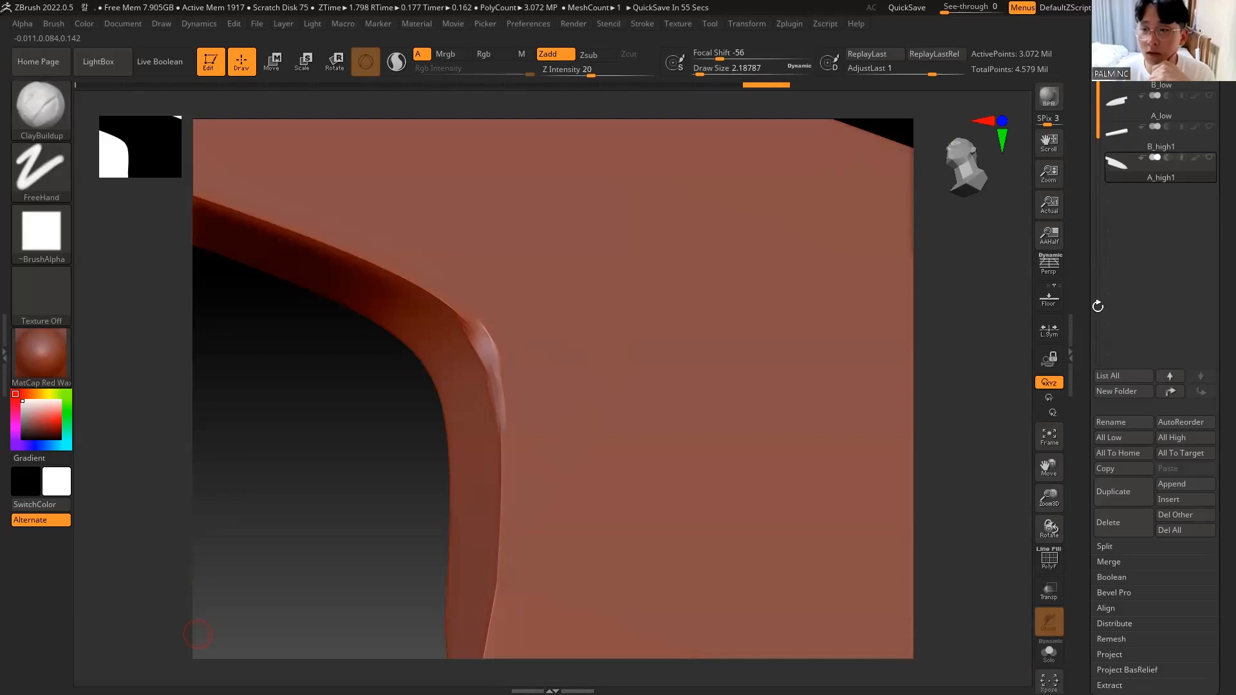
# Step: Lower the high-poly blade's subdivision level to 3 in its geometry settings
pyautogui.moveTo(966, 411); pyautogui.dragTo(962, 409)
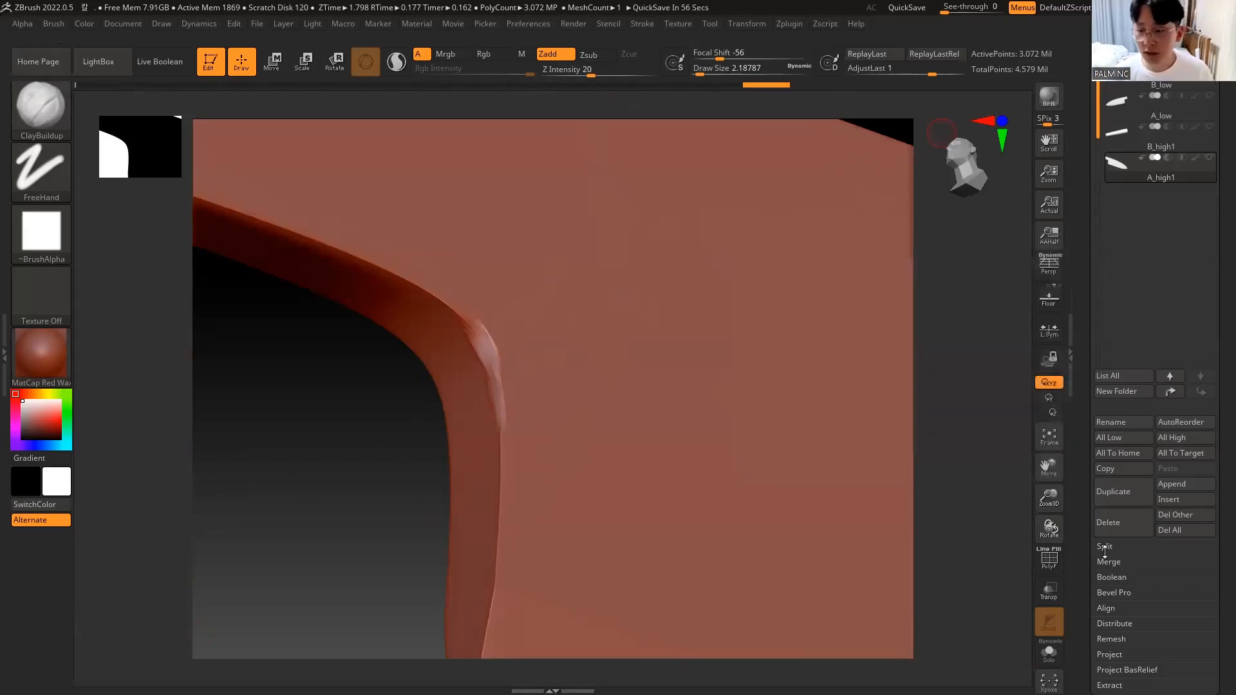
pyautogui.scroll(-5, 1117, 471)
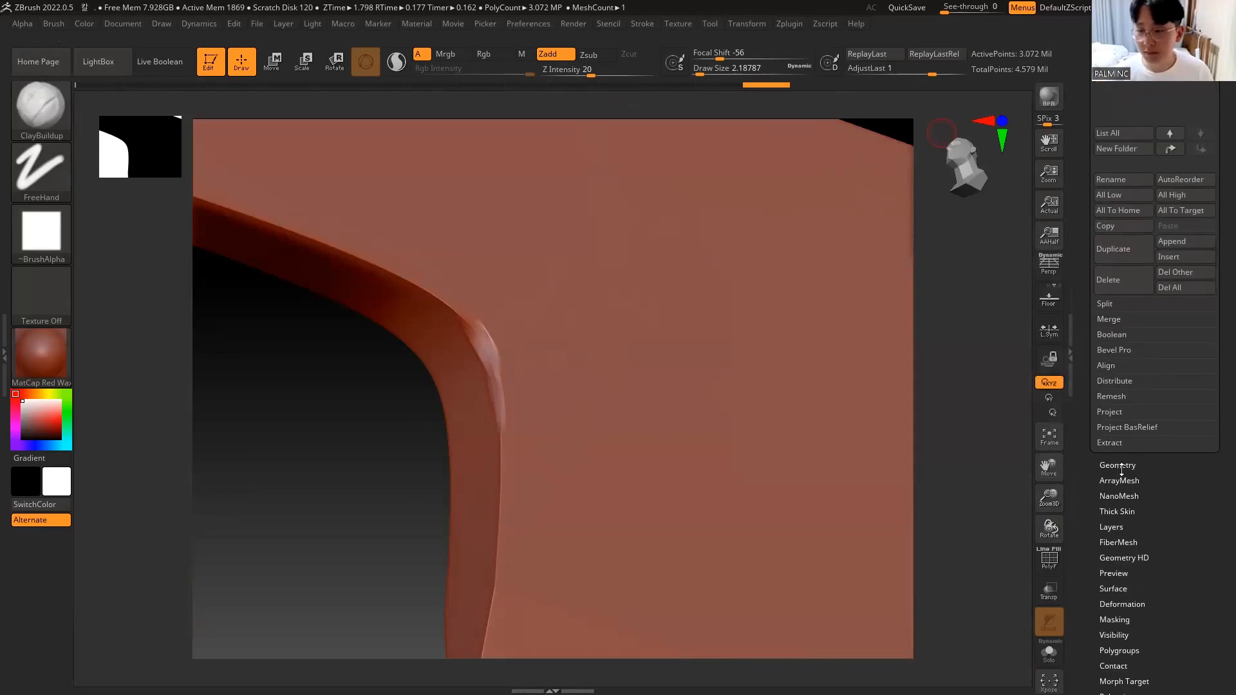
pyautogui.click(1120, 467)
pyautogui.scroll(3, 1090, 377)
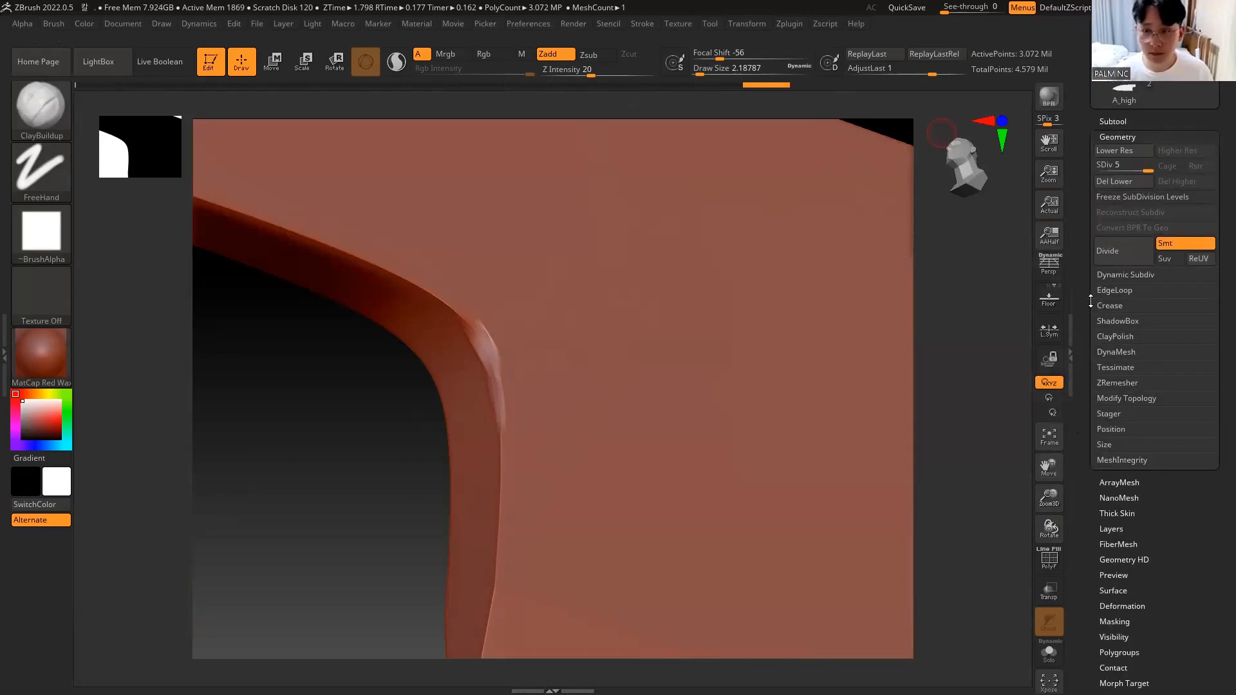
pyautogui.moveTo(1148, 171); pyautogui.dragTo(1123, 169)
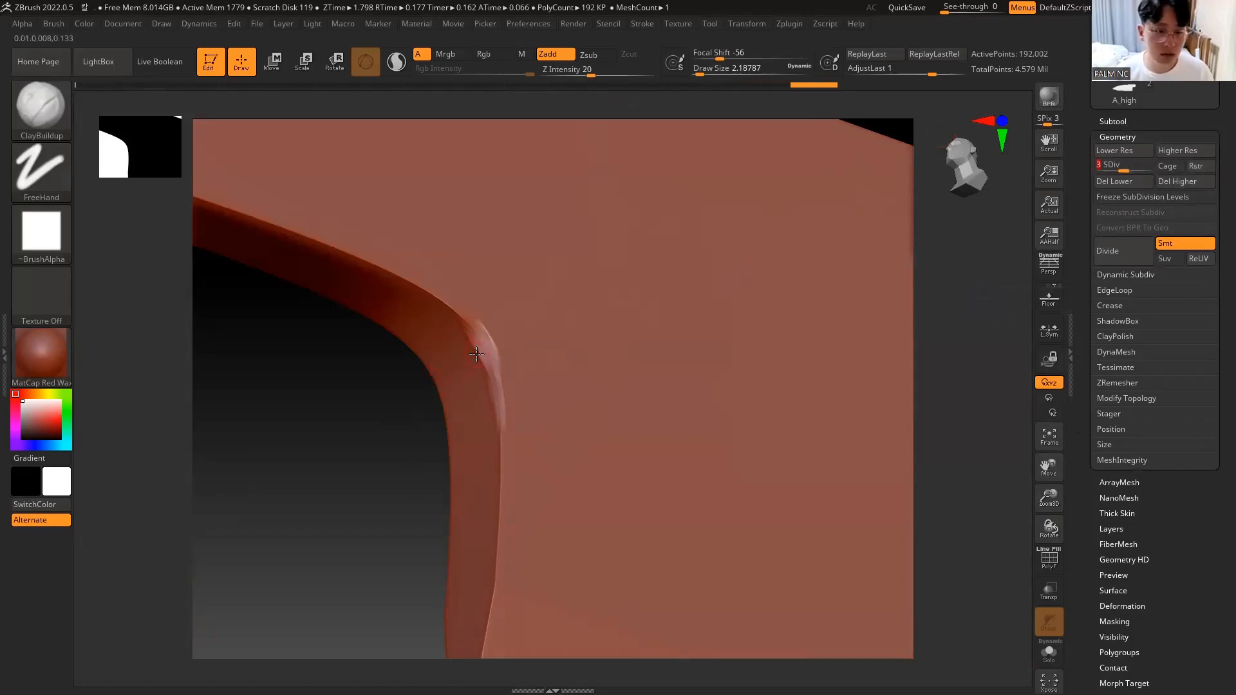
# Step: Set the ClayBuildup brush's Z intensity to 40 for stronger strokes on the notch's edge
pyautogui.press('shift')
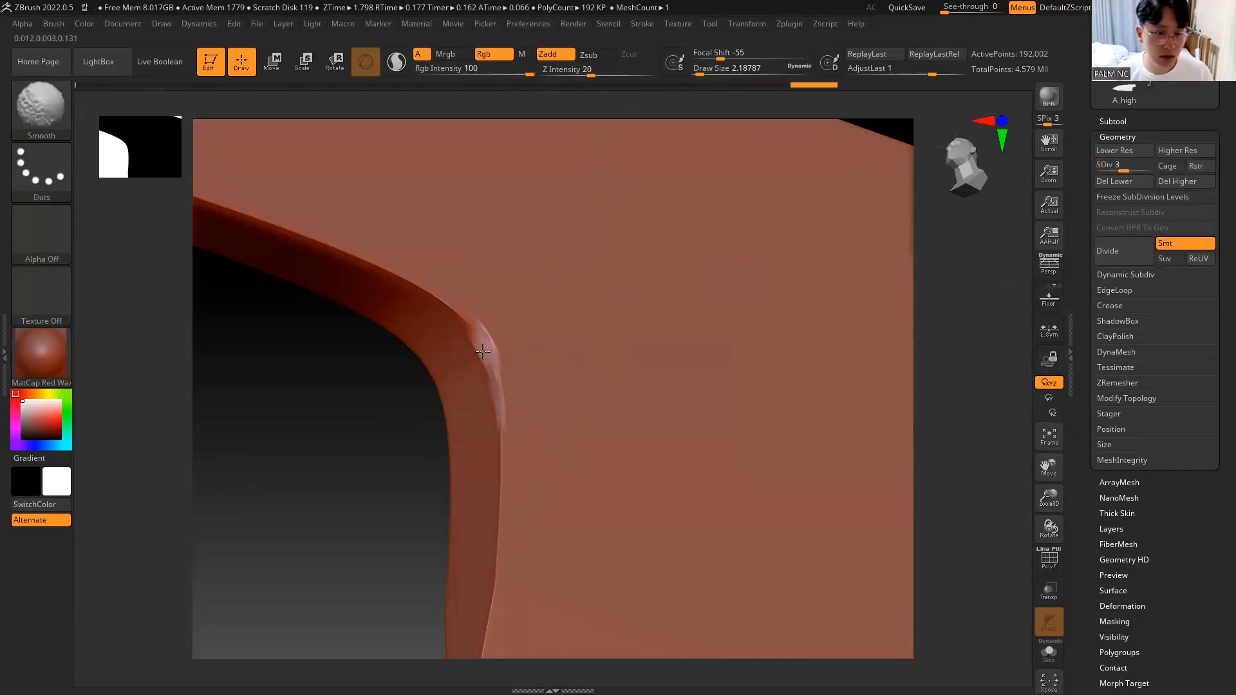
pyautogui.press('shift')
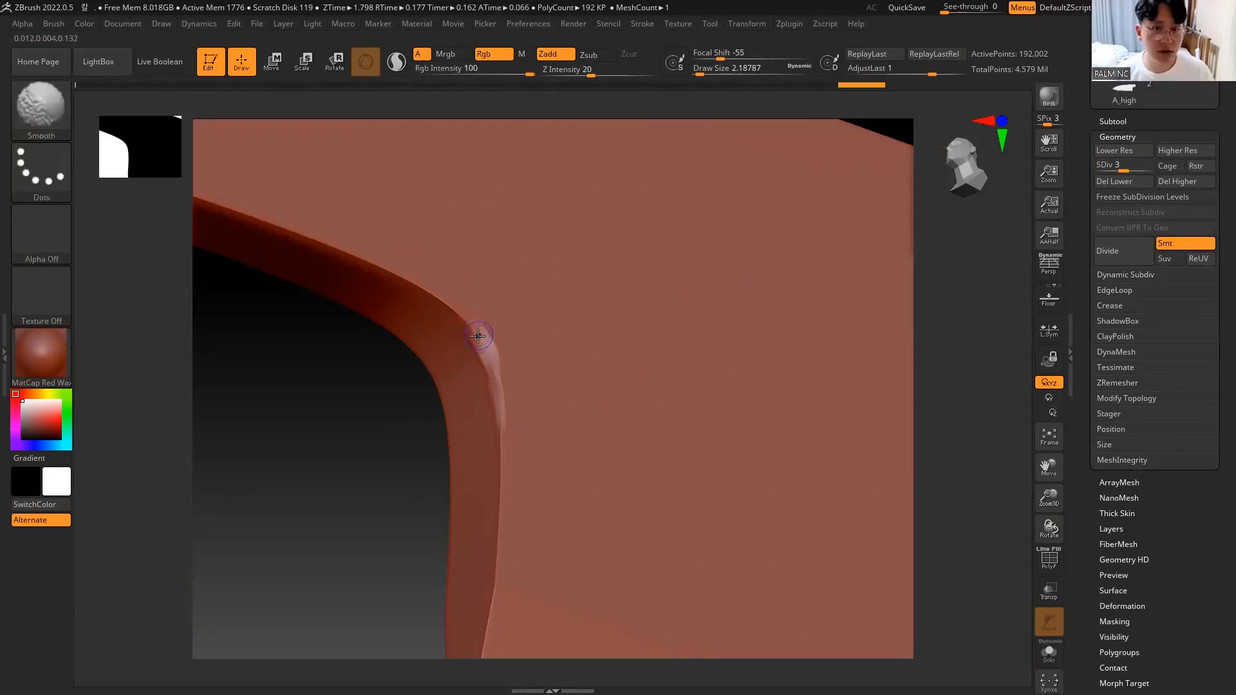
pyautogui.press('space')
pyautogui.moveTo(518, 374); pyautogui.dragTo(535, 374)
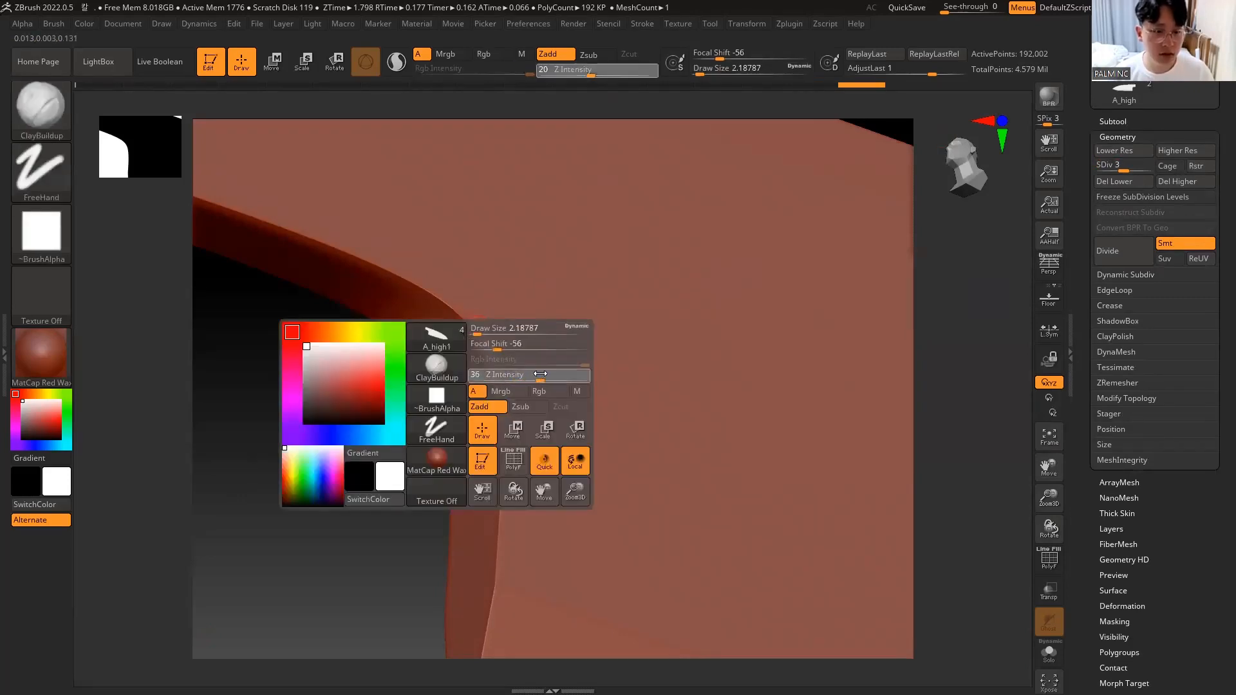
# Step: Try a long ClayBuildup stroke down the notch's curved edge, then undo the recent strokes there
pyautogui.moveTo(472, 325)
pyautogui.mouseDown()
pyautogui.moveTo(501, 429)
pyautogui.moveTo(501, 525)
pyautogui.mouseUp()
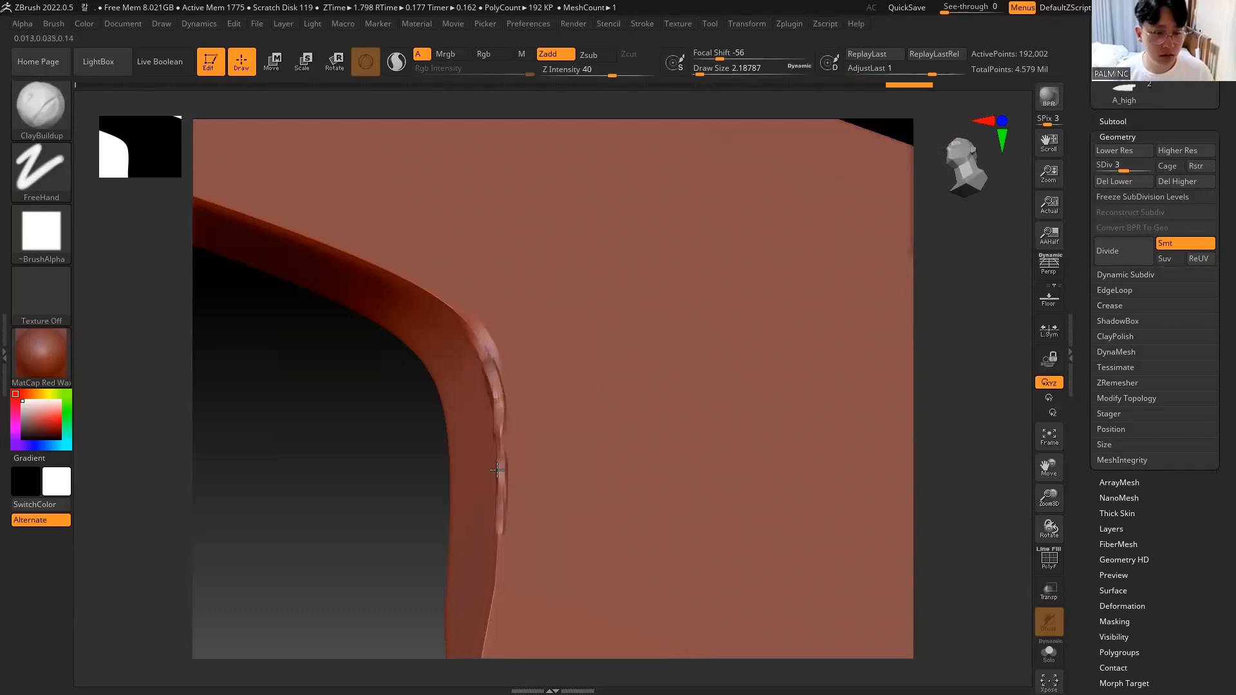
pyautogui.hotkey('ctrl', 'z')
pyautogui.hotkey('ctrl', 'z')
pyautogui.hotkey('ctrl', 'z')
# Step: Smooth the bend of the notch's edge and build up the stretch just below it with a short ClayBuildup stroke
pyautogui.press('shift')
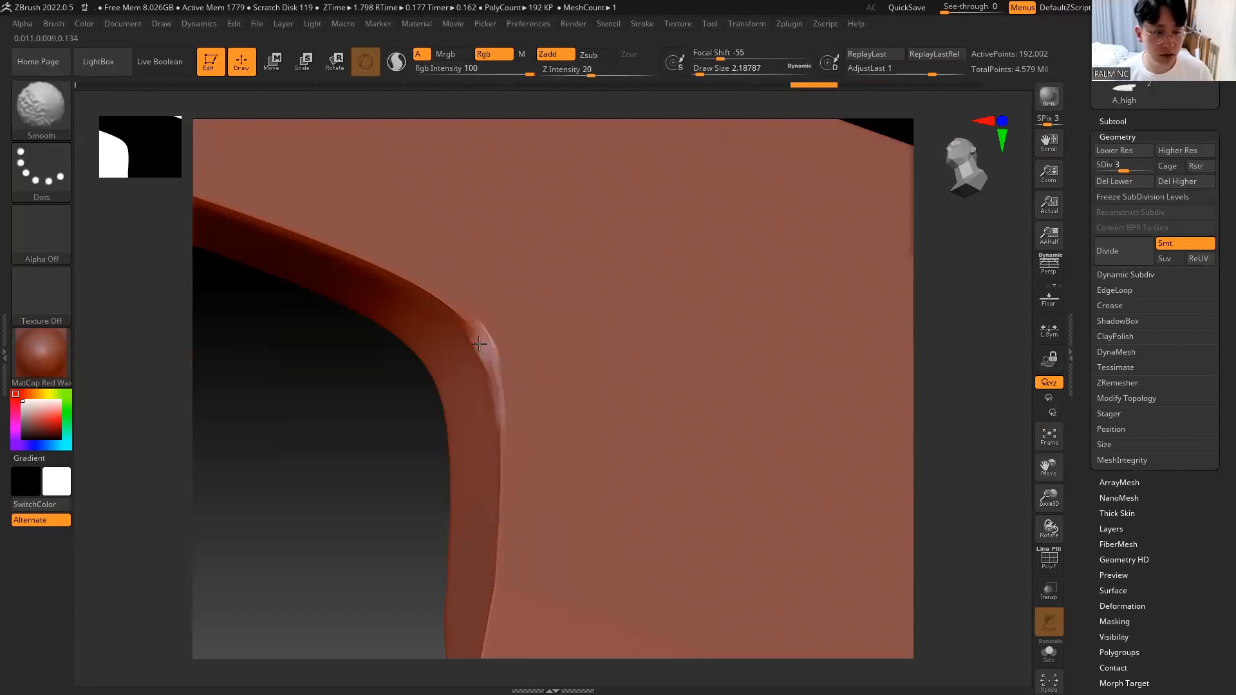
pyautogui.keyDown('shift'); pyautogui.moveTo(466, 319); pyautogui.dragTo(500, 473); pyautogui.keyUp('shift')
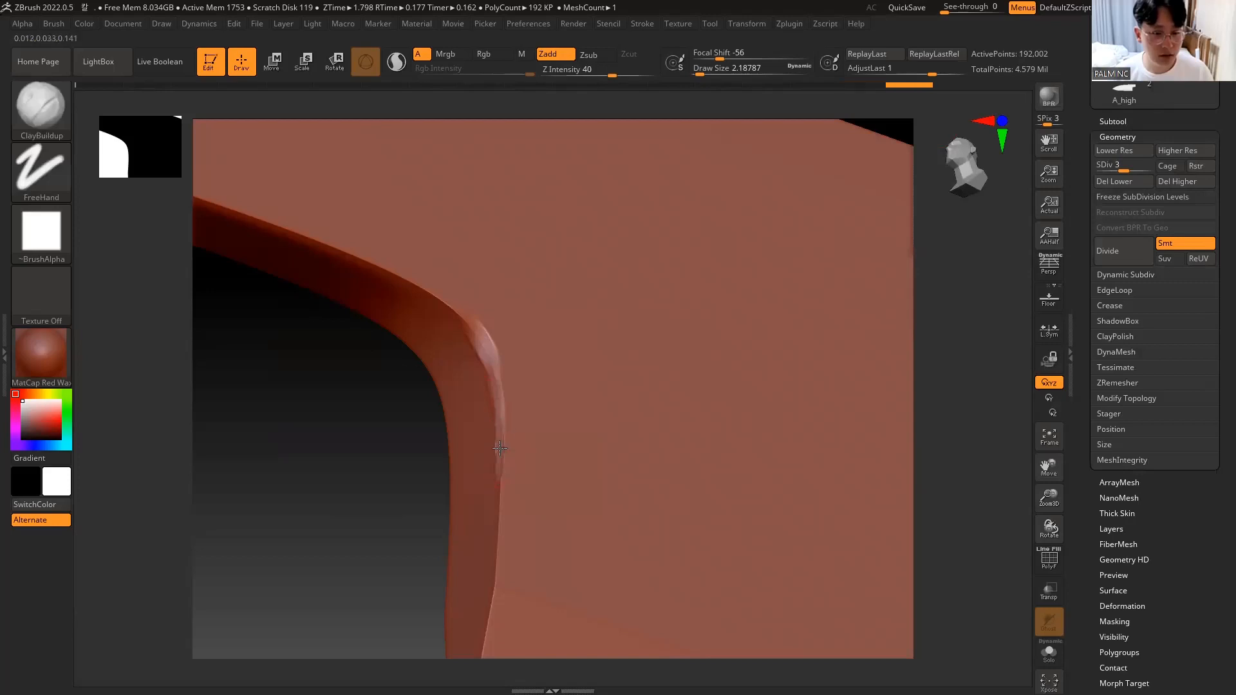
pyautogui.moveTo(501, 428); pyautogui.dragTo(503, 480)
pyautogui.press('shift')
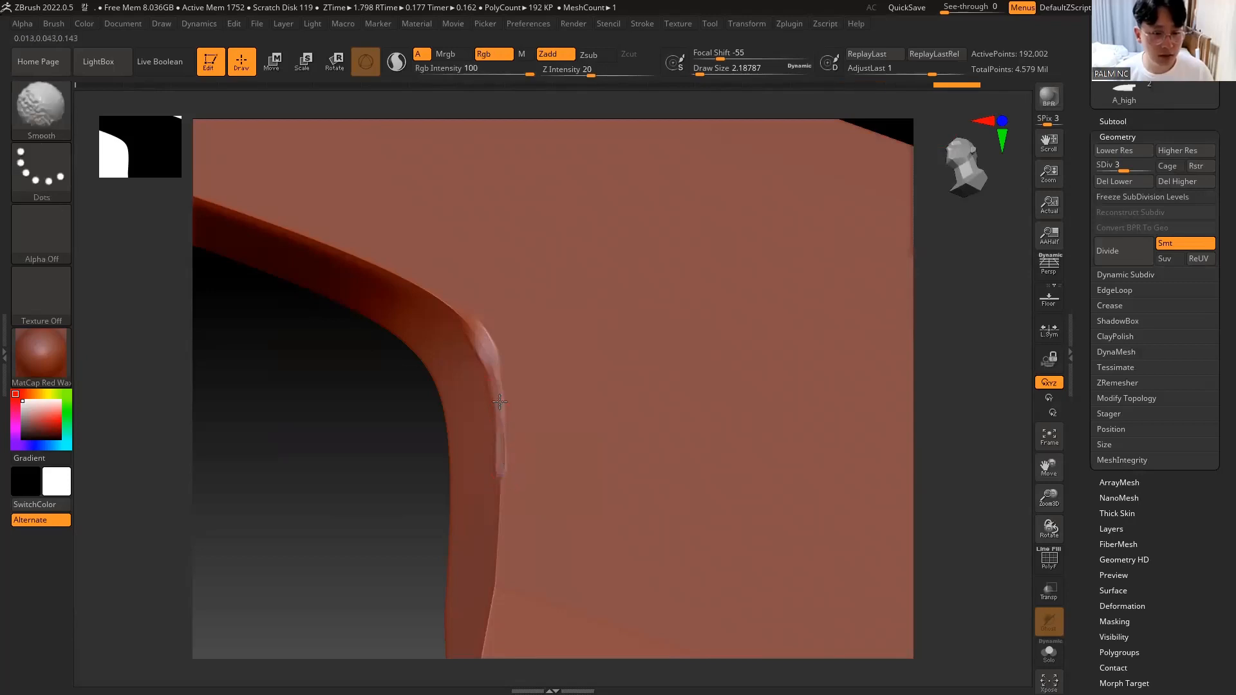
pyautogui.keyDown('shift'); pyautogui.moveTo(470, 329); pyautogui.dragTo(488, 364); pyautogui.keyUp('shift')
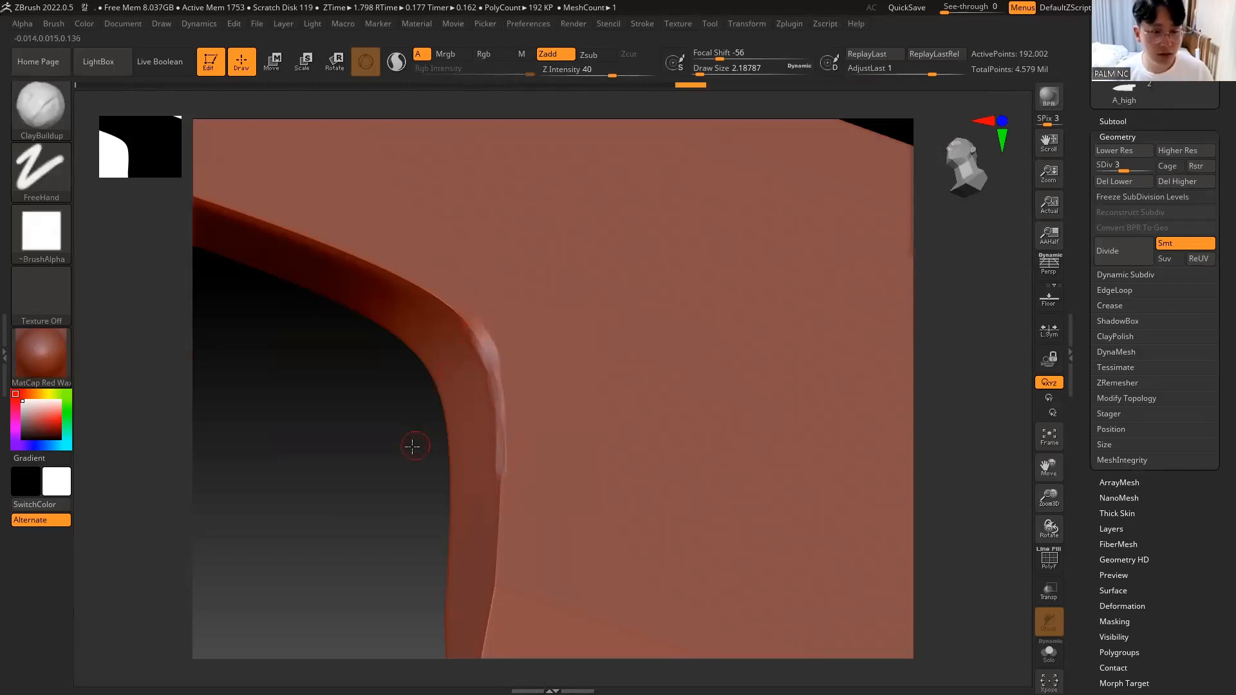
pyautogui.moveTo(412, 447); pyautogui.dragTo(400, 412)
pyautogui.keyDown('shift'); pyautogui.moveTo(486, 335); pyautogui.dragTo(499, 368); pyautogui.keyUp('shift')
pyautogui.hotkey('shift', 'f')
pyautogui.press('g')
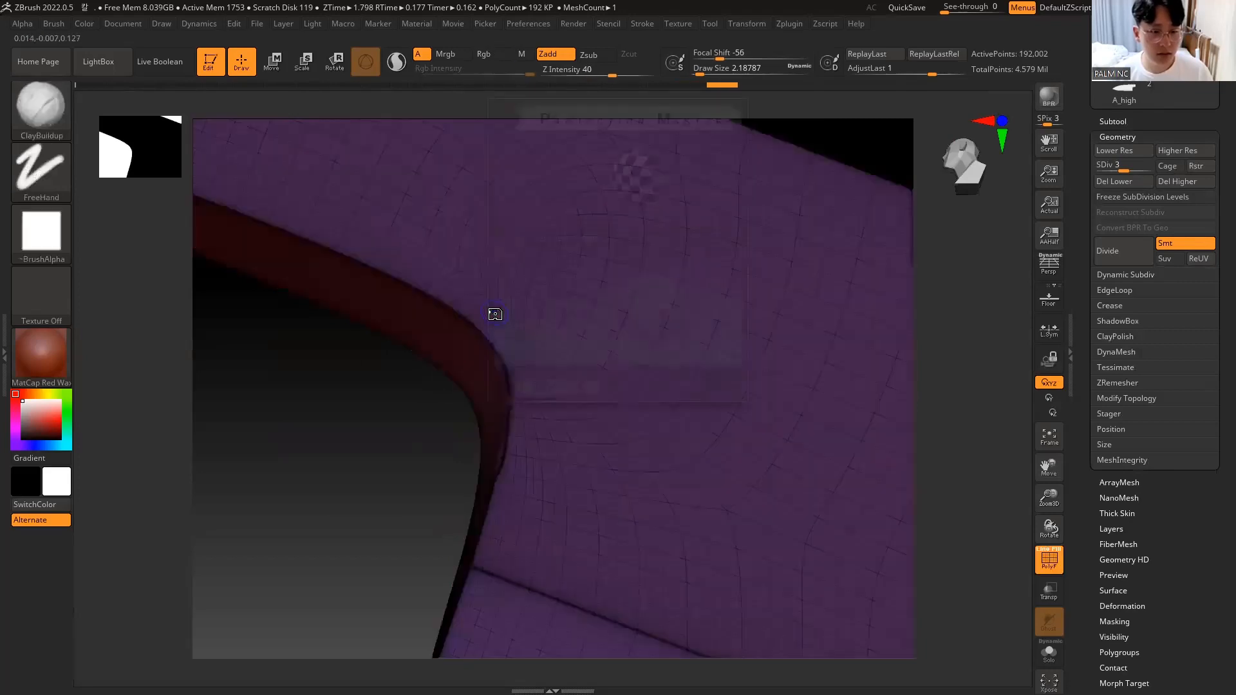
pyautogui.click(620, 382)
pyautogui.press('g')
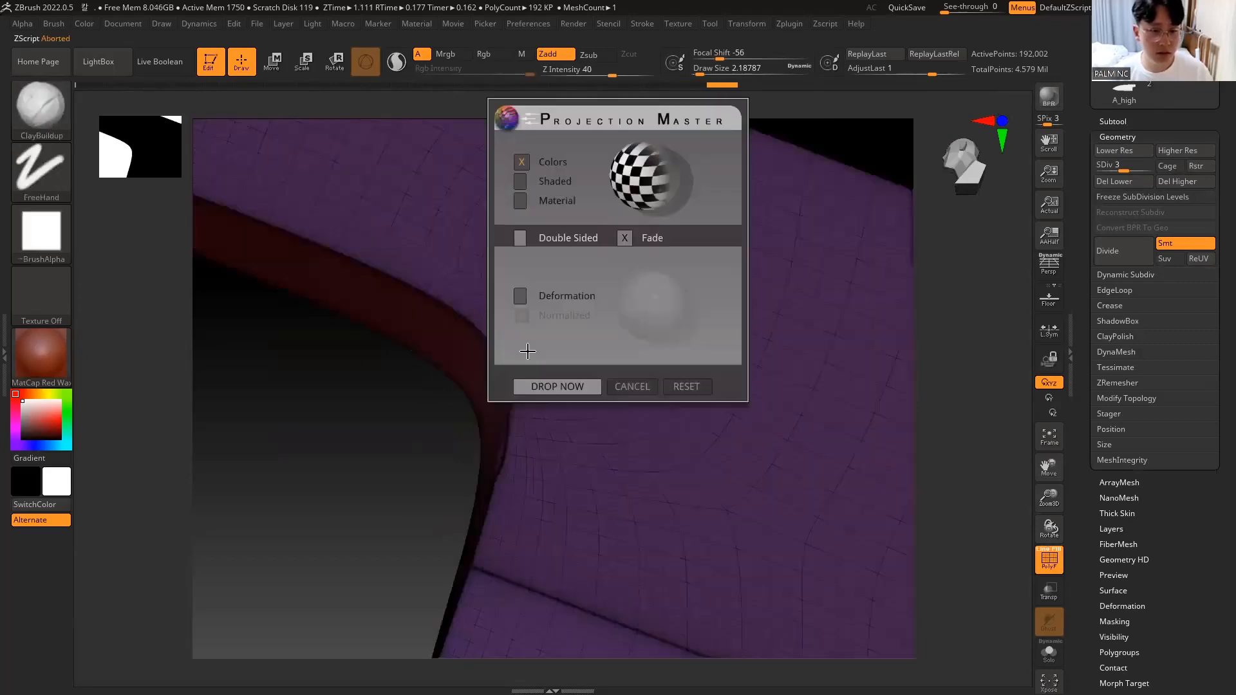
pyautogui.click(628, 385)
pyautogui.press('g')
pyautogui.click(630, 385)
pyautogui.hotkey('shift', 'f')
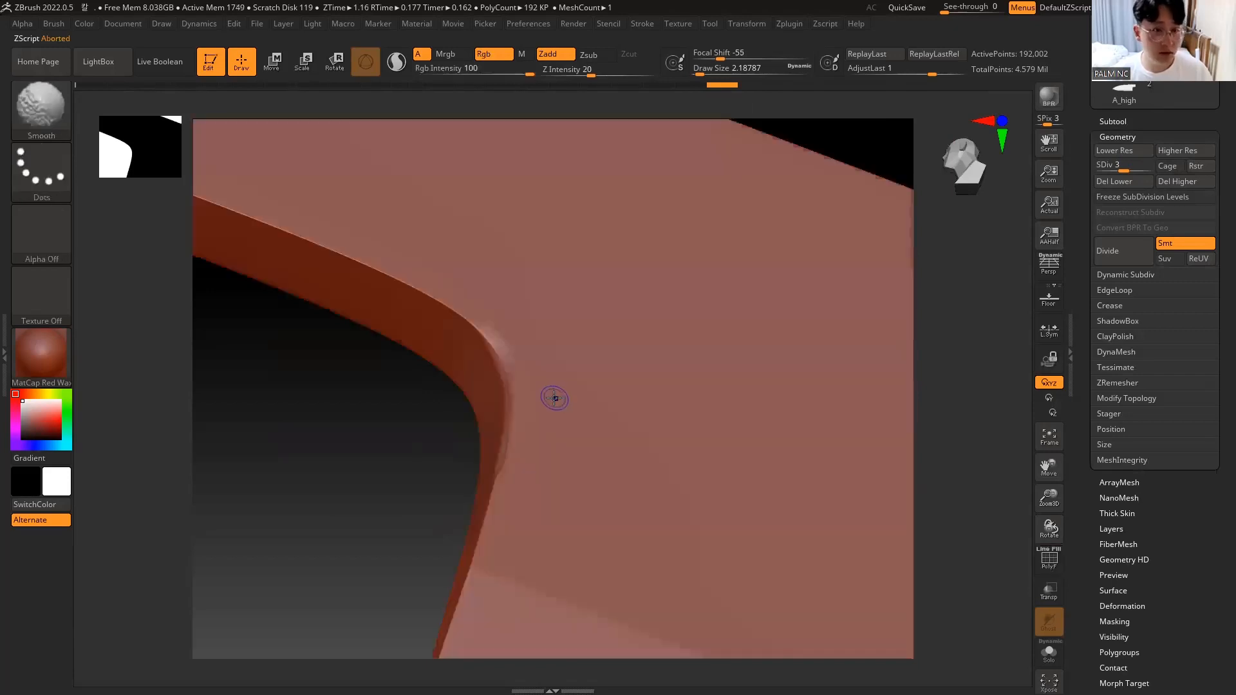
# Step: Rework the upper bend of the notch's worn edge with ClayBuildup and smooth the strokes into the blade face
pyautogui.moveTo(433, 421); pyautogui.dragTo(509, 346)
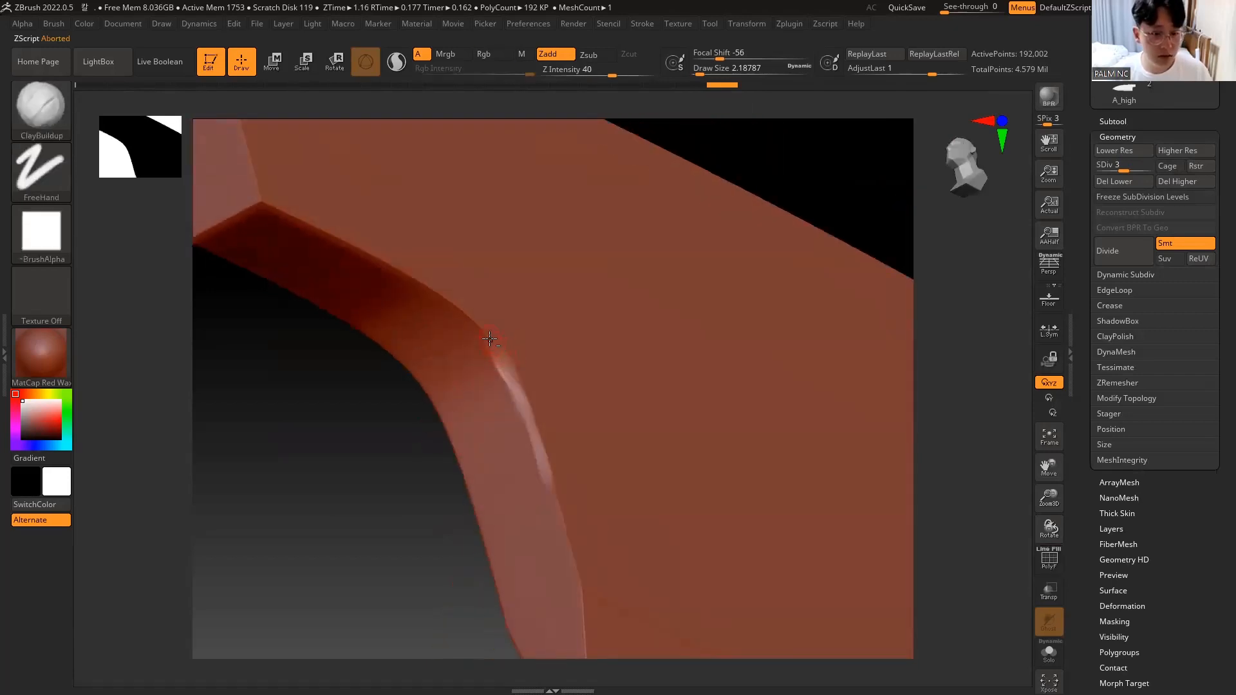
pyautogui.press('shift')
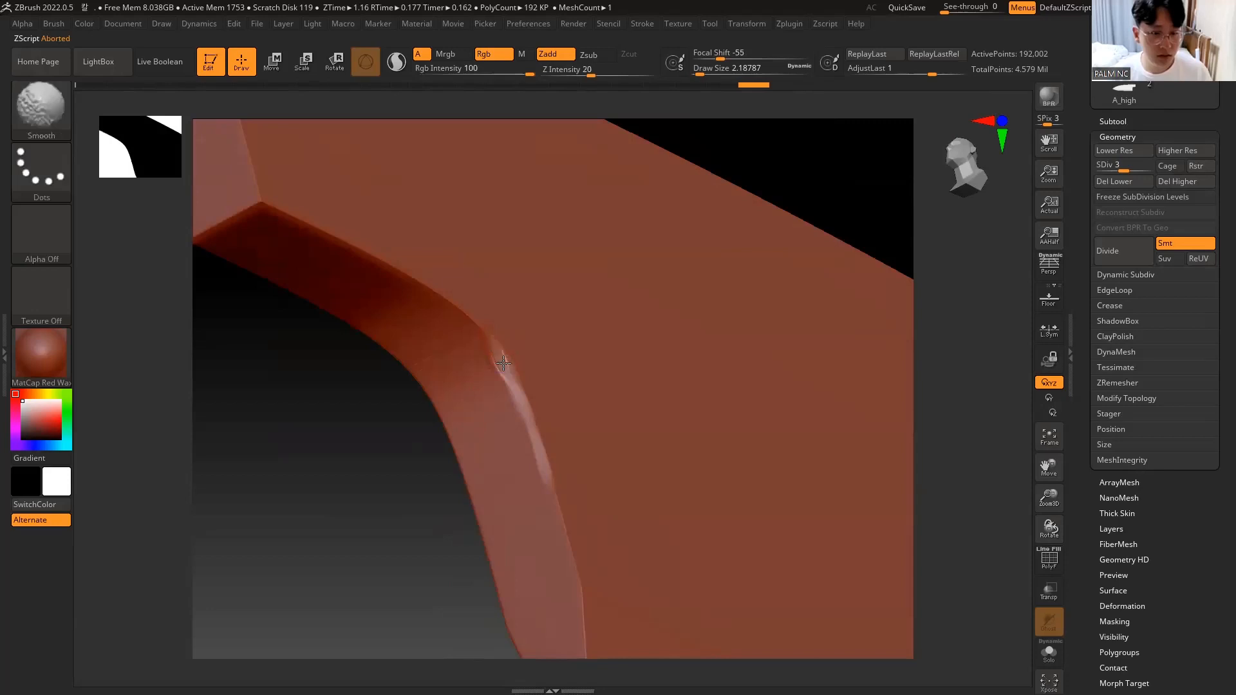
pyautogui.keyDown('shift'); pyautogui.moveTo(506, 368); pyautogui.dragTo(502, 362); pyautogui.keyUp('shift')
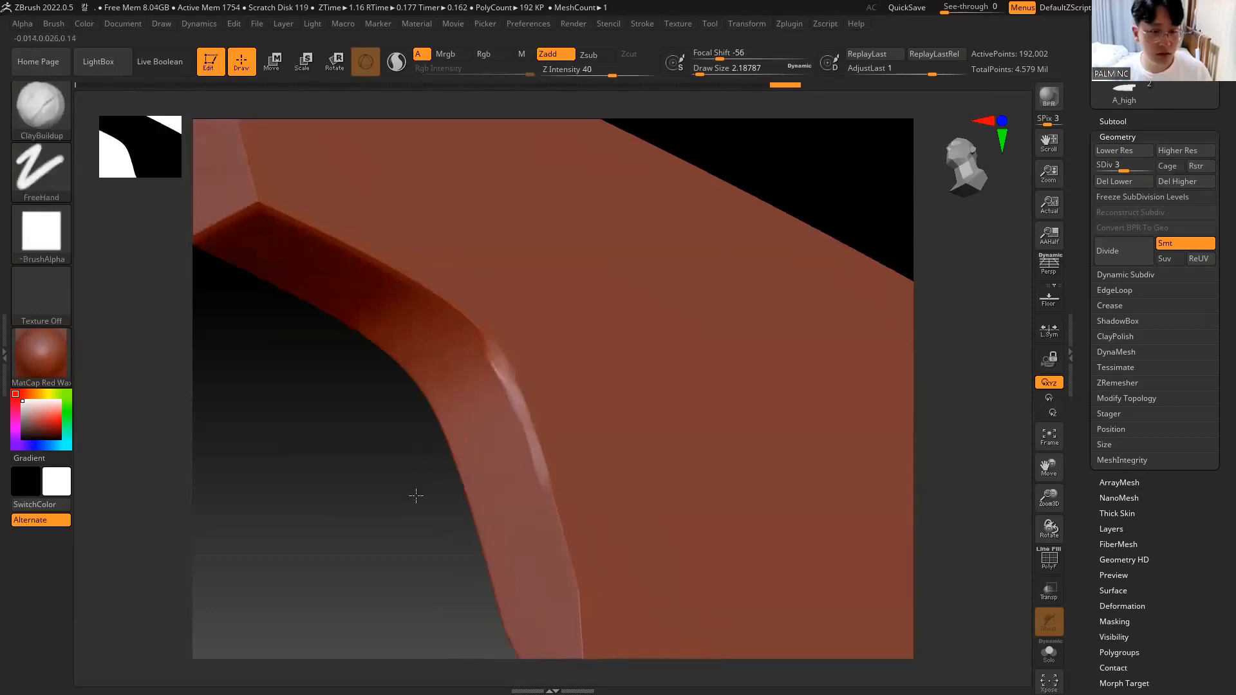
pyautogui.moveTo(417, 496)
pyautogui.keyDown('alt'); pyautogui.mouseDown()
pyautogui.moveTo(419, 483)
pyautogui.moveTo(424, 521)
pyautogui.mouseUp(); pyautogui.keyUp('alt')
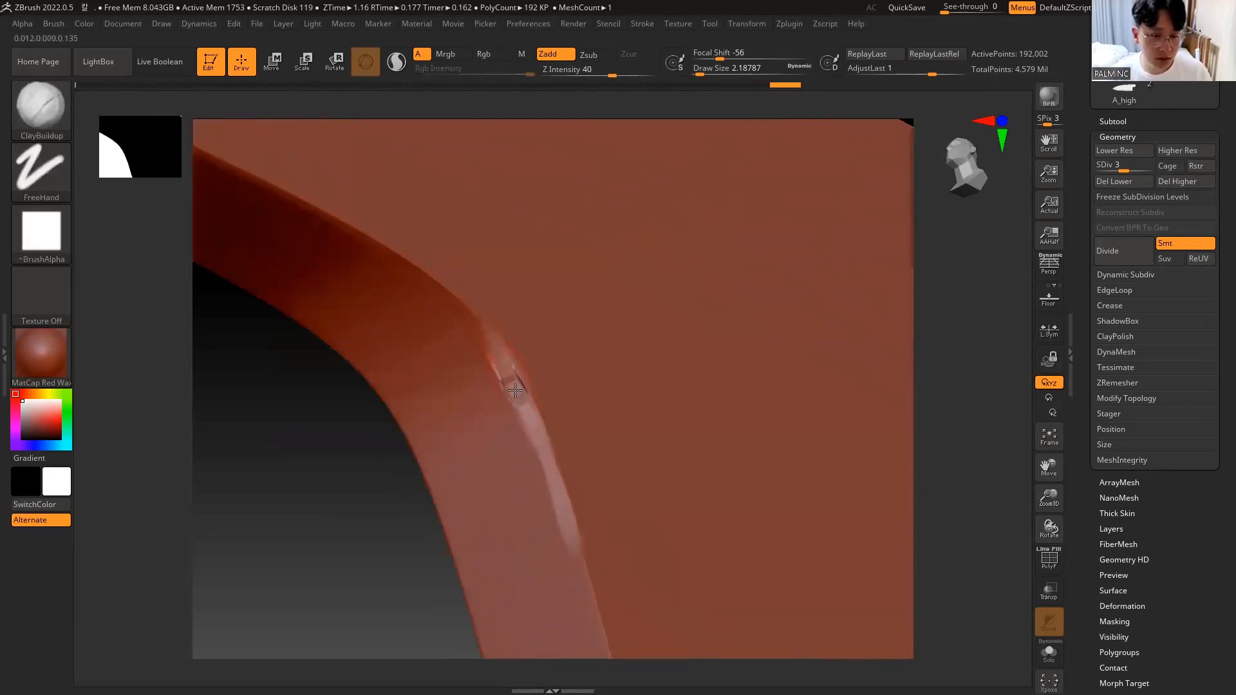
pyautogui.keyDown('shift'); pyautogui.moveTo(518, 400); pyautogui.dragTo(515, 374); pyautogui.keyUp('shift')
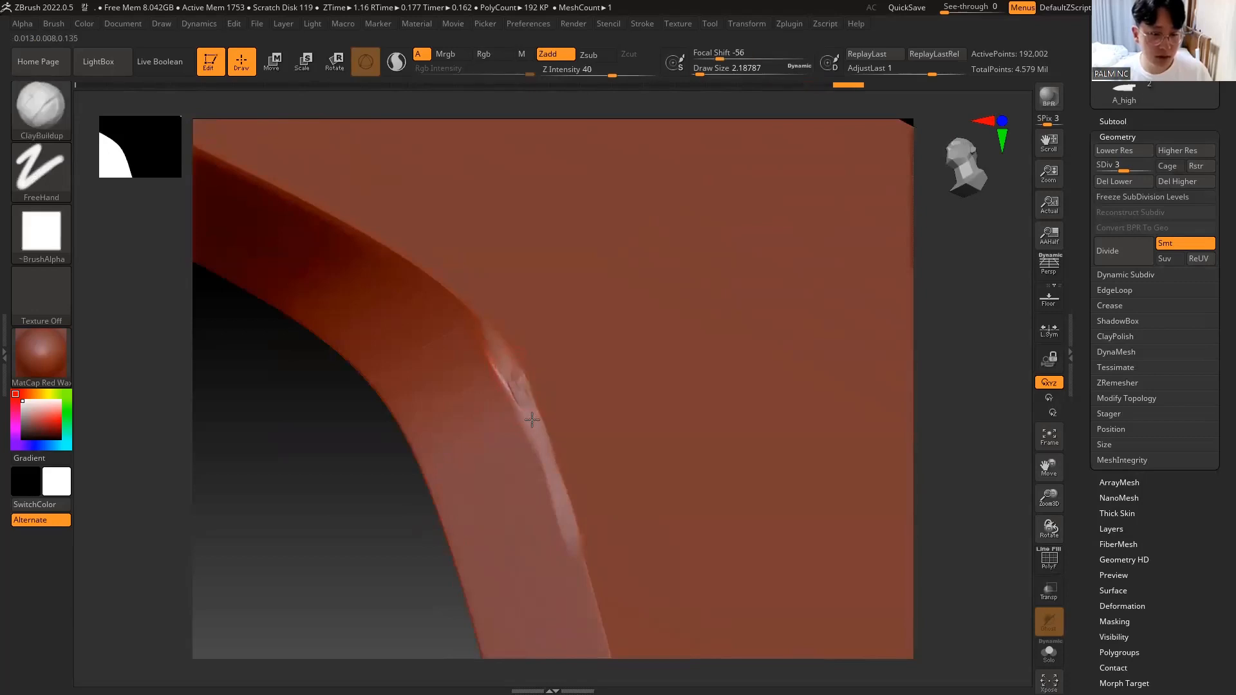
pyautogui.press('shift')
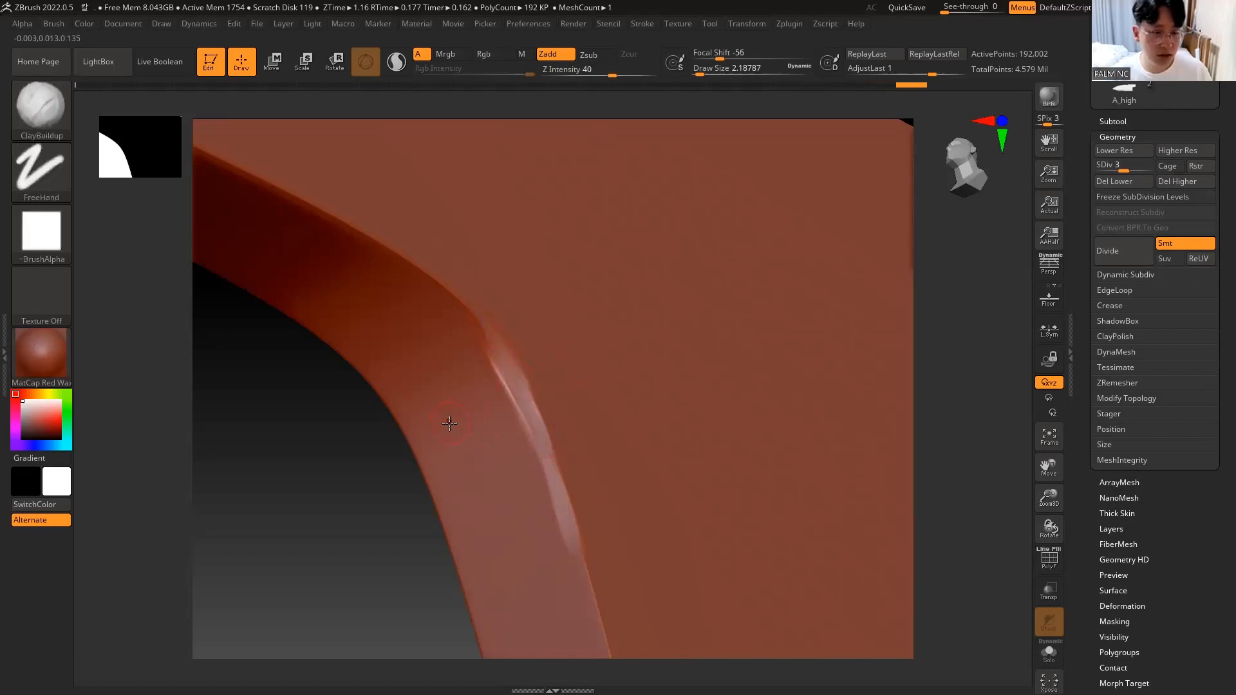
# Step: Add a ClayBuildup stroke along the middle of the notch's worn edge and smooth it
pyautogui.moveTo(387, 475)
pyautogui.mouseDown()
pyautogui.moveTo(370, 492)
pyautogui.moveTo(380, 491)
pyautogui.mouseUp()
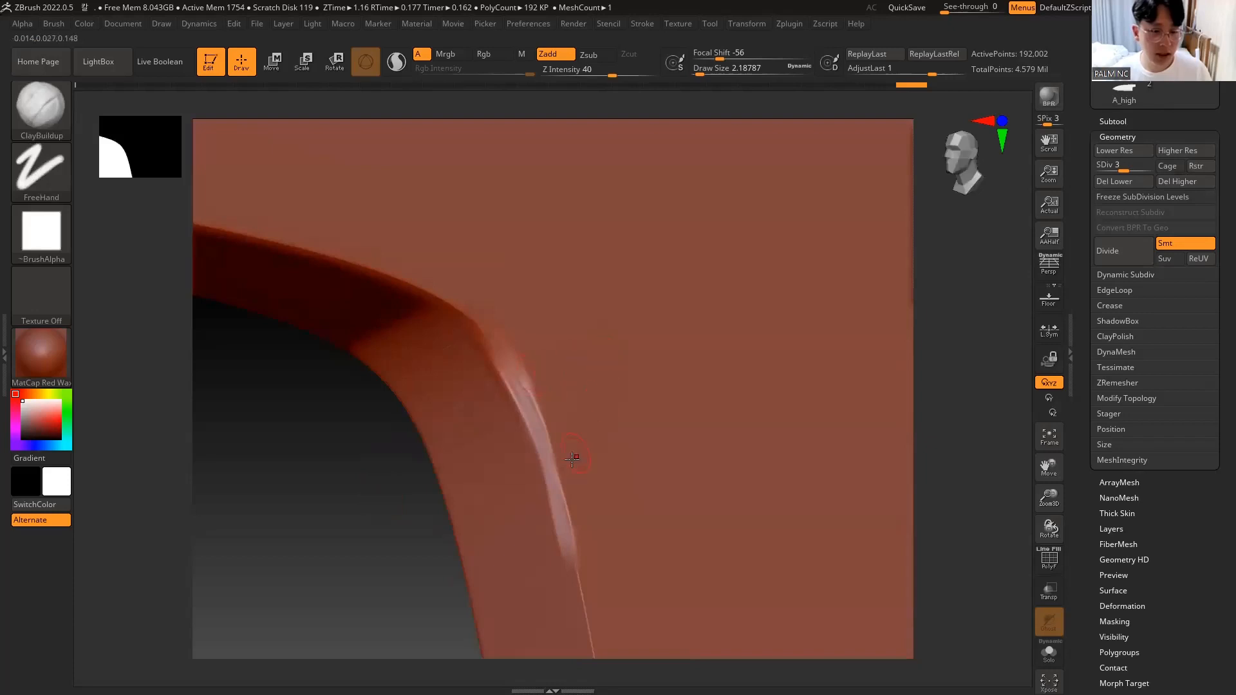
pyautogui.moveTo(551, 465); pyautogui.dragTo(562, 504)
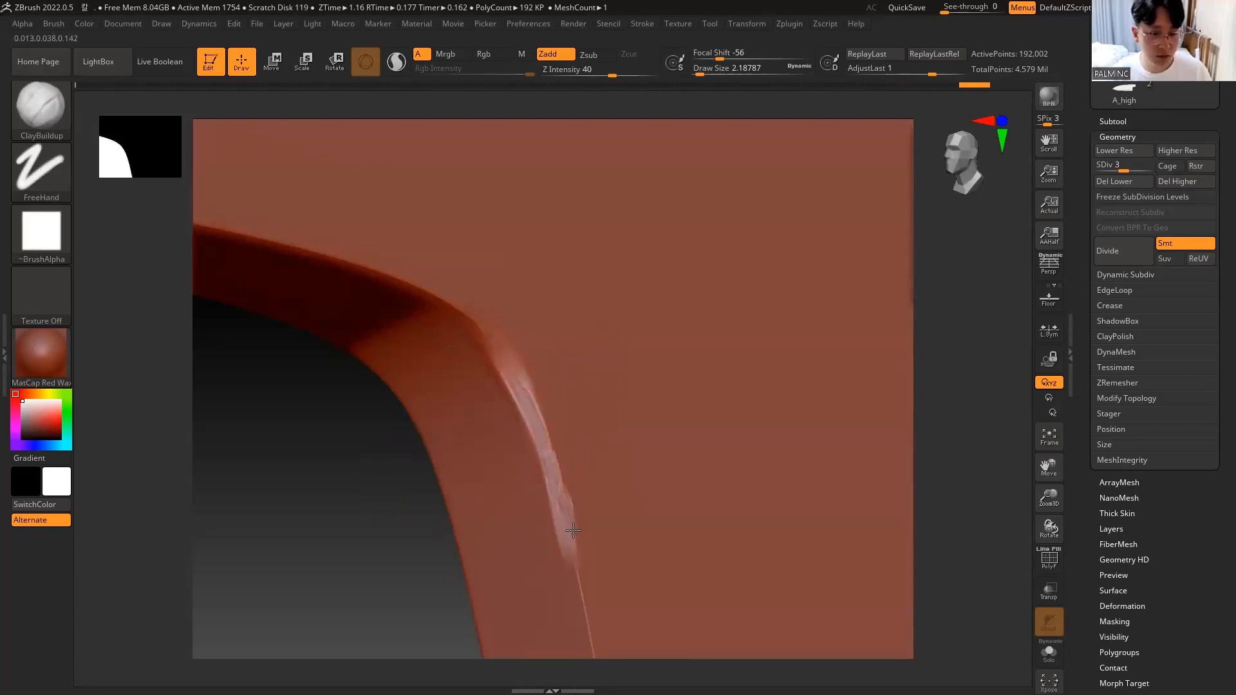
pyautogui.press('shift')
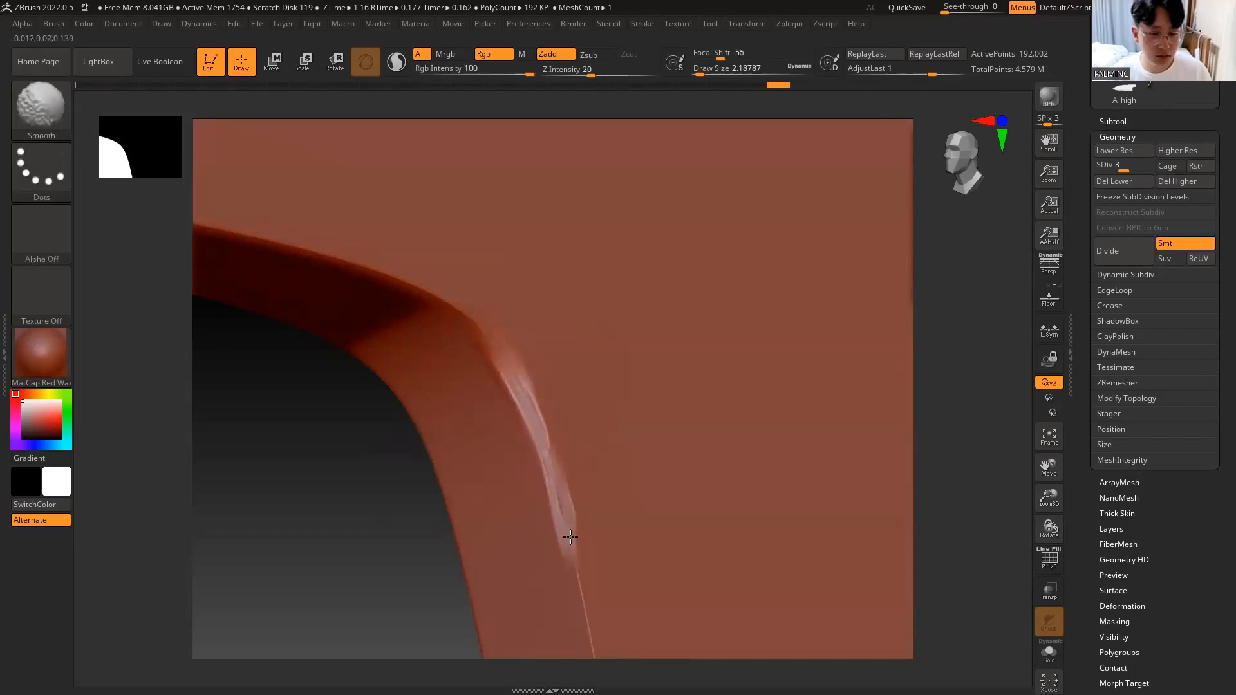
# Step: Carve the middle of the worn edge with subtractive ClayBuildup strokes and smoothing, checking the mesh with PolyFrame
pyautogui.moveTo(406, 528)
pyautogui.mouseDown()
pyautogui.moveTo(387, 524)
pyautogui.moveTo(395, 441)
pyautogui.moveTo(429, 442)
pyautogui.moveTo(414, 505)
pyautogui.moveTo(541, 459)
pyautogui.mouseUp()
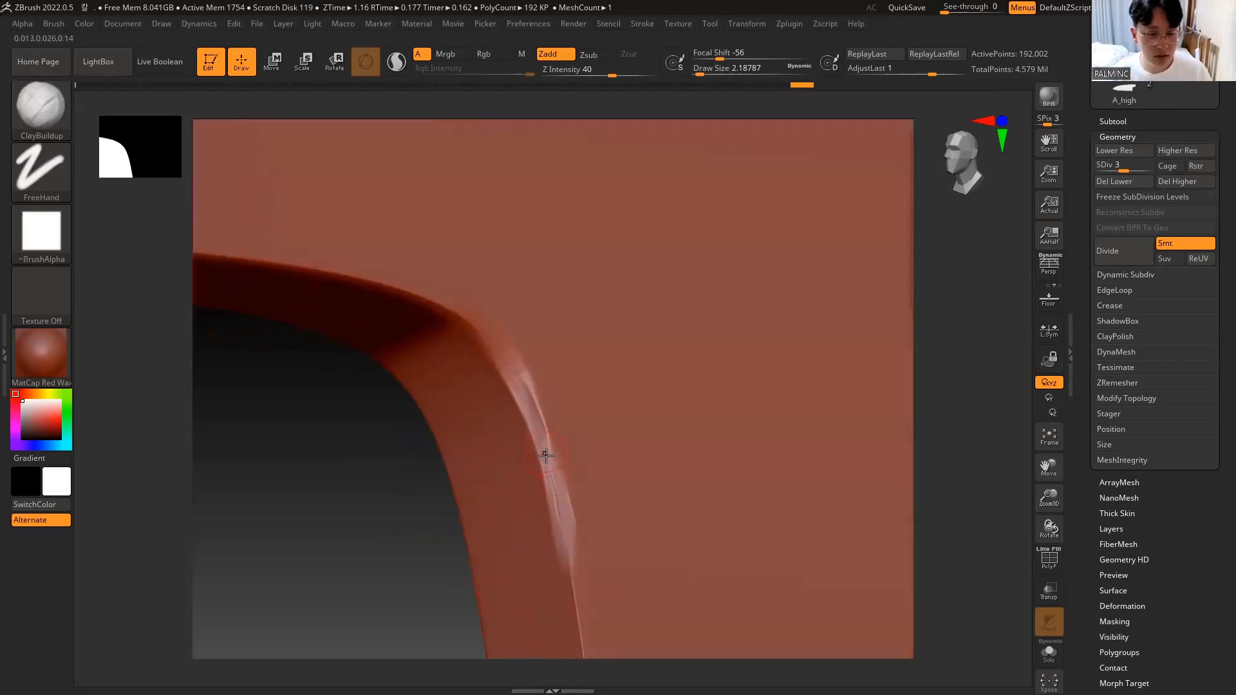
pyautogui.hotkey('shift', 'f')
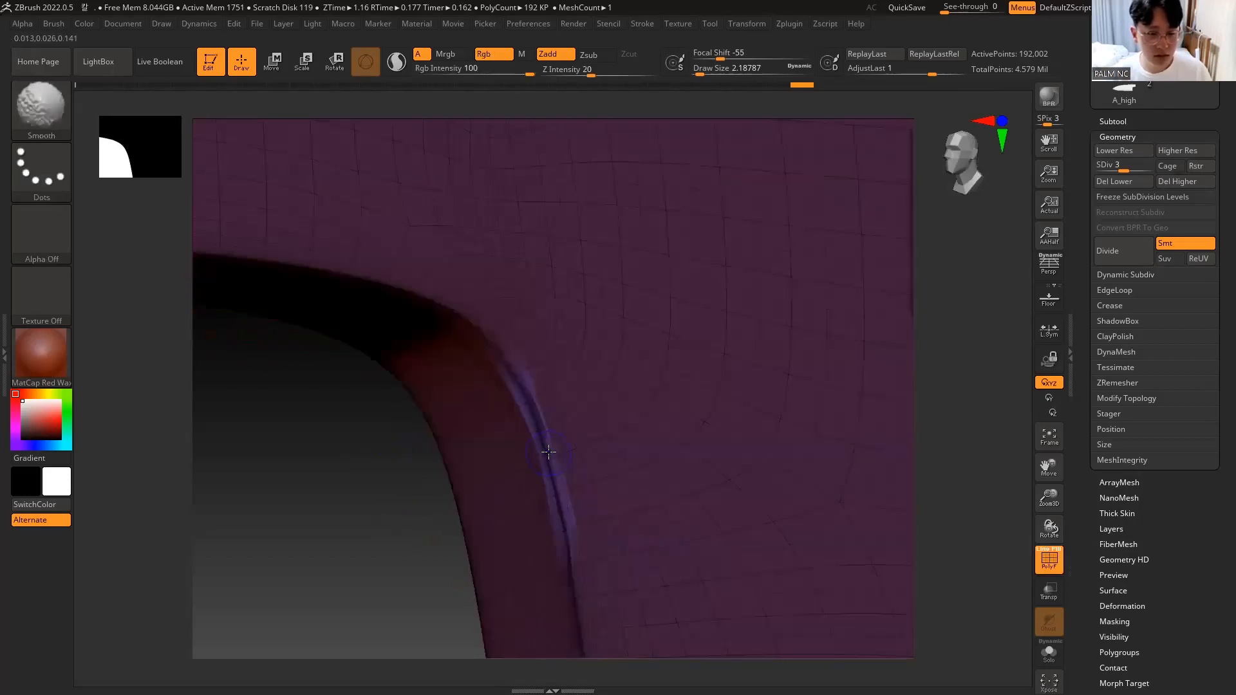
pyautogui.hotkey('shift', 'f')
pyautogui.keyDown('alt'); pyautogui.moveTo(549, 480); pyautogui.dragTo(545, 449); pyautogui.keyUp('alt')
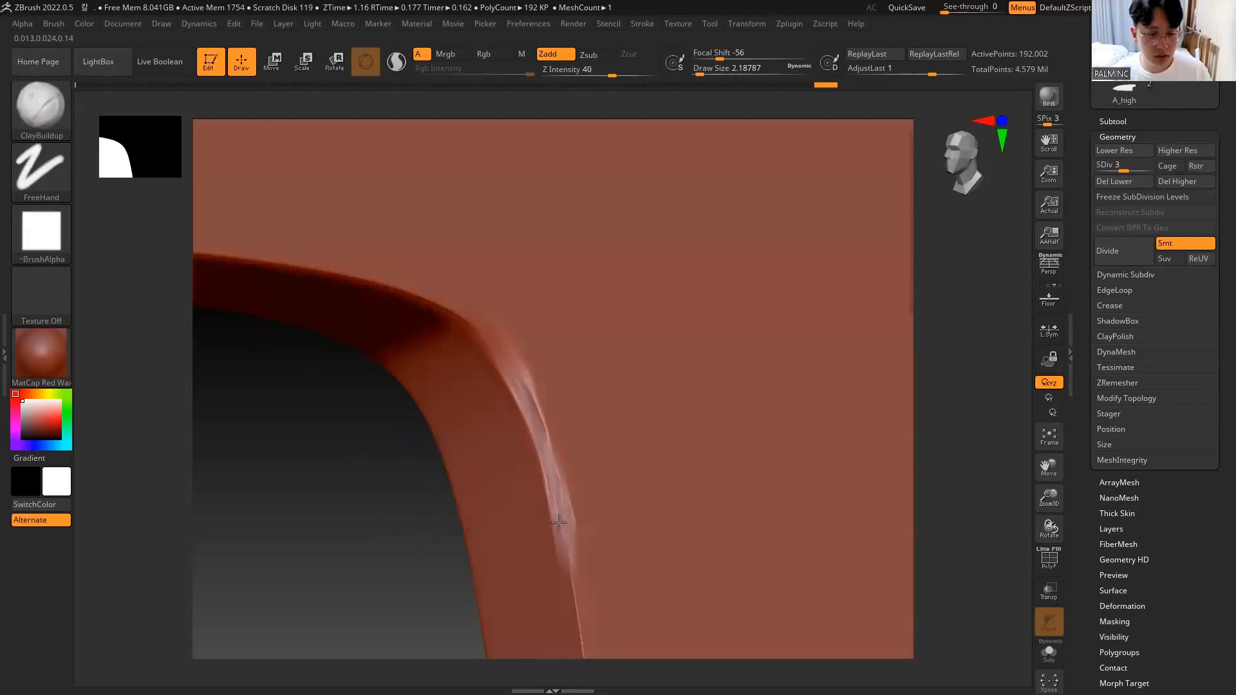
pyautogui.keyDown('alt'); pyautogui.moveTo(560, 527); pyautogui.dragTo(558, 510); pyautogui.keyUp('alt')
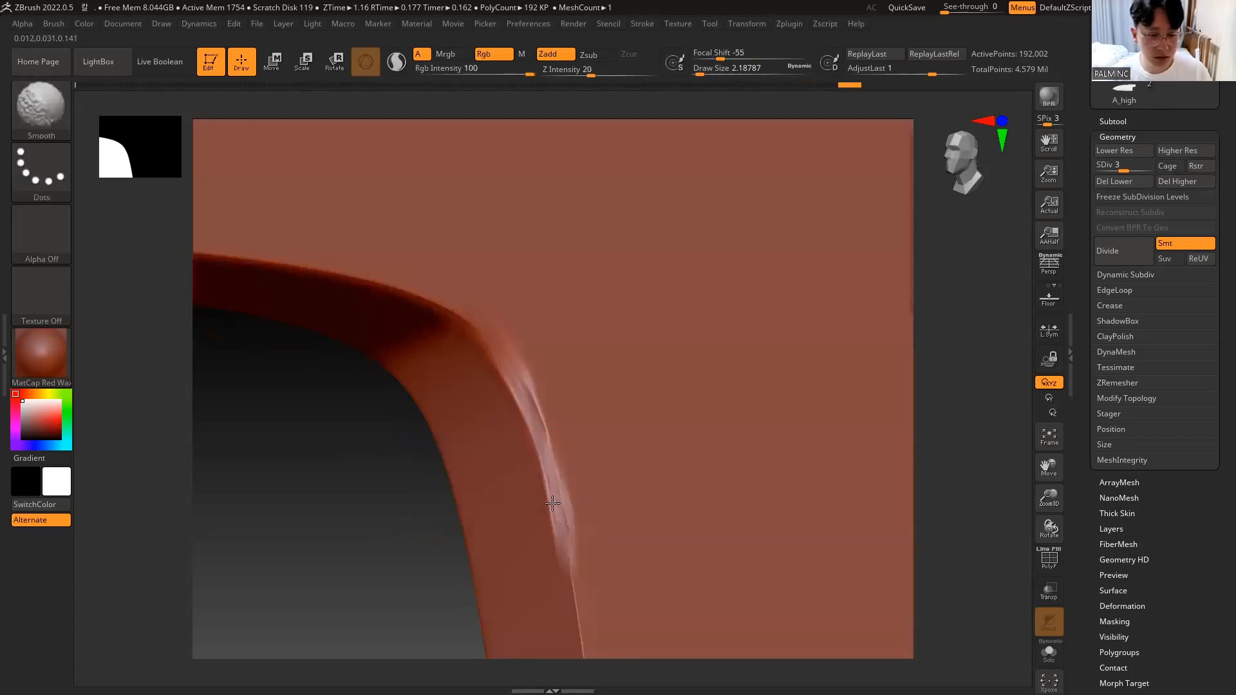
pyautogui.hotkey('shift', 'f')
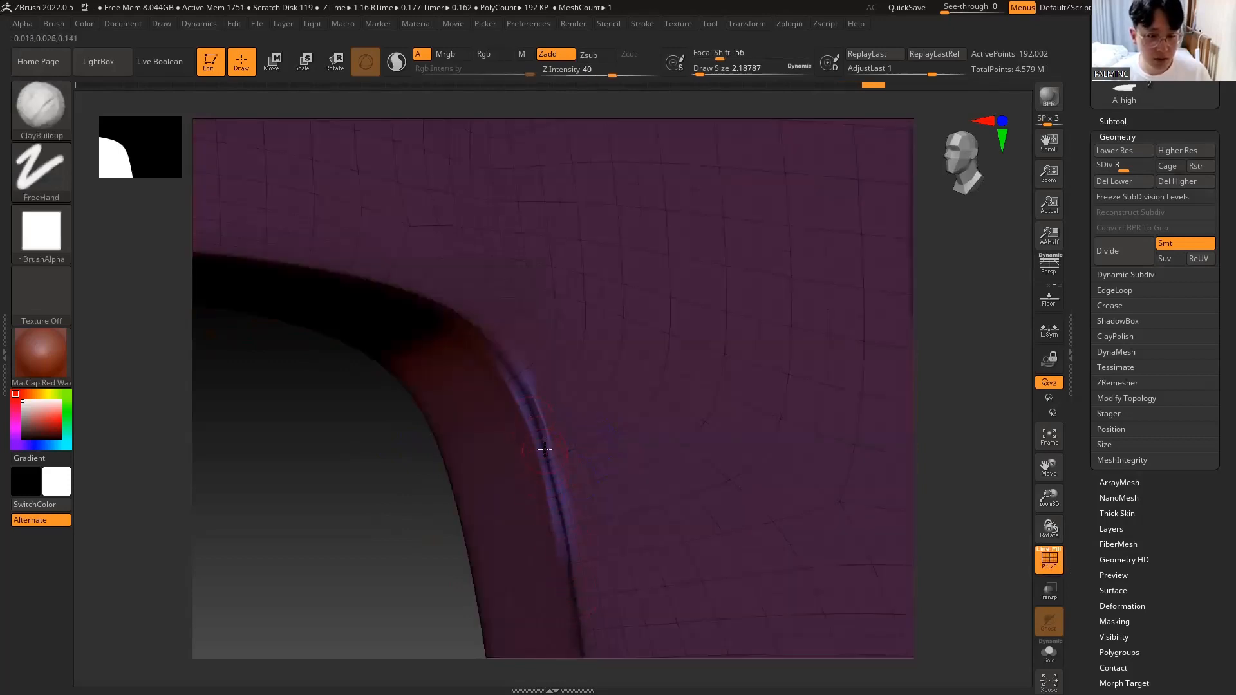
pyautogui.hotkey('shift', 'f')
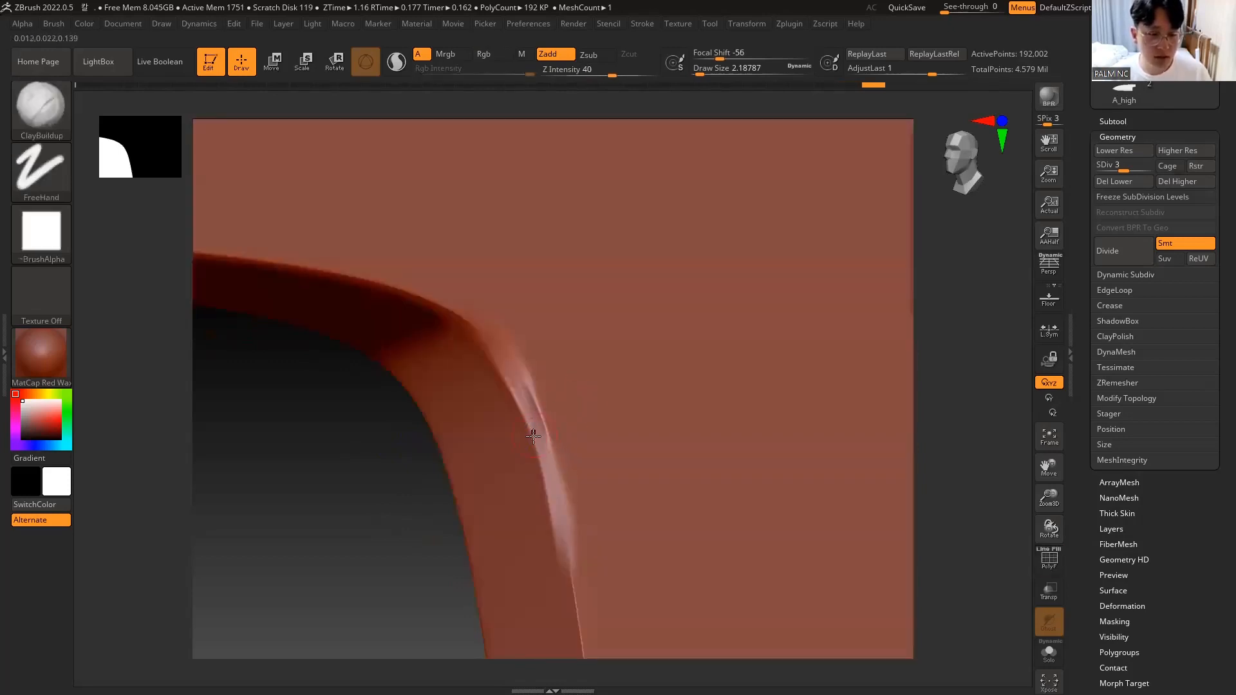
# Step: Extend the worn detail farther down the notch's edge with ClayBuildup strokes and smooth their lower end
pyautogui.moveTo(354, 459); pyautogui.dragTo(395, 426)
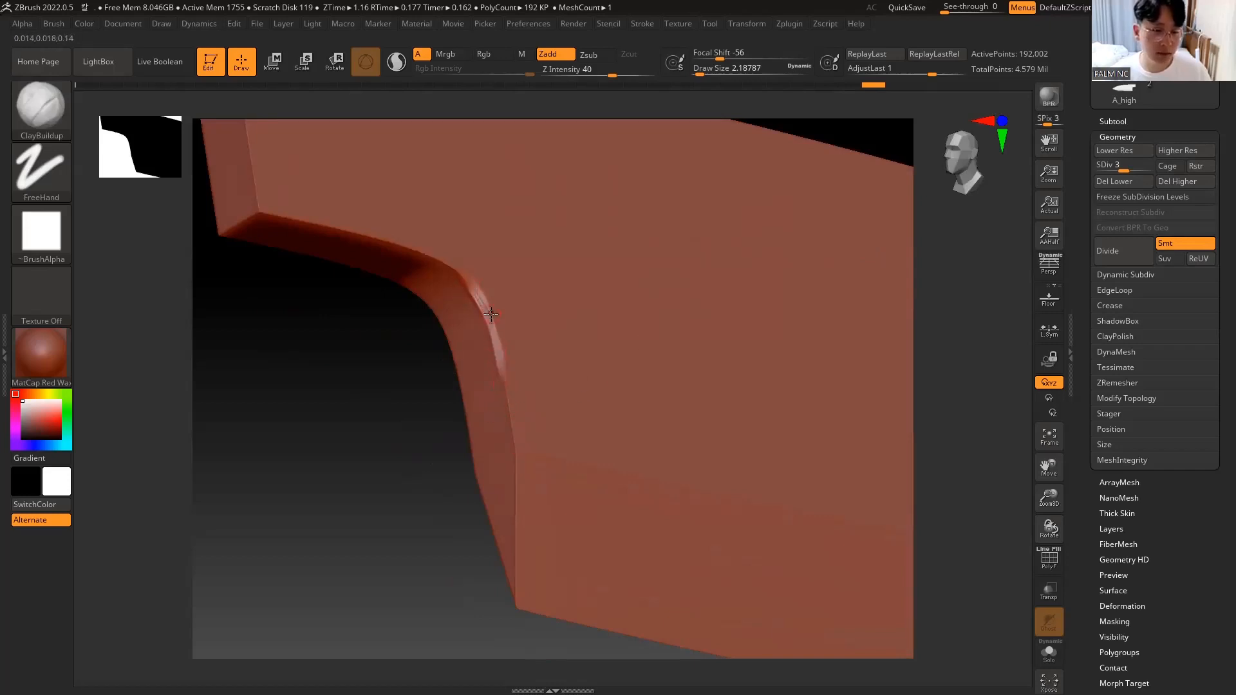
pyautogui.moveTo(422, 451)
pyautogui.keyDown('alt'); pyautogui.mouseDown()
pyautogui.moveTo(507, 426)
pyautogui.moveTo(522, 457)
pyautogui.mouseUp(); pyautogui.keyUp('alt')
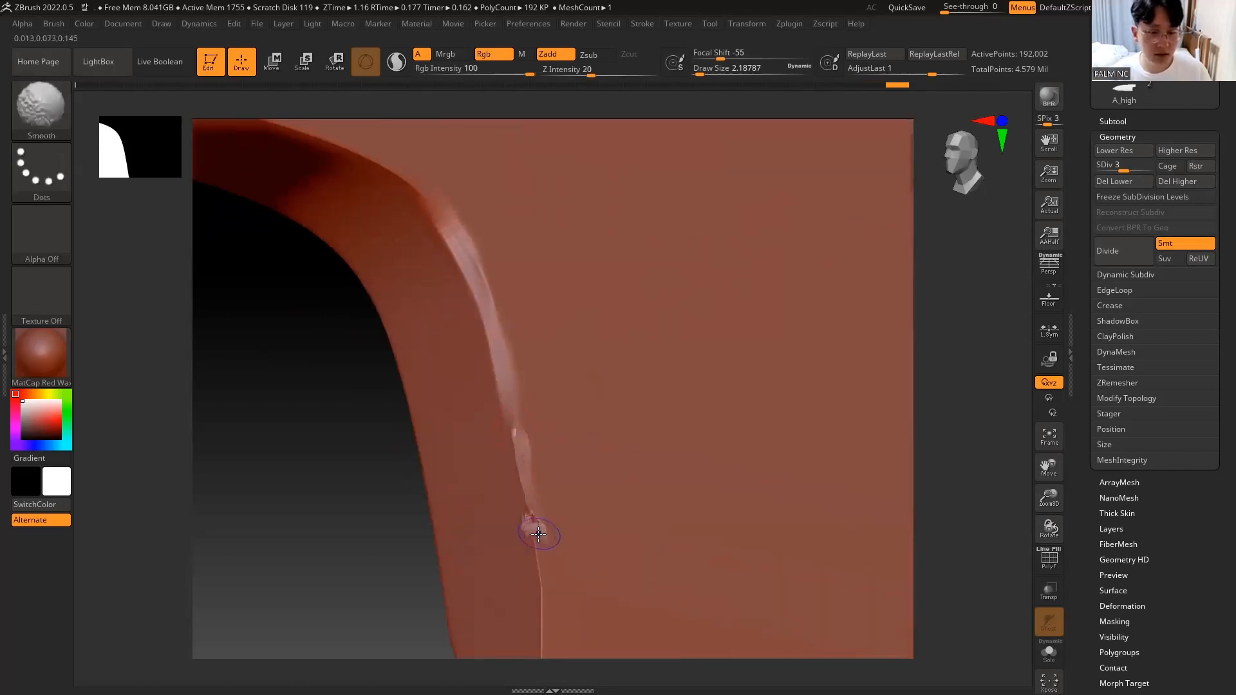
pyautogui.keyDown('shift'); pyautogui.moveTo(531, 527); pyautogui.dragTo(528, 528); pyautogui.keyUp('shift')
pyautogui.keyDown('alt'); pyautogui.moveTo(377, 386); pyautogui.dragTo(301, 387); pyautogui.keyUp('alt')
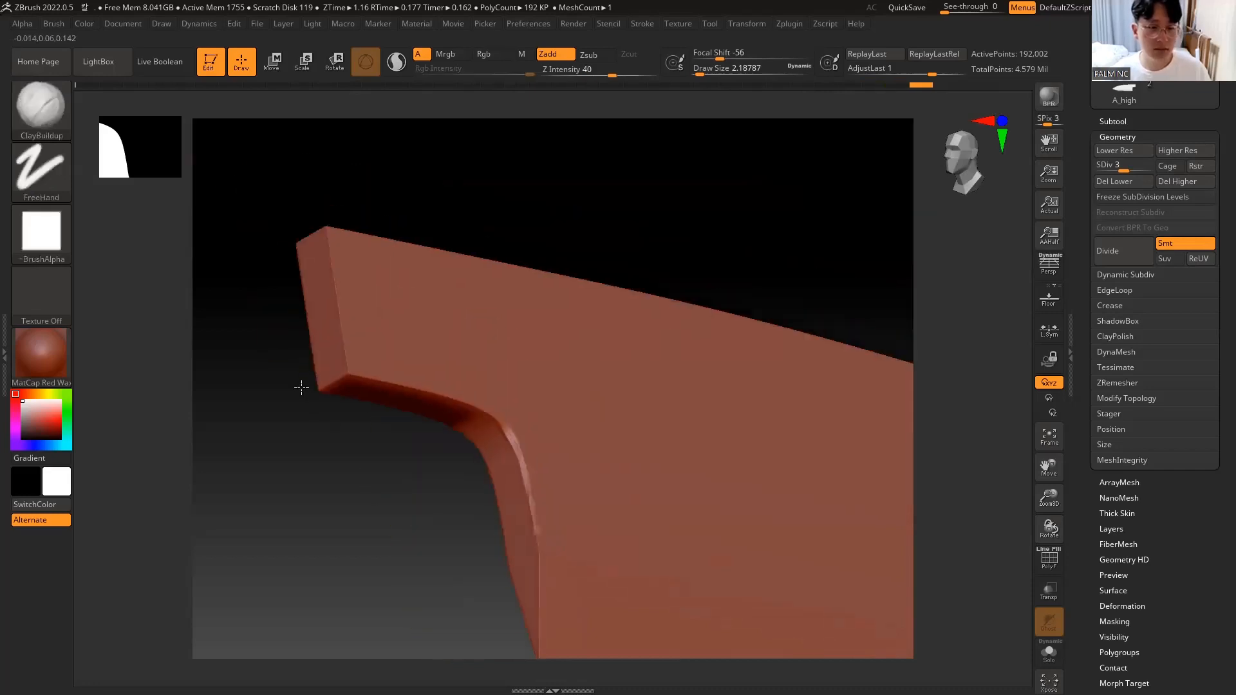
pyautogui.moveTo(574, 246)
pyautogui.mouseDown()
pyautogui.moveTo(602, 304)
pyautogui.moveTo(665, 309)
pyautogui.moveTo(611, 306)
pyautogui.mouseUp()
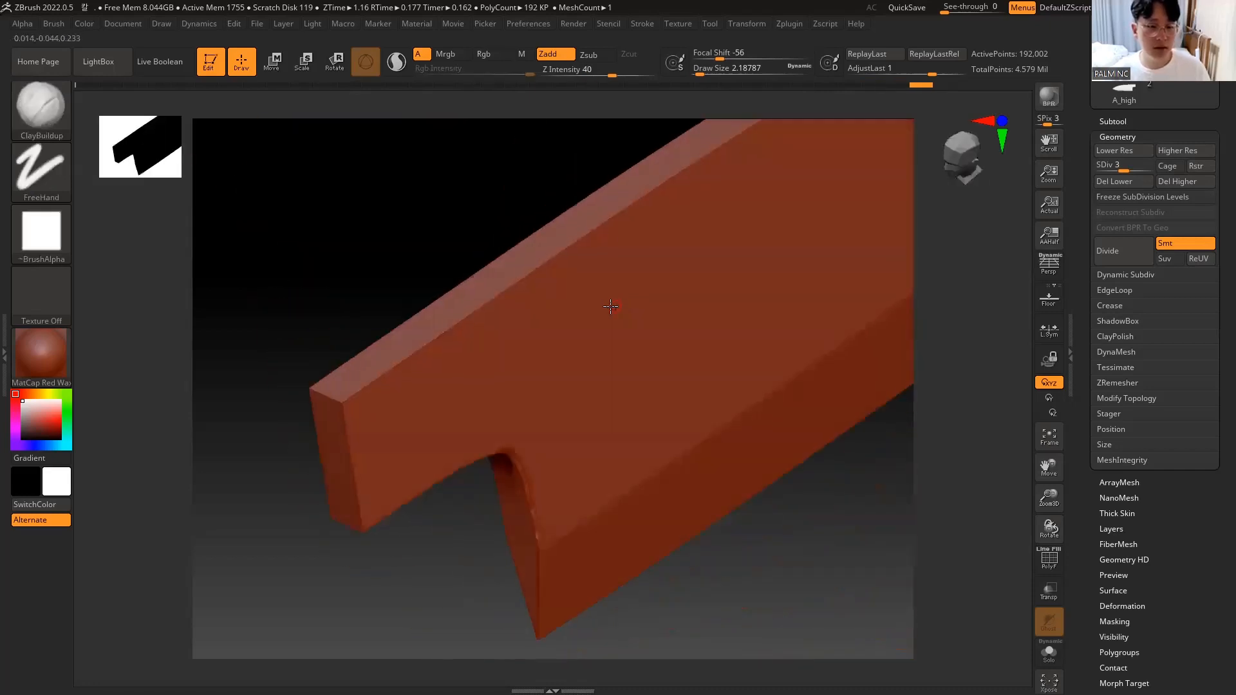
pyautogui.moveTo(492, 507); pyautogui.dragTo(467, 498)
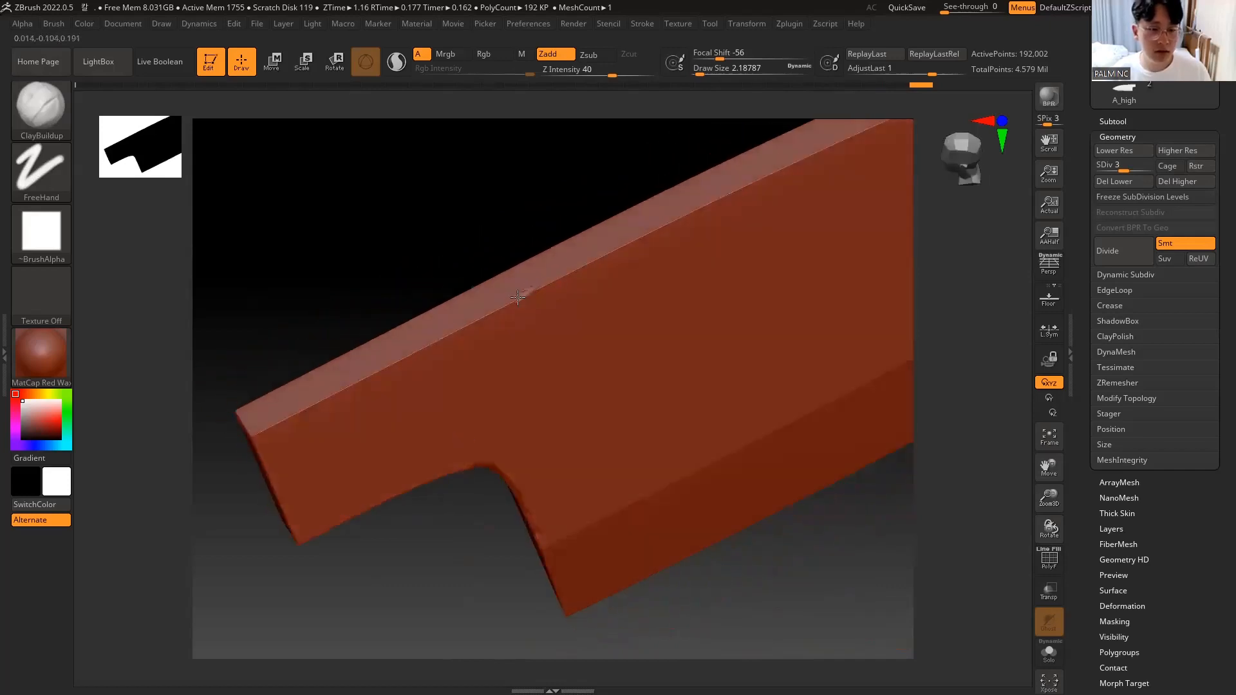
# Step: Add a small ClayBuildup nick on the edge of the blade's spine above the notch and smooth it
pyautogui.press('shift')
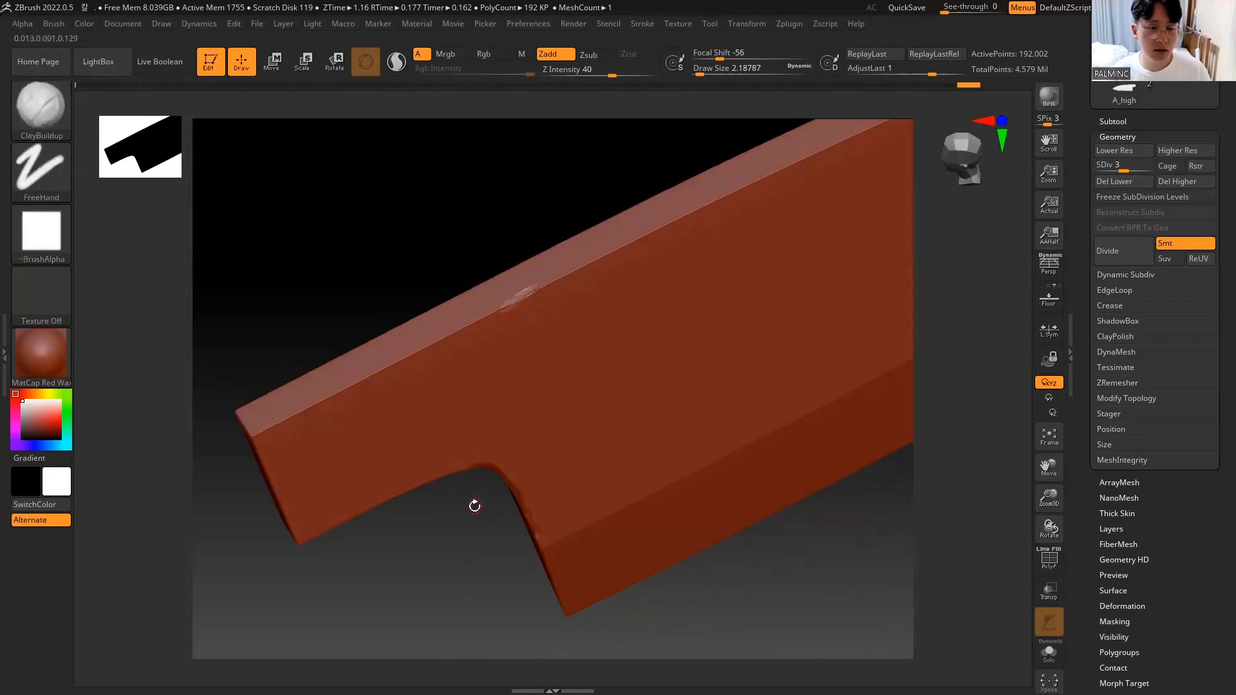
pyautogui.moveTo(475, 505)
pyautogui.mouseDown()
pyautogui.moveTo(425, 394)
pyautogui.moveTo(612, 378)
pyautogui.moveTo(686, 429)
pyautogui.moveTo(508, 446)
pyautogui.mouseUp()
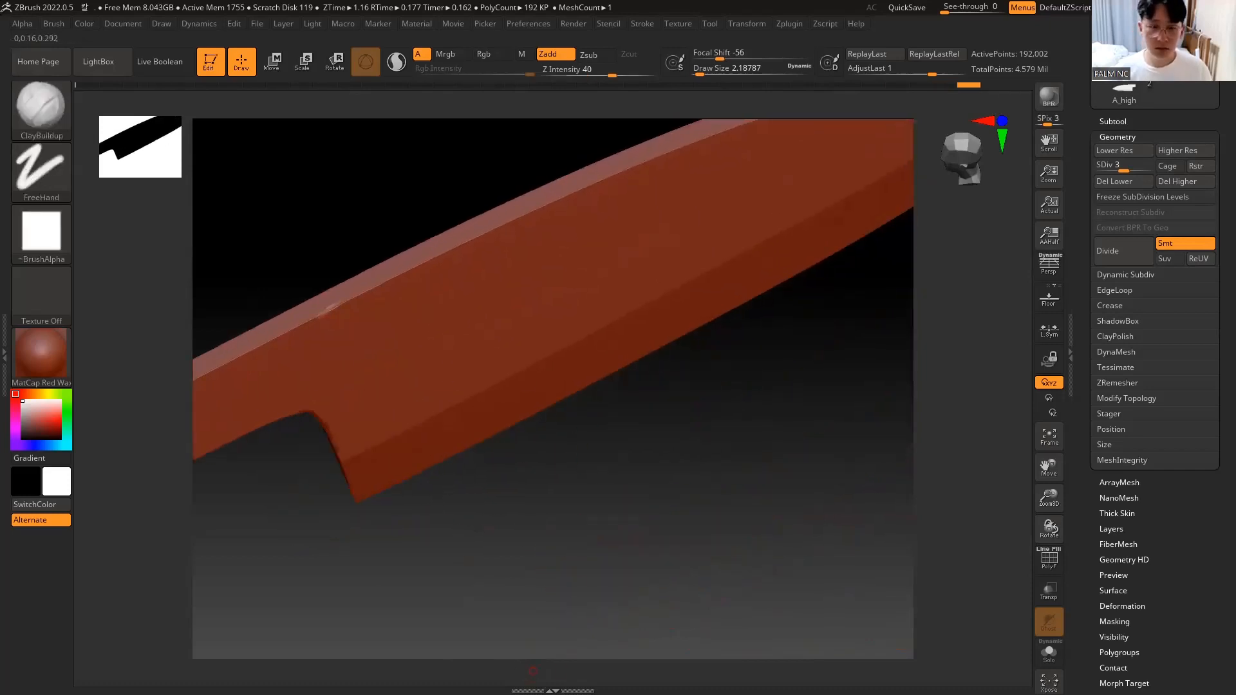
pyautogui.moveTo(706, 402); pyautogui.dragTo(651, 523)
# Step: Set the draw size to about 4.3 and sculpt small ClayBuildup nicks along the blade's bevel line
pyautogui.press('space')
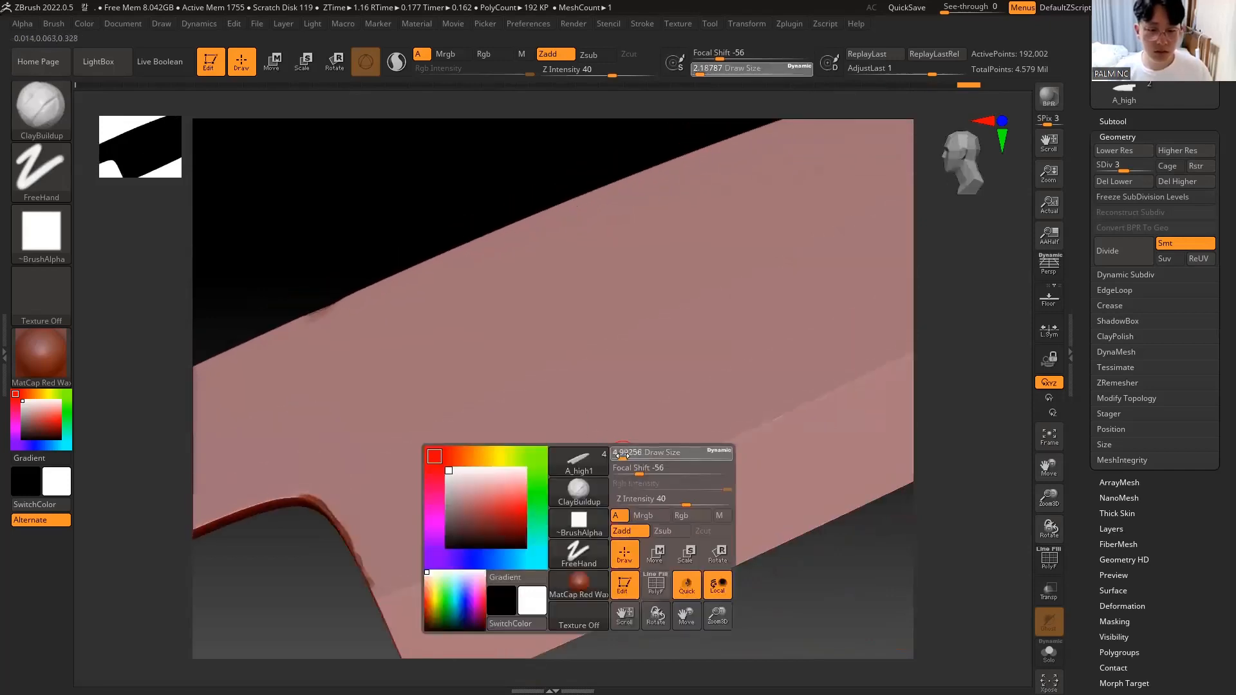
pyautogui.moveTo(623, 455); pyautogui.dragTo(705, 440)
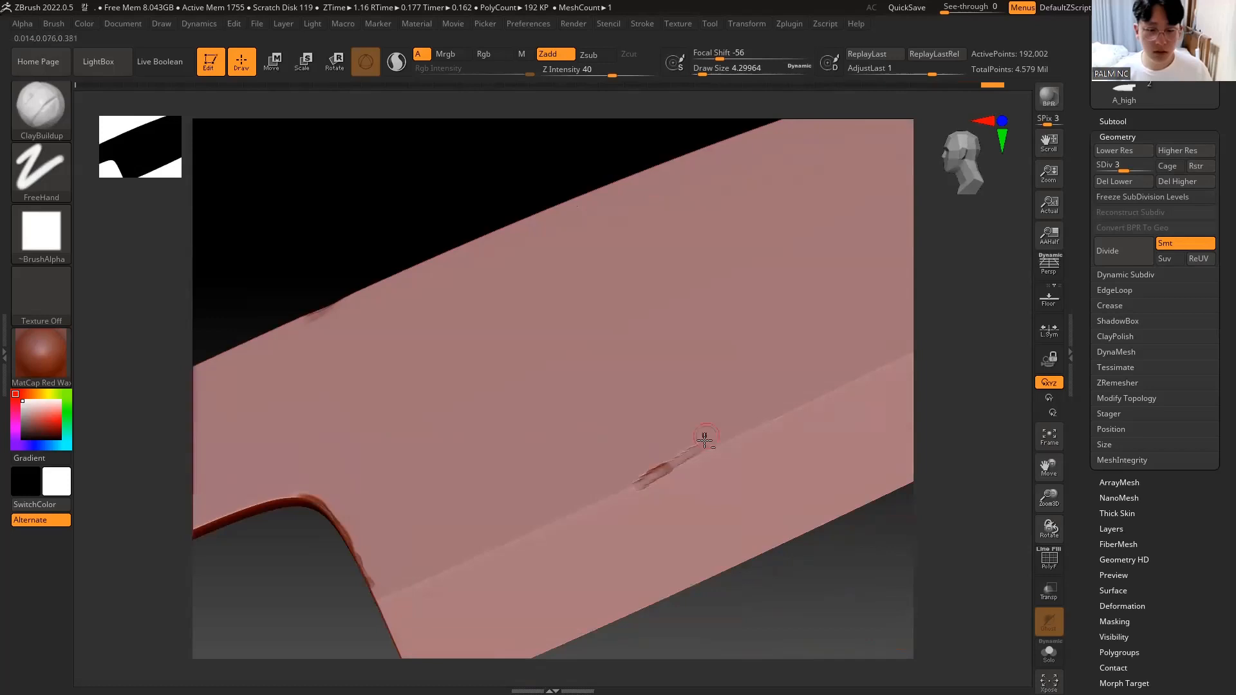
pyautogui.moveTo(701, 385); pyautogui.dragTo(704, 450)
# Step: Raise the blade to subdivision level 5 and bring the entire blade into view
pyautogui.moveTo(1123, 166); pyautogui.dragTo(1143, 165)
pyautogui.press('shift')
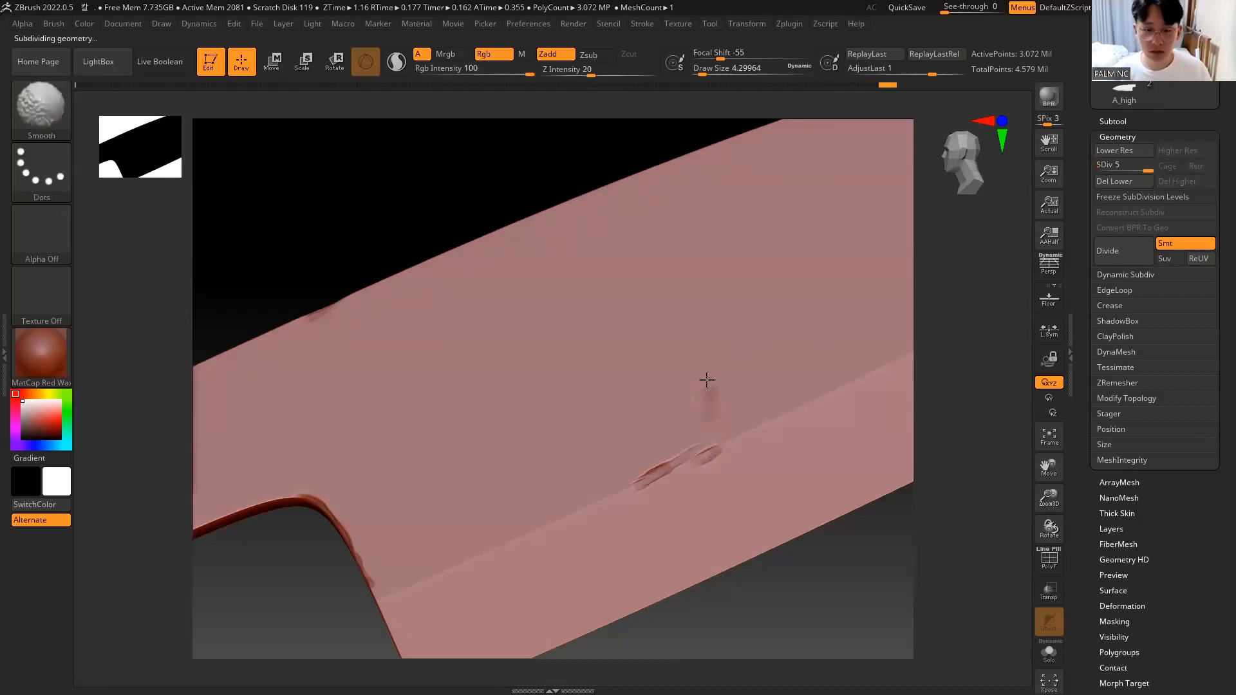
pyautogui.press('ctrl')
pyautogui.keyDown('ctrl'); pyautogui.moveTo(771, 493); pyautogui.dragTo(786, 441, button='right'); pyautogui.keyUp('ctrl')
pyautogui.keyDown('ctrl'); pyautogui.moveTo(815, 455); pyautogui.dragTo(676, 465); pyautogui.keyUp('ctrl')
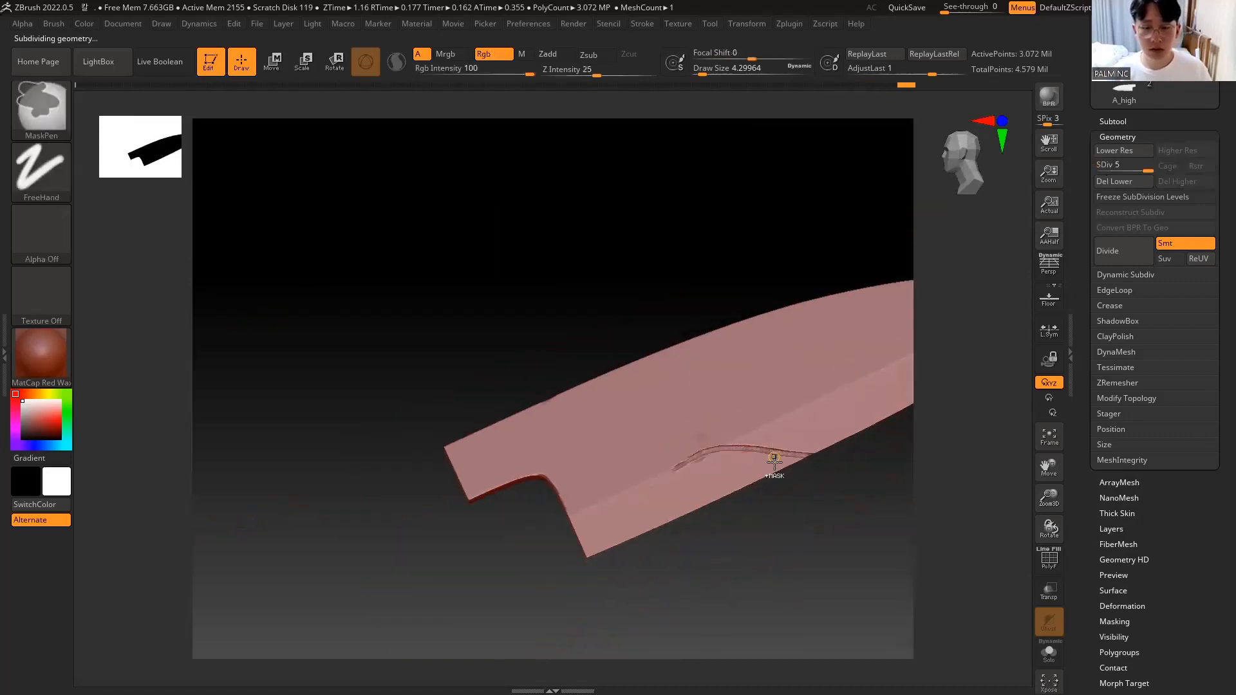
pyautogui.moveTo(789, 496); pyautogui.dragTo(566, 516, button='right')
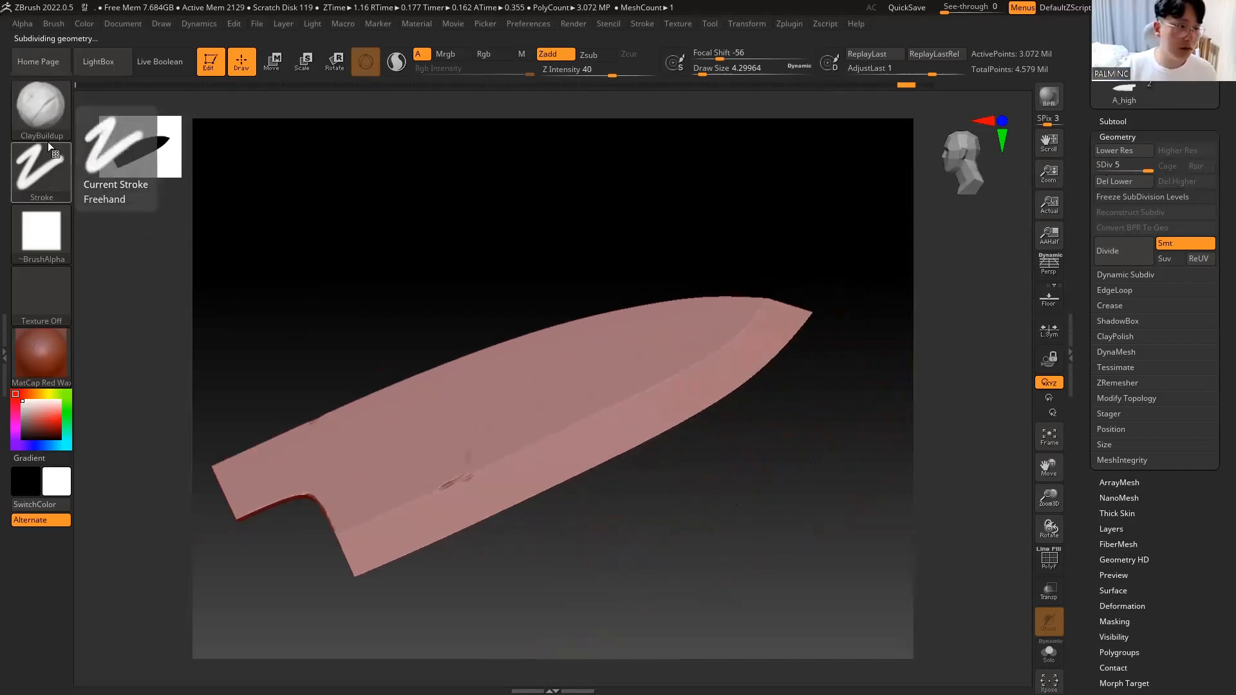
# Step: Switch to the Standard brush with the DragRect stroke and Alpha 60
pyautogui.press('b')
pyautogui.press('s')
pyautogui.press('t')
pyautogui.click(44, 165)
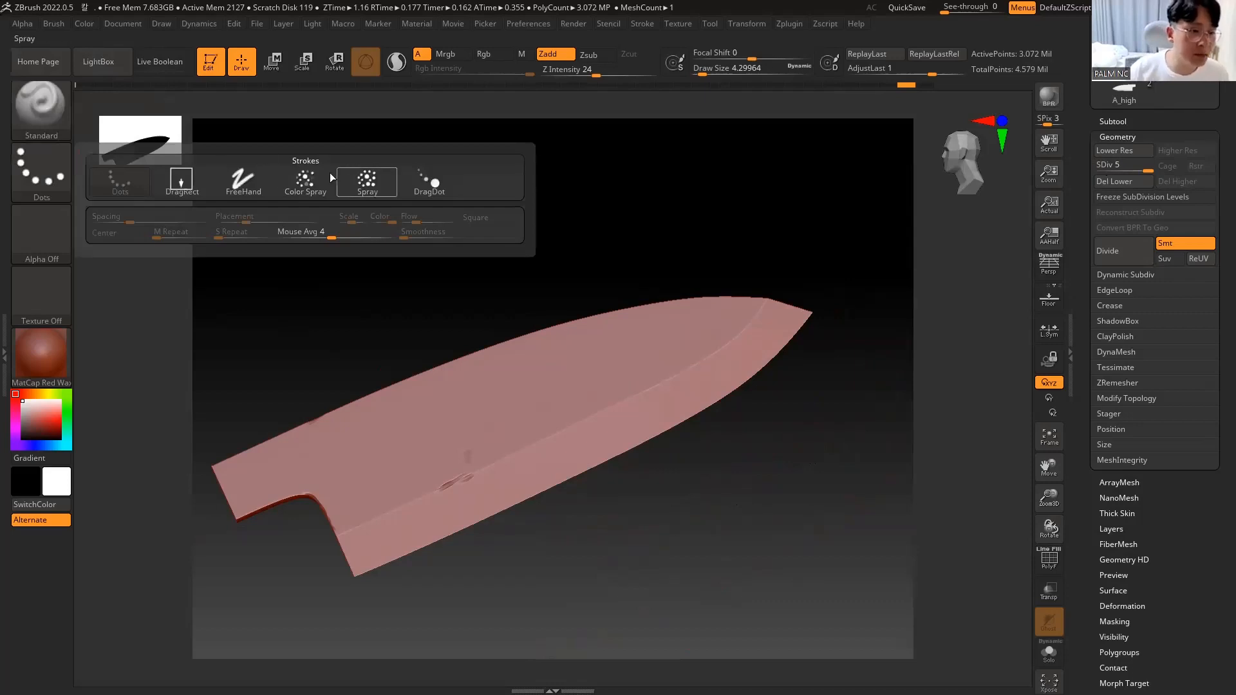
pyautogui.click(183, 181)
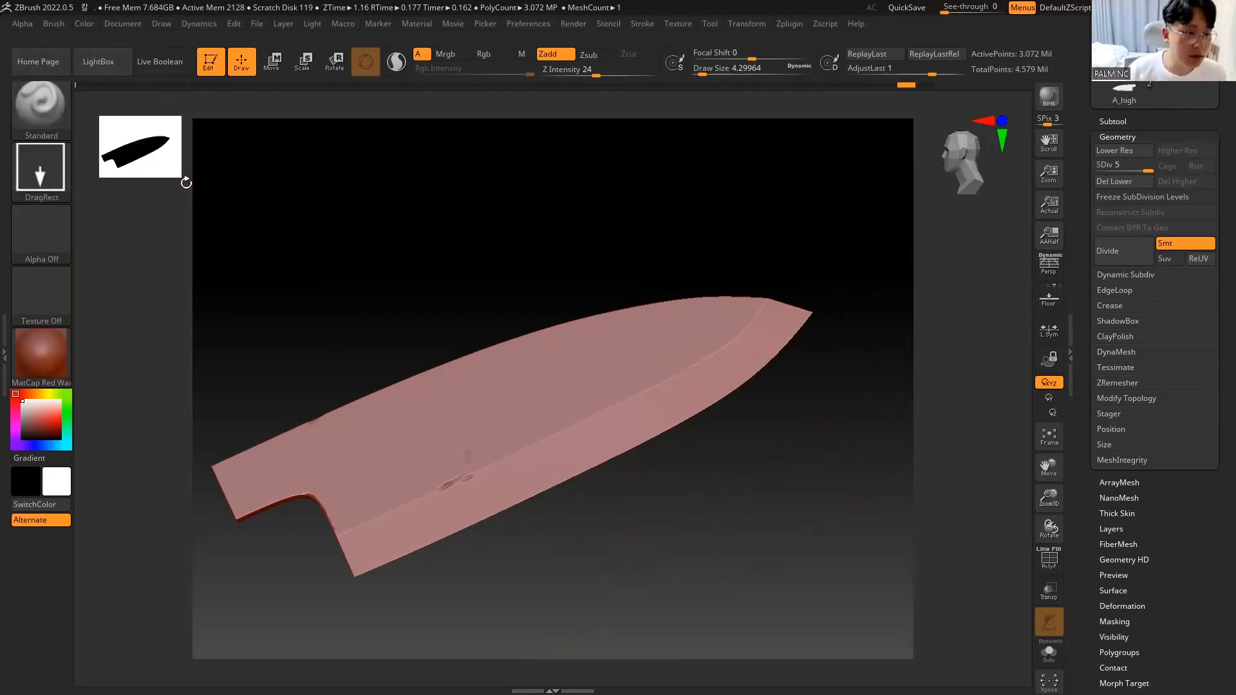
pyautogui.click(54, 232)
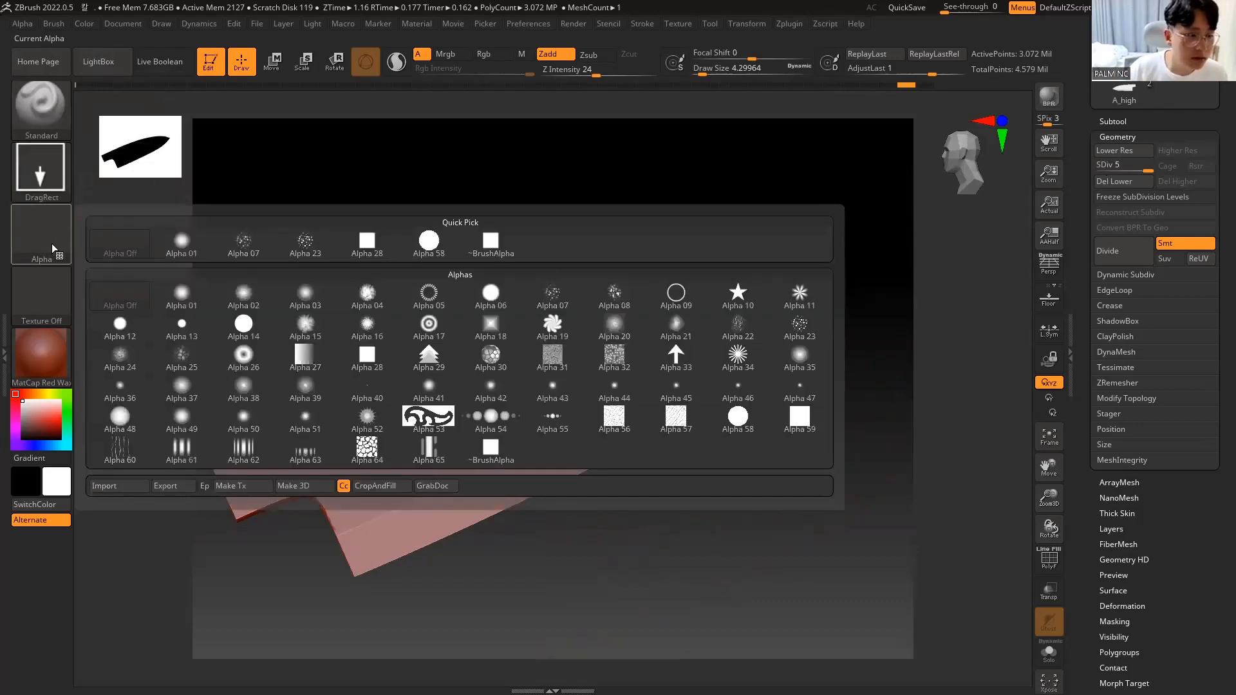
pyautogui.click(56, 242)
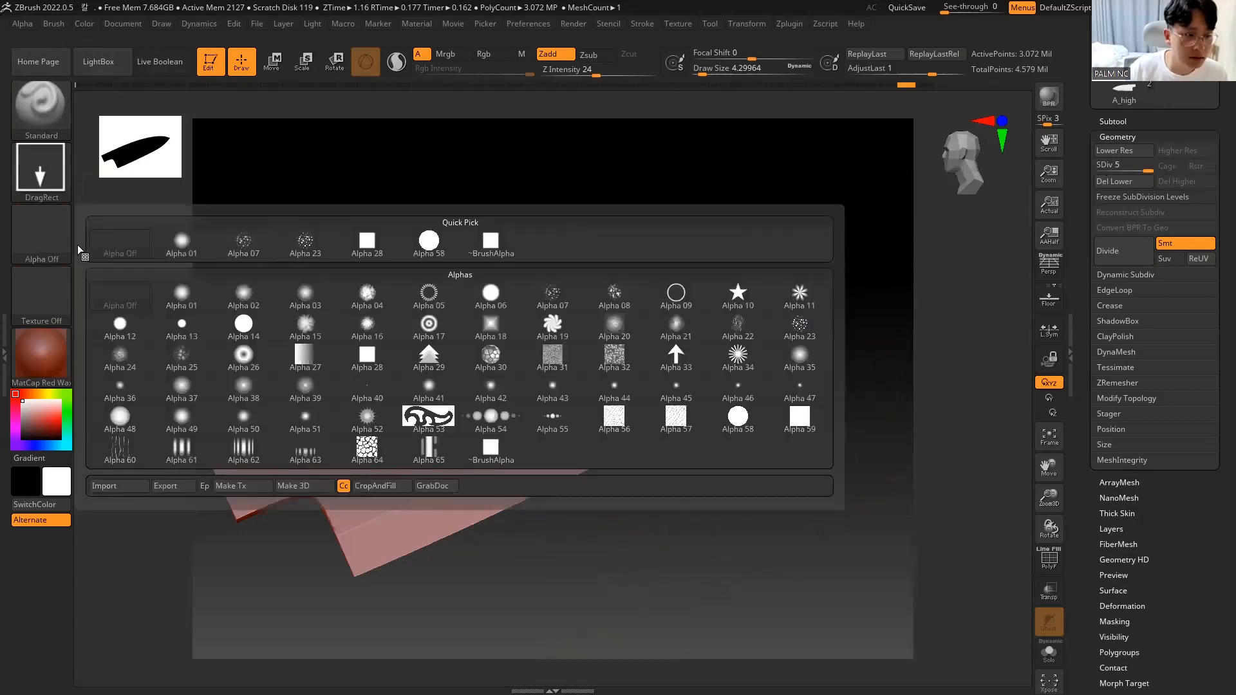
pyautogui.click(54, 242)
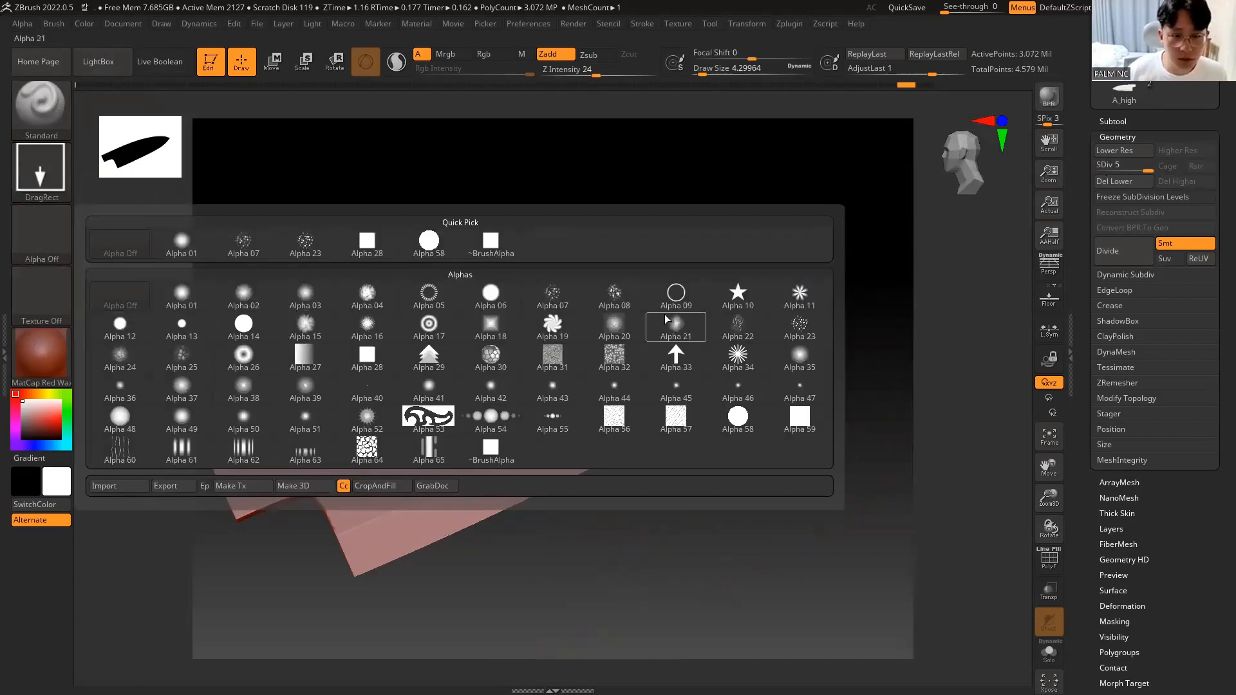
pyautogui.click(124, 455)
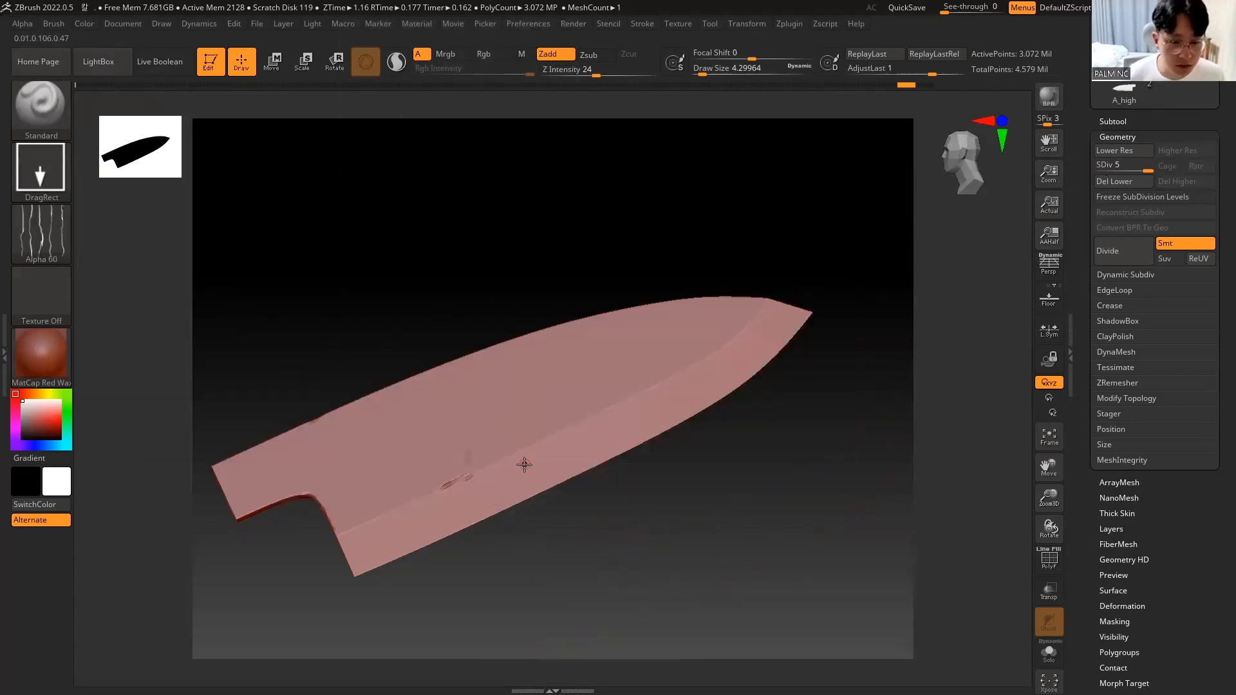
# Step: Stamp the Alpha 60 crack pattern across the middle of the bevel line and lightly smooth it
pyautogui.keyDown('ctrl'); pyautogui.moveTo(706, 519); pyautogui.dragTo(741, 612, button='right'); pyautogui.keyUp('ctrl')
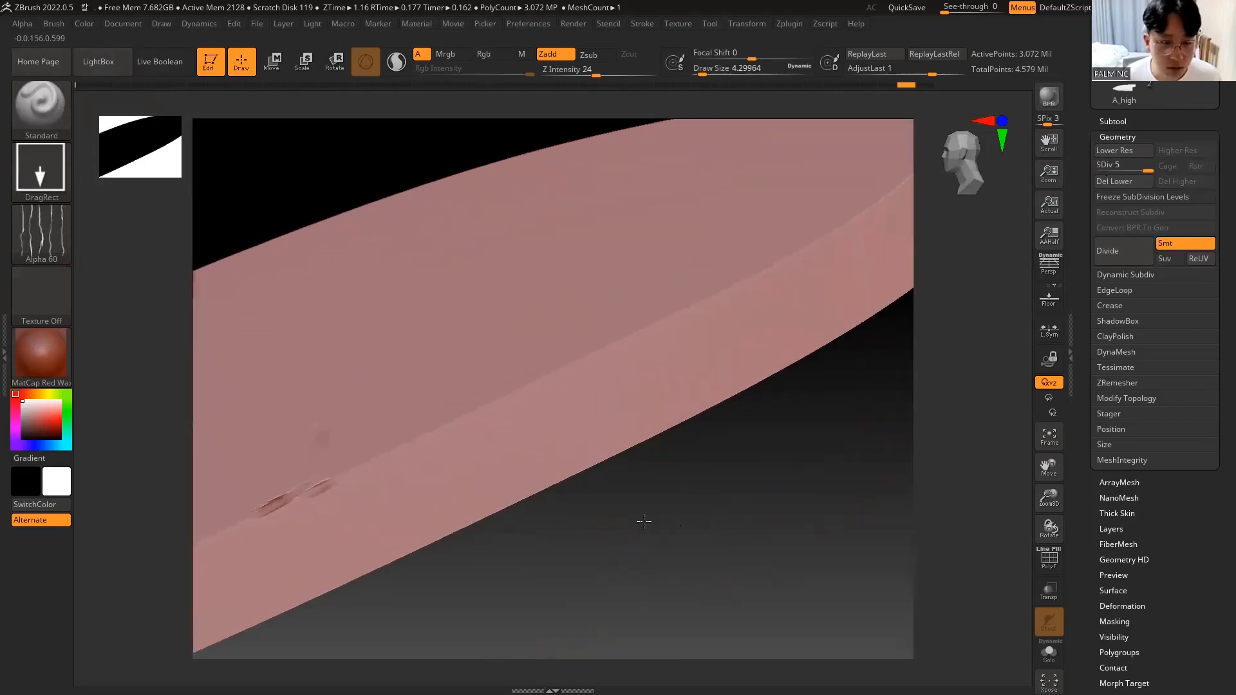
pyautogui.keyDown('alt'); pyautogui.moveTo(644, 522); pyautogui.dragTo(767, 429, button='right'); pyautogui.keyUp('alt')
pyautogui.moveTo(545, 367); pyautogui.dragTo(536, 400)
pyautogui.press('shift')
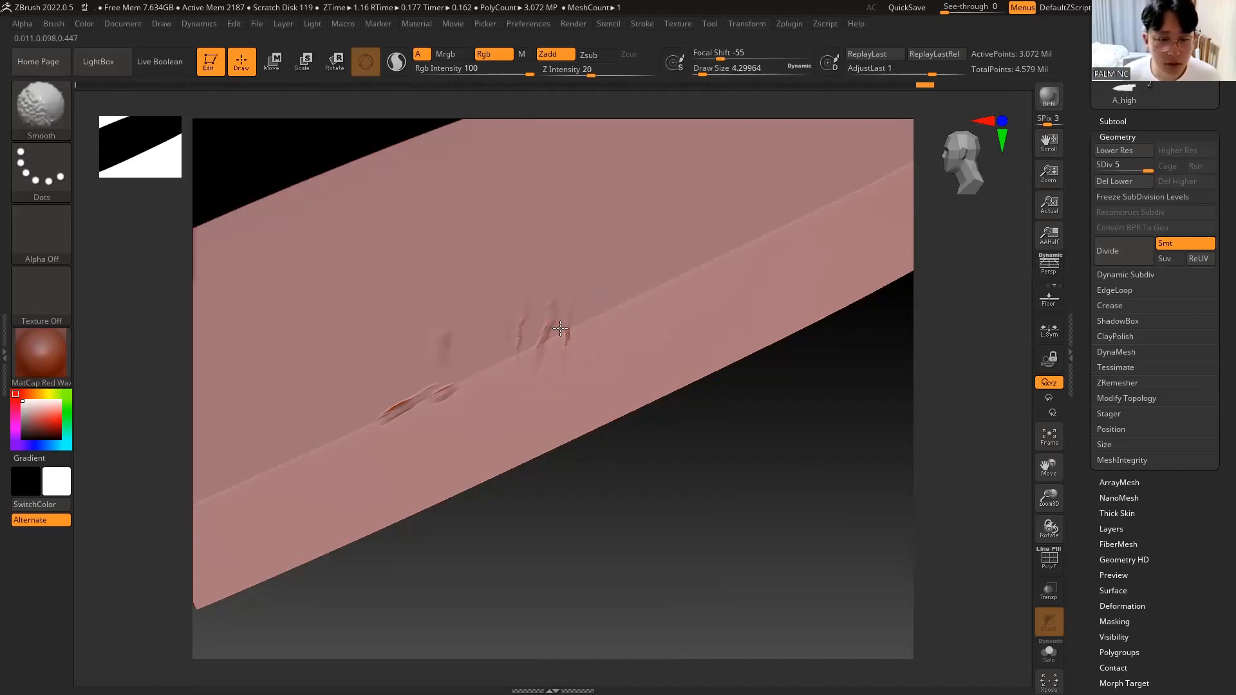
pyautogui.keyDown('shift'); pyautogui.moveTo(560, 328); pyautogui.dragTo(570, 323); pyautogui.keyUp('shift')
pyautogui.moveTo(573, 561)
pyautogui.keyDown('alt'); pyautogui.mouseDown()
pyautogui.moveTo(568, 447)
pyautogui.moveTo(613, 506)
pyautogui.moveTo(604, 480)
pyautogui.mouseUp(); pyautogui.keyUp('alt')
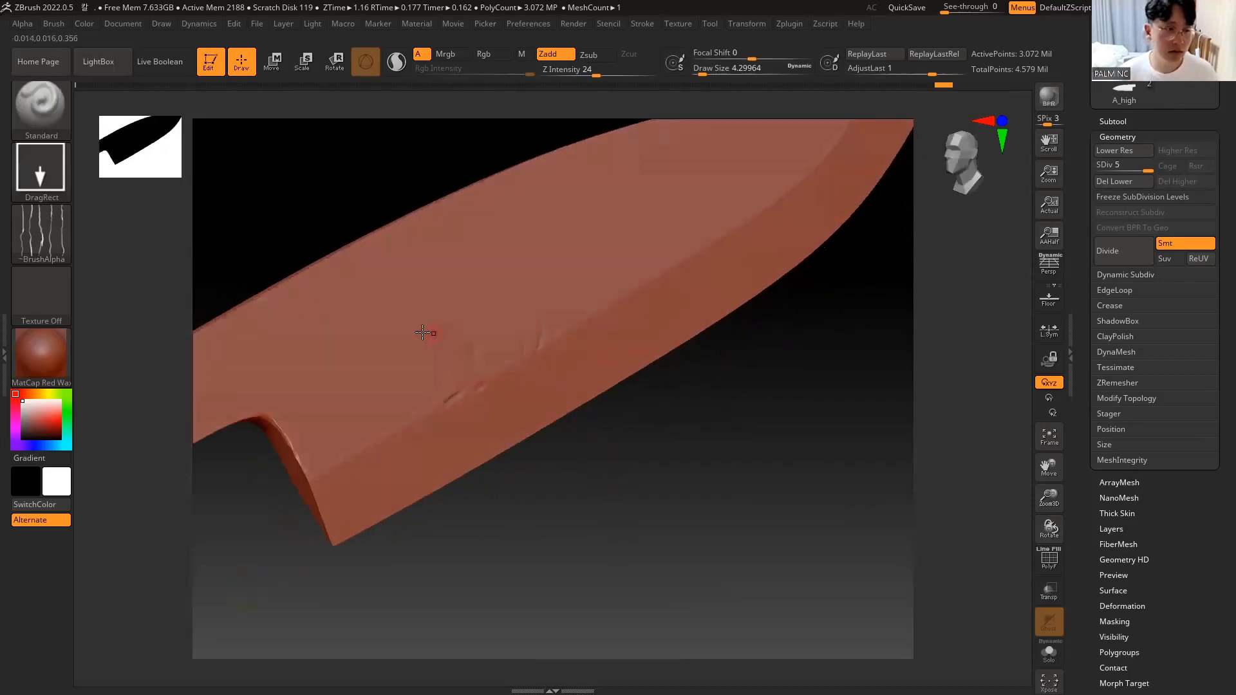
# Step: Try spraying the crack alpha over the blade face with the Spray stroke, including at draw size 48.64685, and undo the strokes
pyautogui.click(62, 189)
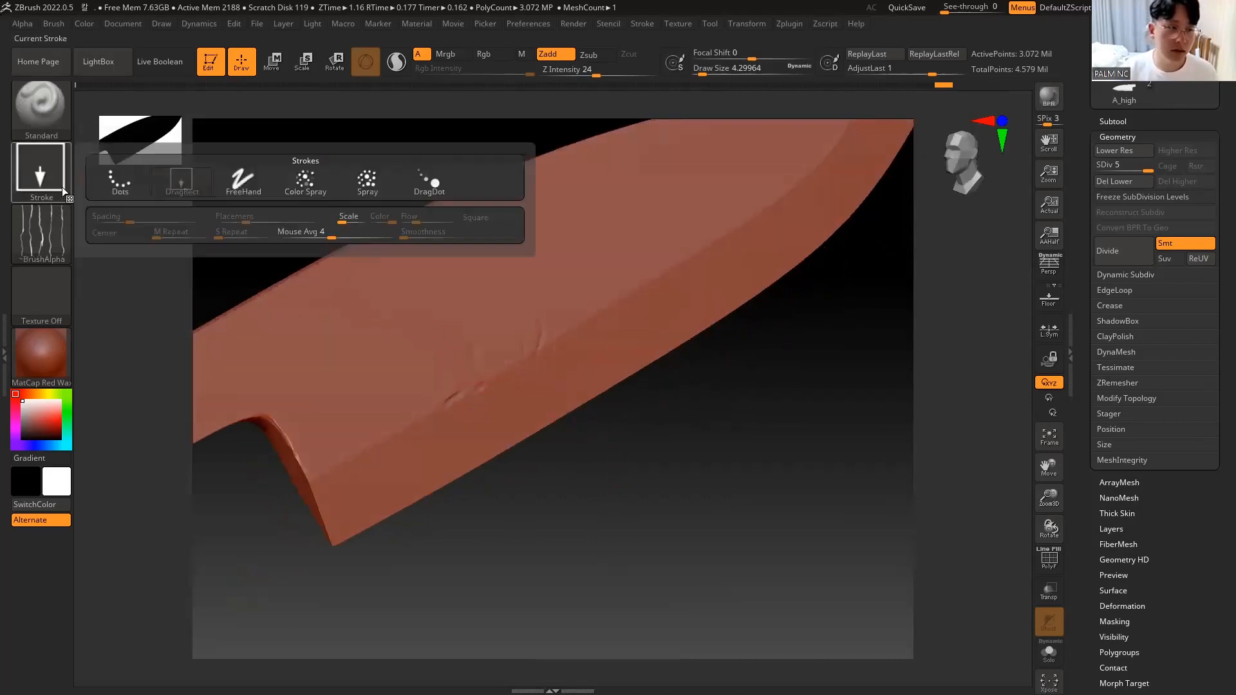
pyautogui.click(366, 180)
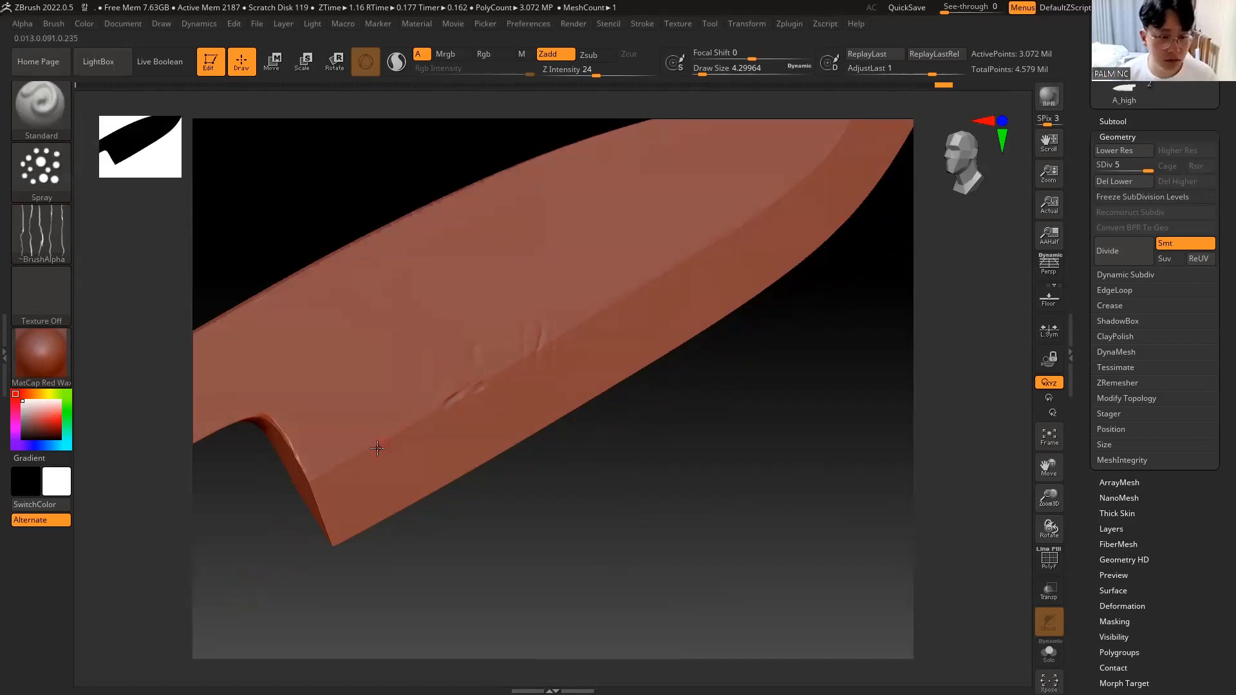
pyautogui.moveTo(406, 422)
pyautogui.mouseDown()
pyautogui.moveTo(439, 417)
pyautogui.moveTo(450, 364)
pyautogui.moveTo(509, 316)
pyautogui.mouseUp()
pyautogui.hotkey('ctrl', 'z')
pyautogui.press('space')
pyautogui.hotkey('ctrl', 'z')
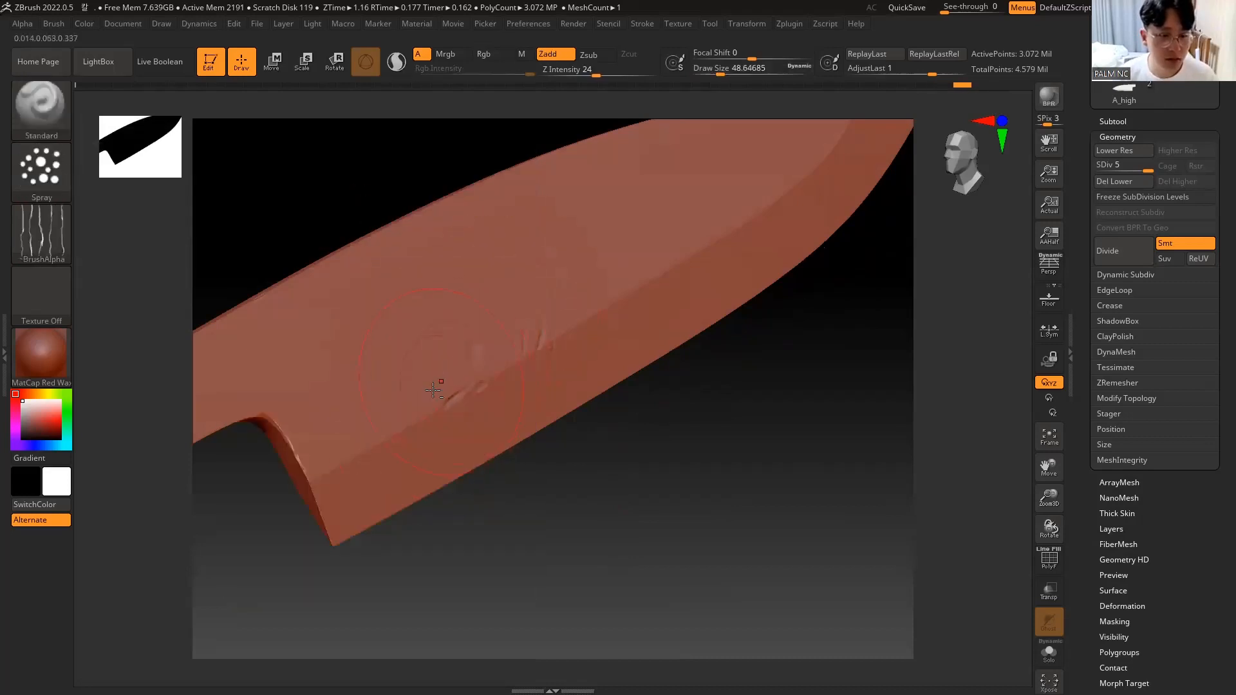
pyautogui.moveTo(435, 388)
pyautogui.mouseDown()
pyautogui.moveTo(460, 349)
pyautogui.moveTo(618, 257)
pyautogui.mouseUp()
pyautogui.hotkey('ctrl', 'z')
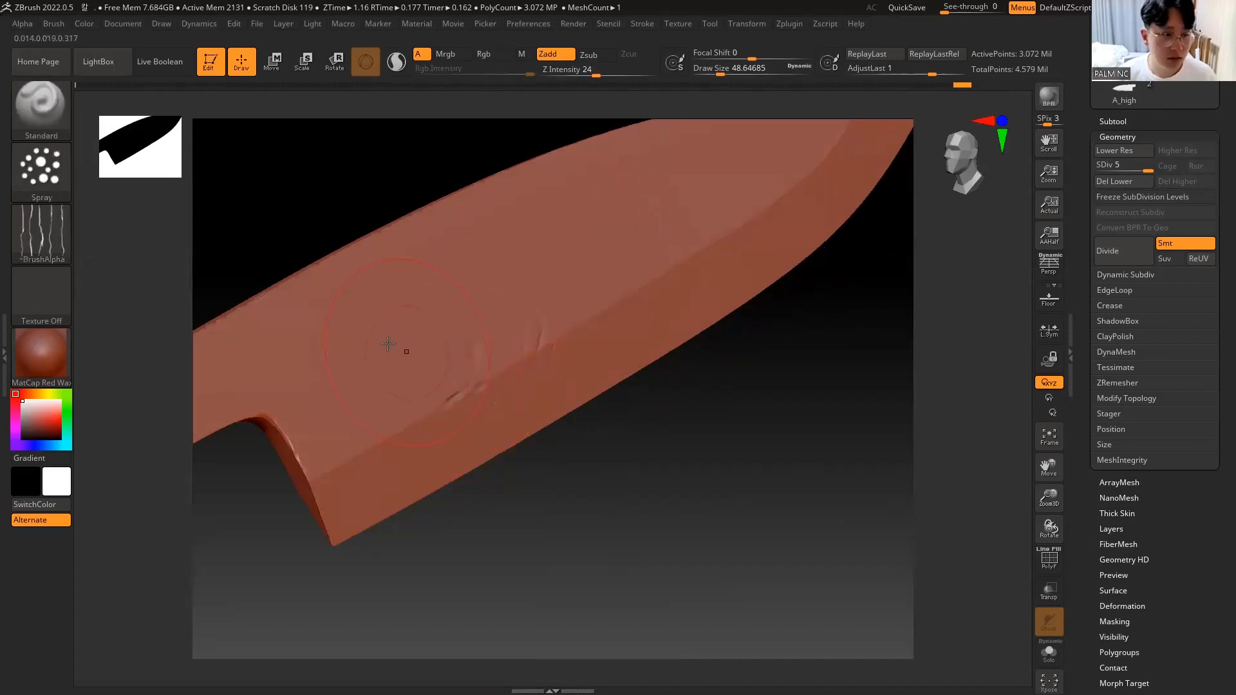
# Step: Try spraying the crack alpha over the blade at Z Intensity 7, and undo it
pyautogui.press('space')
pyautogui.moveTo(293, 256); pyautogui.dragTo(273, 256)
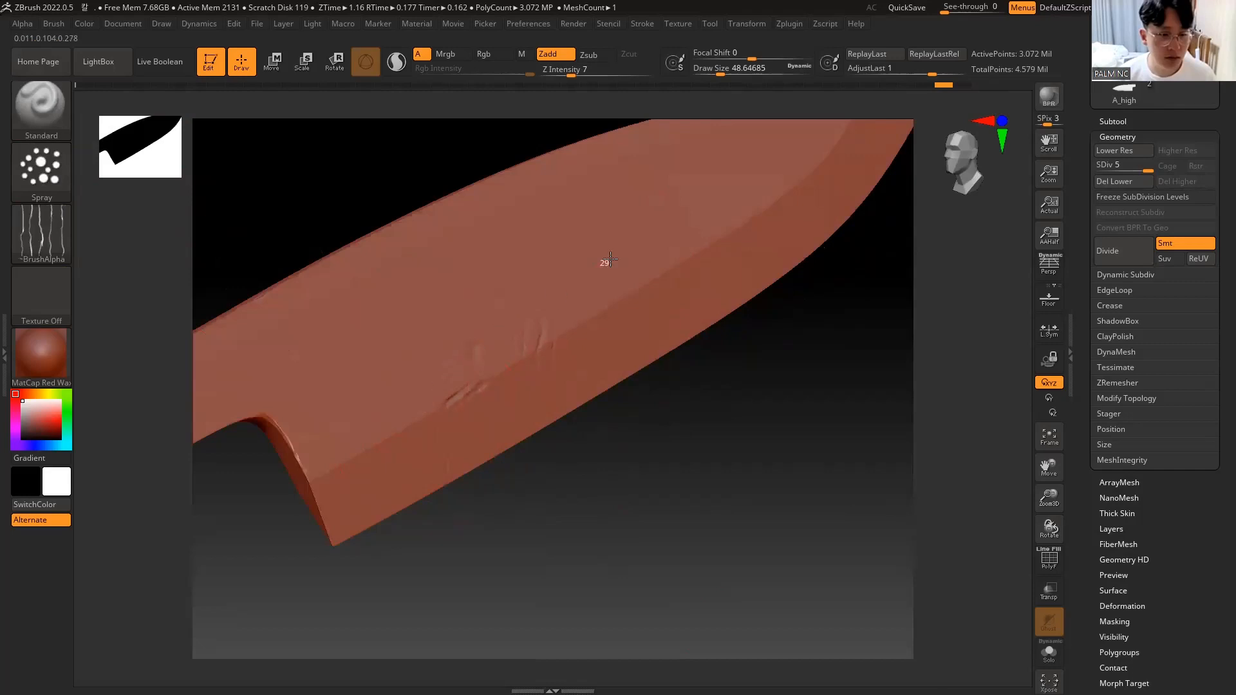
pyautogui.moveTo(660, 412)
pyautogui.mouseDown()
pyautogui.moveTo(635, 428)
pyautogui.moveTo(651, 389)
pyautogui.moveTo(631, 395)
pyautogui.moveTo(638, 492)
pyautogui.mouseUp()
pyautogui.hotkey('ctrl', 'z')
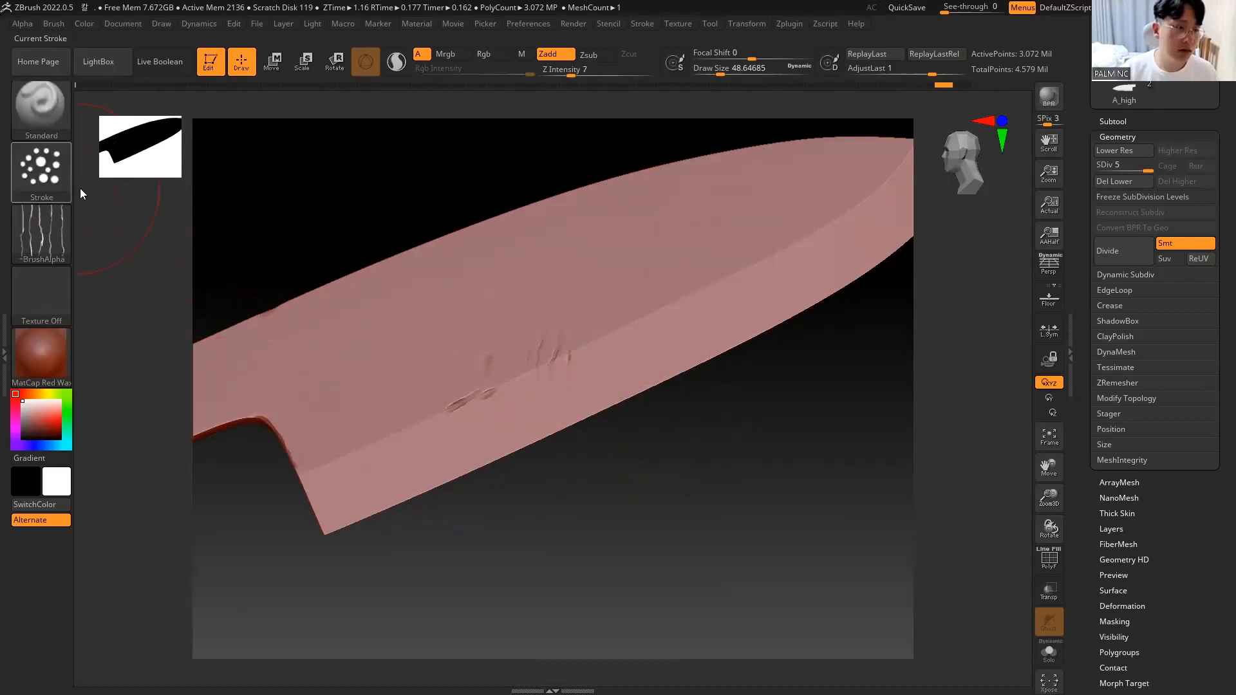
# Step: Reset the Standard brush to the Dots stroke with its alpha off
pyautogui.click(45, 194)
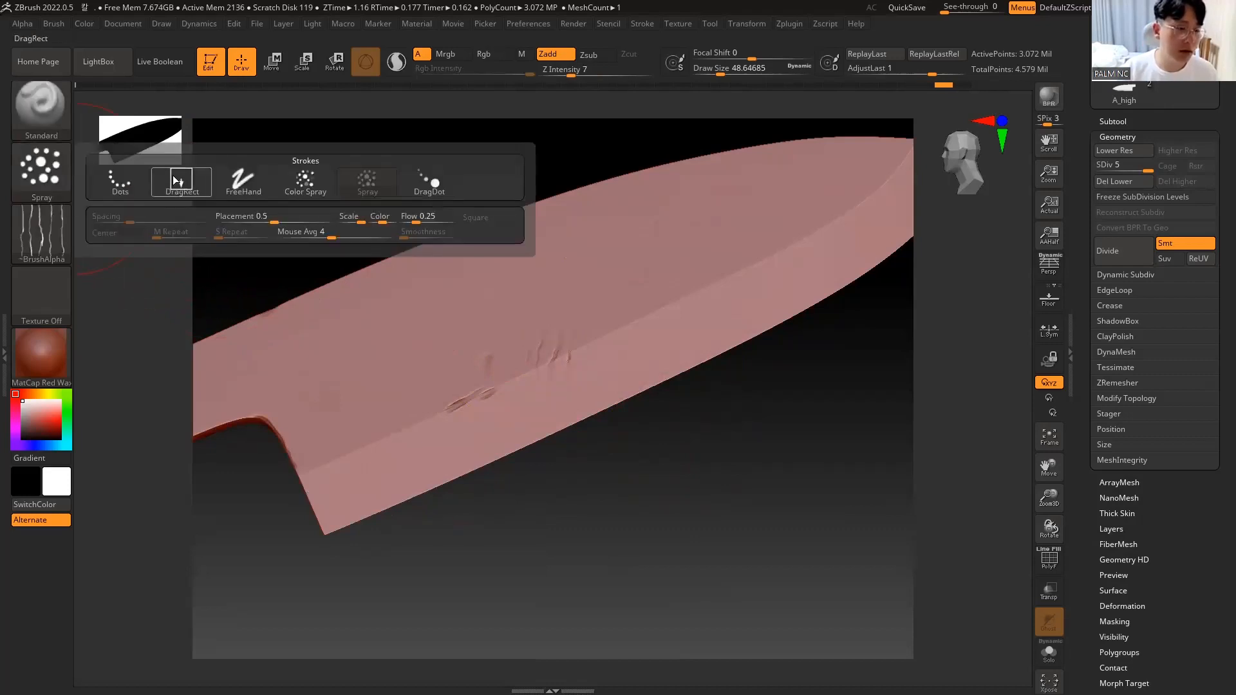
pyautogui.click(120, 181)
pyautogui.click(62, 234)
pyautogui.click(109, 243)
# Step: Switch to the ClayBuildup brush and set its draw size to 12.91171
pyautogui.press('b')
pyautogui.press('c')
pyautogui.press('b')
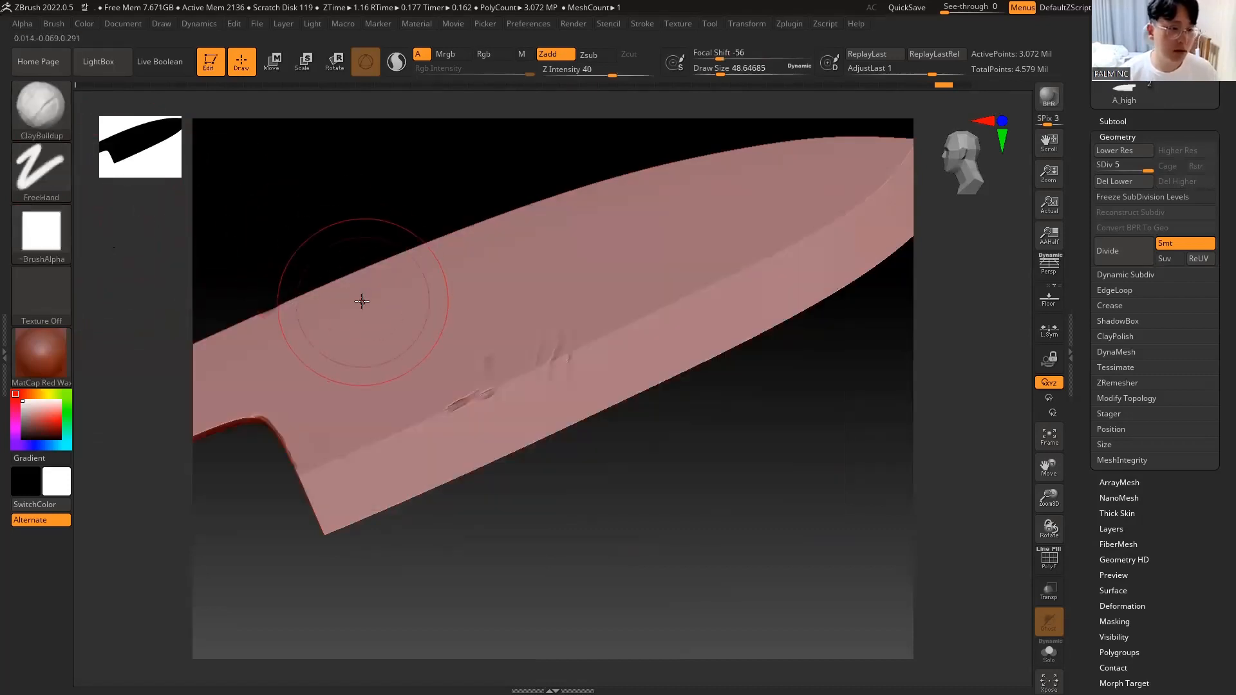
pyautogui.press('space')
pyautogui.moveTo(356, 308); pyautogui.dragTo(337, 310)
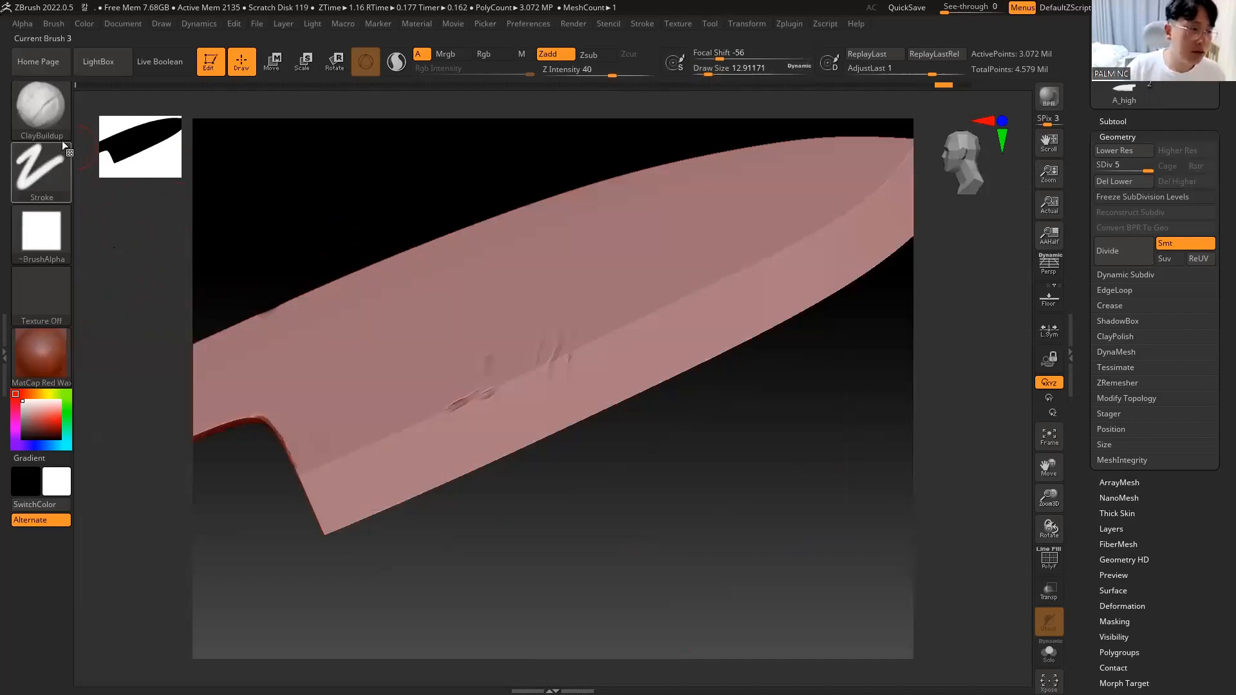
pyautogui.click(55, 111)
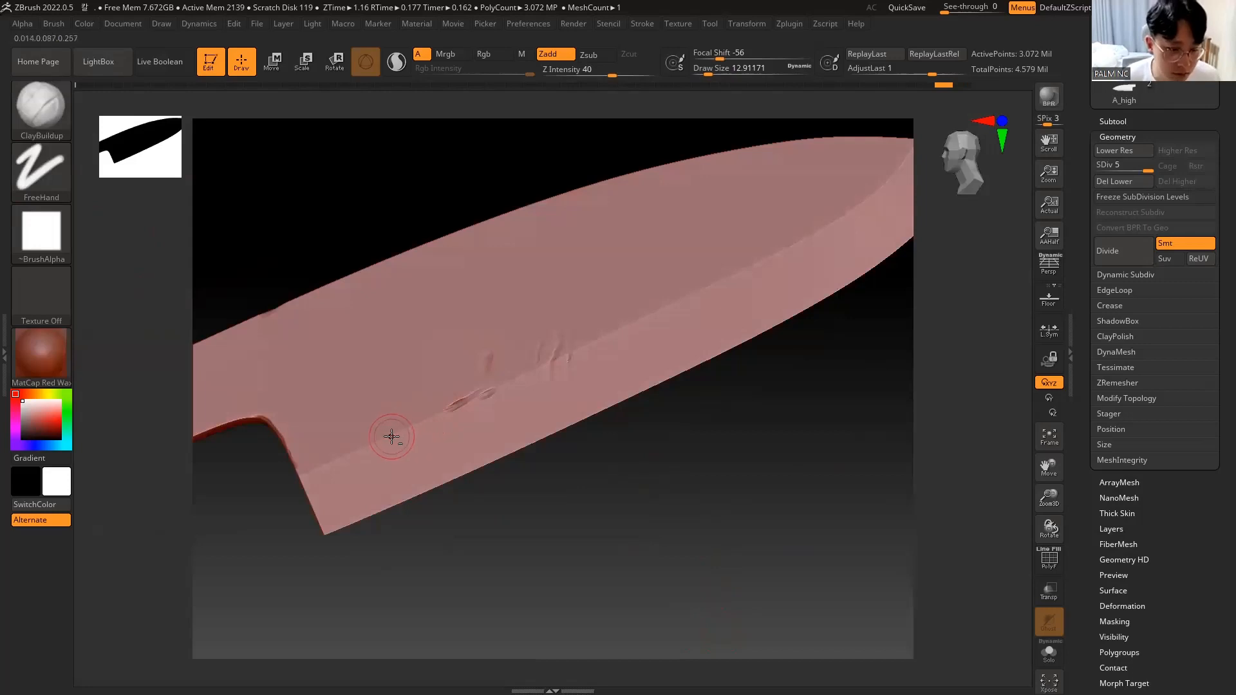
# Step: Try ClayBuildup strokes along the bevel line, reduce the draw size to 4.99256 and undo the strokes
pyautogui.moveTo(393, 433)
pyautogui.mouseDown()
pyautogui.moveTo(426, 411)
pyautogui.moveTo(405, 422)
pyautogui.mouseUp()
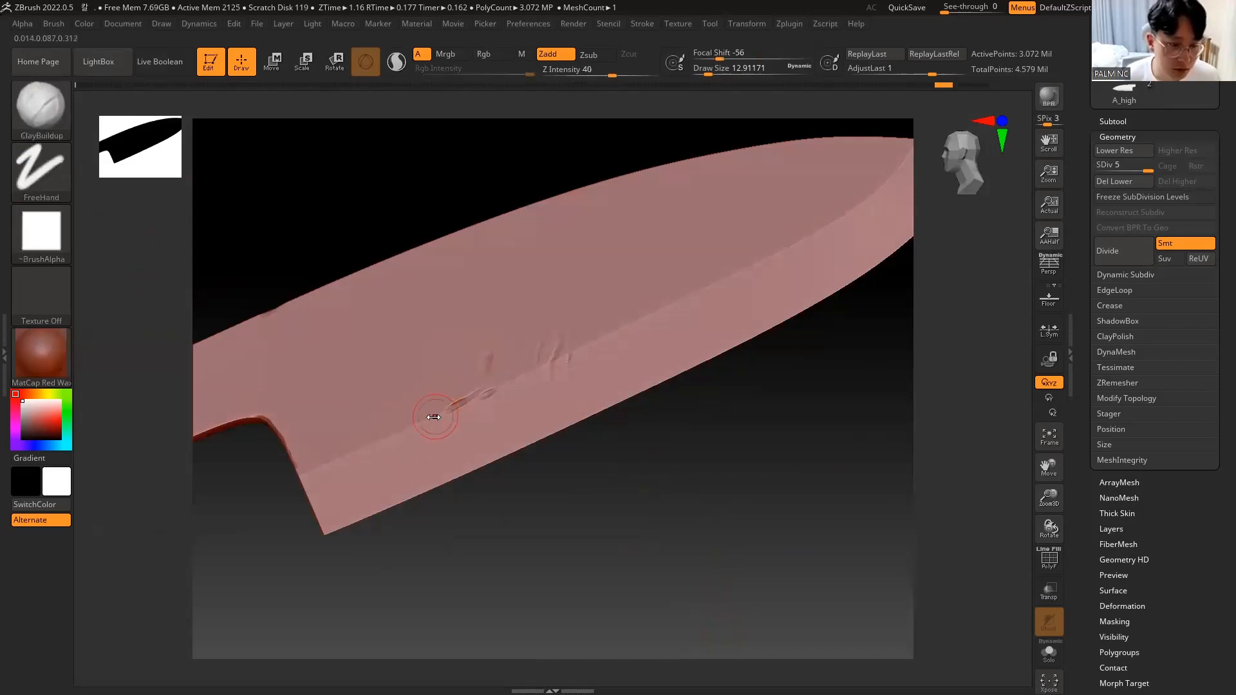
pyautogui.press('space')
pyautogui.moveTo(430, 418)
pyautogui.mouseDown()
pyautogui.moveTo(398, 432)
pyautogui.moveTo(417, 426)
pyautogui.mouseUp()
pyautogui.hotkey('ctrl', 'z')
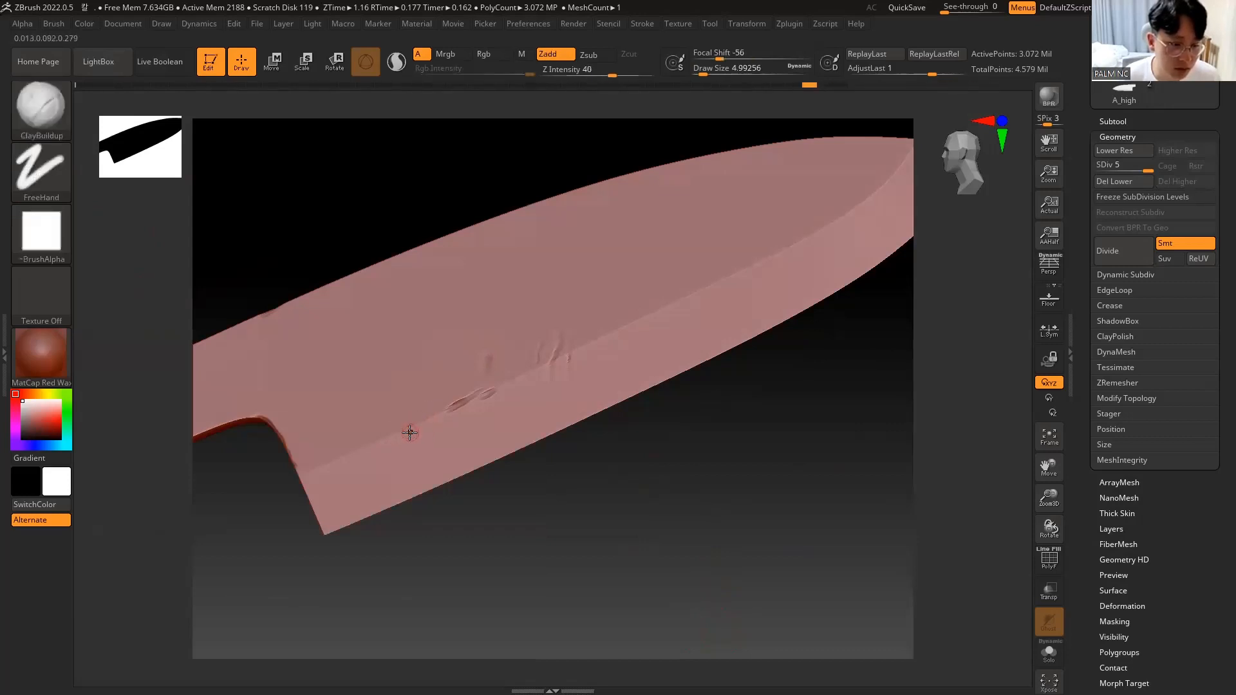
pyautogui.hotkey('ctrl', 'z')
# Step: Lower the Z Intensity to 27, then sculpt and smooth a ClayBuildup nick on the bevel line near the notch
pyautogui.moveTo(499, 502); pyautogui.dragTo(511, 517)
pyautogui.press('space')
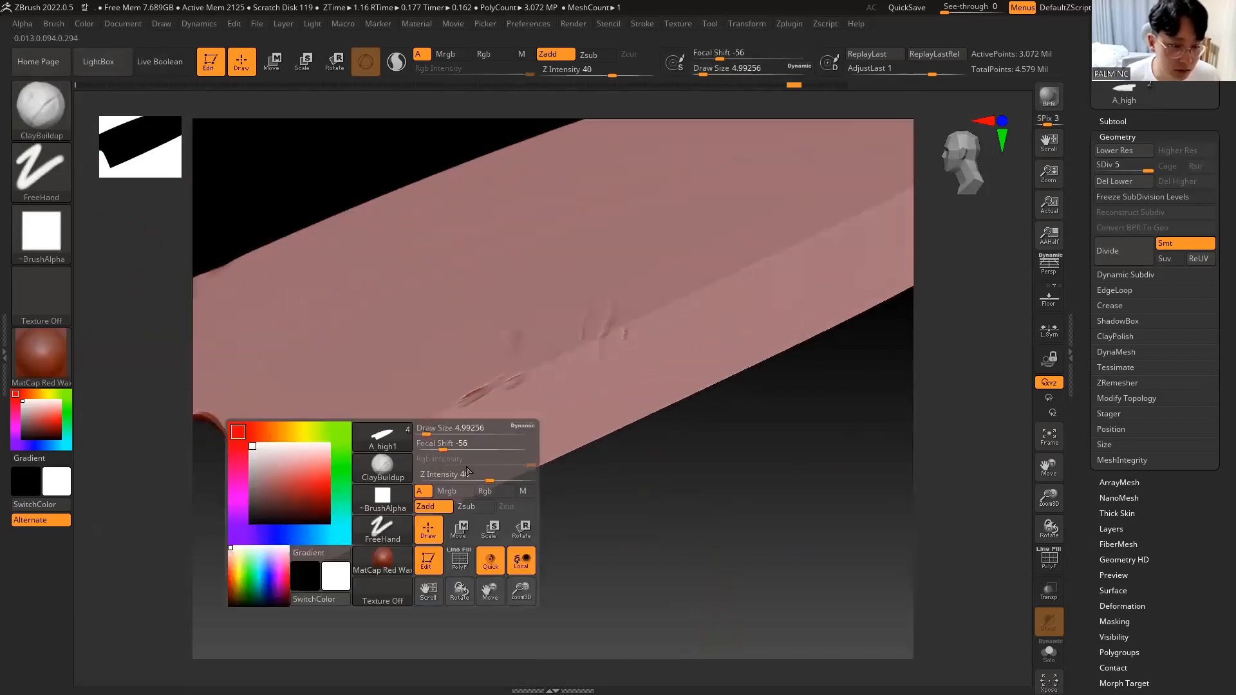
pyautogui.moveTo(488, 475); pyautogui.dragTo(477, 474)
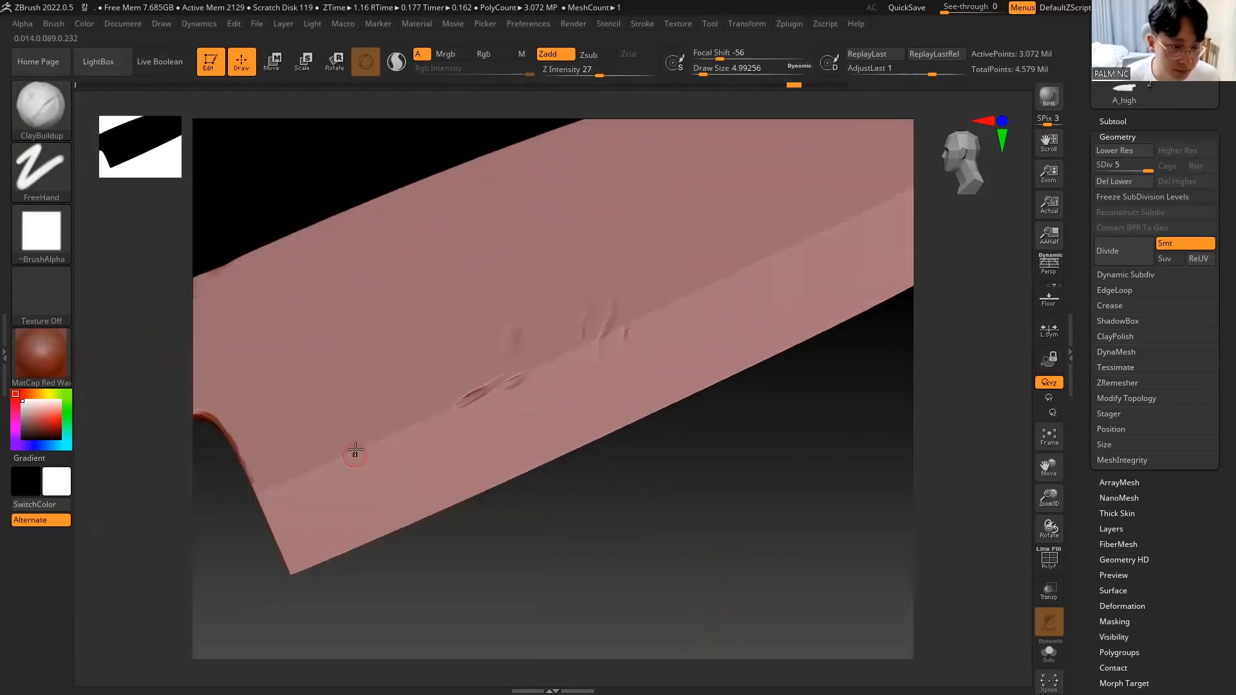
pyautogui.moveTo(390, 431); pyautogui.dragTo(395, 430)
pyautogui.press('shift')
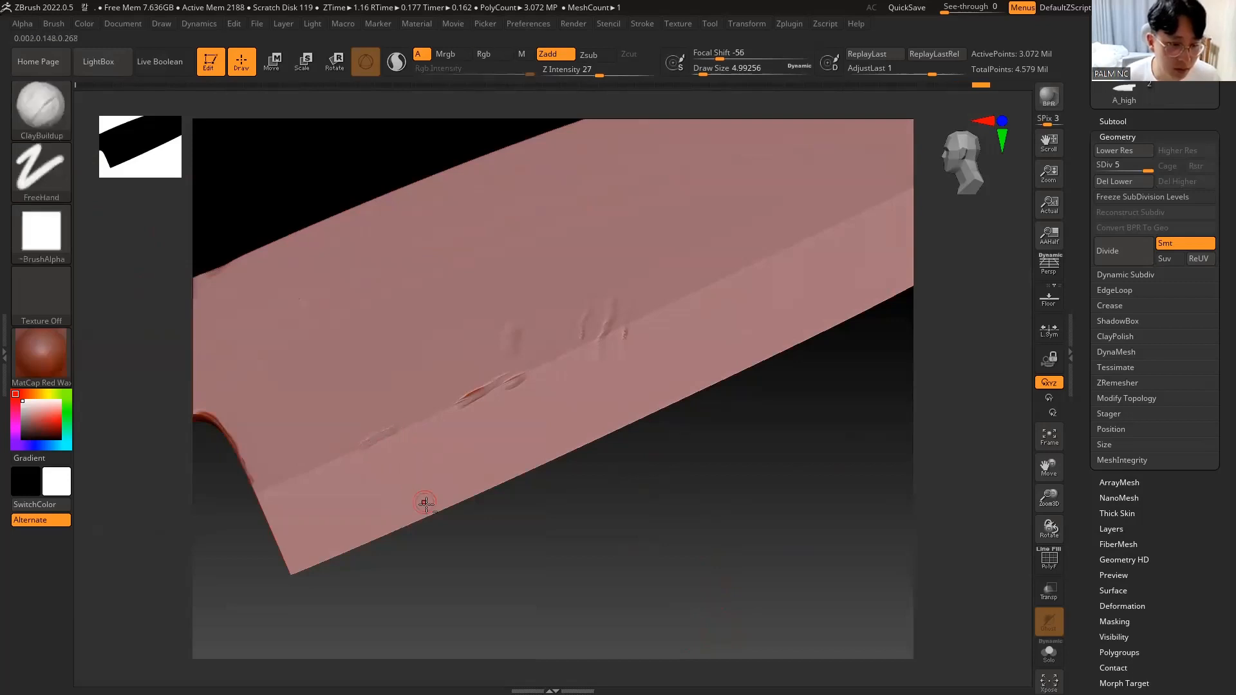
# Step: Add a small ClayBuildup nick on the cutting edge near the blade's heel and smooth it
pyautogui.moveTo(451, 508)
pyautogui.mouseDown()
pyautogui.moveTo(474, 516)
pyautogui.moveTo(458, 479)
pyautogui.mouseUp()
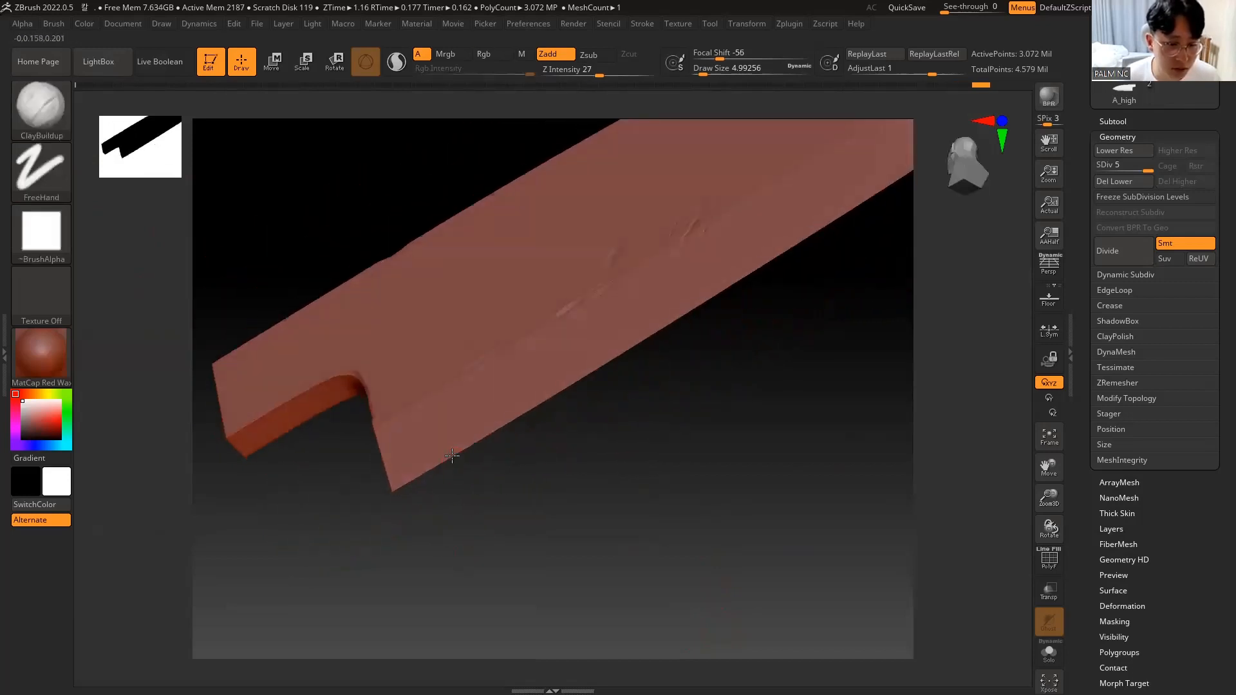
pyautogui.press('shift')
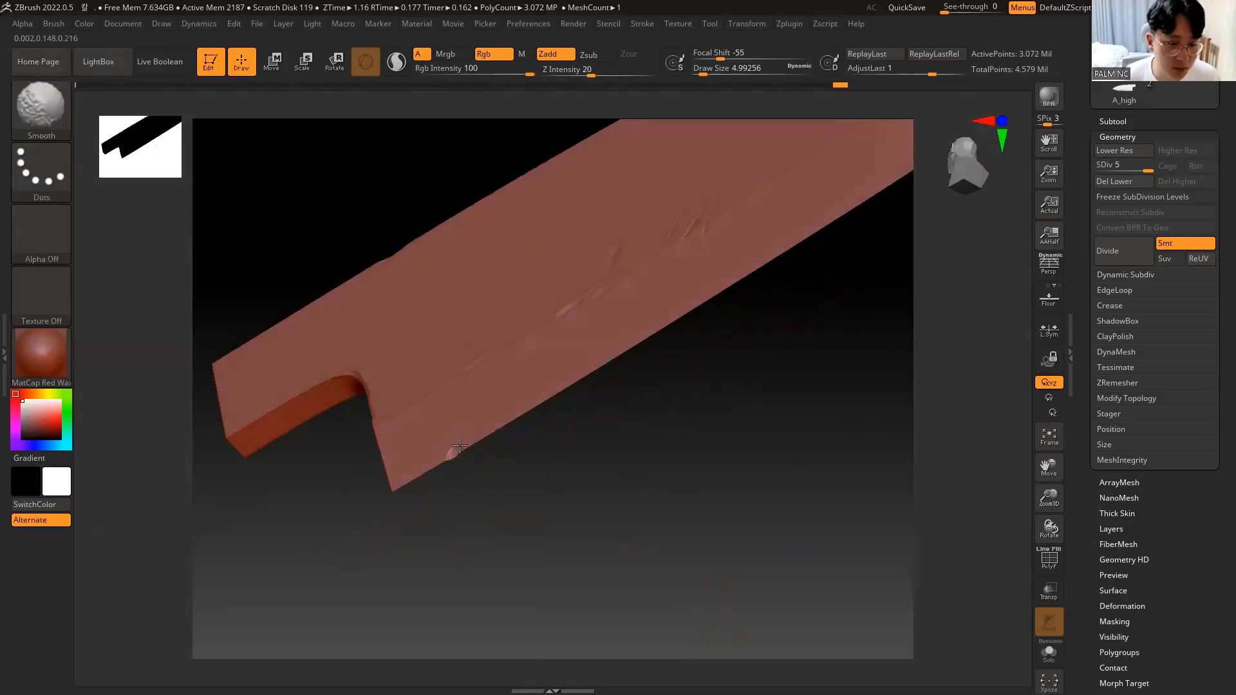
pyautogui.moveTo(477, 490)
pyautogui.mouseDown()
pyautogui.moveTo(524, 491)
pyautogui.moveTo(499, 450)
pyautogui.moveTo(532, 503)
pyautogui.mouseUp()
# Step: Set the draw size to 10.53596, then add ClayBuildup wear along the spine's edge and smooth it
pyautogui.moveTo(522, 230)
pyautogui.mouseDown()
pyautogui.moveTo(533, 254)
pyautogui.moveTo(458, 341)
pyautogui.mouseUp()
pyautogui.press('space')
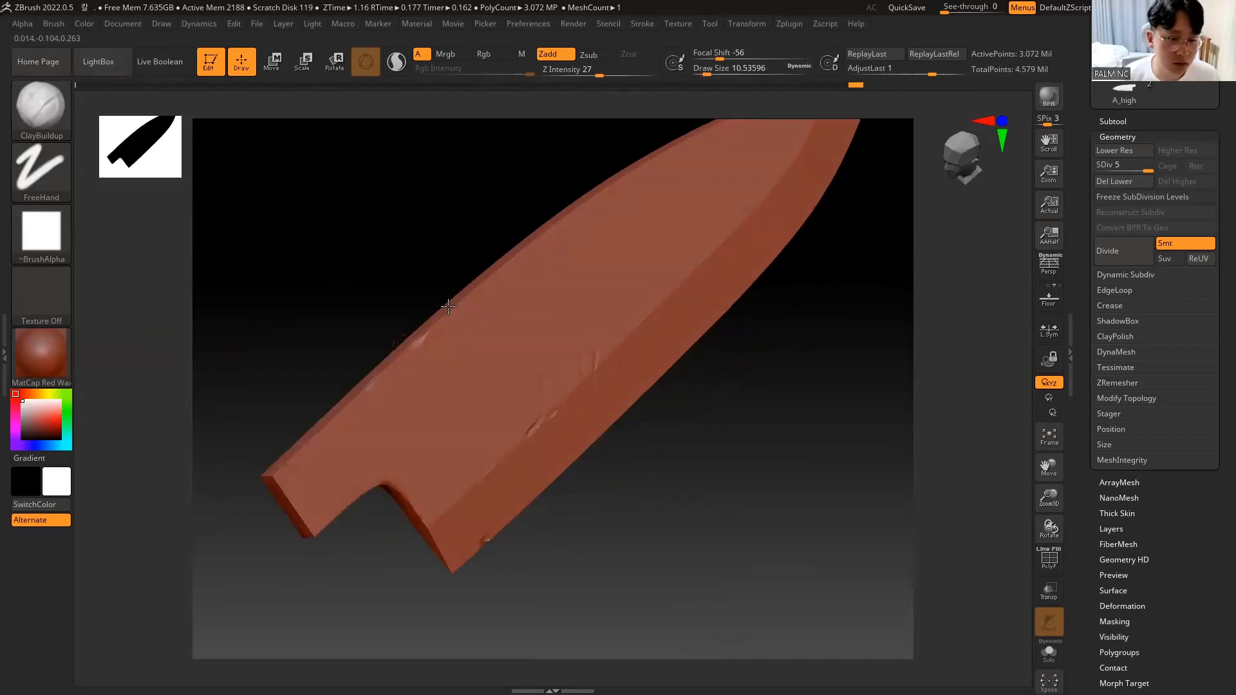
pyautogui.press('shift')
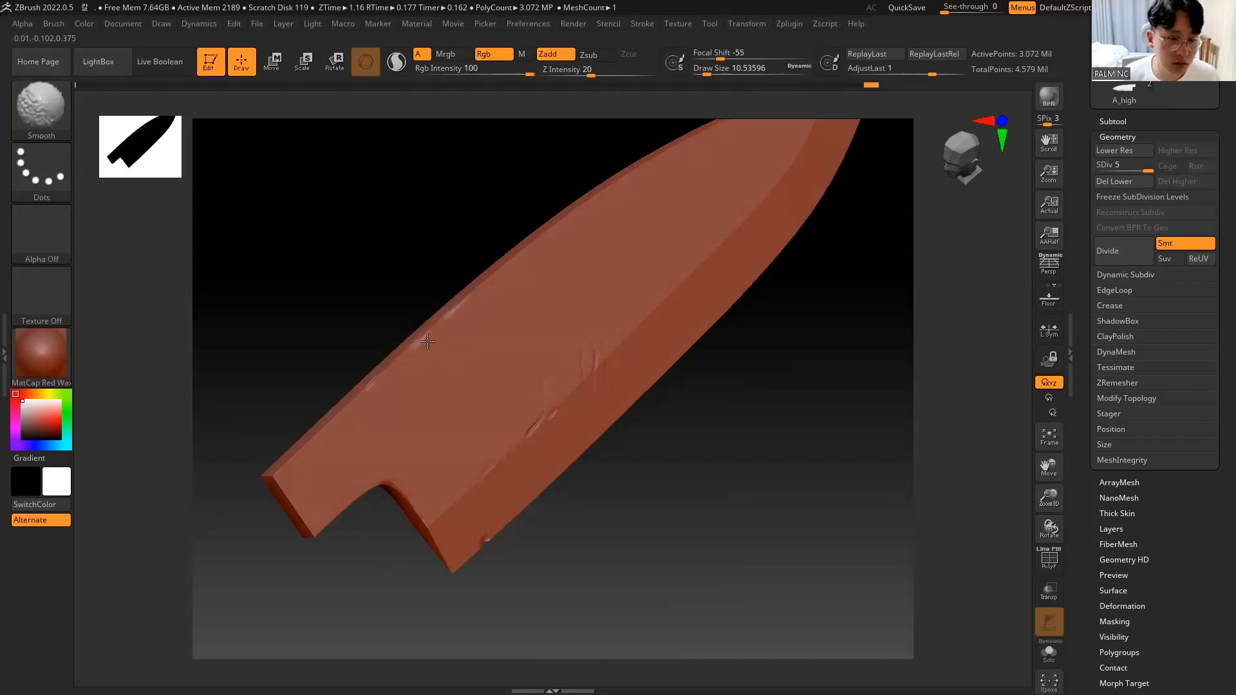
# Step: Sculpt ClayBuildup wear along the spine's edge near the blade tip and smooth it
pyautogui.moveTo(723, 353); pyautogui.dragTo(552, 540)
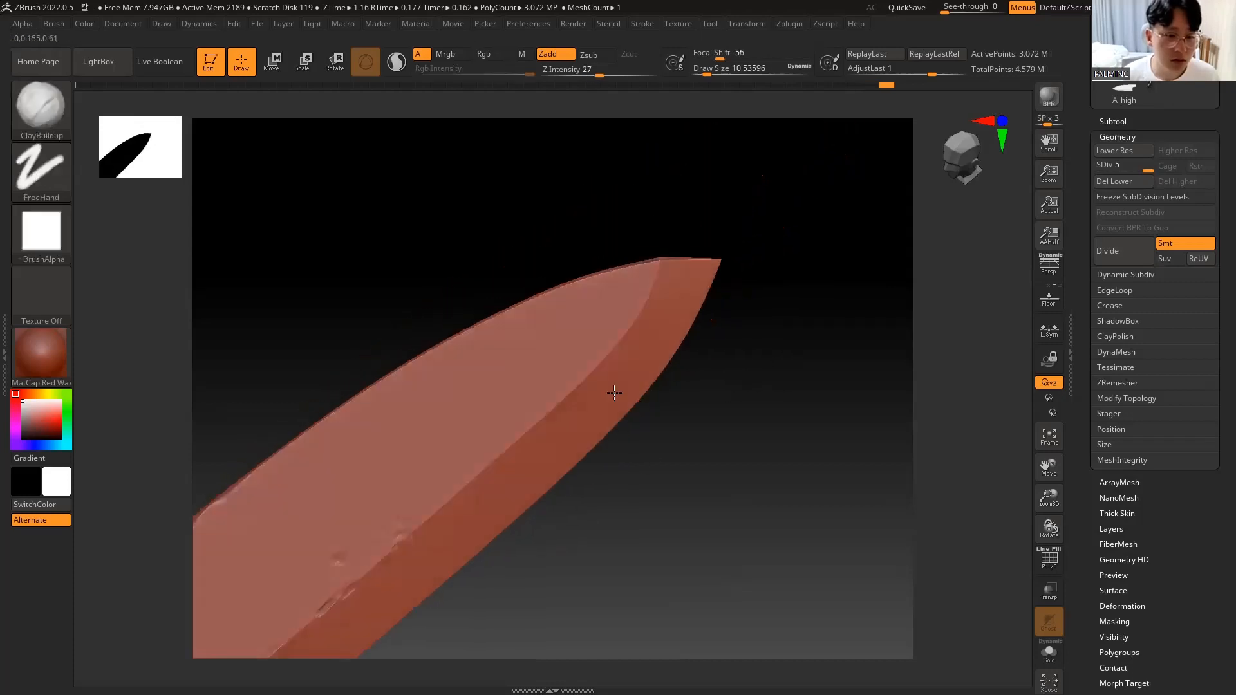
pyautogui.moveTo(634, 380)
pyautogui.mouseDown()
pyautogui.moveTo(638, 320)
pyautogui.moveTo(626, 322)
pyautogui.moveTo(663, 212)
pyautogui.moveTo(667, 295)
pyautogui.moveTo(651, 344)
pyautogui.moveTo(687, 381)
pyautogui.mouseUp()
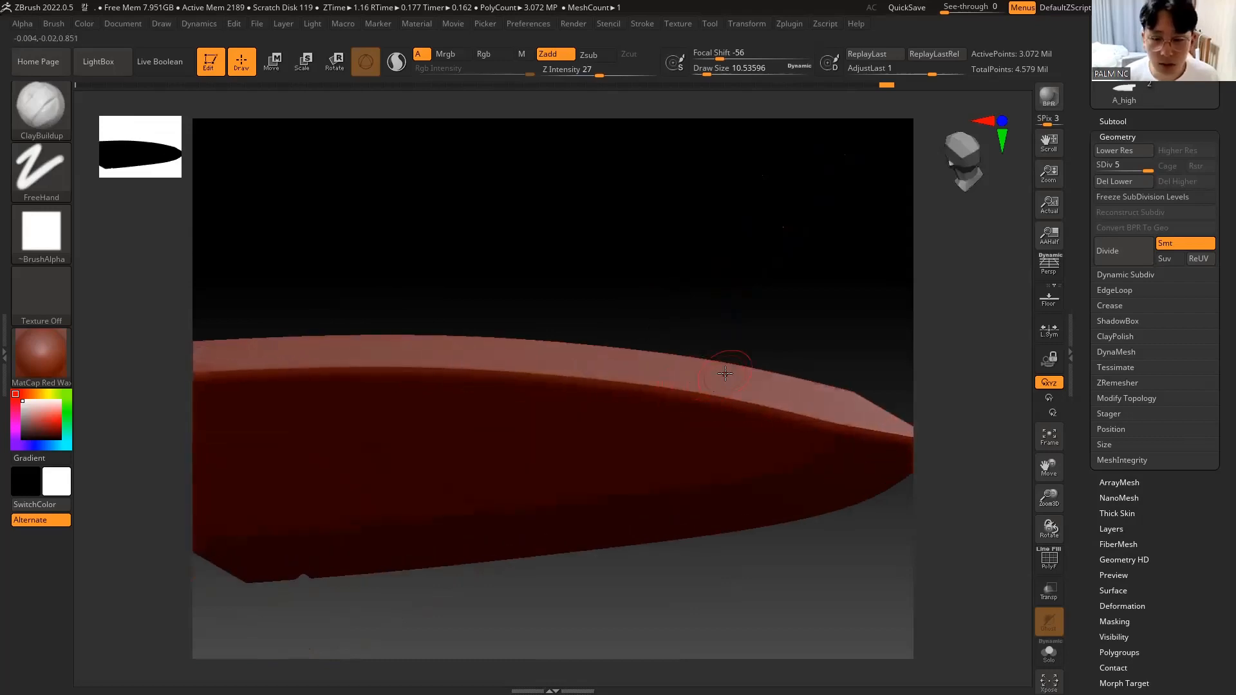
pyautogui.moveTo(762, 321)
pyautogui.keyDown('alt'); pyautogui.mouseDown()
pyautogui.moveTo(702, 307)
pyautogui.moveTo(651, 323)
pyautogui.moveTo(636, 348)
pyautogui.mouseUp(); pyautogui.keyUp('alt')
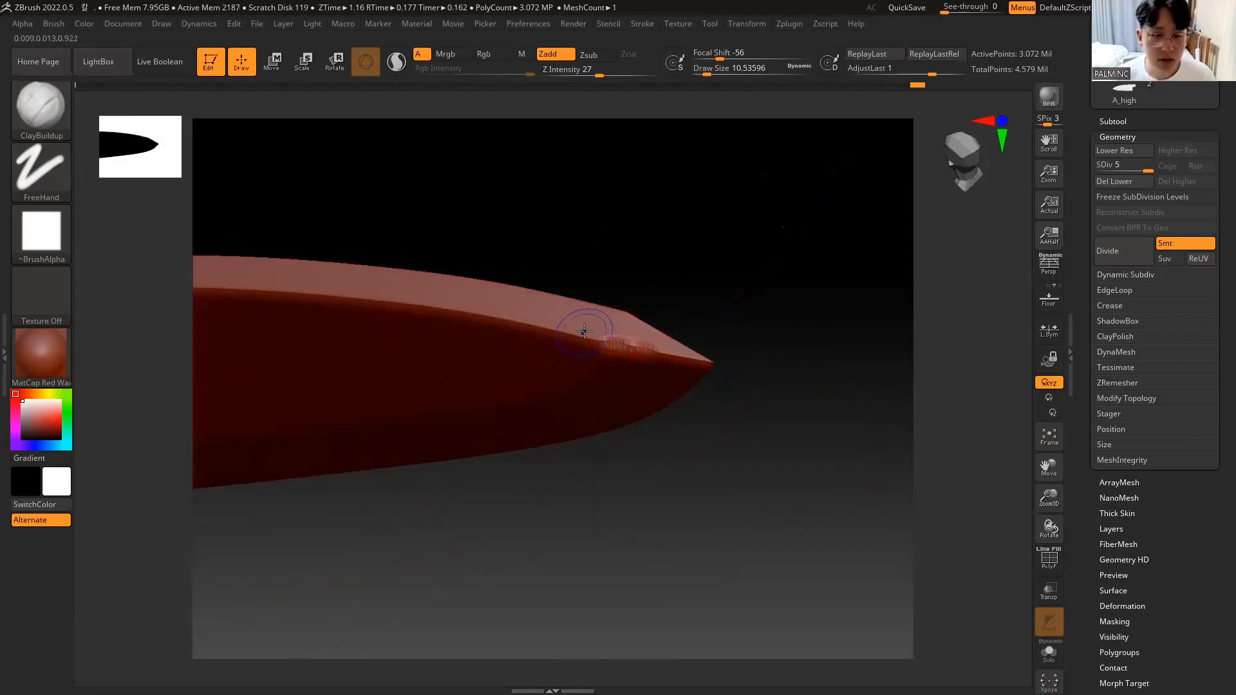
pyautogui.moveTo(690, 295)
pyautogui.keyDown('shift'); pyautogui.mouseDown()
pyautogui.moveTo(654, 343)
pyautogui.moveTo(578, 350)
pyautogui.mouseUp(); pyautogui.keyUp('shift')
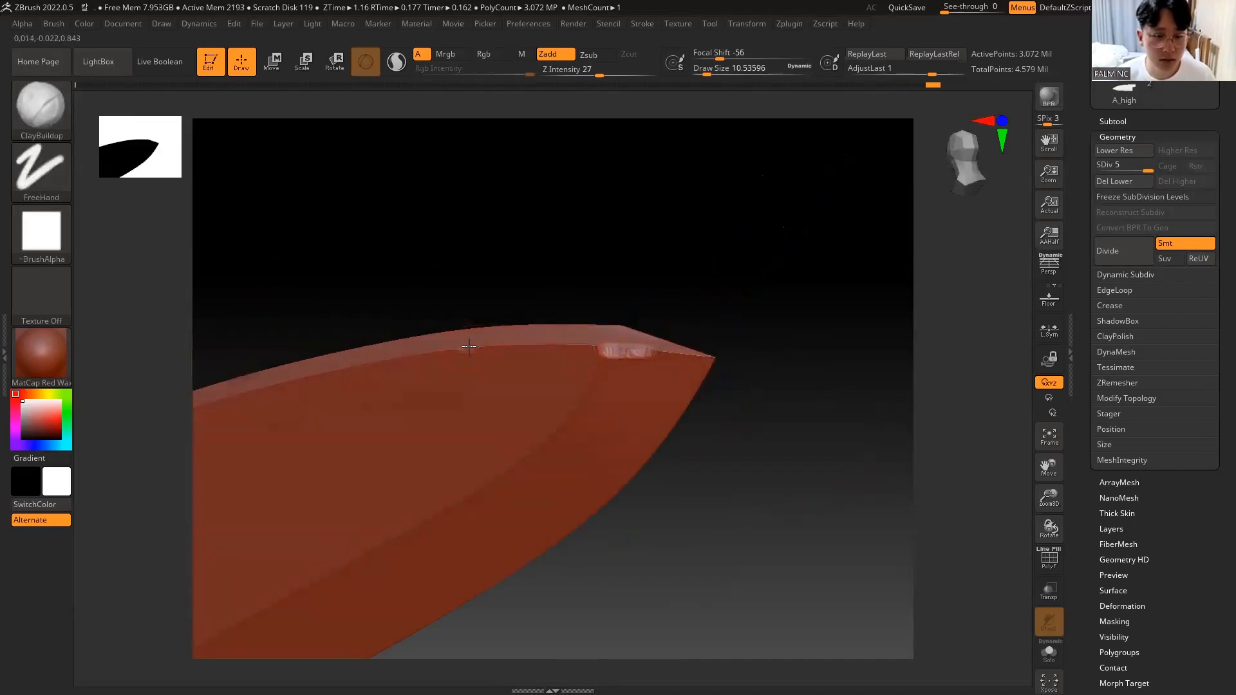
pyautogui.moveTo(469, 347); pyautogui.dragTo(422, 352)
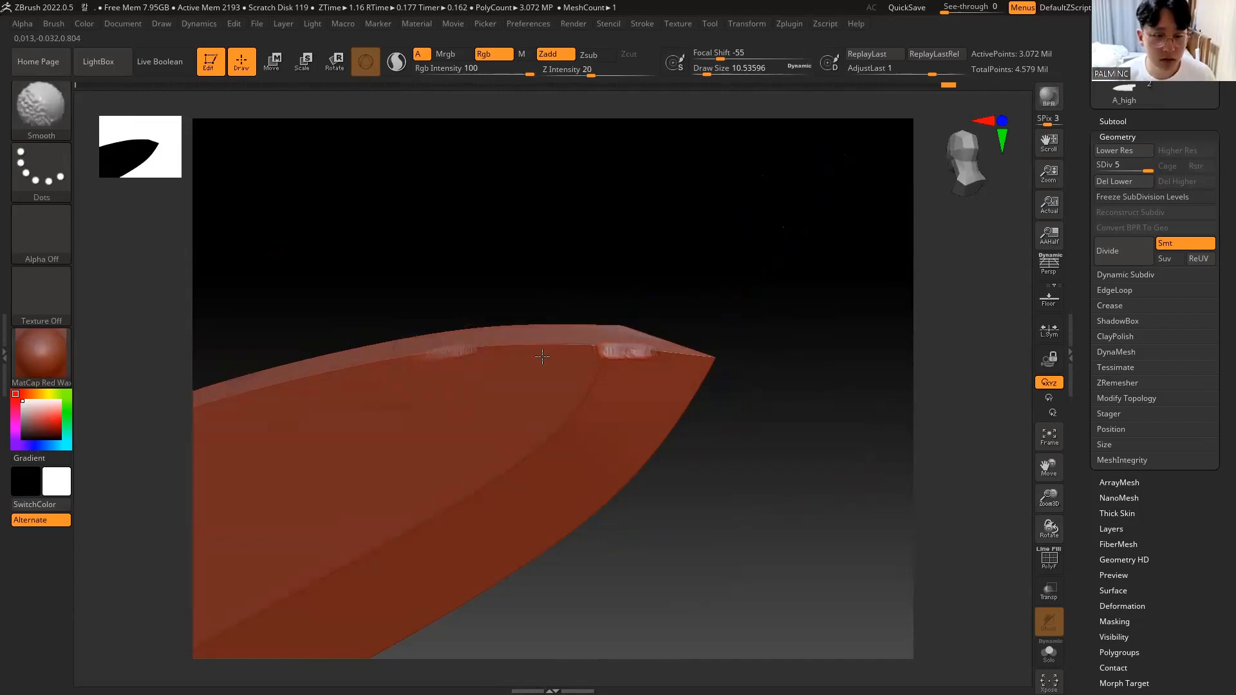
pyautogui.keyDown('shift'); pyautogui.moveTo(542, 357); pyautogui.dragTo(536, 350); pyautogui.keyUp('shift')
pyautogui.moveTo(674, 262); pyautogui.dragTo(591, 331)
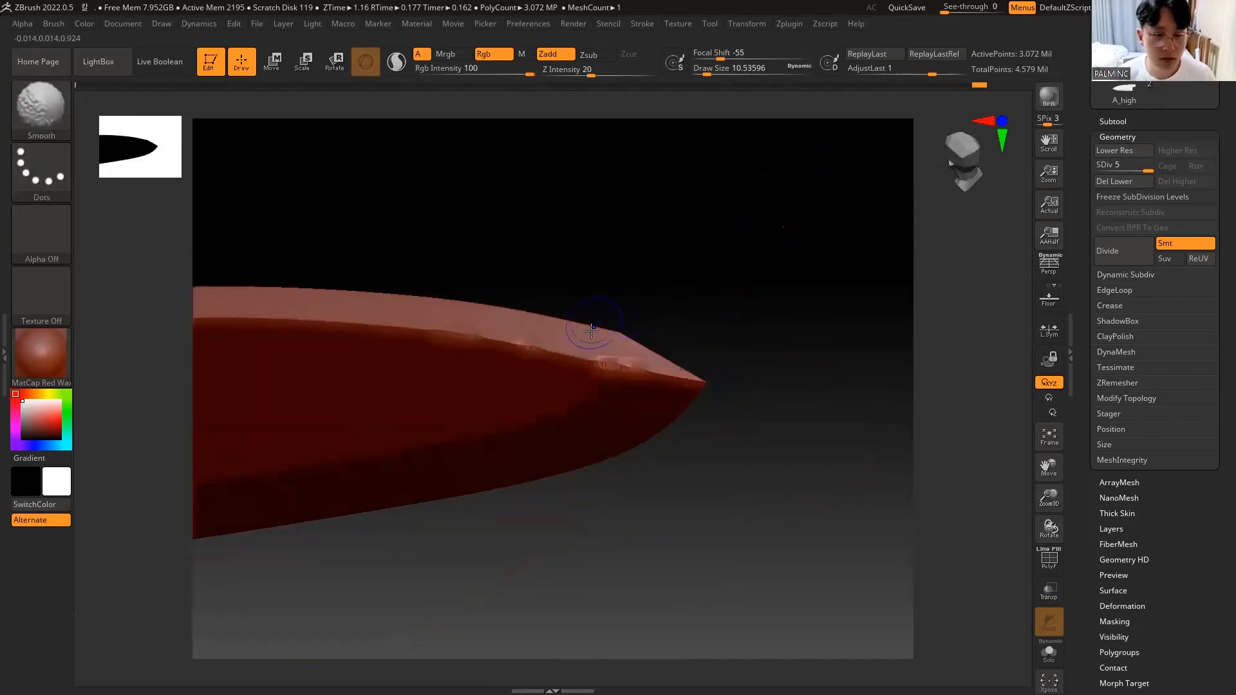
# Step: Add small ClayBuildup nicks to the bevel line and cutting bevel near the blade tip and smooth them
pyautogui.moveTo(681, 298)
pyautogui.mouseDown()
pyautogui.moveTo(725, 307)
pyautogui.moveTo(687, 299)
pyautogui.moveTo(595, 333)
pyautogui.mouseUp()
pyautogui.press('shift')
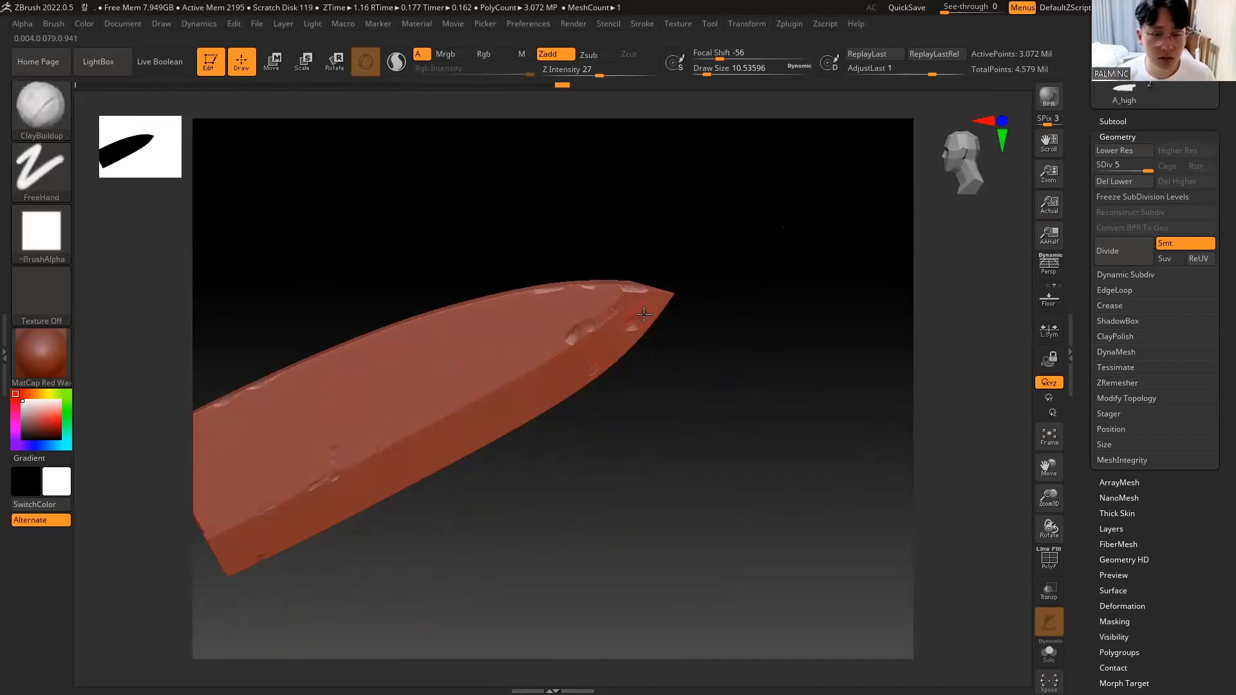
pyautogui.press('shift')
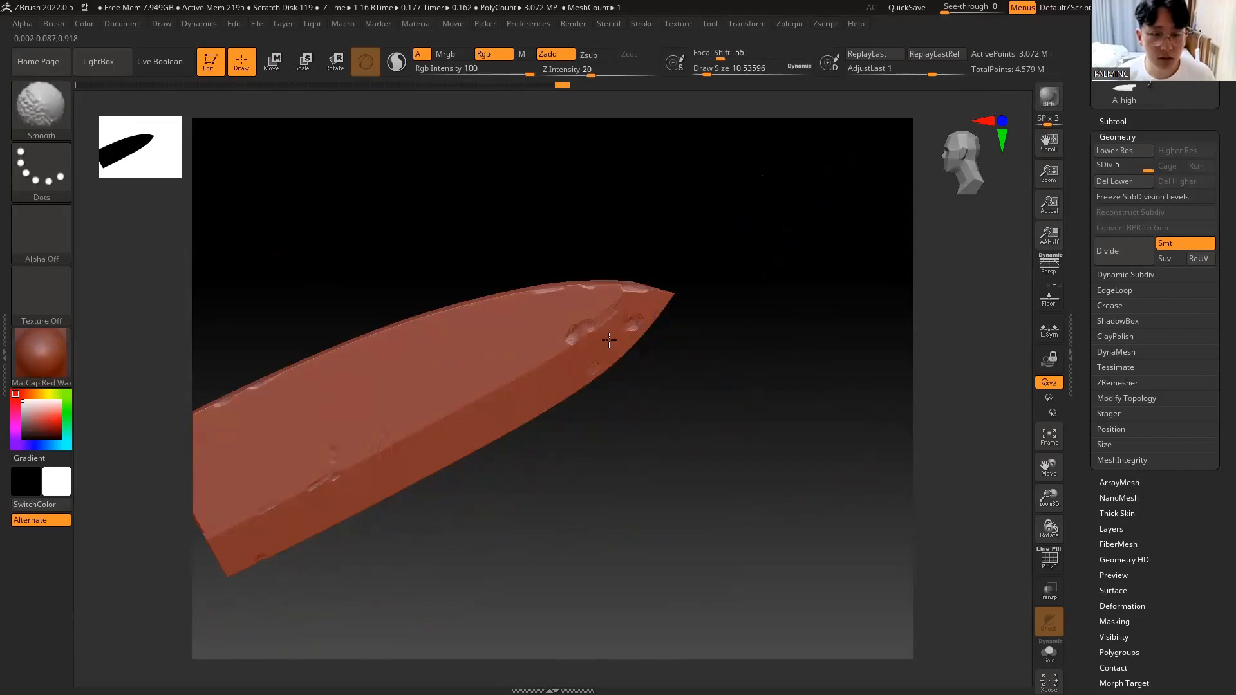
pyautogui.moveTo(662, 323)
pyautogui.mouseDown()
pyautogui.moveTo(623, 405)
pyautogui.moveTo(579, 400)
pyautogui.mouseUp()
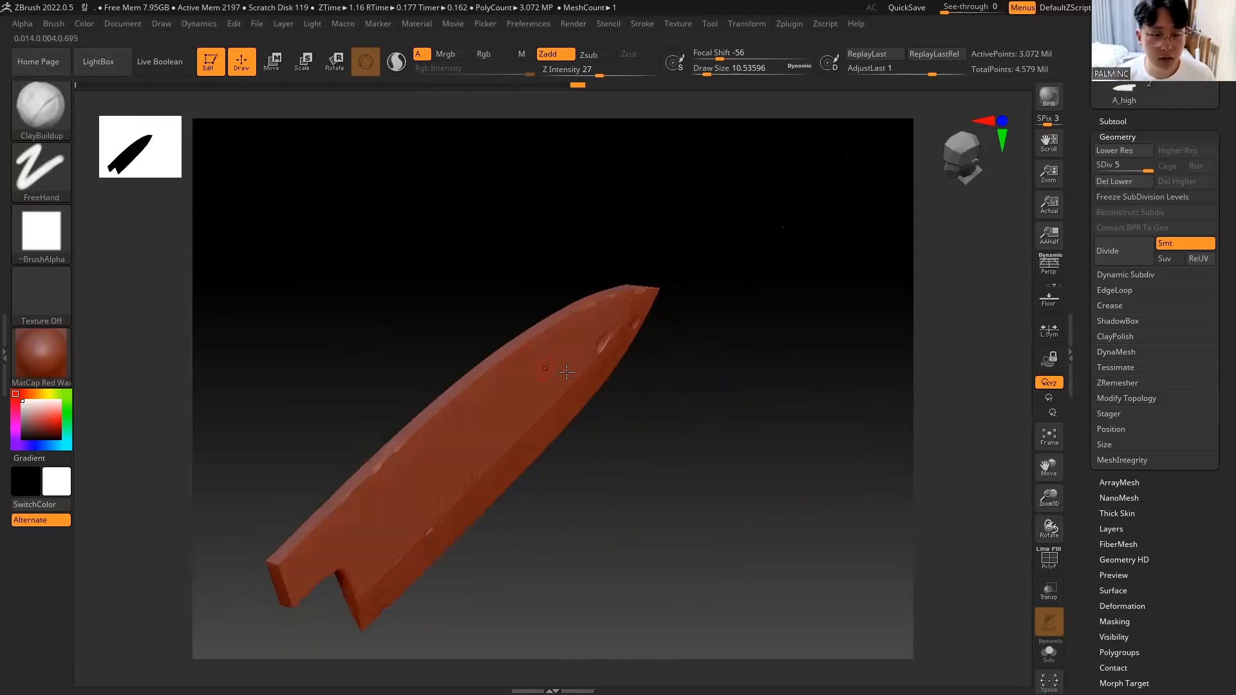
# Step: Sculpt ClayBuildup nicks along the bevel line on the blade's other side, from mid-blade up to the tip, and smooth them
pyautogui.moveTo(525, 355); pyautogui.dragTo(571, 343)
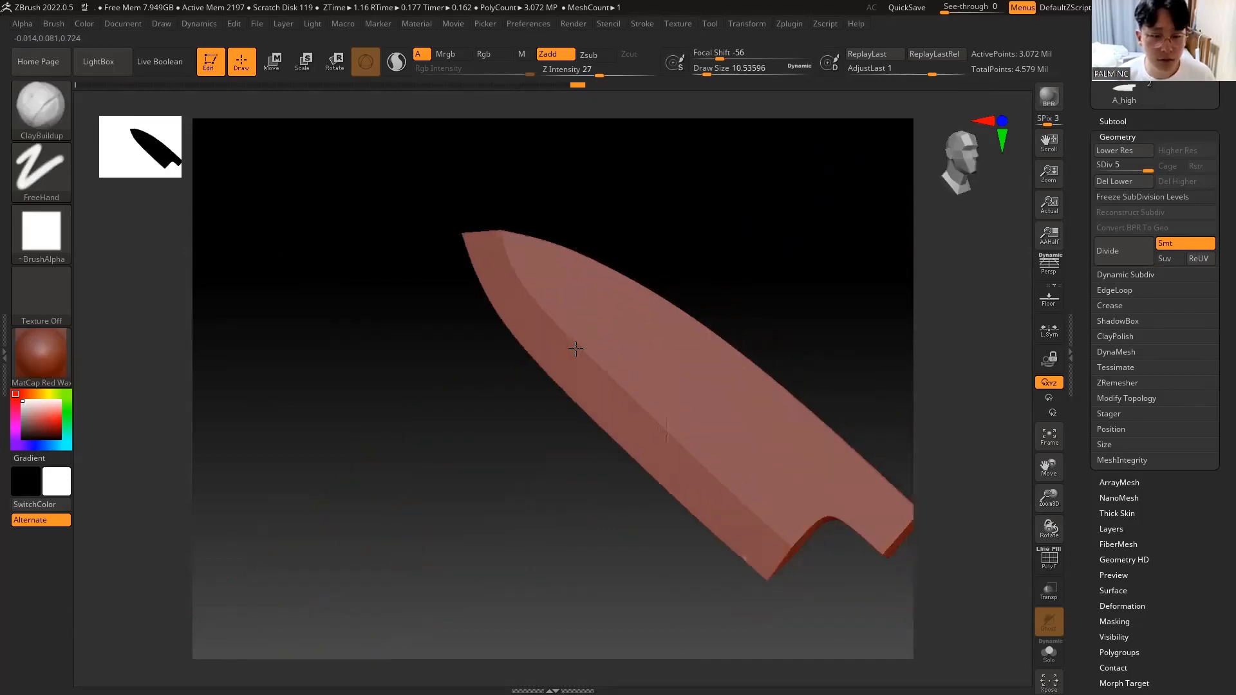
pyautogui.moveTo(660, 417); pyautogui.dragTo(667, 424)
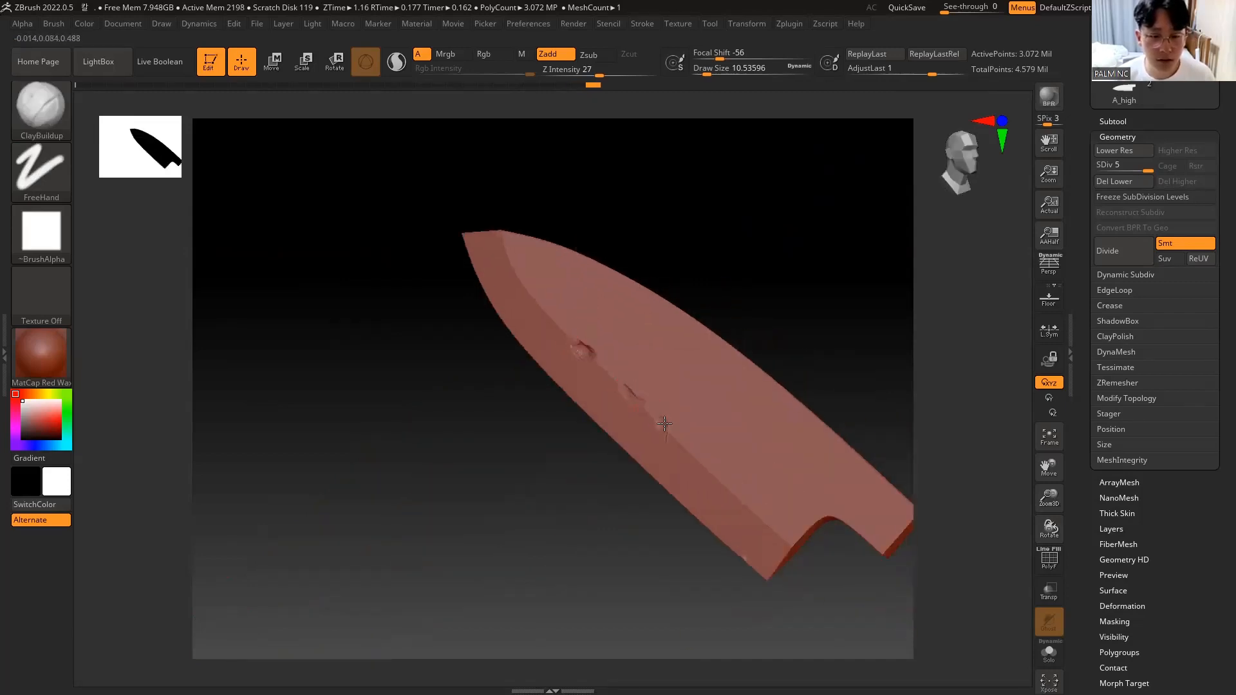
pyautogui.press('shift')
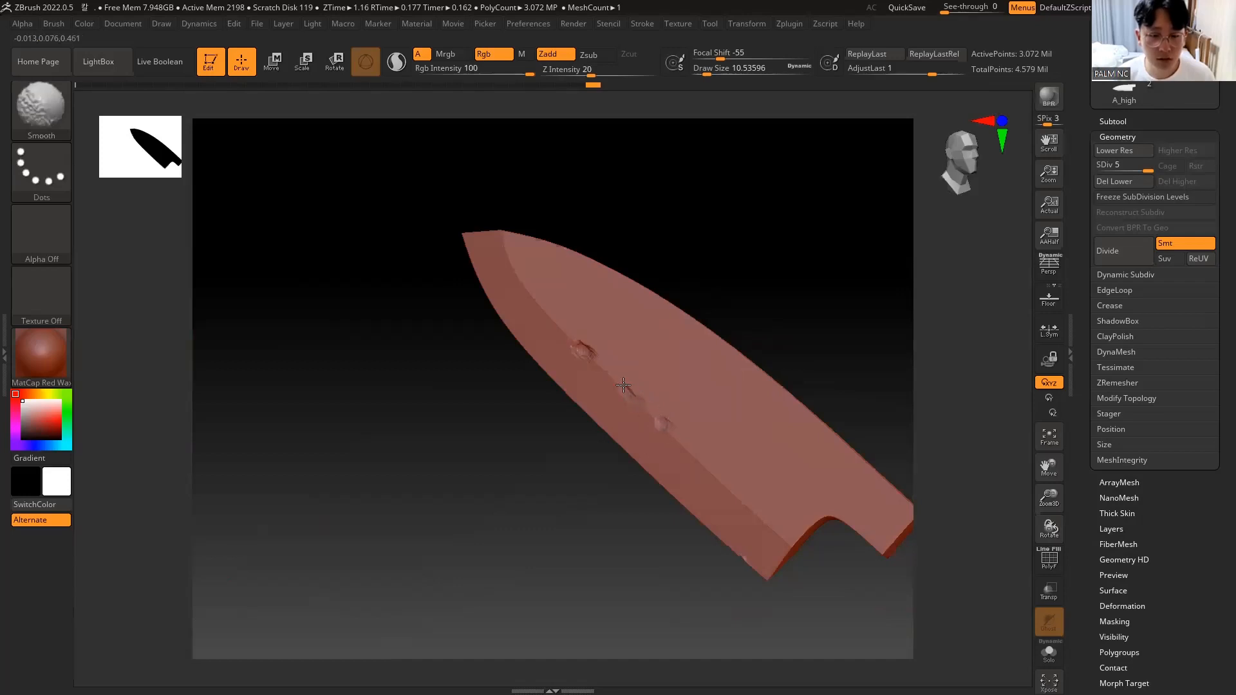
pyautogui.keyDown('shift'); pyautogui.moveTo(572, 331); pyautogui.dragTo(587, 355); pyautogui.keyUp('shift')
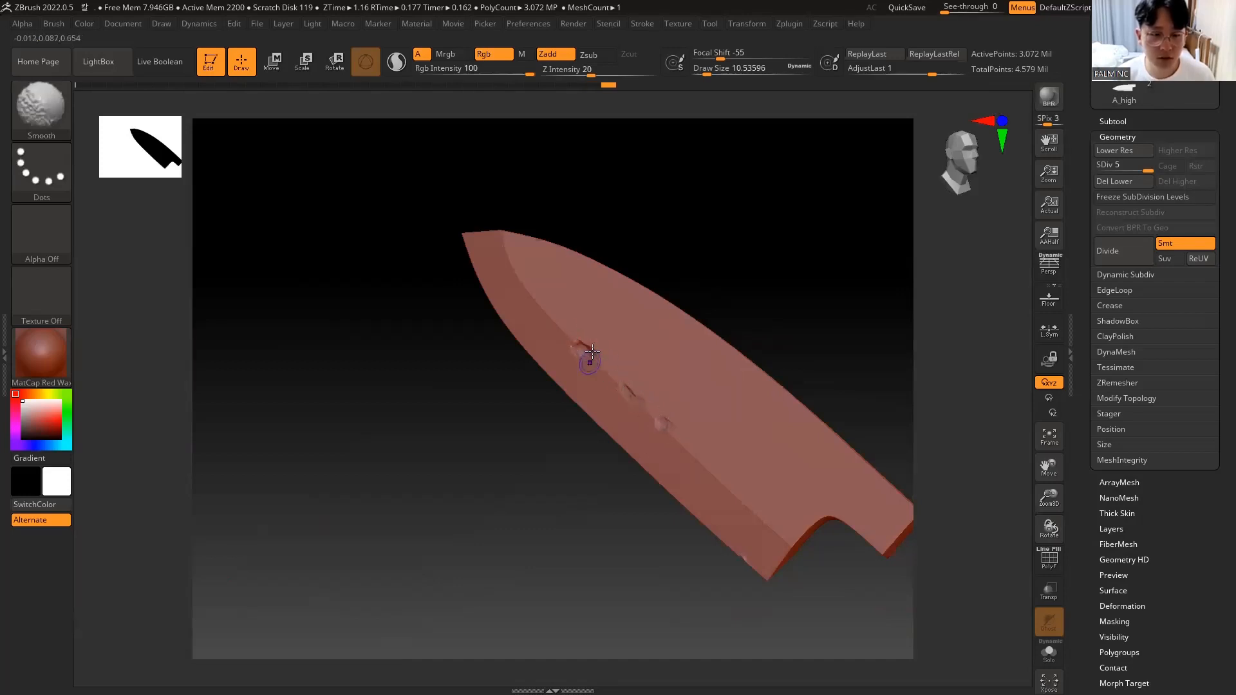
pyautogui.moveTo(761, 242)
pyautogui.mouseDown()
pyautogui.moveTo(751, 193)
pyautogui.moveTo(531, 345)
pyautogui.moveTo(500, 337)
pyautogui.moveTo(516, 276)
pyautogui.mouseUp()
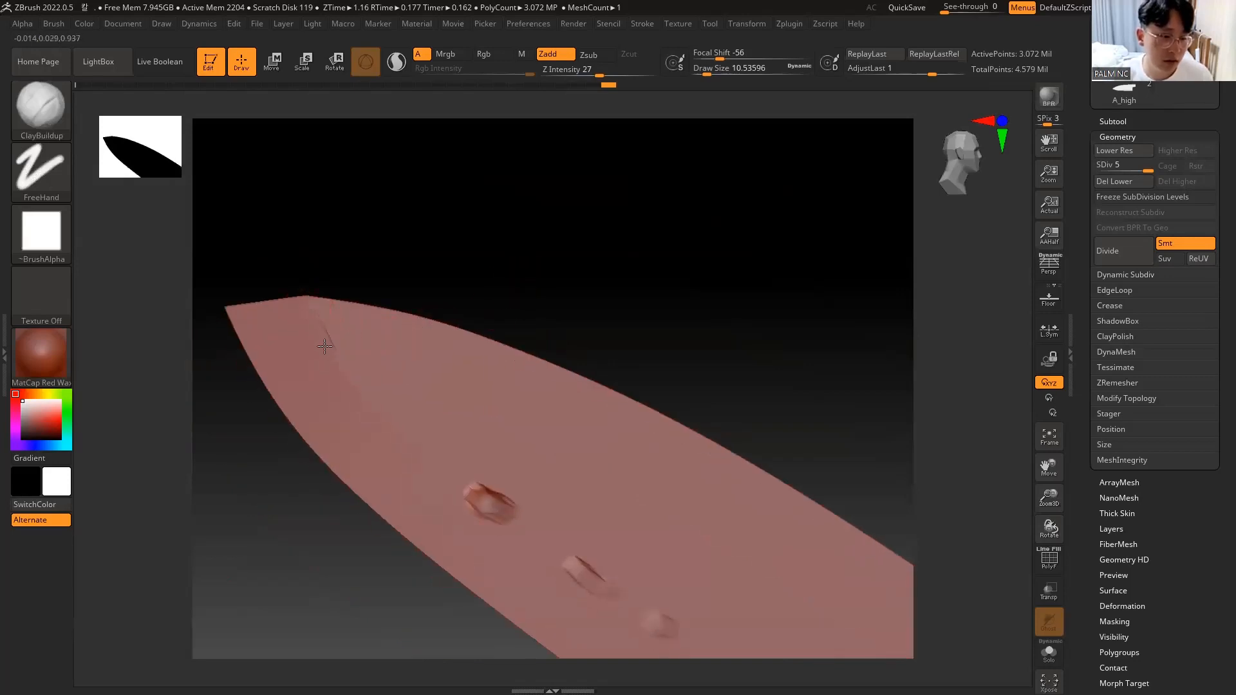
pyautogui.press('shift')
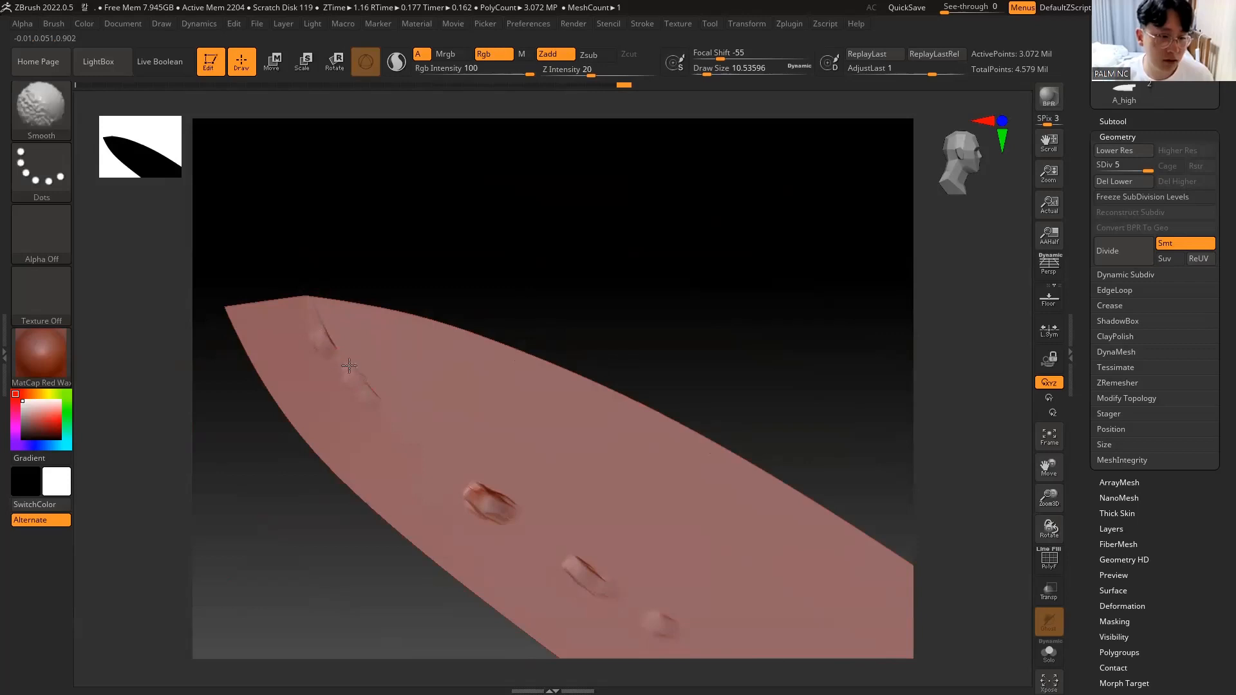
# Step: Add a cluster of ClayBuildup chips to the spine's edge on the blade's other side and smooth it
pyautogui.moveTo(500, 253)
pyautogui.mouseDown()
pyautogui.moveTo(500, 273)
pyautogui.moveTo(541, 210)
pyautogui.moveTo(578, 293)
pyautogui.mouseUp()
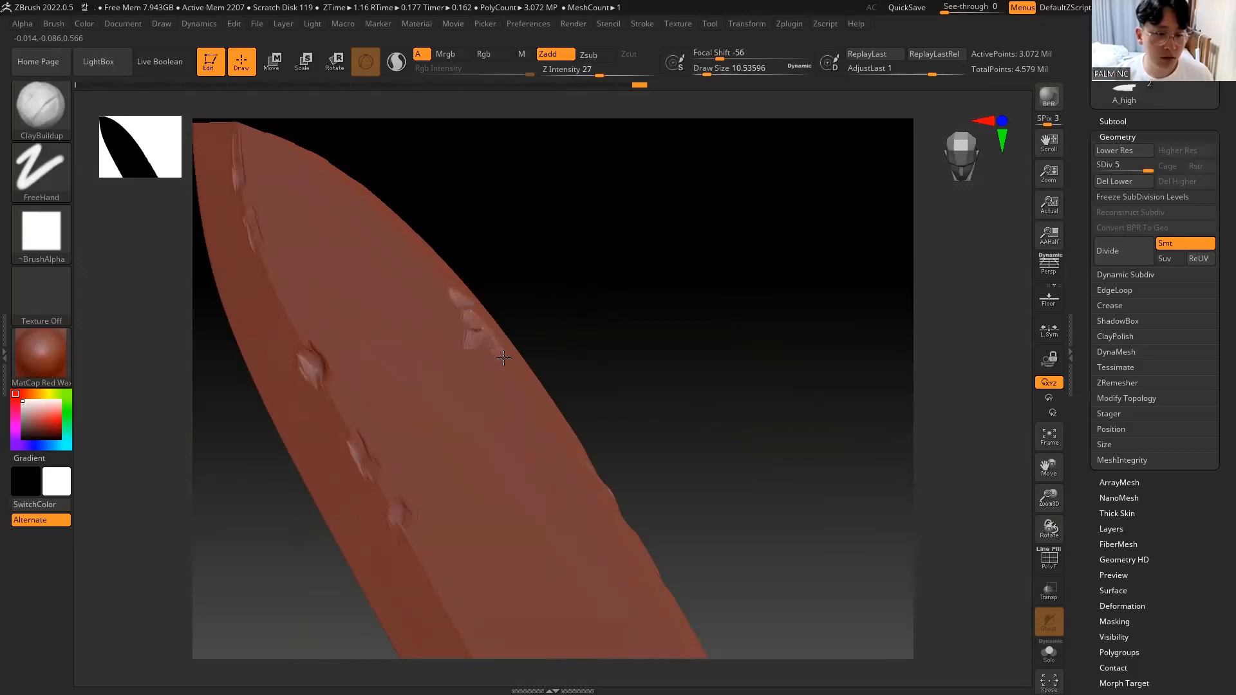
pyautogui.keyDown('shift'); pyautogui.moveTo(510, 368); pyautogui.dragTo(459, 296); pyautogui.keyUp('shift')
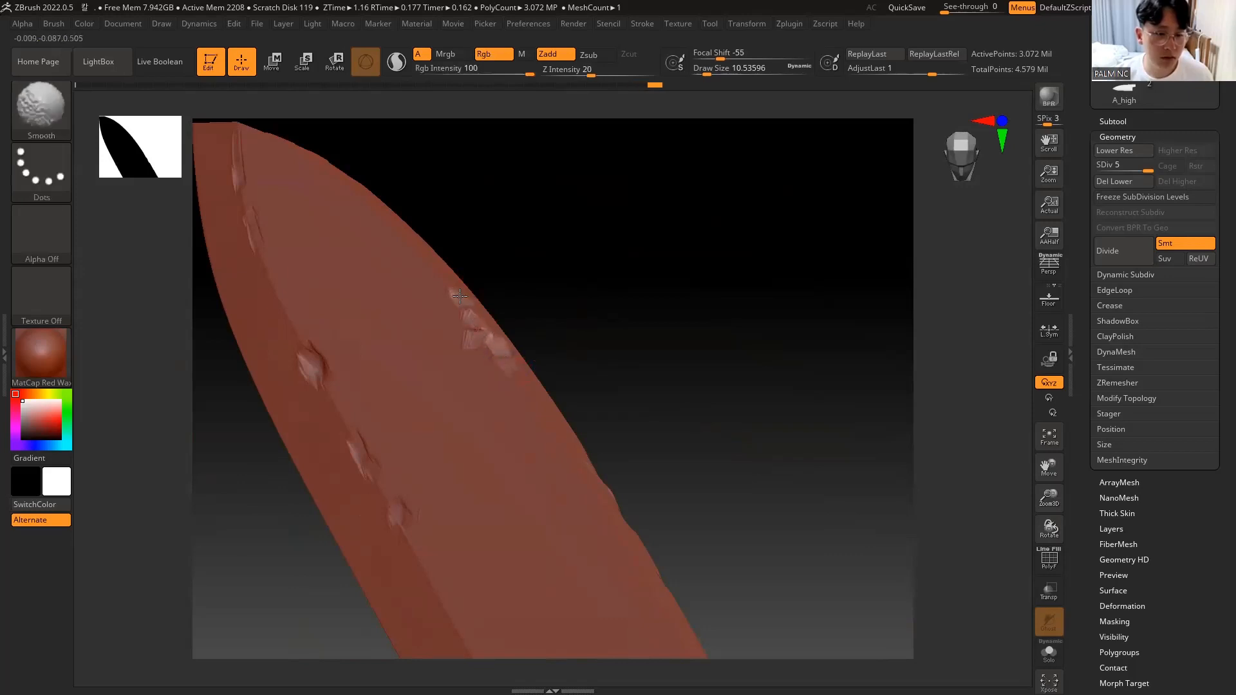
pyautogui.press('f')
pyautogui.moveTo(524, 254)
pyautogui.mouseDown()
pyautogui.moveTo(554, 348)
pyautogui.moveTo(607, 322)
pyautogui.moveTo(551, 333)
pyautogui.moveTo(515, 301)
pyautogui.moveTo(541, 282)
pyautogui.mouseUp()
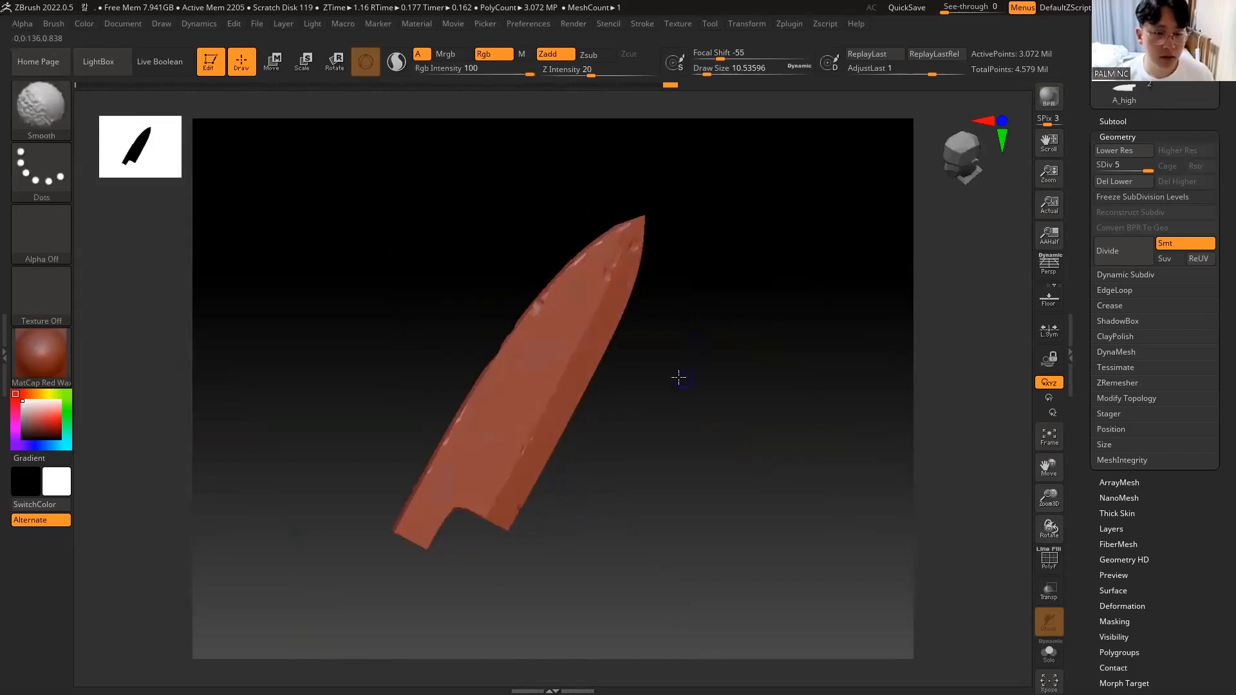
# Step: Rework the ClayBuildup nicks on the bevel line from mid-blade toward the tip, undoing the unwanted strokes
pyautogui.moveTo(676, 375); pyautogui.dragTo(588, 372)
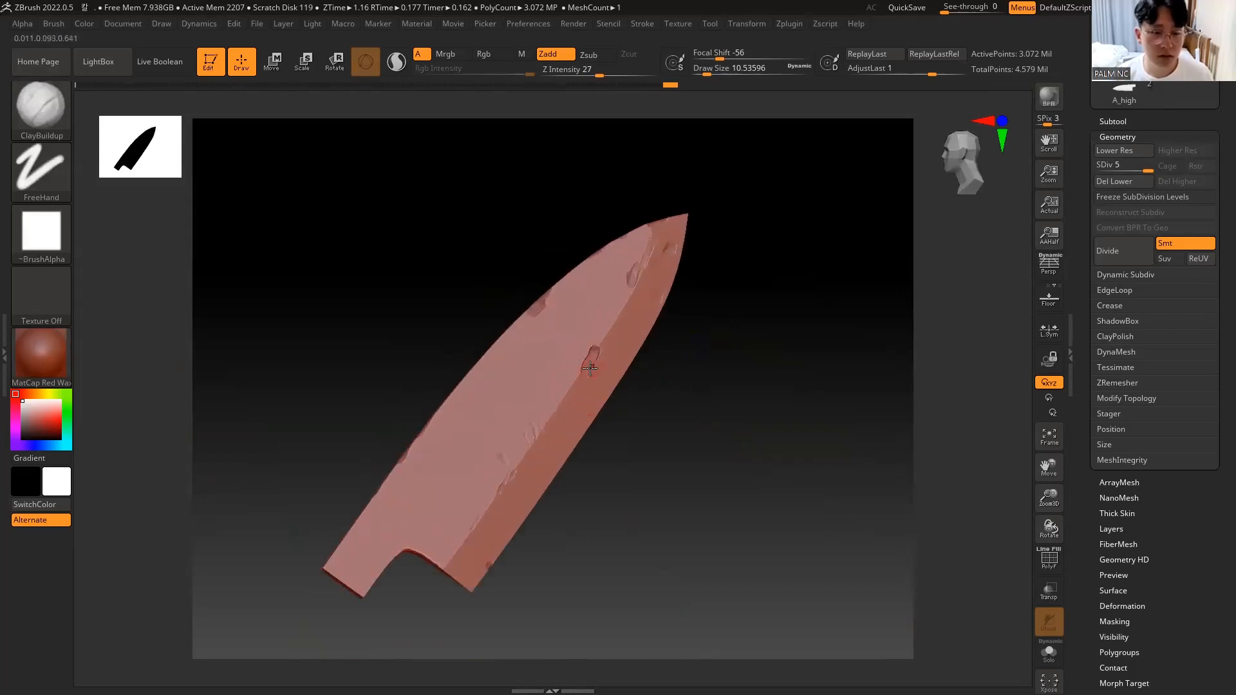
pyautogui.hotkey('ctrl', 'z')
pyautogui.hotkey('ctrl', 'z')
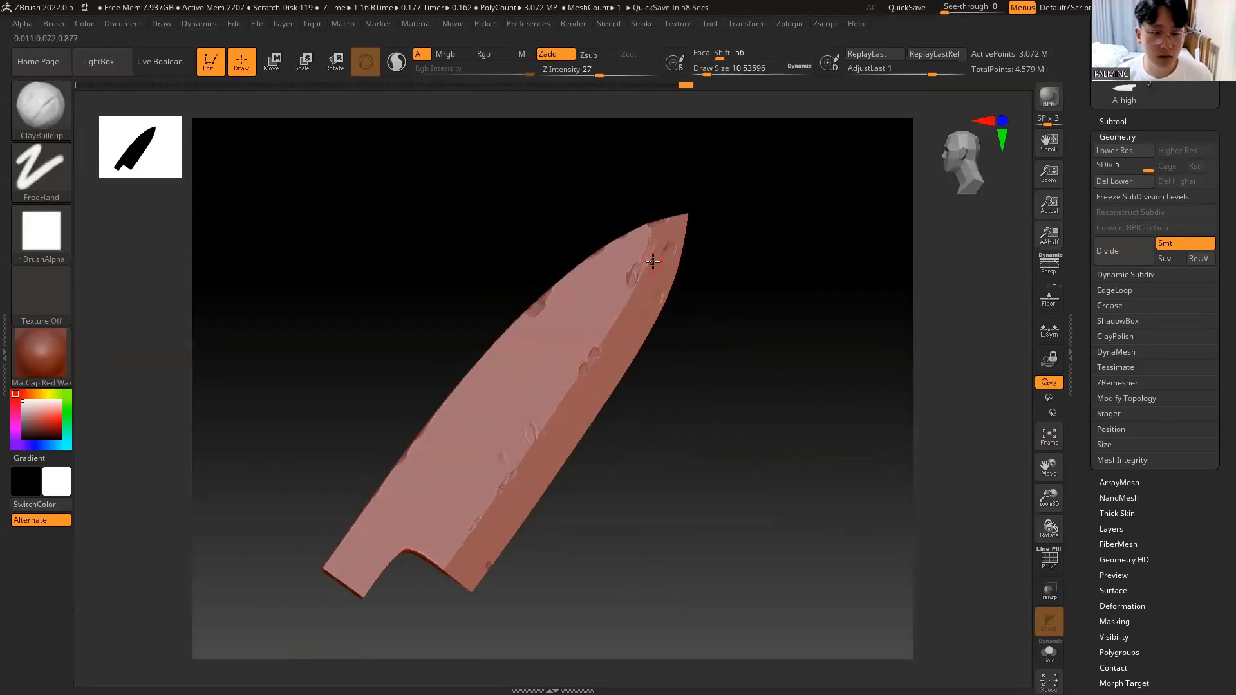
pyautogui.moveTo(679, 297)
pyautogui.mouseDown()
pyautogui.moveTo(706, 315)
pyautogui.moveTo(695, 284)
pyautogui.moveTo(713, 307)
pyautogui.moveTo(689, 301)
pyautogui.mouseUp()
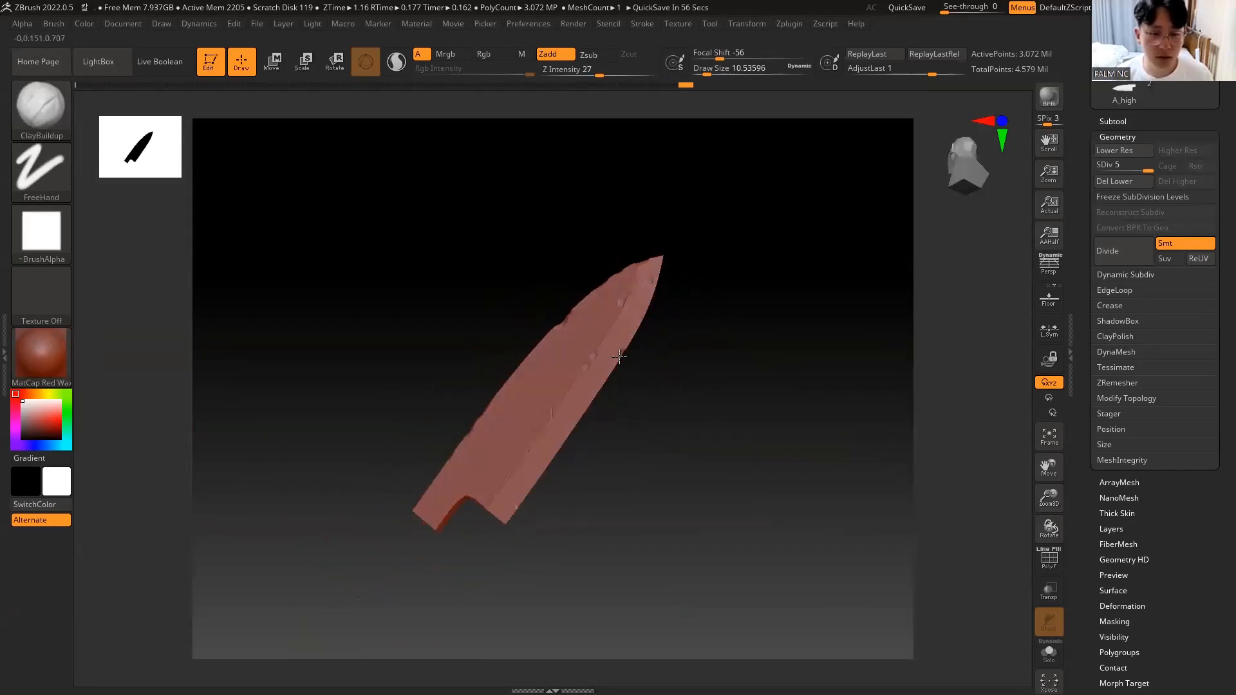
# Step: Carve a visible notch into the cutting edge at mid-blade with ClayBuildup and add small nicks near the heel
pyautogui.moveTo(653, 340); pyautogui.dragTo(604, 378)
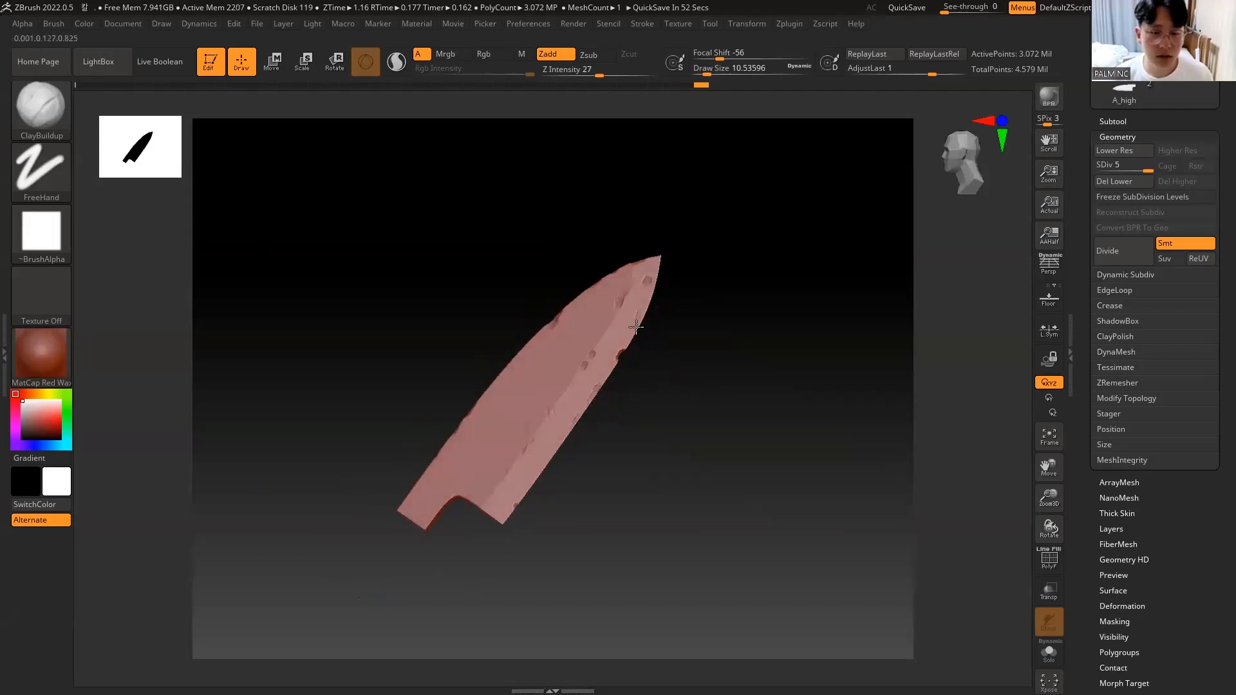
pyautogui.moveTo(682, 350)
pyautogui.keyDown('alt'); pyautogui.mouseDown()
pyautogui.moveTo(693, 408)
pyautogui.moveTo(703, 356)
pyautogui.mouseUp(); pyautogui.keyUp('alt')
pyautogui.moveTo(703, 367); pyautogui.dragTo(676, 415)
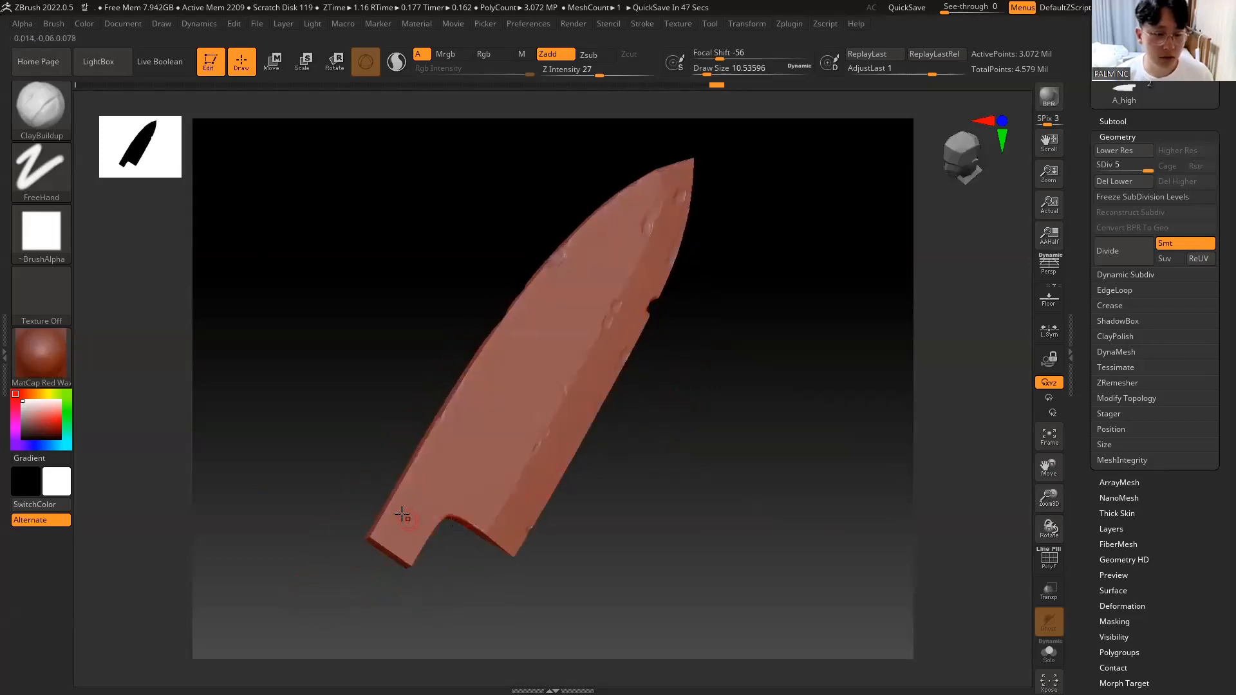
pyautogui.keyDown('alt'); pyautogui.moveTo(722, 381); pyautogui.dragTo(732, 326); pyautogui.keyUp('alt')
# Step: Select the B_high1 handle subtool and sculpt ClayBuildup chips around the rim of its narrow end
pyautogui.click(1107, 121)
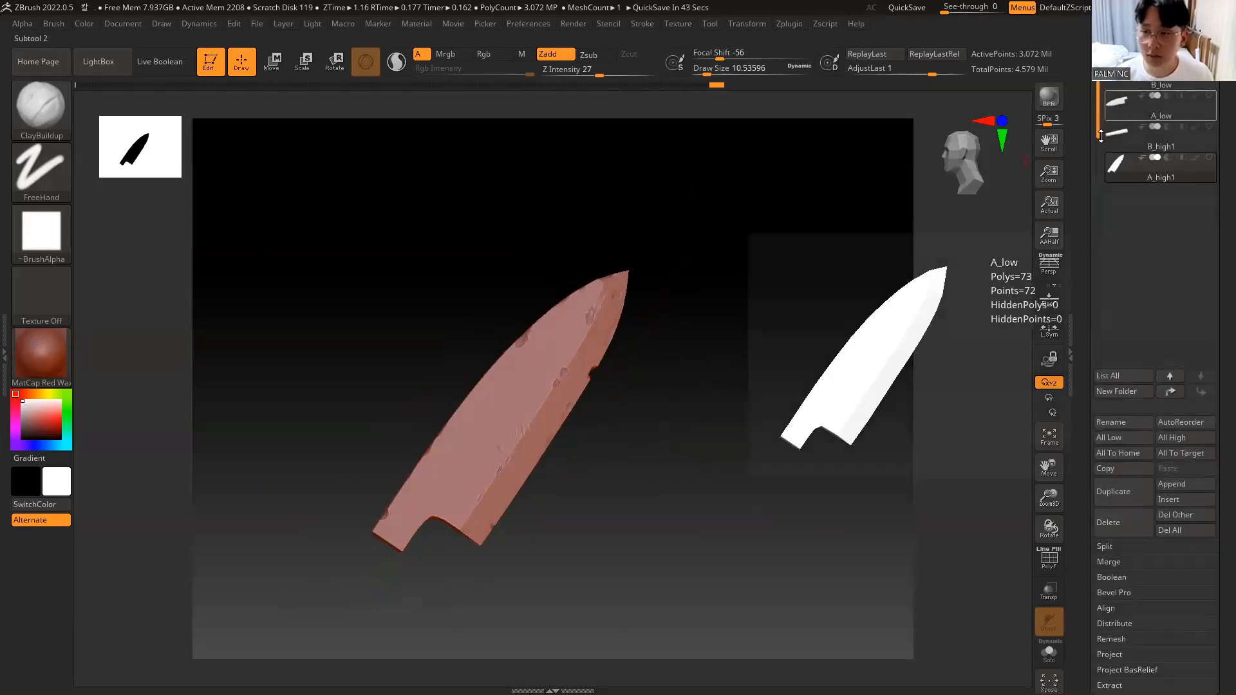
pyautogui.click(1117, 132)
pyautogui.keyDown('alt'); pyautogui.moveTo(693, 430); pyautogui.dragTo(894, 194); pyautogui.keyUp('alt')
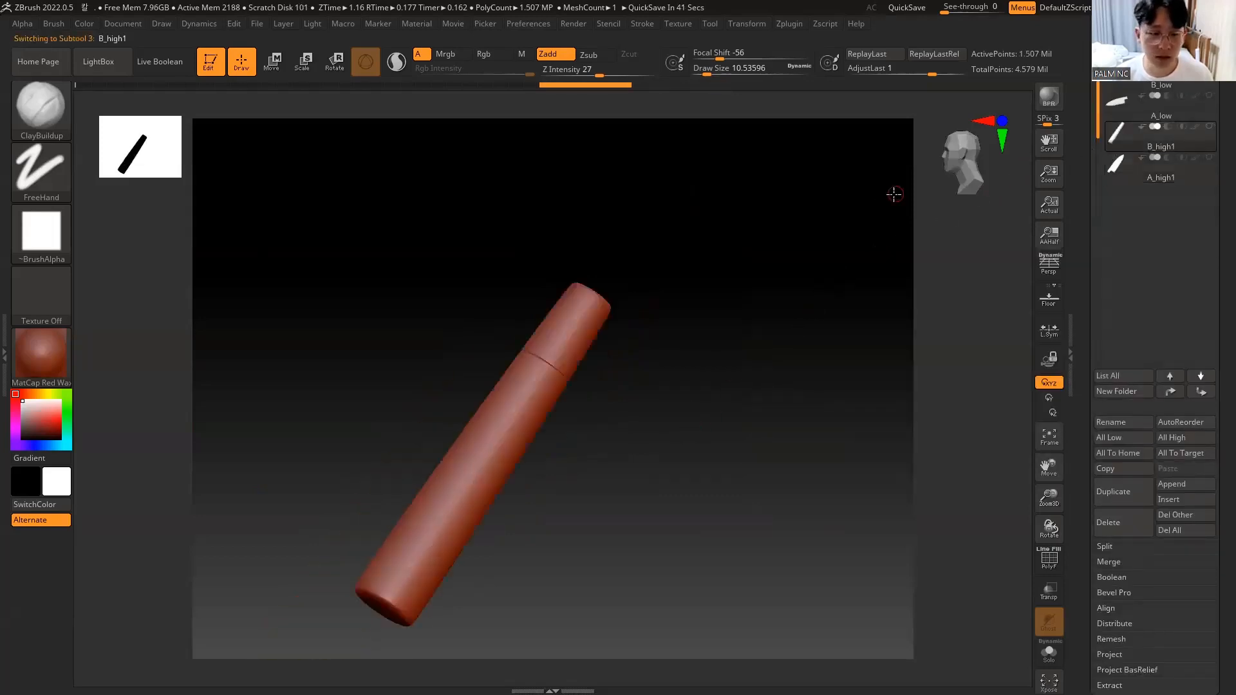
pyautogui.keyDown('alt'); pyautogui.moveTo(721, 342); pyautogui.dragTo(751, 347); pyautogui.keyUp('alt')
pyautogui.keyDown('alt'); pyautogui.moveTo(677, 388); pyautogui.dragTo(701, 359); pyautogui.keyUp('alt')
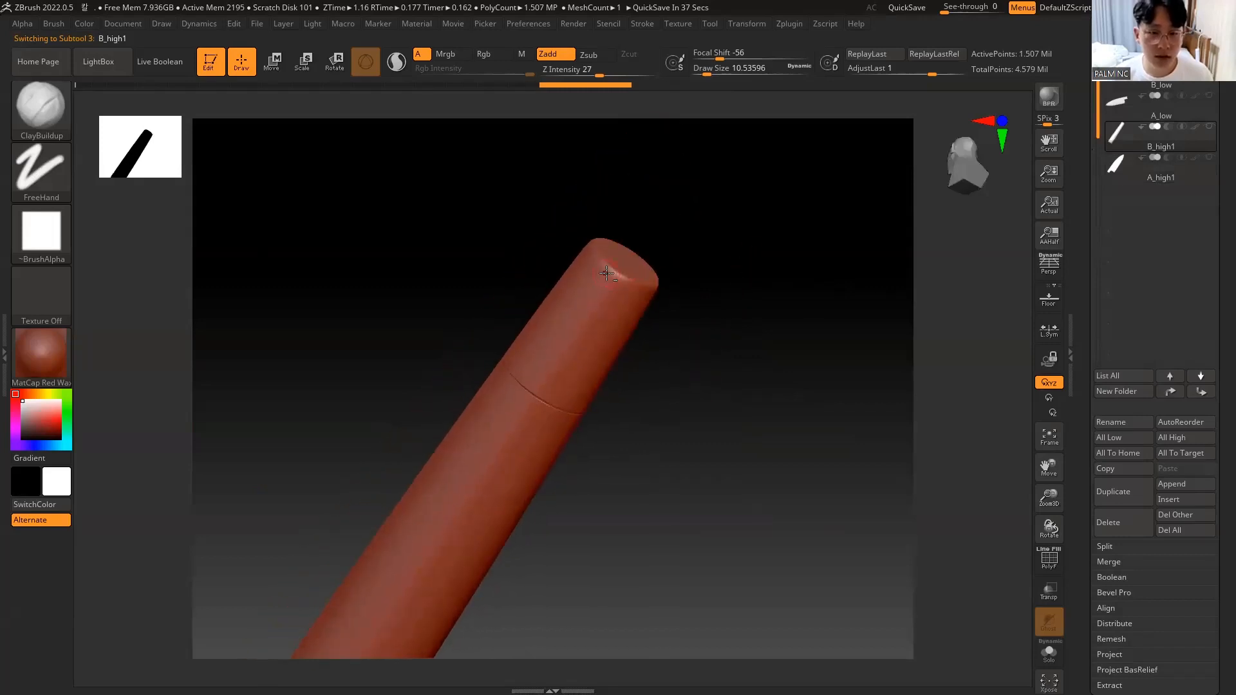
pyautogui.moveTo(610, 267); pyautogui.dragTo(636, 284)
pyautogui.press('shift')
pyautogui.moveTo(711, 279)
pyautogui.mouseDown()
pyautogui.moveTo(689, 309)
pyautogui.moveTo(647, 294)
pyautogui.moveTo(681, 274)
pyautogui.moveTo(630, 295)
pyautogui.moveTo(659, 291)
pyautogui.mouseUp()
pyautogui.moveTo(697, 289); pyautogui.dragTo(726, 262)
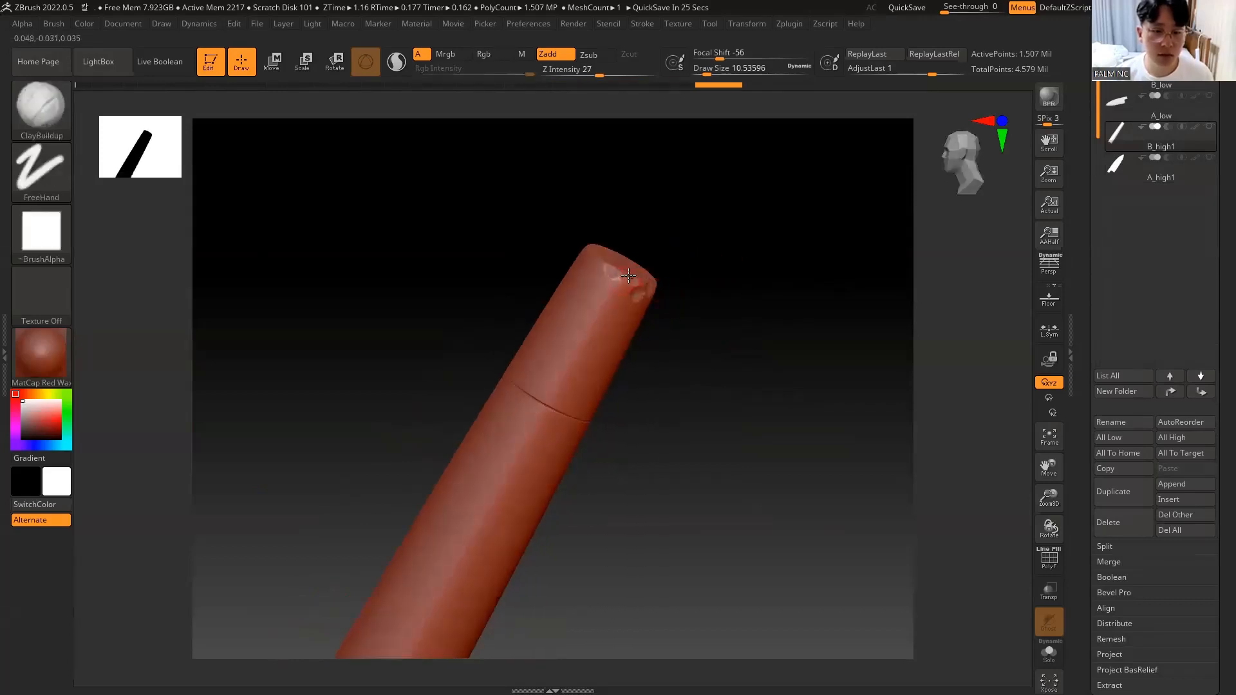
pyautogui.moveTo(640, 286); pyautogui.dragTo(601, 252)
# Step: Smooth the chipped rim at the handle's narrow end, undoing one unwanted stroke
pyautogui.moveTo(685, 226)
pyautogui.mouseDown()
pyautogui.moveTo(606, 240)
pyautogui.moveTo(599, 256)
pyautogui.moveTo(681, 307)
pyautogui.moveTo(635, 353)
pyautogui.mouseUp()
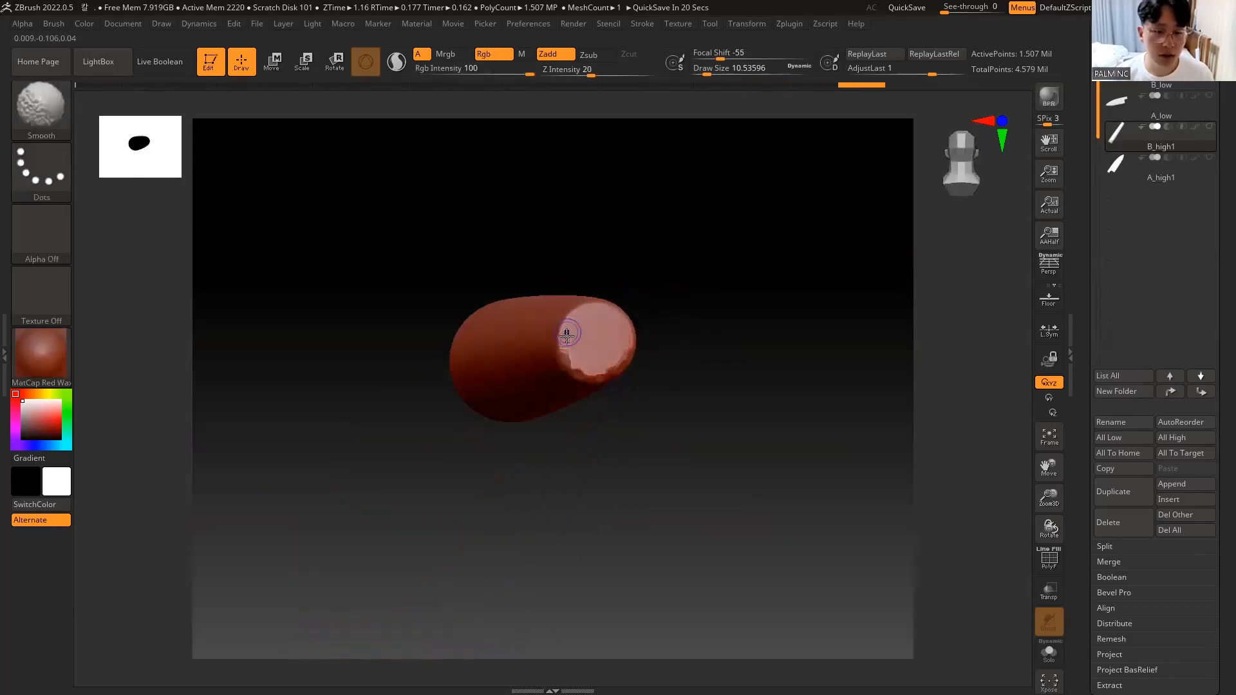
pyautogui.keyDown('shift'); pyautogui.moveTo(567, 328); pyautogui.dragTo(568, 348); pyautogui.keyUp('shift')
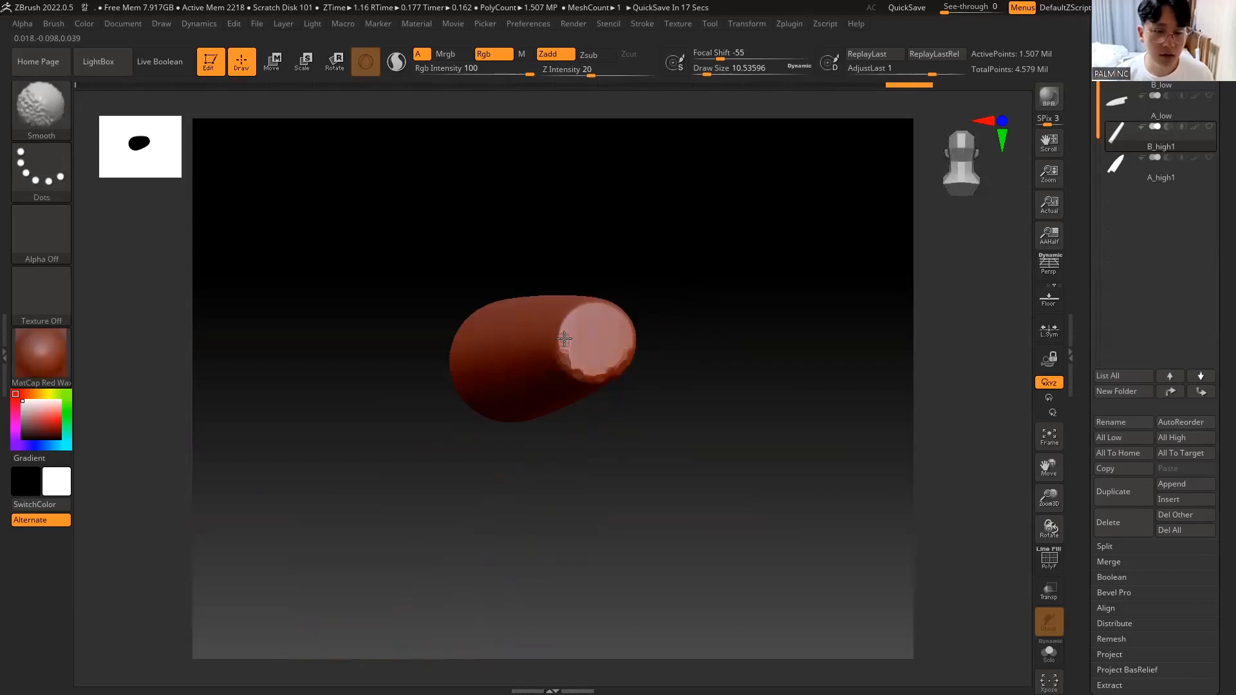
pyautogui.hotkey('ctrl', 'z')
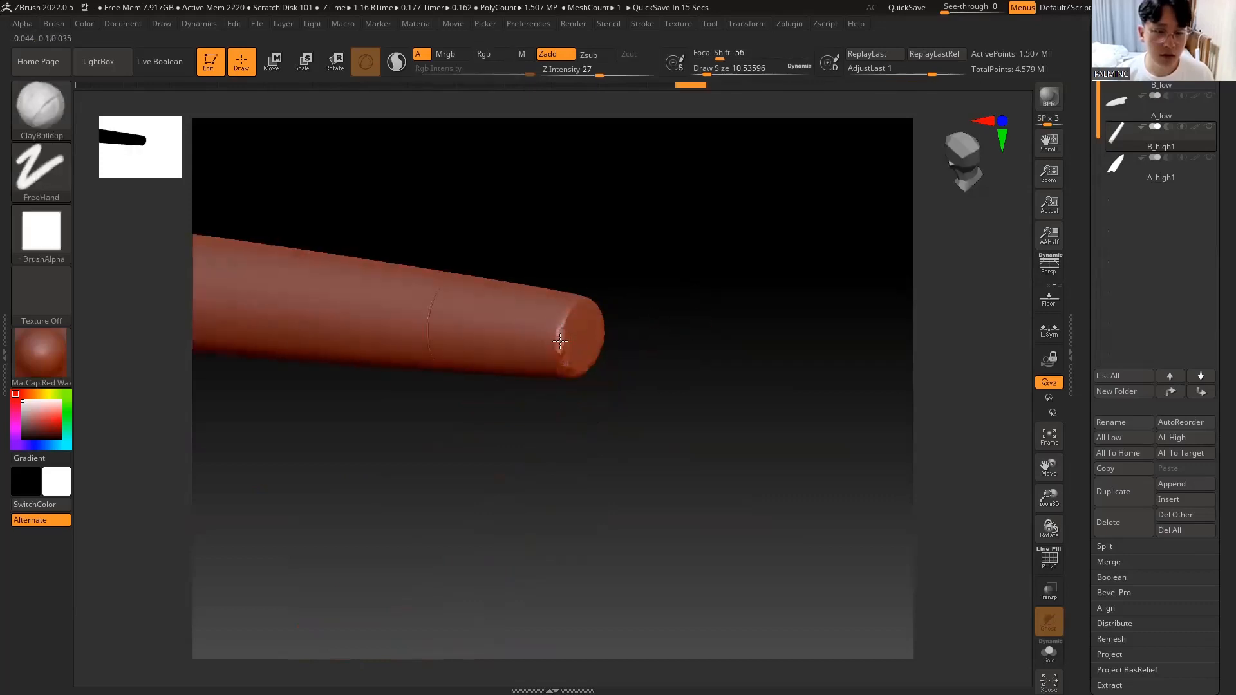
pyautogui.keyDown('shift'); pyautogui.moveTo(560, 342); pyautogui.dragTo(561, 354); pyautogui.keyUp('shift')
# Step: Try a ClayBuildup stroke on the rim of the handle's wide end and undo it
pyautogui.moveTo(637, 302)
pyautogui.mouseDown()
pyautogui.moveTo(651, 270)
pyautogui.moveTo(621, 243)
pyautogui.moveTo(661, 279)
pyautogui.moveTo(648, 323)
pyautogui.moveTo(679, 290)
pyautogui.mouseUp()
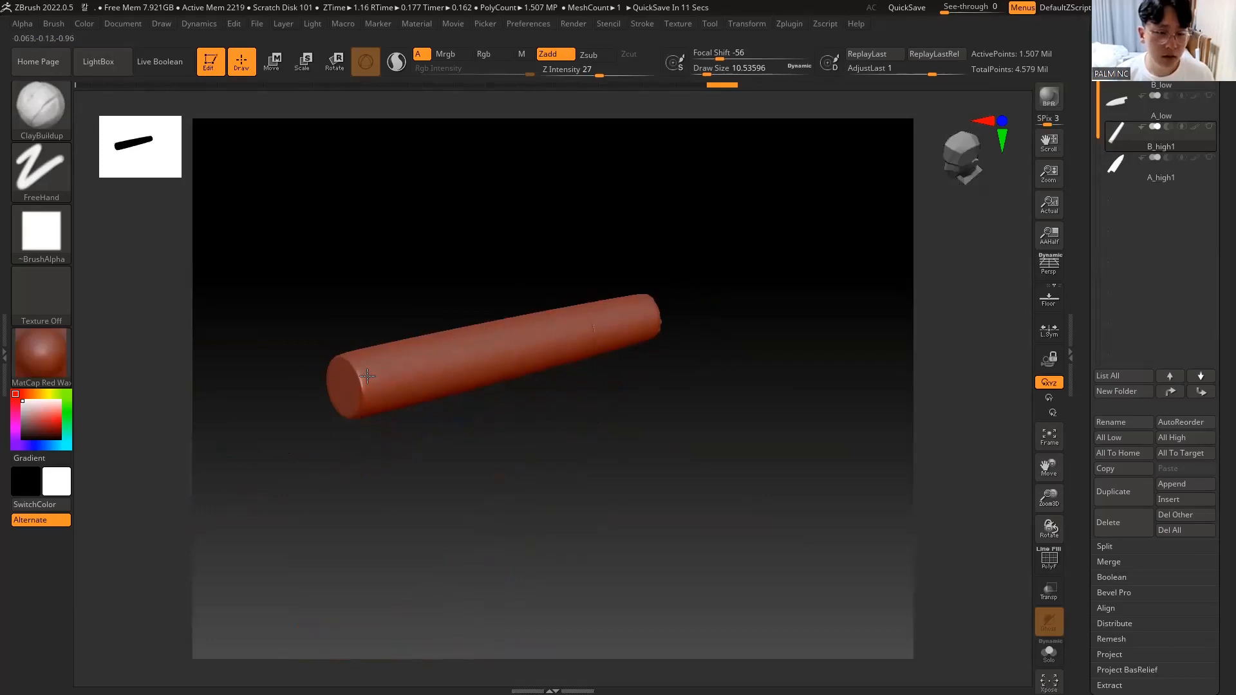
pyautogui.moveTo(361, 385); pyautogui.dragTo(360, 374)
pyautogui.hotkey('ctrl', 'z')
# Step: Carve a chip into the rim of the handle's wide end with ClayBuildup
pyautogui.moveTo(432, 419)
pyautogui.keyDown('alt'); pyautogui.mouseDown()
pyautogui.moveTo(416, 420)
pyautogui.moveTo(455, 513)
pyautogui.moveTo(574, 470)
pyautogui.moveTo(541, 463)
pyautogui.moveTo(563, 525)
pyautogui.moveTo(514, 497)
pyautogui.moveTo(530, 483)
pyautogui.moveTo(450, 403)
pyautogui.moveTo(442, 373)
pyautogui.moveTo(552, 474)
pyautogui.moveTo(466, 446)
pyautogui.moveTo(580, 483)
pyautogui.moveTo(549, 480)
pyautogui.moveTo(585, 499)
pyautogui.moveTo(546, 469)
pyautogui.moveTo(542, 499)
pyautogui.mouseUp(); pyautogui.keyUp('alt')
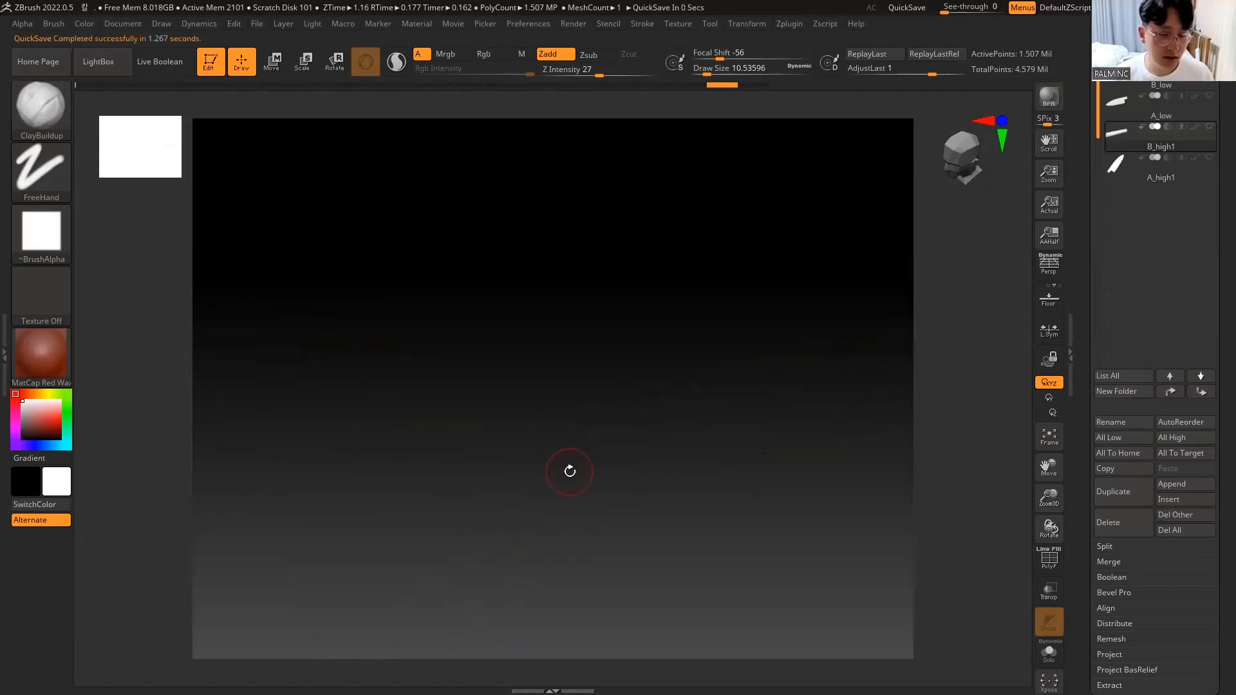
pyautogui.moveTo(565, 467); pyautogui.dragTo(502, 411)
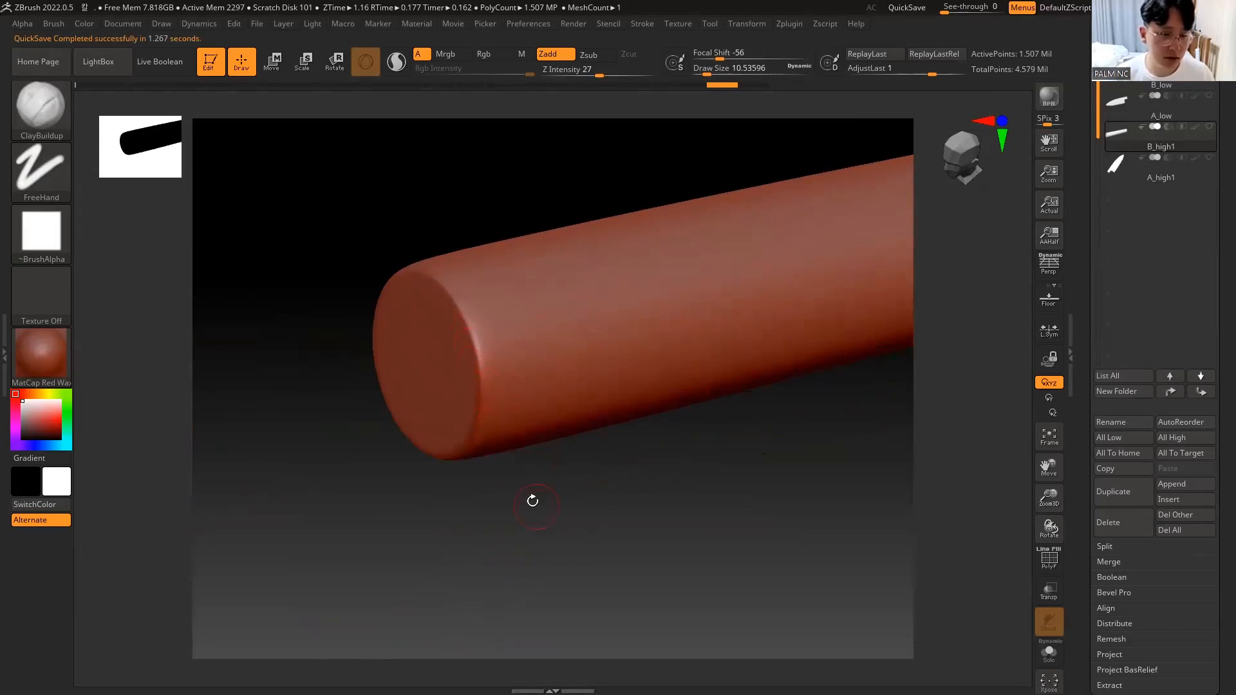
pyautogui.moveTo(533, 501); pyautogui.dragTo(540, 548)
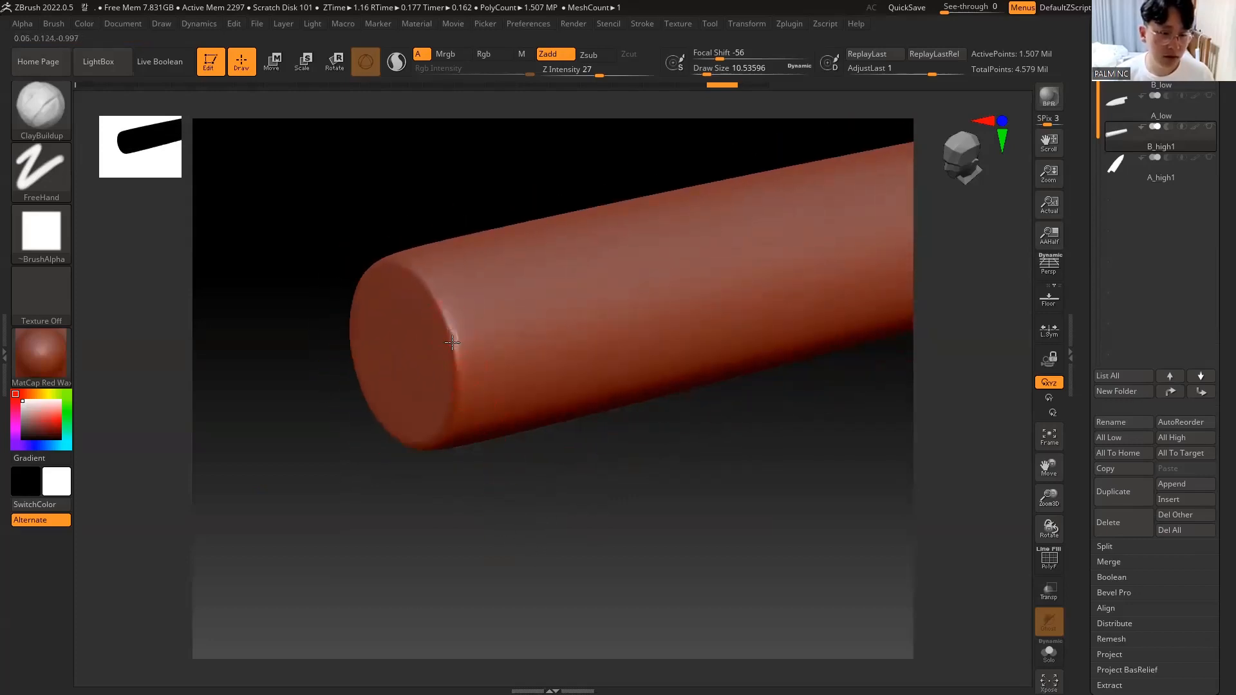
pyautogui.moveTo(452, 341)
pyautogui.mouseDown()
pyautogui.moveTo(459, 365)
pyautogui.moveTo(458, 341)
pyautogui.moveTo(470, 346)
pyautogui.moveTo(465, 361)
pyautogui.mouseUp()
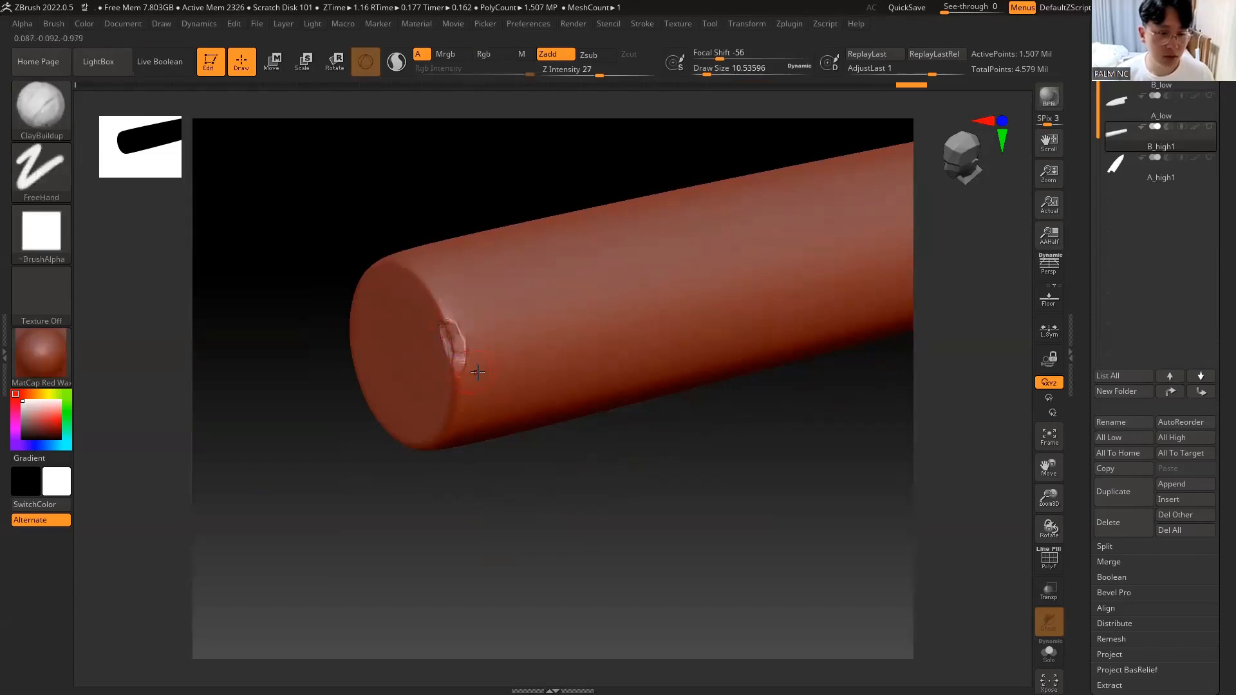
pyautogui.keyDown('alt'); pyautogui.moveTo(515, 452); pyautogui.dragTo(438, 326); pyautogui.keyUp('alt')
pyautogui.moveTo(555, 361); pyautogui.dragTo(482, 509)
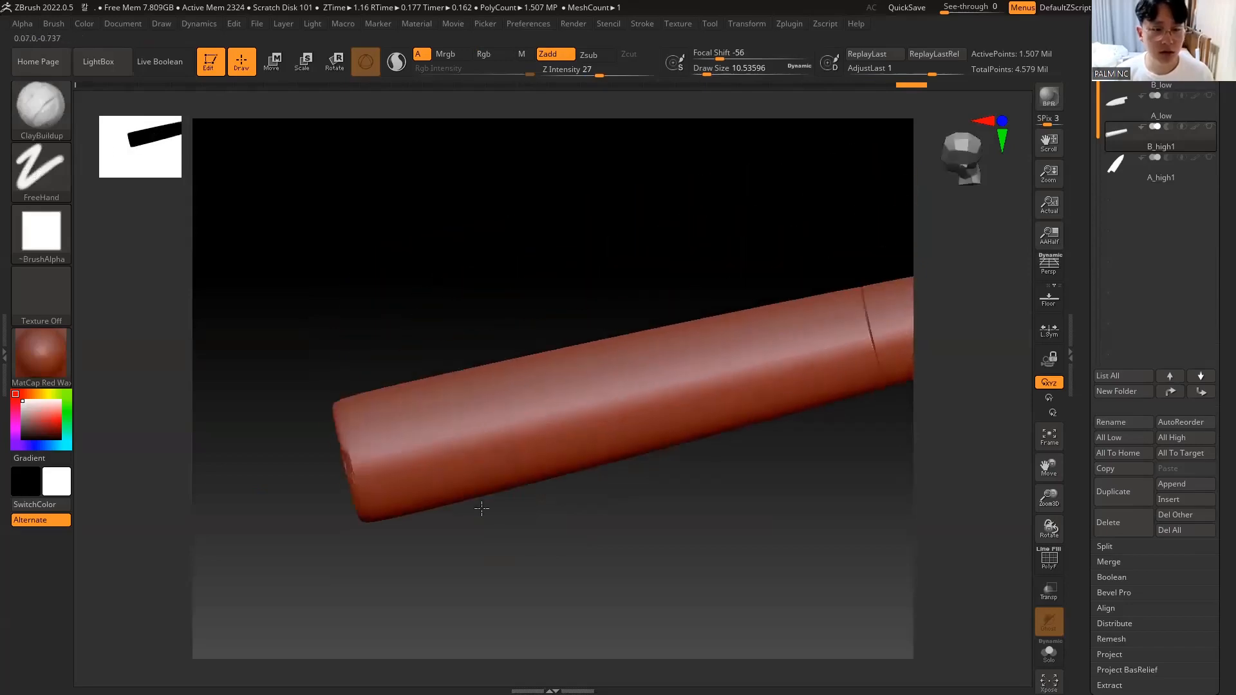
# Step: Switch the ClayBuildup brush to the DragRect stroke with Alpha 22
pyautogui.click(43, 113)
pyautogui.click(52, 162)
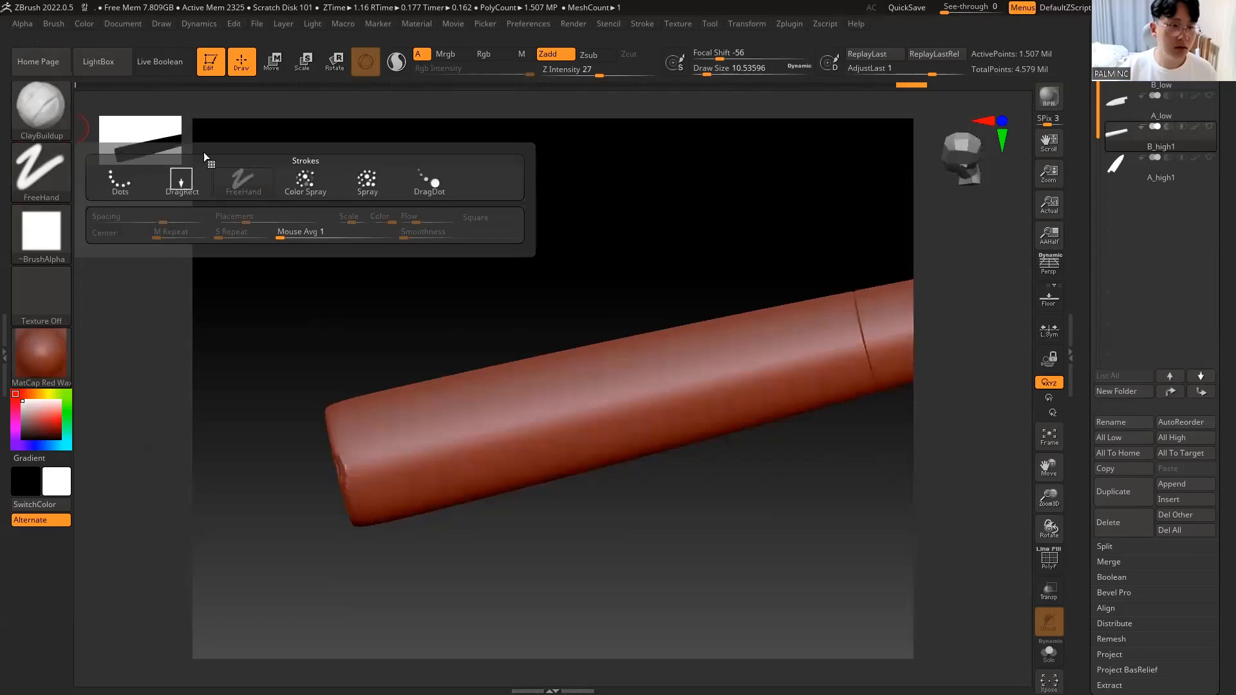
pyautogui.click(181, 180)
pyautogui.click(41, 231)
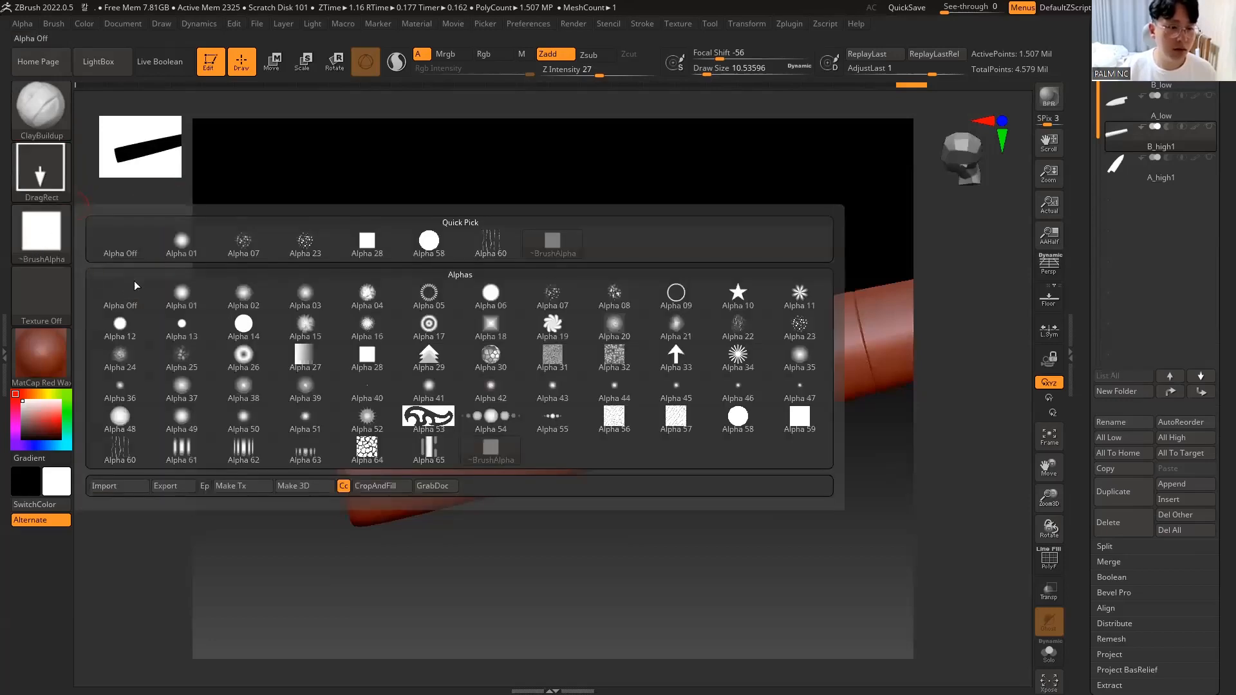
pyautogui.click(749, 335)
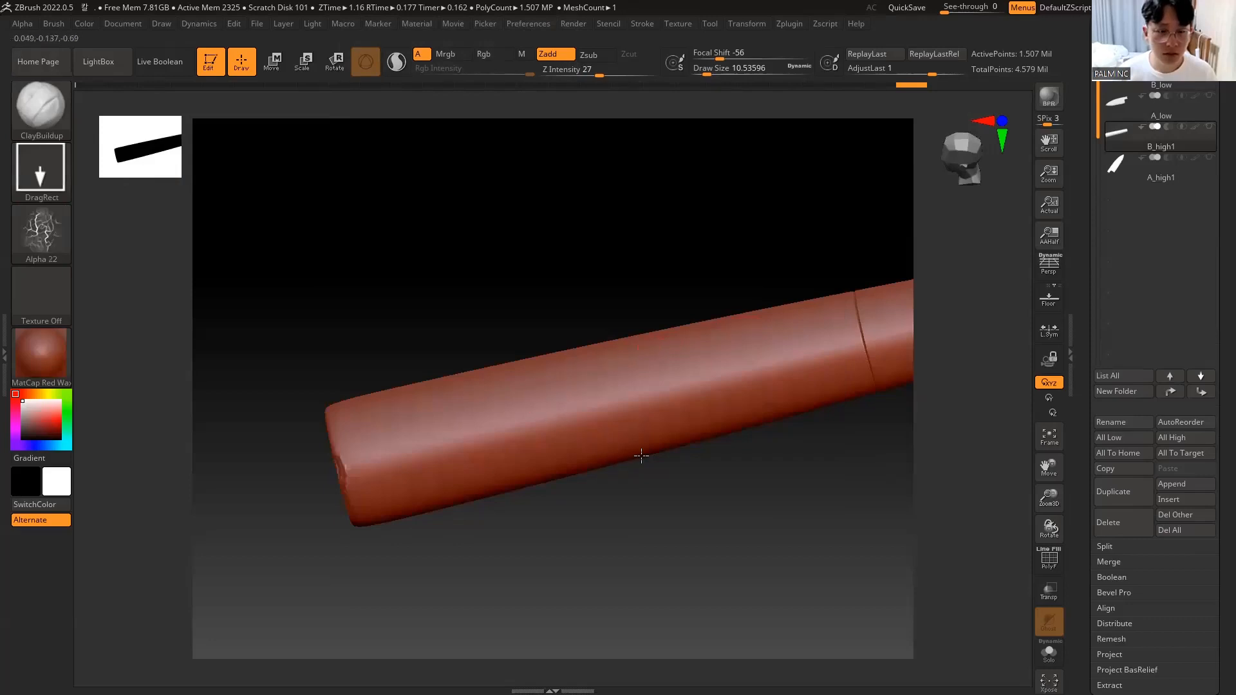
# Step: Undo a first test stamp, set Z Intensity to 29 and try carving small vein-pattern stamps along the handle from its wide end
pyautogui.click(631, 404)
pyautogui.keyDown('alt'); pyautogui.moveTo(646, 461); pyautogui.dragTo(648, 477); pyautogui.keyUp('alt')
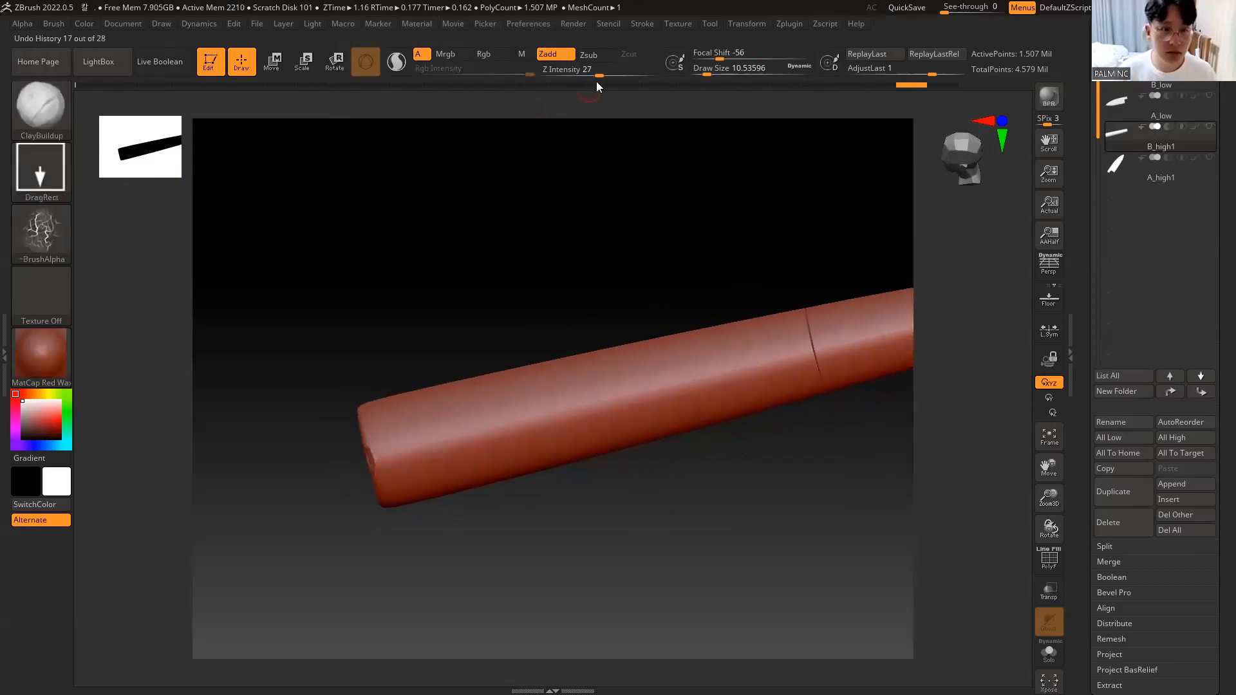
pyautogui.moveTo(597, 76); pyautogui.dragTo(600, 75)
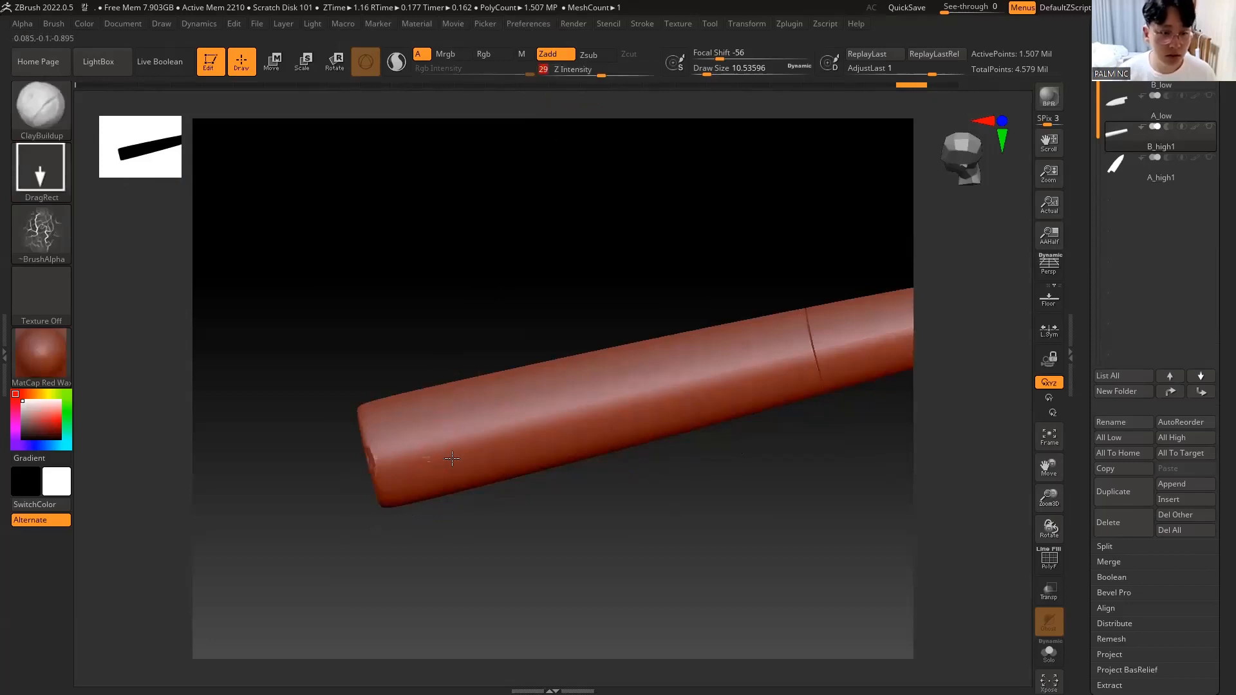
pyautogui.moveTo(420, 447)
pyautogui.mouseDown()
pyautogui.moveTo(461, 421)
pyautogui.moveTo(466, 433)
pyautogui.moveTo(403, 446)
pyautogui.mouseUp()
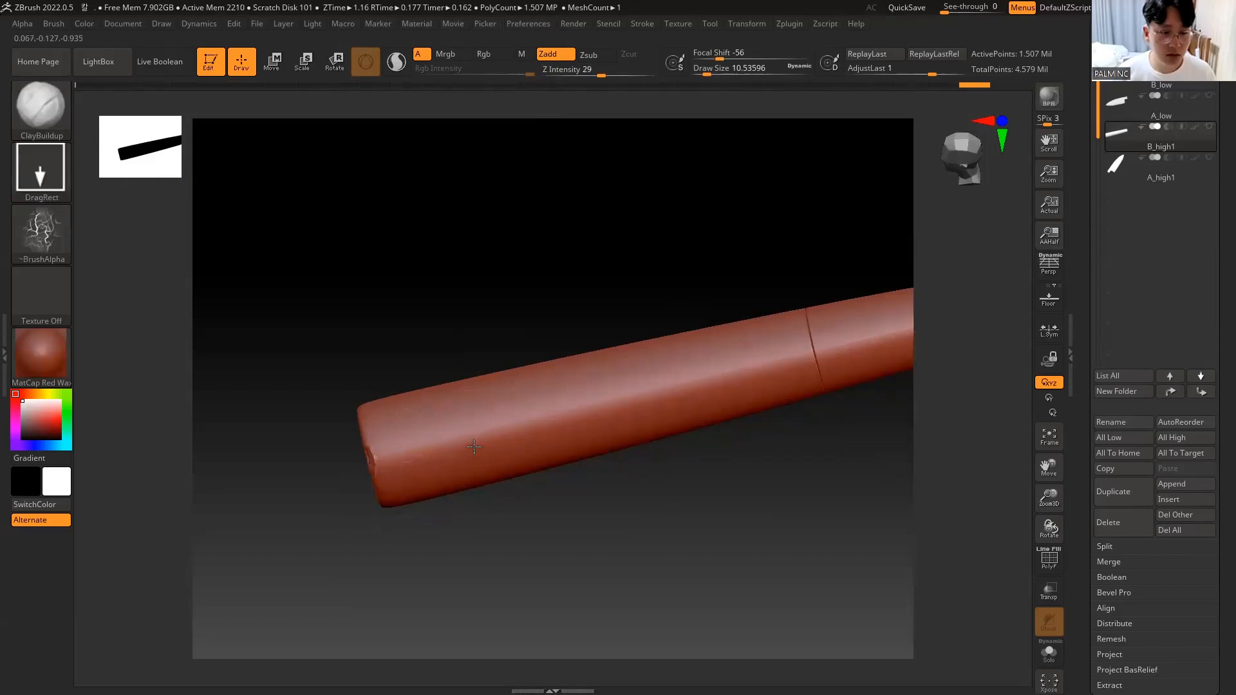
pyautogui.moveTo(499, 493); pyautogui.dragTo(528, 522)
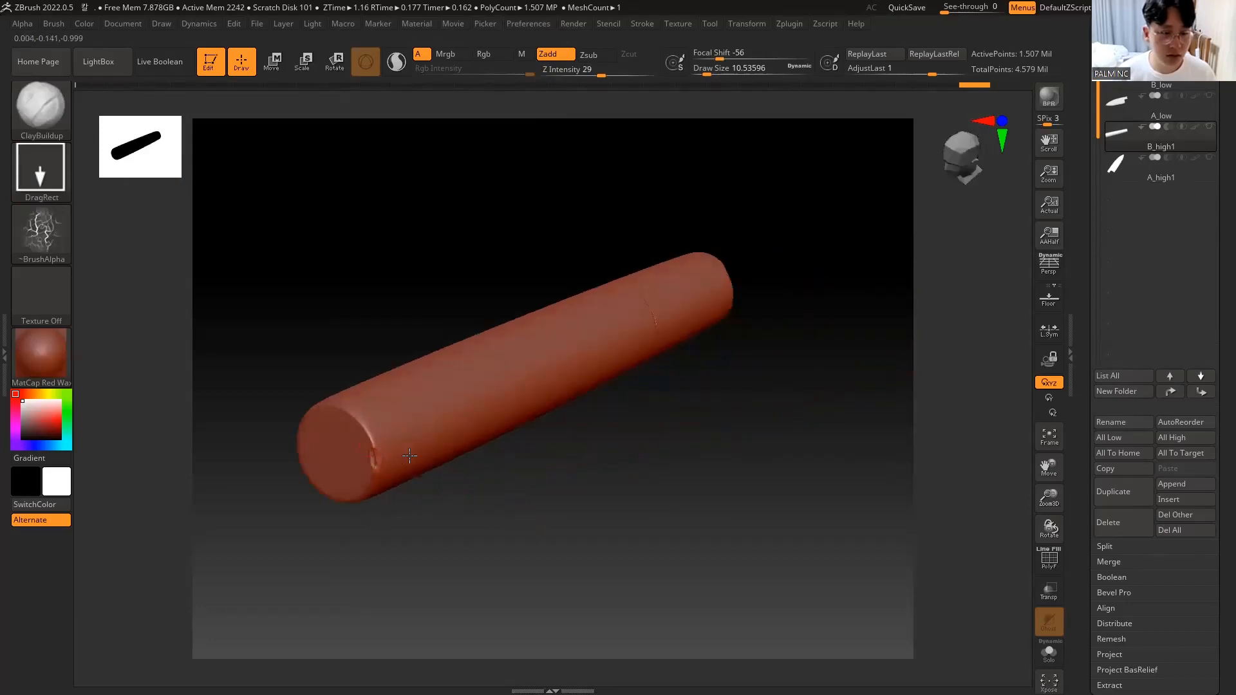
pyautogui.keyDown('alt'); pyautogui.moveTo(409, 455); pyautogui.dragTo(444, 442); pyautogui.keyUp('alt')
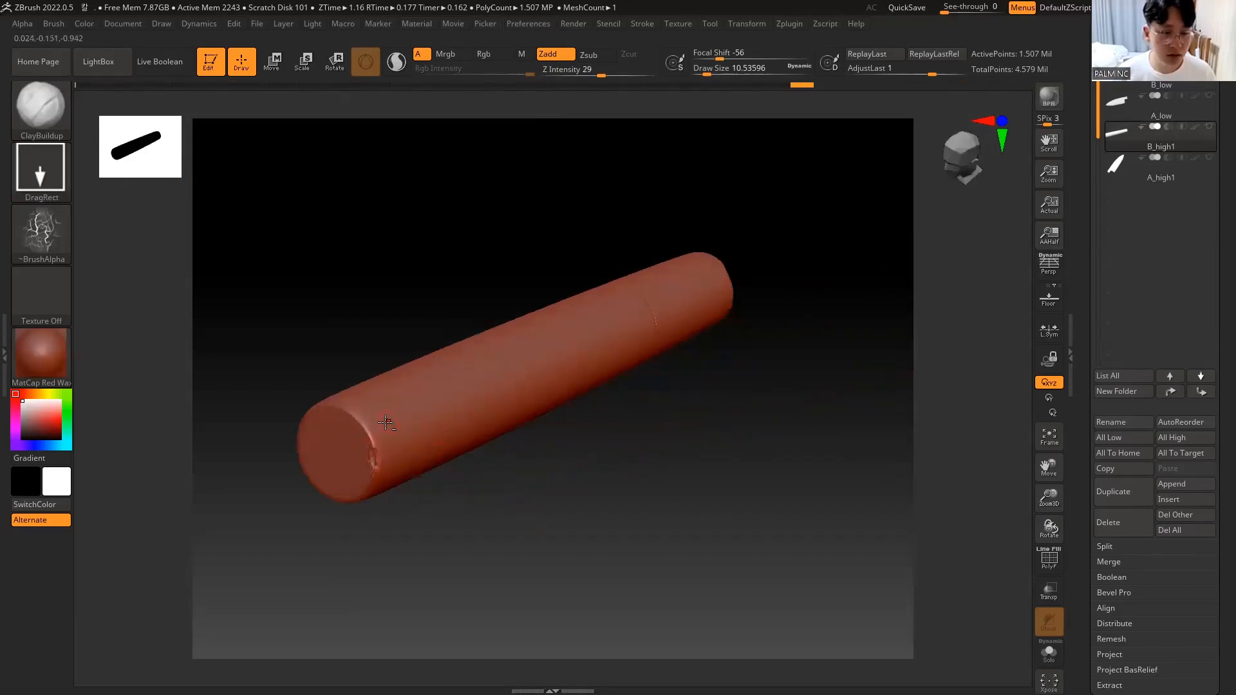
pyautogui.keyDown('alt'); pyautogui.moveTo(502, 398); pyautogui.dragTo(504, 399); pyautogui.keyUp('alt')
pyautogui.moveTo(663, 473); pyautogui.dragTo(596, 442)
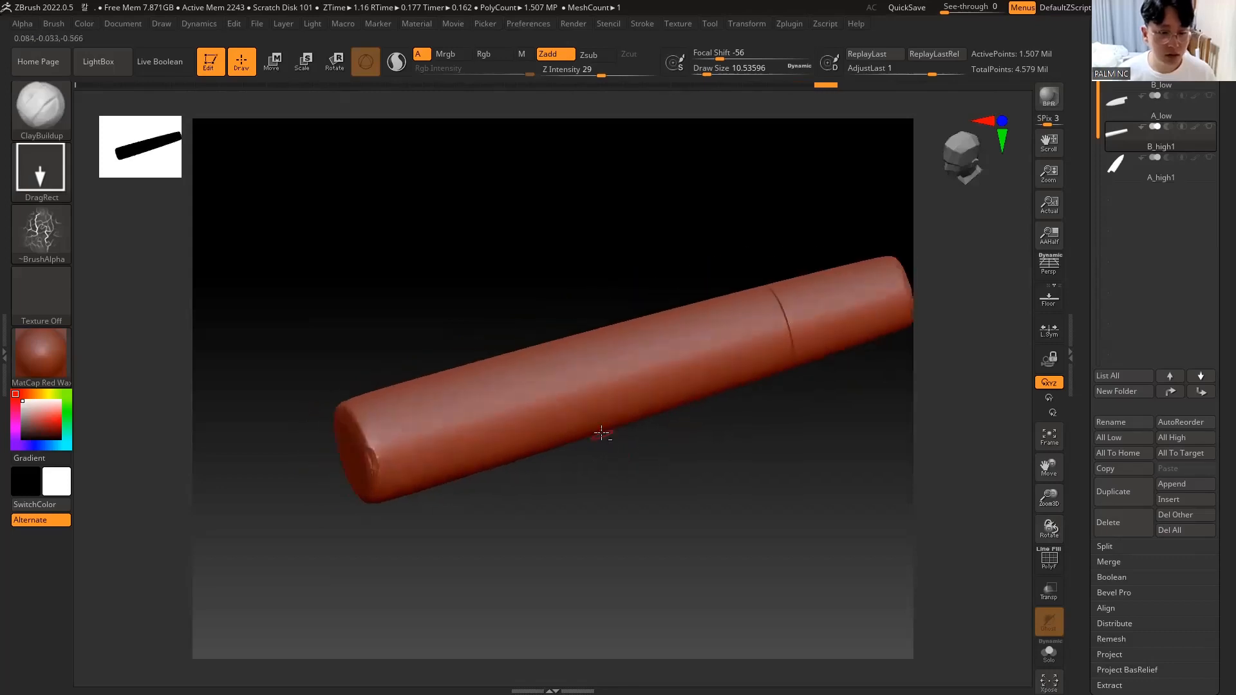
pyautogui.keyDown('alt'); pyautogui.moveTo(658, 403); pyautogui.dragTo(657, 406); pyautogui.keyUp('alt')
pyautogui.moveTo(683, 483)
pyautogui.mouseDown()
pyautogui.moveTo(654, 439)
pyautogui.moveTo(674, 496)
pyautogui.mouseUp()
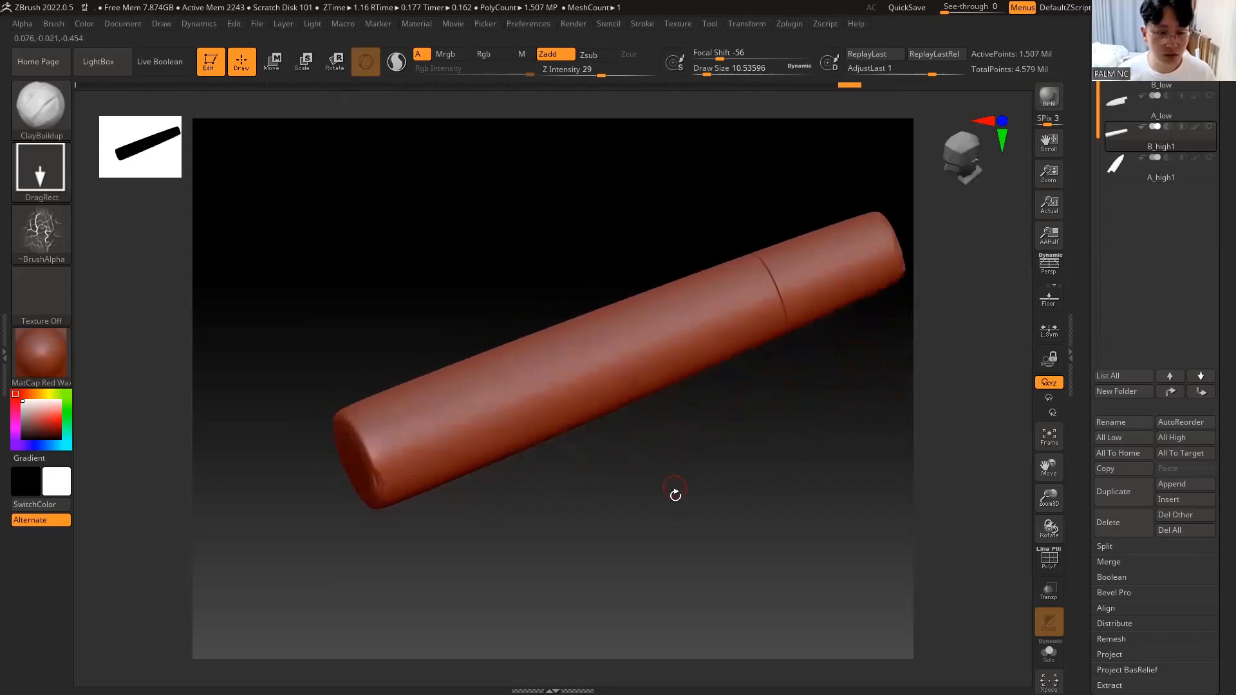
# Step: Set the brush's Z Intensity to 32 and stamp the vein pattern at several spots along the handle's body
pyautogui.click(604, 74)
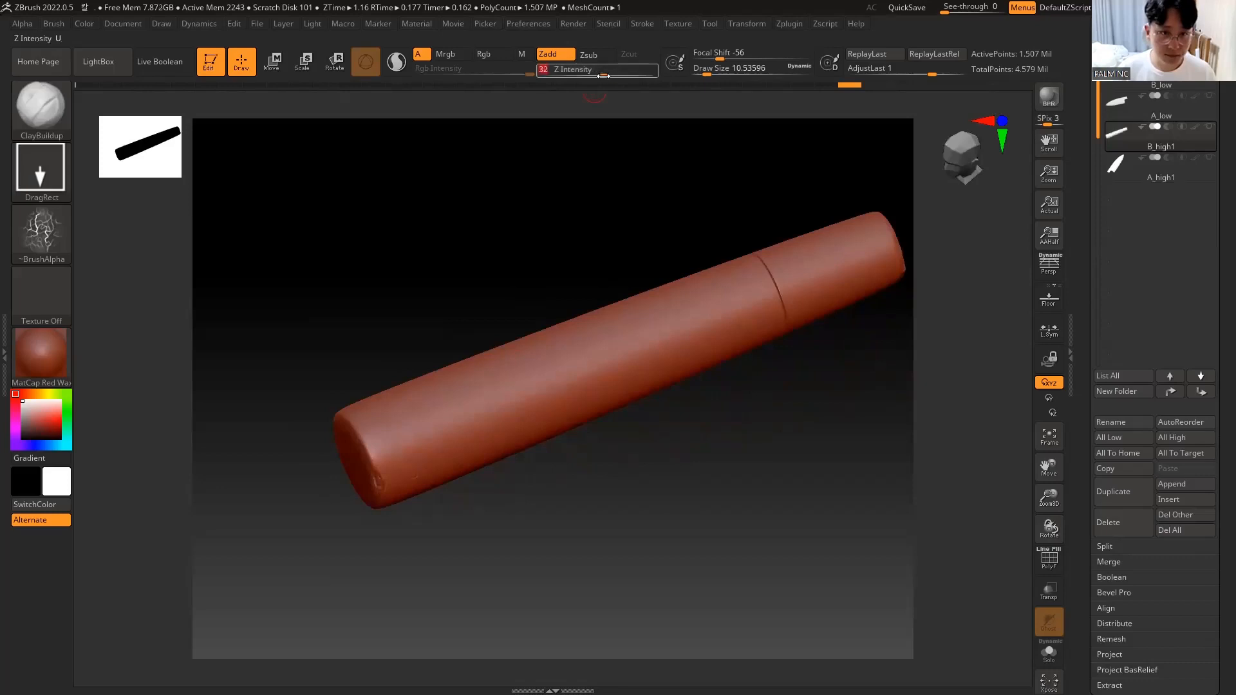
pyautogui.click(498, 432)
pyautogui.click(615, 415)
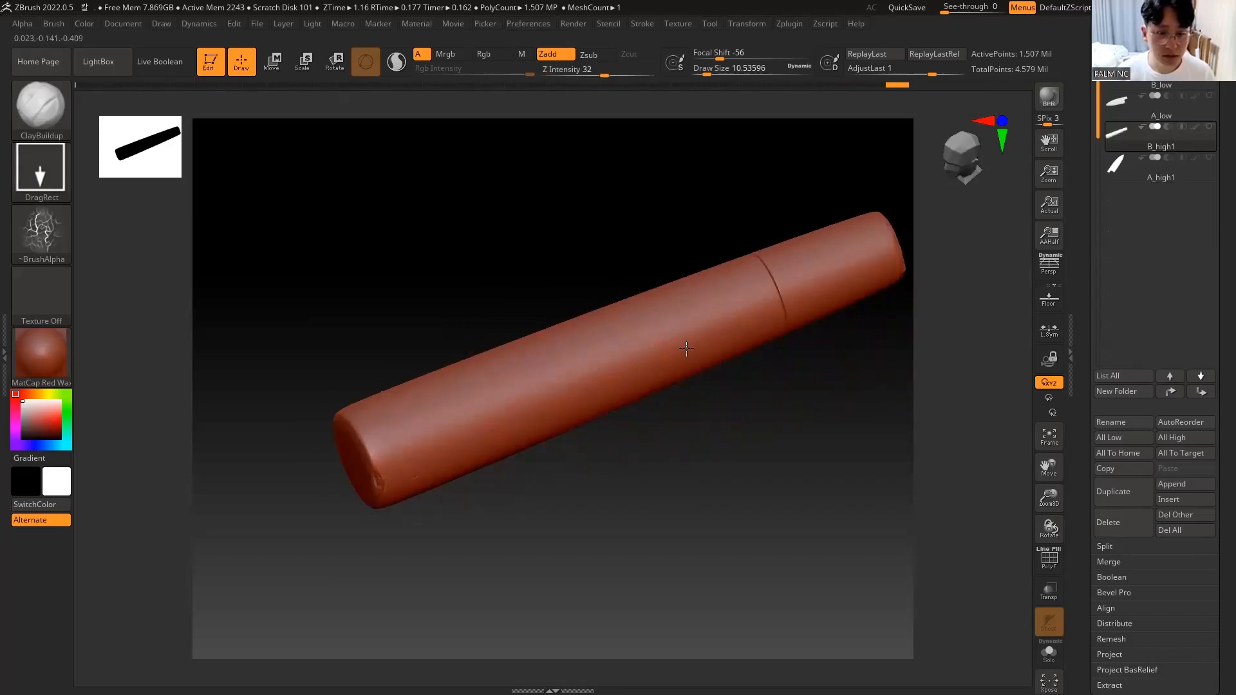
pyautogui.click(730, 358)
# Step: Try vein-pattern stamps across the handle's groove and near its narrow end, and undo the recent stamps
pyautogui.moveTo(764, 430)
pyautogui.mouseDown()
pyautogui.moveTo(784, 422)
pyautogui.moveTo(634, 461)
pyautogui.mouseUp()
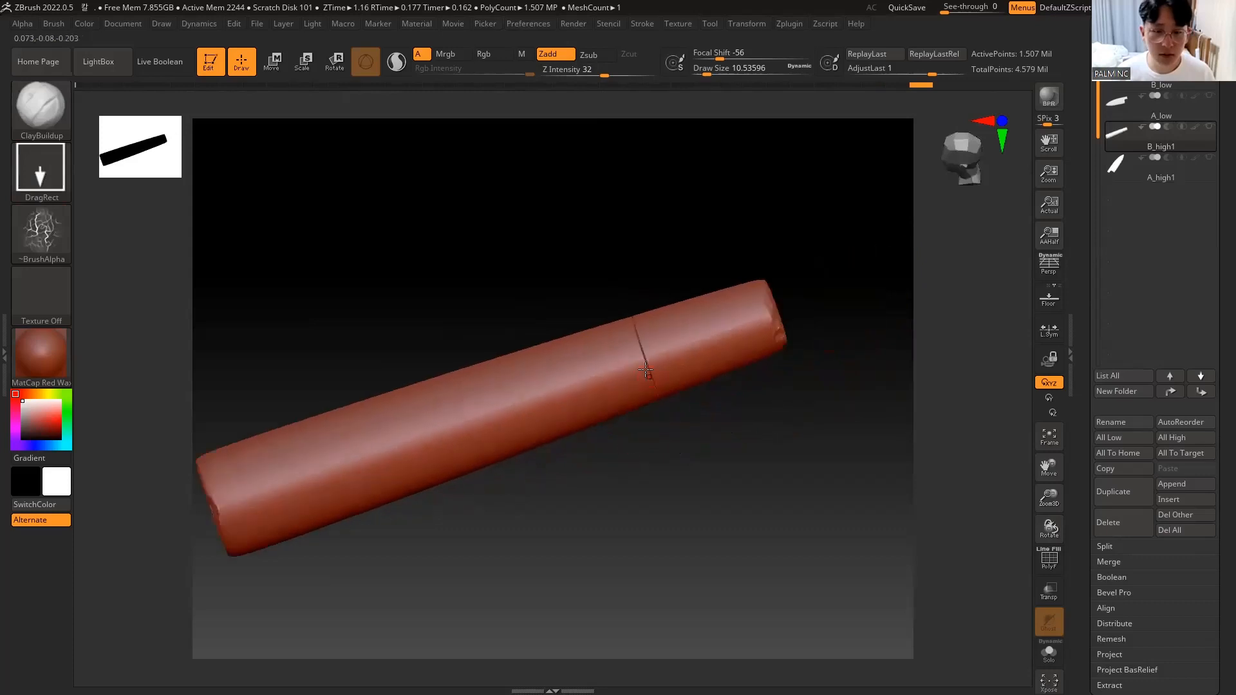
pyautogui.moveTo(663, 373)
pyautogui.mouseDown()
pyautogui.moveTo(641, 367)
pyautogui.moveTo(673, 353)
pyautogui.mouseUp()
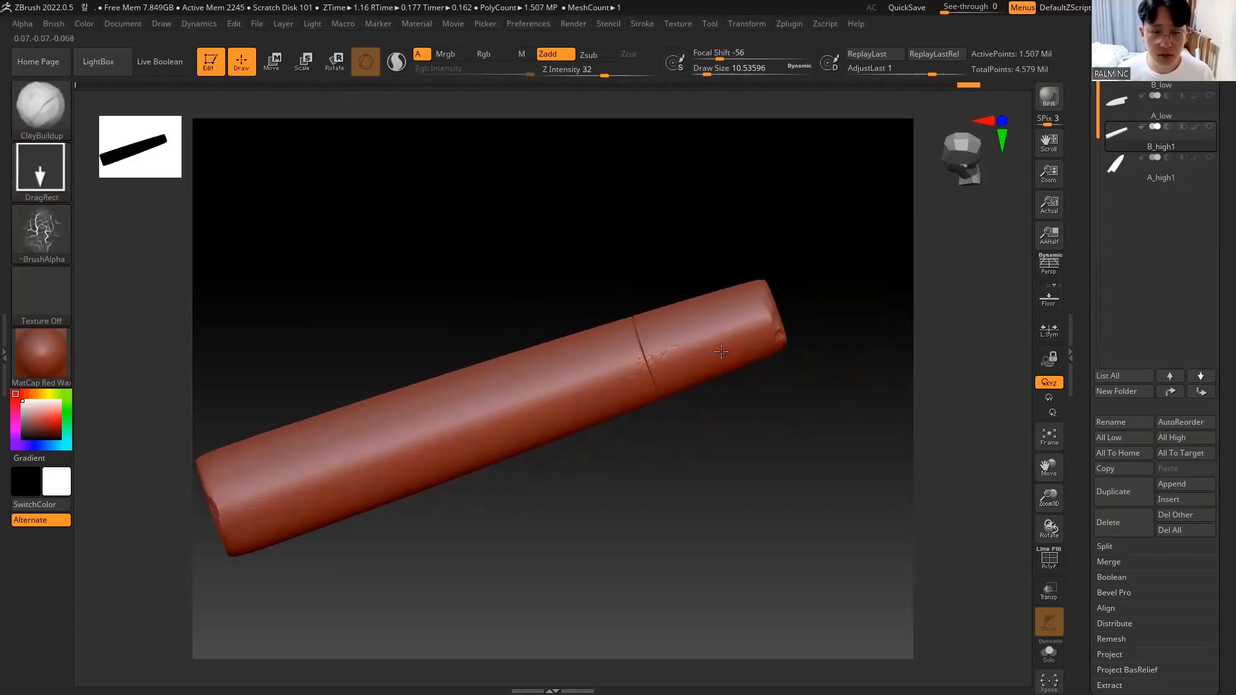
pyautogui.moveTo(778, 331)
pyautogui.mouseDown()
pyautogui.moveTo(762, 309)
pyautogui.moveTo(761, 353)
pyautogui.mouseUp()
pyautogui.hotkey('ctrl', 'z')
pyautogui.moveTo(759, 365); pyautogui.dragTo(746, 409)
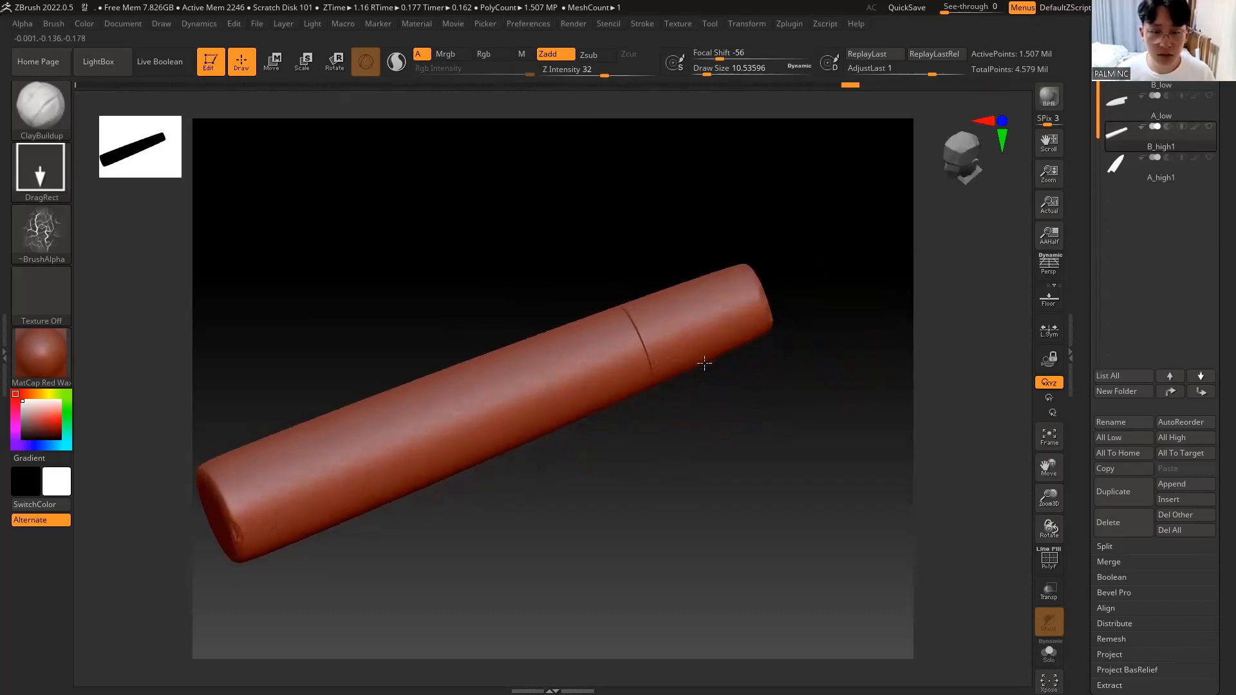
# Step: Try carving vein-pattern stamps around the groove and the narrow end of the handle, and undo them
pyautogui.moveTo(704, 364); pyautogui.dragTo(669, 367, button='right')
pyautogui.keyDown('alt'); pyautogui.moveTo(680, 395); pyautogui.dragTo(678, 396); pyautogui.keyUp('alt')
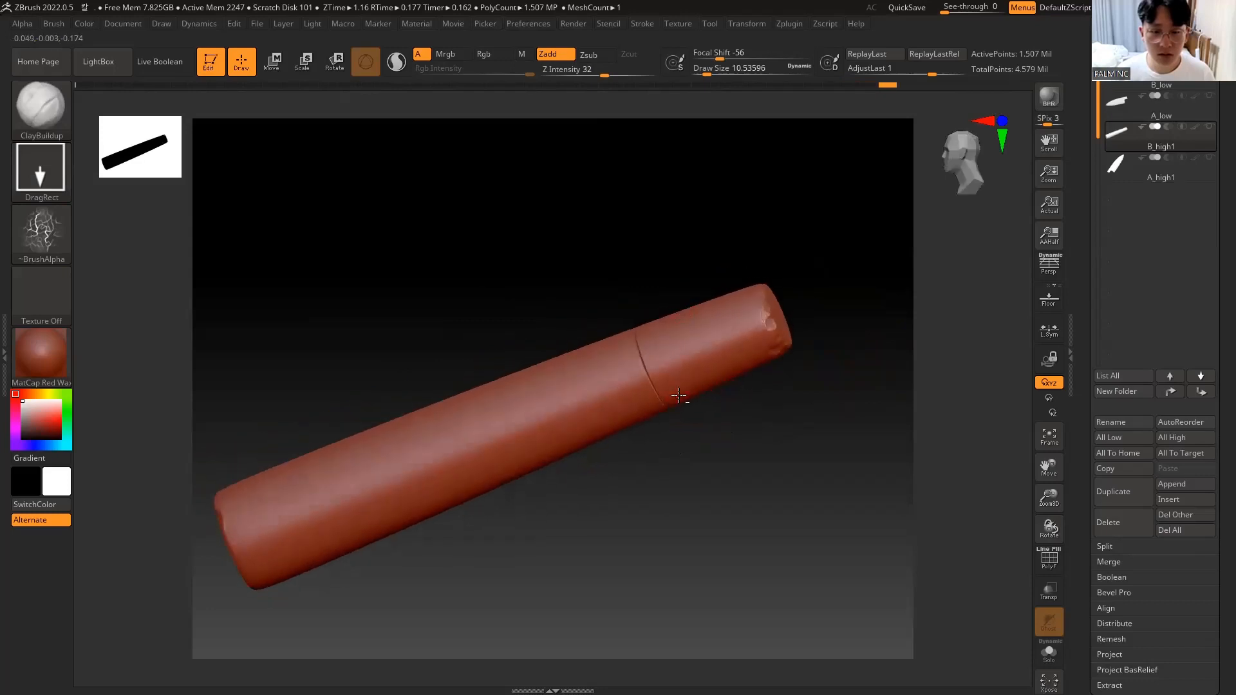
pyautogui.keyDown('alt'); pyautogui.moveTo(721, 344); pyautogui.dragTo(723, 345); pyautogui.keyUp('alt')
pyautogui.click(741, 320)
pyautogui.moveTo(786, 358)
pyautogui.mouseDown(button='right')
pyautogui.moveTo(783, 372)
pyautogui.moveTo(780, 337)
pyautogui.mouseUp(button='right')
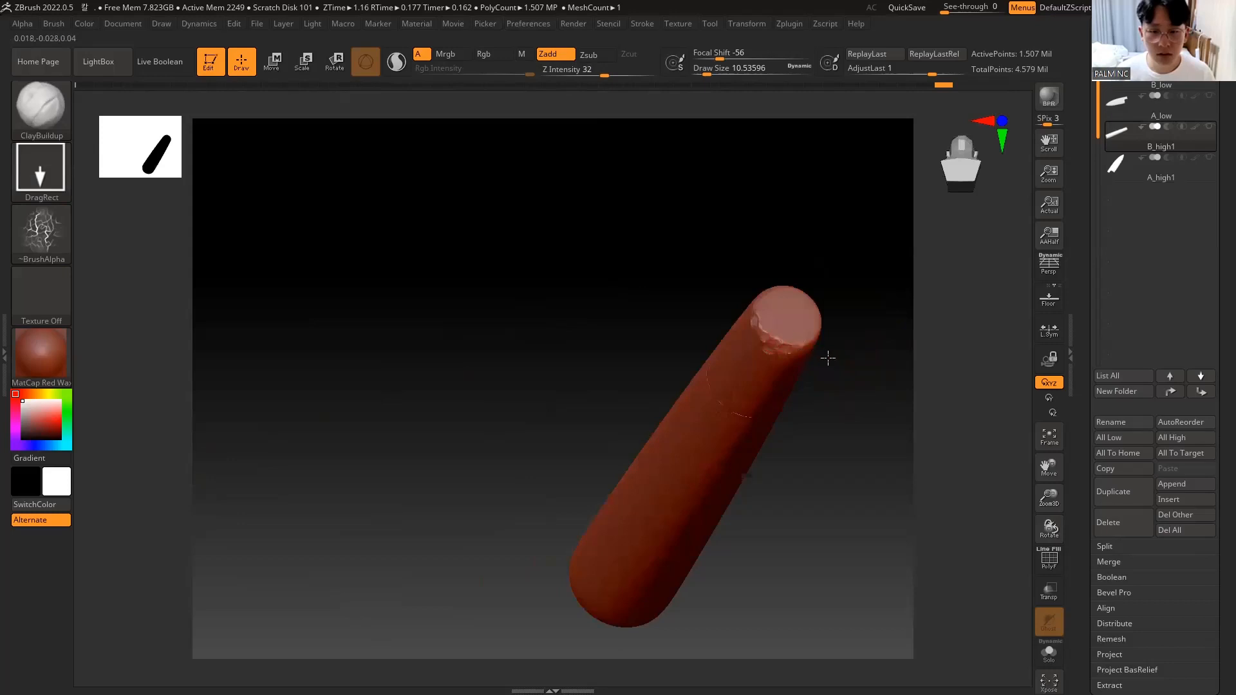
pyautogui.keyDown('alt'); pyautogui.moveTo(828, 358); pyautogui.dragTo(829, 360); pyautogui.keyUp('alt')
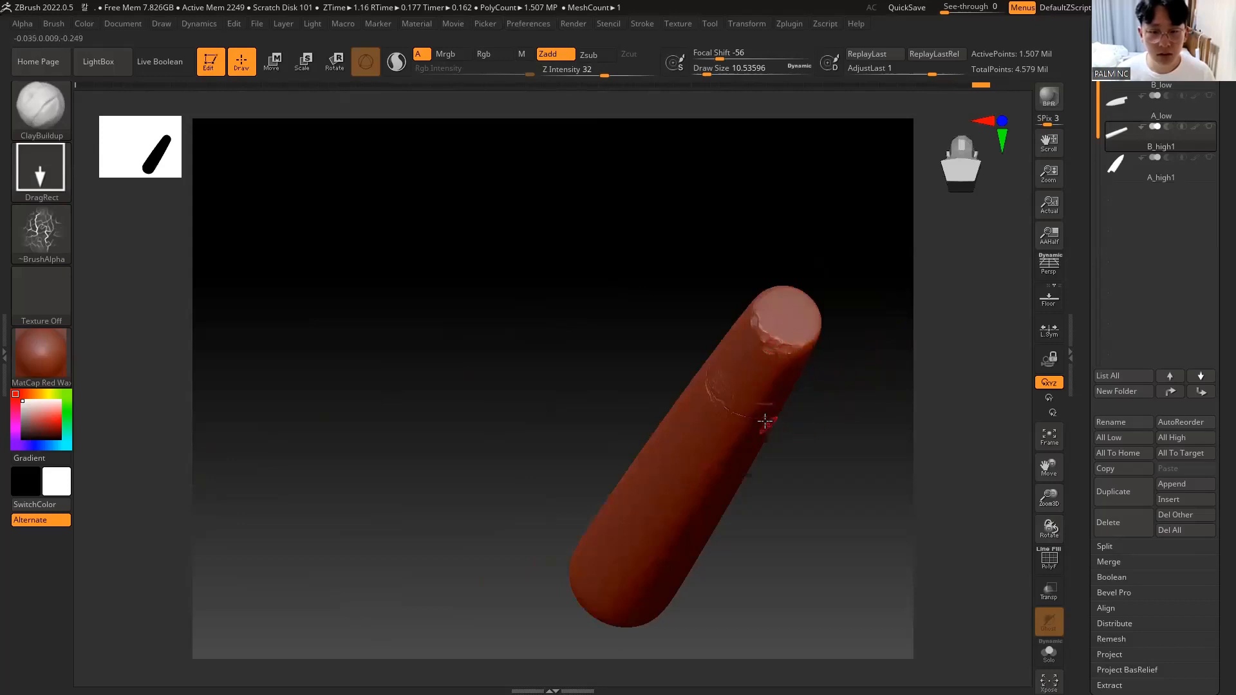
pyautogui.press('ctrl')
pyautogui.press('ctrl')
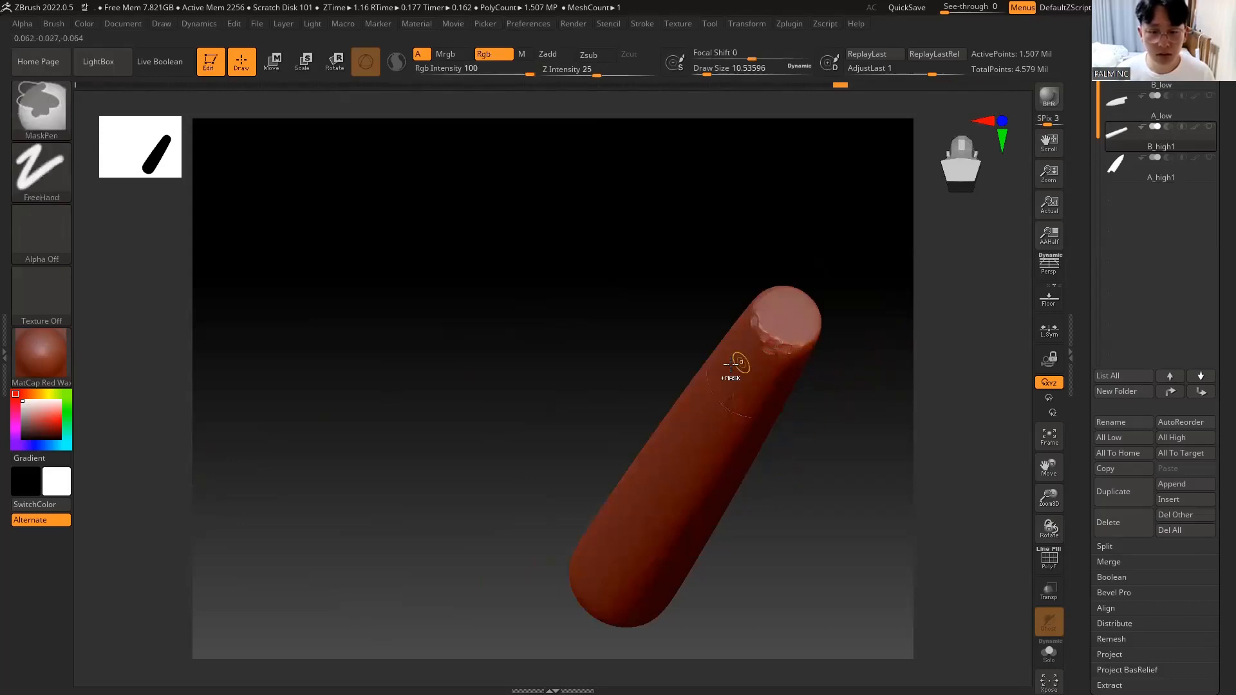
# Step: Try another vein-pattern stamp on the handle's body and undo the remaining stamps
pyautogui.moveTo(778, 422); pyautogui.dragTo(576, 382)
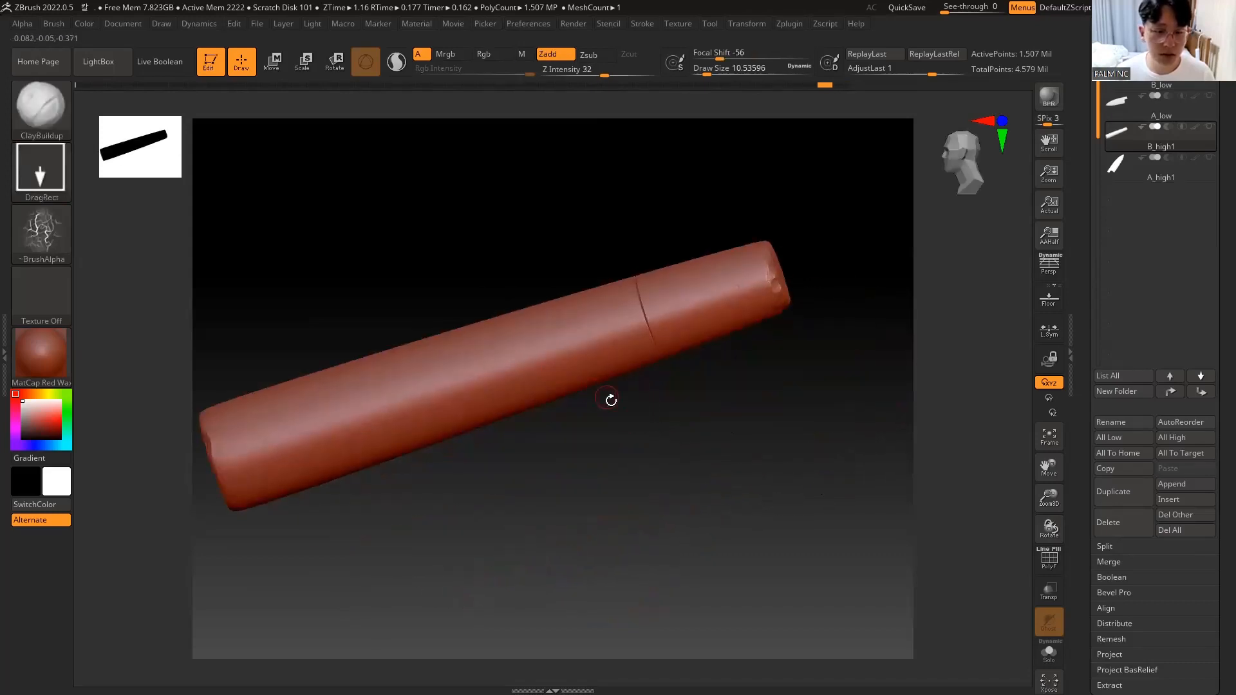
pyautogui.moveTo(567, 346); pyautogui.dragTo(586, 365)
pyautogui.moveTo(628, 408)
pyautogui.keyDown('ctrl'); pyautogui.mouseDown(button='right')
pyautogui.moveTo(662, 441)
pyautogui.moveTo(641, 422)
pyautogui.moveTo(662, 483)
pyautogui.moveTo(656, 443)
pyautogui.mouseUp(button='right'); pyautogui.keyUp('ctrl')
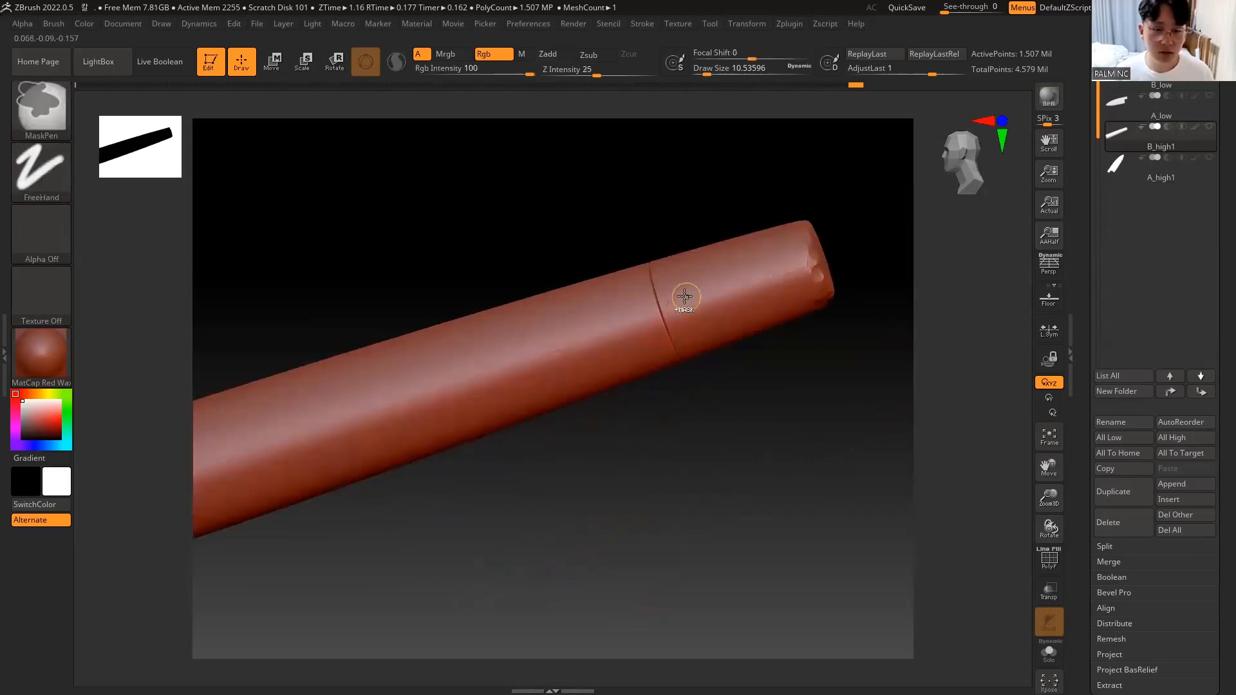
pyautogui.hotkey('ctrl', 'z')
pyautogui.hotkey('ctrl', 'z')
pyautogui.hotkey('ctrl', 'z')
pyautogui.hotkey('ctrl', 'z')
pyautogui.hotkey('ctrl', 'z')
pyautogui.hotkey('ctrl', 'z')
pyautogui.hotkey('ctrl', 'z')
pyautogui.hotkey('ctrl', 'z')
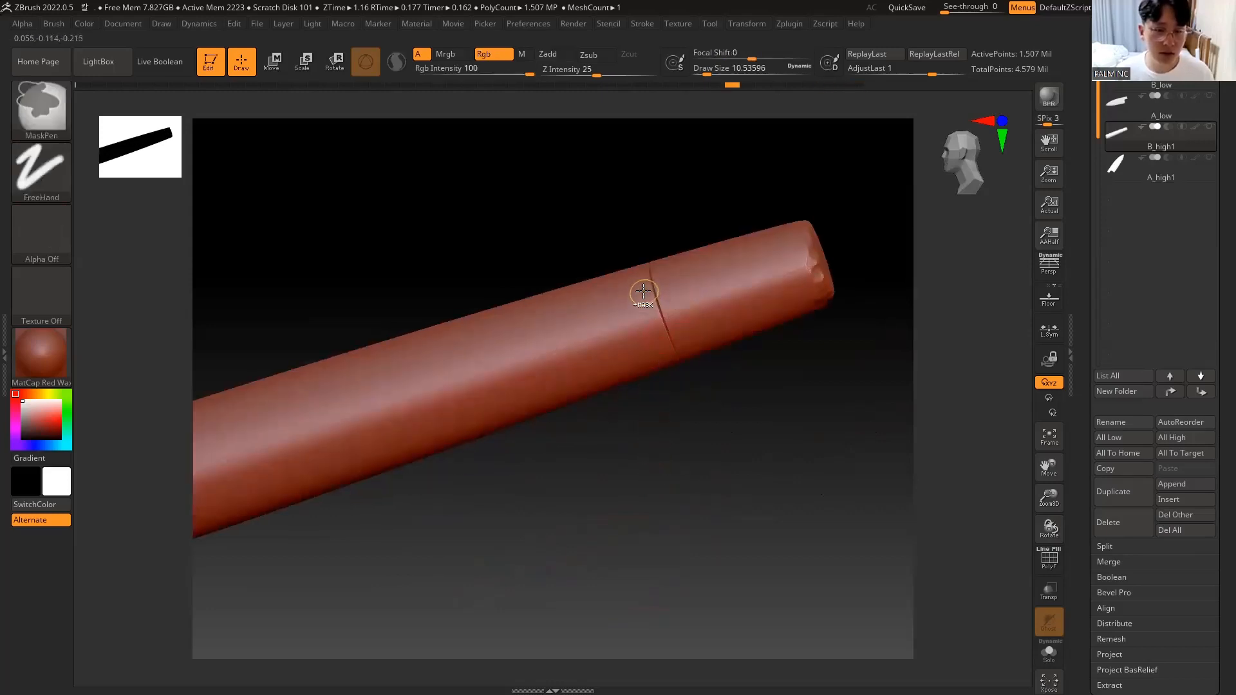
# Step: Undo the most recent sculpt strokes on the B_high1 handle
pyautogui.hotkey('ctrl', 'z')
pyautogui.hotkey('ctrl', 'z')
pyautogui.hotkey('ctrl', 'z')
pyautogui.hotkey('ctrl', 'z')
pyautogui.hotkey('ctrl', 'z')
pyautogui.hotkey('ctrl', 'z')
pyautogui.hotkey('ctrl', 'z')
pyautogui.hotkey('ctrl', 'z')
pyautogui.hotkey('ctrl', 'z')
# Step: Set the ClayBuildup brush to the Dots stroke and turn its alpha off
pyautogui.moveTo(618, 408); pyautogui.dragTo(665, 476)
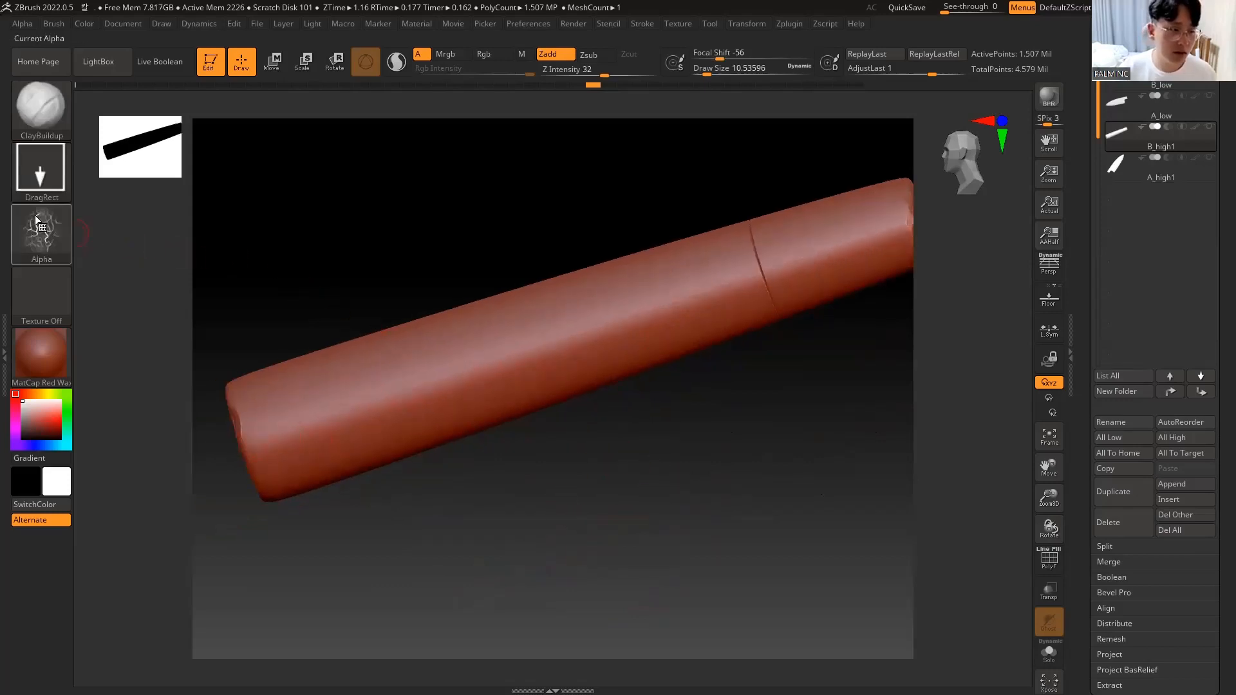
pyautogui.click(61, 177)
pyautogui.click(120, 182)
pyautogui.click(40, 232)
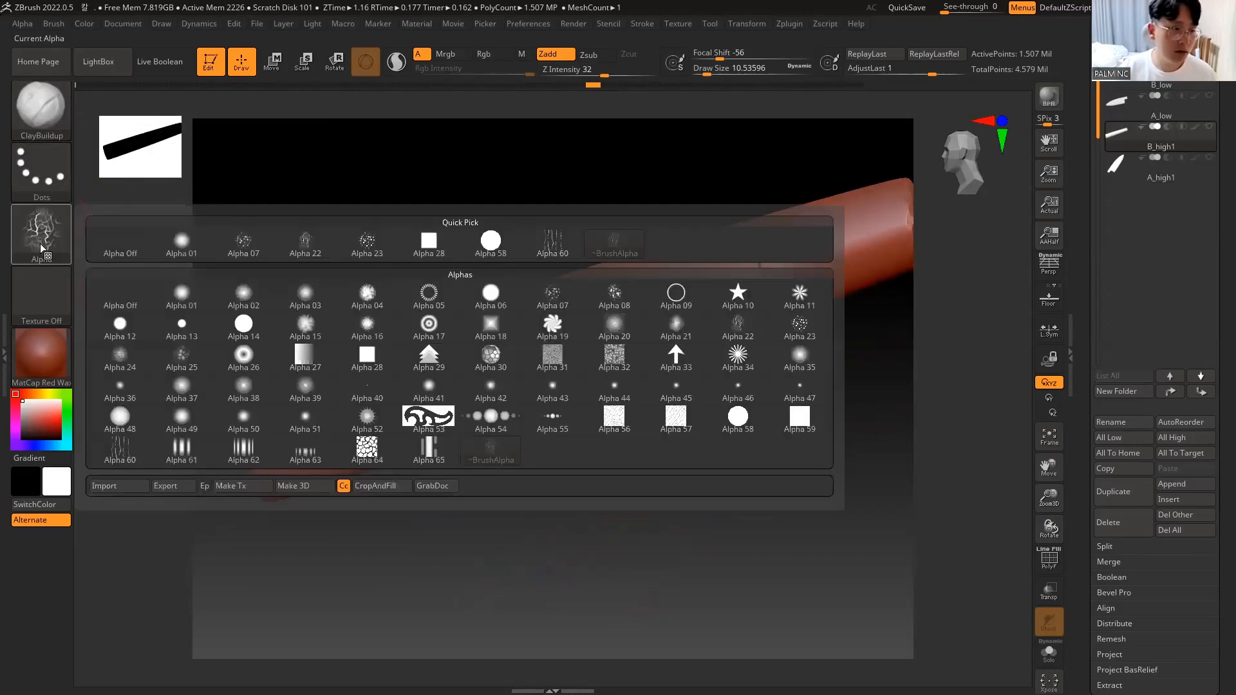
pyautogui.click(105, 239)
# Step: Try to sculpt chips along the handle's seam with ClayBuildup at the current brush size
pyautogui.moveTo(638, 272); pyautogui.dragTo(647, 312)
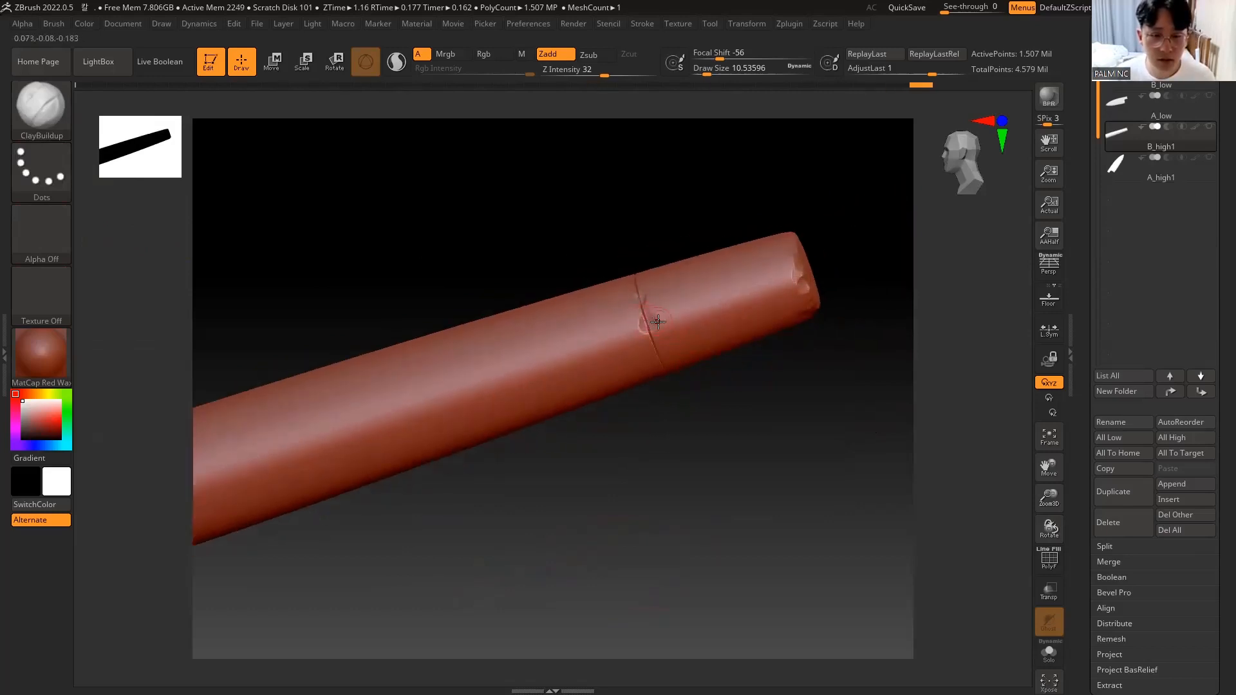
pyautogui.press('shift')
pyautogui.press('ctrl')
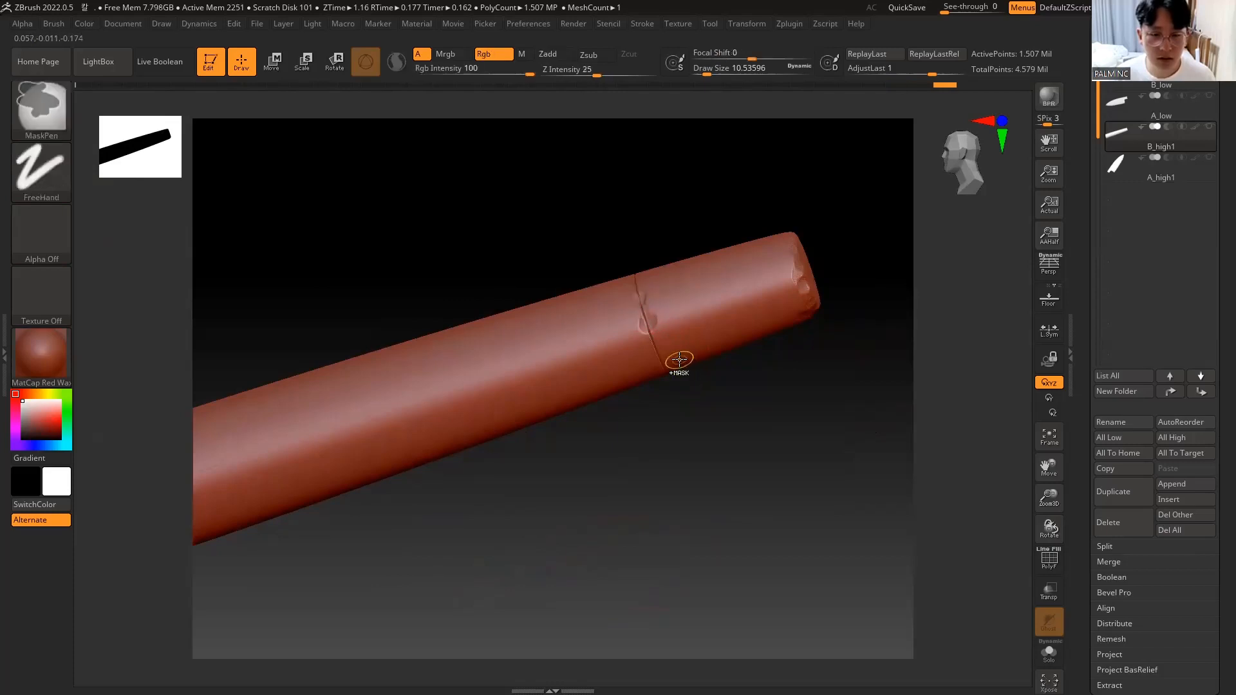
pyautogui.moveTo(693, 384); pyautogui.dragTo(706, 475)
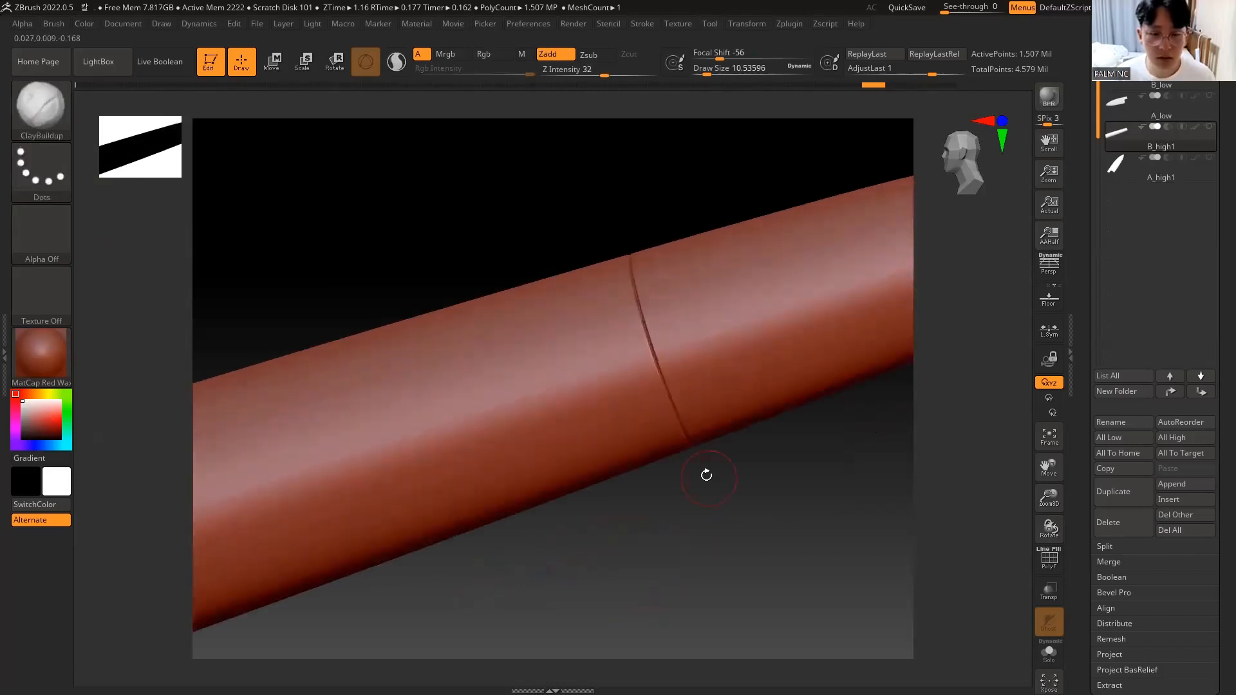
# Step: Reduce the ClayBuildup draw size to 4.99256 and Z intensity to 14, undoing the trial strokes on the seam
pyautogui.press('space')
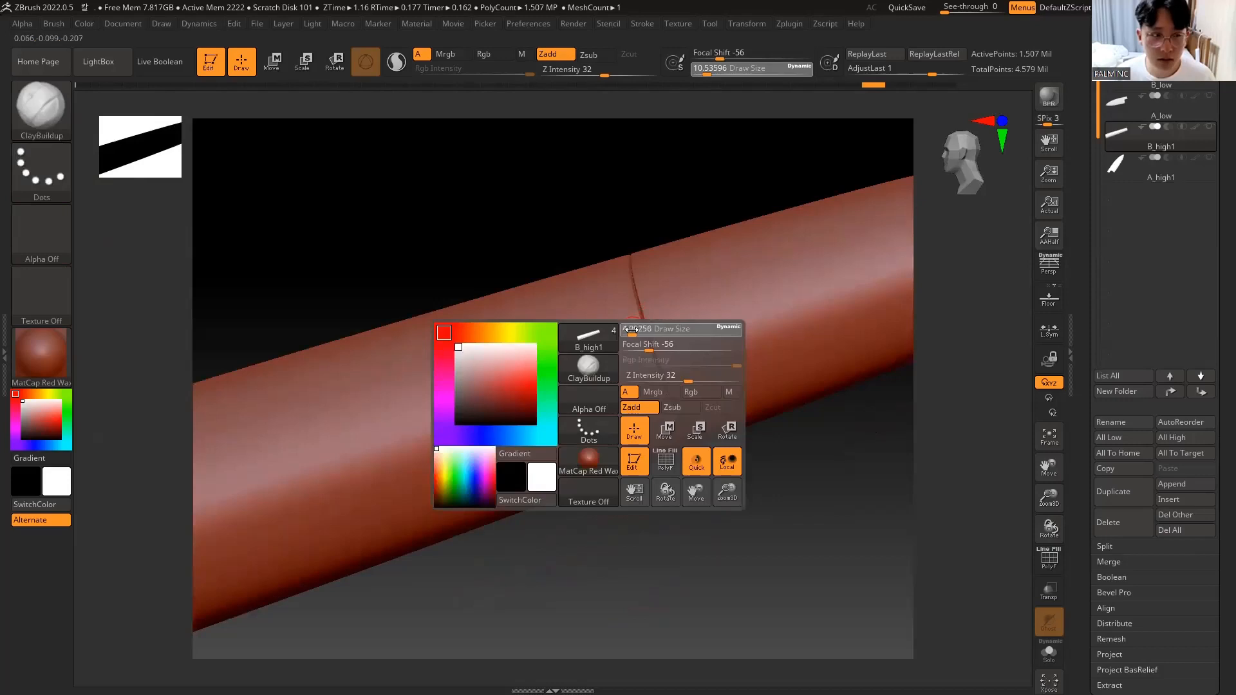
pyautogui.moveTo(631, 329)
pyautogui.mouseDown()
pyautogui.moveTo(653, 361)
pyautogui.moveTo(640, 329)
pyautogui.mouseUp()
pyautogui.hotkey('ctrl', 'z')
pyautogui.hotkey('ctrl', 'z')
pyautogui.hotkey('ctrl', 'z')
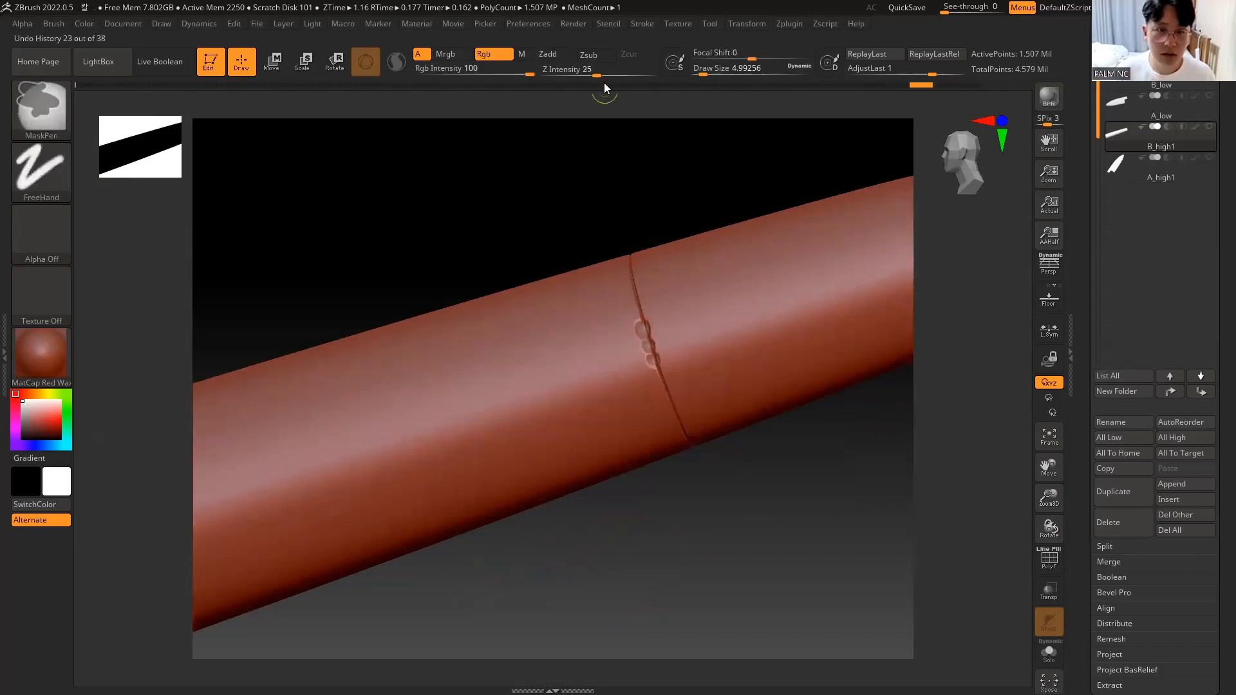
pyautogui.moveTo(599, 74); pyautogui.dragTo(582, 74)
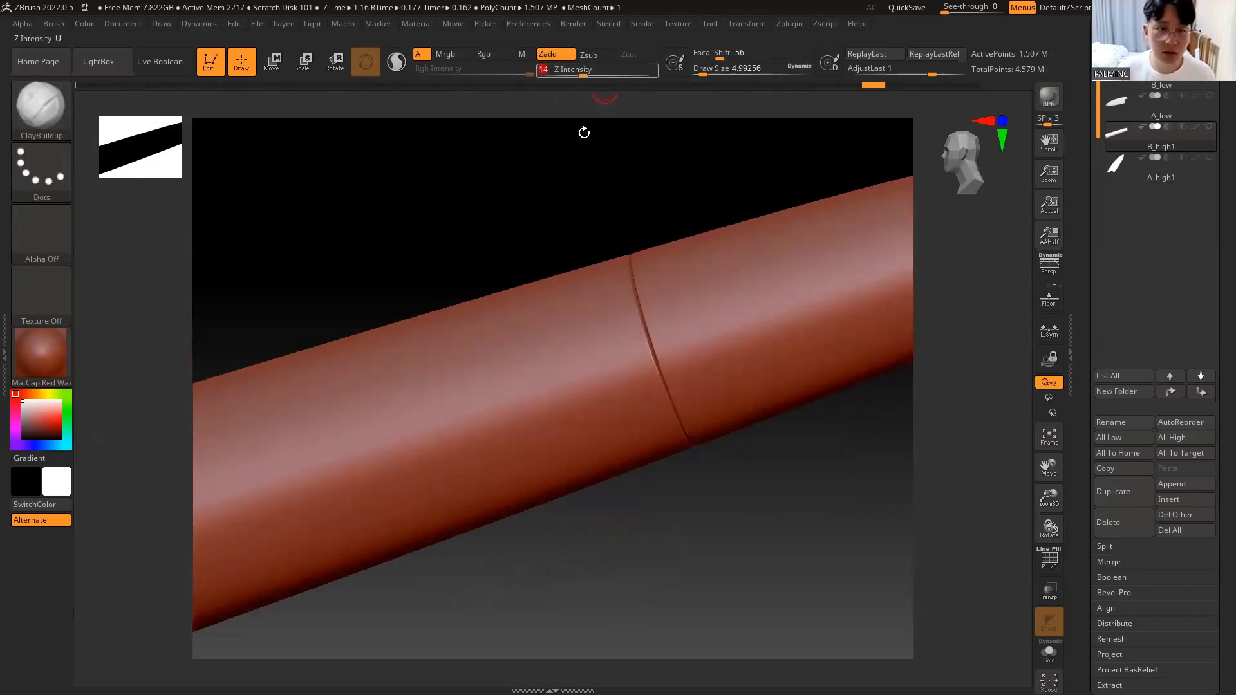
# Step: Sculpt small irregular chips along the handle's seam on several sides with ClayBuildup
pyautogui.click(634, 297)
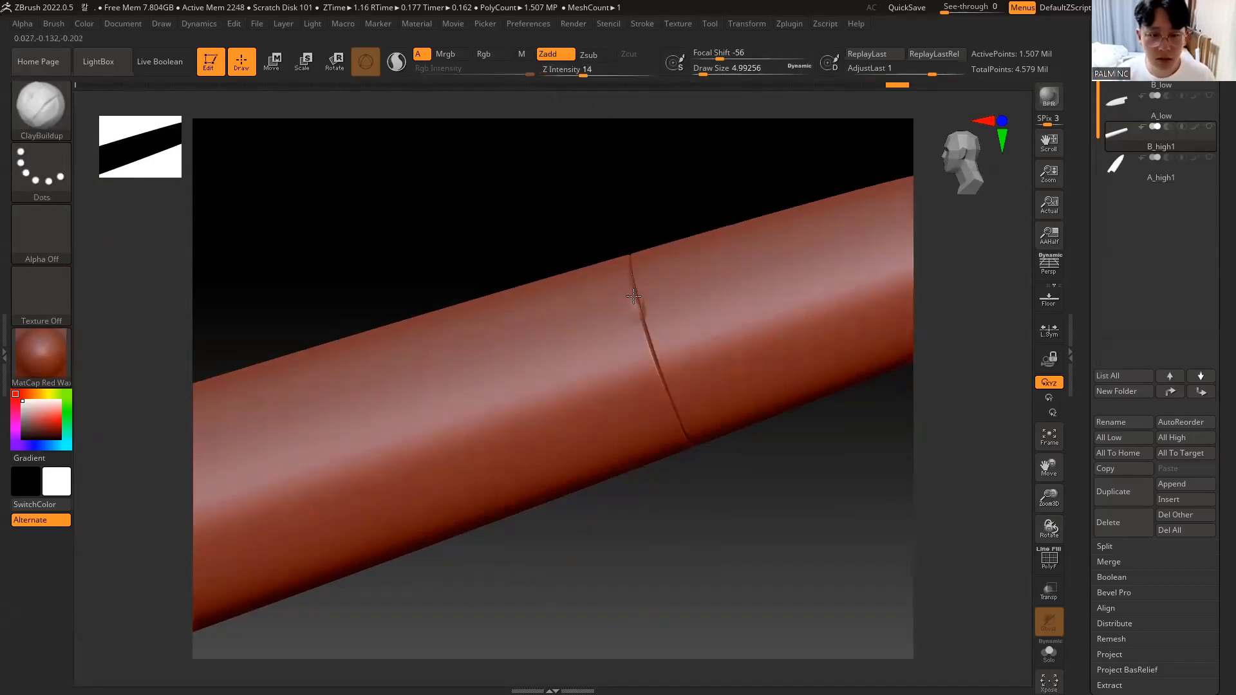
pyautogui.click(653, 359)
pyautogui.click(649, 358)
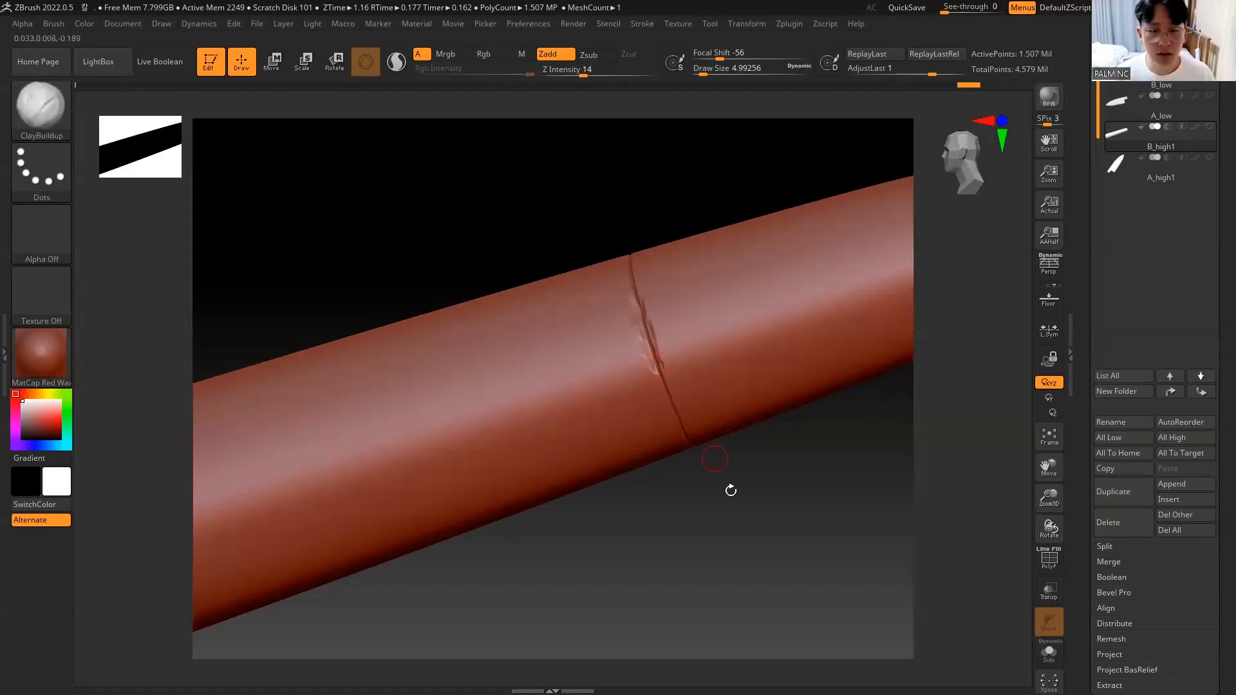
pyautogui.moveTo(731, 491)
pyautogui.keyDown('alt'); pyautogui.mouseDown()
pyautogui.moveTo(683, 349)
pyautogui.moveTo(706, 518)
pyautogui.moveTo(645, 330)
pyautogui.moveTo(627, 310)
pyautogui.moveTo(637, 322)
pyautogui.mouseUp(); pyautogui.keyUp('alt')
pyautogui.keyDown('alt'); pyautogui.moveTo(690, 383); pyautogui.dragTo(698, 422); pyautogui.keyUp('alt')
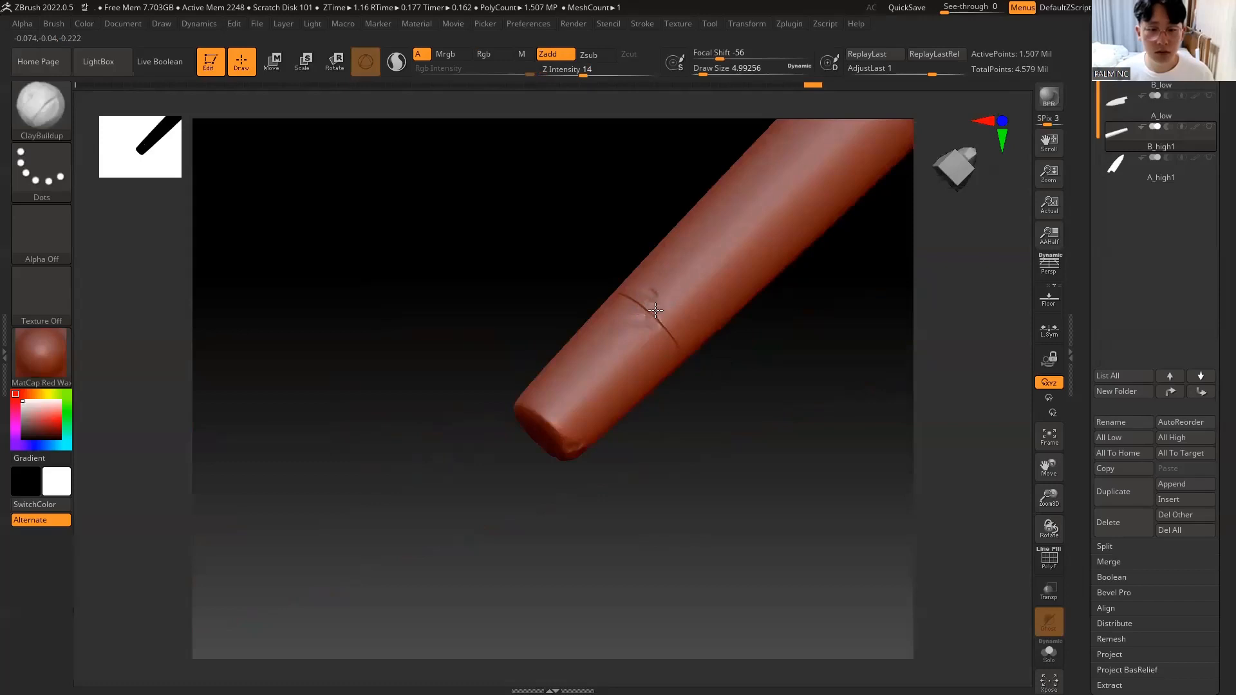
pyautogui.moveTo(655, 310); pyautogui.dragTo(664, 319)
pyautogui.moveTo(698, 358); pyautogui.dragTo(701, 426)
pyautogui.moveTo(719, 371); pyautogui.dragTo(640, 326)
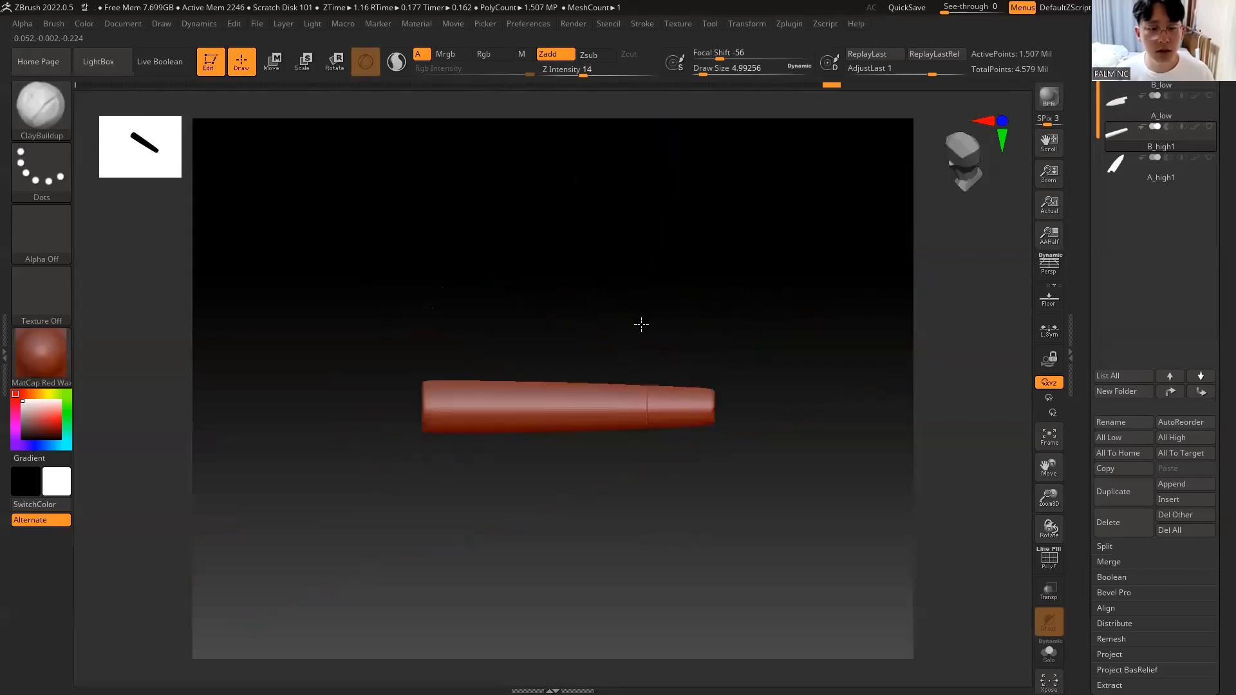
# Step: Show the A_high1 blade together with the handle and inspect the whole knife
pyautogui.click(1210, 157)
pyautogui.moveTo(840, 273); pyautogui.dragTo(485, 438)
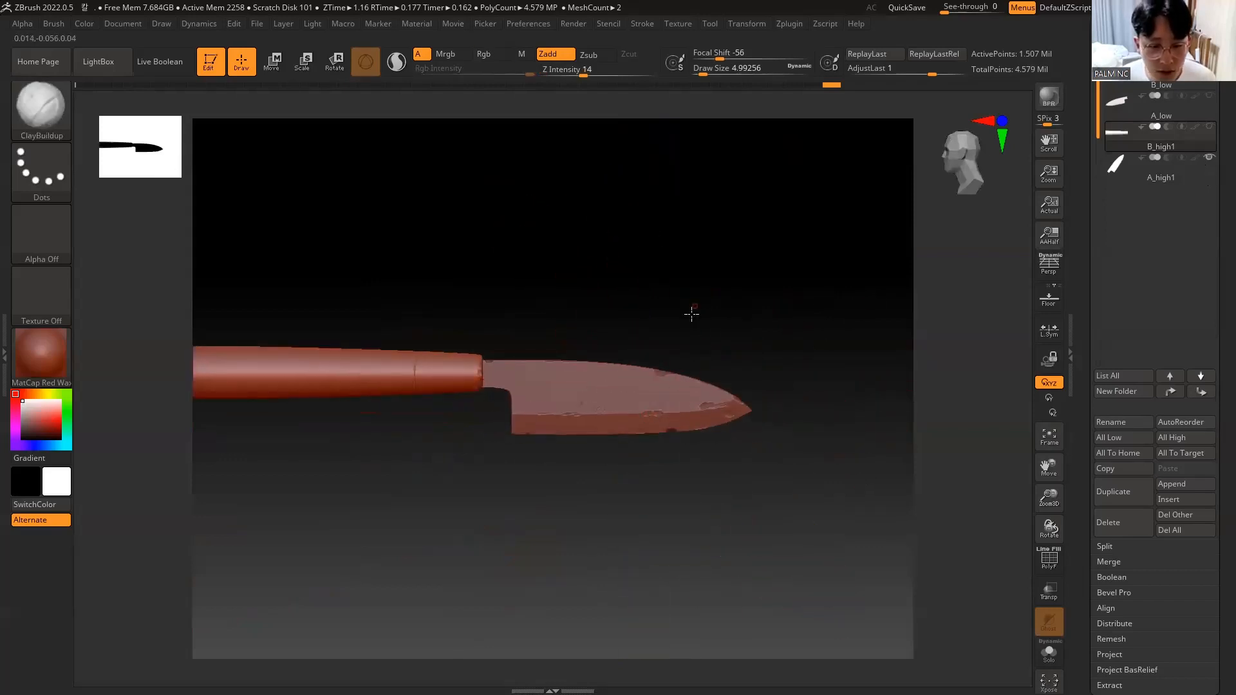
pyautogui.moveTo(691, 313); pyautogui.dragTo(693, 419)
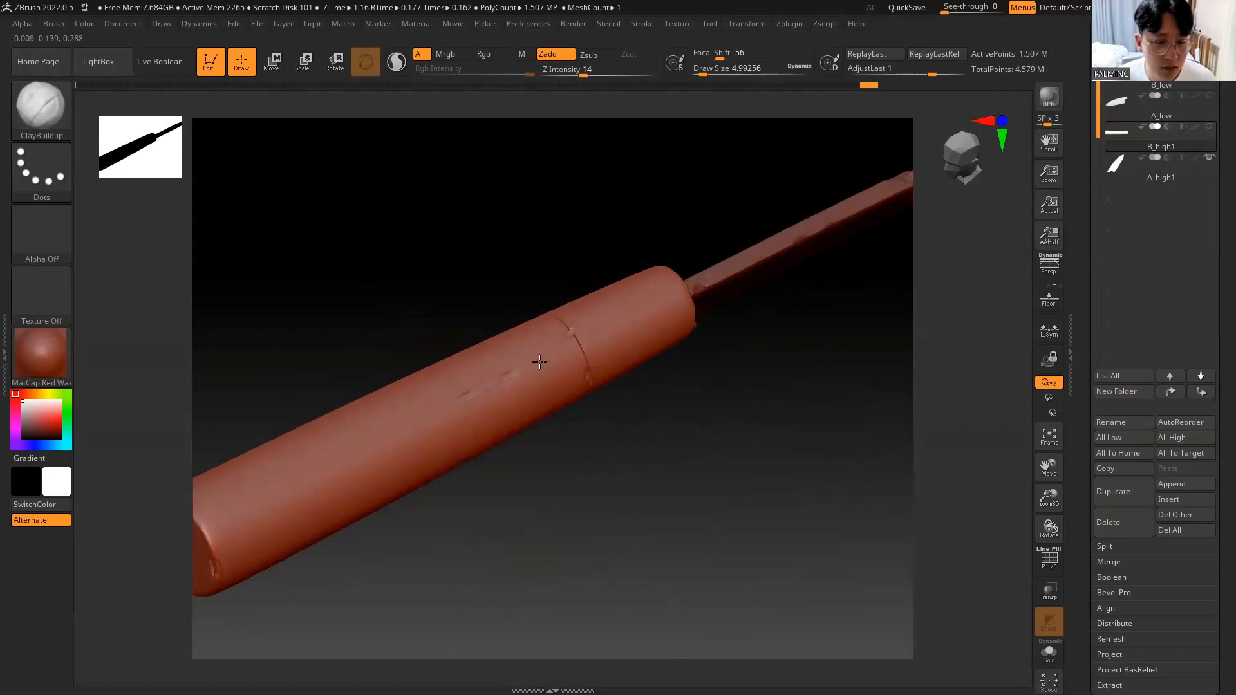
# Step: Switch to the DamStandard brush for work around the handle's seam and dents
pyautogui.click(50, 118)
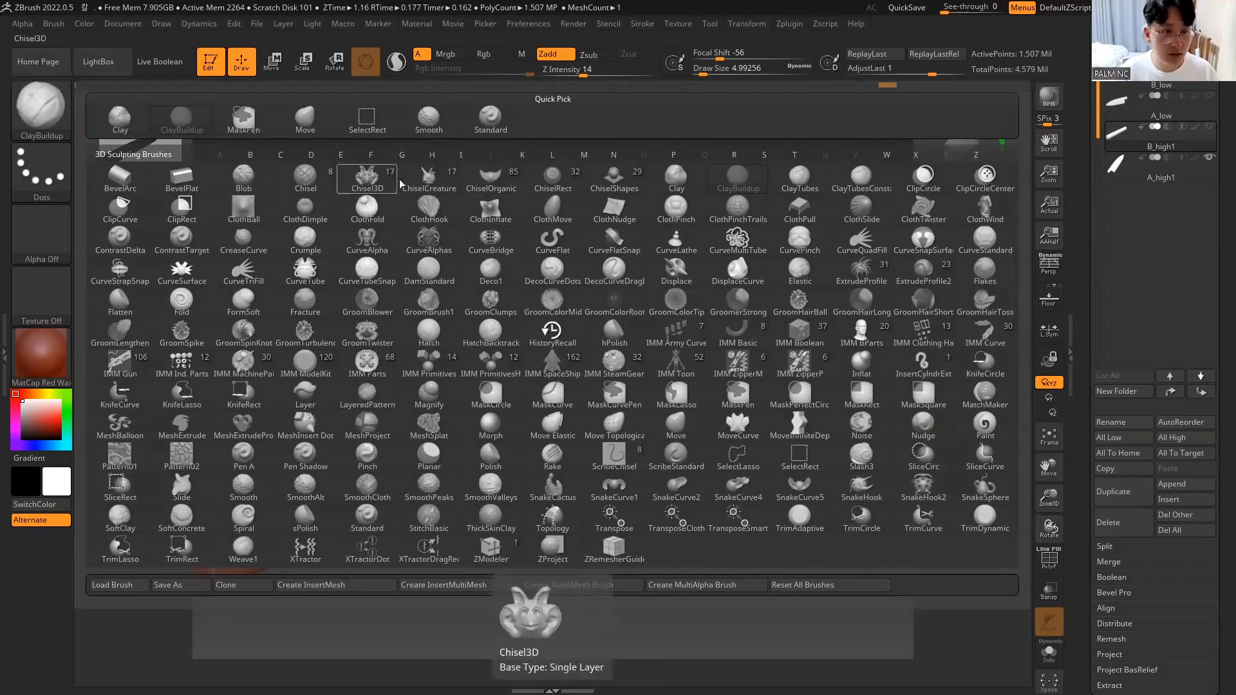
pyautogui.click(312, 155)
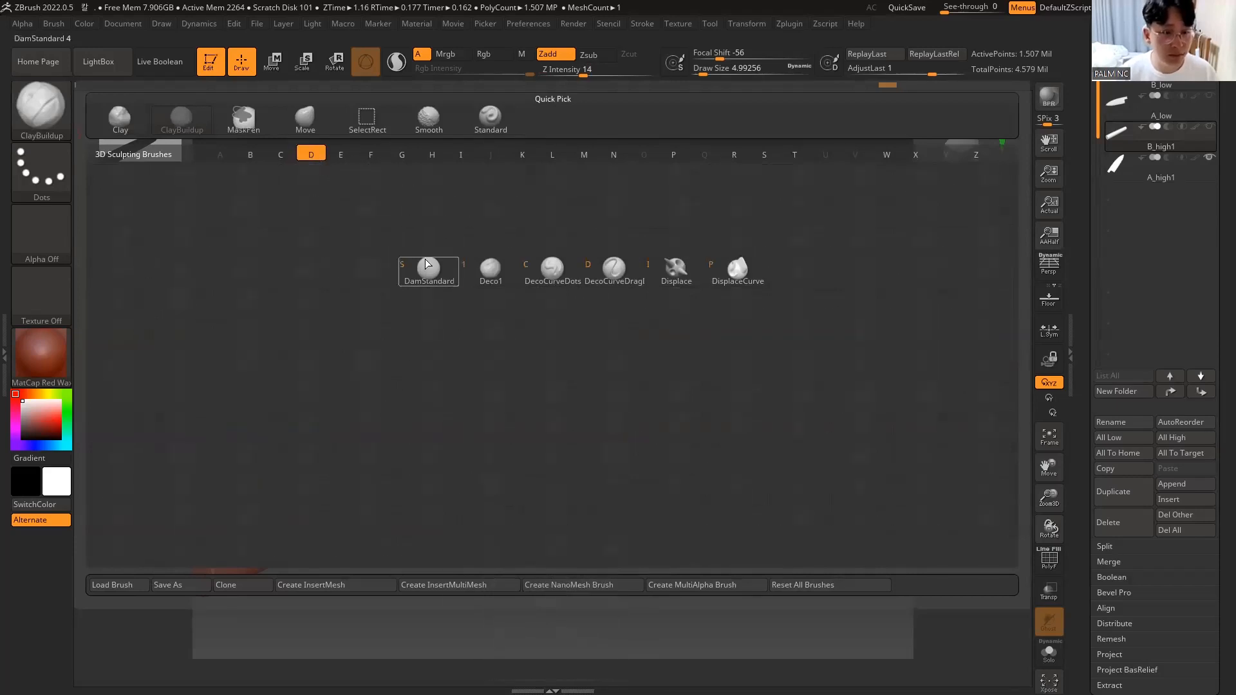
pyautogui.click(439, 273)
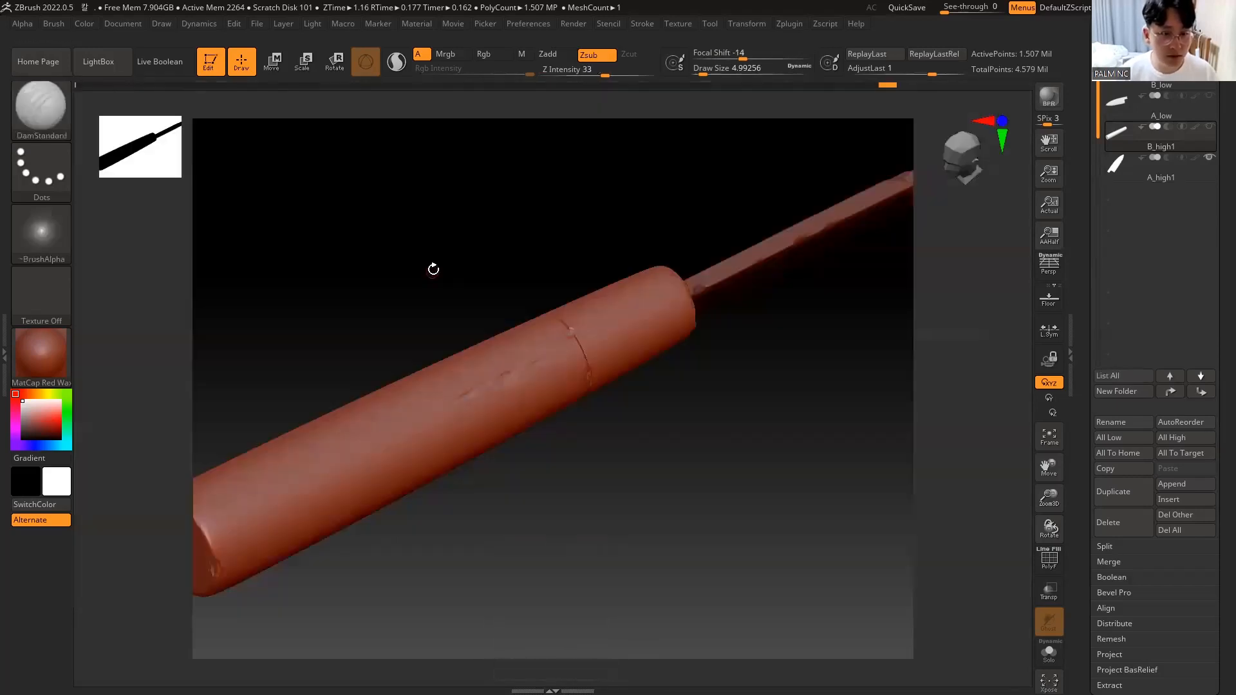
pyautogui.keyDown('ctrl'); pyautogui.moveTo(640, 419); pyautogui.dragTo(551, 322, button='right'); pyautogui.keyUp('ctrl')
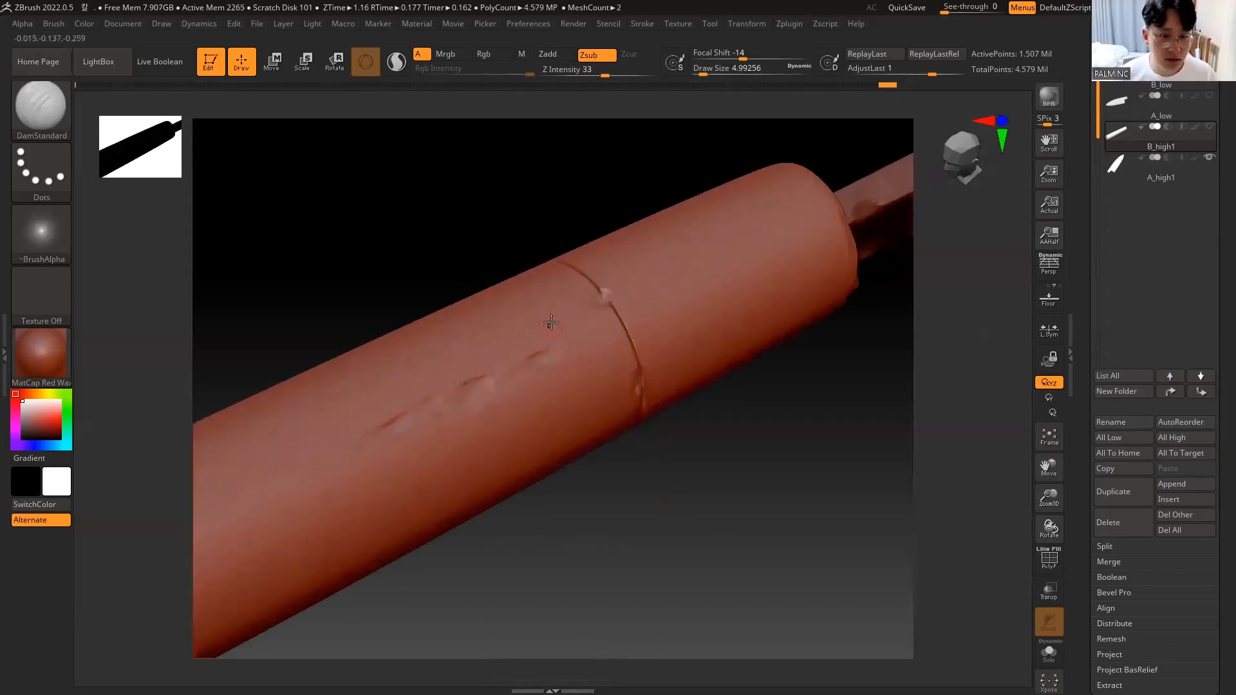
# Step: Try to carve a thin crack from the handle's existing dents to the seam
pyautogui.click(525, 363)
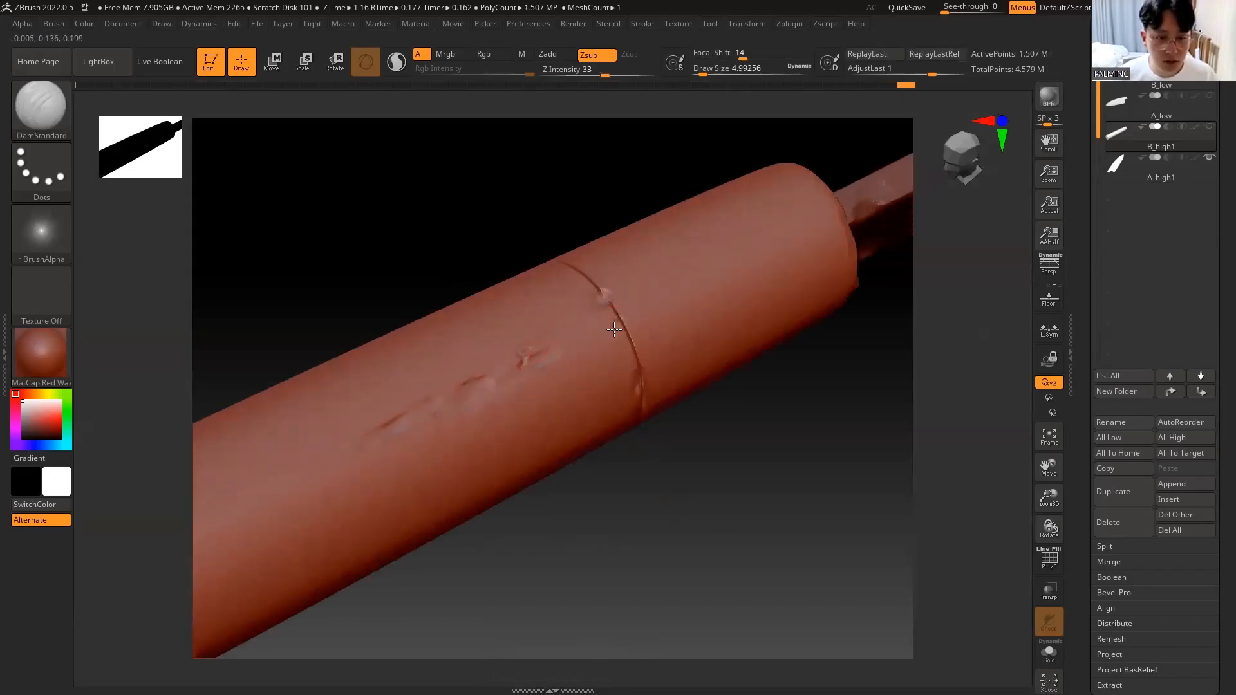
pyautogui.moveTo(596, 336); pyautogui.dragTo(530, 369)
pyautogui.moveTo(709, 516); pyautogui.dragTo(663, 433)
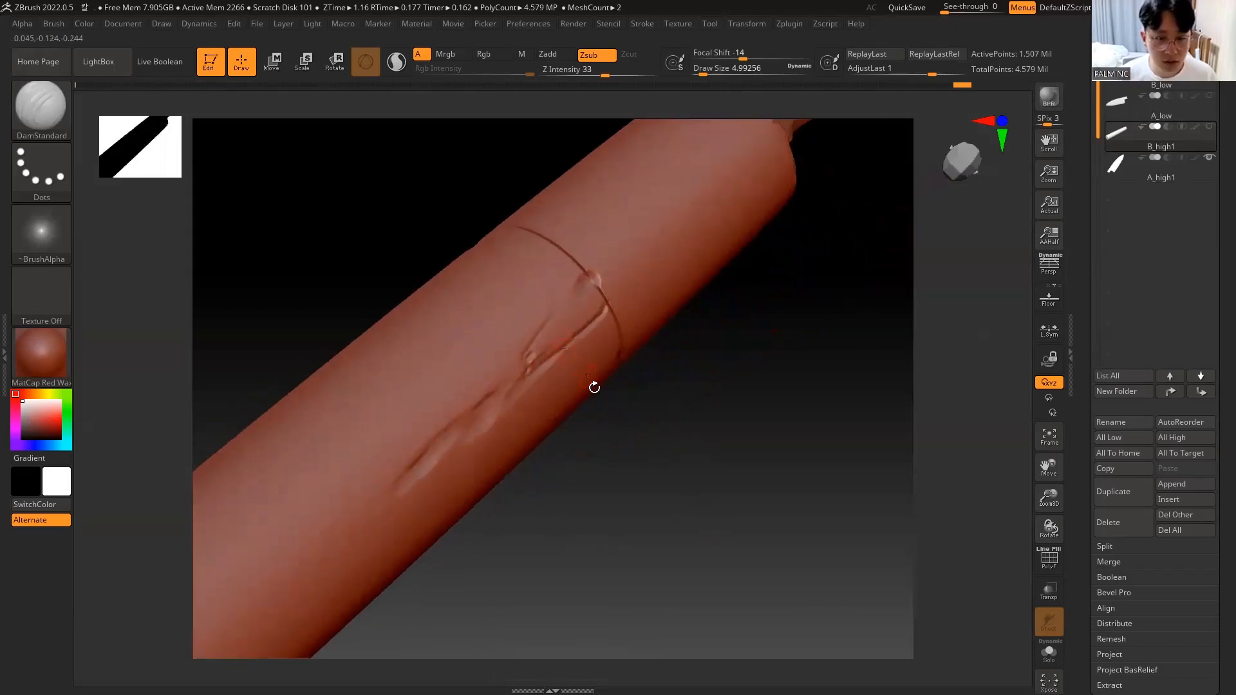
# Step: Reduce the DamStandard draw size to 3.11177
pyautogui.keyDown('alt'); pyautogui.moveTo(595, 387); pyautogui.dragTo(697, 579); pyautogui.keyUp('alt')
pyautogui.press('space')
pyautogui.moveTo(608, 285)
pyautogui.mouseDown()
pyautogui.moveTo(647, 261)
pyautogui.moveTo(612, 265)
pyautogui.moveTo(598, 293)
pyautogui.mouseUp()
pyautogui.press('space')
pyautogui.press('space')
pyautogui.moveTo(800, 401); pyautogui.dragTo(763, 390)
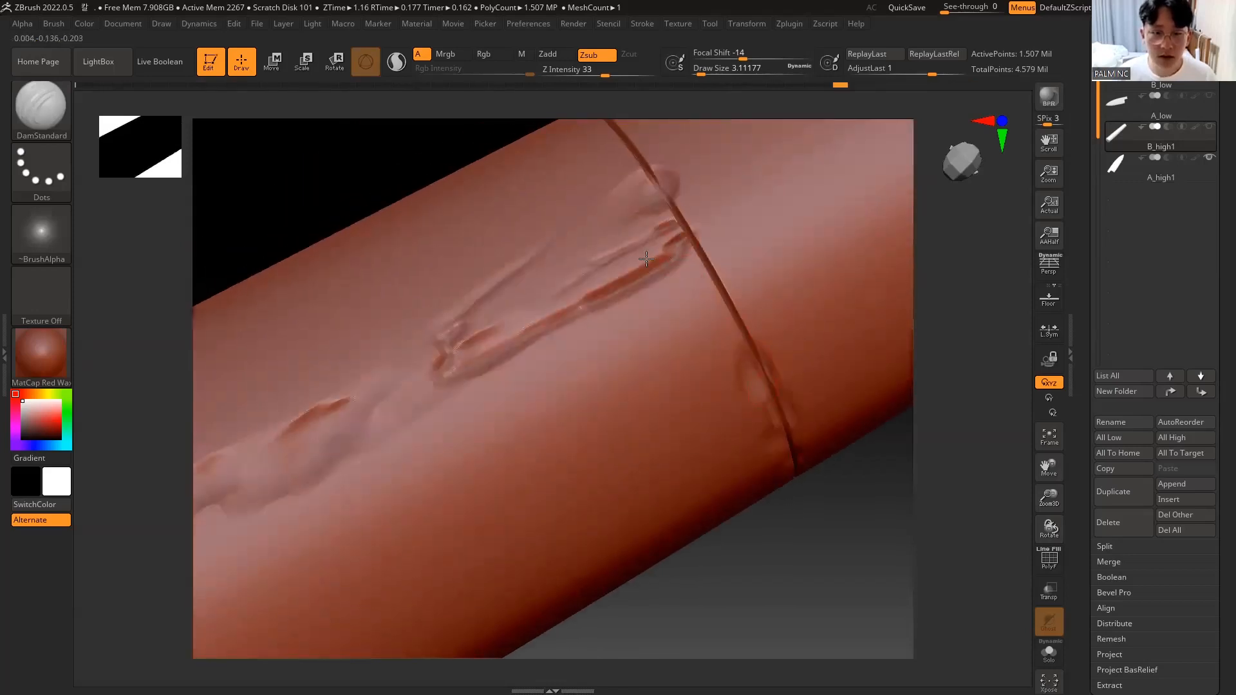
# Step: Try to carve several fine parallel grooves running from the seam into the crack
pyautogui.moveTo(646, 259); pyautogui.dragTo(569, 305)
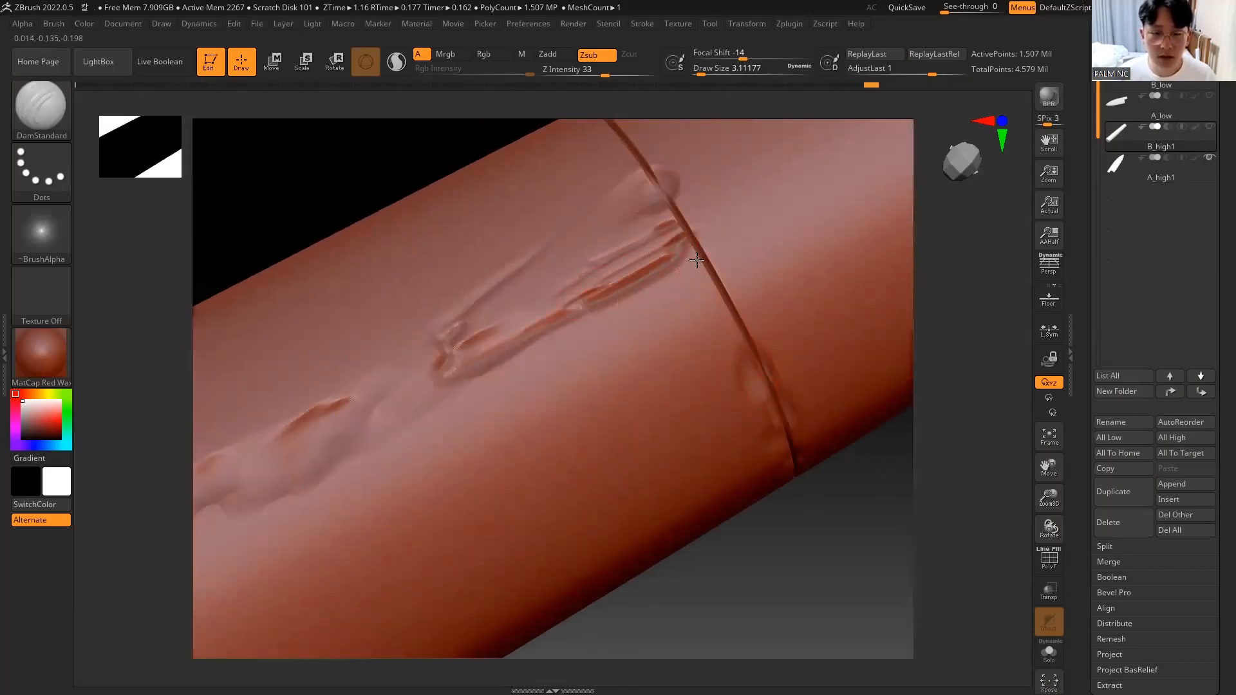
pyautogui.moveTo(693, 264); pyautogui.dragTo(601, 300)
pyautogui.moveTo(710, 266); pyautogui.dragTo(625, 294)
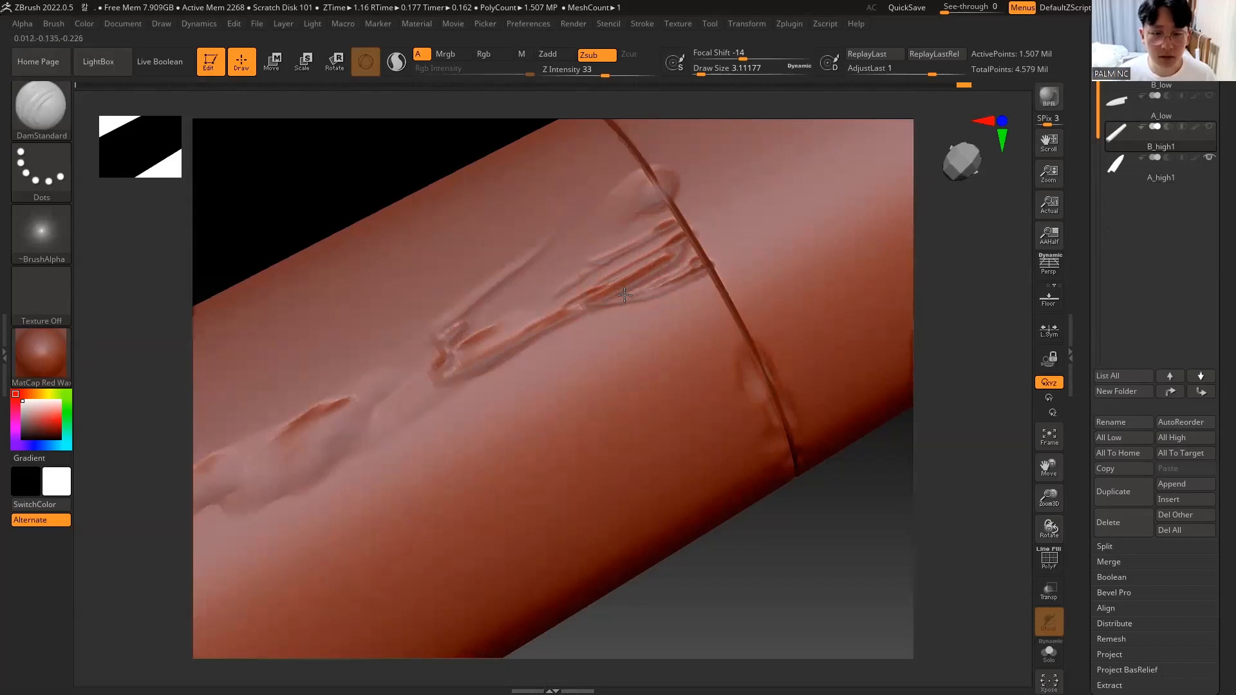
pyautogui.click(692, 255)
pyautogui.moveTo(815, 538)
pyautogui.mouseDown()
pyautogui.moveTo(751, 417)
pyautogui.moveTo(780, 416)
pyautogui.mouseUp()
# Step: Undo the DamStandard crack and grooves on the handle
pyautogui.press('ctrl')
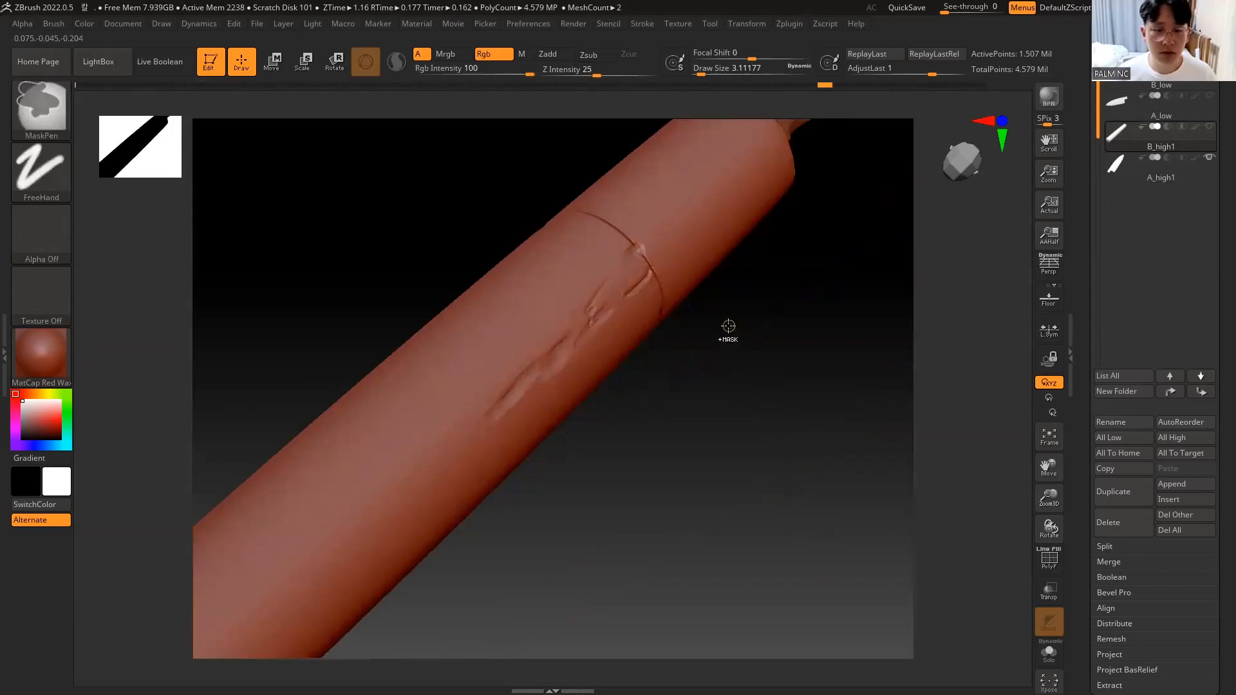
pyautogui.hotkey('ctrl', 'z')
pyautogui.hotkey('ctrl', 'z')
pyautogui.hotkey('ctrl', 'z')
pyautogui.hotkey('ctrl', 'z')
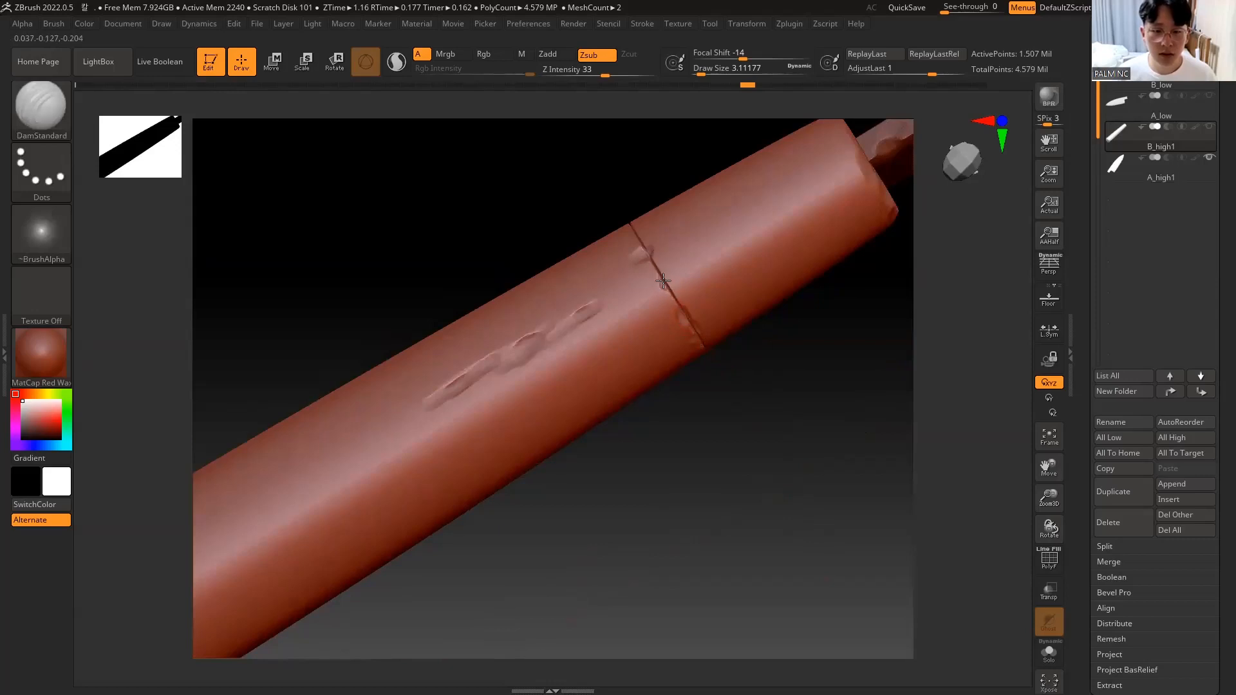
pyautogui.hotkey('ctrl', 'shift', 'z')
pyautogui.hotkey('ctrl', 'shift', 'z')
pyautogui.hotkey('ctrl', 'shift', 'z')
pyautogui.hotkey('ctrl', 'shift', 'z')
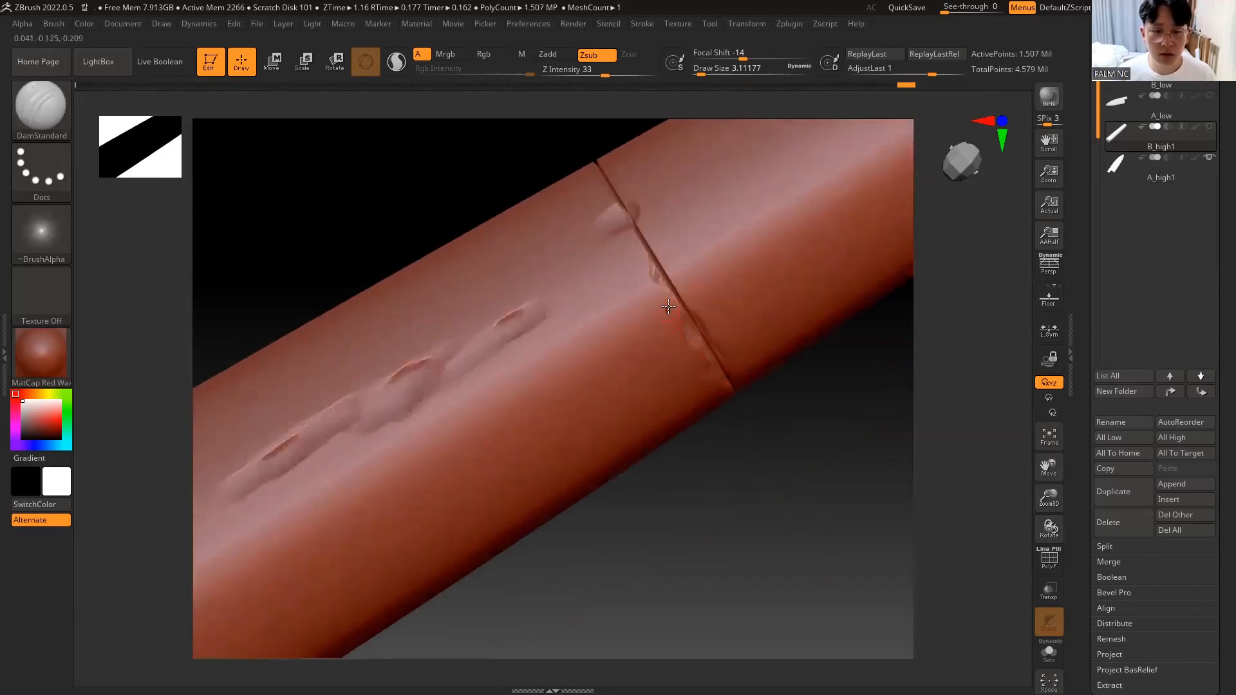
# Step: Carve small nicks beside the handle's seam with DamStandard and smooth the chipped edge there
pyautogui.click(660, 305)
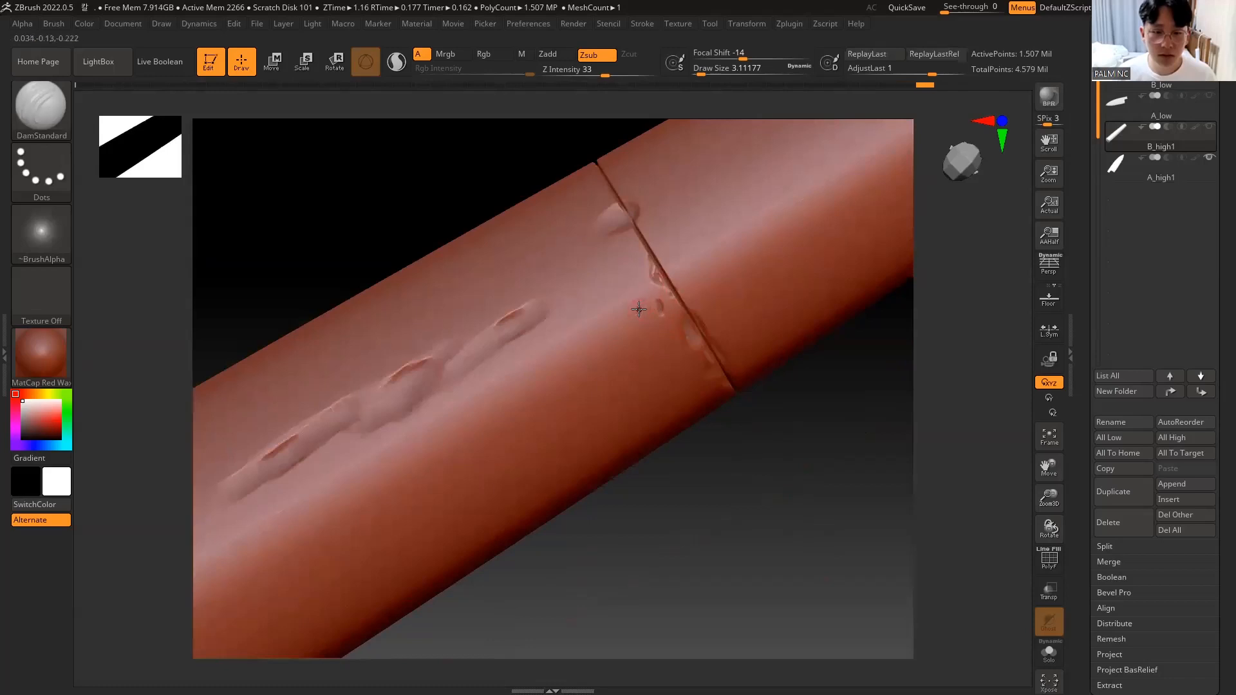
pyautogui.moveTo(633, 299); pyautogui.dragTo(632, 284)
pyautogui.press('shift')
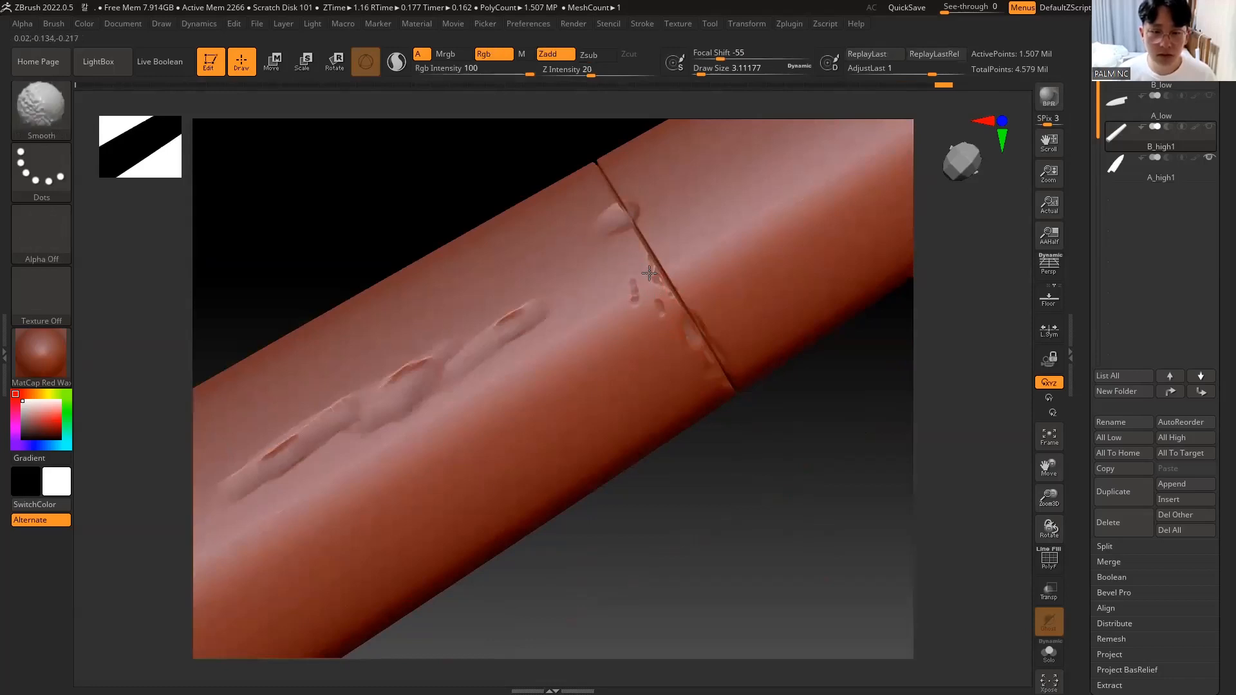
pyautogui.keyDown('shift'); pyautogui.moveTo(650, 265); pyautogui.dragTo(661, 285); pyautogui.keyUp('shift')
pyautogui.moveTo(695, 452)
pyautogui.keyDown('alt'); pyautogui.mouseDown()
pyautogui.moveTo(663, 380)
pyautogui.moveTo(695, 384)
pyautogui.moveTo(696, 410)
pyautogui.mouseUp(); pyautogui.keyUp('alt')
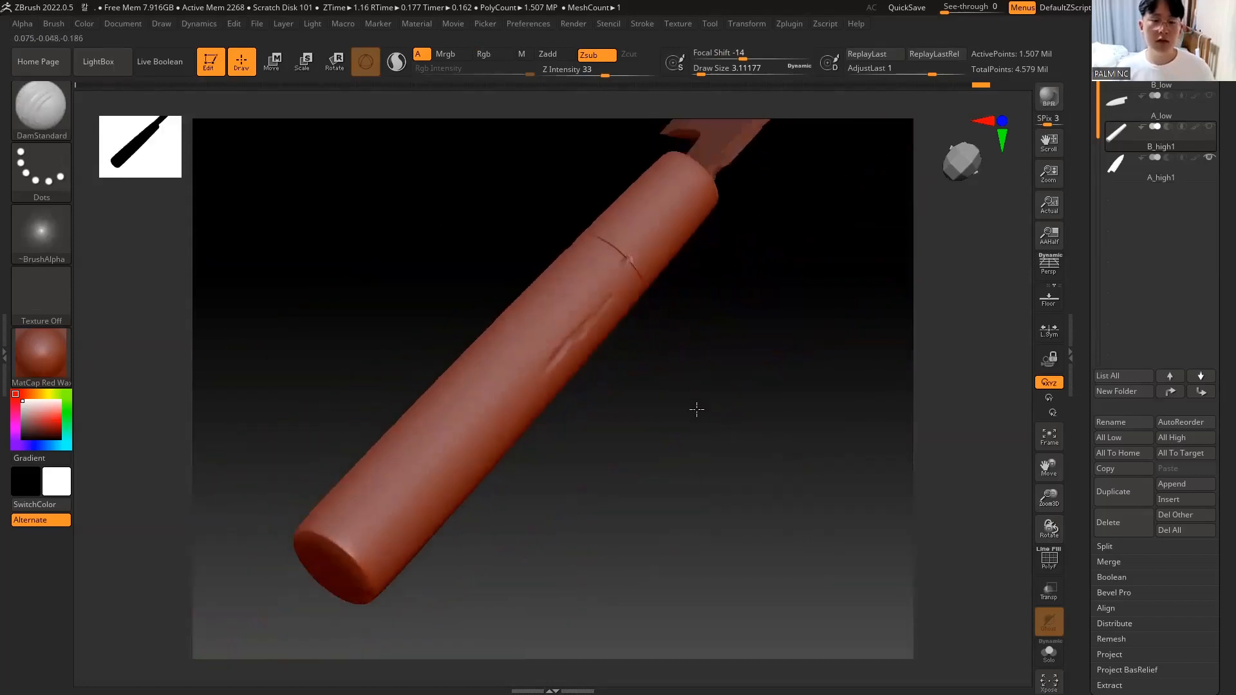
# Step: Sculpt subtle lengthwise wear marks on the rear half of the handle with the ClayBuildup brush
pyautogui.click(414, 501)
pyautogui.moveTo(628, 484)
pyautogui.keyDown('alt'); pyautogui.mouseDown()
pyautogui.moveTo(603, 444)
pyautogui.moveTo(605, 491)
pyautogui.mouseUp(); pyautogui.keyUp('alt')
pyautogui.press('shift')
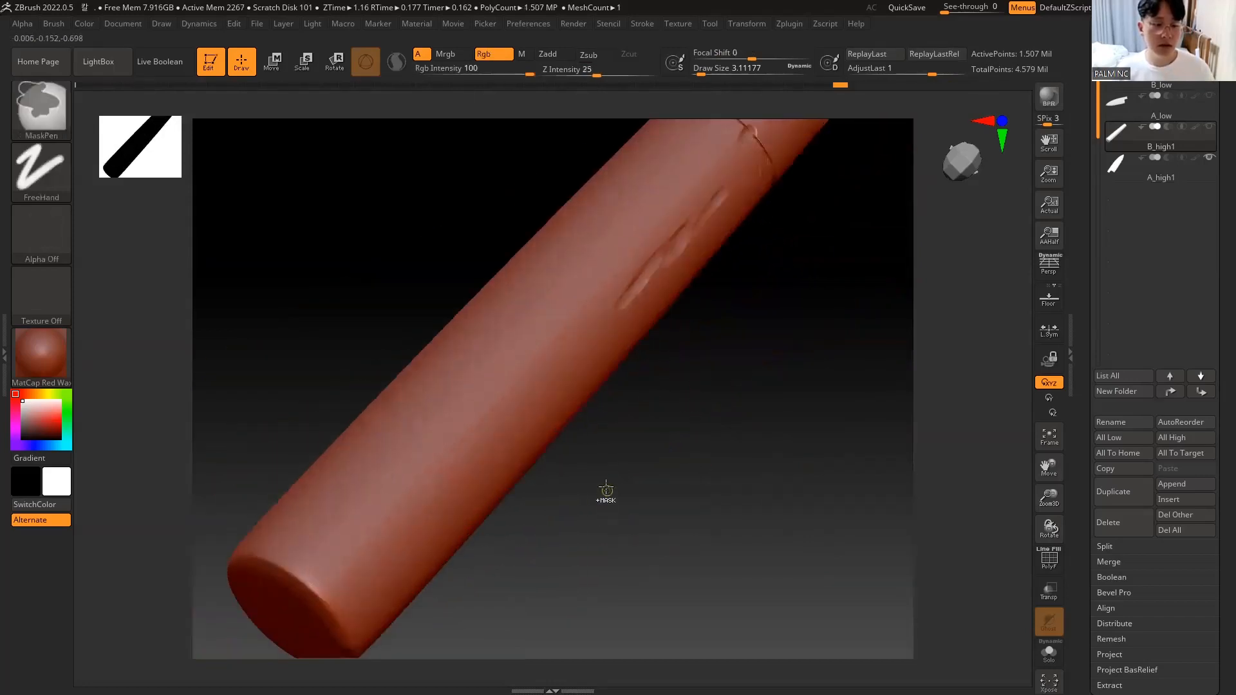
pyautogui.press('b')
pyautogui.press('c')
pyautogui.press('b')
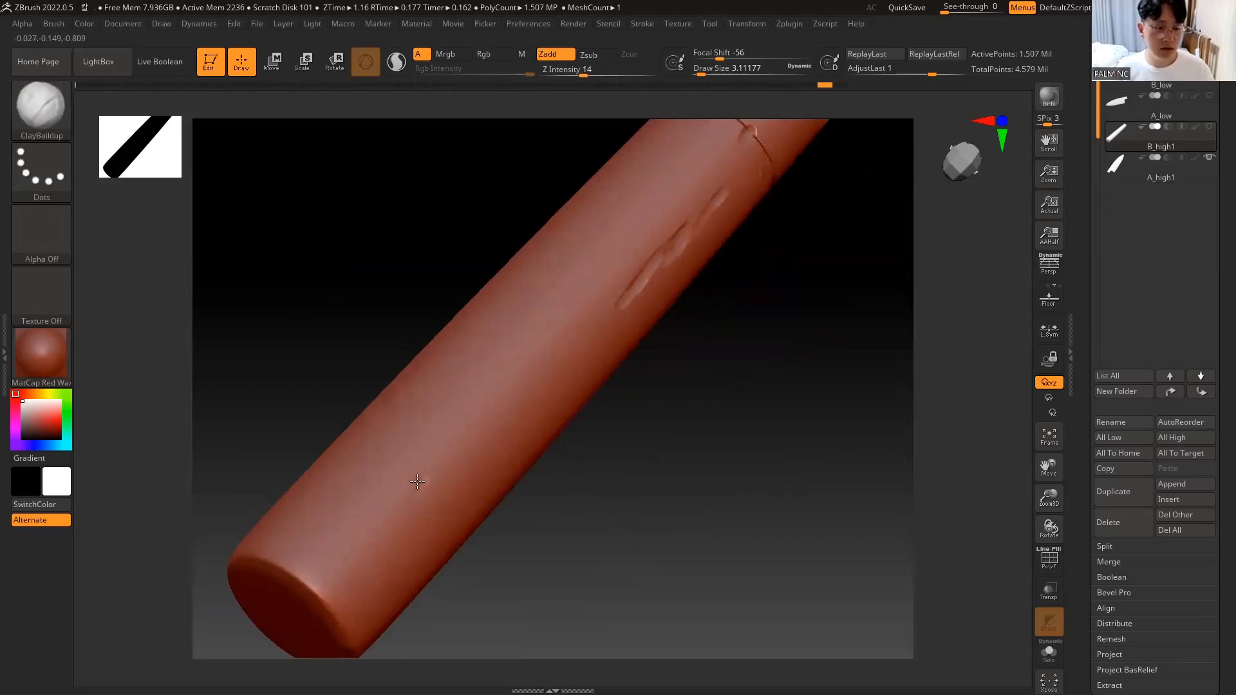
pyautogui.moveTo(417, 490); pyautogui.dragTo(425, 477)
pyautogui.moveTo(471, 384); pyautogui.dragTo(499, 352)
pyautogui.moveTo(640, 491); pyautogui.dragTo(683, 377)
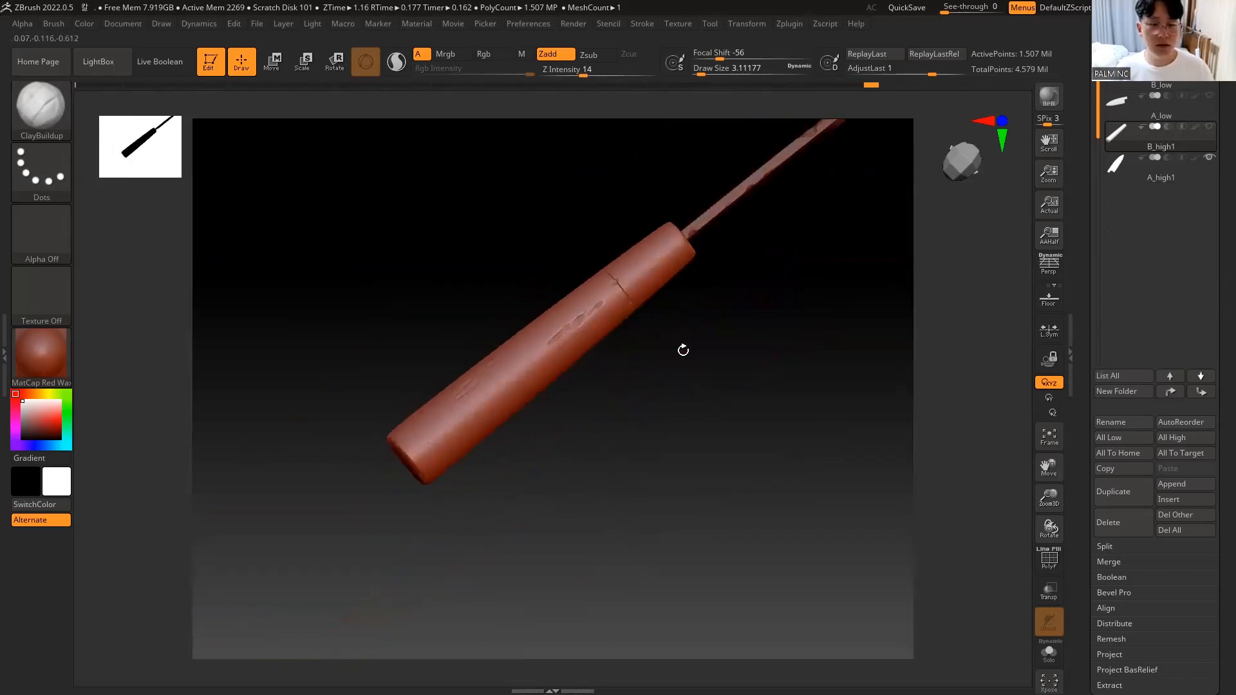
# Step: Add small ClayBuildup marks on the handle's collar between the seam and the blade
pyautogui.moveTo(668, 250); pyautogui.dragTo(662, 257)
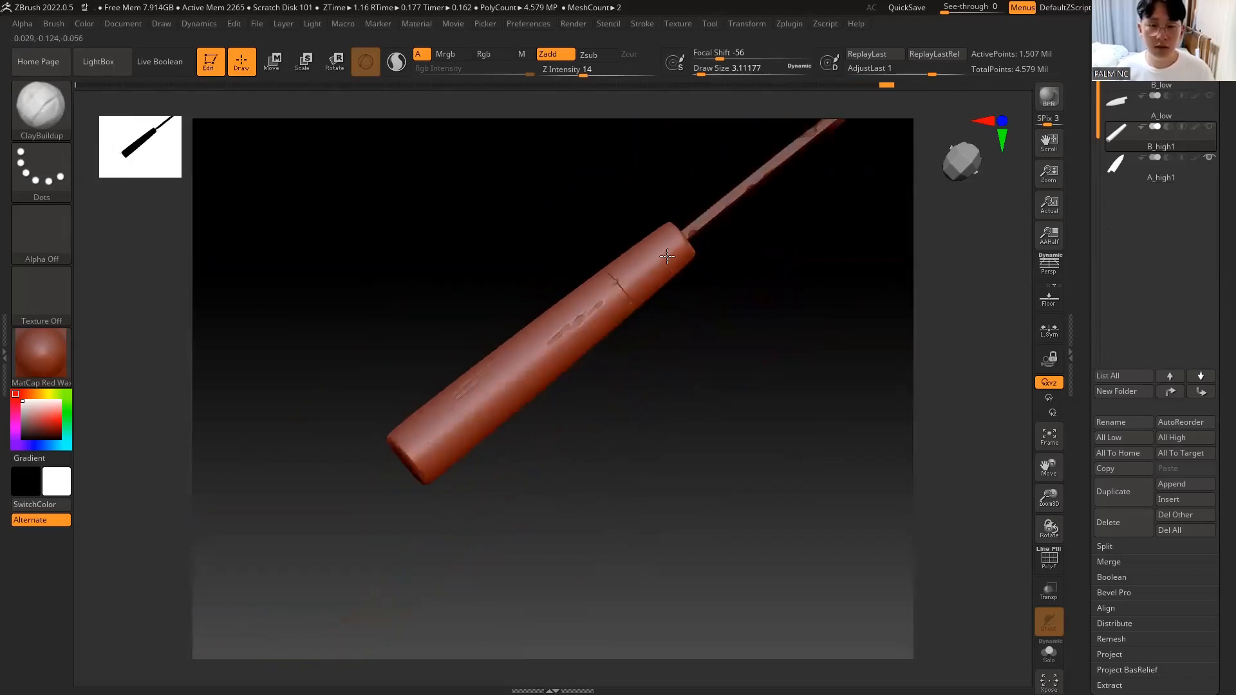
pyautogui.click(659, 256)
pyautogui.moveTo(700, 348)
pyautogui.mouseDown()
pyautogui.moveTo(701, 358)
pyautogui.moveTo(719, 348)
pyautogui.mouseUp()
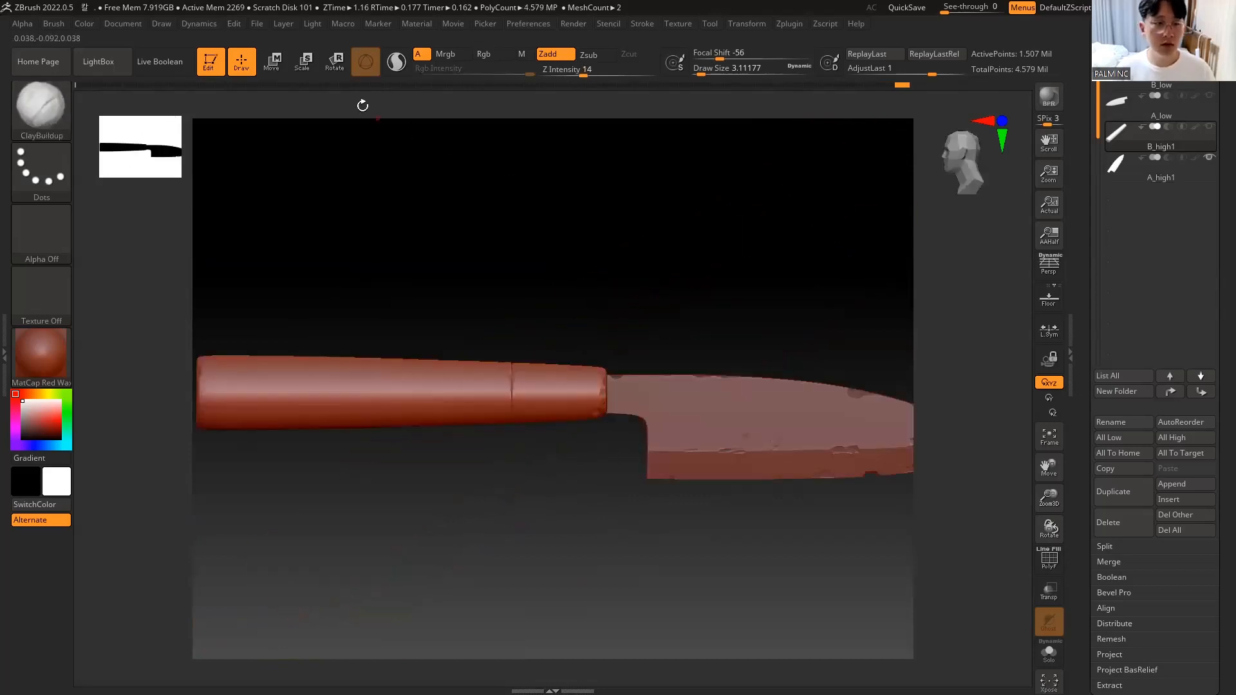
# Step: Save the project over the existing 칼 project file in the desktop folder
pyautogui.click(263, 23)
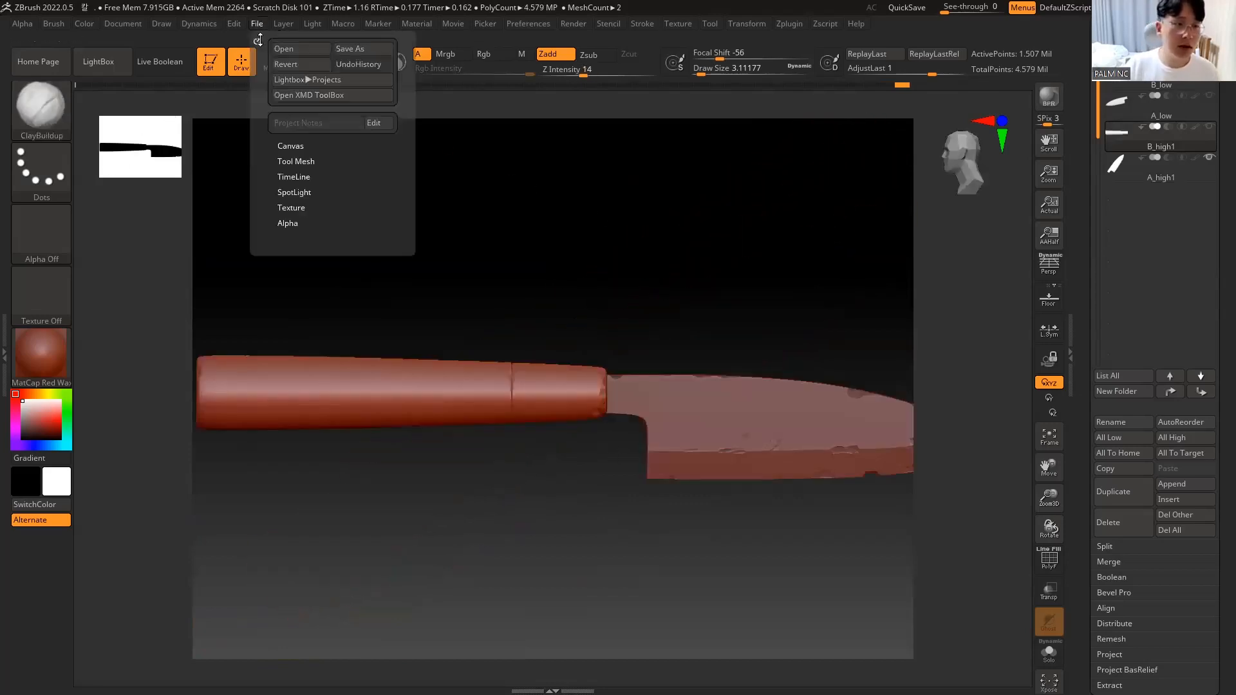
pyautogui.click(353, 48)
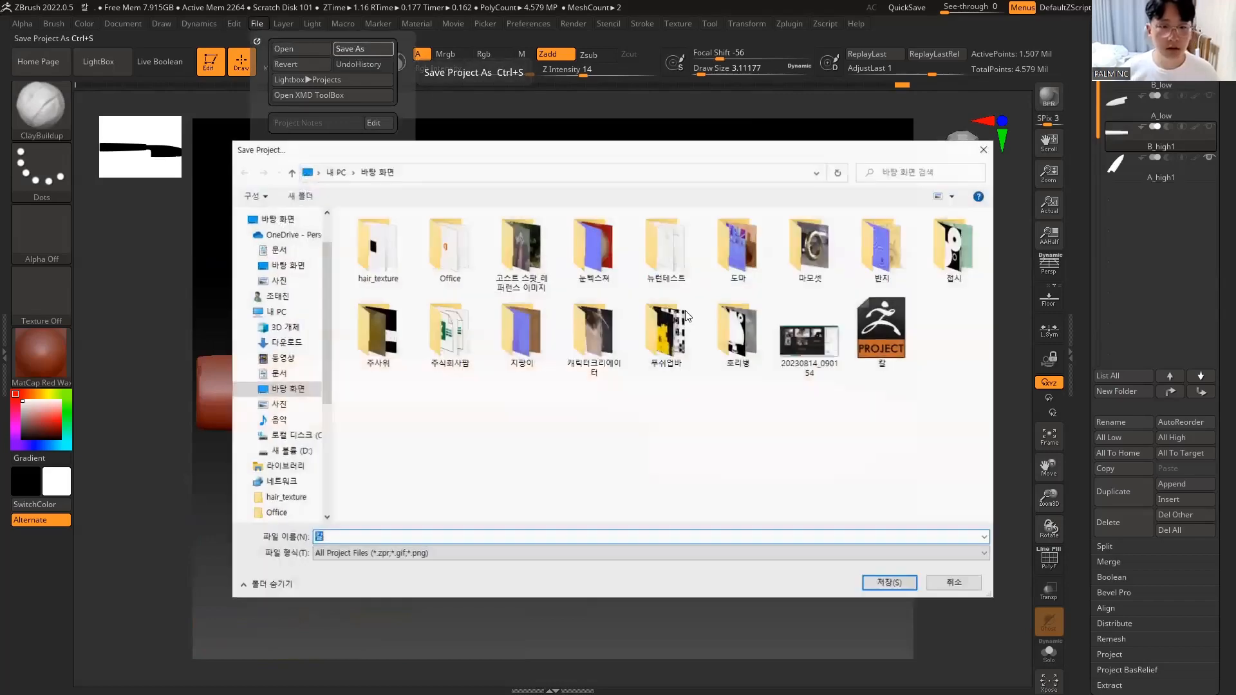
pyautogui.click(863, 347)
pyautogui.click(889, 583)
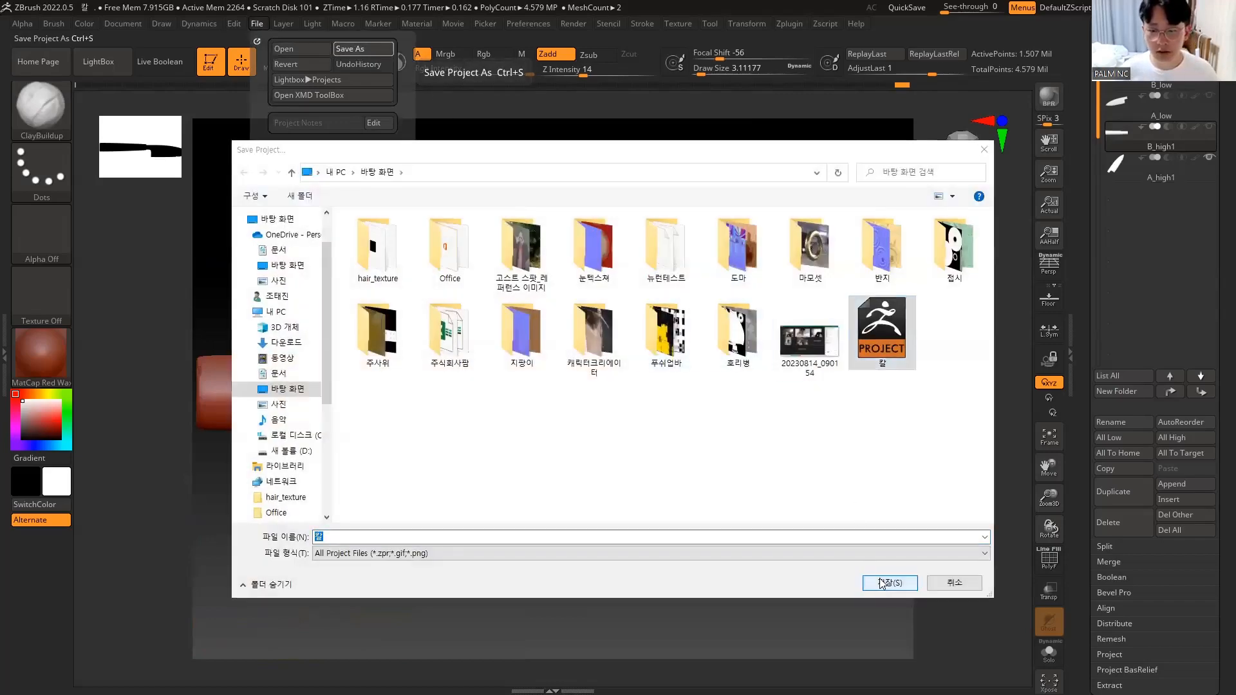
pyautogui.click(638, 340)
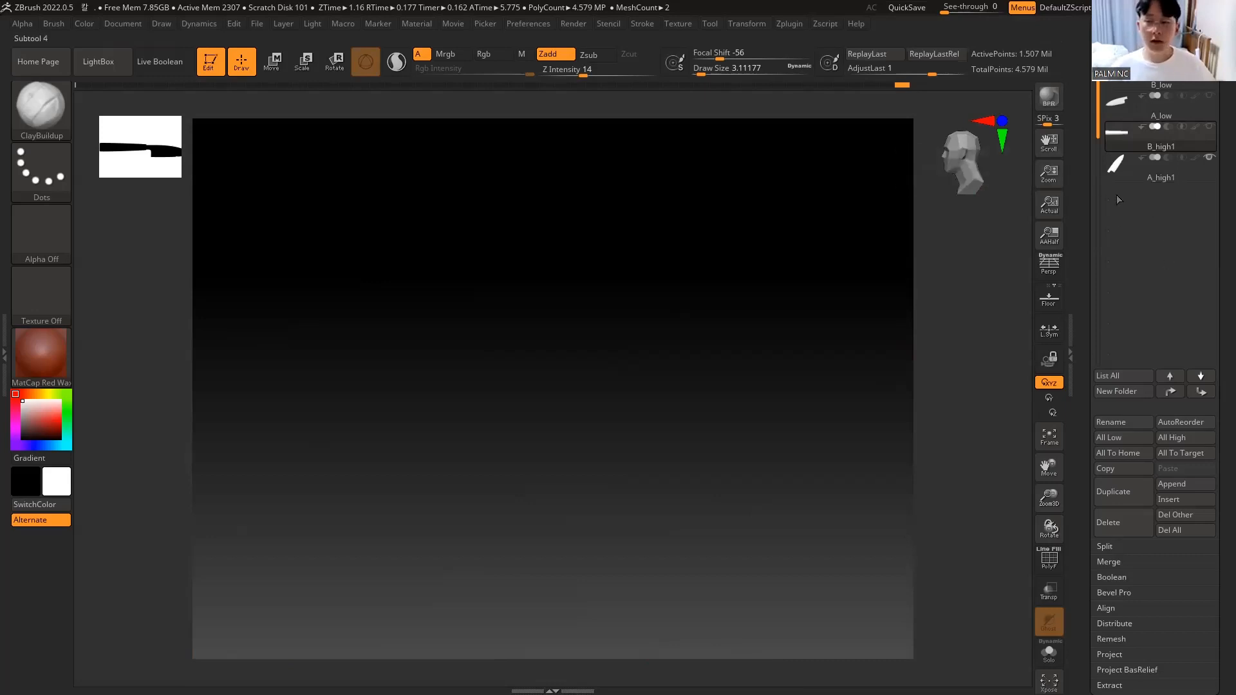
# Step: Examine the sculpted wear on the high-poly blade and handle from both sides of the knife
pyautogui.moveTo(1089, 191); pyautogui.dragTo(1084, 330)
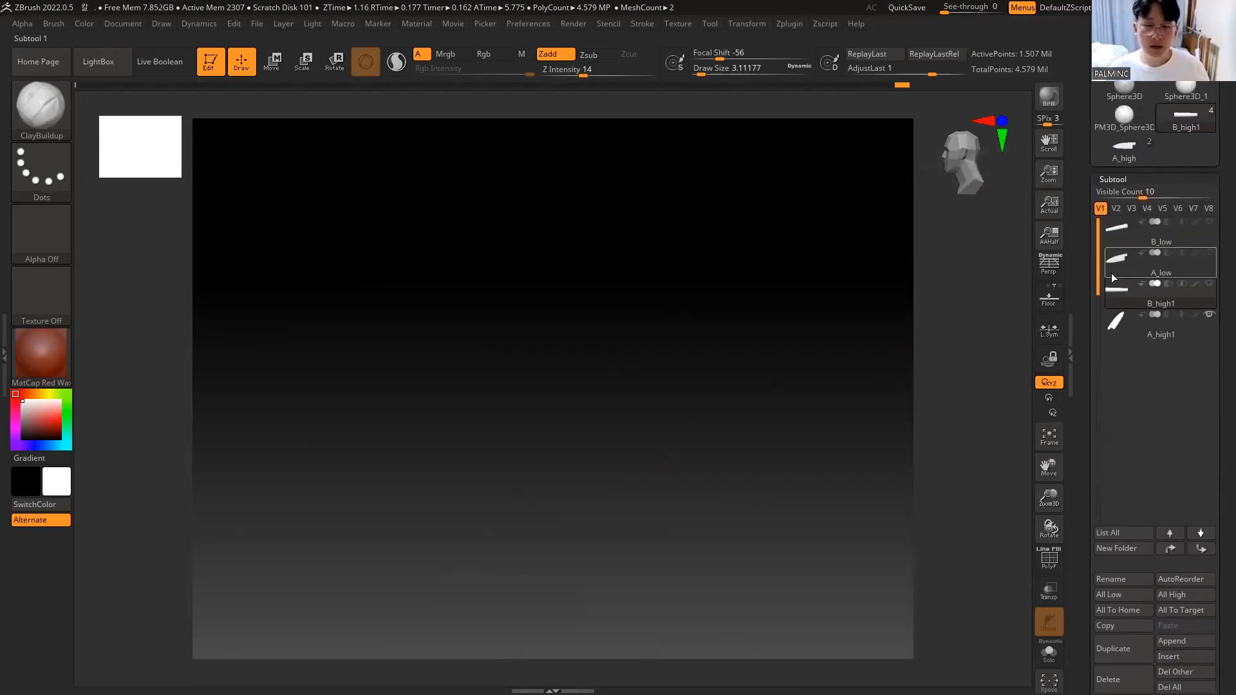
pyautogui.press('f')
pyautogui.moveTo(637, 428); pyautogui.dragTo(643, 447)
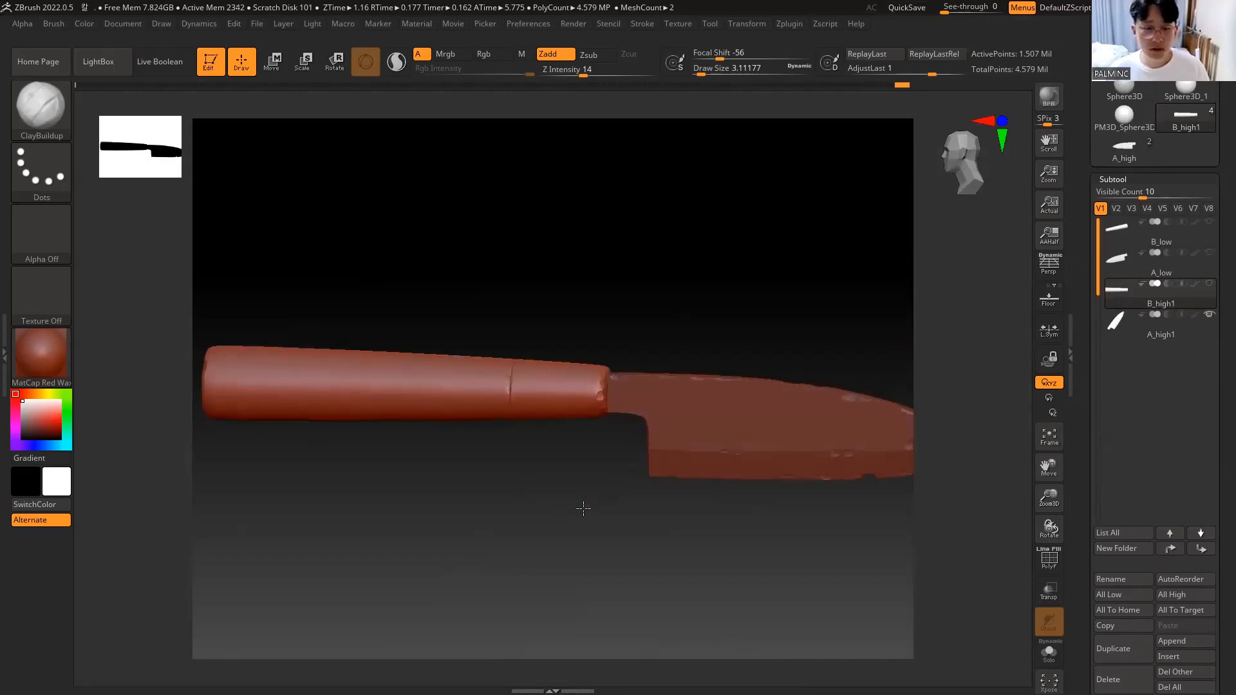
pyautogui.moveTo(583, 508); pyautogui.dragTo(465, 540)
pyautogui.keyDown('shift'); pyautogui.moveTo(640, 470); pyautogui.dragTo(662, 521); pyautogui.keyUp('shift')
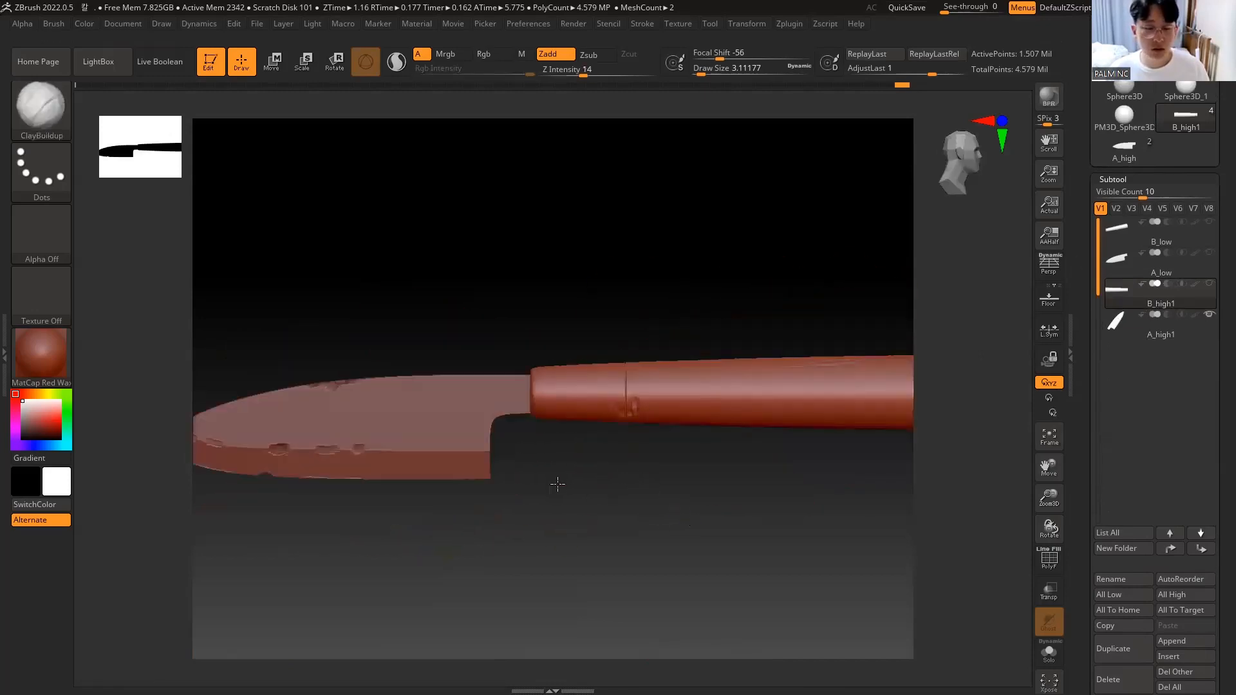
pyautogui.press('f')
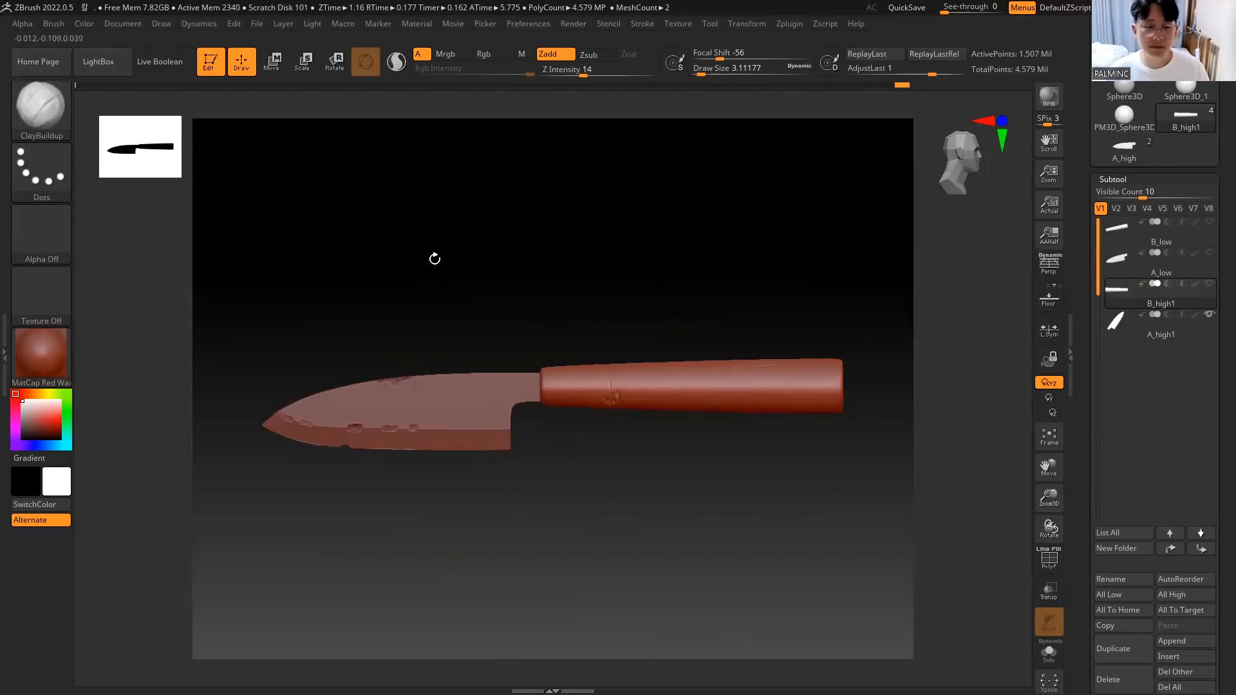
pyautogui.moveTo(433, 257); pyautogui.dragTo(461, 331)
pyautogui.press('Up')
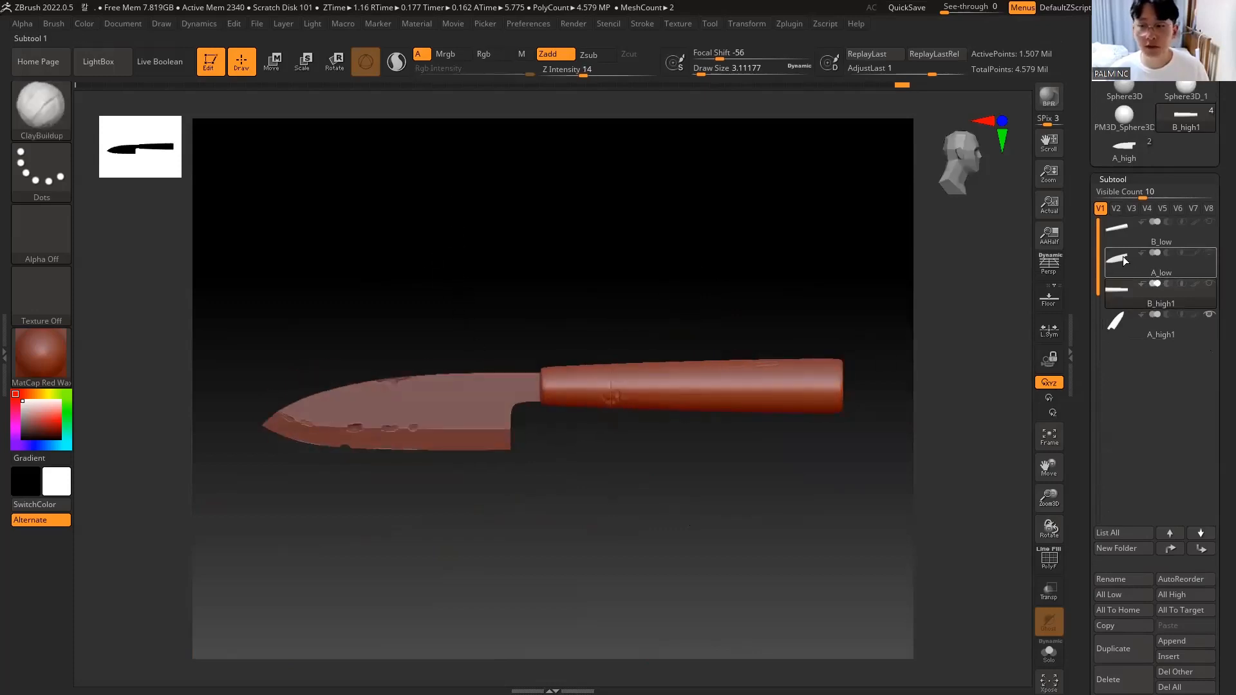
# Step: Turn off A_high1's visibility and compare the sculpted high-poly blade with the A_low blade
pyautogui.click(1210, 314)
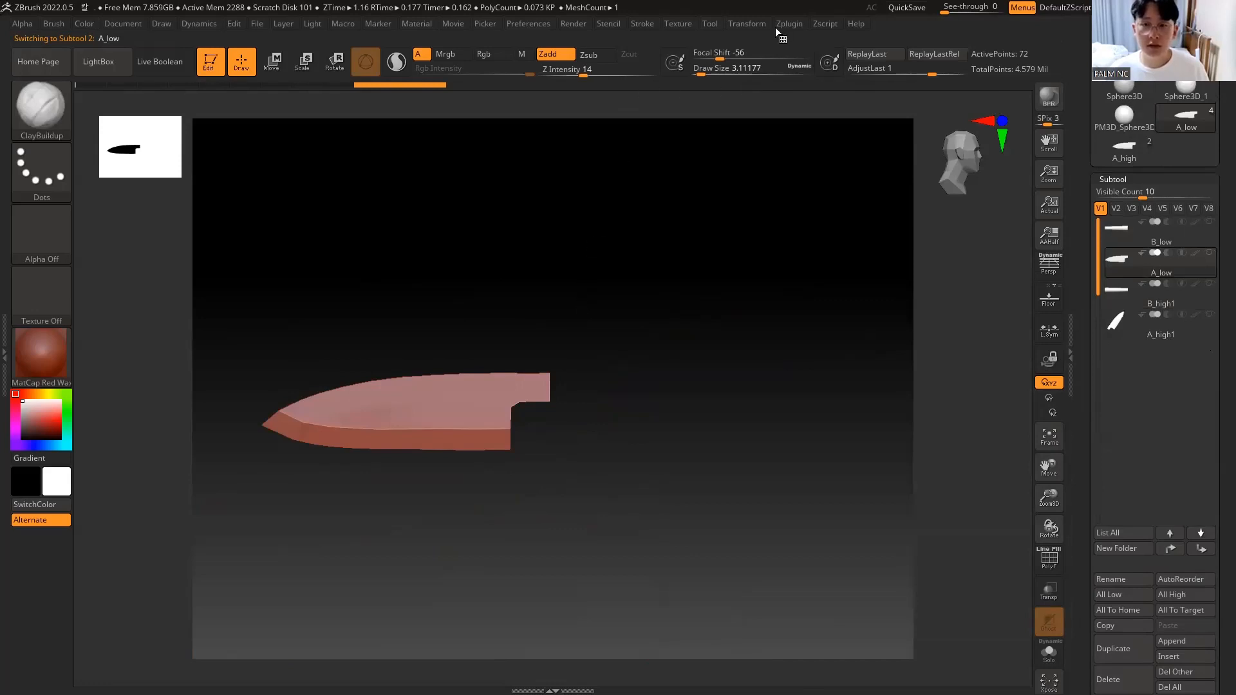
pyautogui.click(1125, 319)
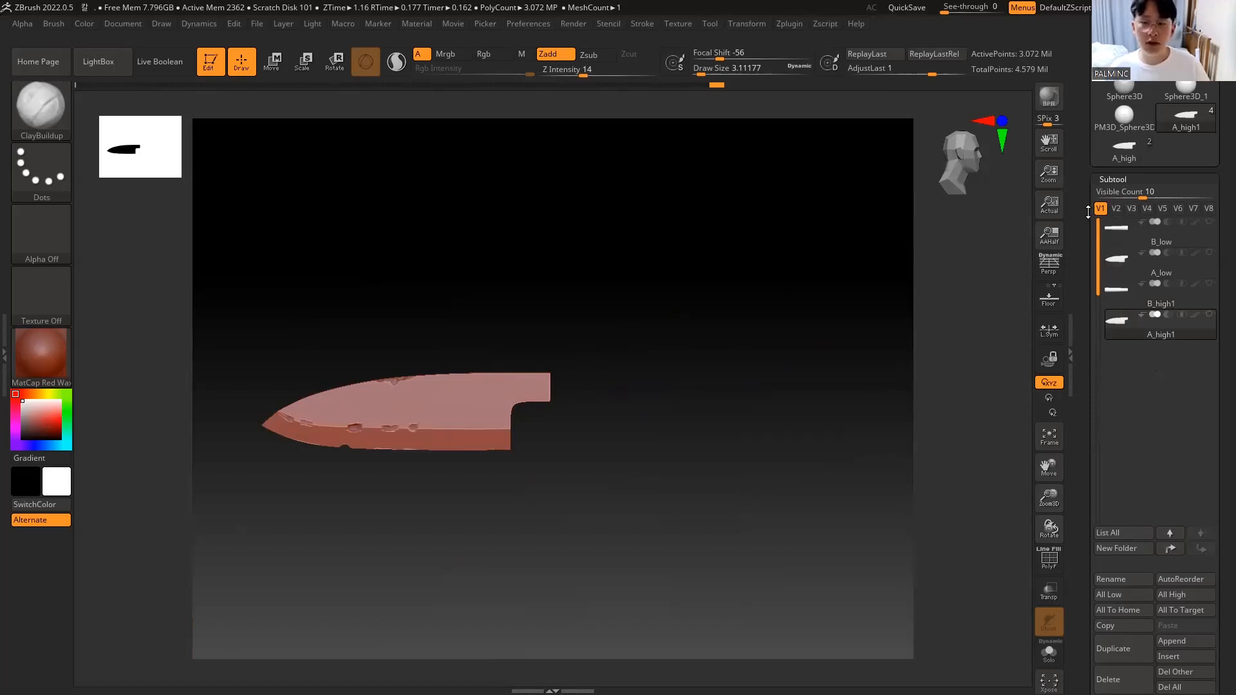
pyautogui.click(1158, 259)
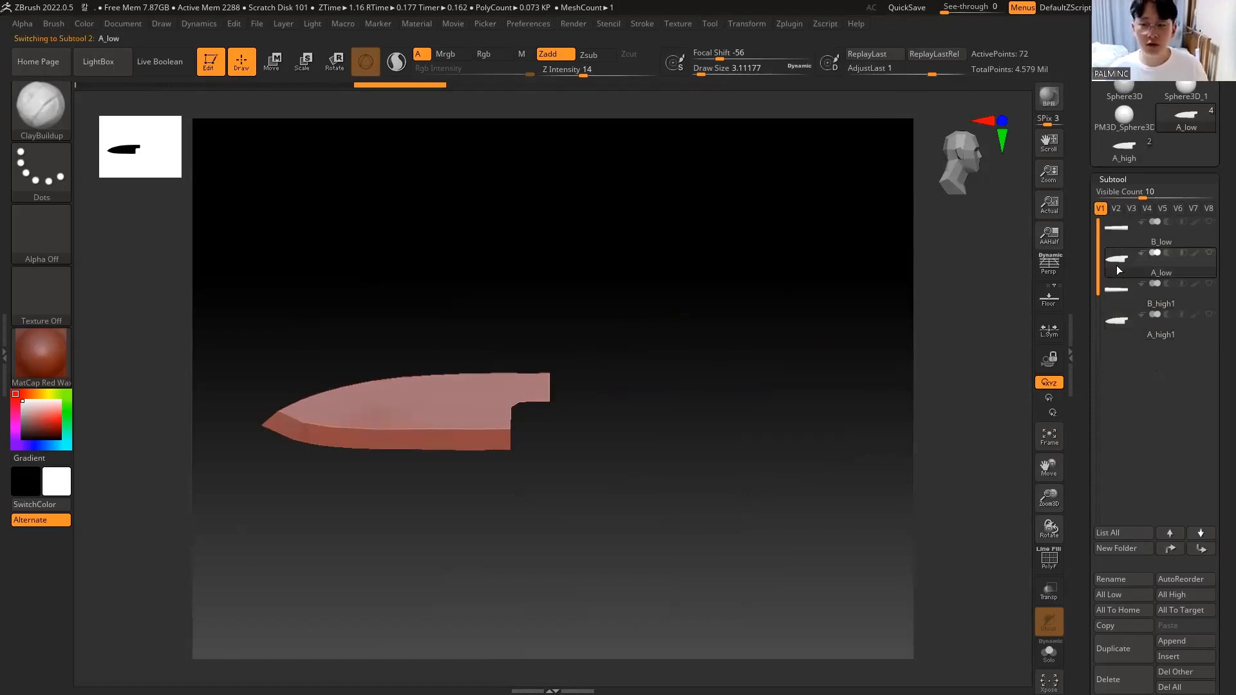
pyautogui.hotkey('shift', 'f')
pyautogui.hotkey('shift', 'f')
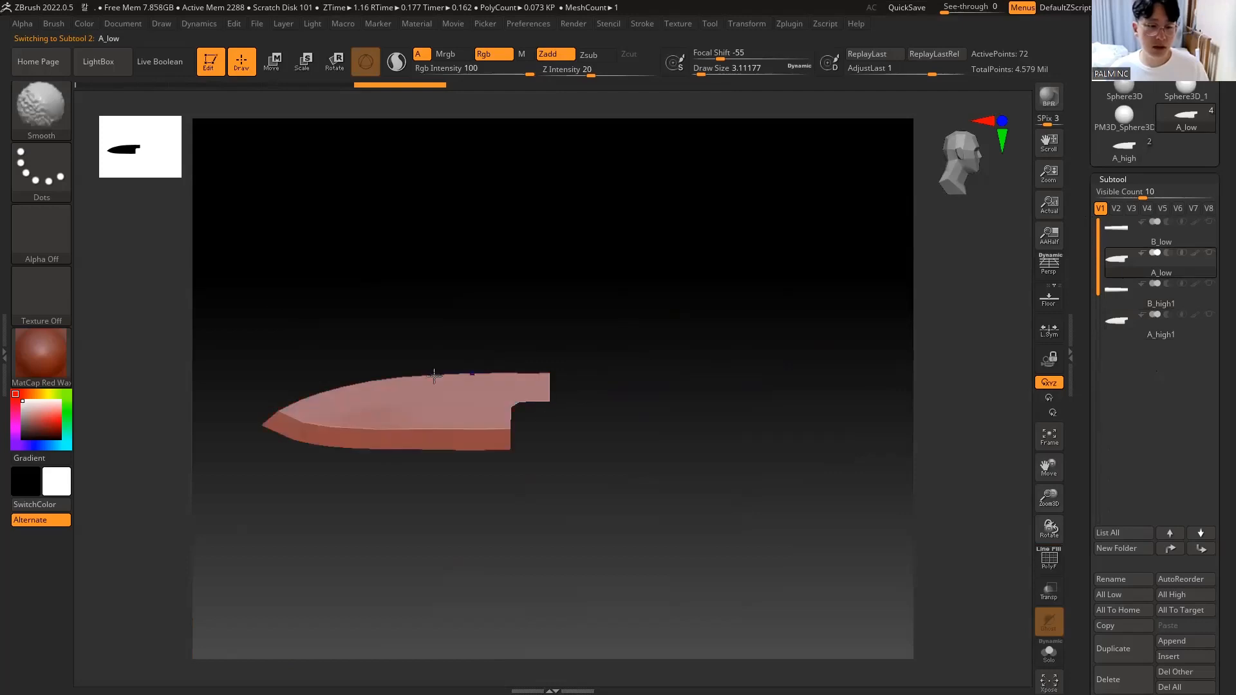
# Step: Enable Use Existing UV Seams in UV Master and flatten the A_low blade into its UV layout
pyautogui.click(791, 26)
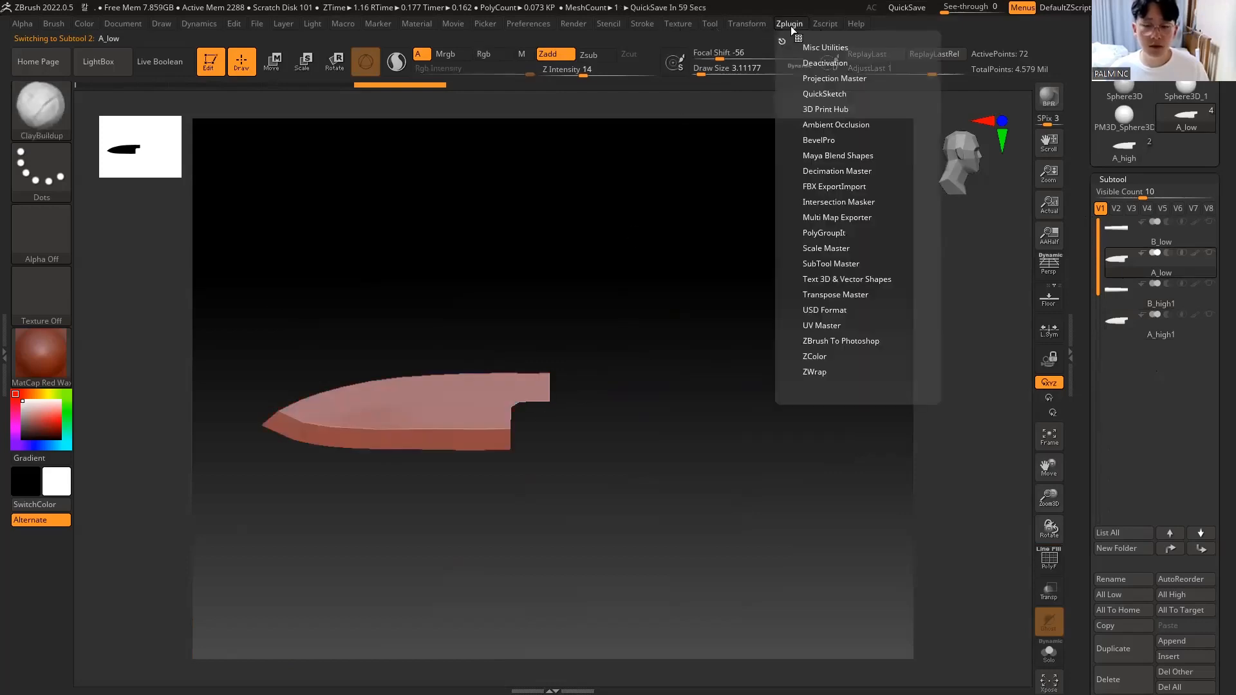
pyautogui.click(832, 325)
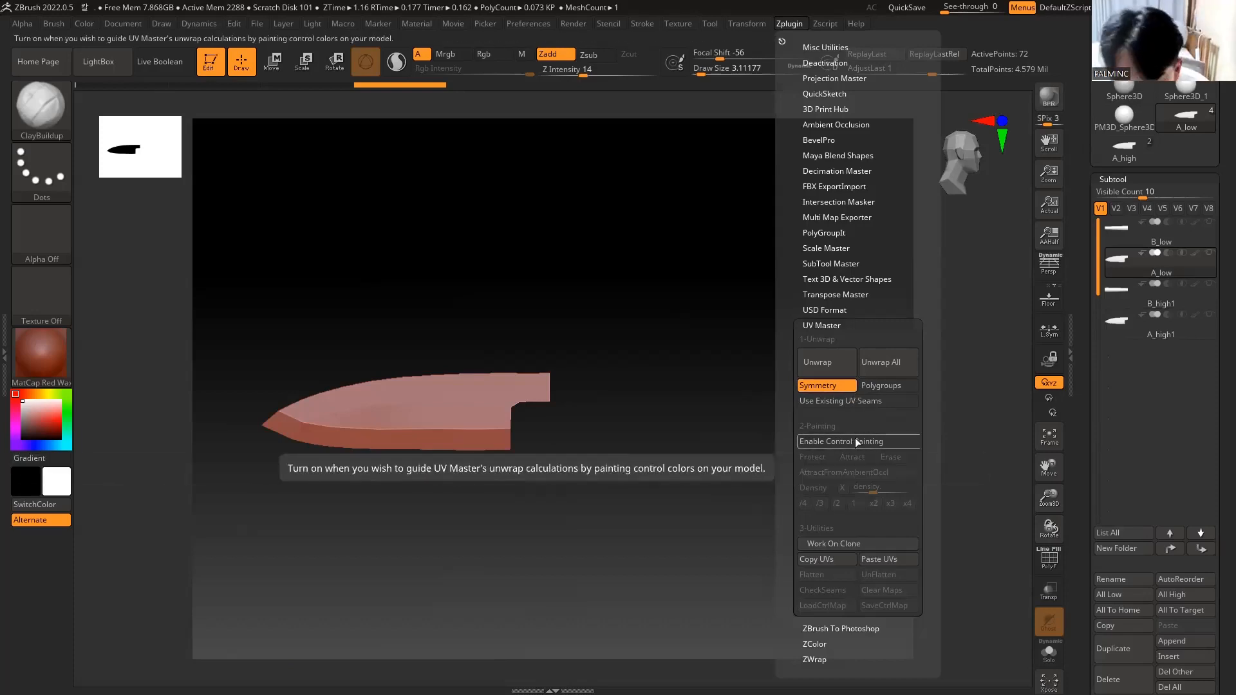
pyautogui.click(860, 403)
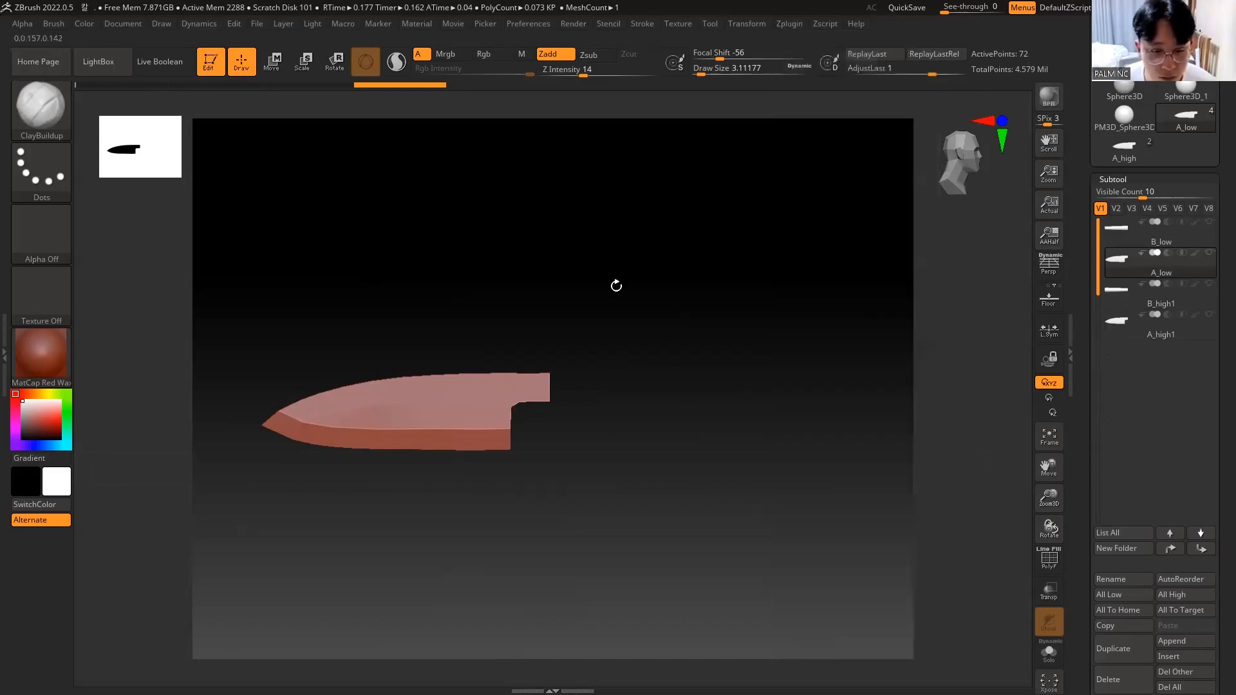
pyautogui.click(791, 25)
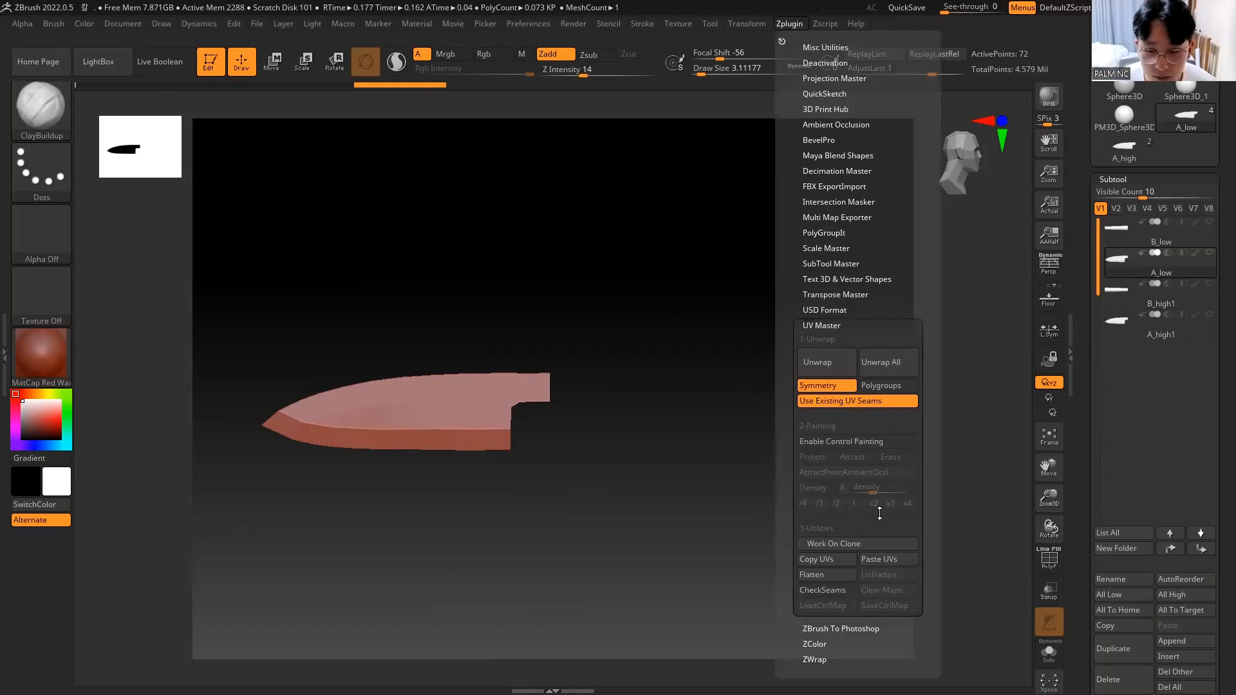
pyautogui.click(826, 574)
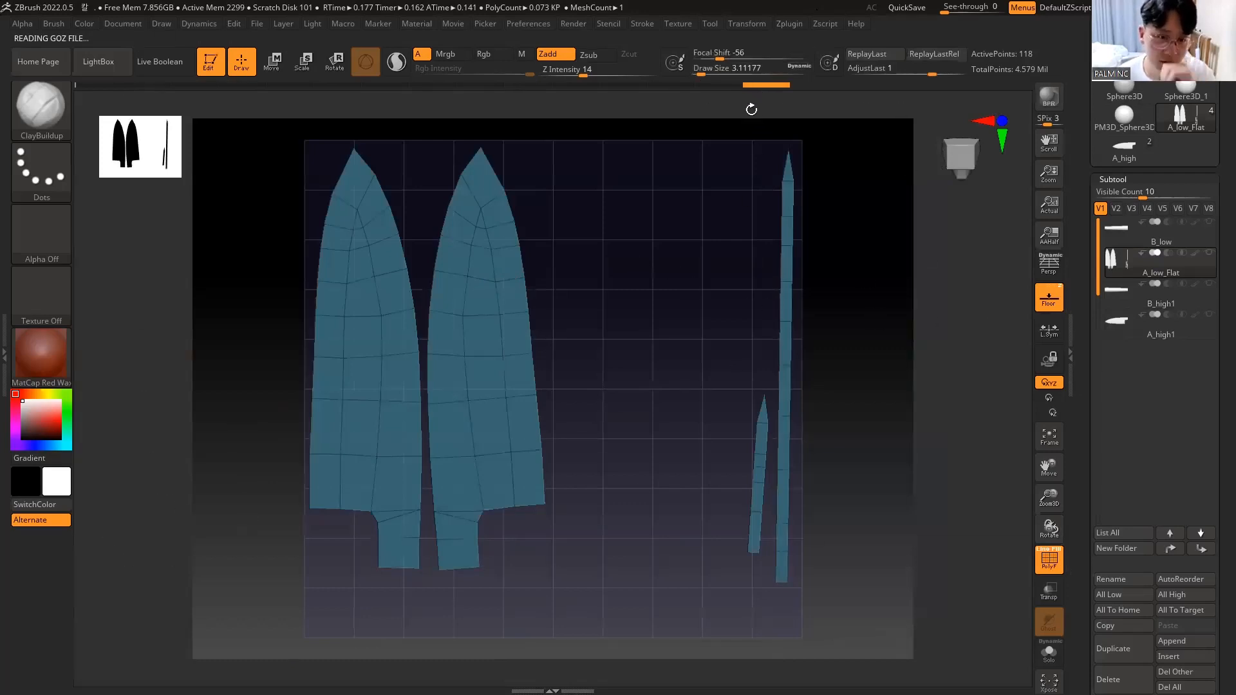
# Step: Unflatten the A_low blade's UV layout to restore the 3D mesh
pyautogui.click(785, 25)
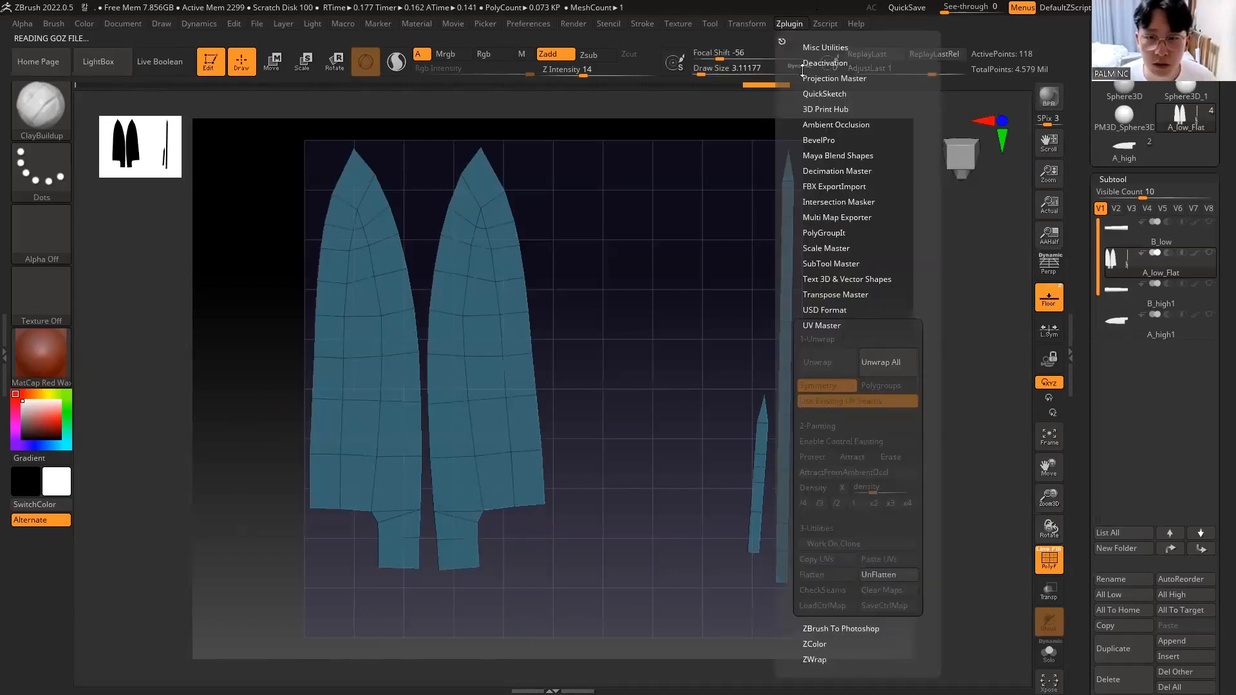
pyautogui.click(790, 24)
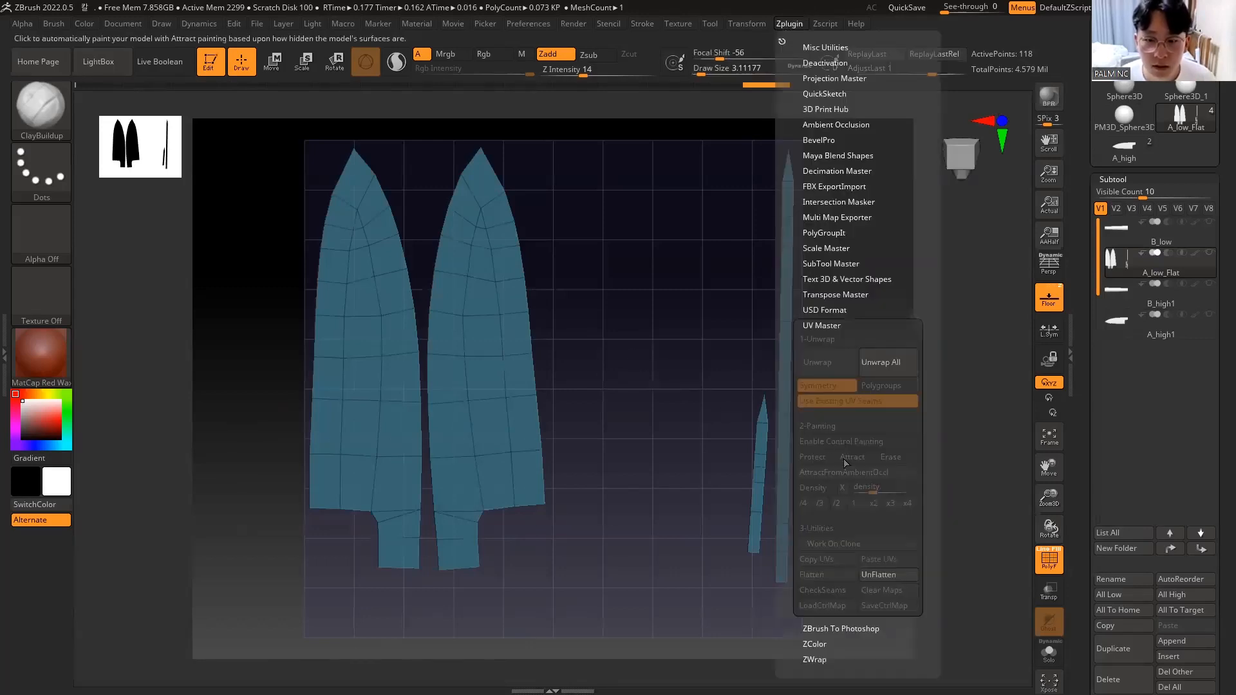
pyautogui.click(790, 24)
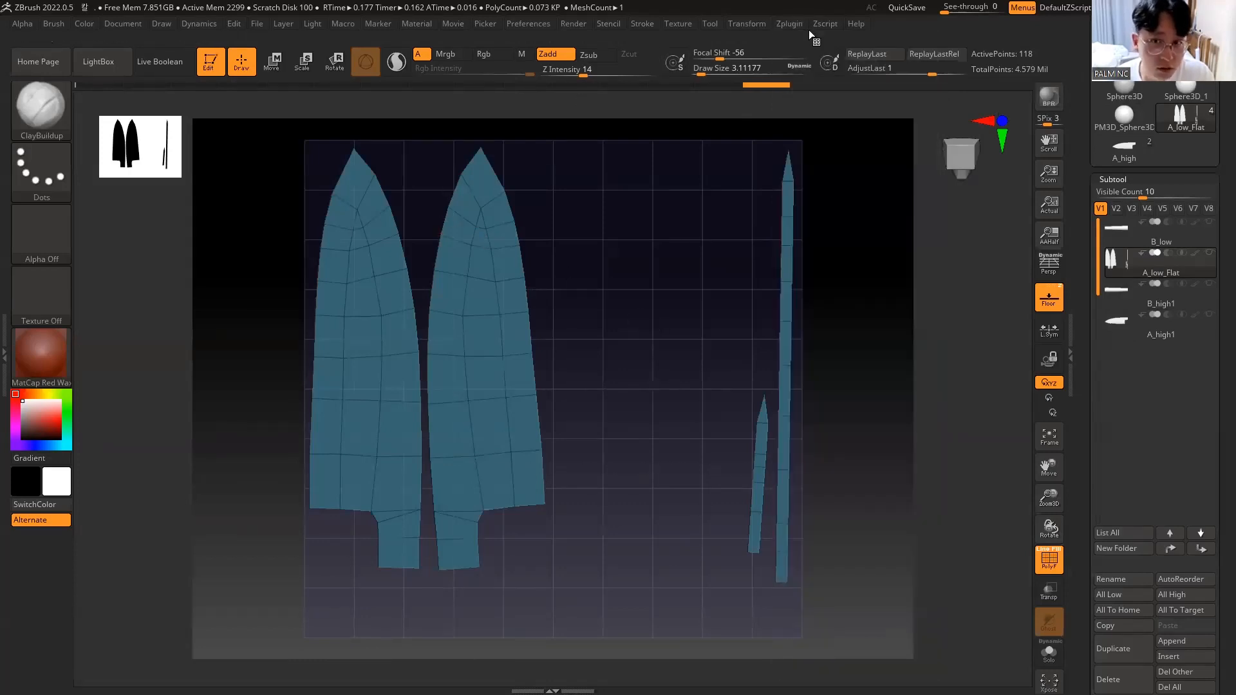
pyautogui.click(796, 25)
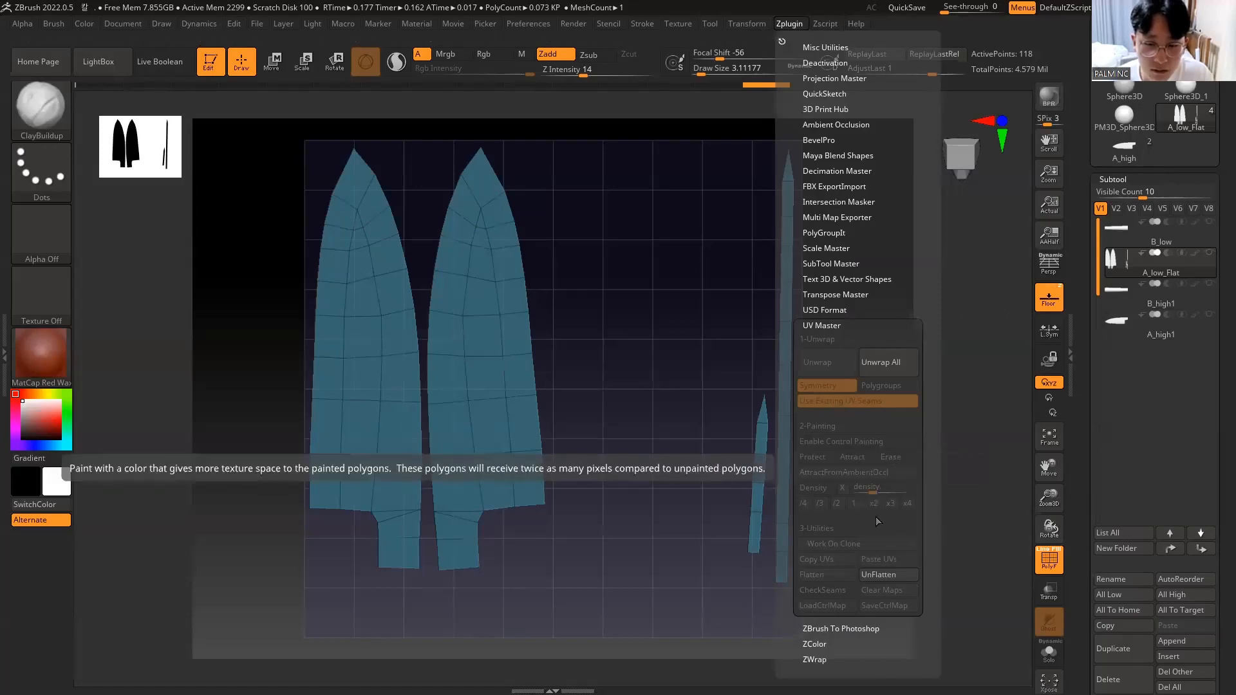
pyautogui.click(790, 24)
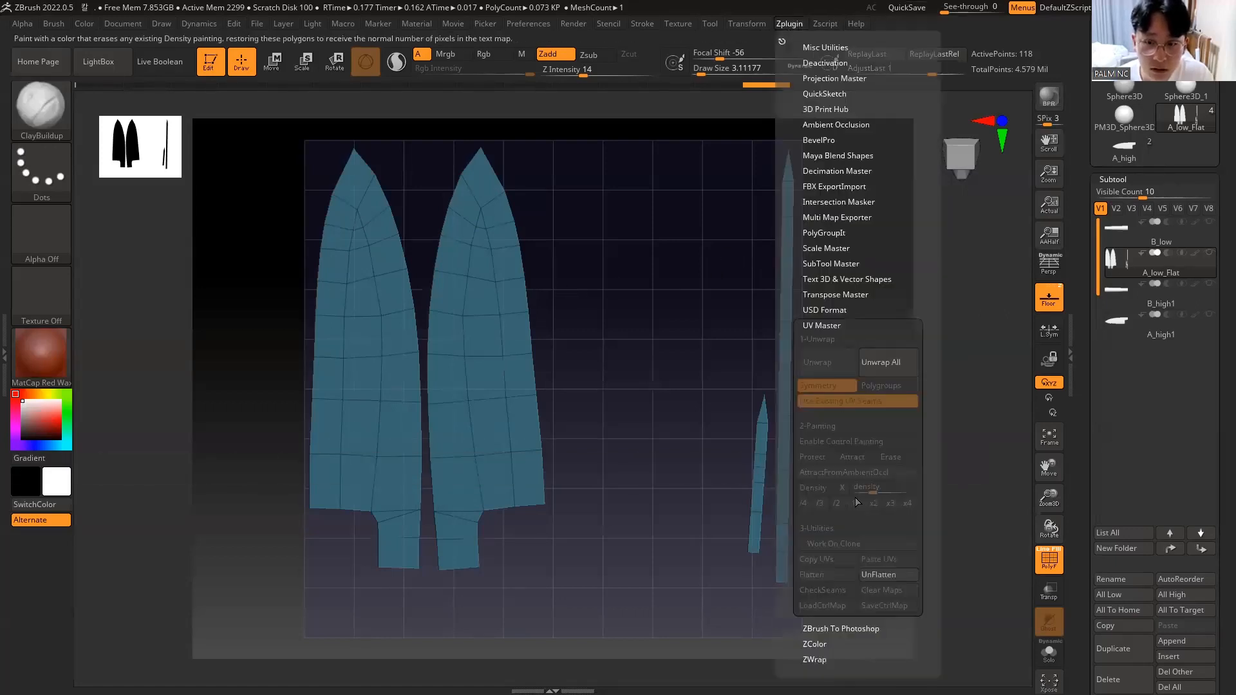
pyautogui.click(887, 576)
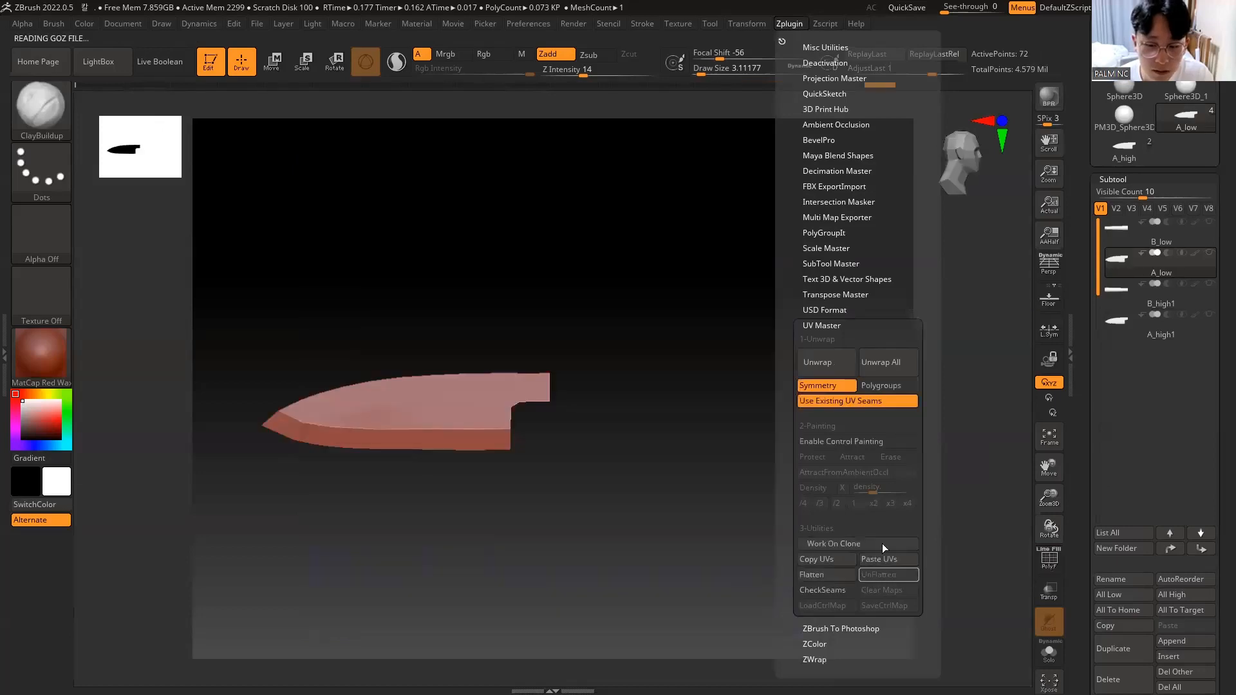
pyautogui.click(787, 24)
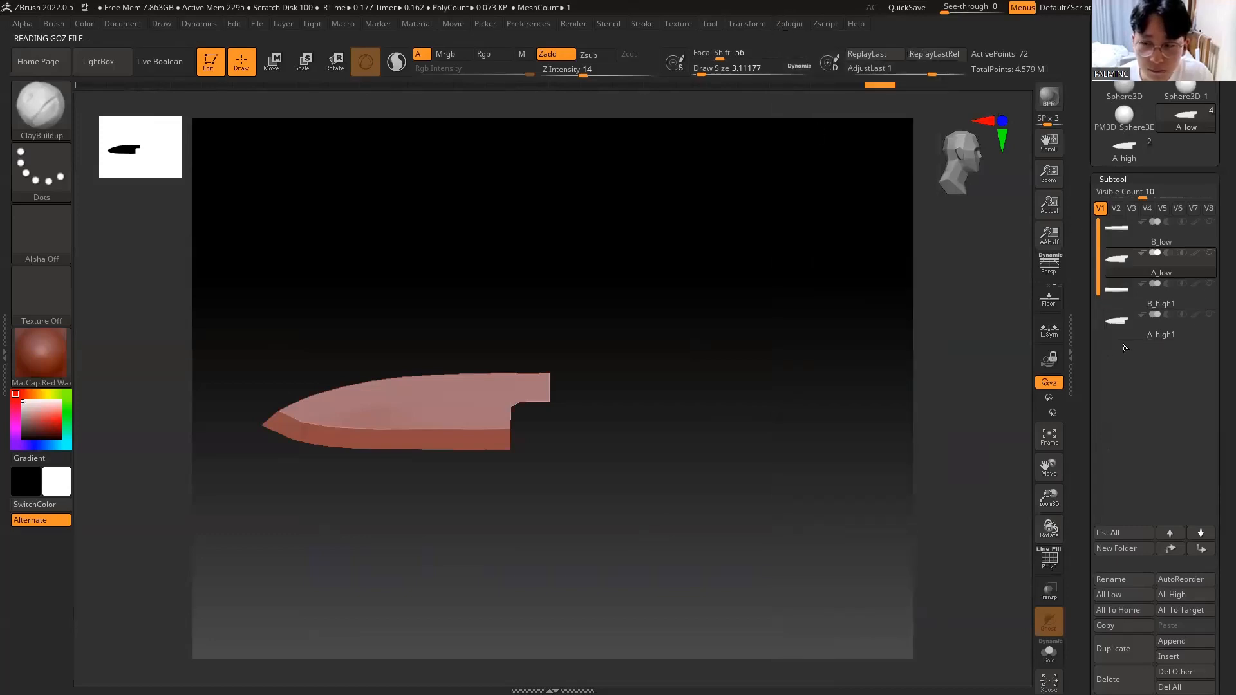
# Step: Check the B_low handle's existing UVs by flattening it in UV Master and unflattening it again
pyautogui.moveTo(1087, 346); pyautogui.dragTo(1087, 321)
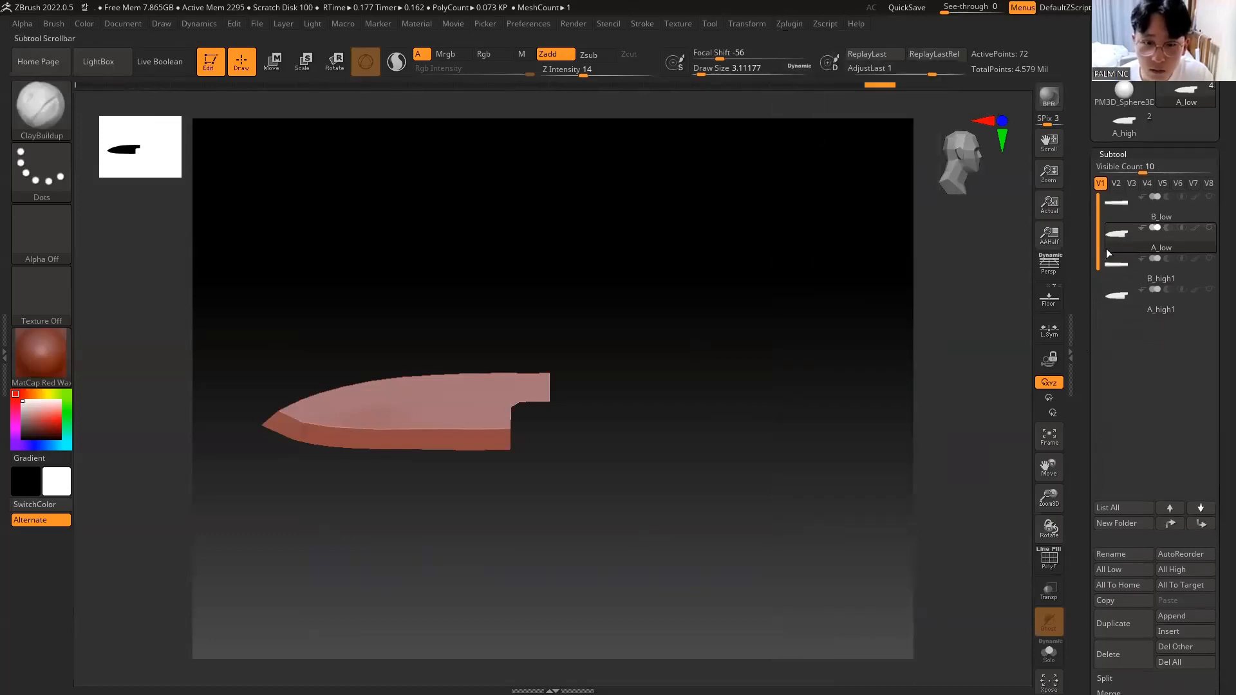
pyautogui.click(1111, 201)
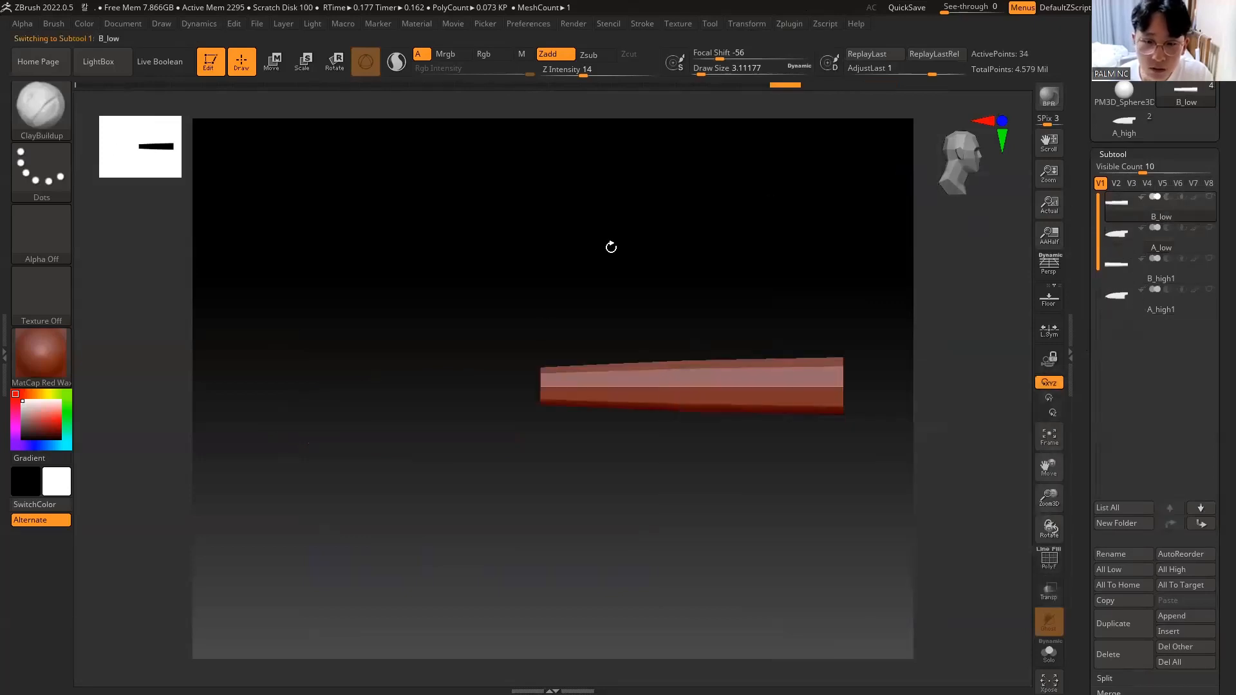
pyautogui.click(790, 24)
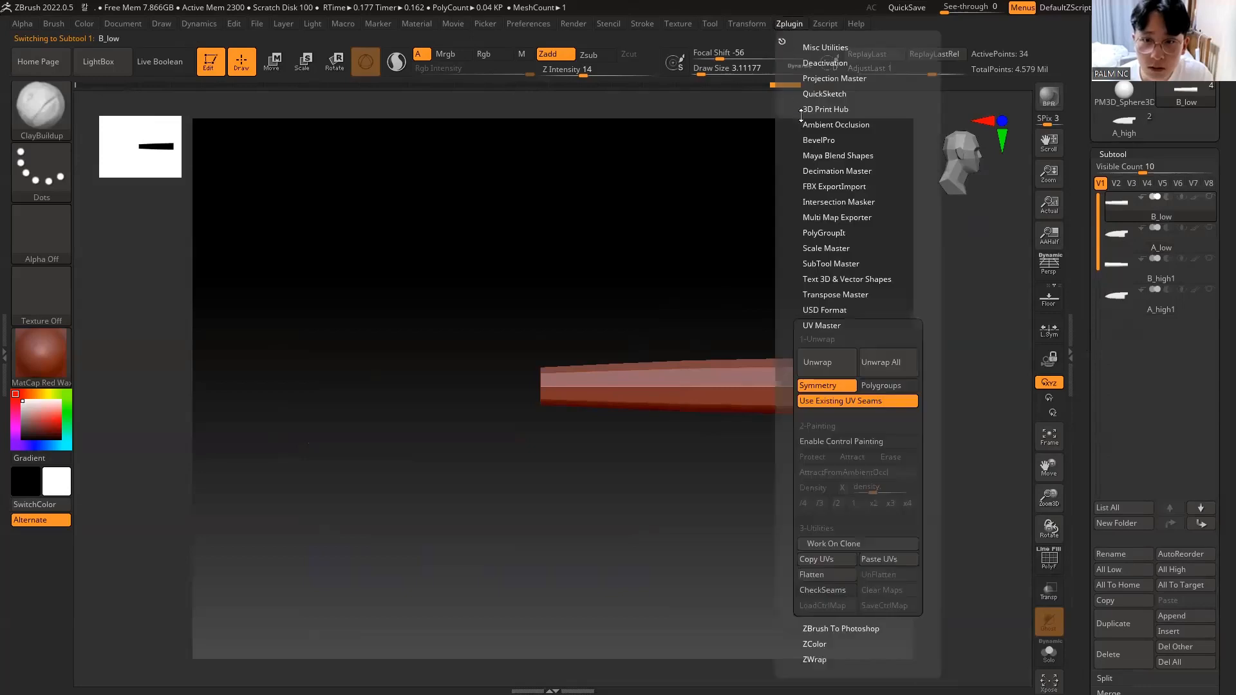
pyautogui.click(832, 402)
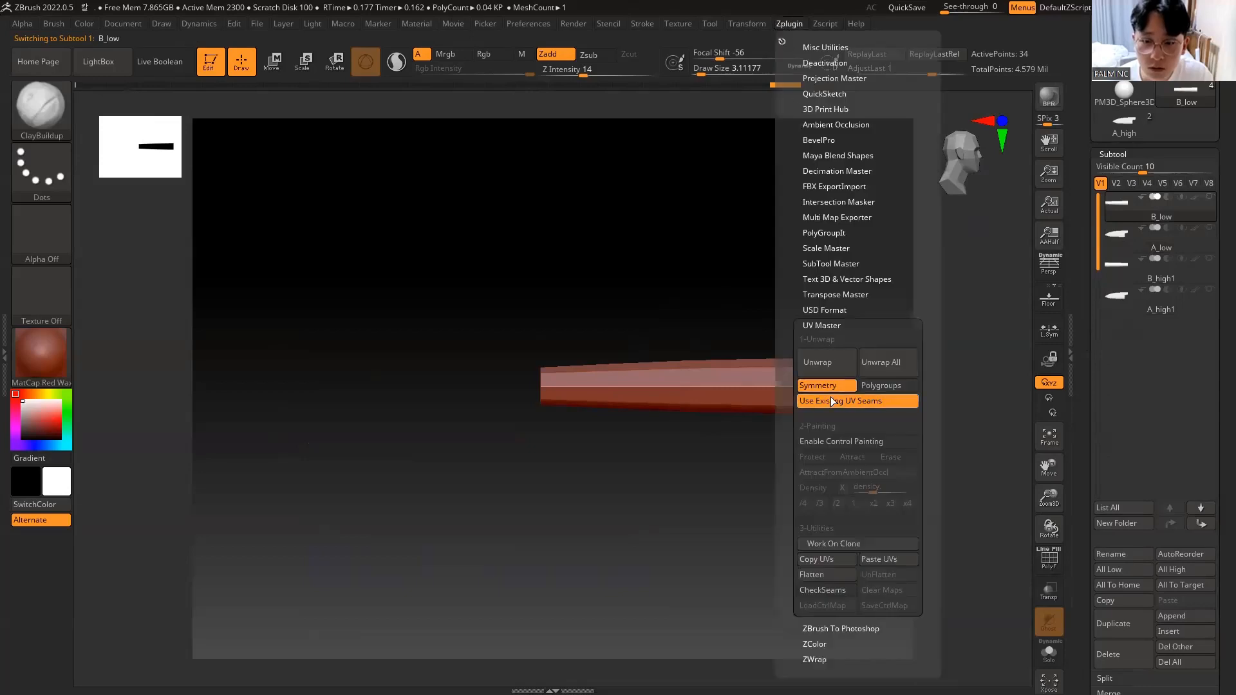
pyautogui.click(828, 575)
pyautogui.click(869, 575)
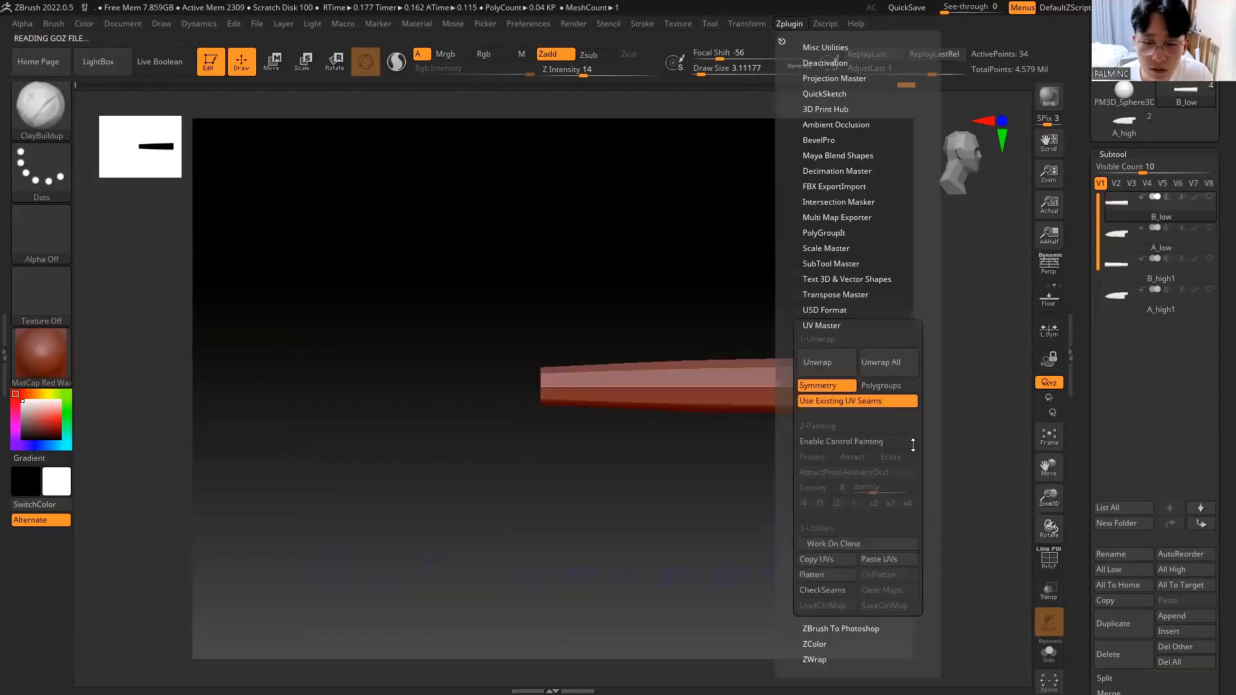
# Step: Reselect A_low and show its PolyFrame wireframe to examine the low-poly blade's topology against A_high1
pyautogui.click(1127, 237)
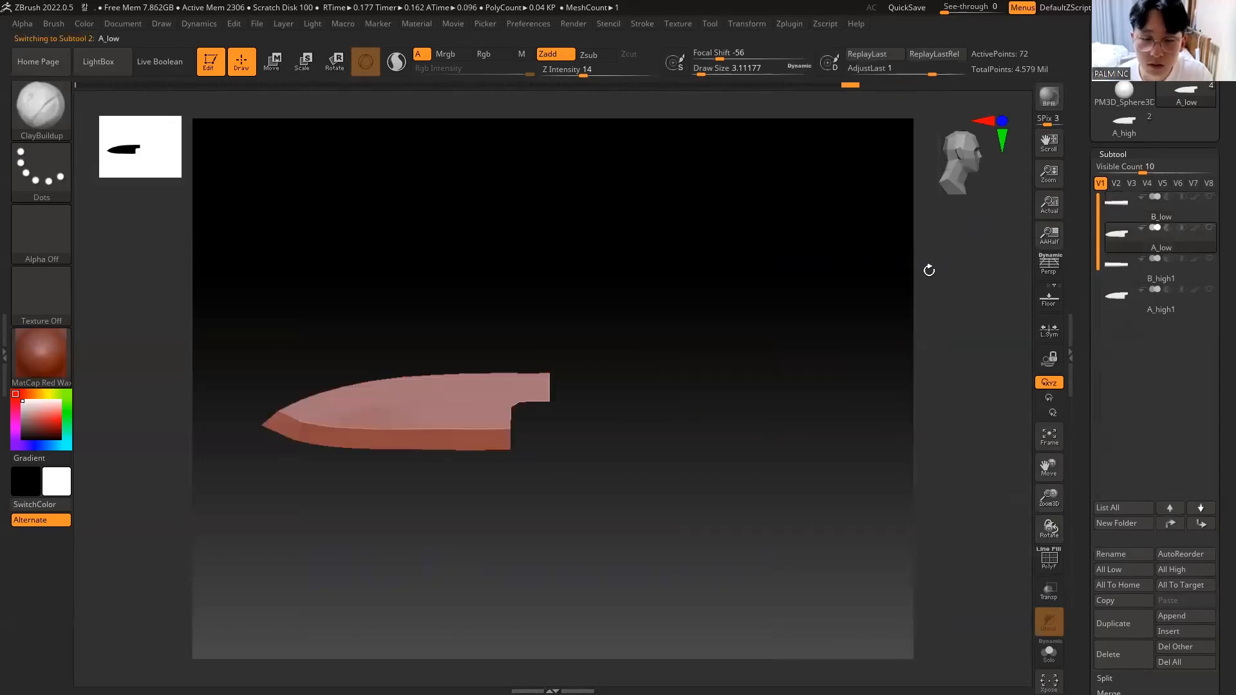
pyautogui.moveTo(634, 388)
pyautogui.mouseDown()
pyautogui.moveTo(701, 416)
pyautogui.moveTo(648, 461)
pyautogui.moveTo(813, 309)
pyautogui.mouseUp()
pyautogui.press('g')
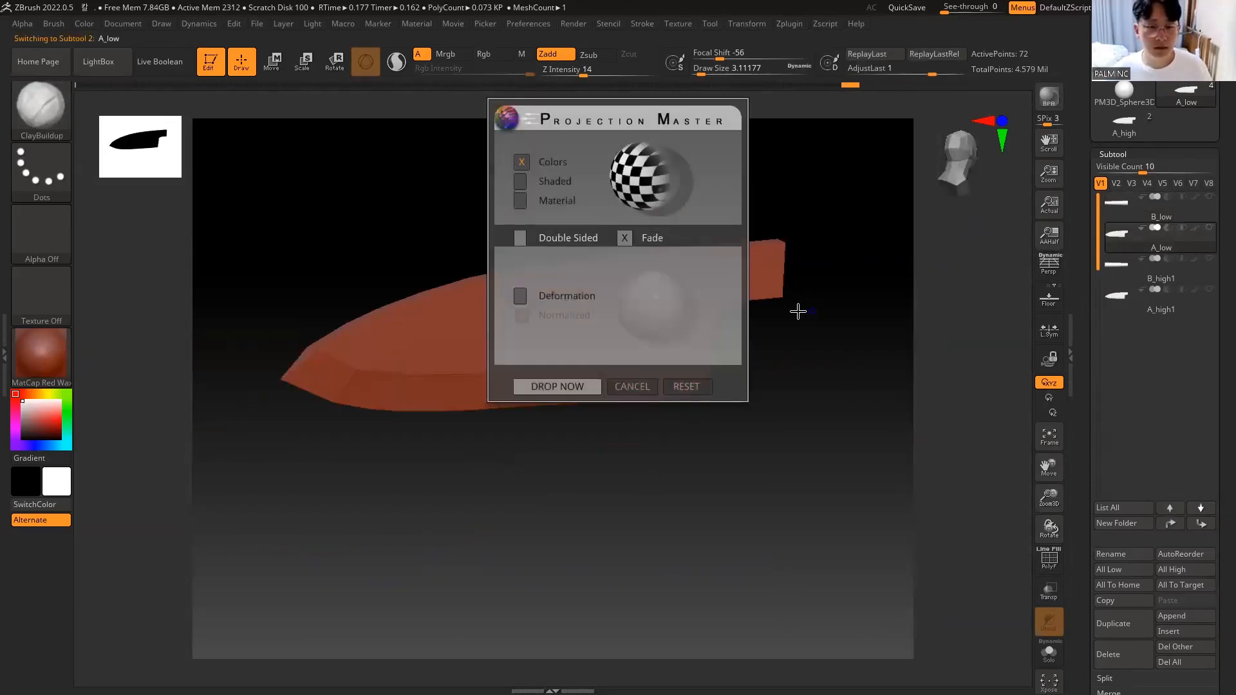
pyautogui.click(636, 384)
pyautogui.hotkey('shift', 'f')
pyautogui.hotkey('shift', 'f')
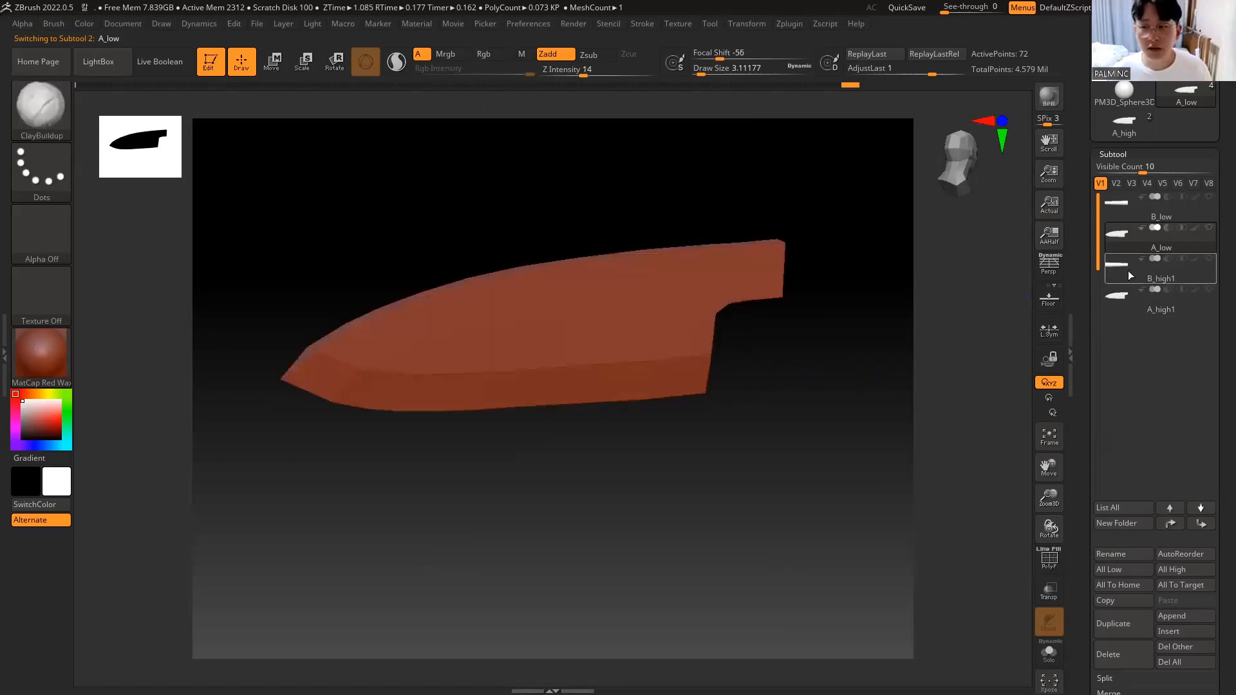
pyautogui.moveTo(1119, 306)
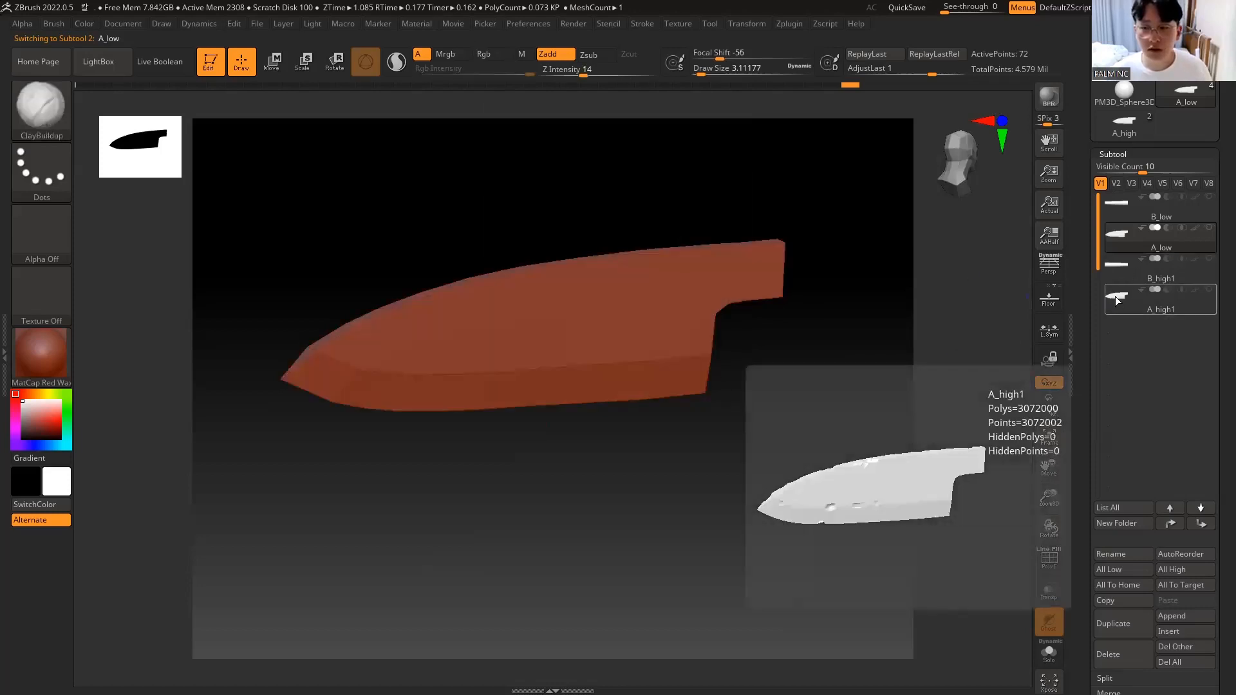
pyautogui.hotkey('shift', 'f')
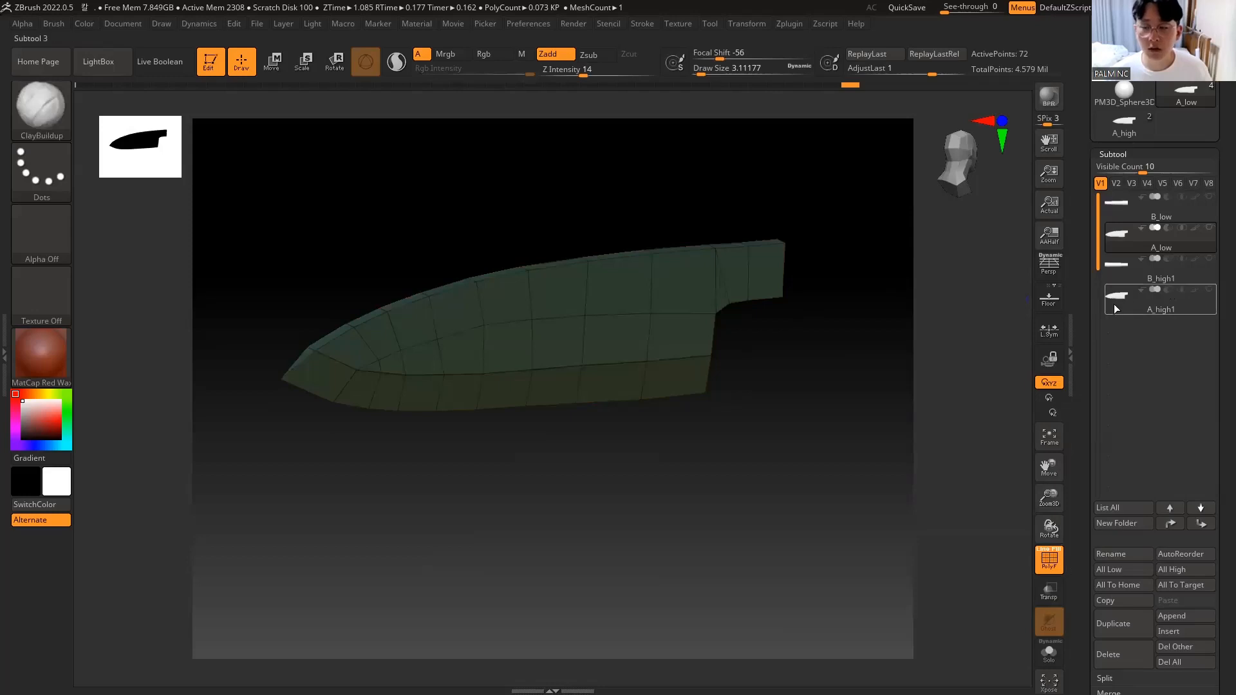
# Step: Hide the PolyFrame wireframe and compare the A_high1 blade with the A_low blade by switching between the two subtools
pyautogui.click(1135, 262)
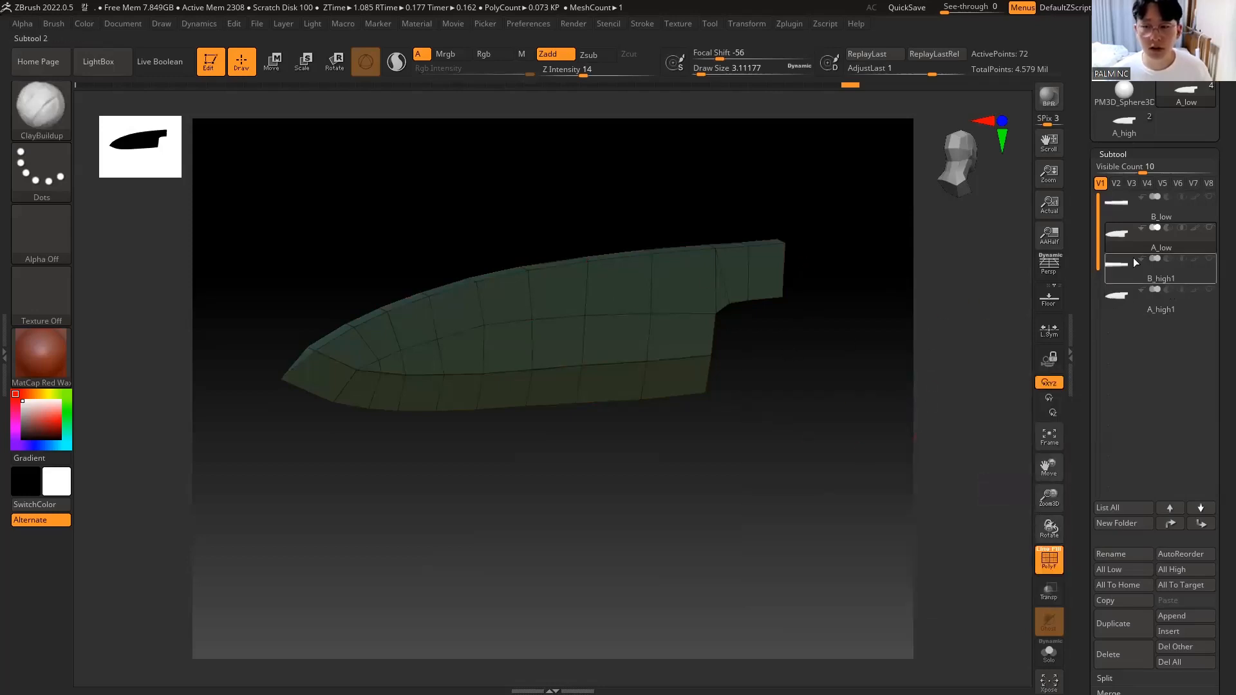
pyautogui.hotkey('shift', 'f')
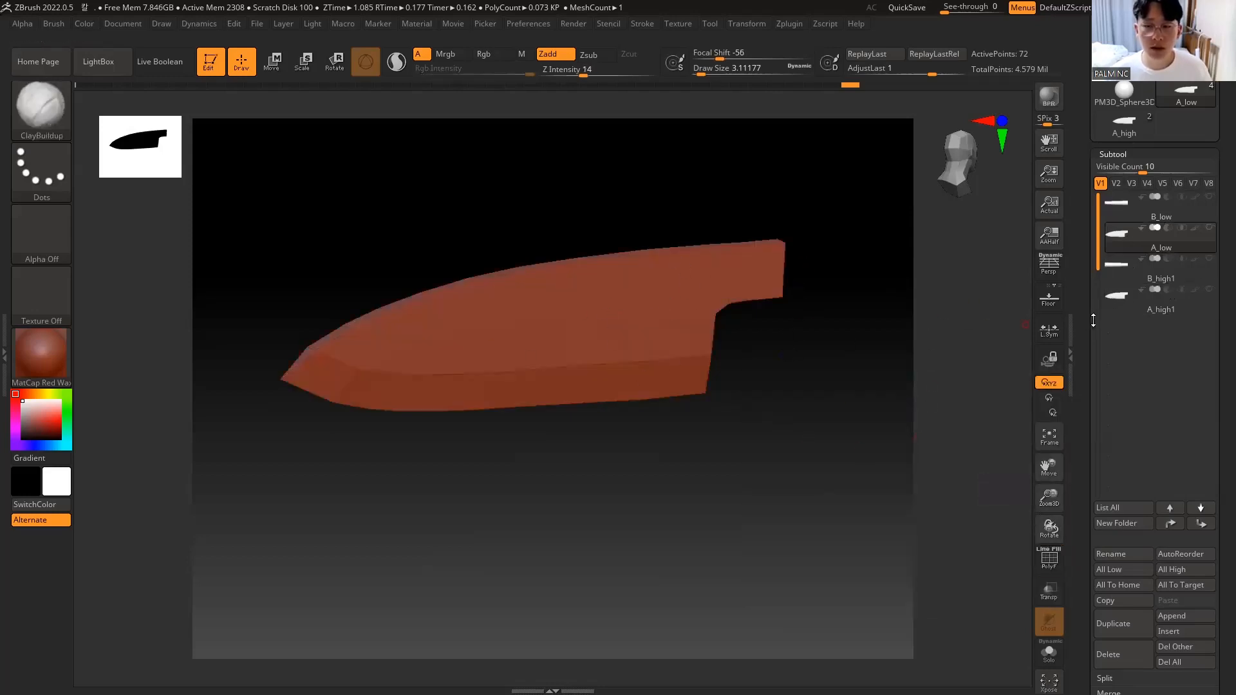
pyautogui.click(1137, 299)
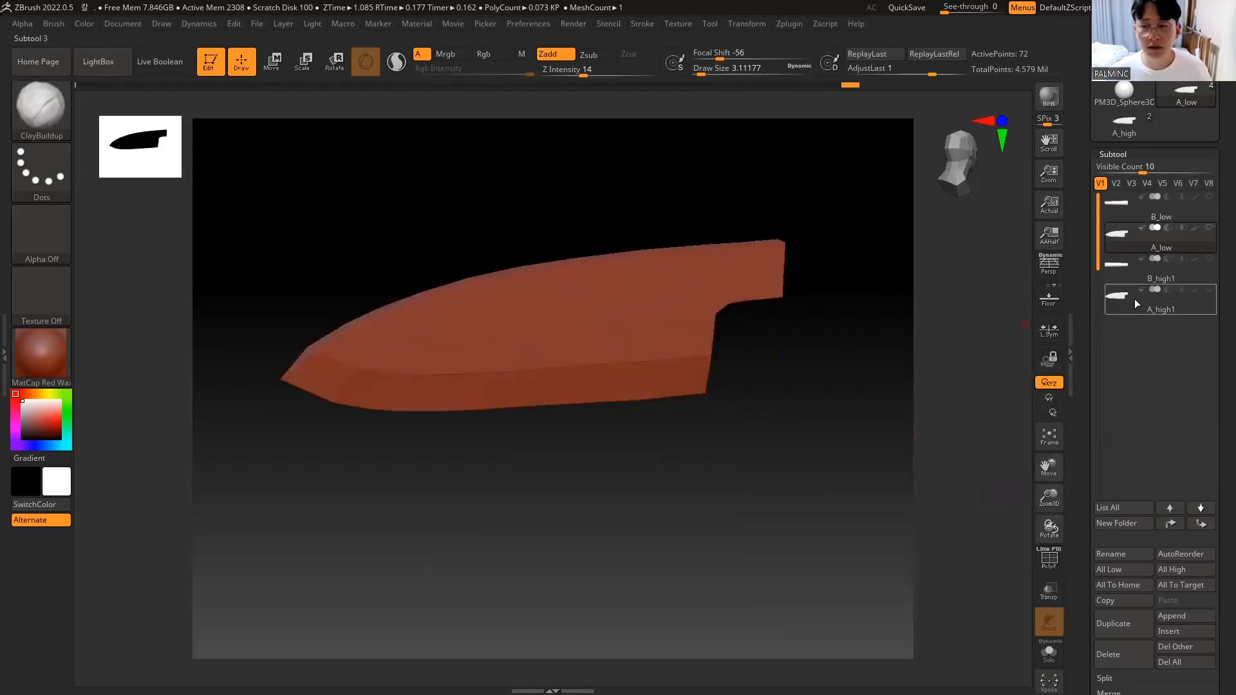
pyautogui.click(1115, 245)
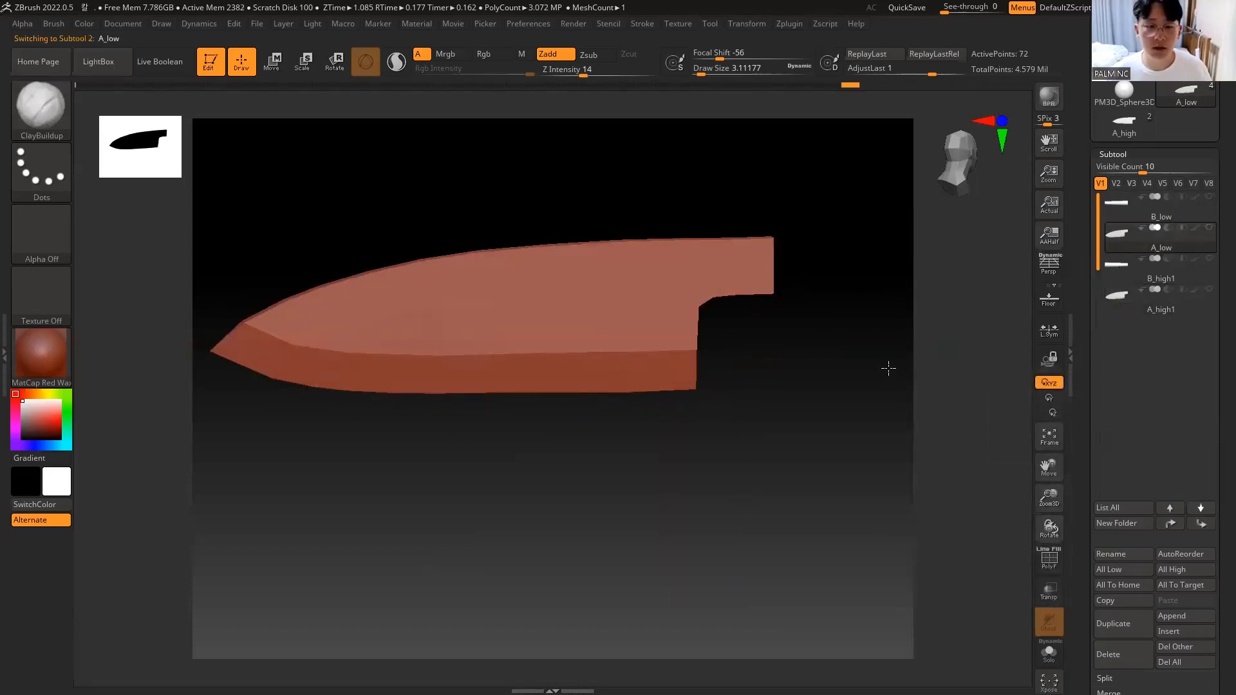
pyautogui.moveTo(1117, 299)
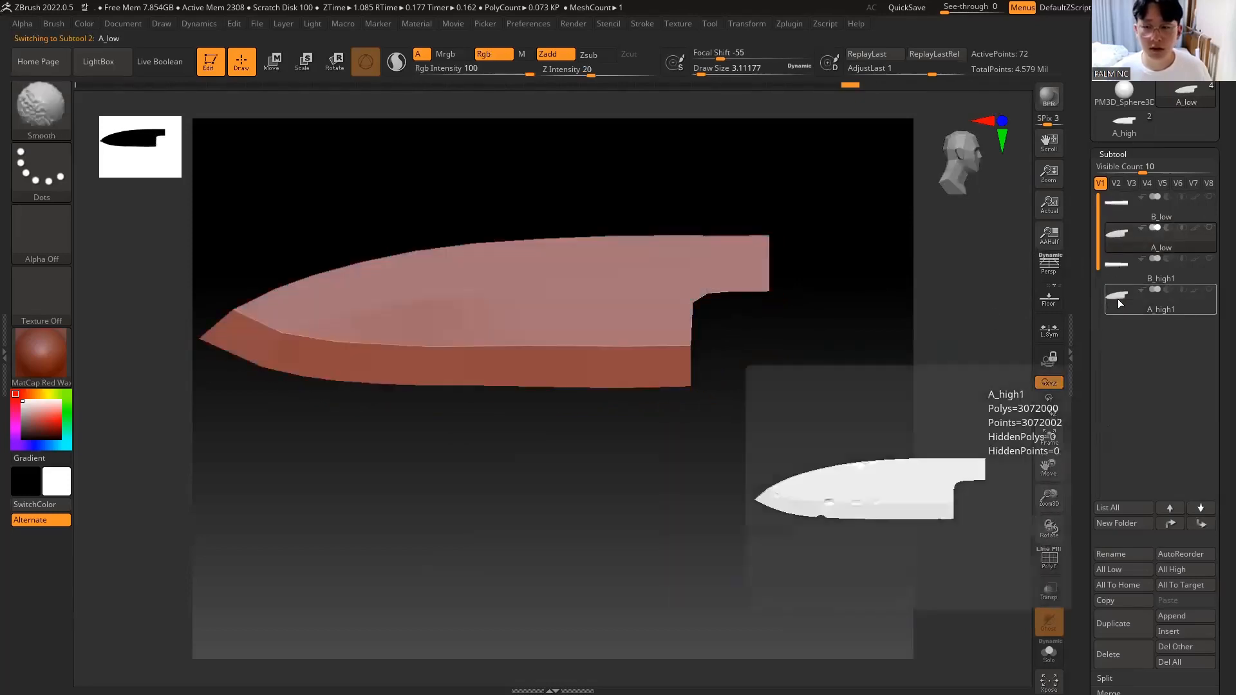
pyautogui.click(1209, 291)
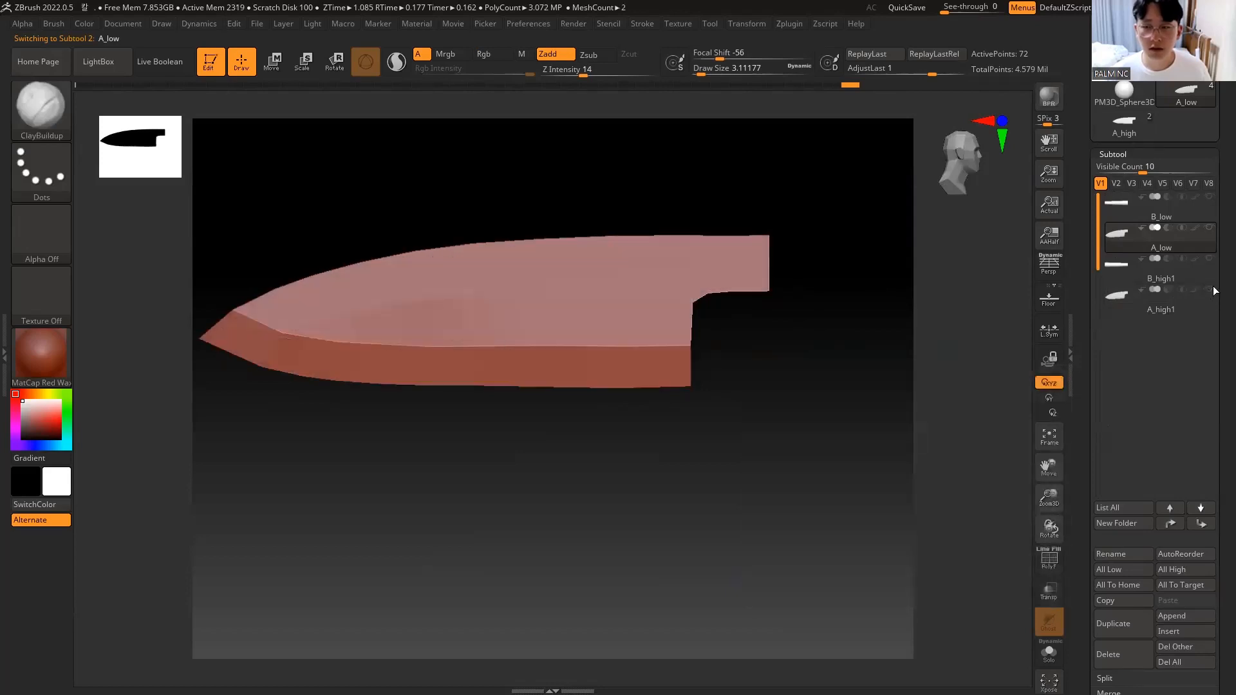
# Step: Try subdividing the uncreased A_low blade three times with smoothing on, and undo the subdivisions
pyautogui.hotkey('shift', 'f')
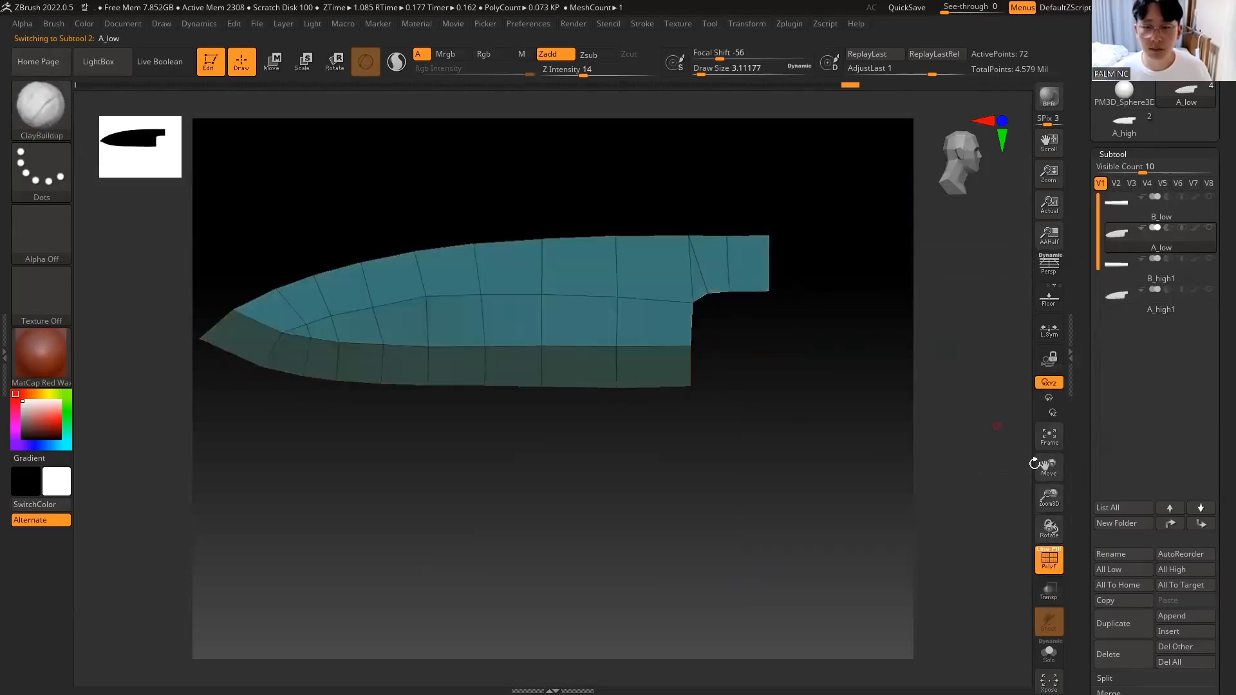
pyautogui.moveTo(1084, 506); pyautogui.dragTo(1084, 386)
pyautogui.click(1118, 497)
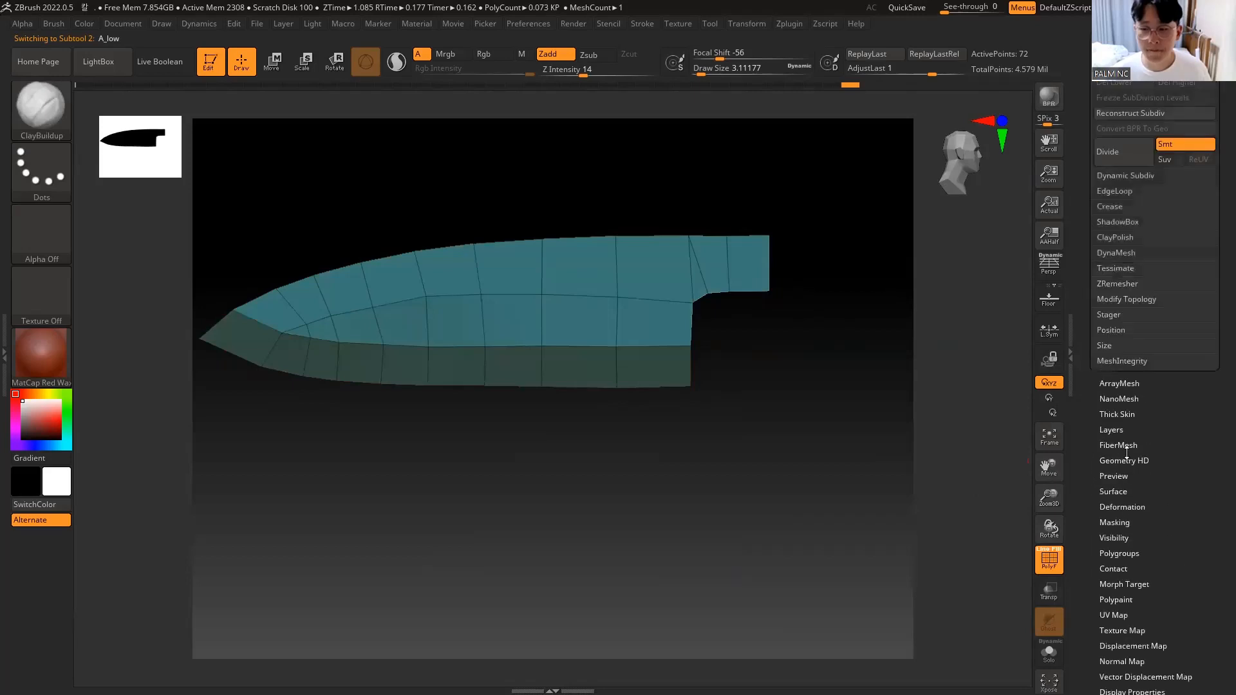
pyautogui.click(1108, 151)
pyautogui.click(1108, 151)
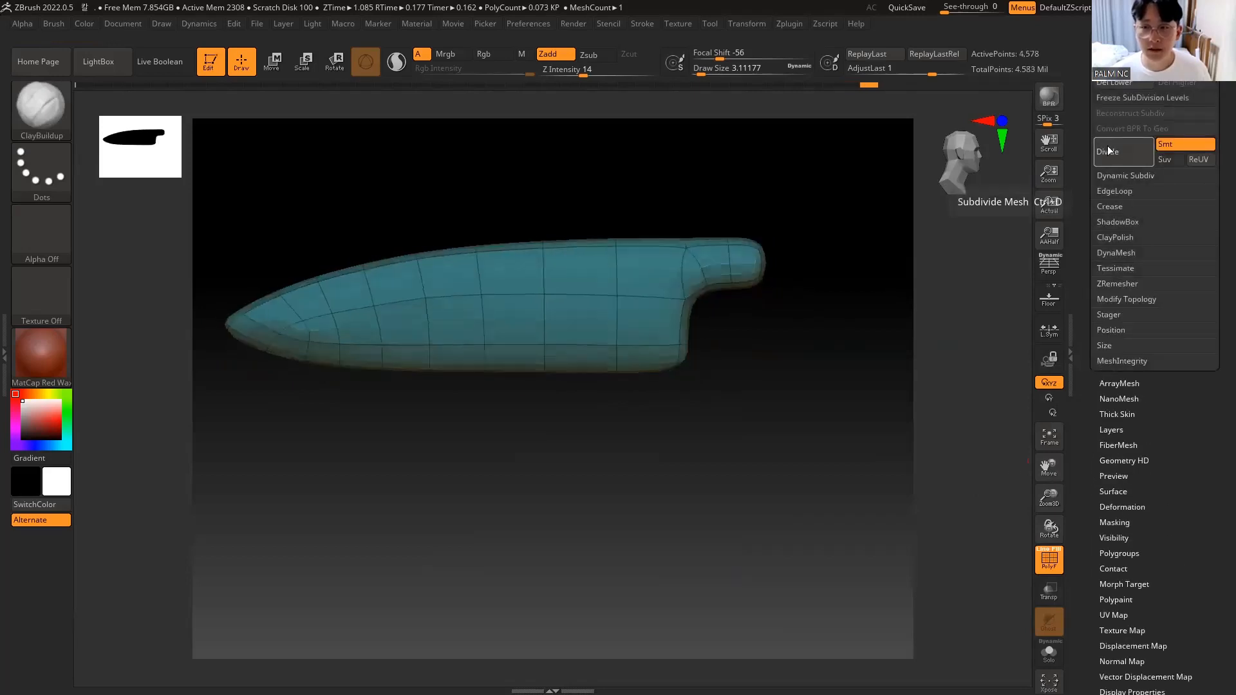
pyautogui.click(1110, 152)
pyautogui.press('ctrl')
pyautogui.hotkey('ctrl', 'z')
pyautogui.hotkey('ctrl', 'z')
pyautogui.hotkey('ctrl', 'z')
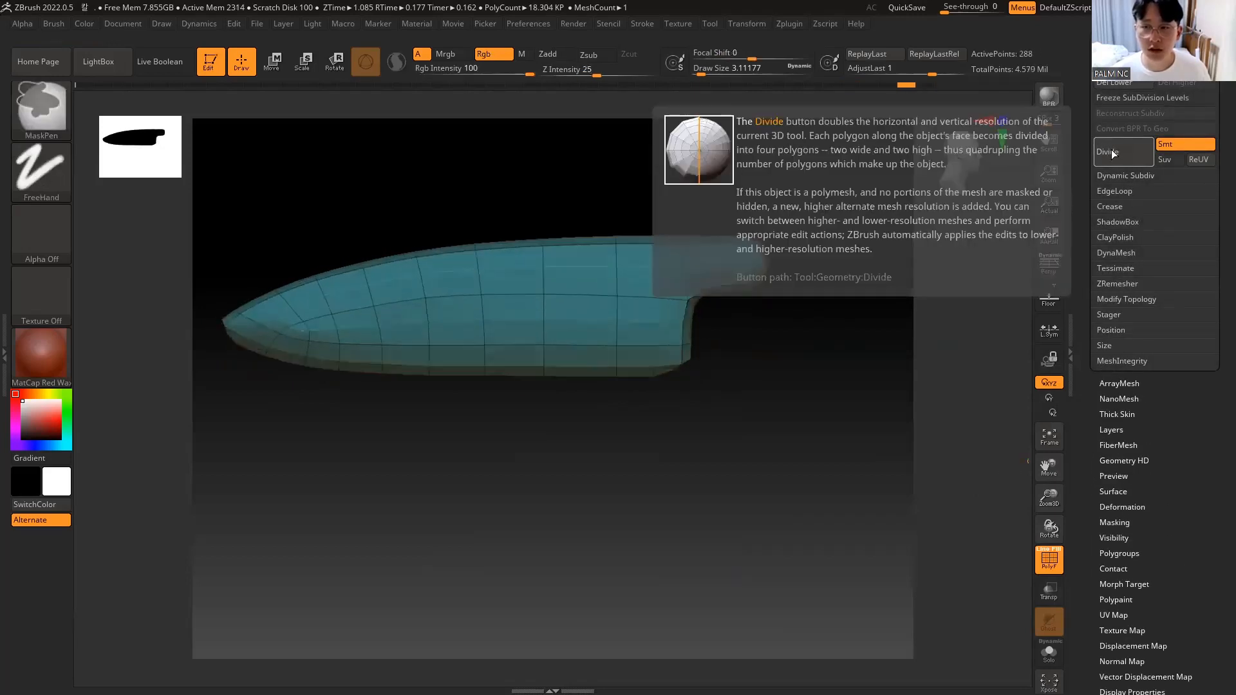
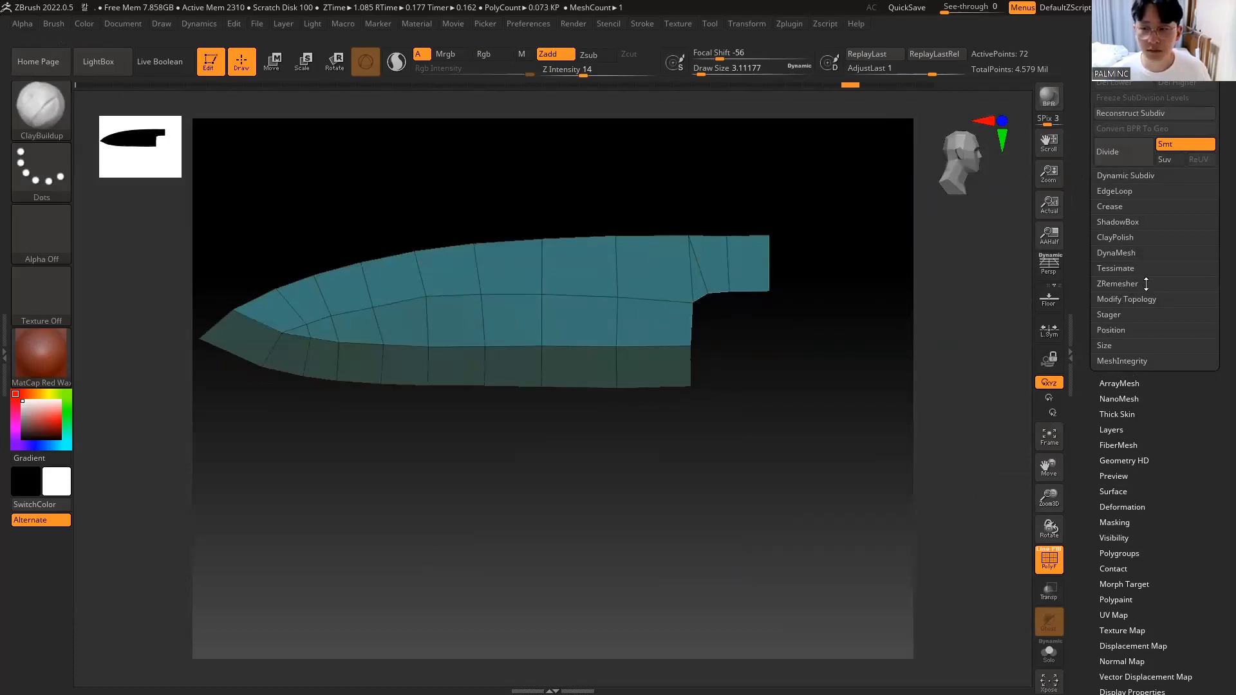
# Step: Crease every edge of the A_low blade with CreaseAll and check the creases in the PolyFrame display
pyautogui.click(1116, 206)
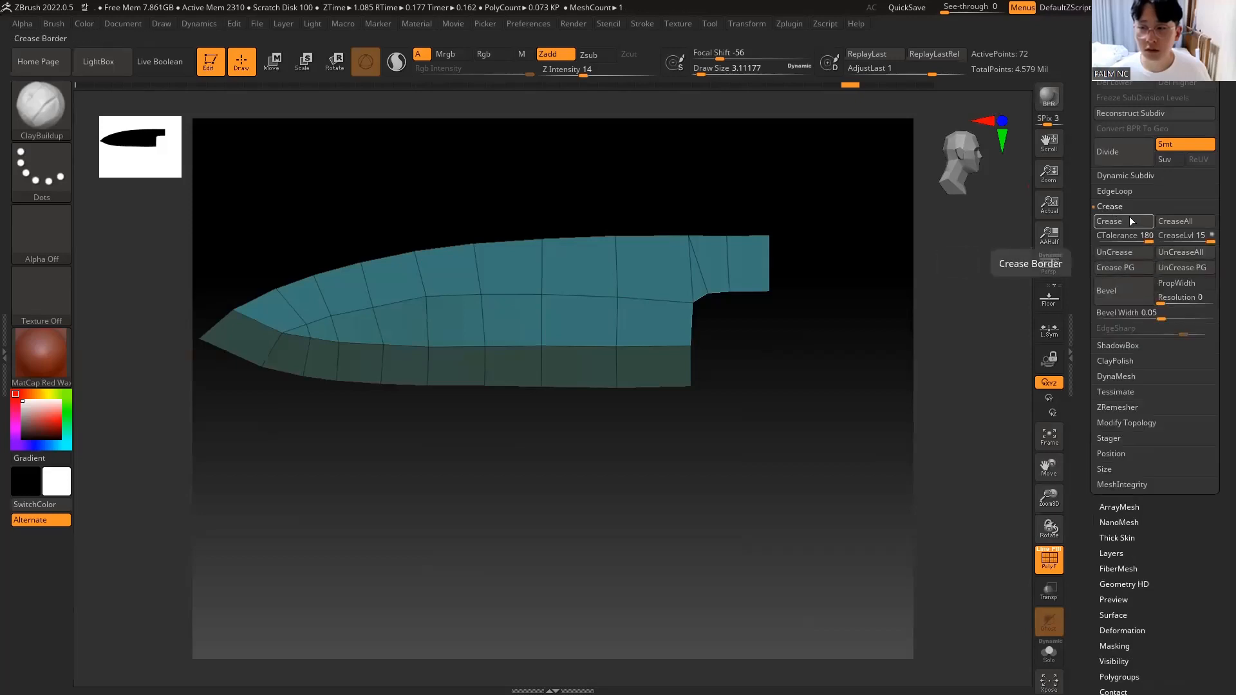
pyautogui.keyDown('shift'); pyautogui.click(1116, 221); pyautogui.keyUp('shift')
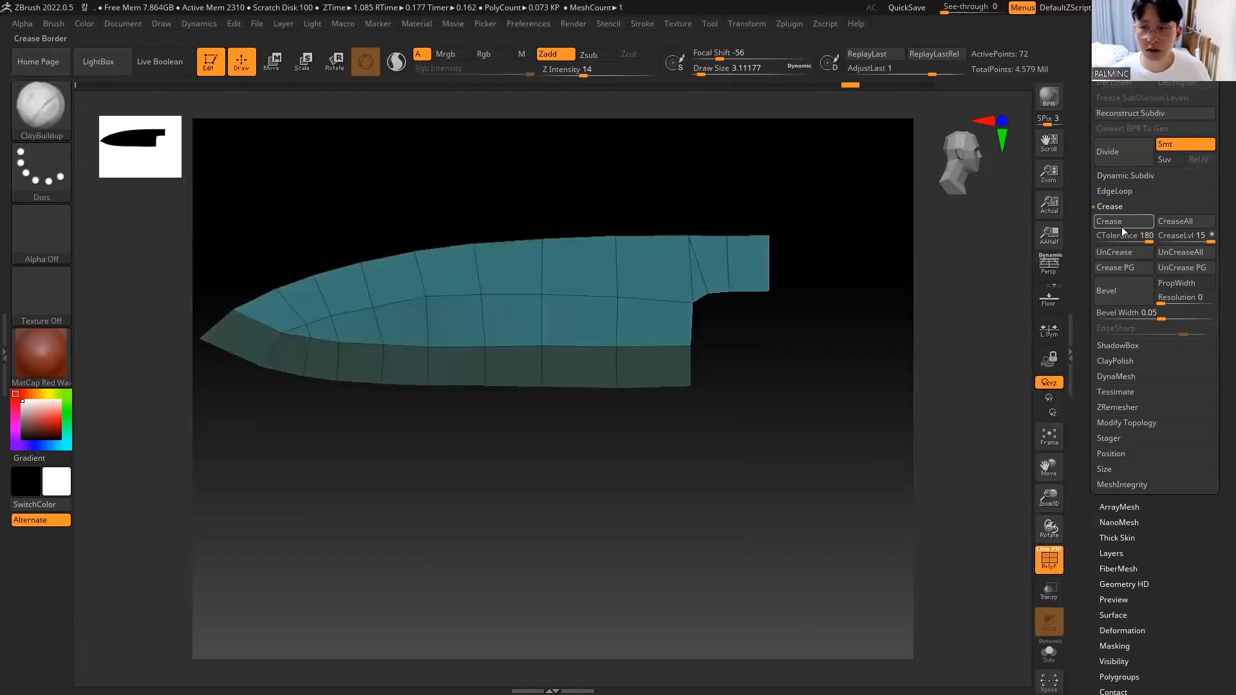
pyautogui.click(1124, 157)
pyautogui.hotkey('shift', 'd')
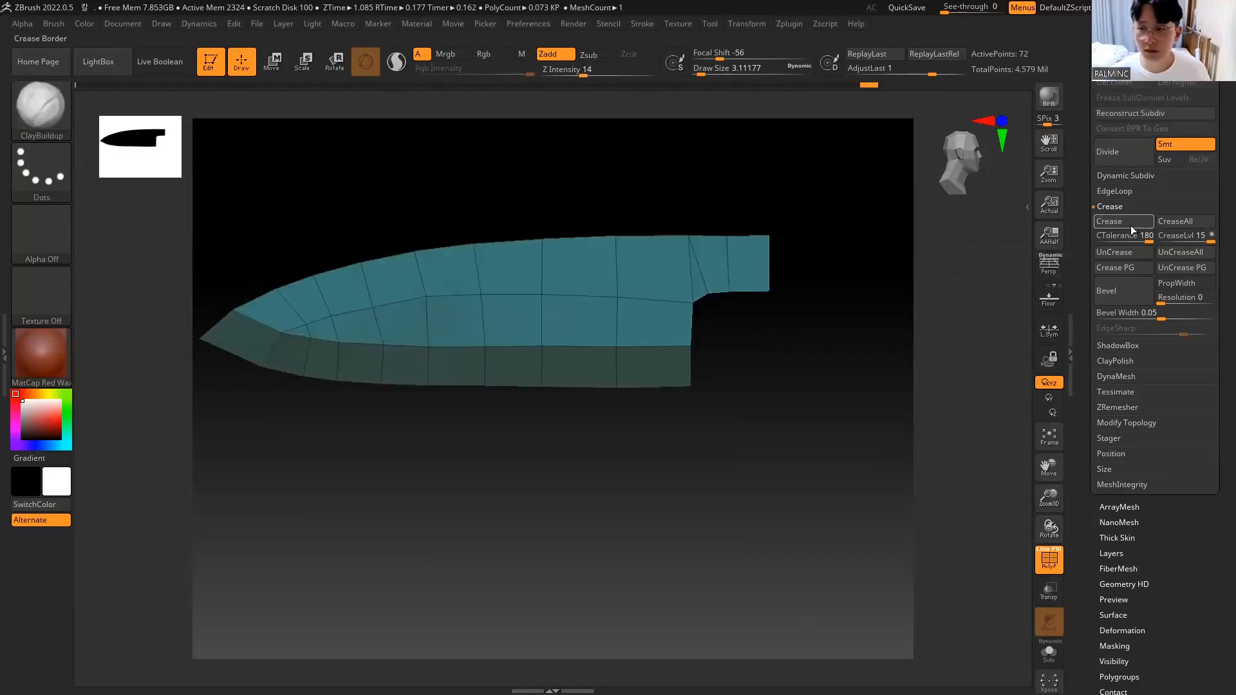
pyautogui.click(1169, 222)
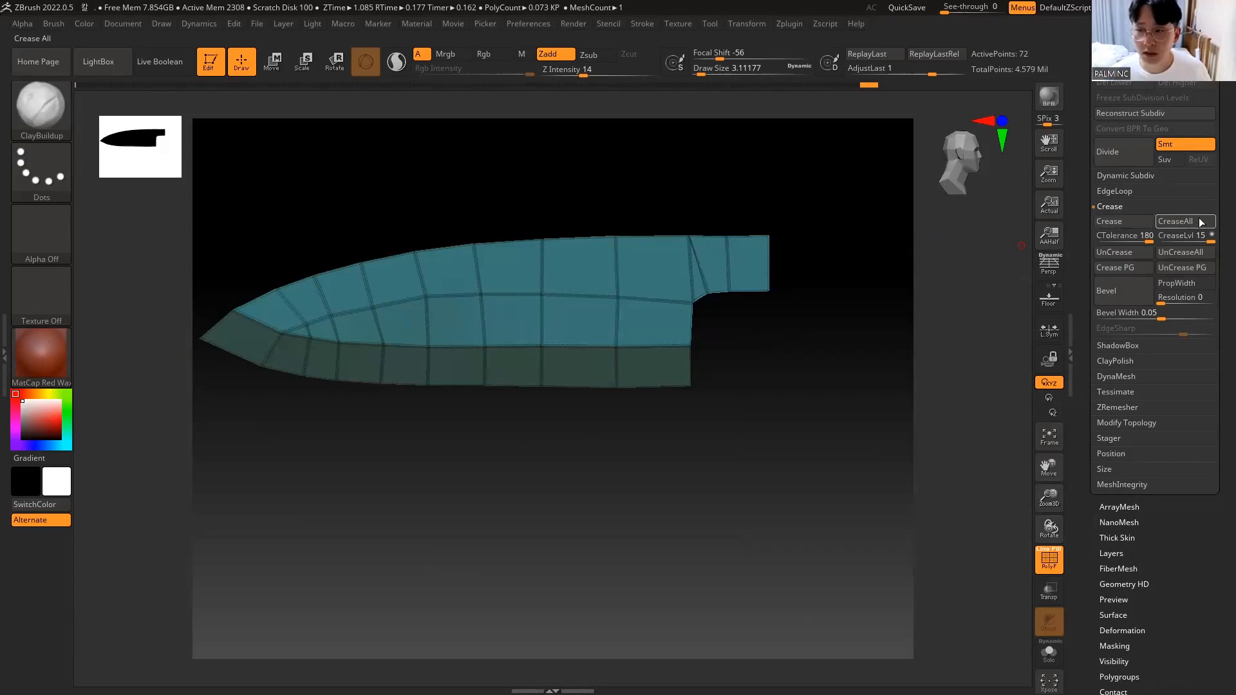
pyautogui.hotkey('shift', 'f')
pyautogui.hotkey('shift', 'f')
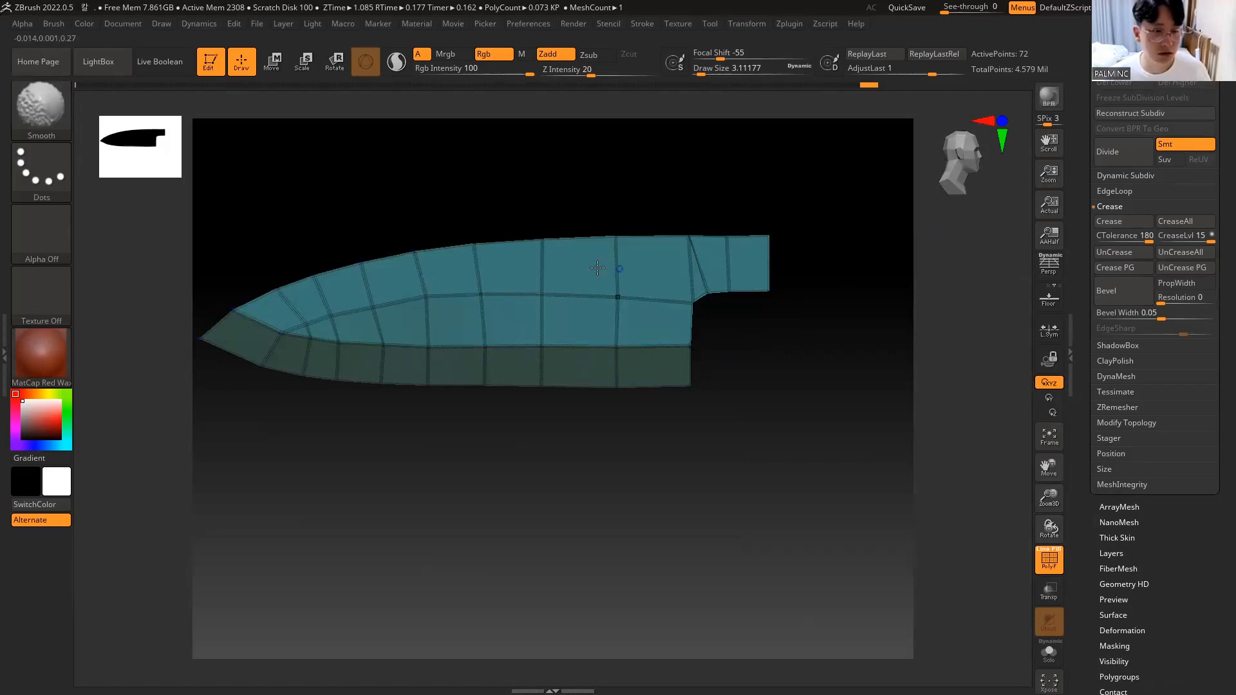
# Step: Divide the creased A_low blade once and show its PolyFrame wireframe
pyautogui.hotkey('shift', 'f')
pyautogui.click(1120, 161)
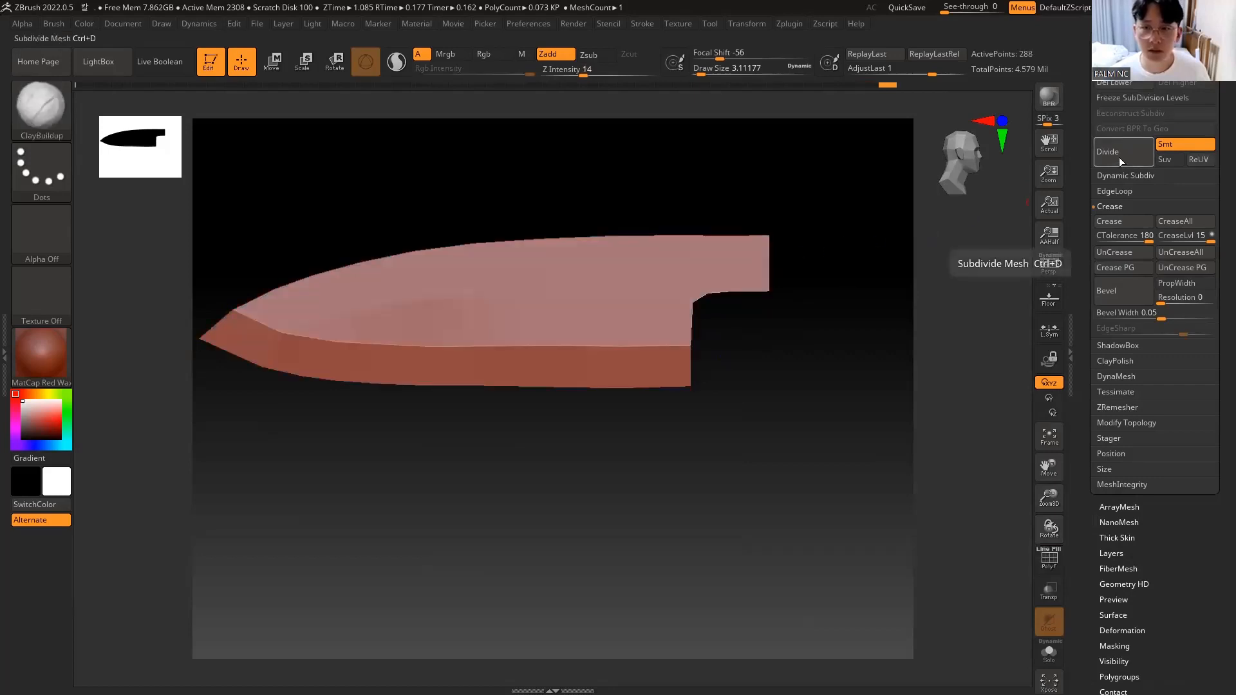
pyautogui.hotkey('shift', 'f')
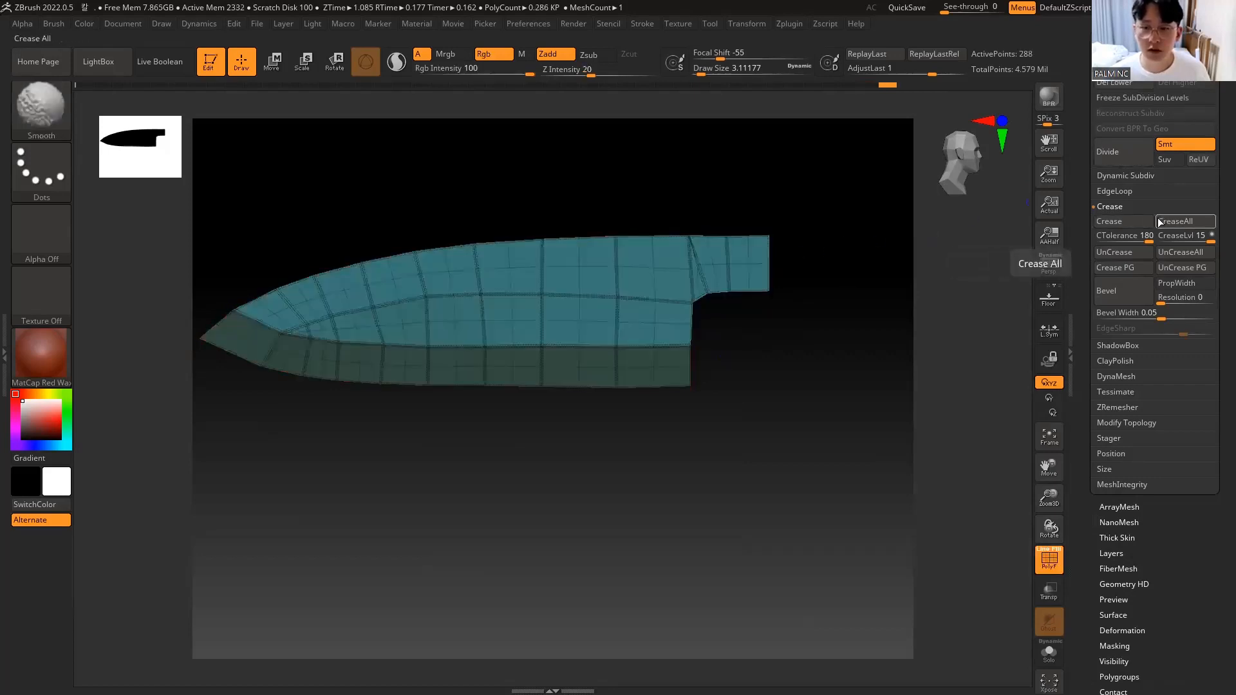
# Step: Try dividing the creased A_low blade two more times, and undo both divisions
pyautogui.click(1115, 156)
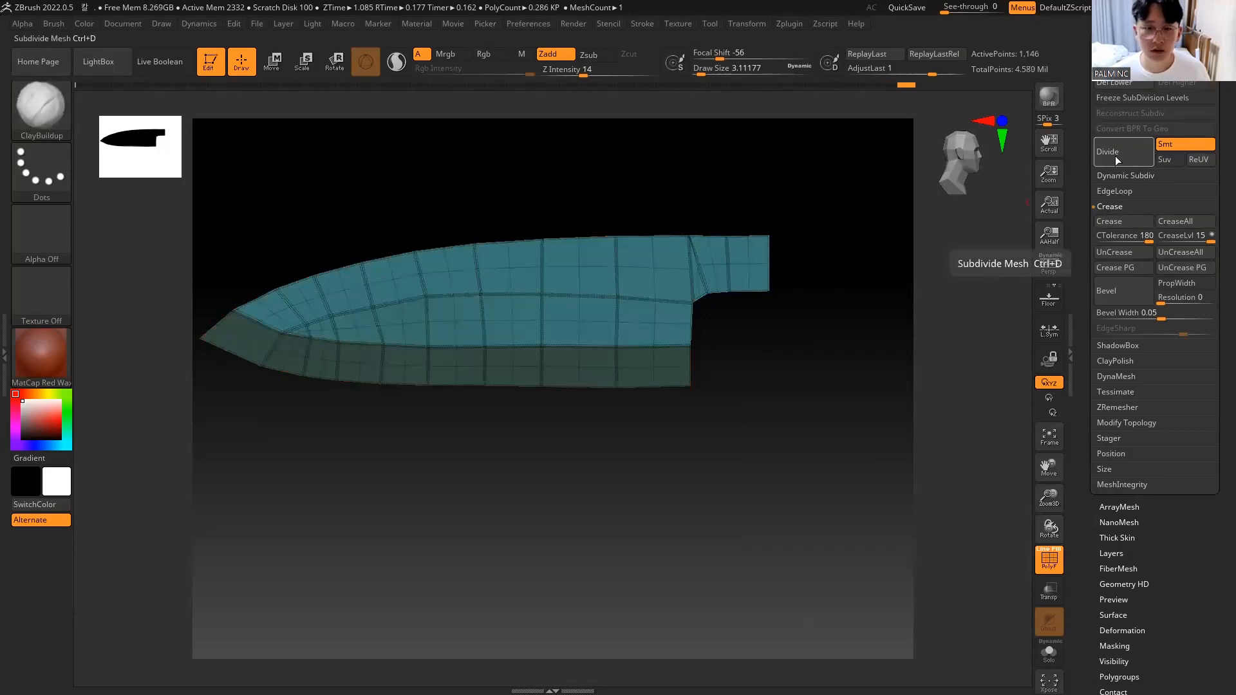
pyautogui.hotkey('shift', 'f')
pyautogui.hotkey('shift', 'f')
pyautogui.click(1103, 160)
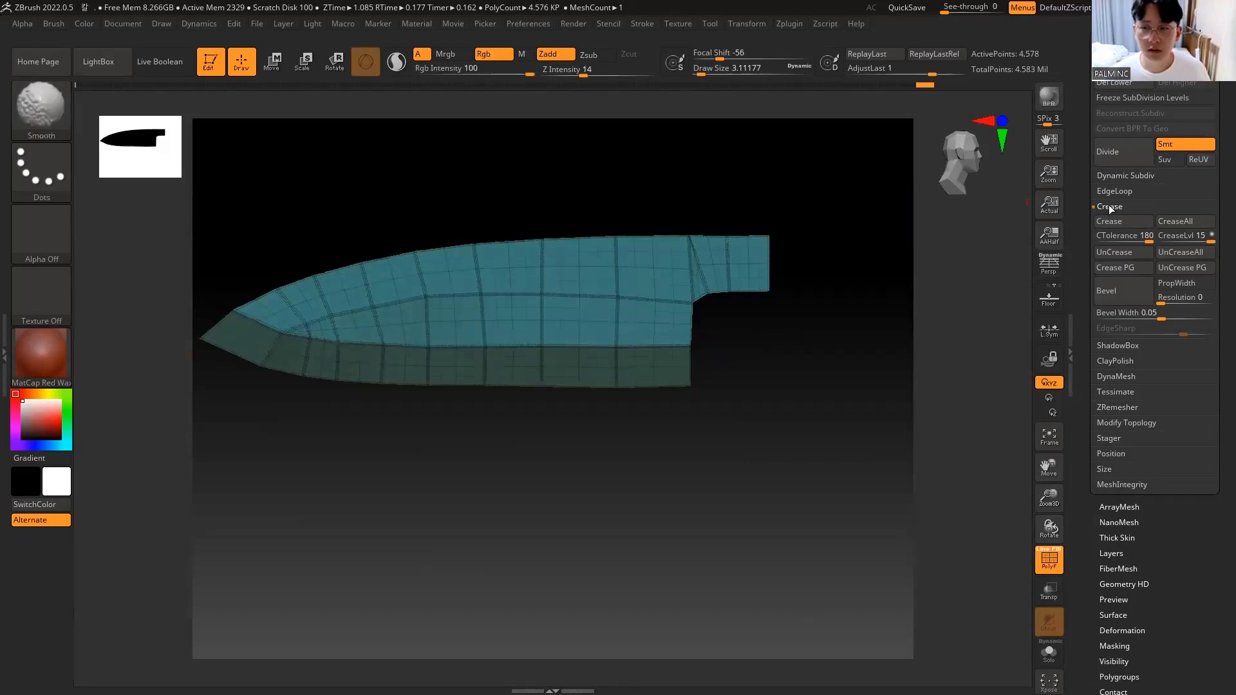
pyautogui.press('ctrl')
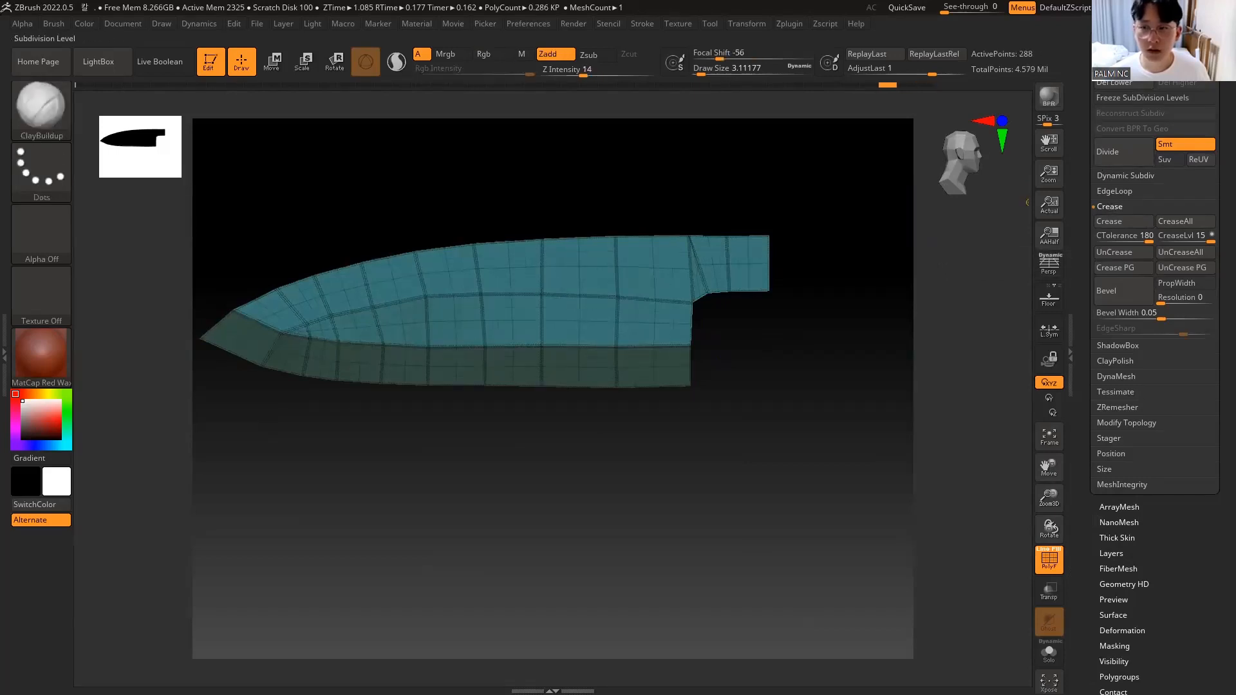
# Step: Divide the creased A_low blade six more times to reach about 1.171 million points, and hide the PolyFrame wireframe
pyautogui.click(1114, 207)
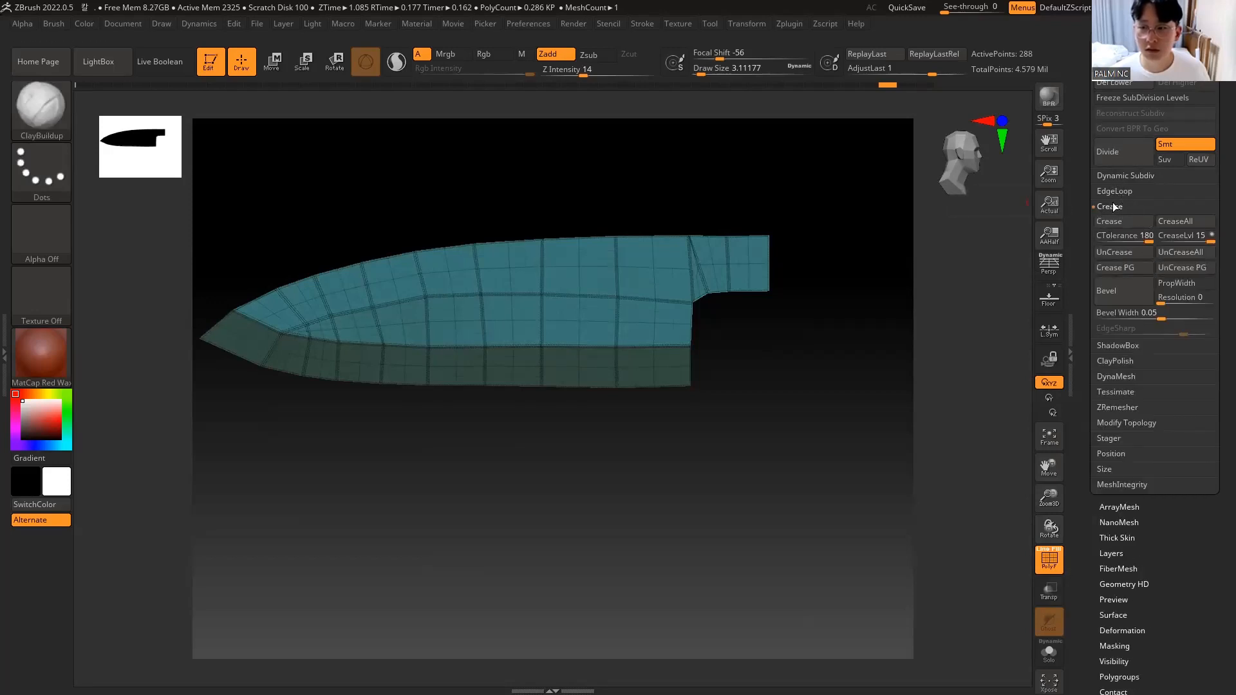
pyautogui.click(1120, 204)
pyautogui.click(1122, 156)
pyautogui.click(1121, 152)
pyautogui.click(1122, 152)
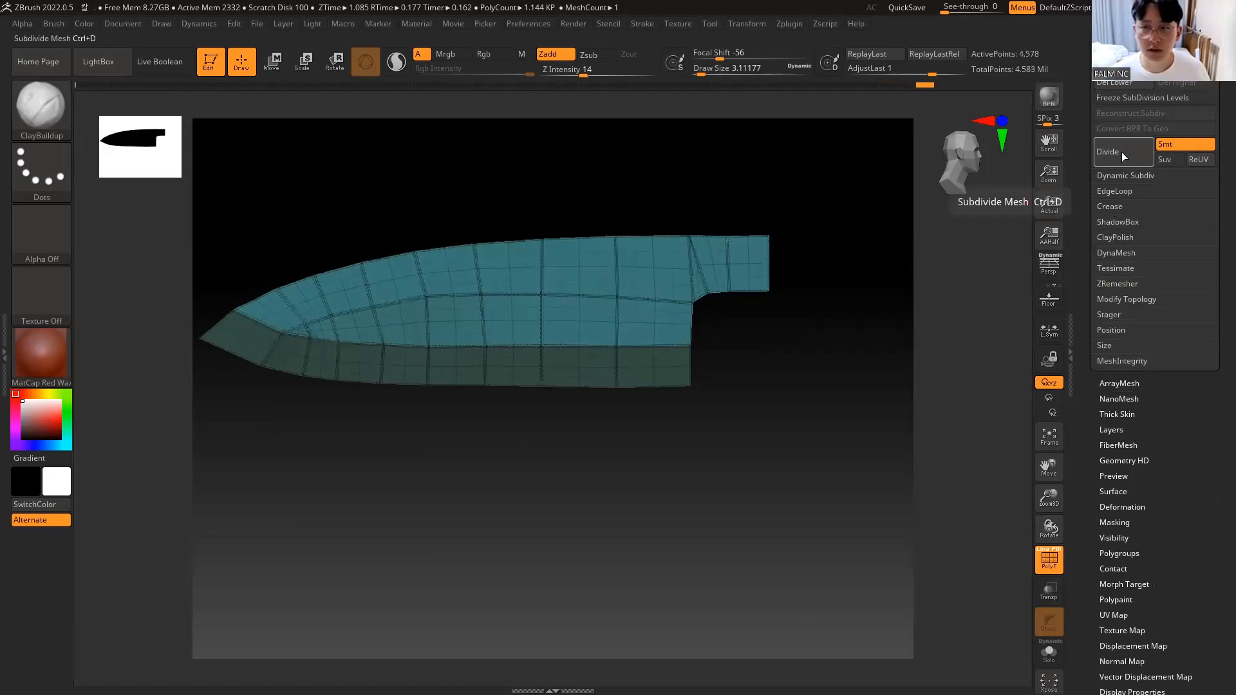
pyautogui.click(1121, 152)
pyautogui.click(1122, 152)
pyautogui.hotkey('shift', 'f')
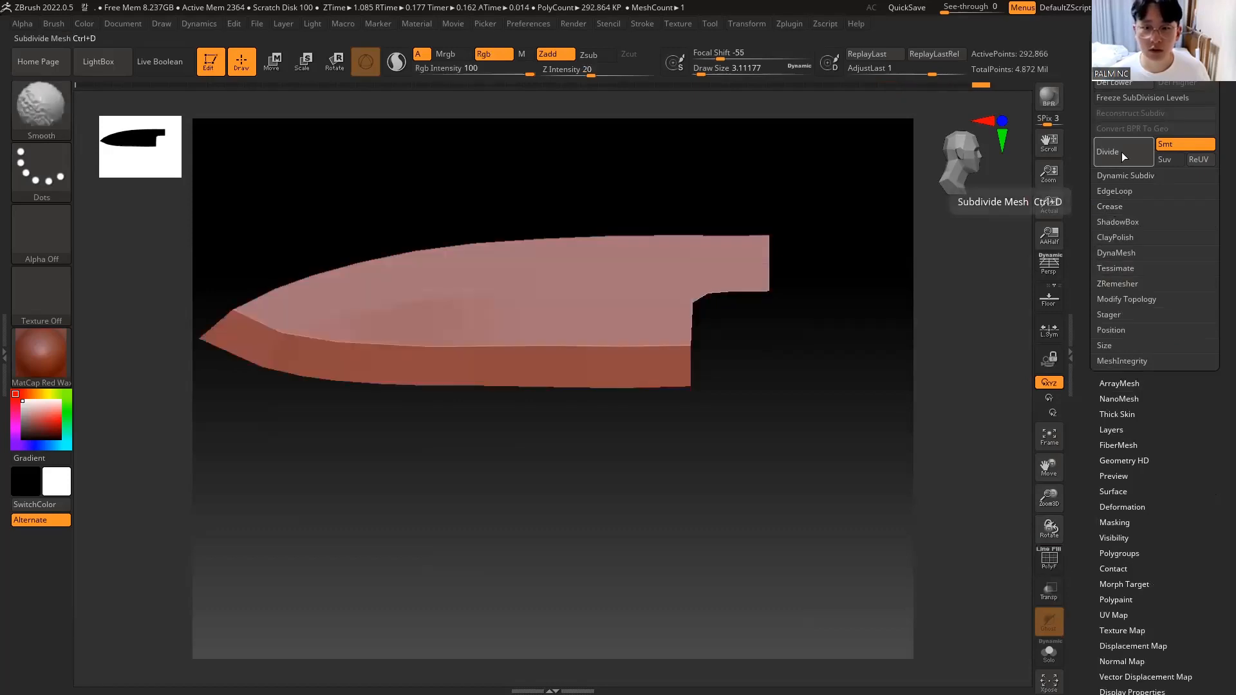
pyautogui.hotkey('shift', 'f')
pyautogui.hotkey('shift', 'f')
pyautogui.click(1121, 152)
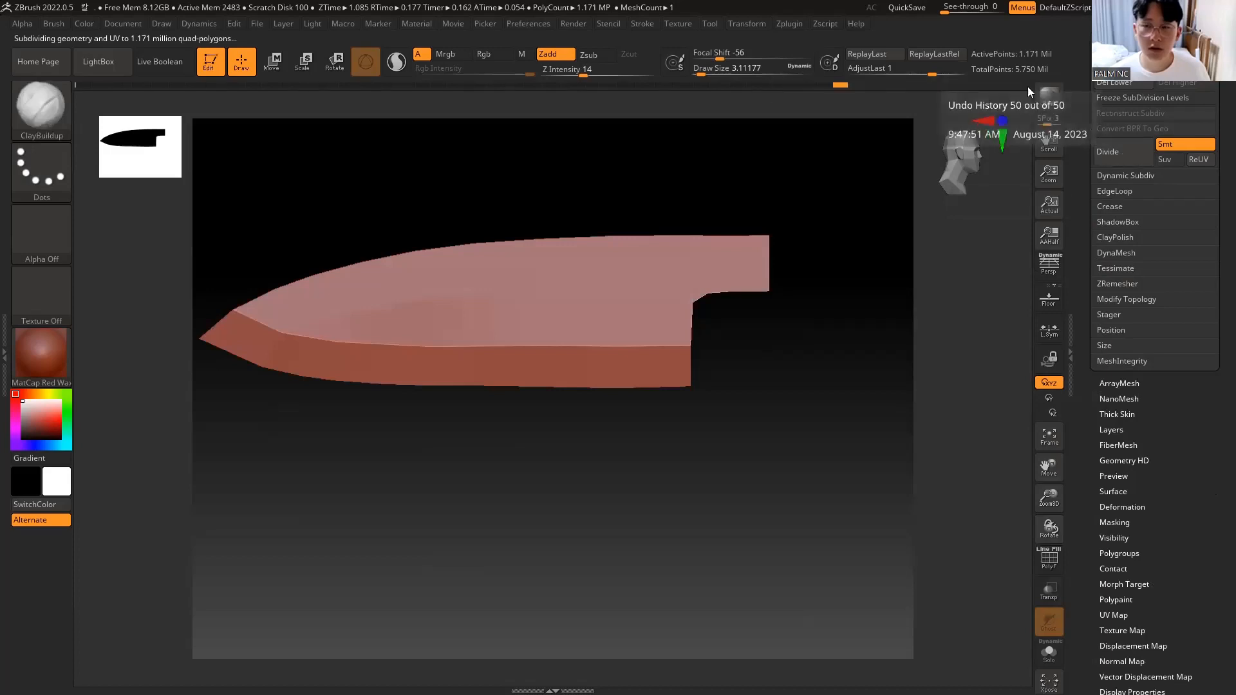
# Step: Select A_high1 to compare its damaged edges with the subdivided A_low blade, and reselect A_low
pyautogui.click(1112, 8)
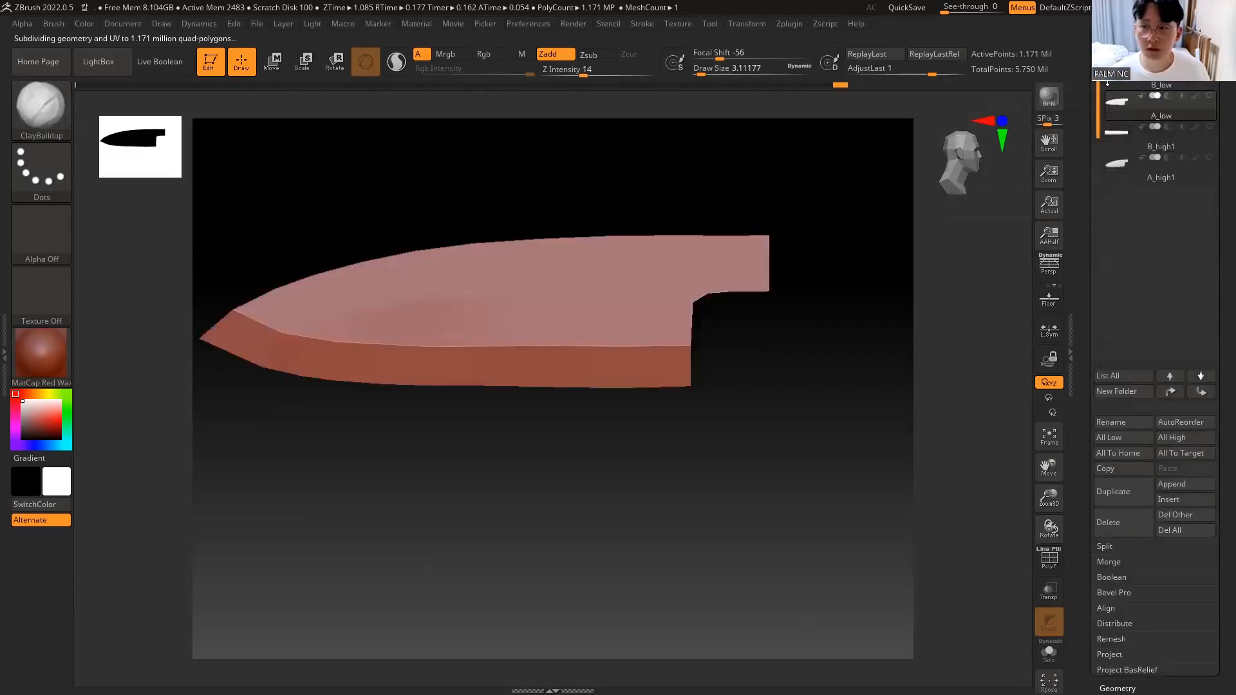
pyautogui.click(1117, 162)
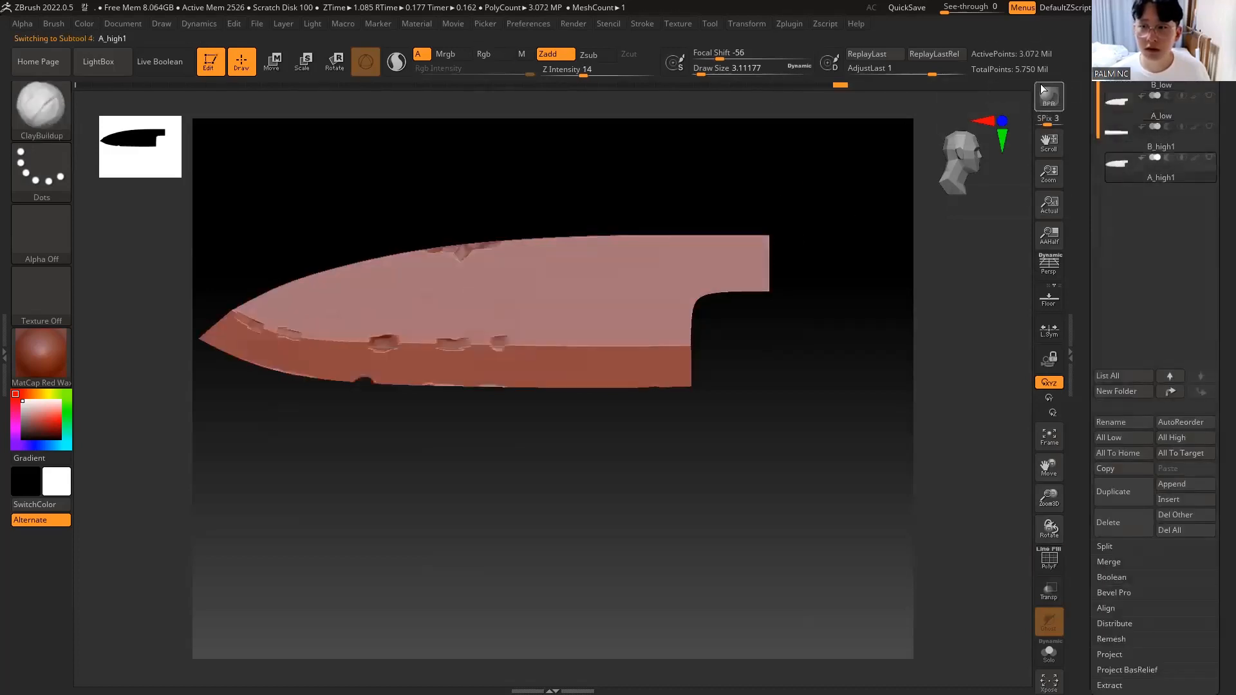
pyautogui.click(1123, 106)
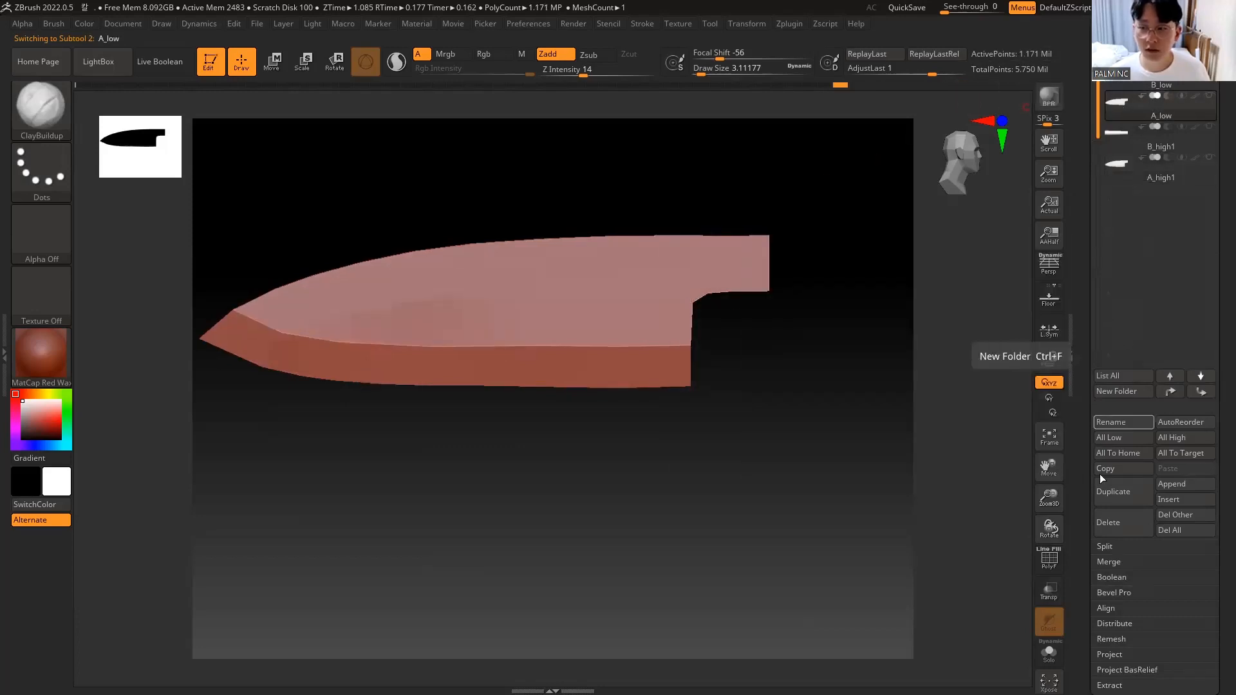
# Step: Examine the A_low blade's PolyFrame wireframe at its lowest subdivision level and at SDiv 2
pyautogui.moveTo(1083, 486); pyautogui.dragTo(1134, 401)
pyautogui.click(1110, 529)
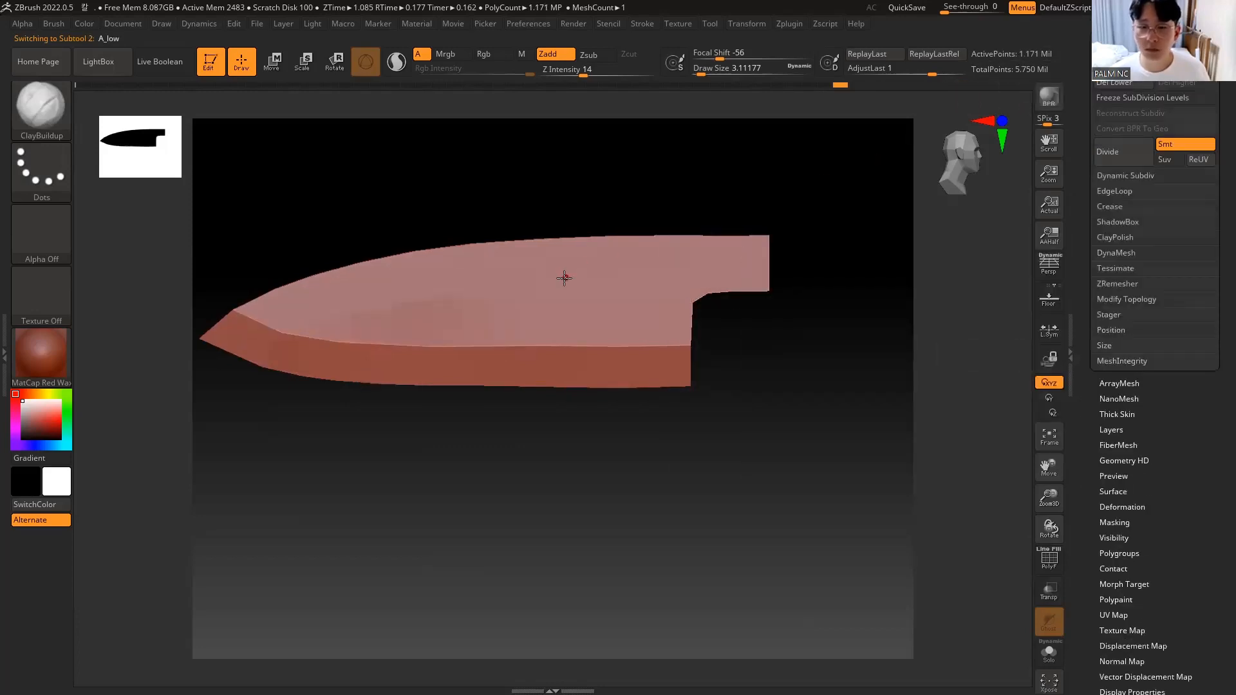
pyautogui.moveTo(739, 423); pyautogui.dragTo(767, 442)
pyautogui.hotkey('shift', 'f')
pyautogui.hotkey('shift', 'f')
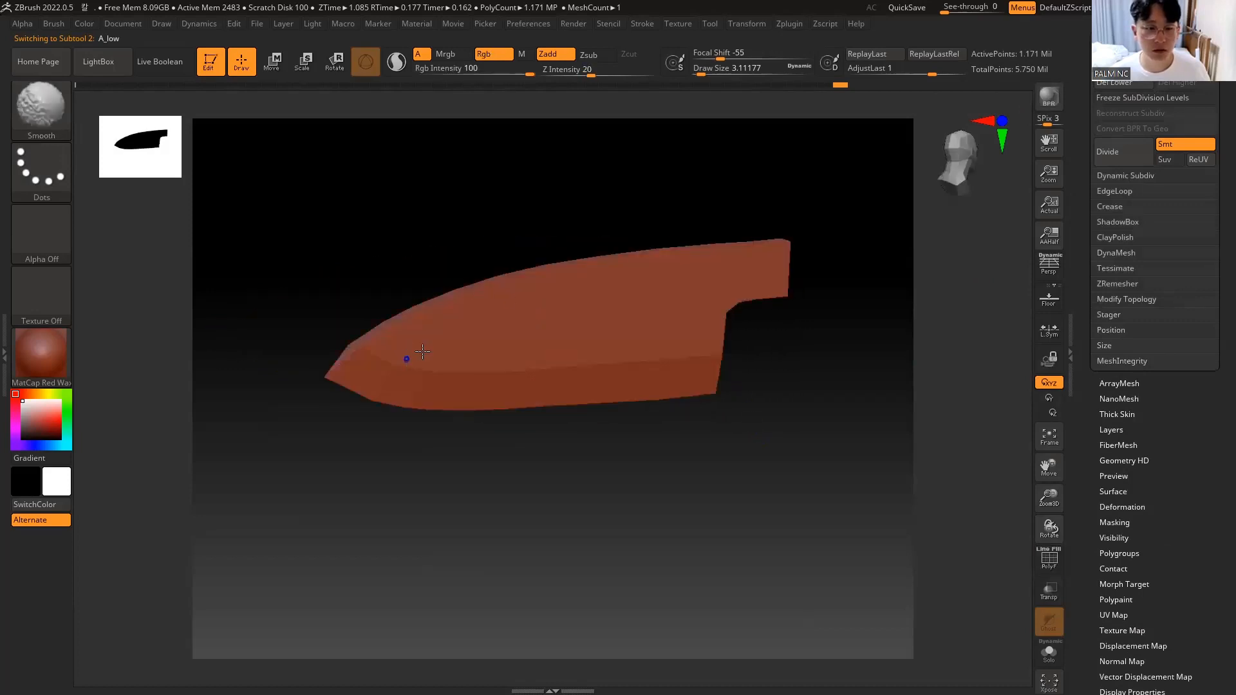
pyautogui.moveTo(796, 306); pyautogui.dragTo(689, 222)
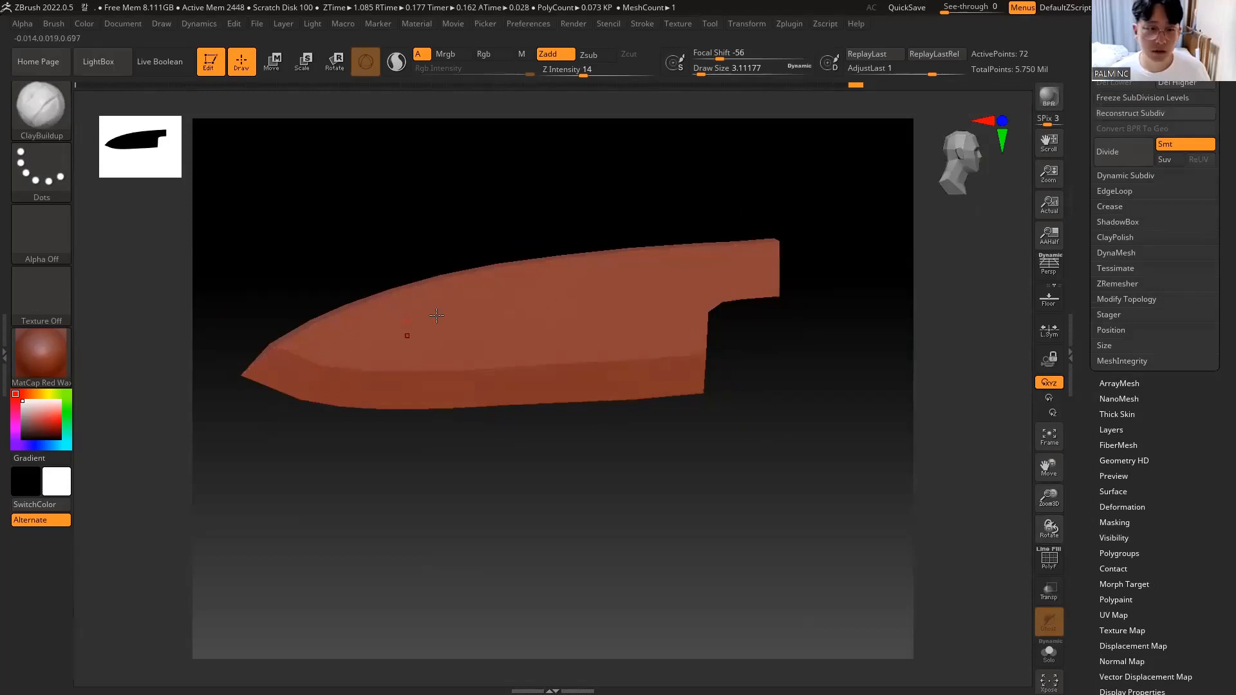
pyautogui.hotkey('shift', 'f')
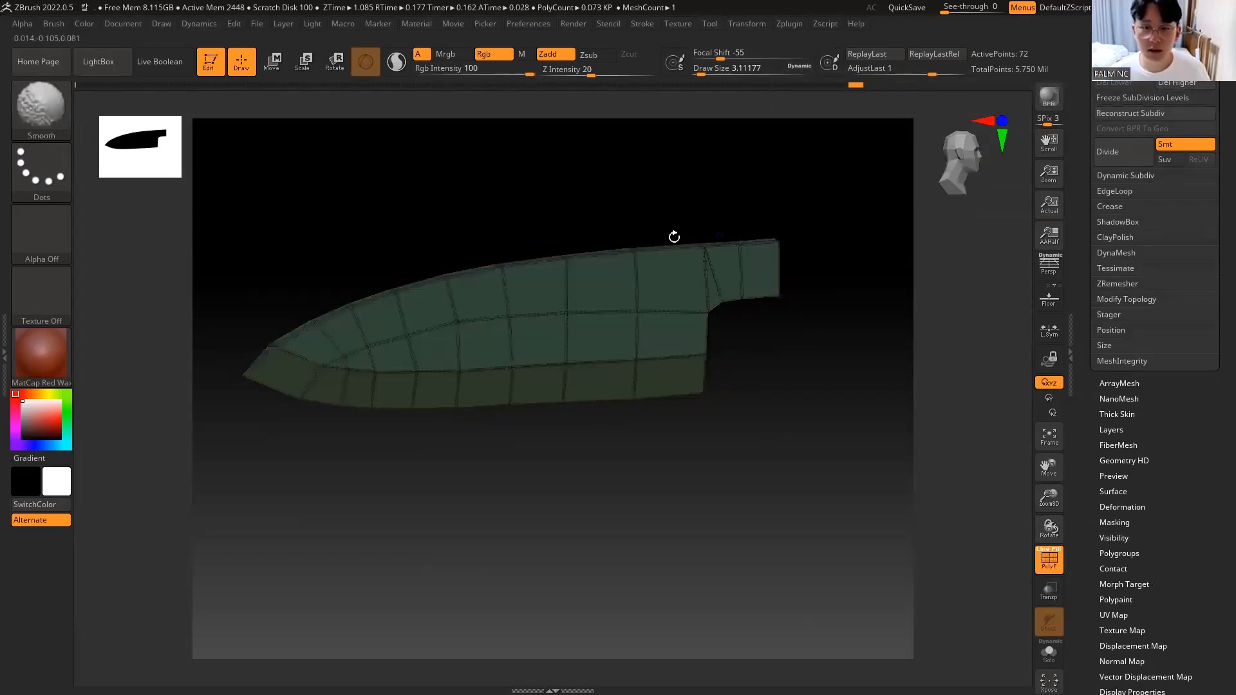
pyautogui.hotkey('shift', 'f')
pyautogui.hotkey('shift', 'f')
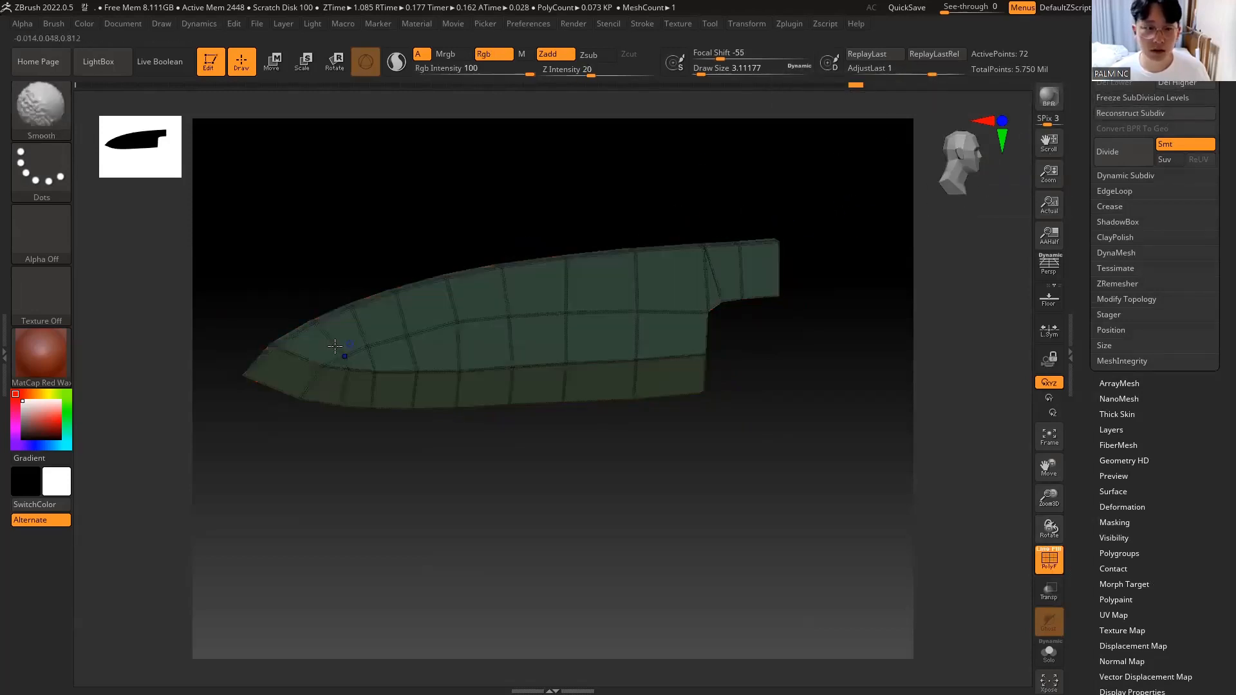
pyautogui.hotkey('shift', 'f')
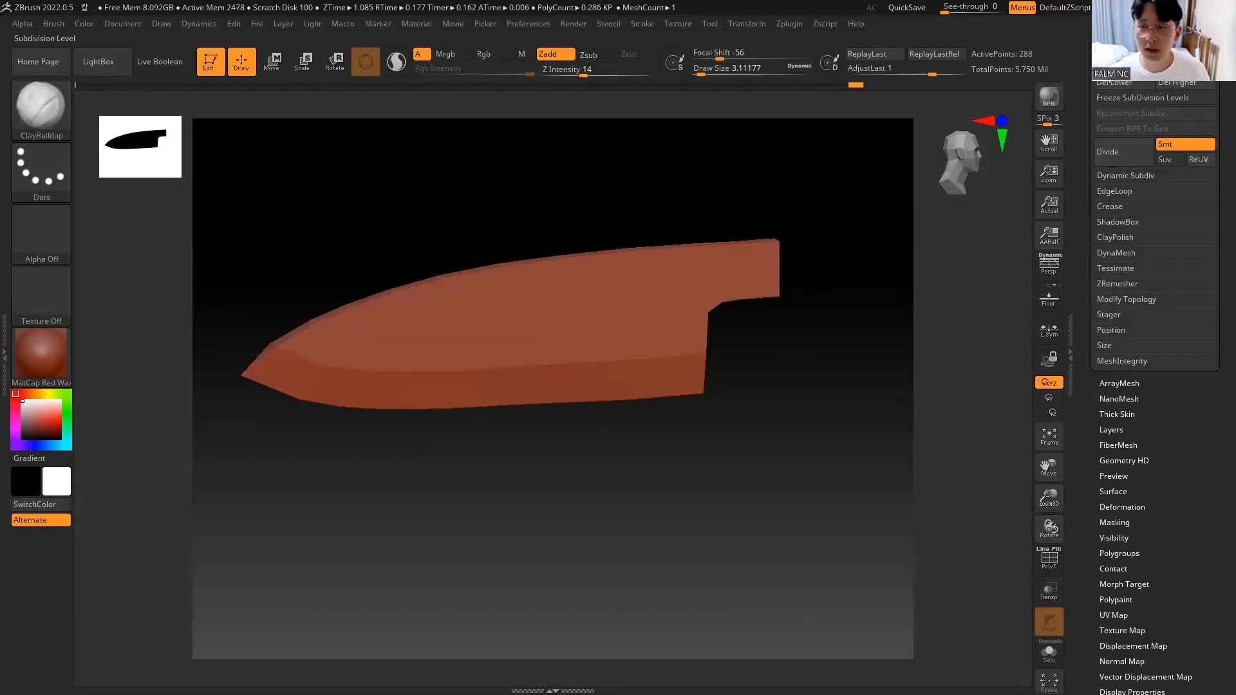
pyautogui.scroll(1, 1135, 150)
pyautogui.hotkey('shift', 'f')
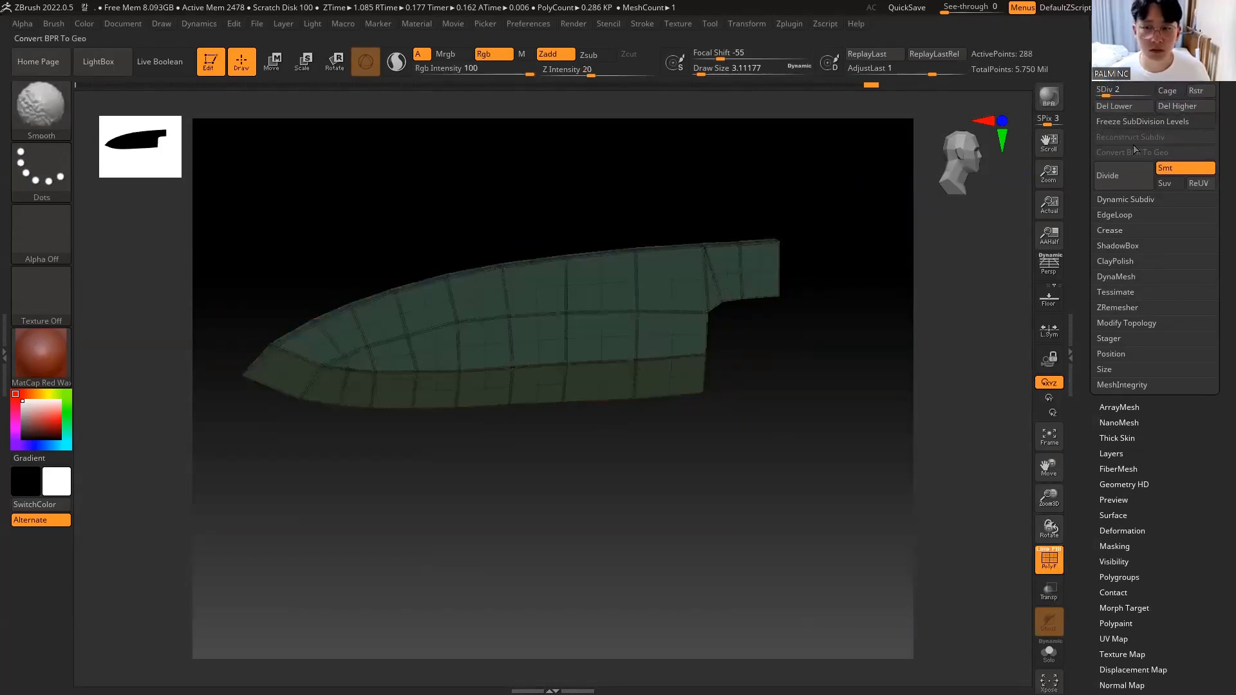
# Step: Hide the PolyFrame wireframe, open the SubTool projection settings, and make A_high1 visible together with A_low
pyautogui.hotkey('shift', 'f')
pyautogui.moveTo(1078, 176); pyautogui.dragTo(1075, 205)
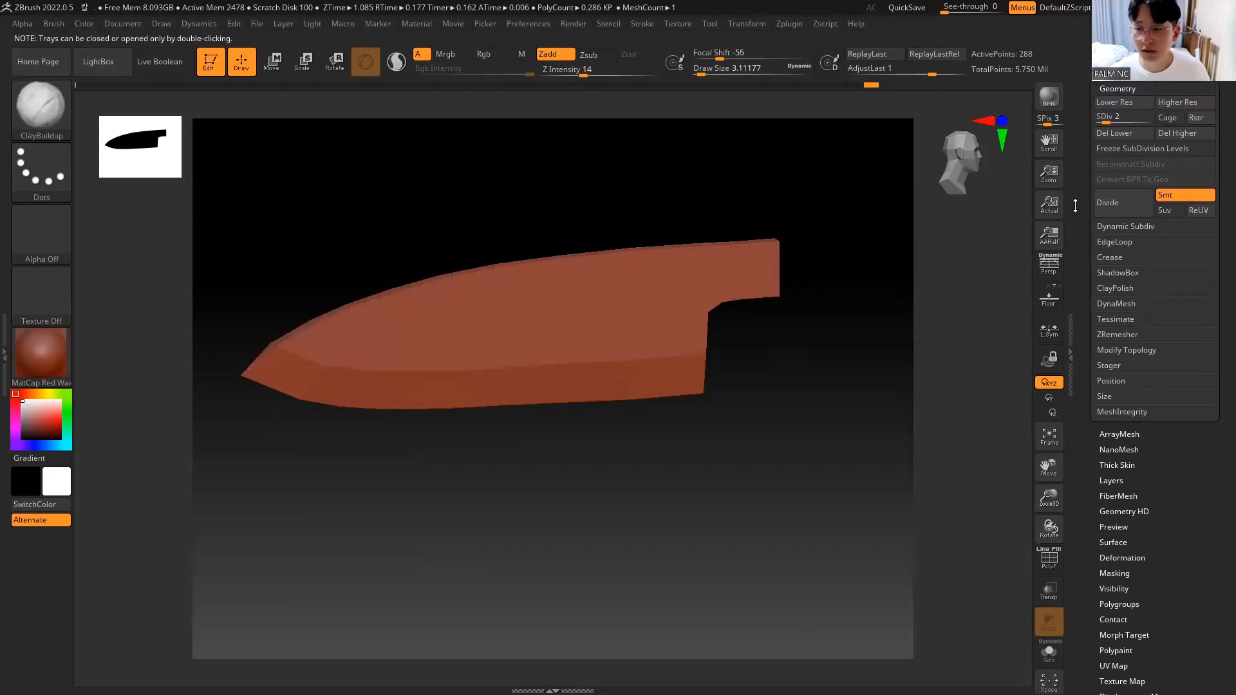
pyautogui.scroll(5, 1119, 179)
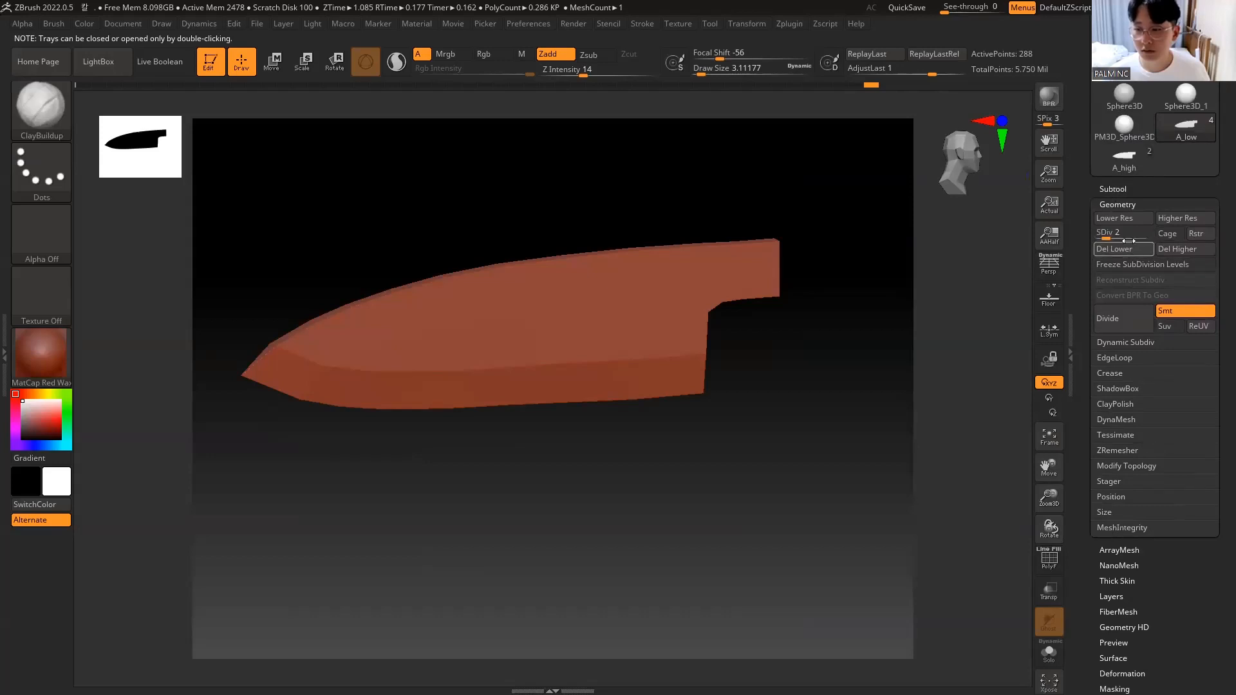
pyautogui.click(1115, 188)
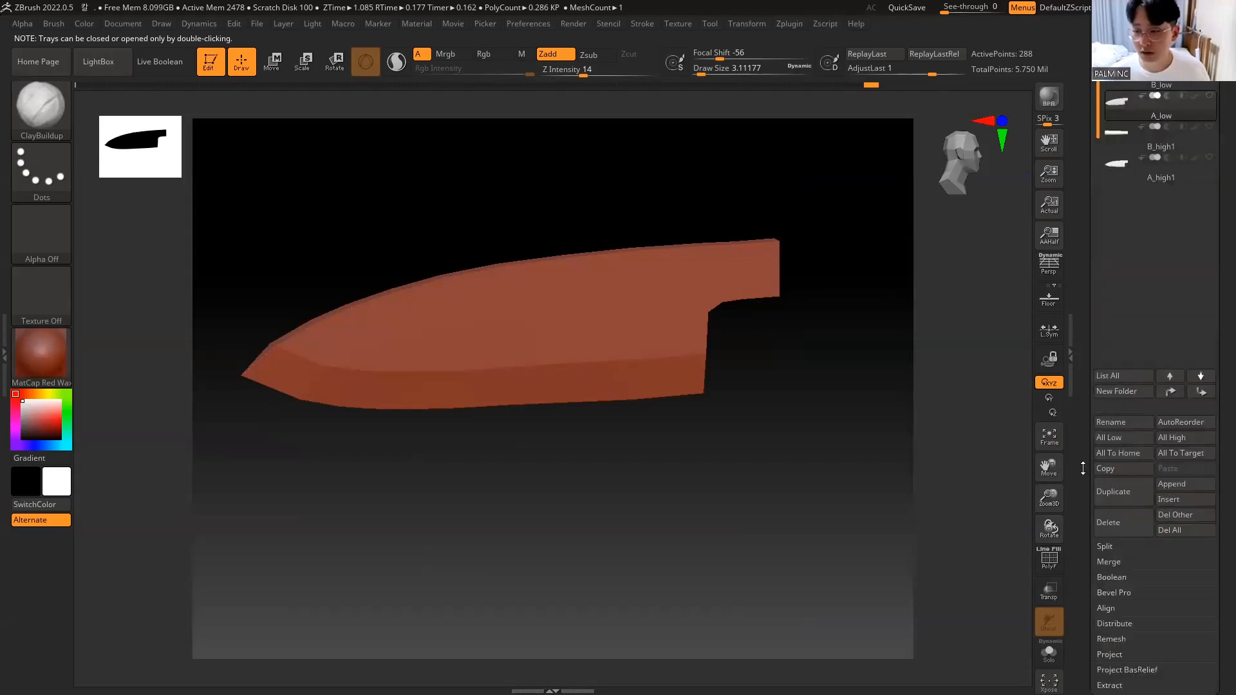
pyautogui.scroll(-4, 1083, 469)
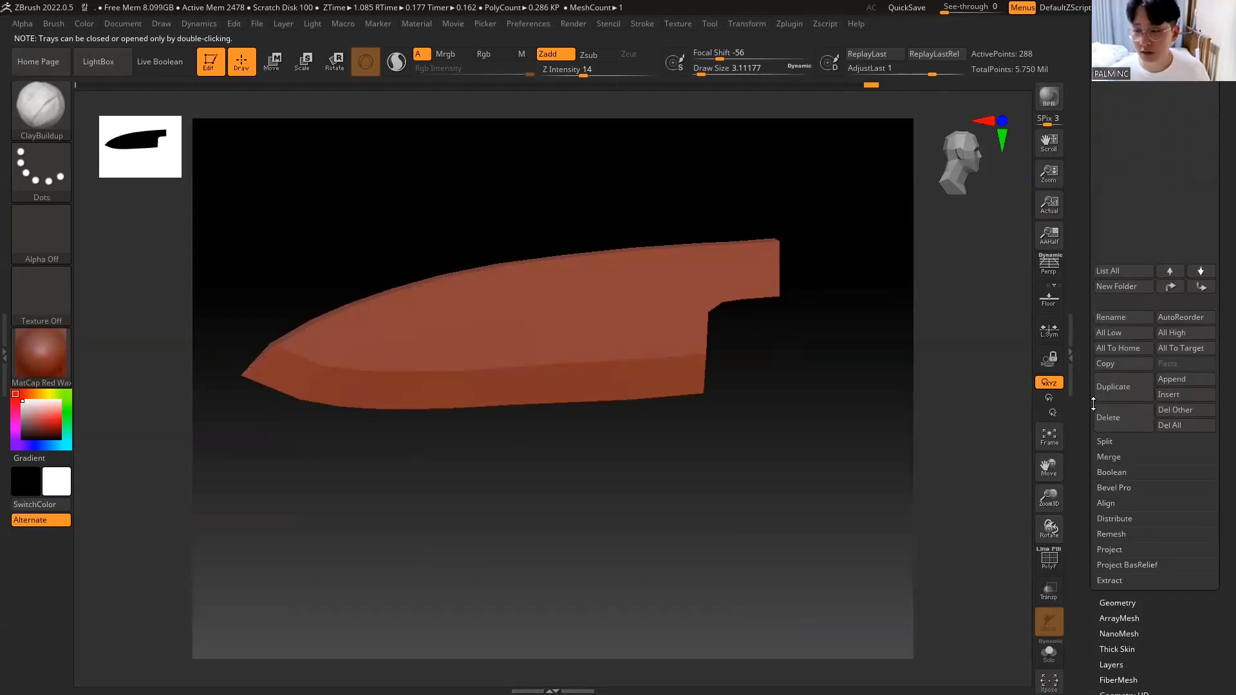
pyautogui.click(1103, 546)
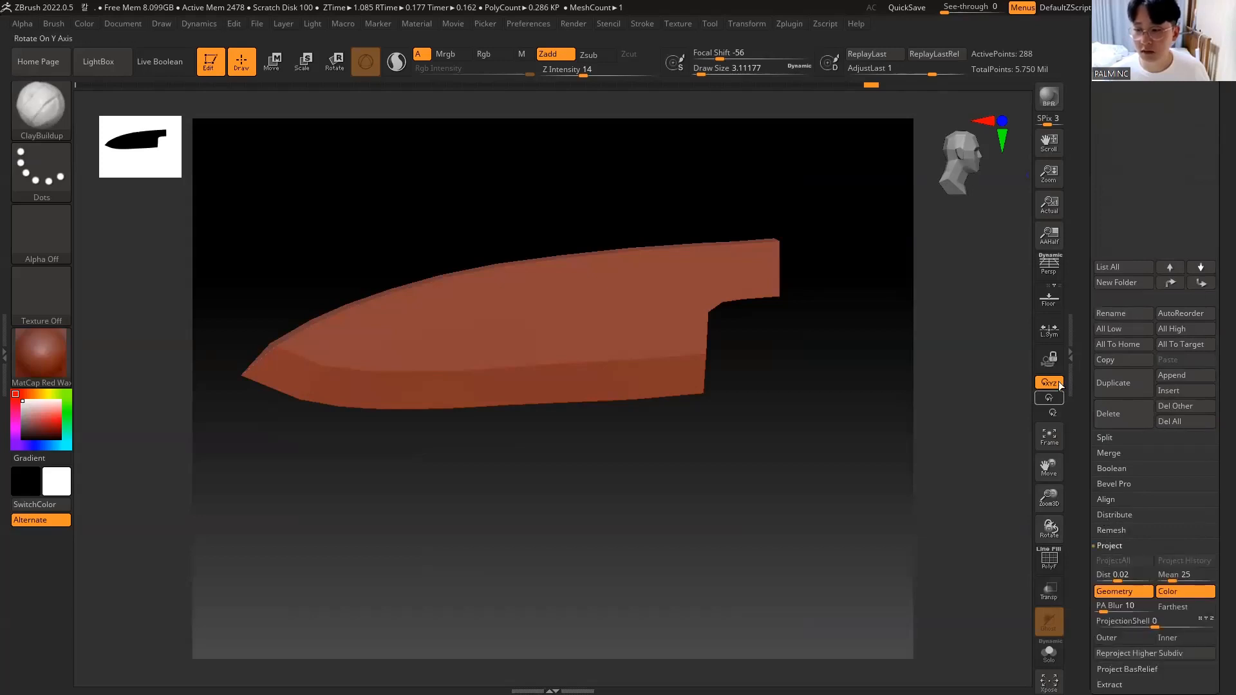
pyautogui.scroll(4, 1218, 157)
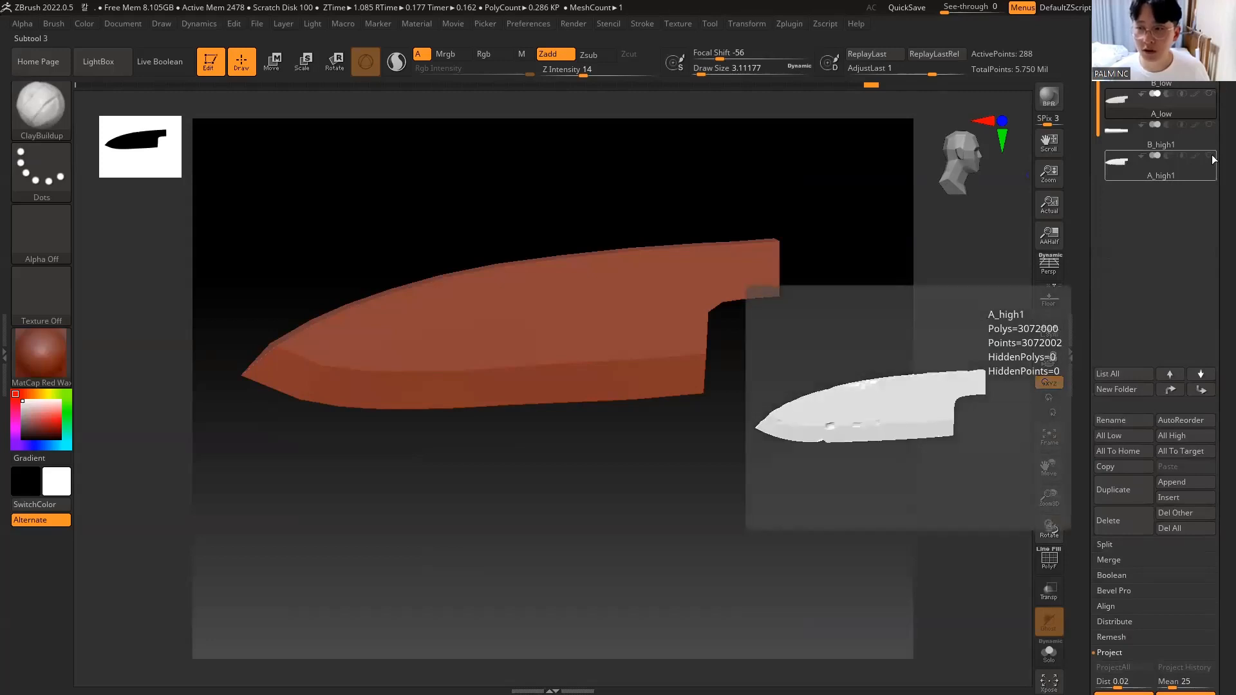
pyautogui.click(1211, 156)
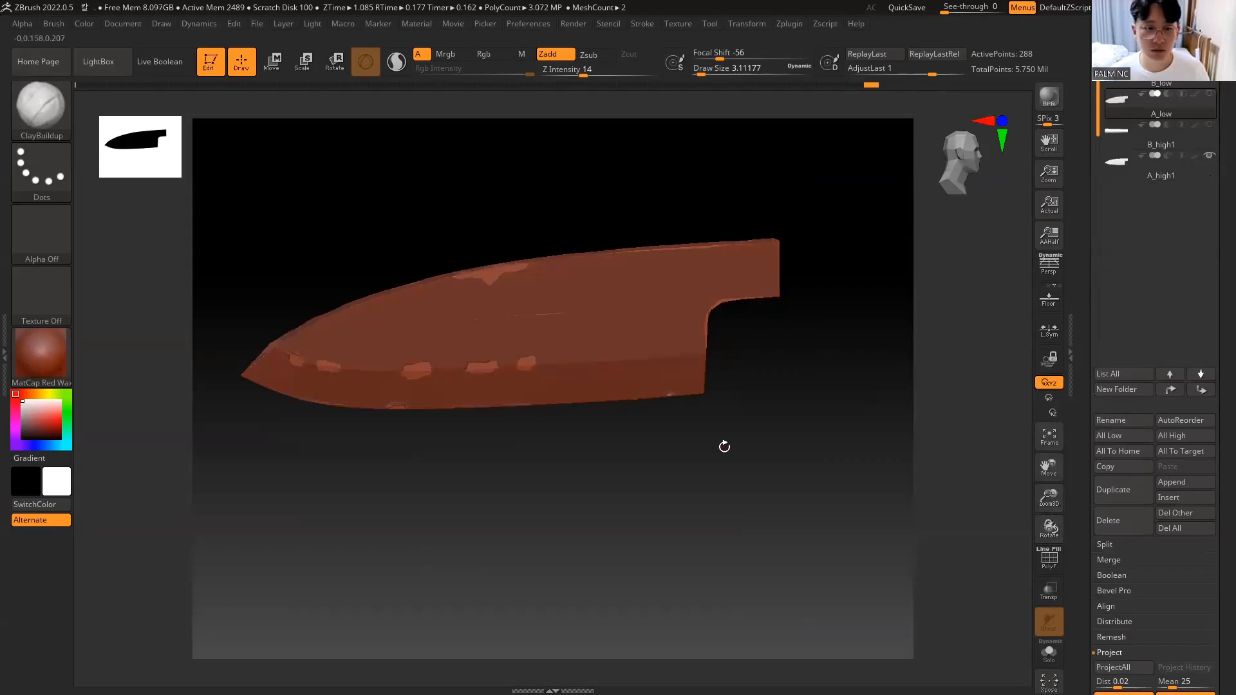
# Step: Compare the overlapping A_low and A_high1 blades with the PolyFrame wireframe on and off
pyautogui.hotkey('shift', 'f')
pyautogui.hotkey('shift', 'f')
pyautogui.hotkey('shift', 'f')
pyautogui.hotkey('shift', 'f')
pyautogui.hotkey('shift', 'f')
pyautogui.hotkey('shift', 'f')
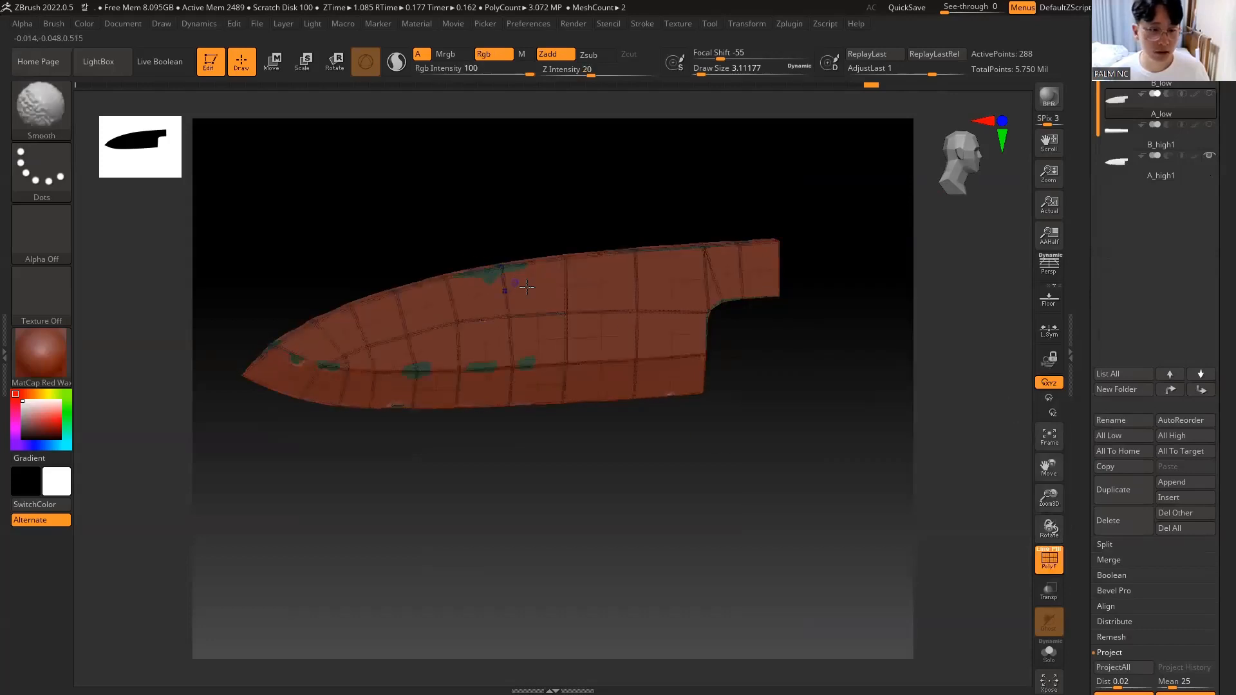
pyautogui.scroll(-3, 1091, 333)
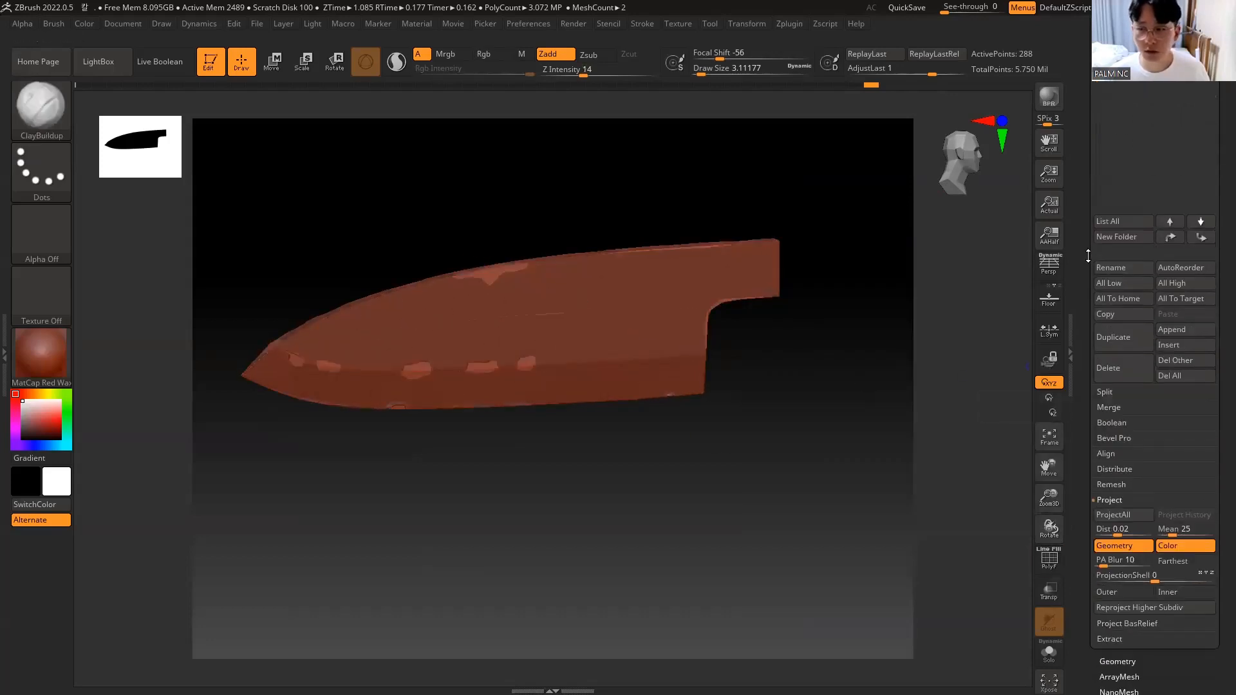
pyautogui.hotkey('shift', 'f')
pyautogui.hotkey('shift', 'f')
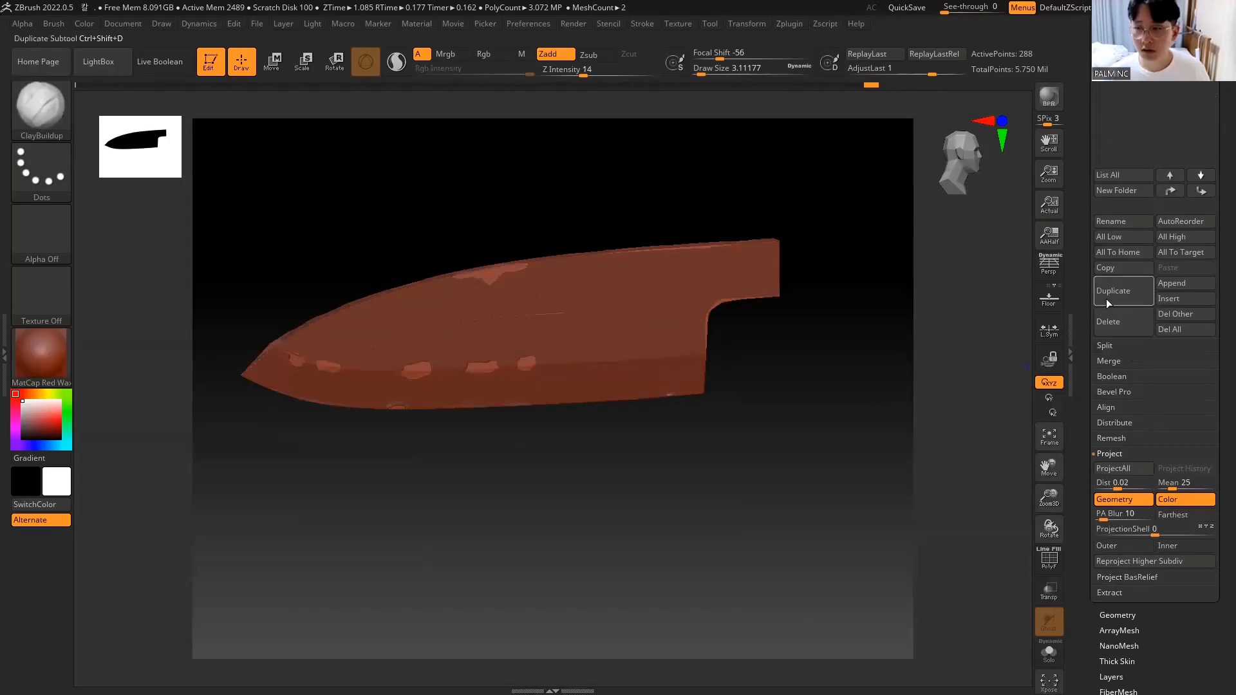
# Step: Set the projection distance to 1 and project all A_high1 detail onto A_low at subdivision level 2
pyautogui.scroll(5, 1091, 220)
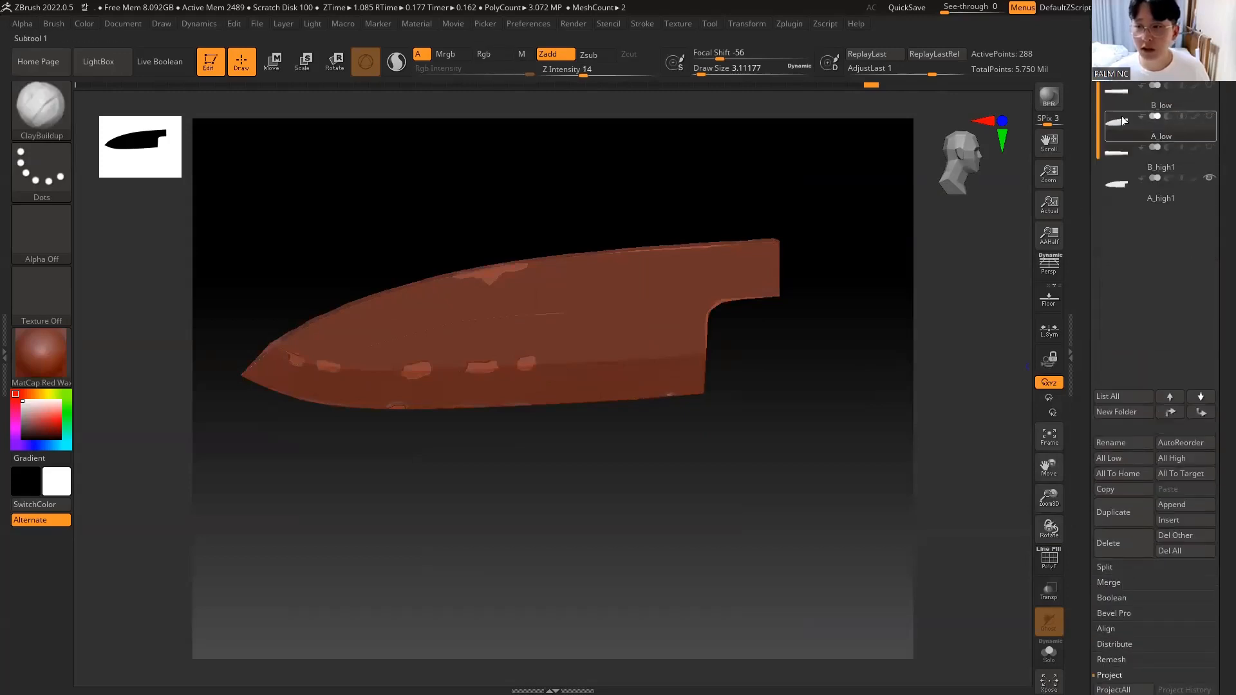
pyautogui.scroll(-5, 1071, 195)
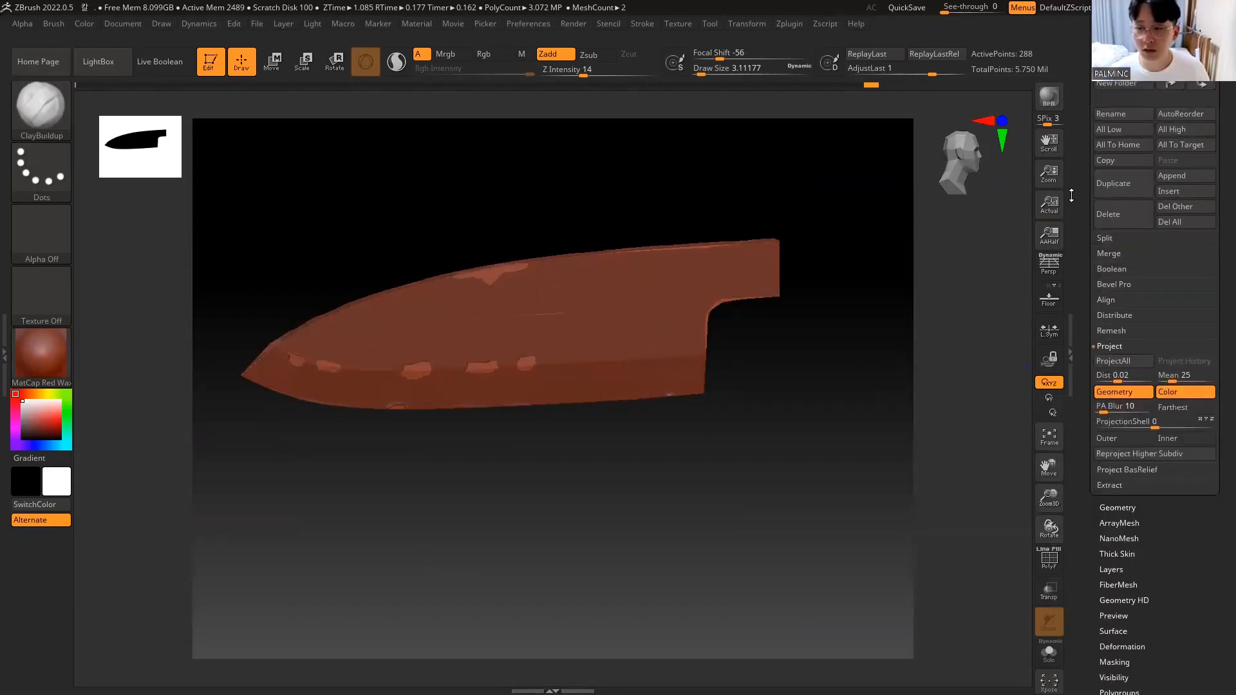
pyautogui.scroll(-1, 1072, 195)
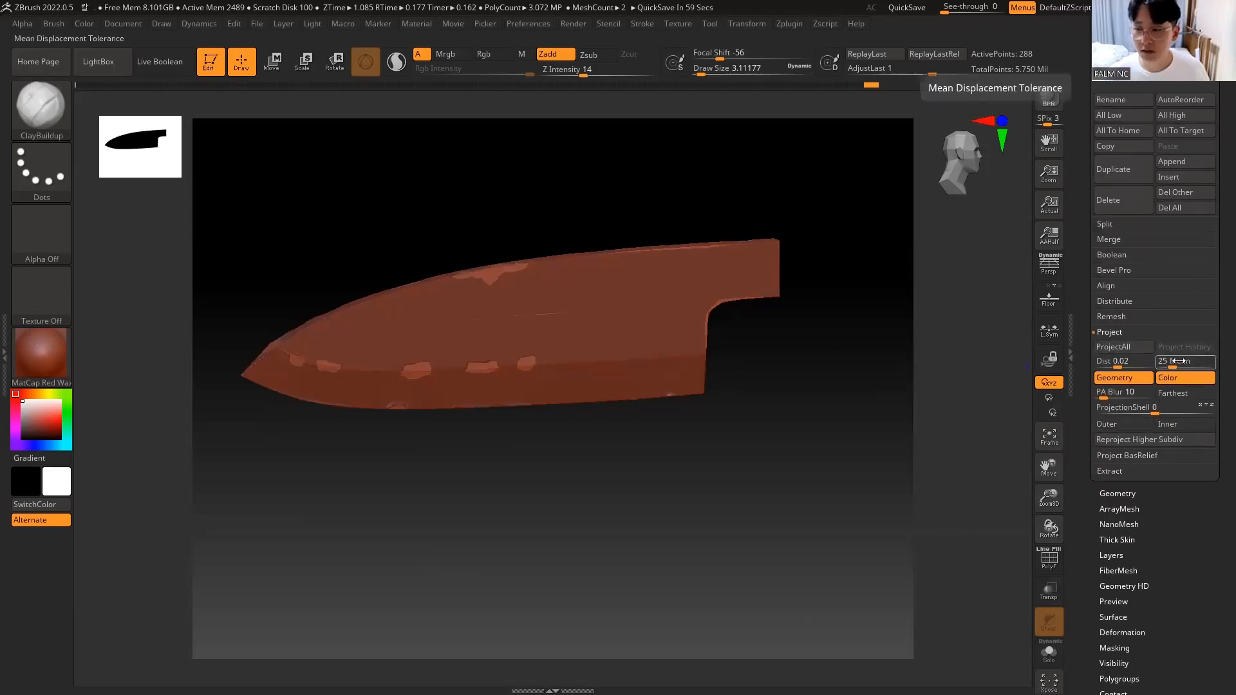
pyautogui.moveTo(1117, 363); pyautogui.dragTo(1209, 367)
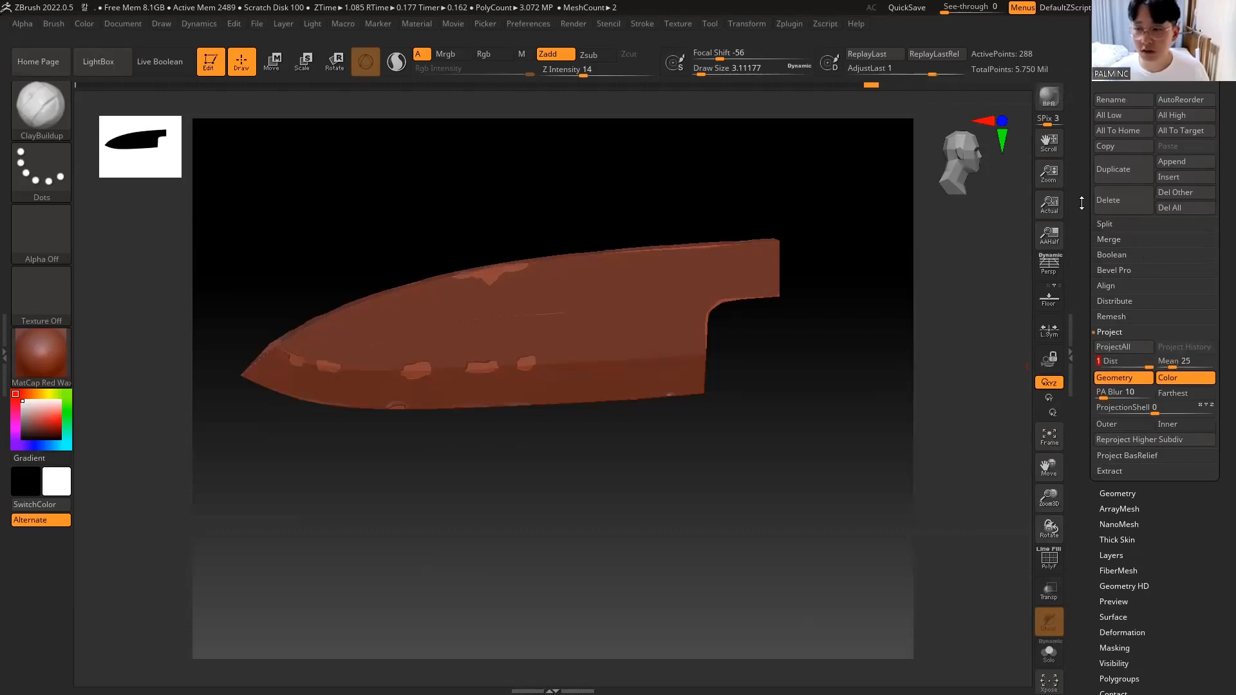
pyautogui.moveTo(1082, 203); pyautogui.dragTo(1080, 287)
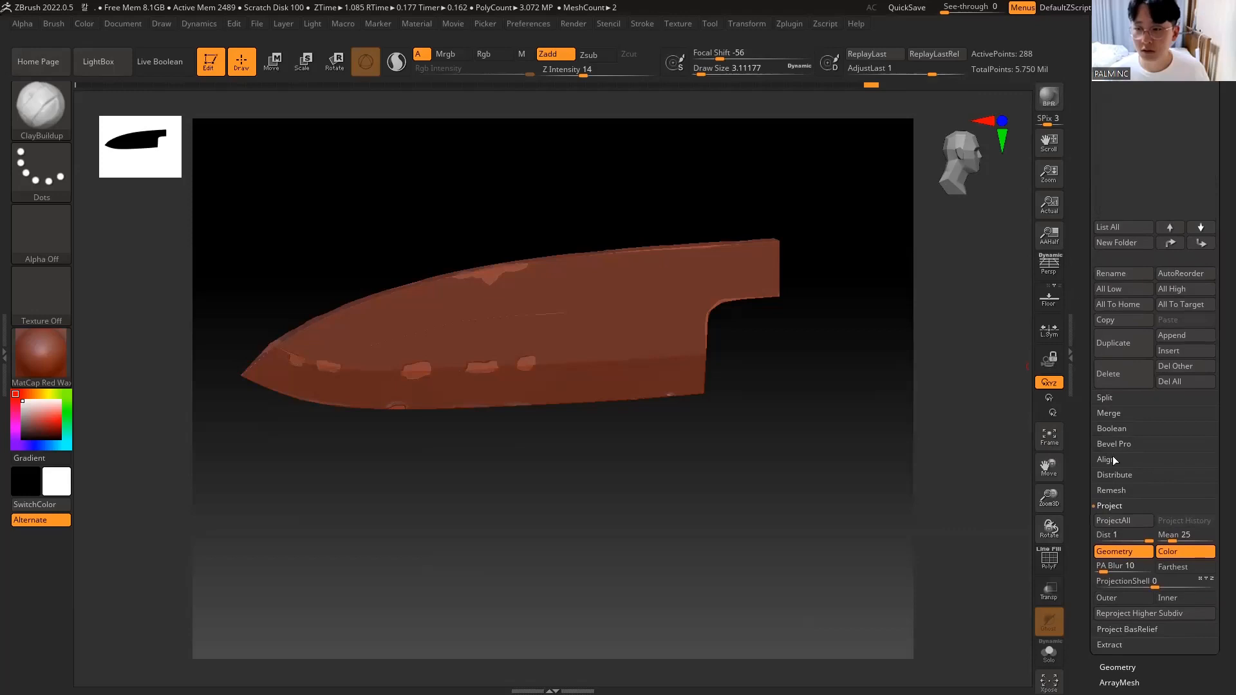
pyautogui.click(1115, 521)
# Step: Check the projection on A_low with the wireframe shown, and examine the blade from several angles with A_high1 hidden
pyautogui.hotkey('shift', 'f')
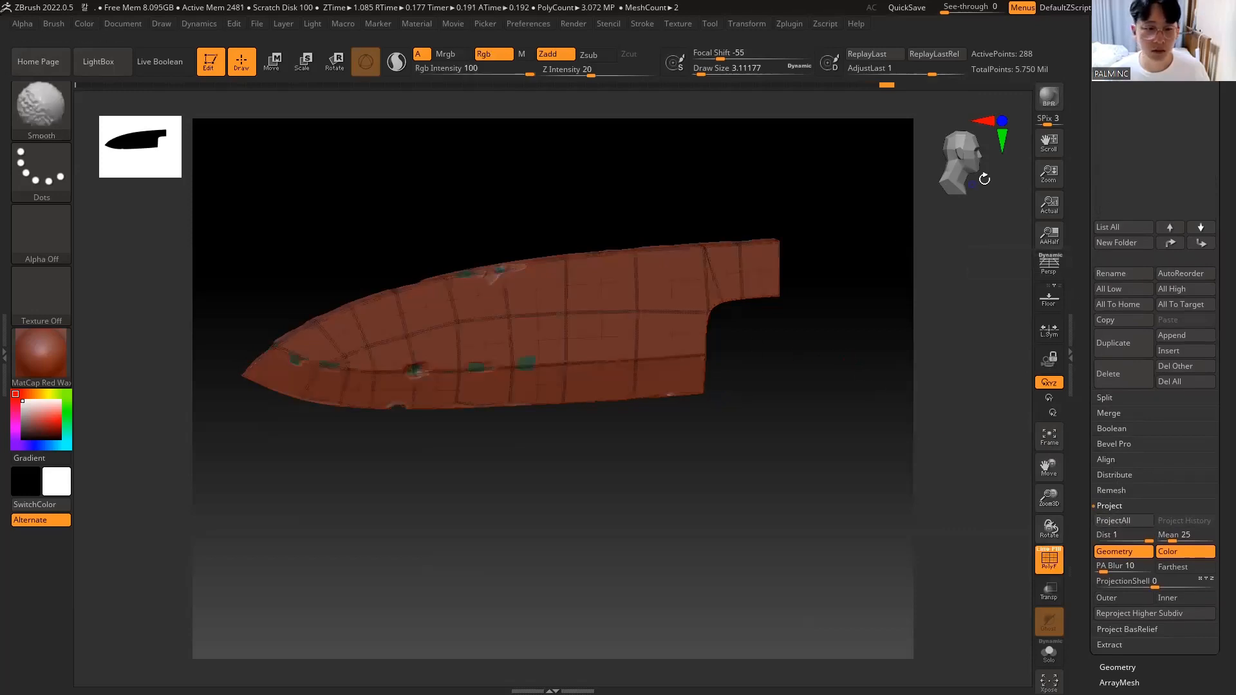
pyautogui.hotkey('shift', 'f')
pyautogui.moveTo(1082, 222); pyautogui.dragTo(1081, 392)
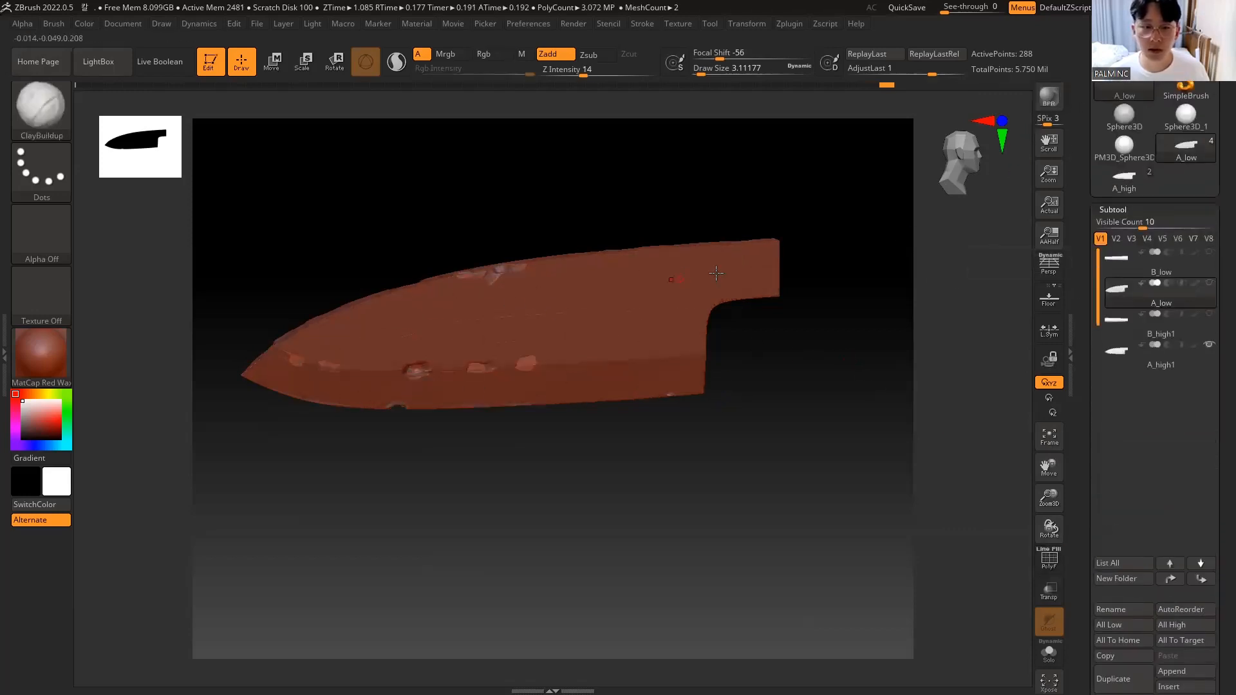
pyautogui.click(1209, 346)
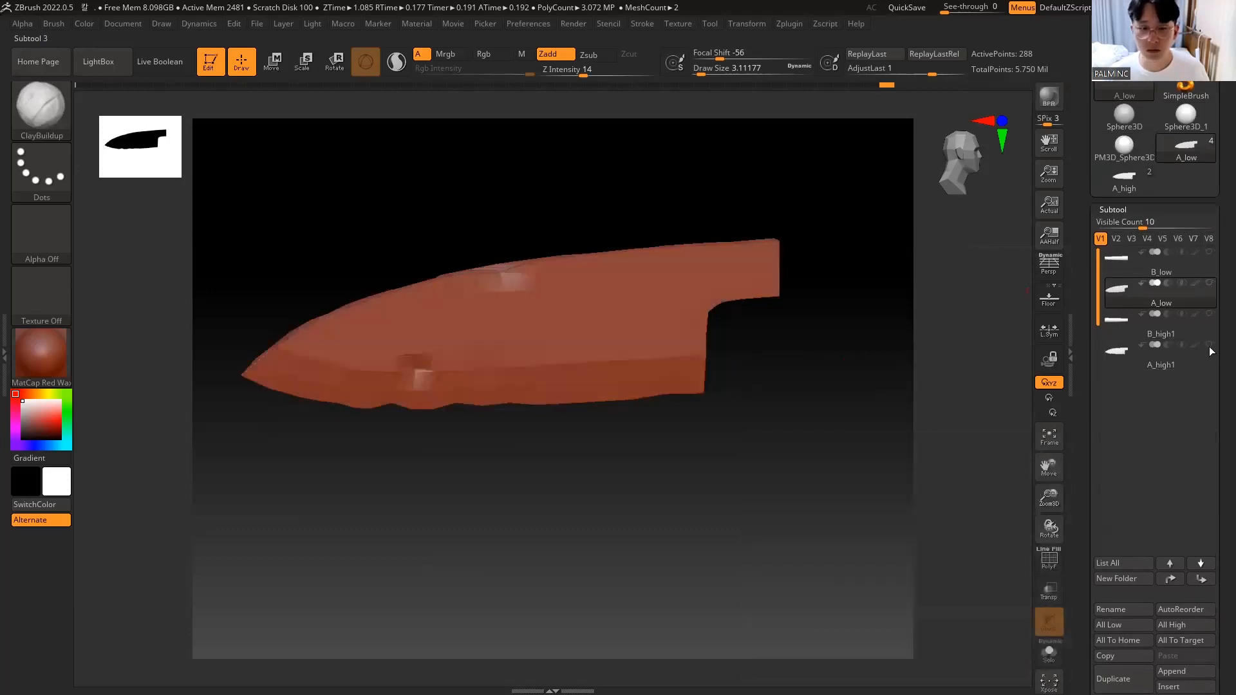
pyautogui.moveTo(708, 354); pyautogui.dragTo(686, 379)
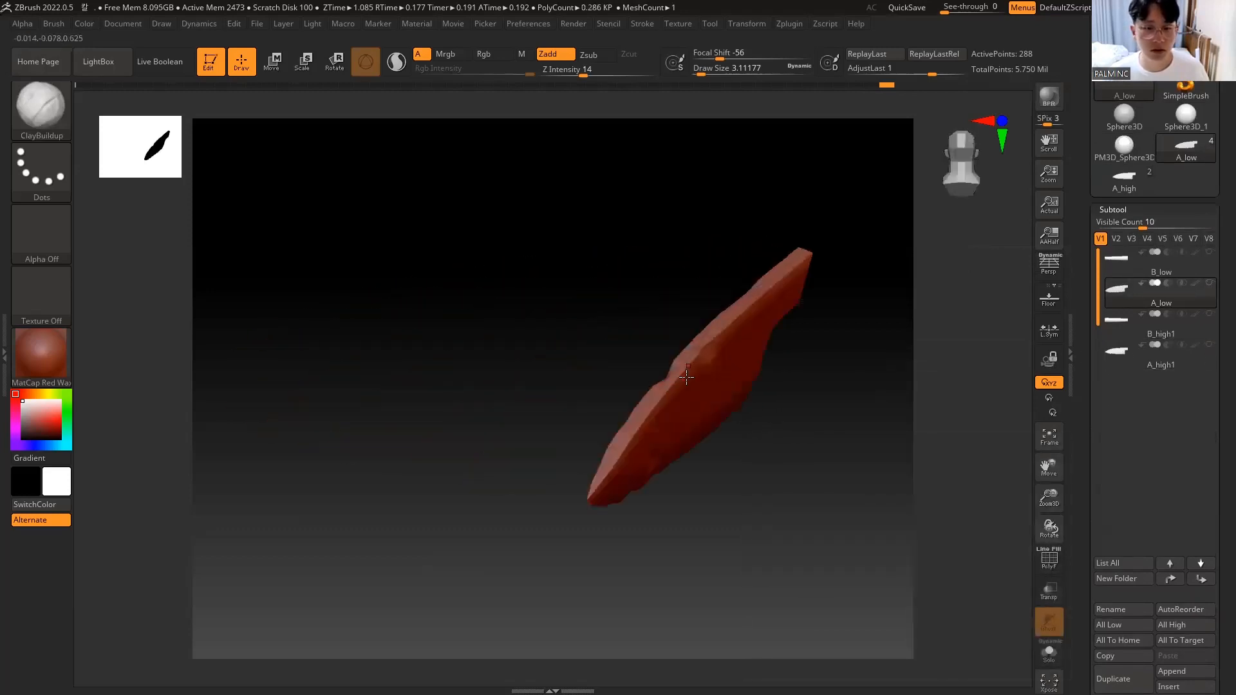
pyautogui.moveTo(911, 431); pyautogui.dragTo(822, 376)
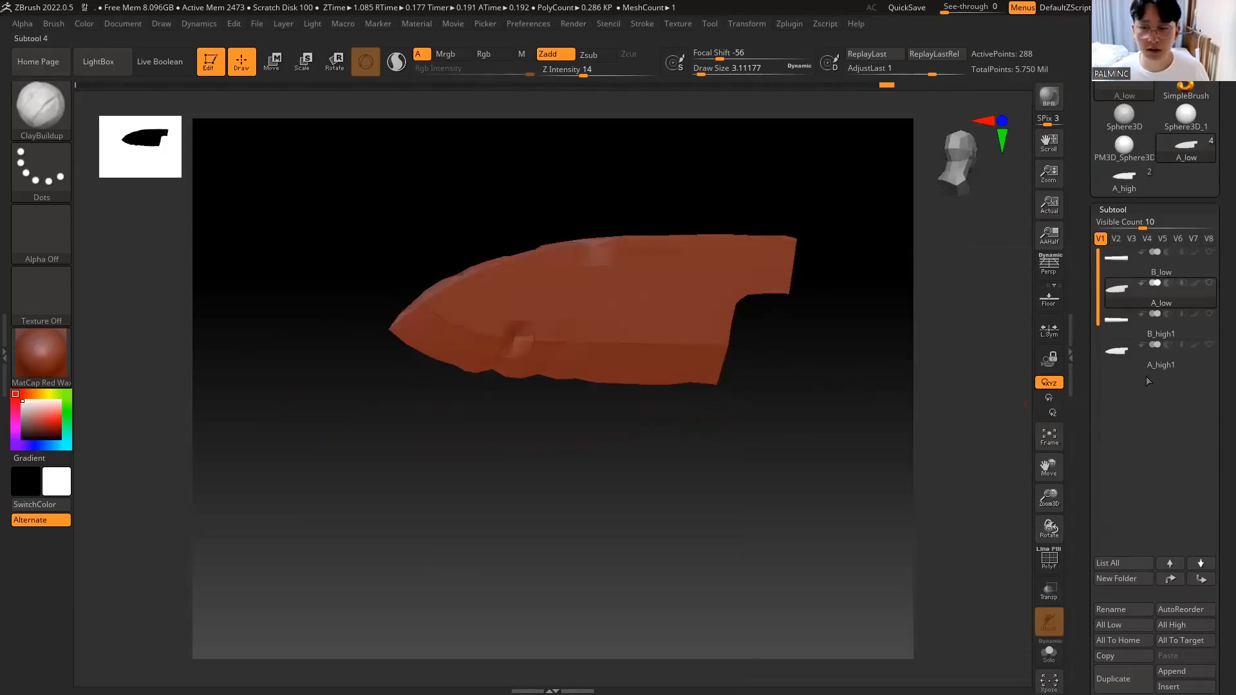
# Step: Make A_high1 visible again and raise A_low to subdivision level 5
pyautogui.click(1209, 346)
pyautogui.moveTo(1125, 291)
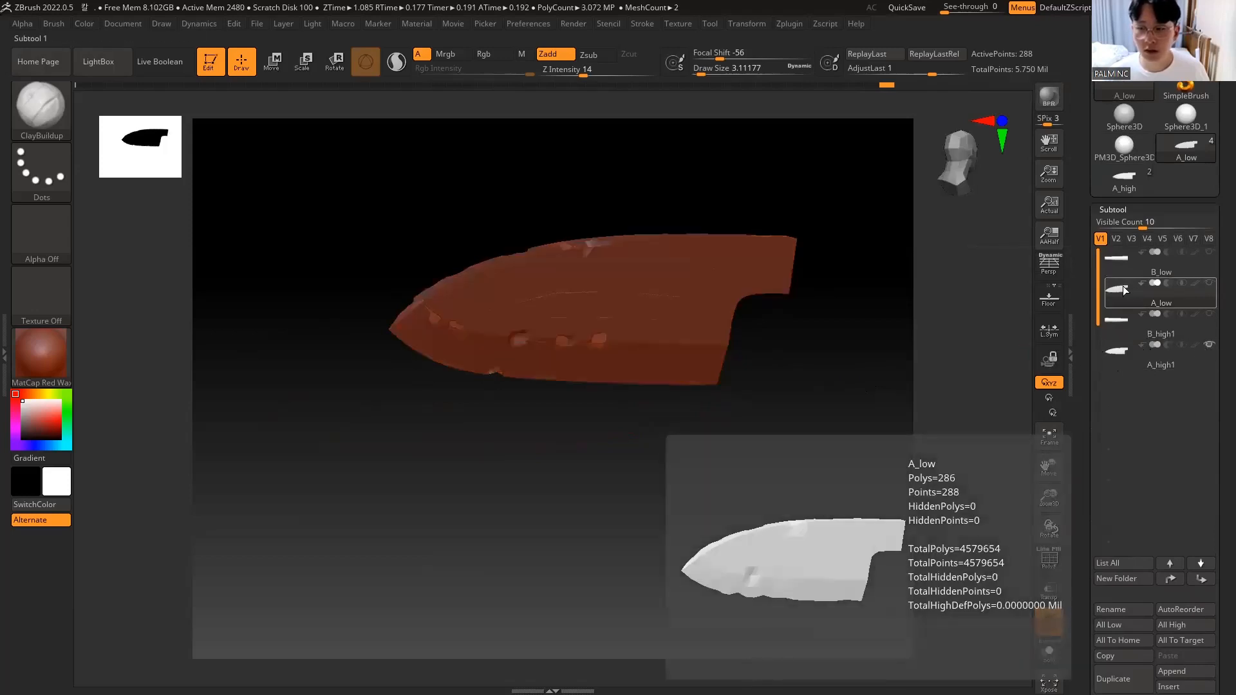
pyautogui.scroll(-3, 1112, 373)
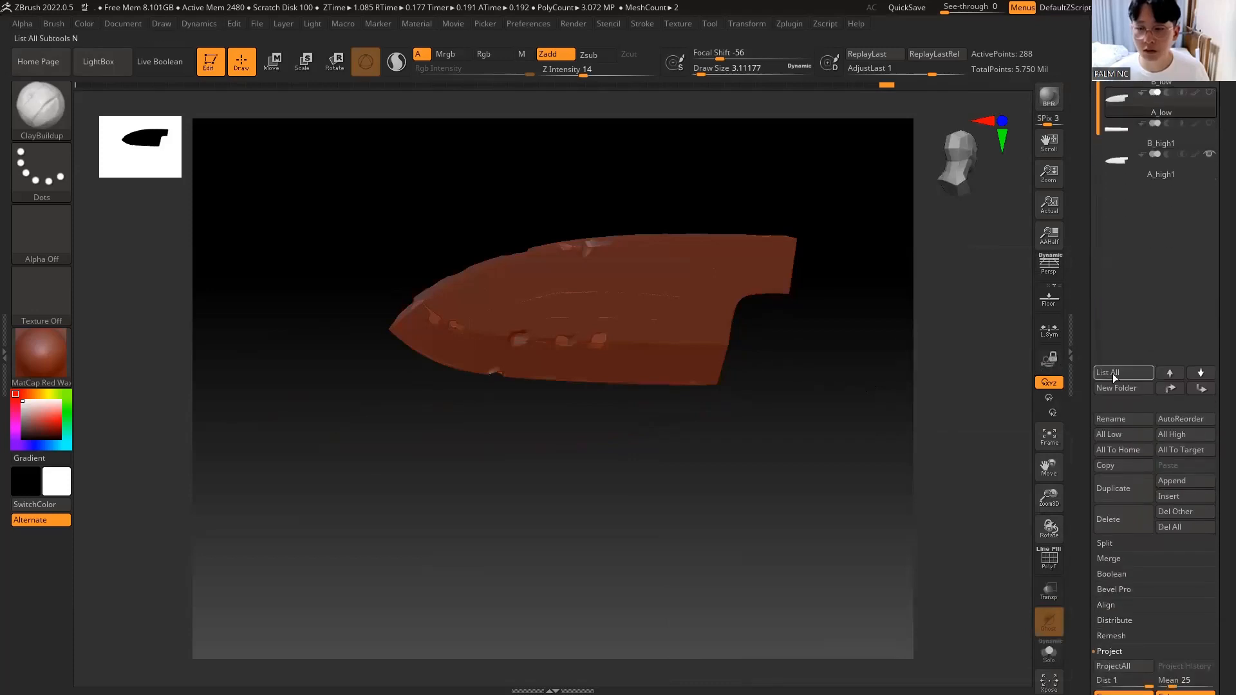
pyautogui.scroll(-6, 1104, 387)
pyautogui.click(1128, 387)
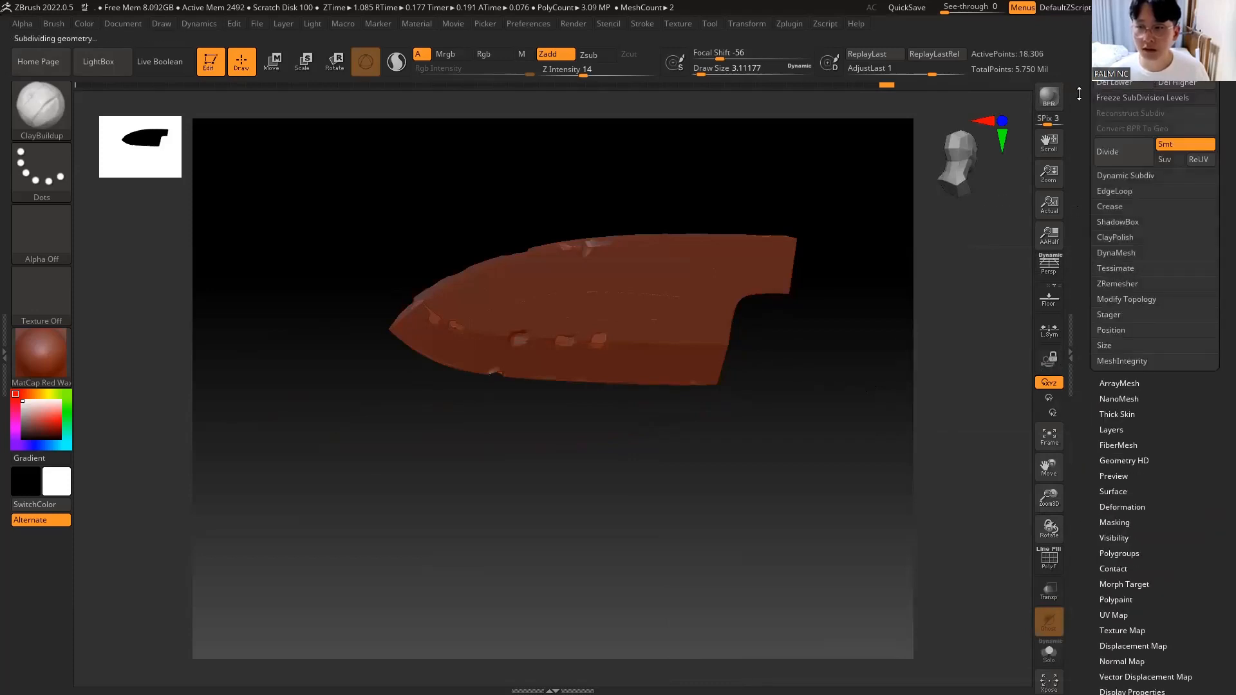
# Step: Project all A_high1 detail onto A_low at subdivision level 5 with distance 1, and hide A_high1
pyautogui.moveTo(1079, 122); pyautogui.dragTo(1076, 254)
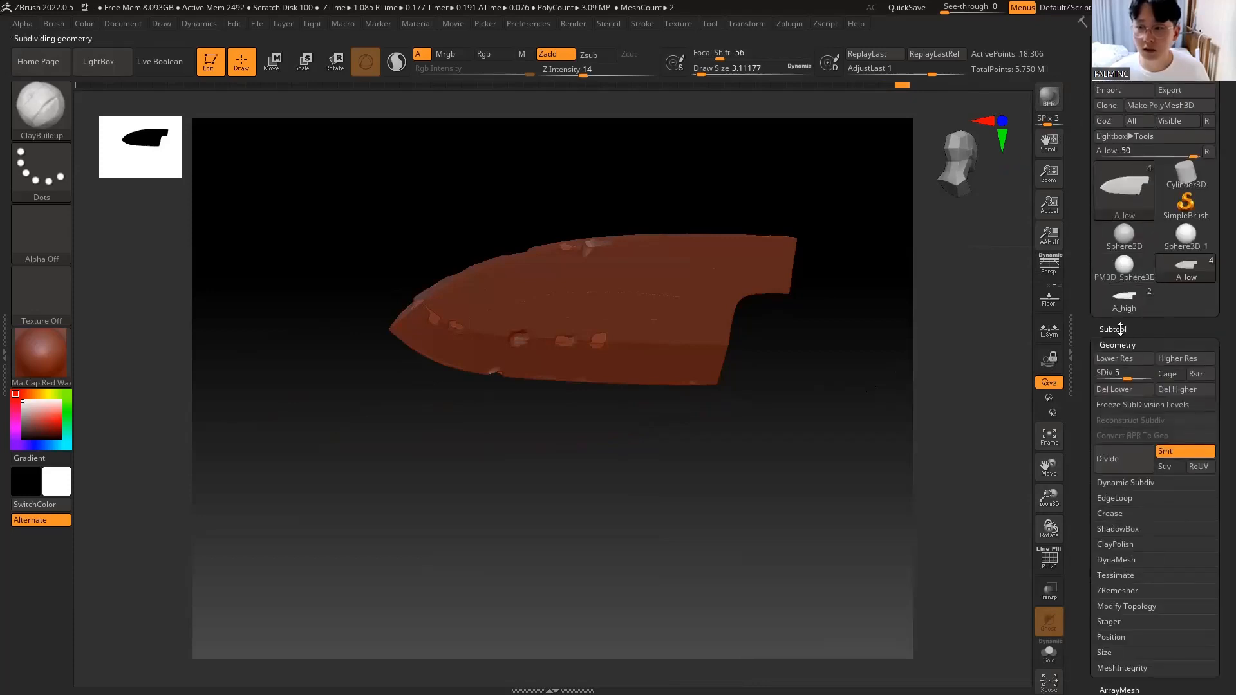
pyautogui.click(1120, 329)
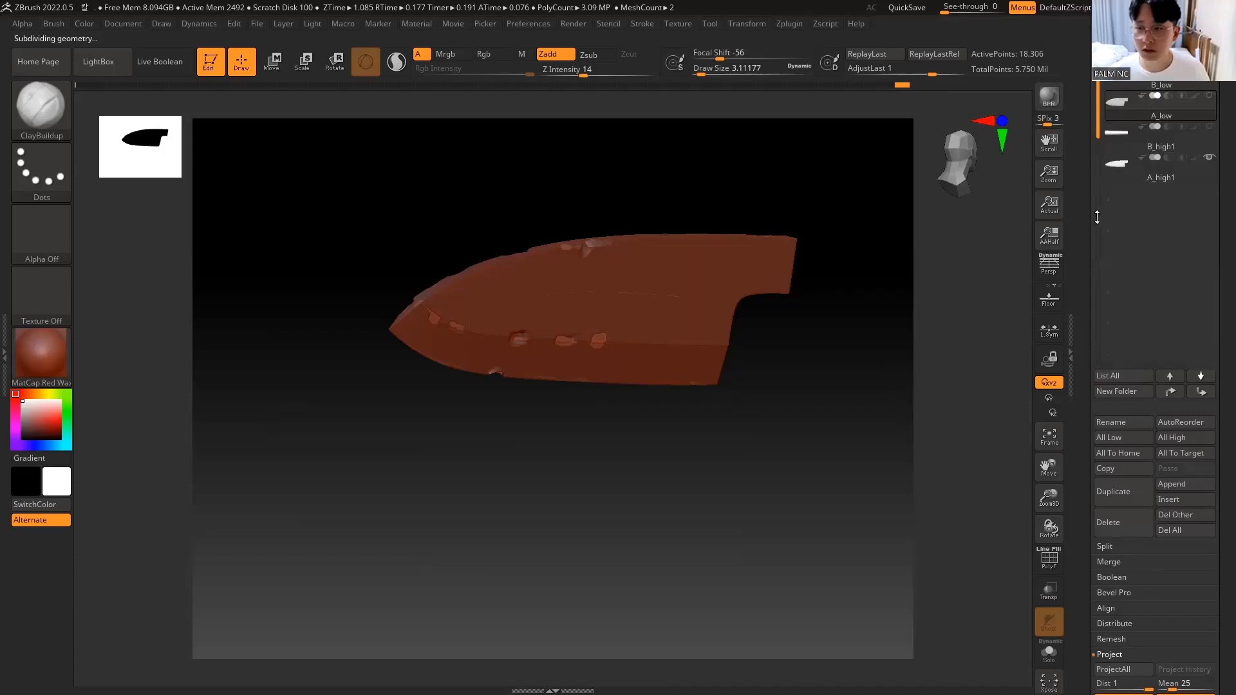
pyautogui.click(1109, 654)
pyautogui.click(1119, 599)
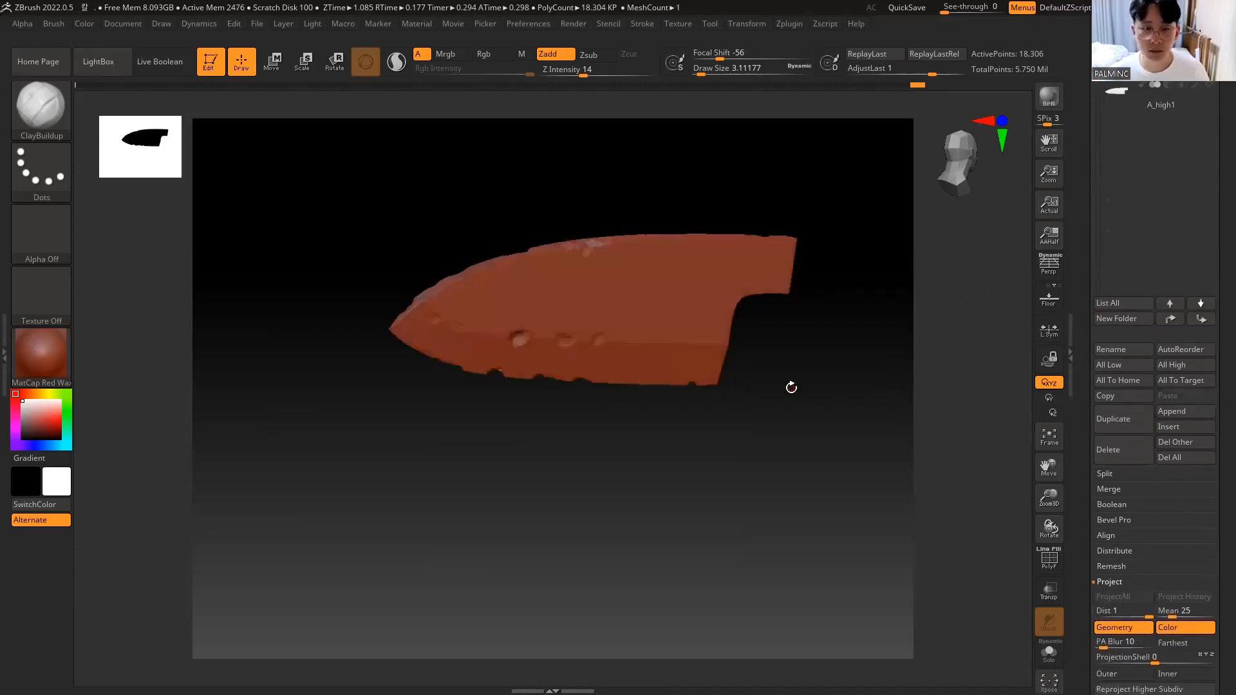
# Step: Examine the projected chips on A_low up close, compare them with A_high1, and reselect A_low
pyautogui.moveTo(791, 387)
pyautogui.mouseDown()
pyautogui.moveTo(814, 414)
pyautogui.moveTo(678, 356)
pyautogui.moveTo(706, 408)
pyautogui.moveTo(439, 380)
pyautogui.mouseUp()
pyautogui.hotkey('shift', 'f')
pyautogui.hotkey('shift', 'f')
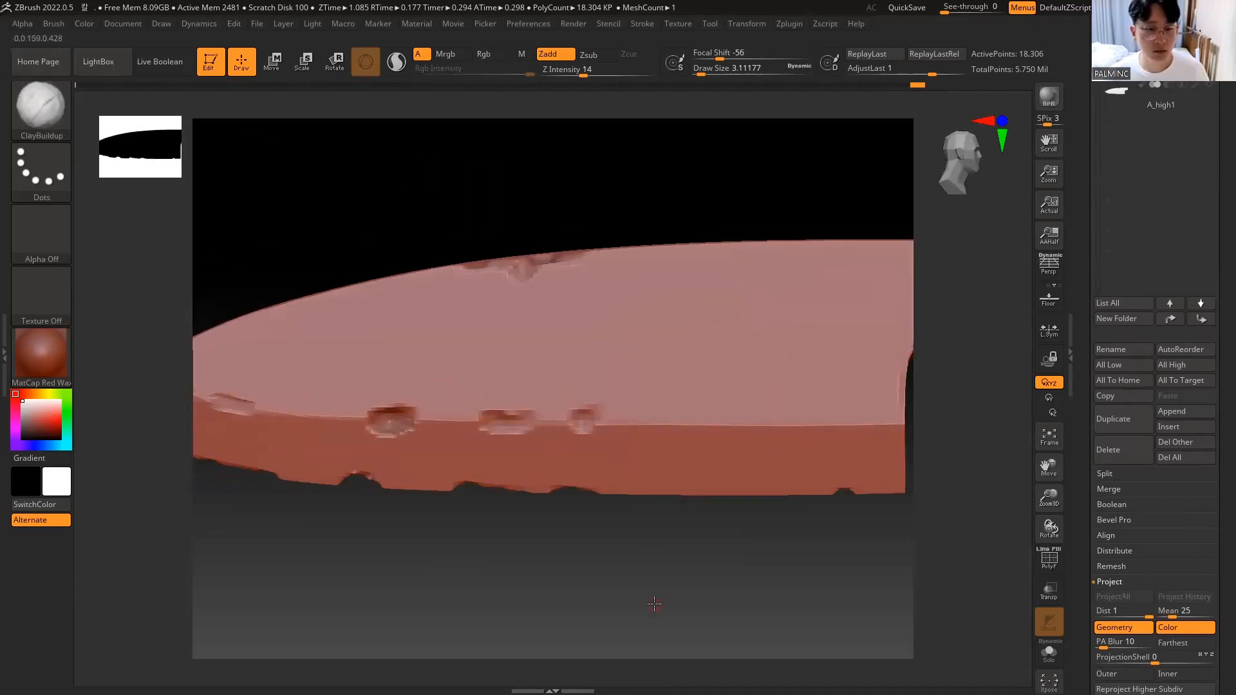
pyautogui.keyDown('alt'); pyautogui.moveTo(654, 604); pyautogui.dragTo(670, 528); pyautogui.keyUp('alt')
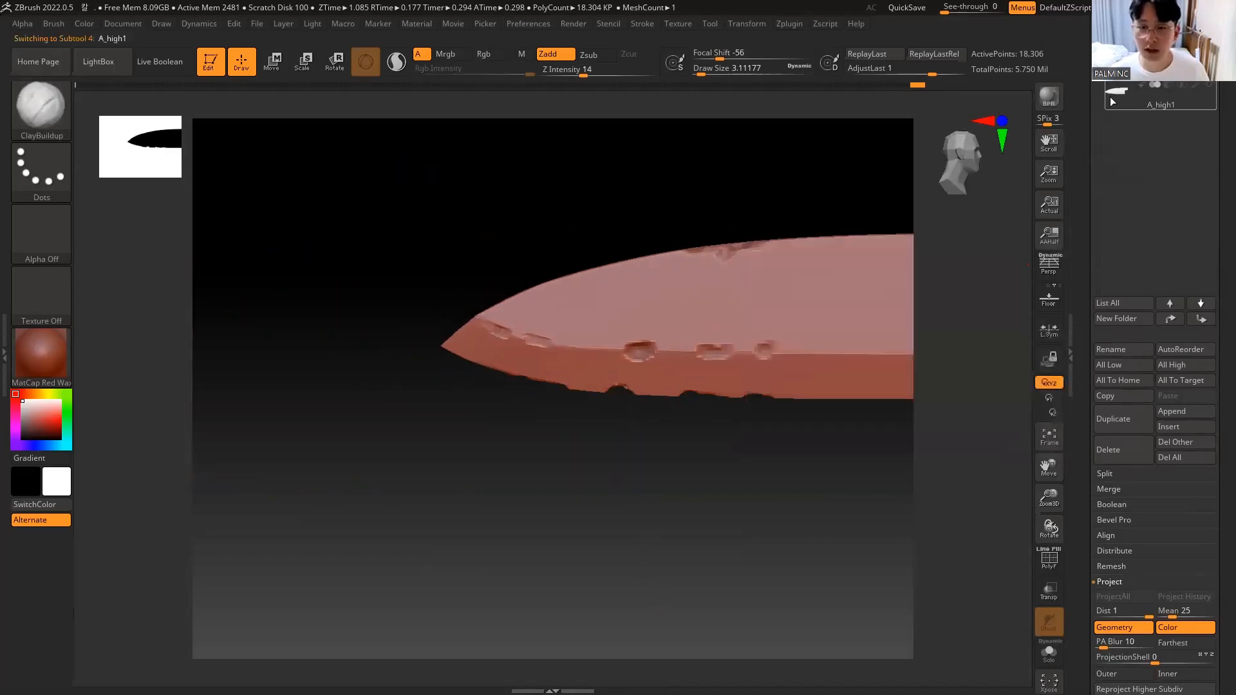
pyautogui.click(1112, 101)
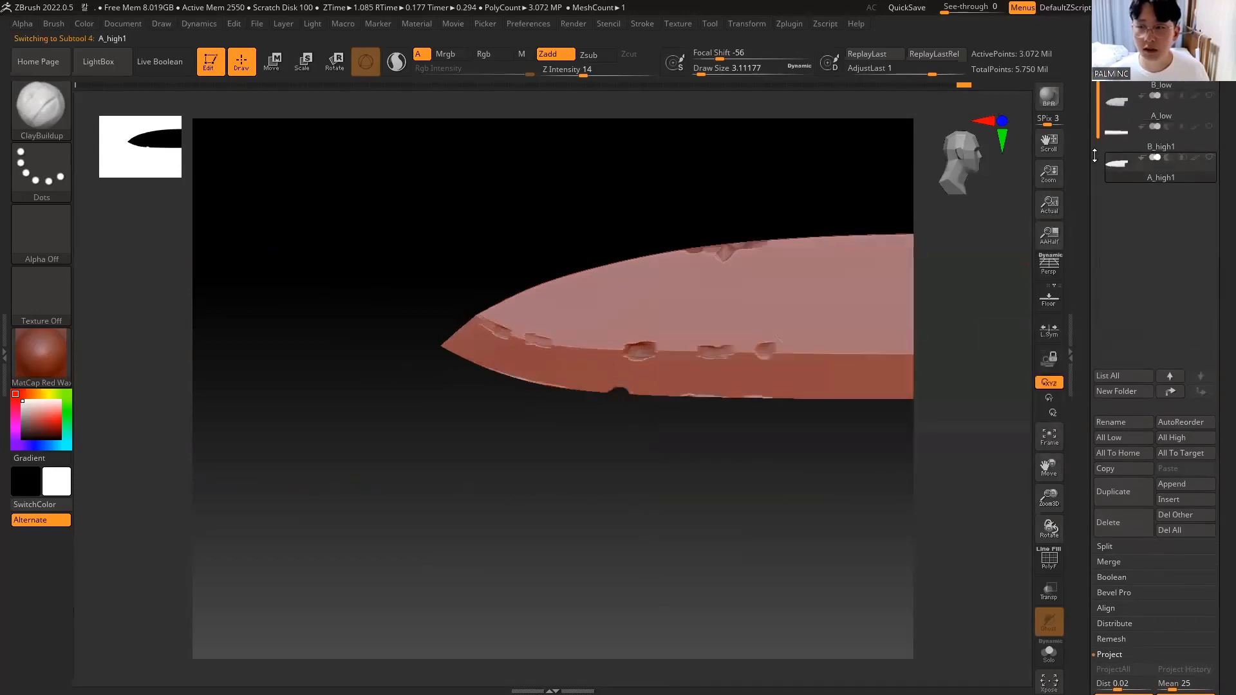
pyautogui.click(1120, 108)
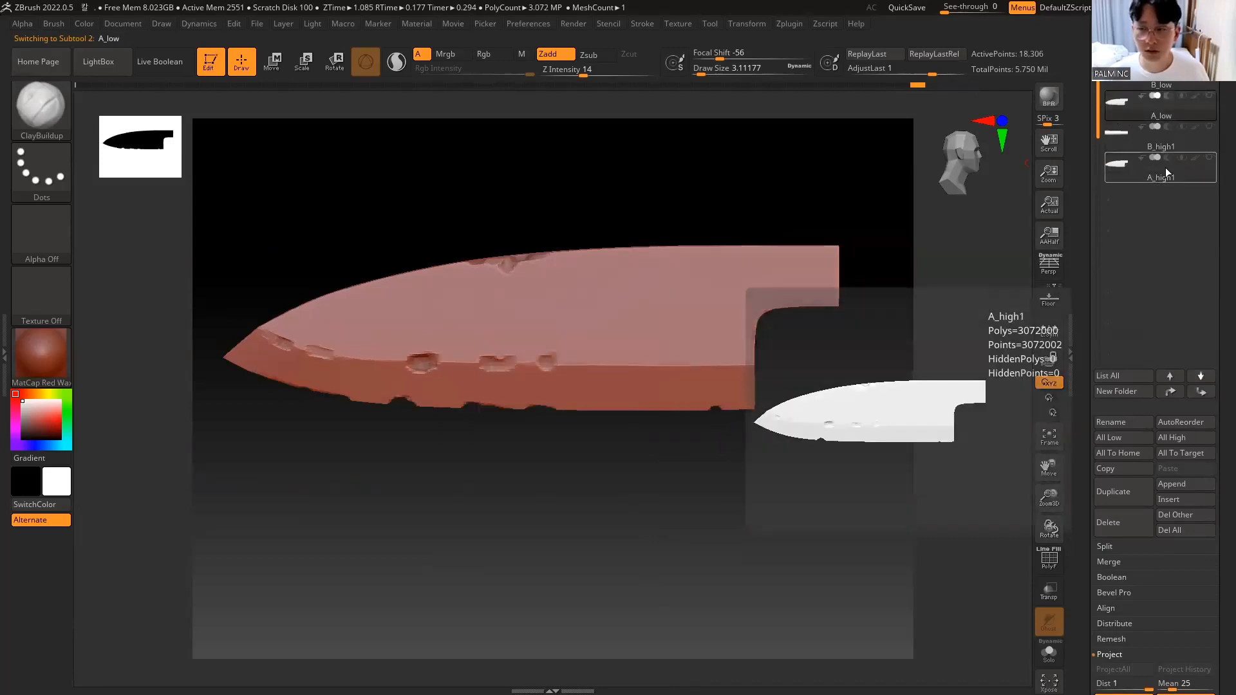
# Step: With A_high1 visible, raise A_low to subdivision level 8 and return to the SubTool projection settings
pyautogui.click(1210, 157)
pyautogui.scroll(-5, 1133, 467)
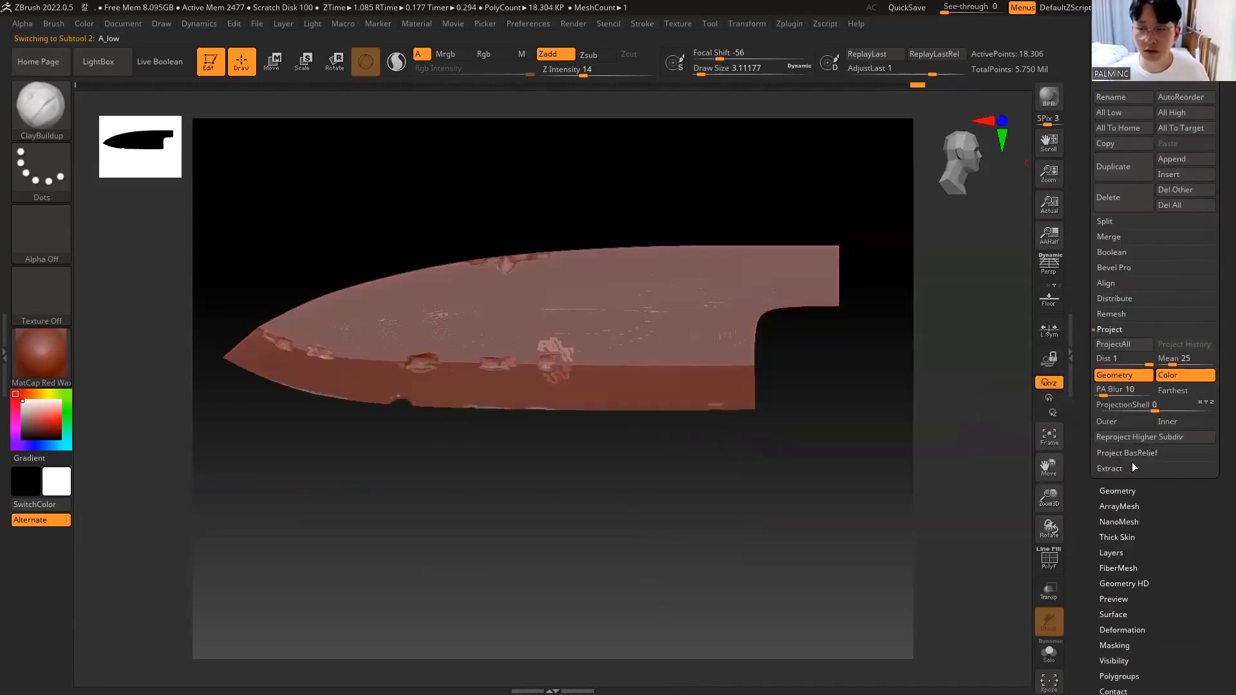
pyautogui.click(1120, 491)
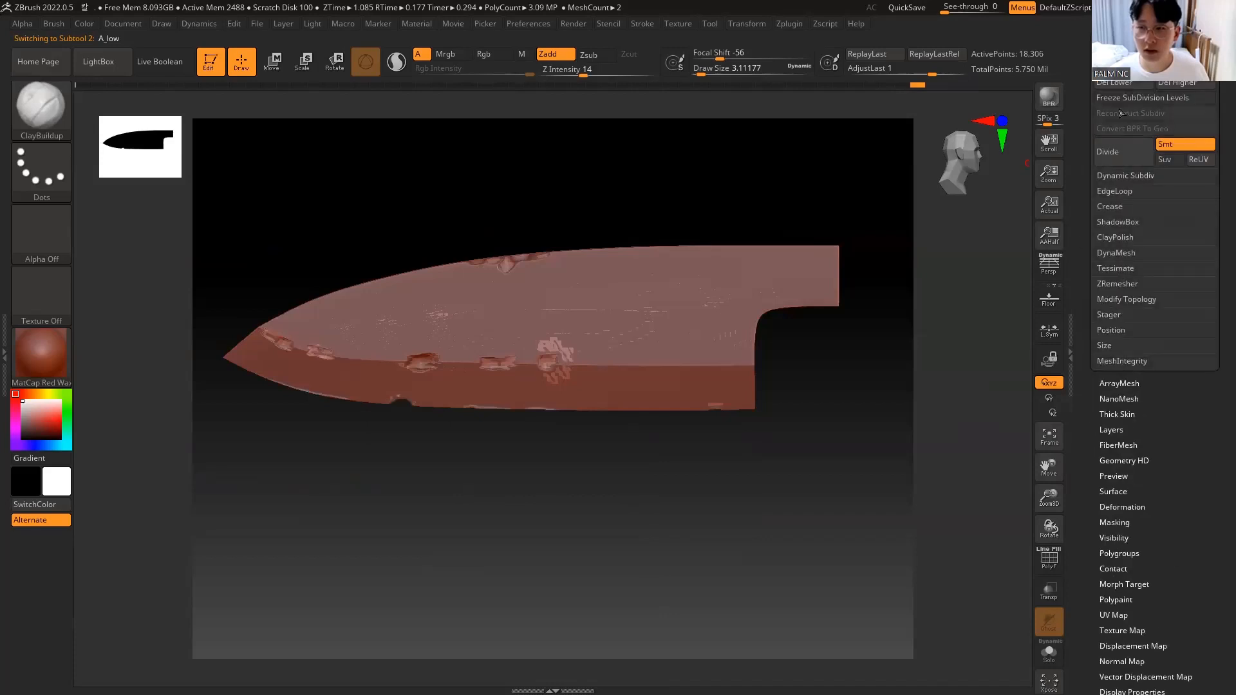
pyautogui.scroll(7, 1122, 159)
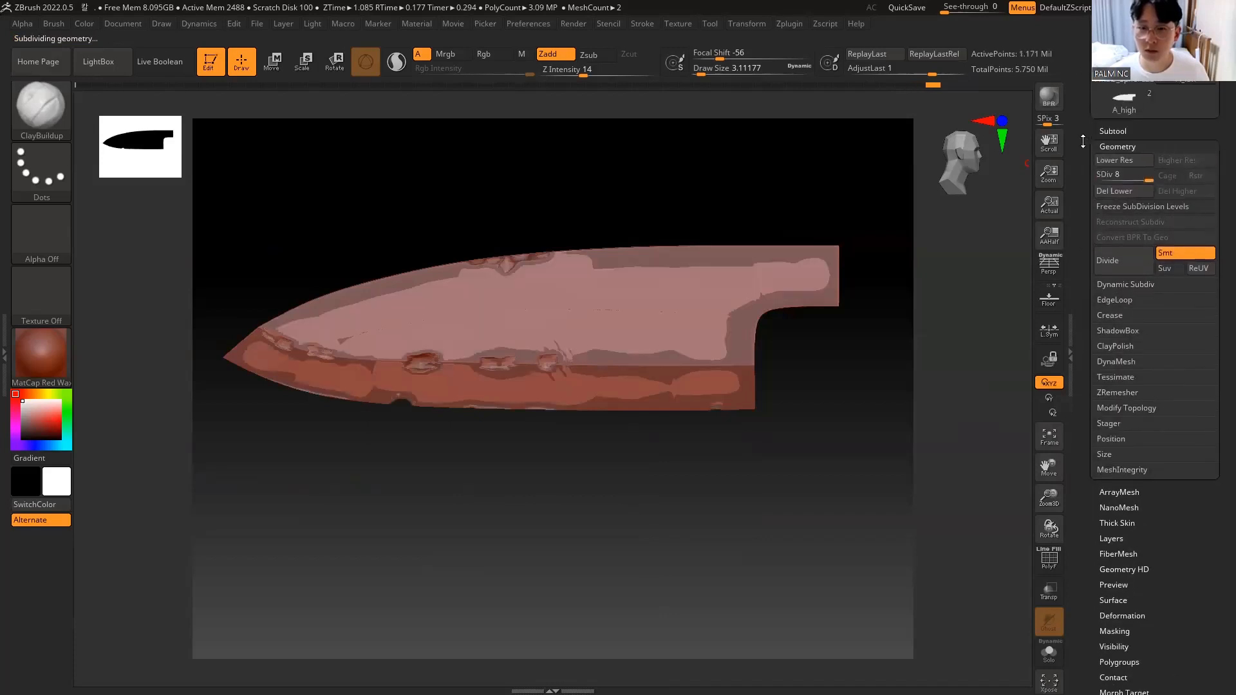
pyautogui.scroll(-2, 1163, 165)
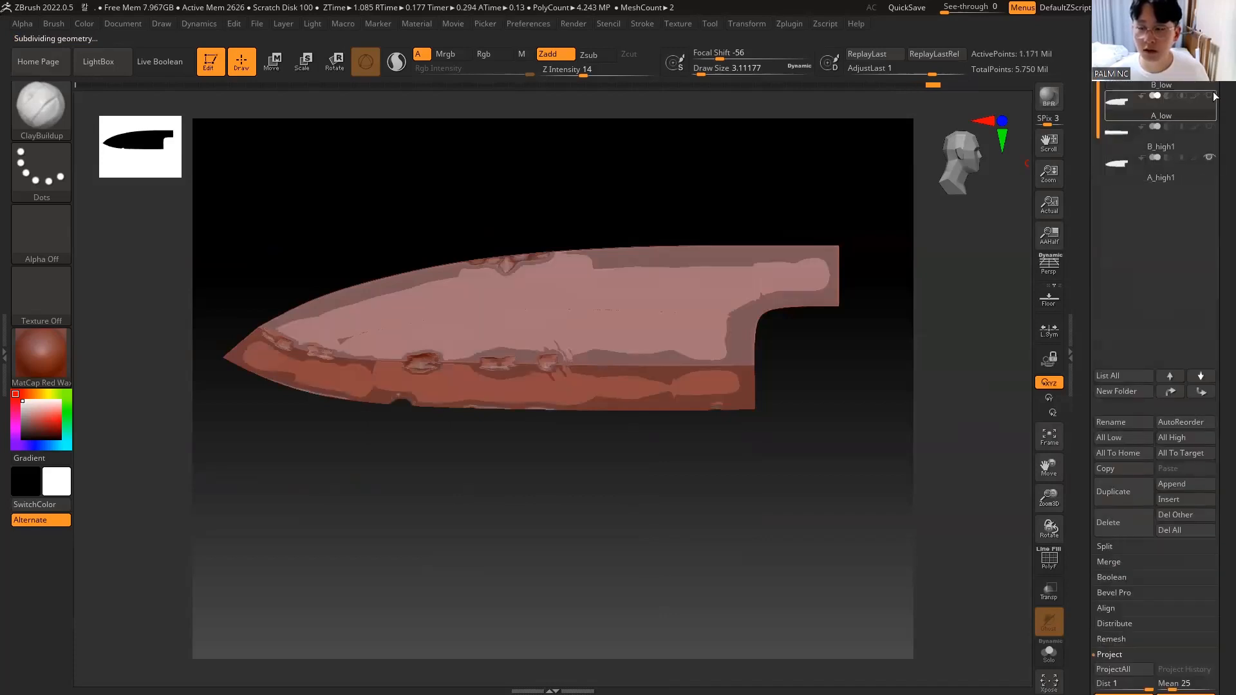
pyautogui.click(1109, 654)
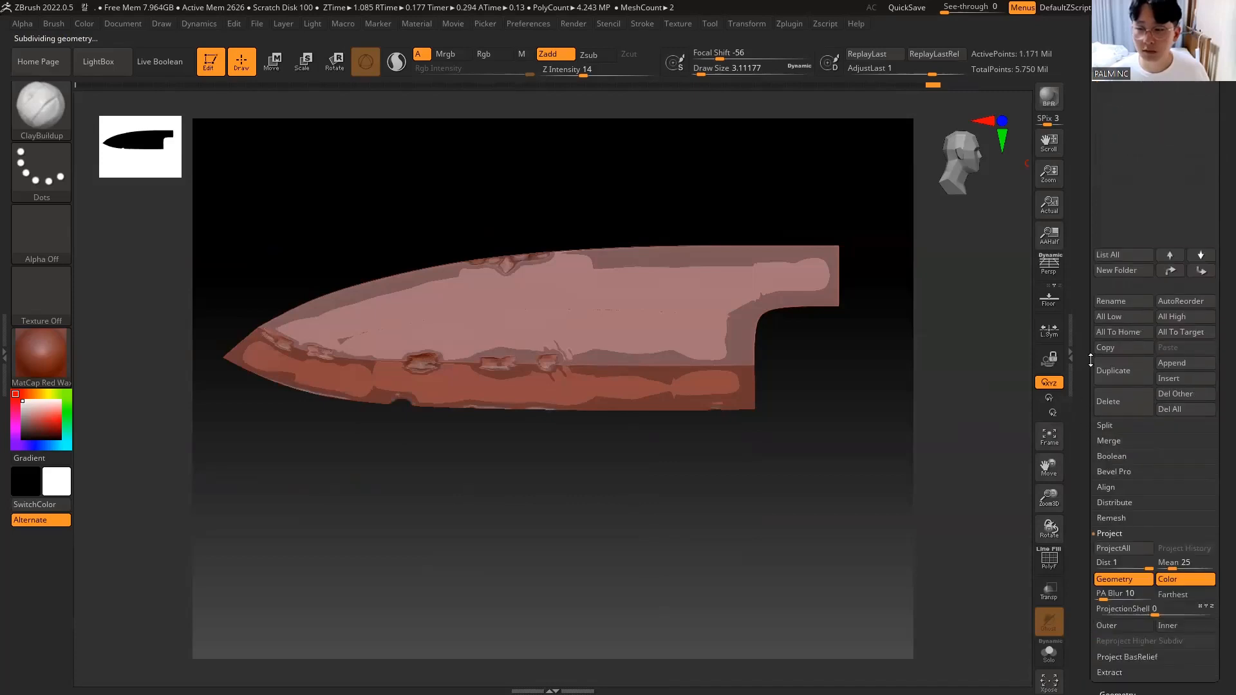
# Step: Project all A_high1 detail onto A_low at subdivision level 8 with distance 1, and hide A_high1
pyautogui.click(1126, 540)
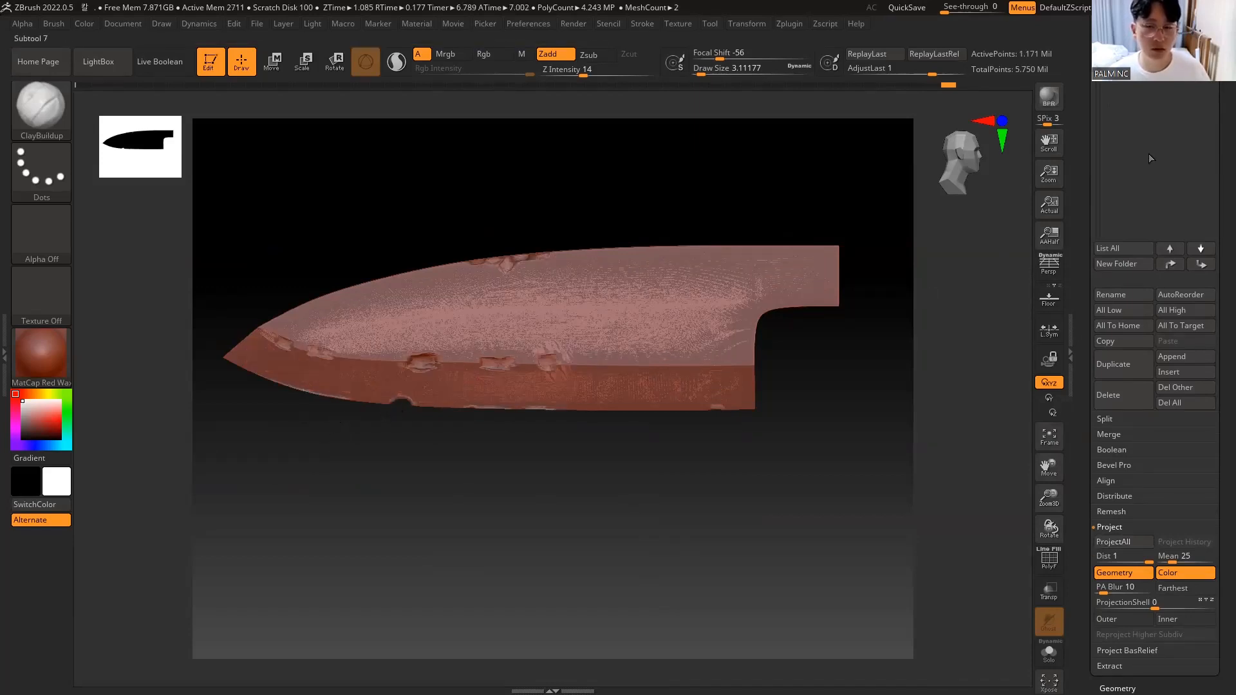
pyautogui.scroll(2, 1218, 150)
pyautogui.click(1212, 114)
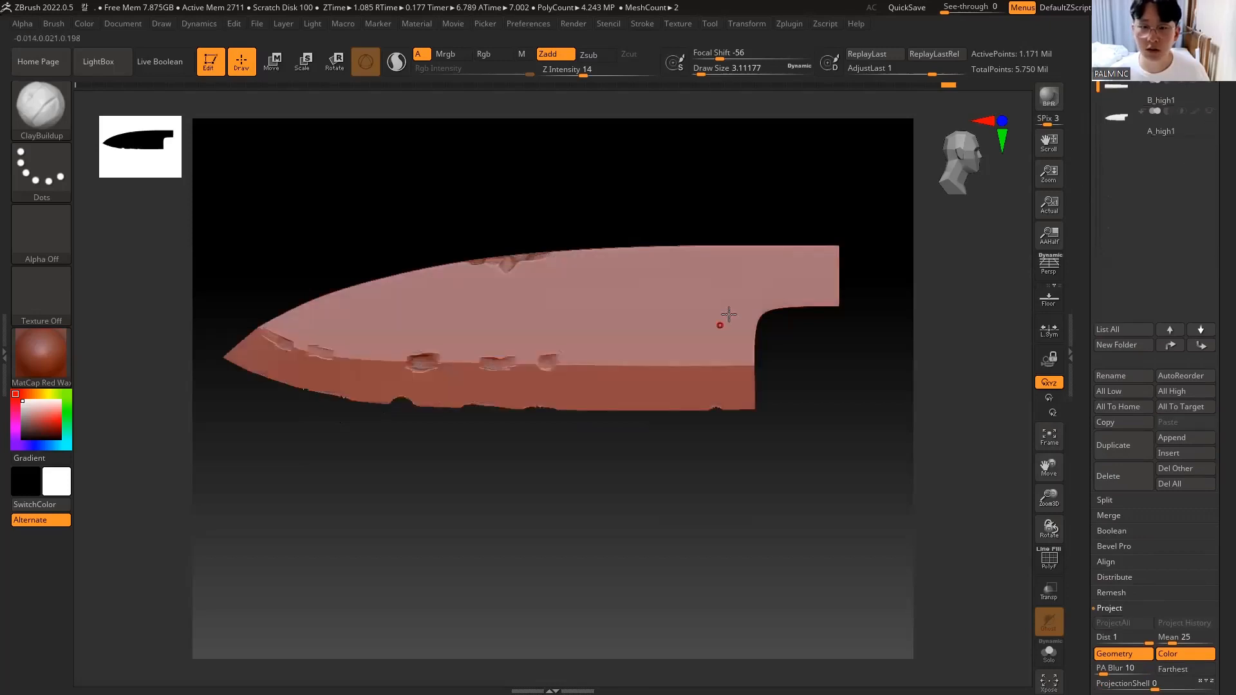
# Step: Examine the projected chips on A_low from several angles and compare them with A_high1, ending with A_low selected
pyautogui.moveTo(702, 477); pyautogui.dragTo(833, 406)
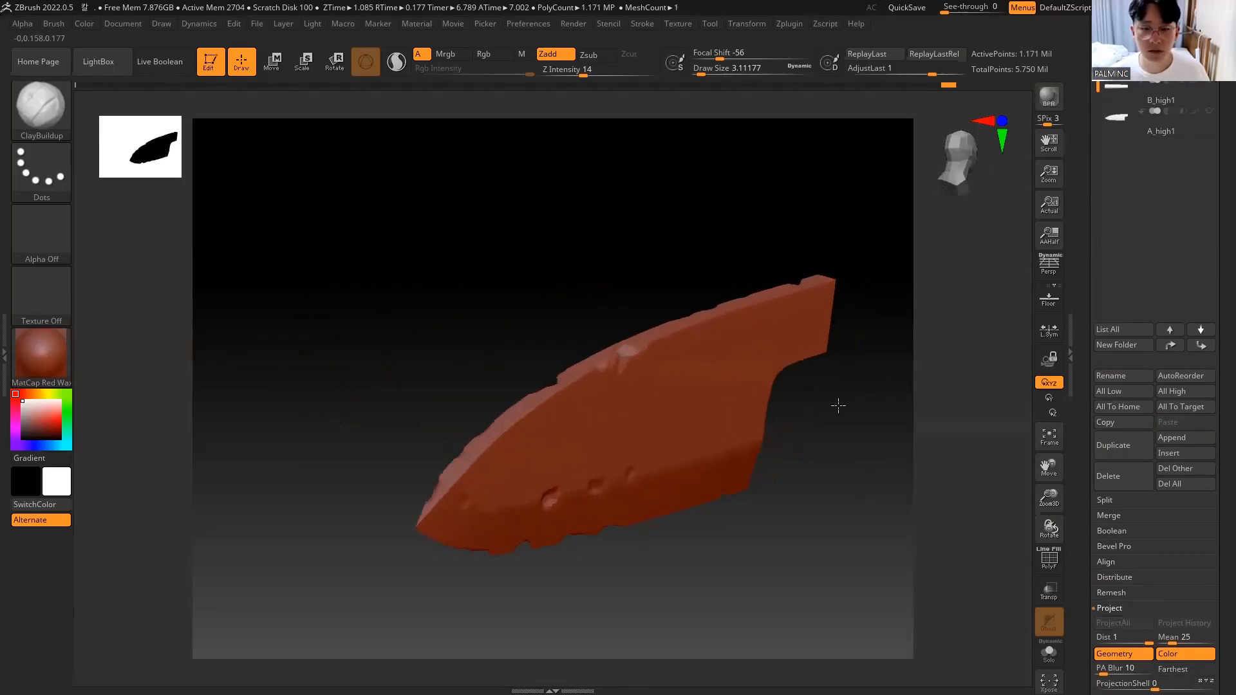
pyautogui.scroll(2, 1133, 137)
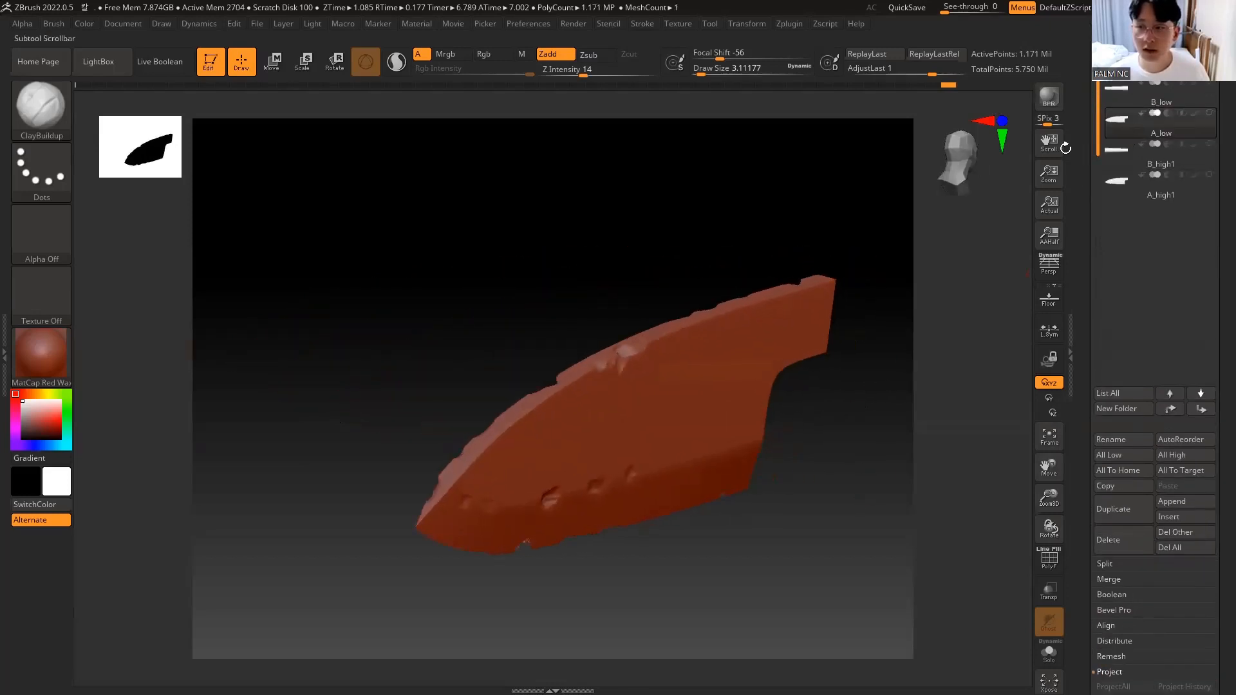
pyautogui.moveTo(882, 157); pyautogui.dragTo(873, 192)
pyautogui.click(1111, 194)
pyautogui.click(1125, 122)
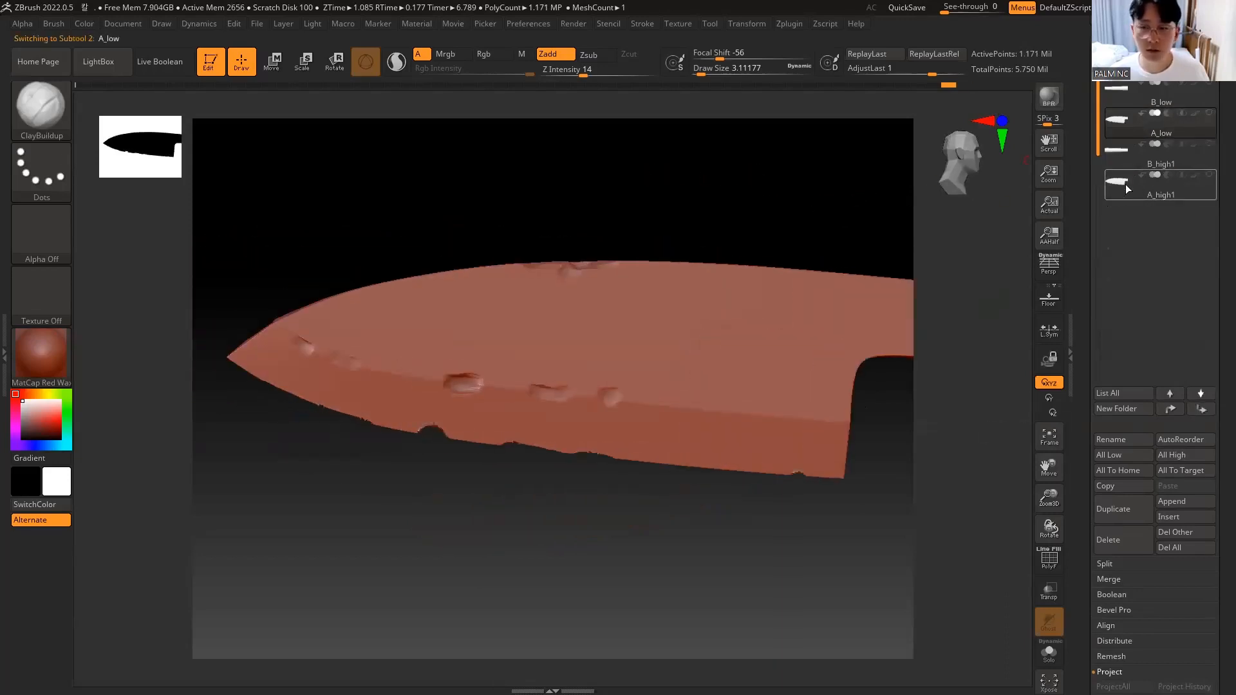
pyautogui.click(1125, 184)
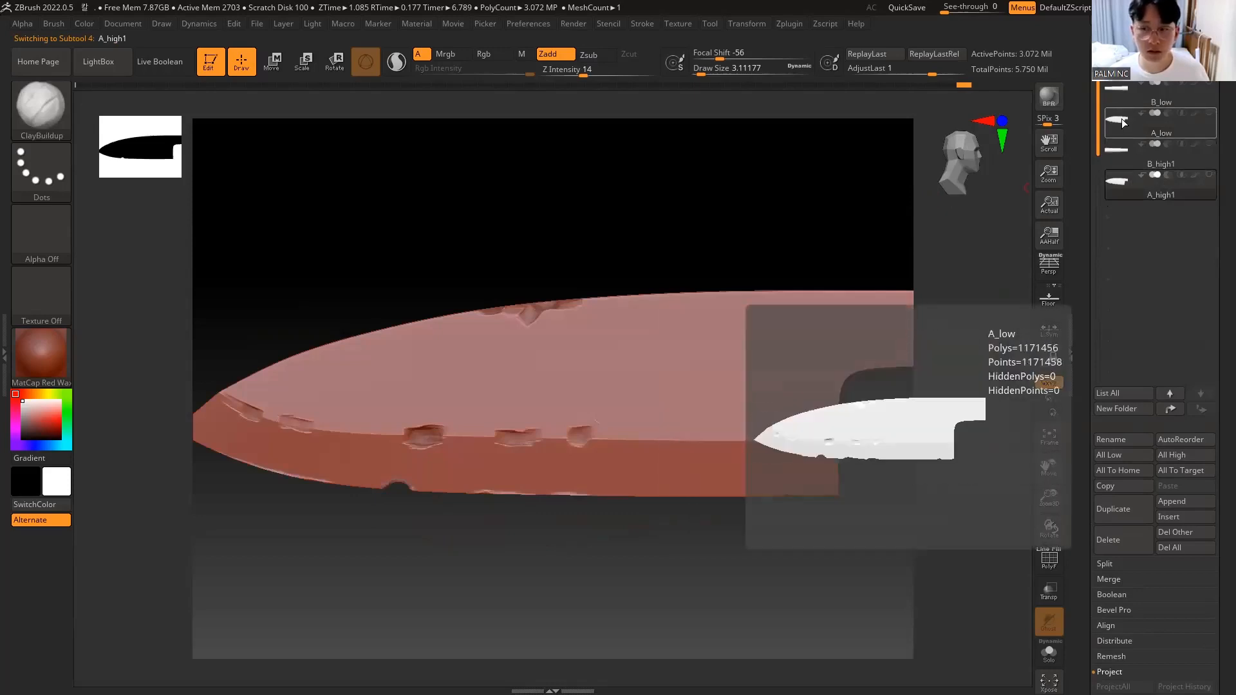
pyautogui.click(1121, 119)
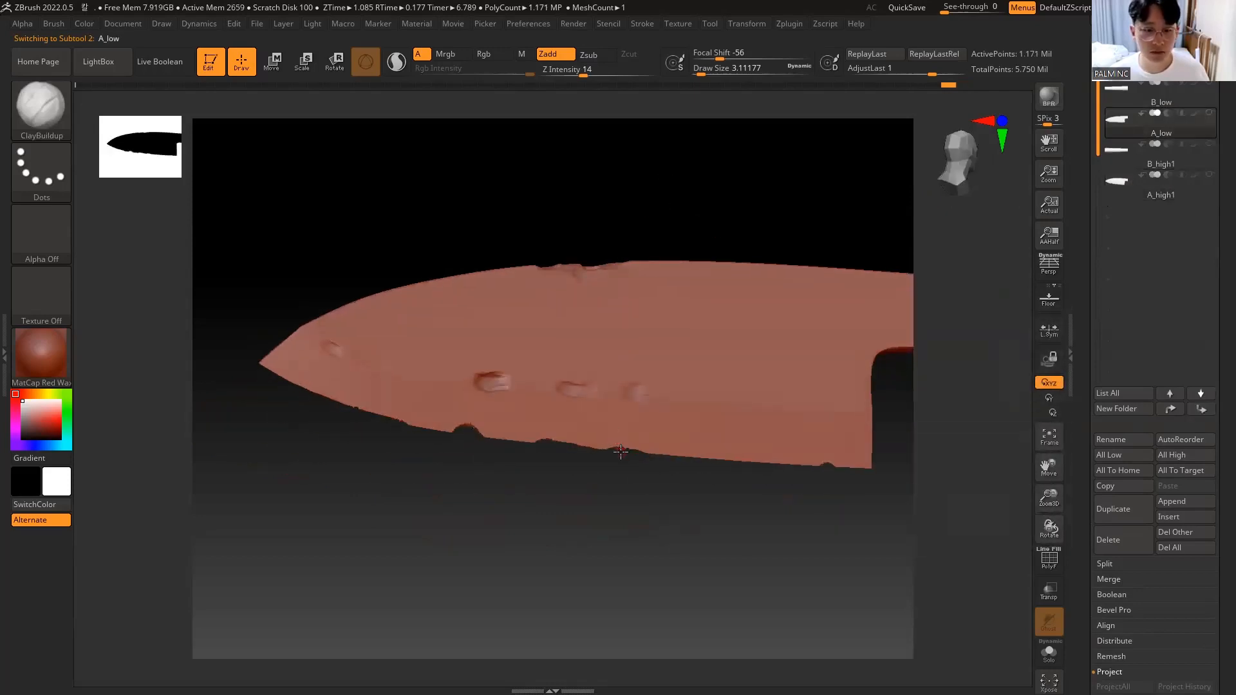
pyautogui.moveTo(572, 475); pyautogui.dragTo(836, 433)
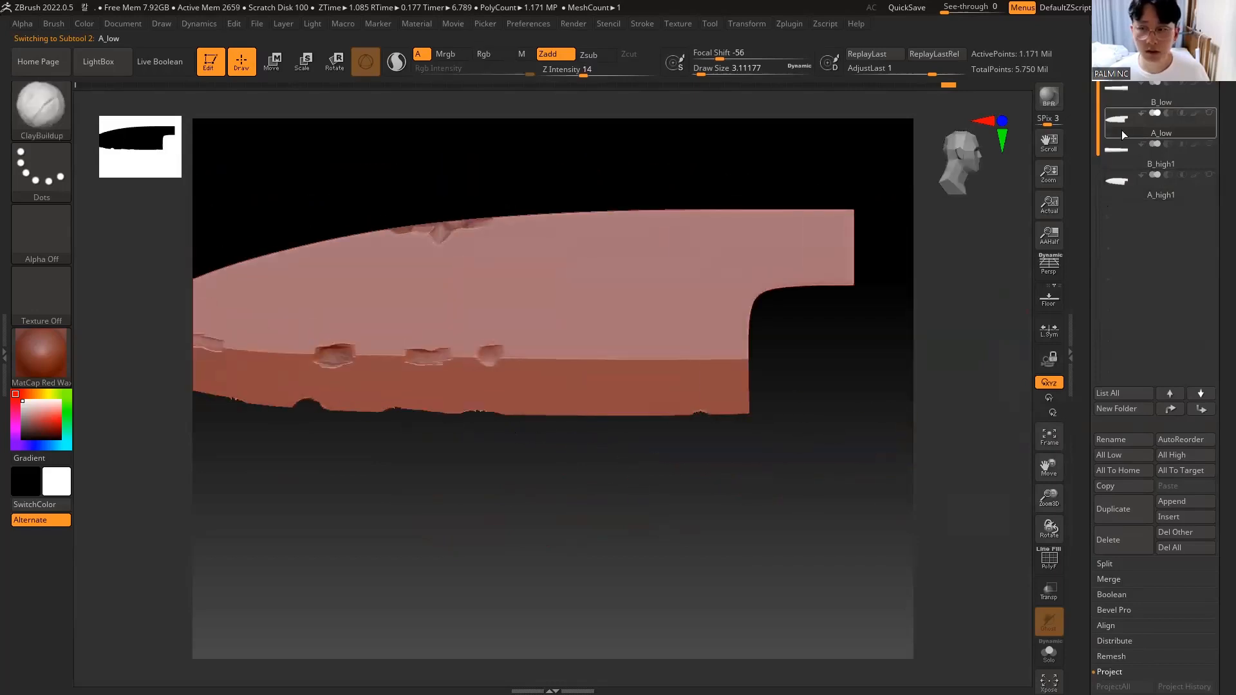
# Step: Compare A_low's shape at subdivision level 1 with its highest subdivision level
pyautogui.moveTo(1084, 542); pyautogui.dragTo(1094, 391)
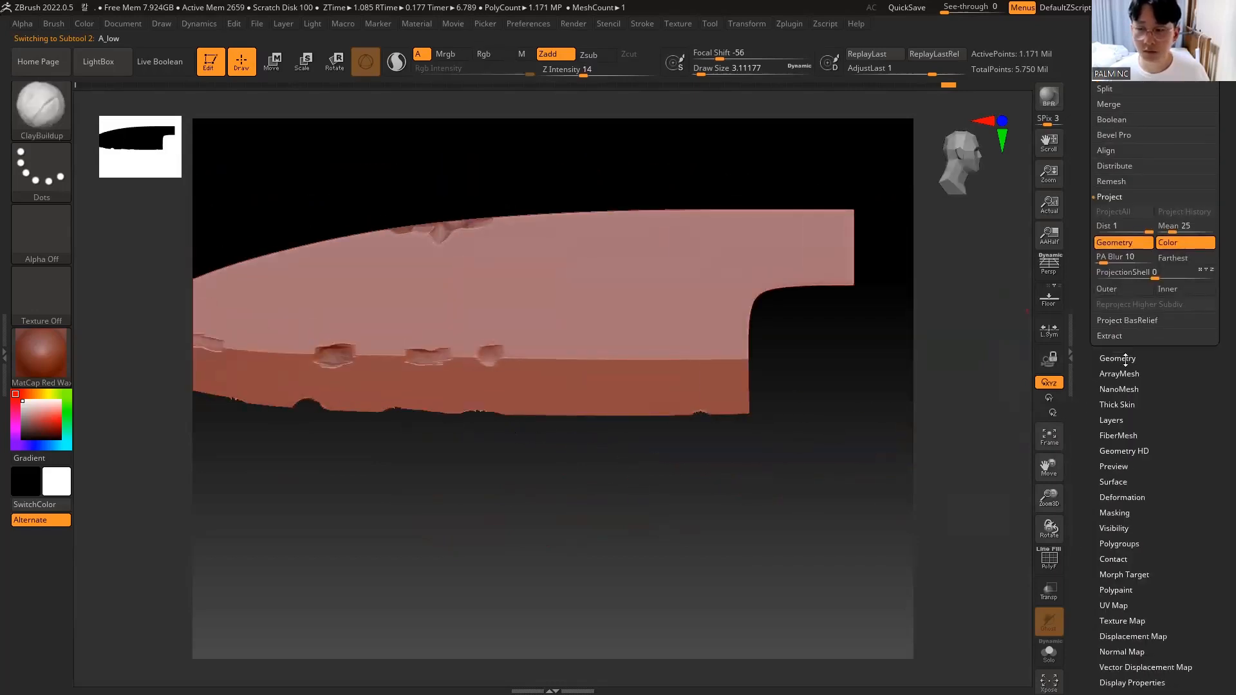
pyautogui.click(1125, 358)
pyautogui.moveTo(1086, 68); pyautogui.dragTo(1080, 70)
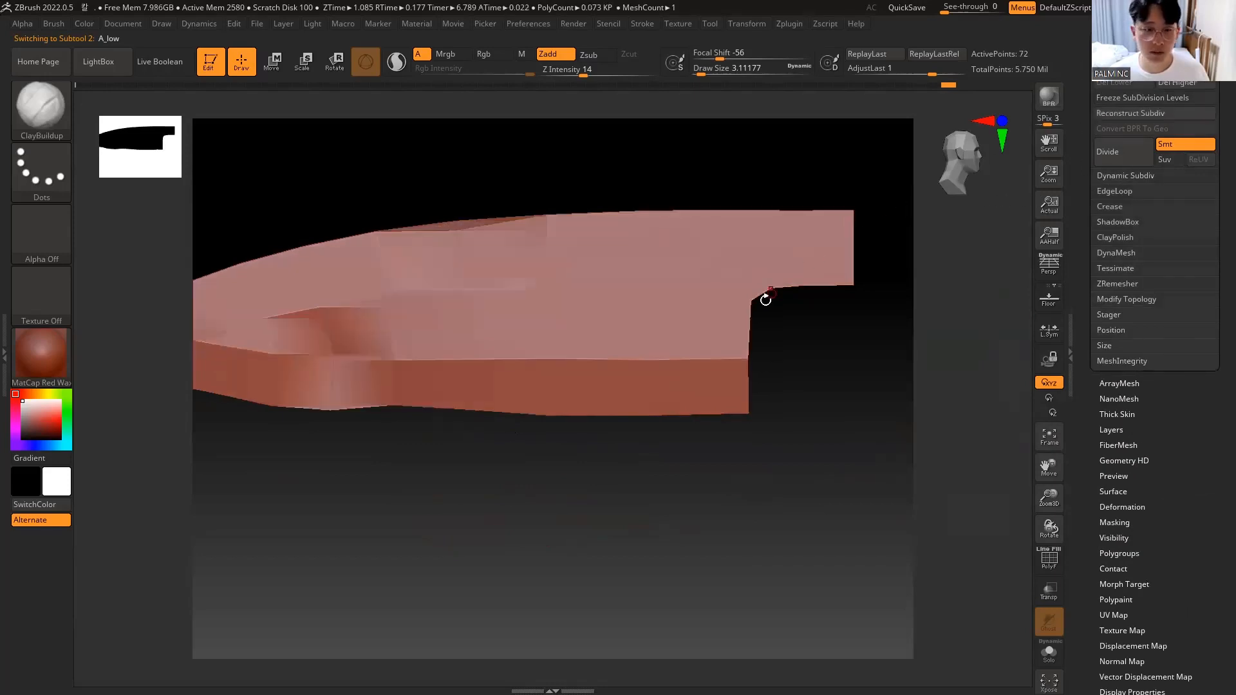
pyautogui.keyDown('alt'); pyautogui.moveTo(679, 458); pyautogui.dragTo(861, 506); pyautogui.keyUp('alt')
pyautogui.keyDown('alt'); pyautogui.moveTo(738, 509); pyautogui.dragTo(580, 473); pyautogui.keyUp('alt')
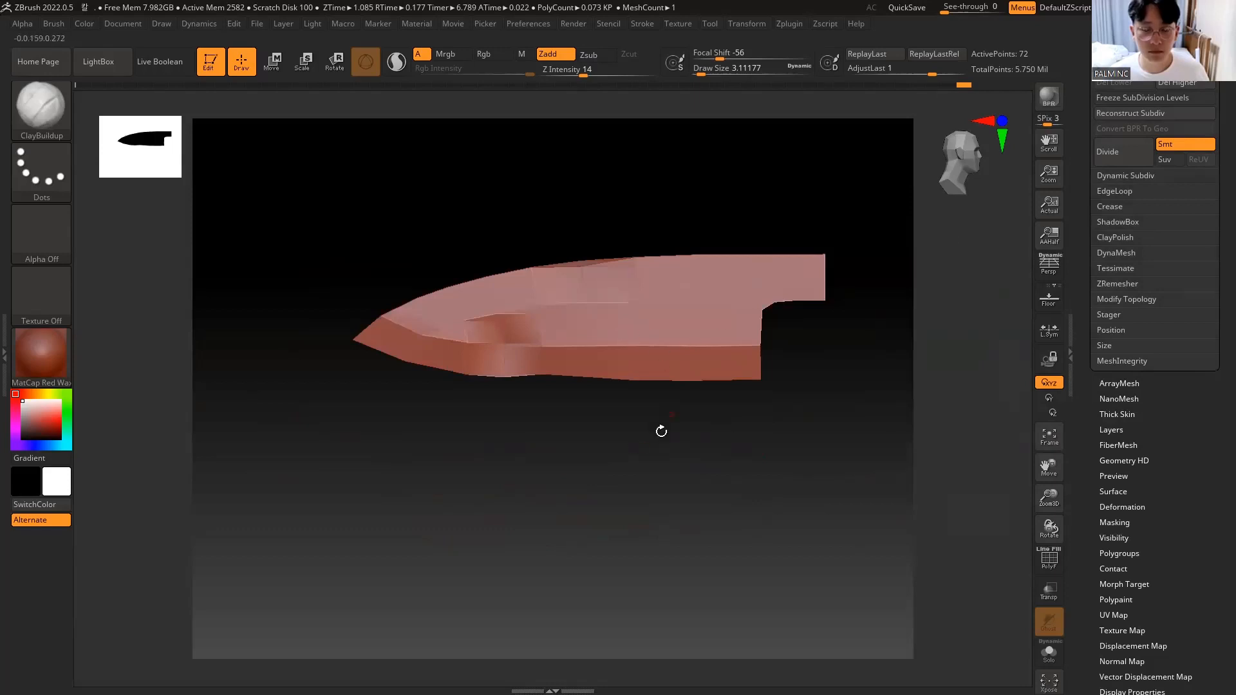
pyautogui.moveTo(661, 430); pyautogui.dragTo(628, 495)
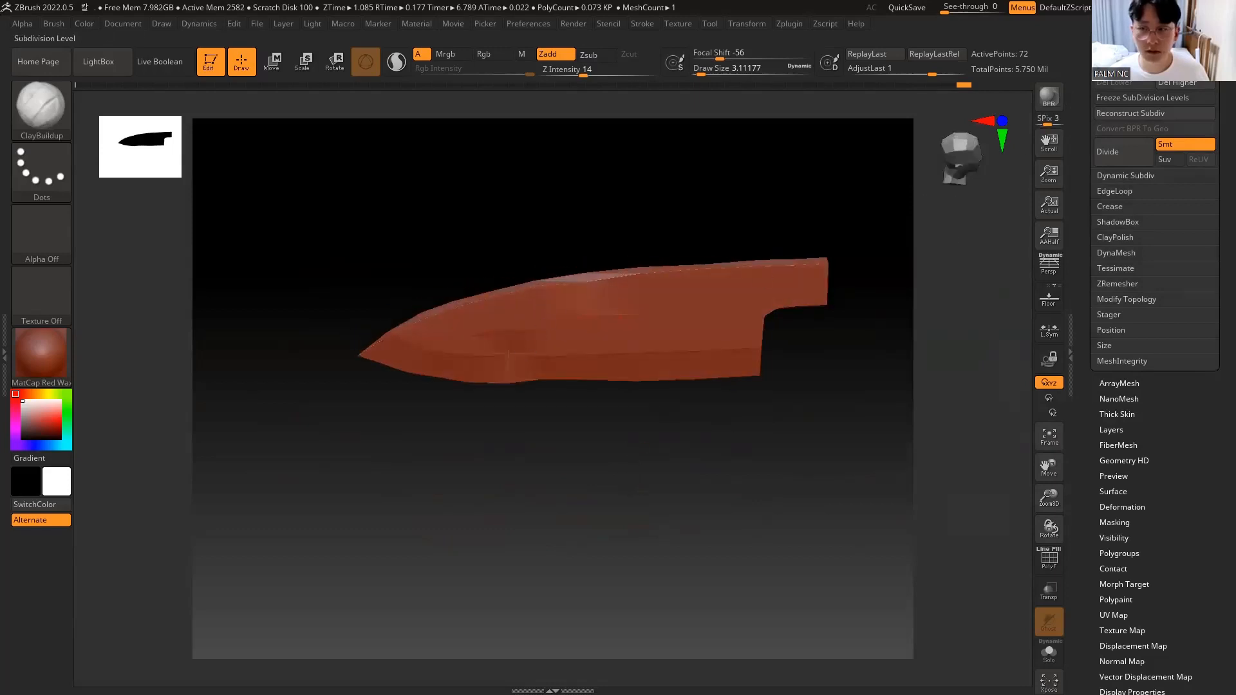
pyautogui.moveTo(1103, 51); pyautogui.dragTo(1211, 51)
pyautogui.moveTo(824, 394); pyautogui.dragTo(740, 378)
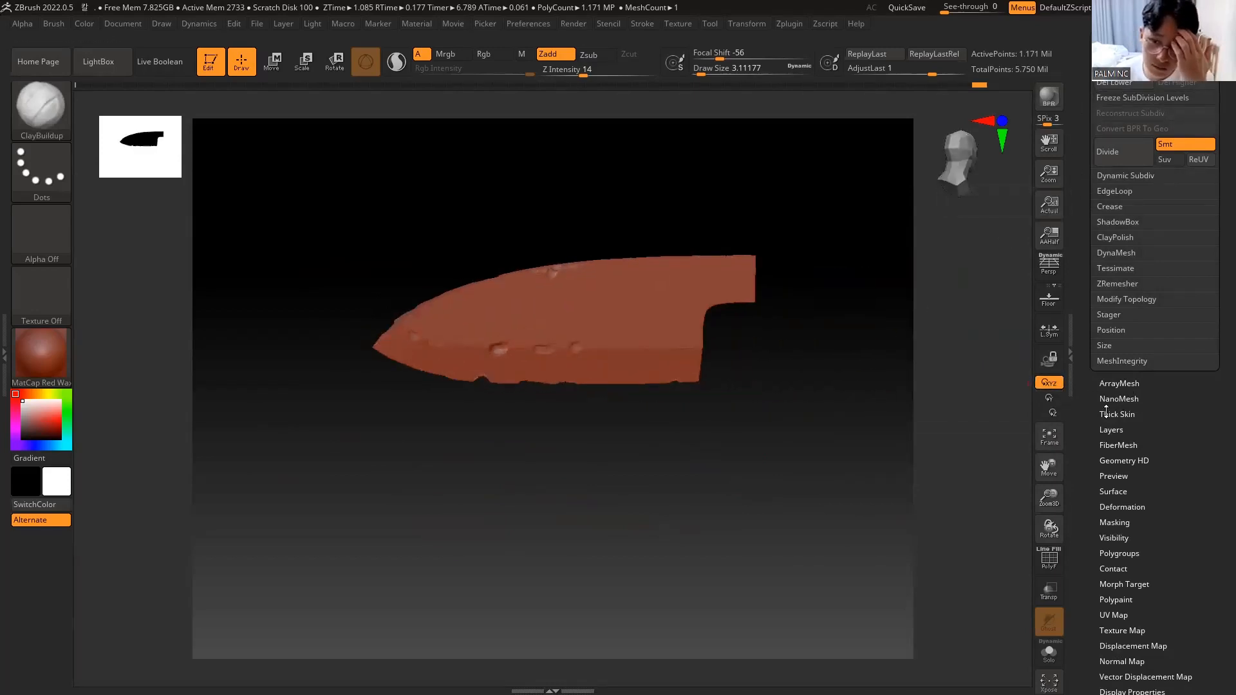
# Step: Lower A_low to subdivision level 1 in its geometry settings
pyautogui.scroll(-3, 1113, 419)
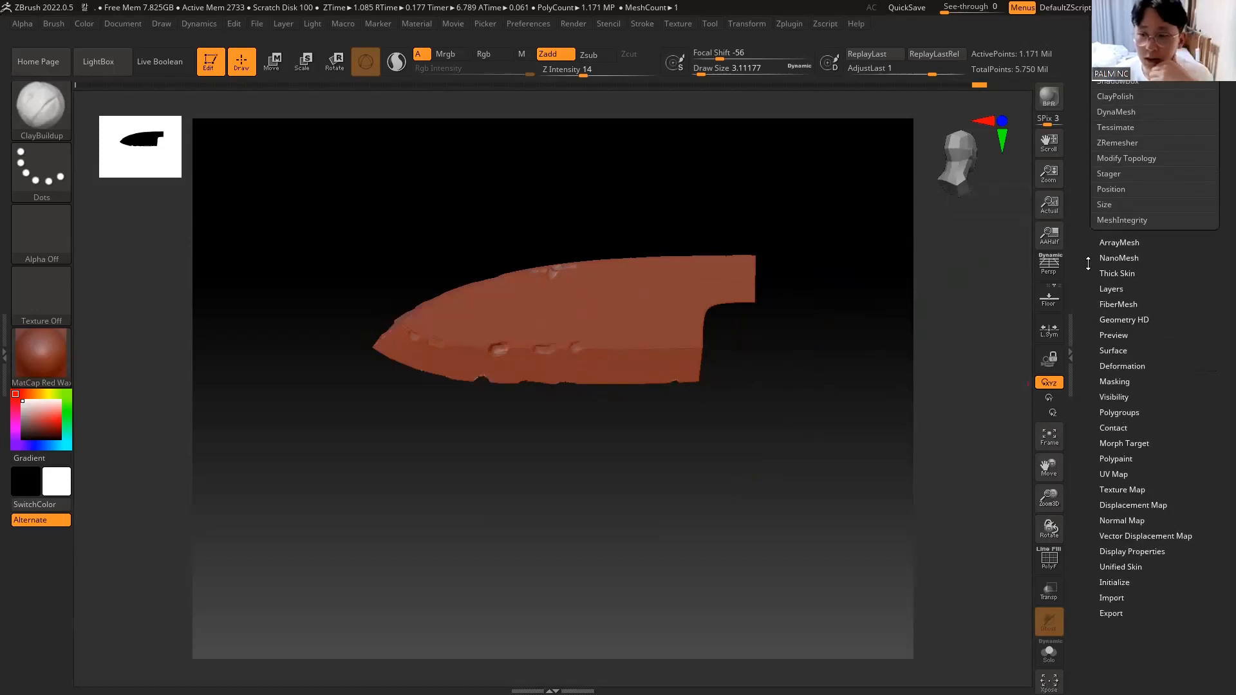
pyautogui.scroll(5, 1088, 264)
pyautogui.moveTo(1149, 203); pyautogui.dragTo(1096, 203)
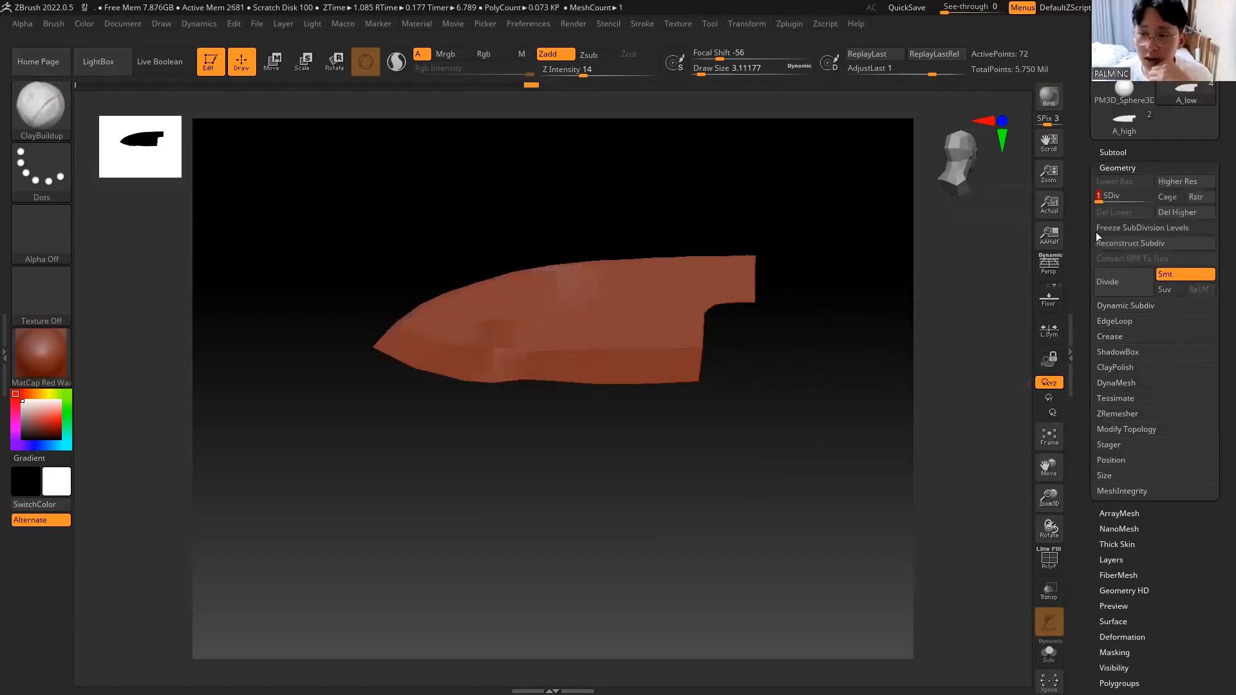
# Step: Set the UV map size of A_low to 4096
pyautogui.scroll(-10, 1107, 244)
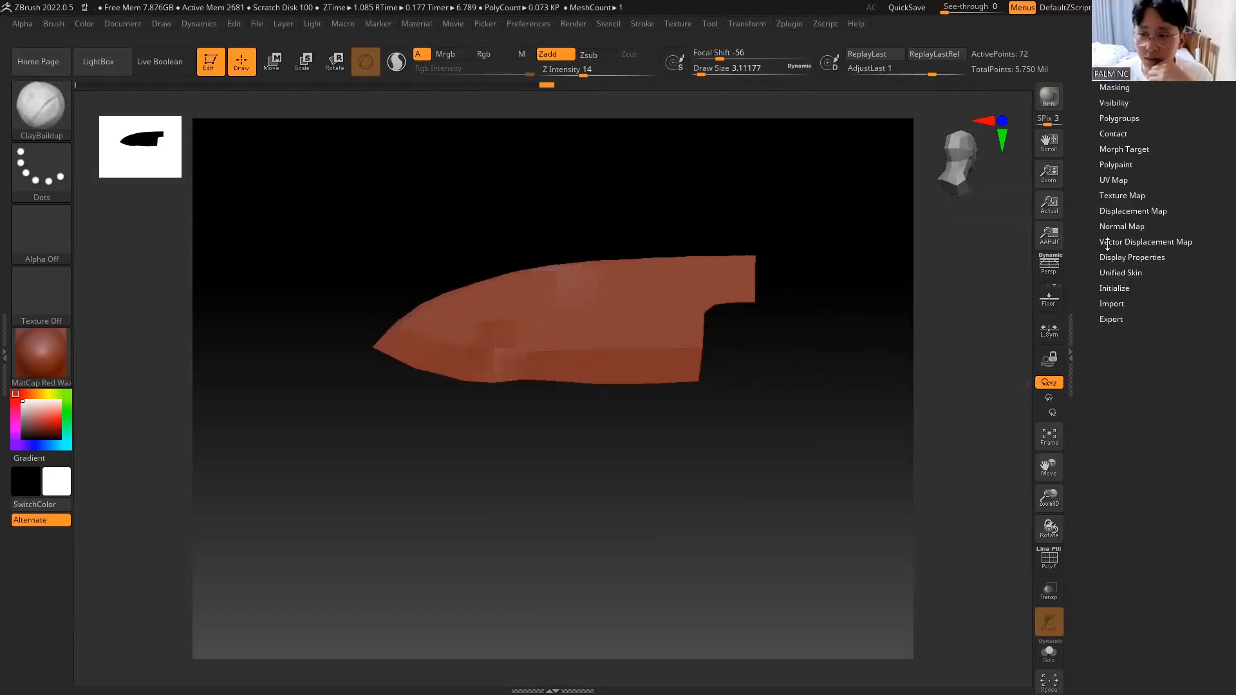
pyautogui.click(1114, 181)
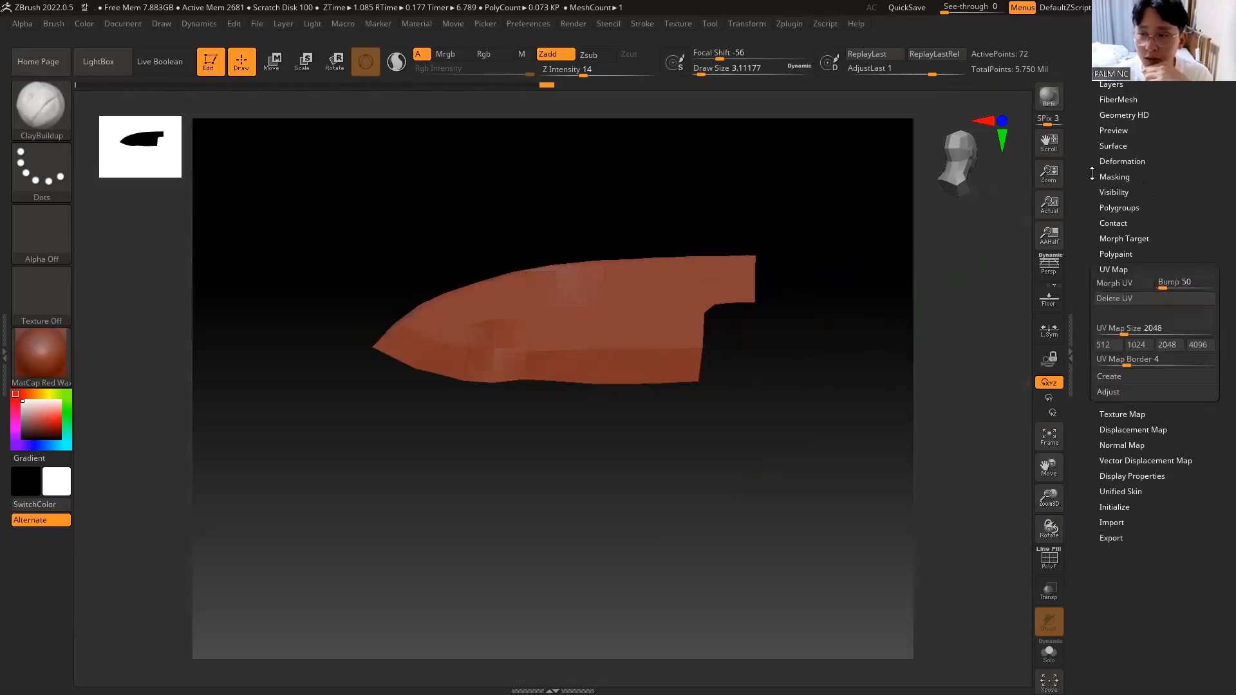
pyautogui.scroll(10, 1092, 174)
pyautogui.scroll(-5, 1114, 451)
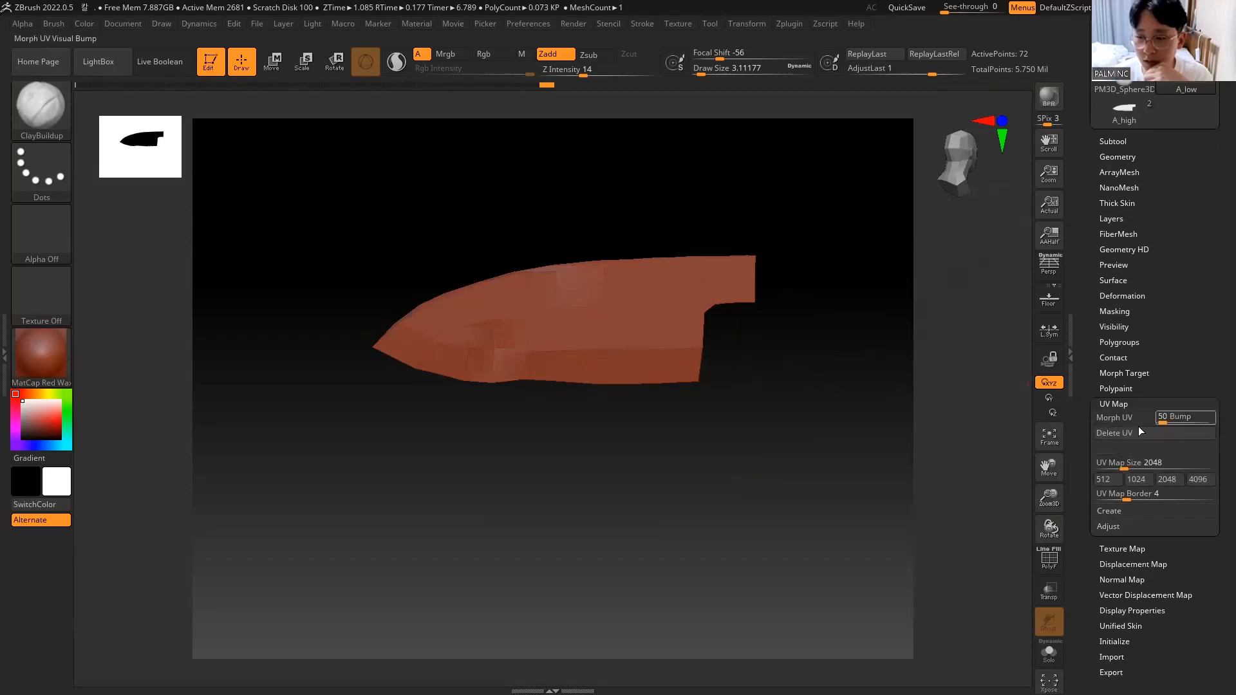
pyautogui.click(1196, 479)
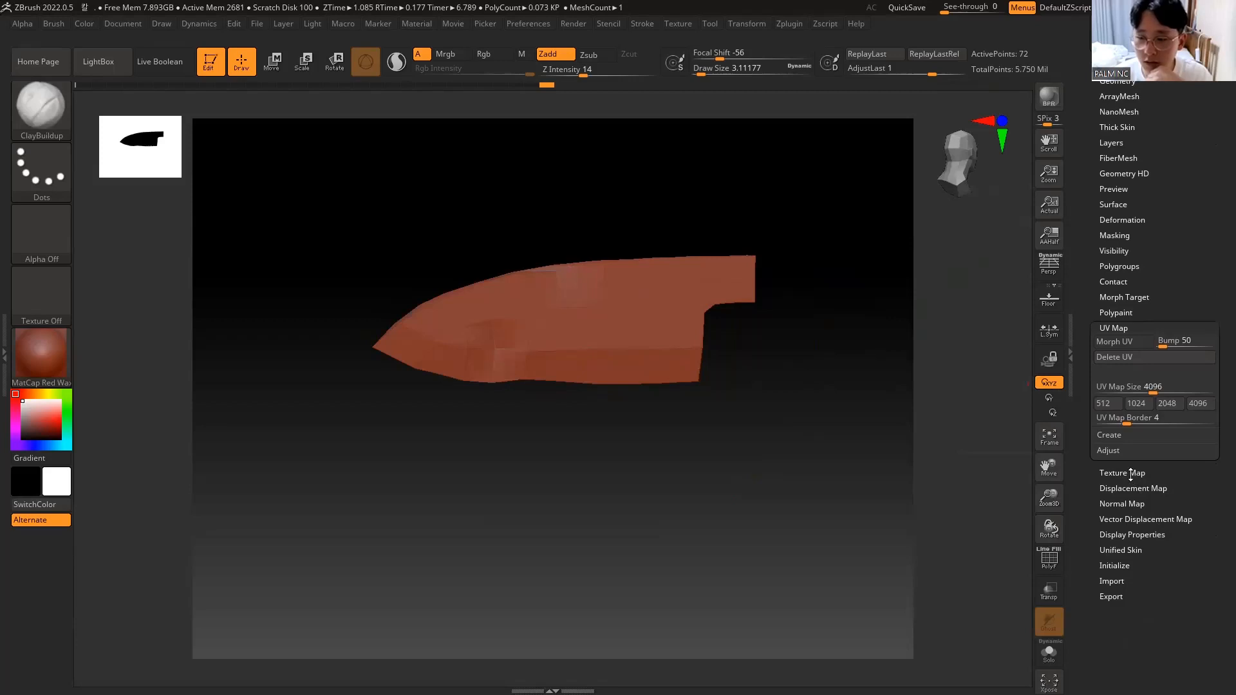
# Step: Enable Adaptive and FlipG alongside Tangent, SmoothUV and SNormals, and create the normal map for A_low
pyautogui.click(1131, 474)
pyautogui.click(1127, 490)
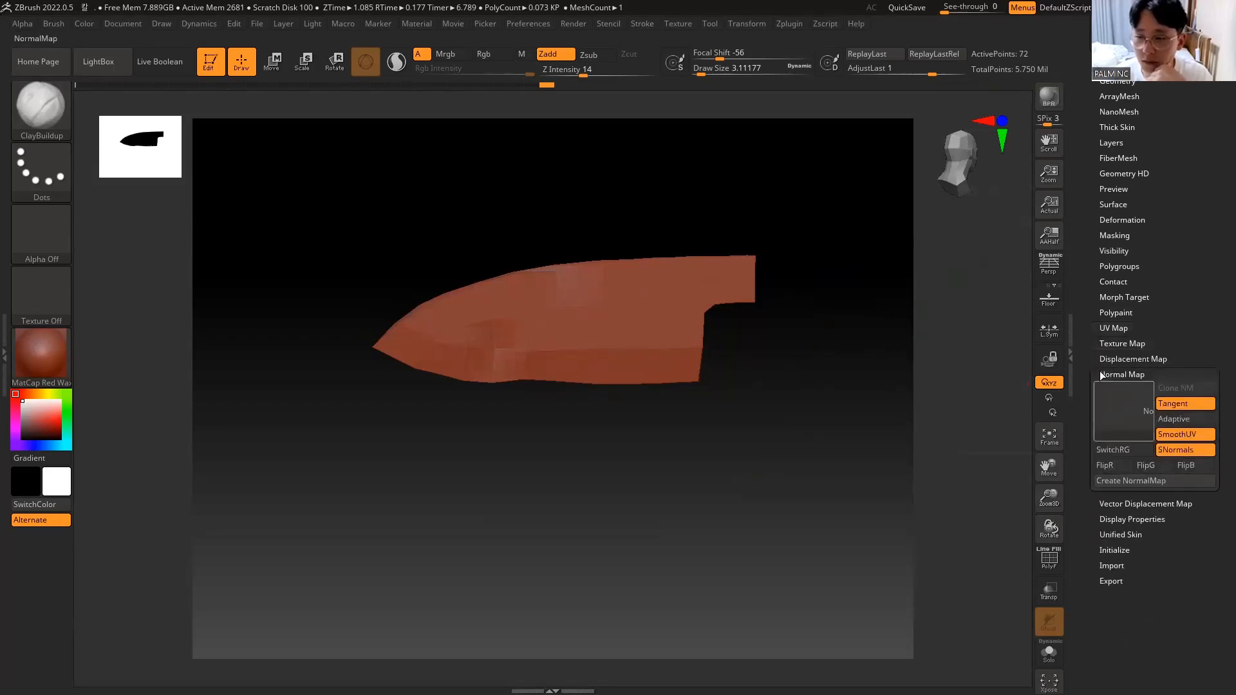
pyautogui.moveTo(1088, 221)
pyautogui.mouseDown()
pyautogui.moveTo(1087, 351)
pyautogui.moveTo(1078, 205)
pyautogui.mouseUp()
pyautogui.click(1117, 350)
pyautogui.click(1122, 378)
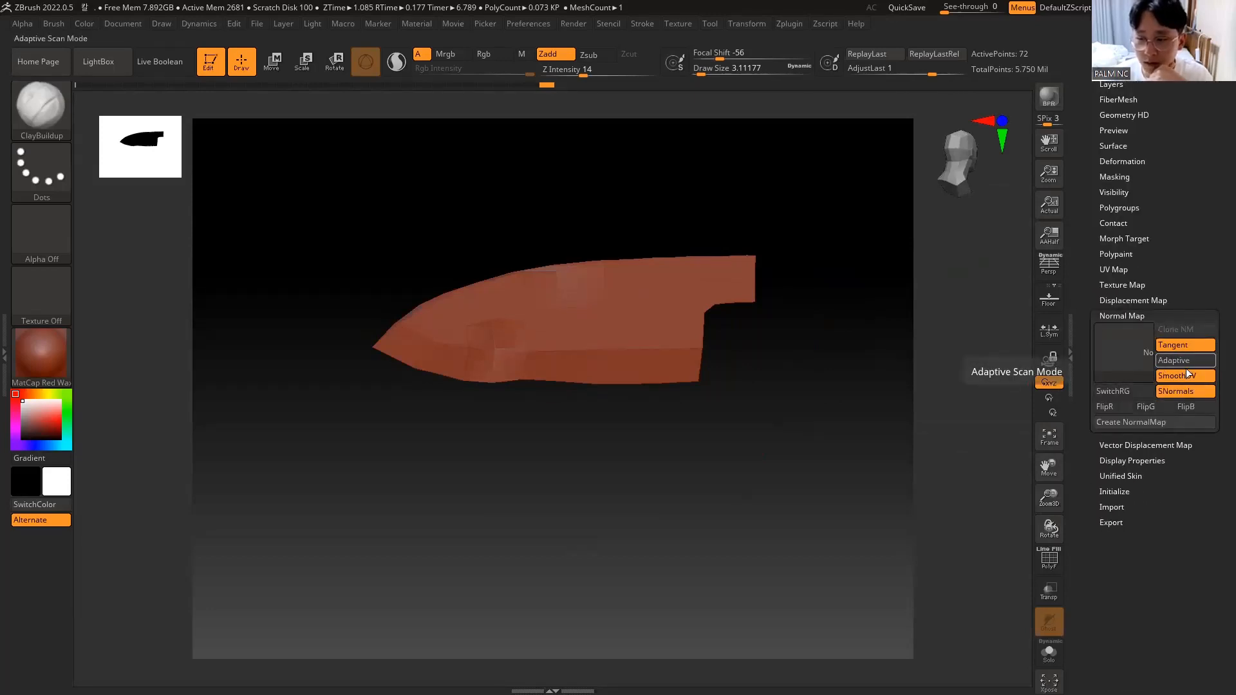
pyautogui.click(1191, 361)
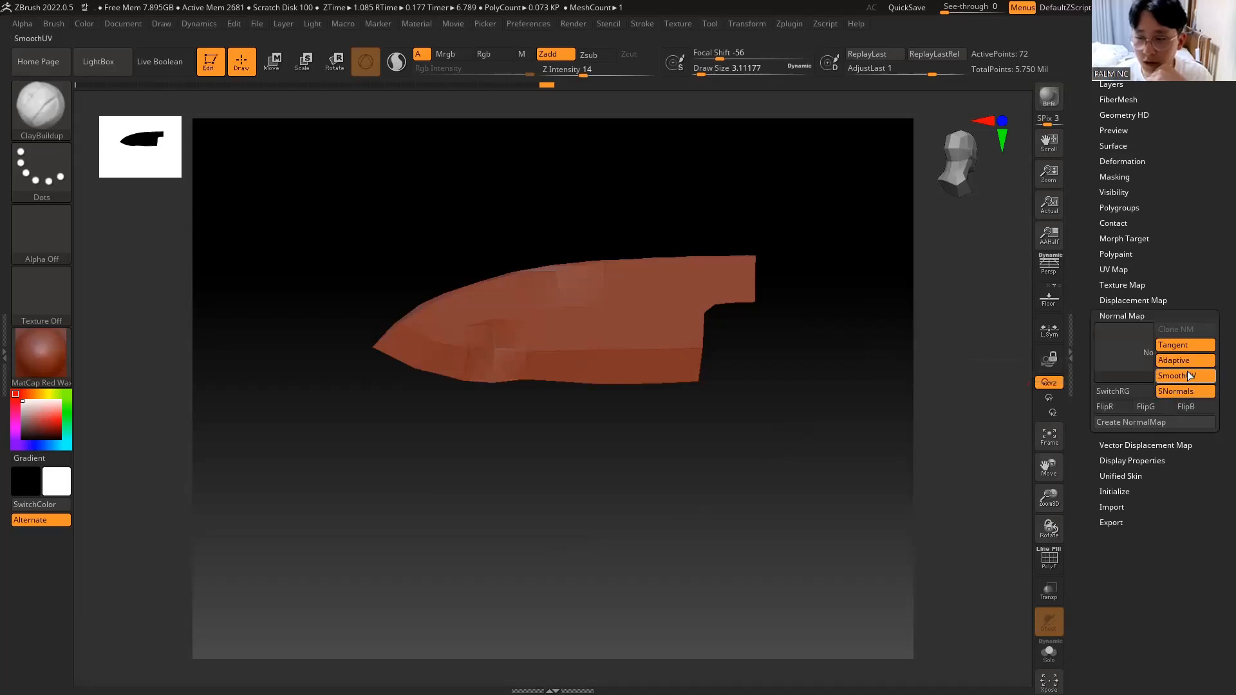
pyautogui.click(1156, 408)
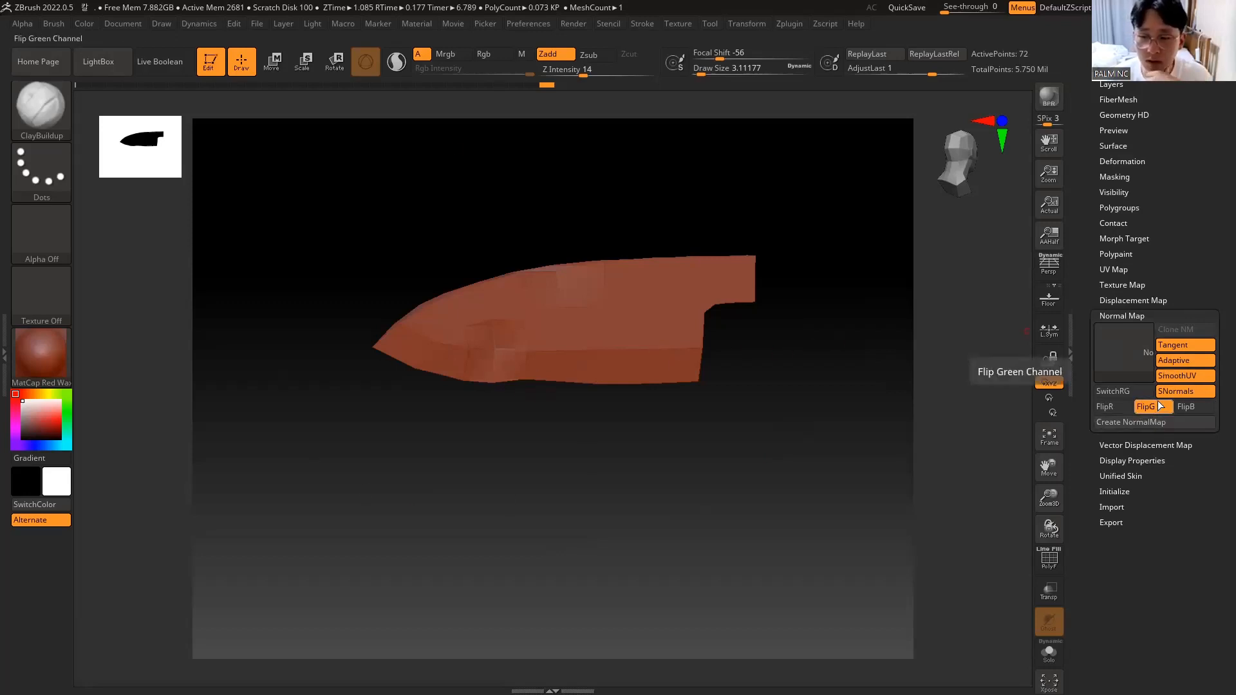
pyautogui.click(1118, 423)
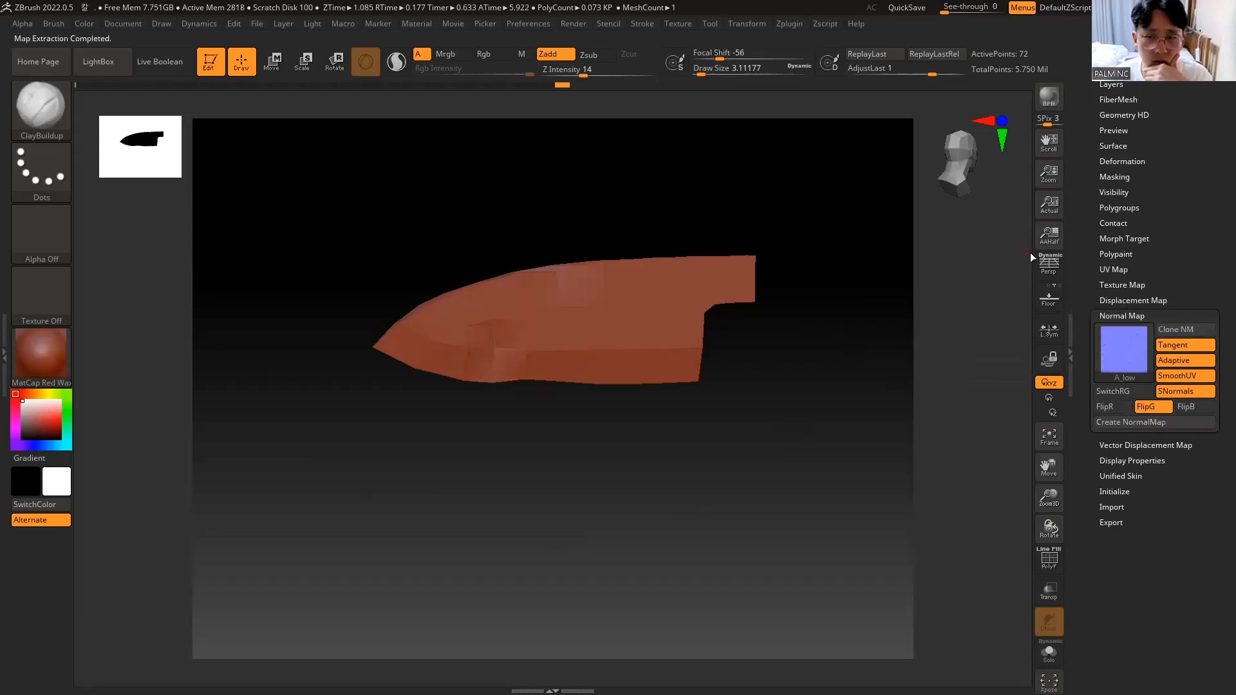
pyautogui.moveTo(1124, 336)
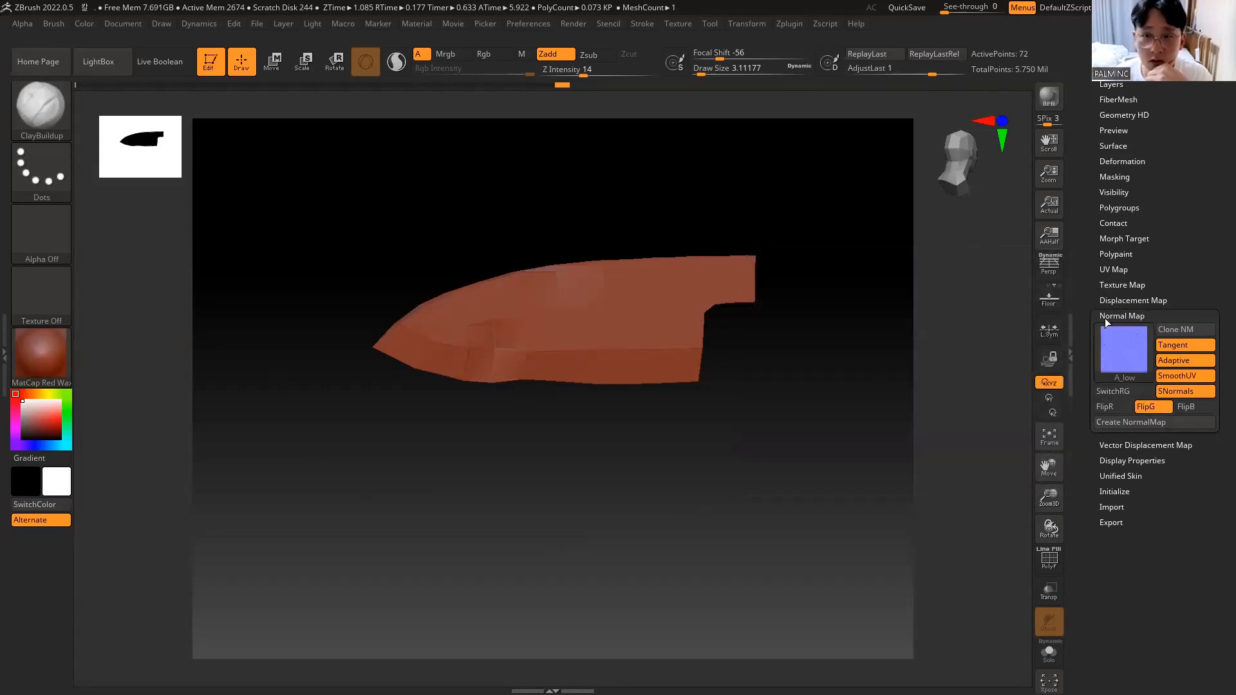
# Step: Clone the A_low normal map to the texture palette
pyautogui.click(685, 24)
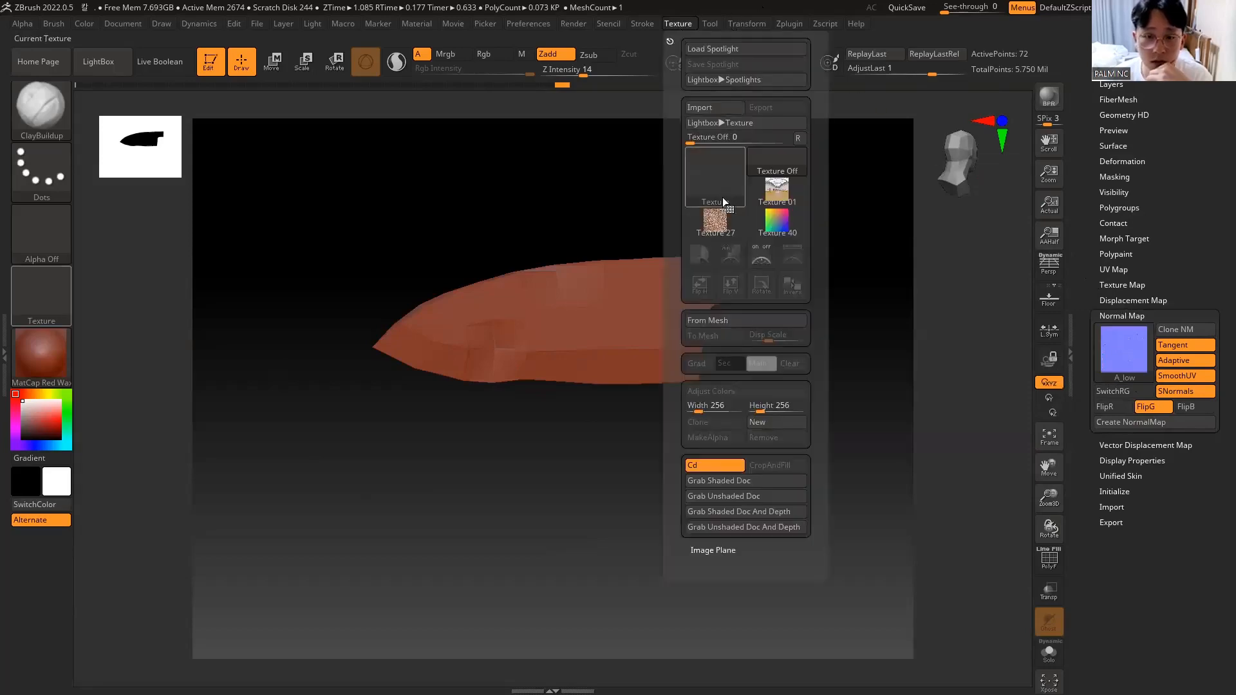
pyautogui.click(710, 181)
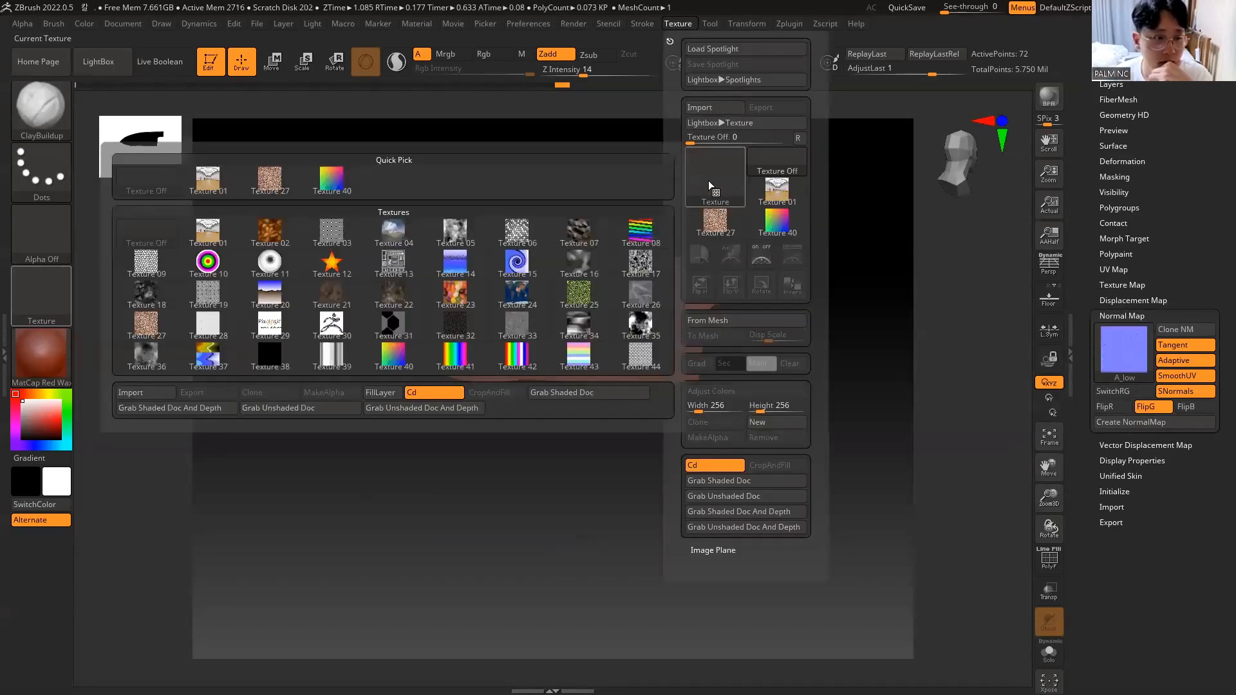
pyautogui.click(1122, 347)
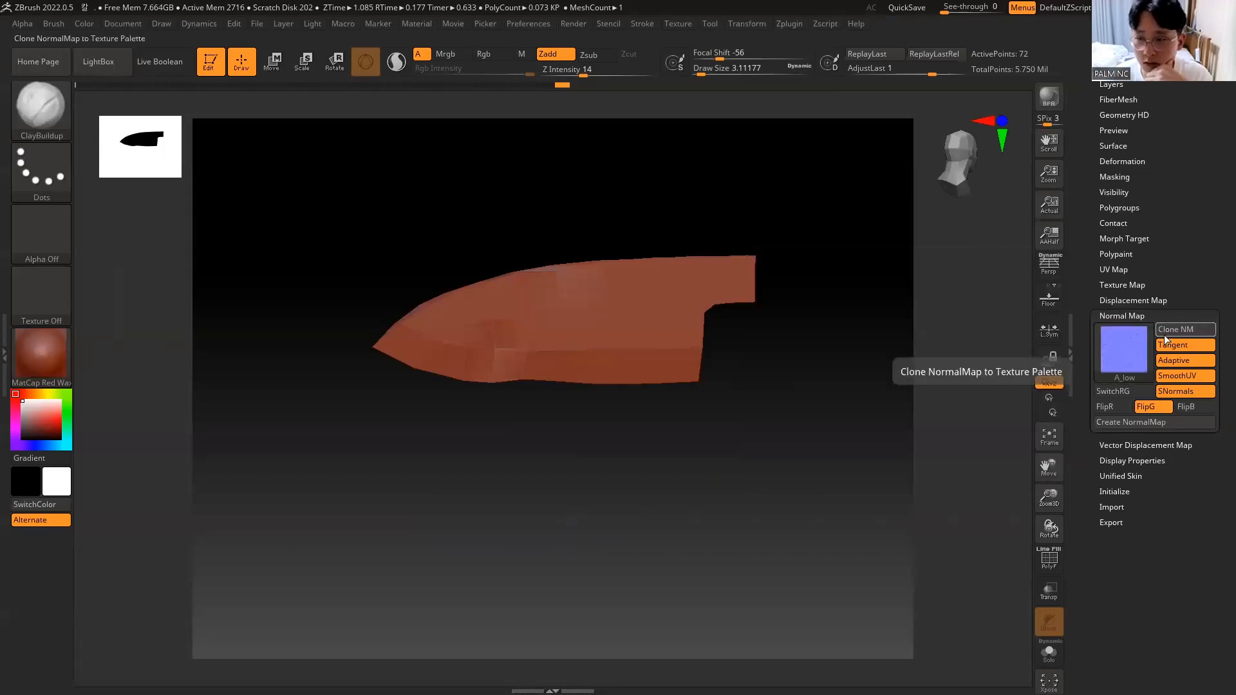
pyautogui.click(1183, 329)
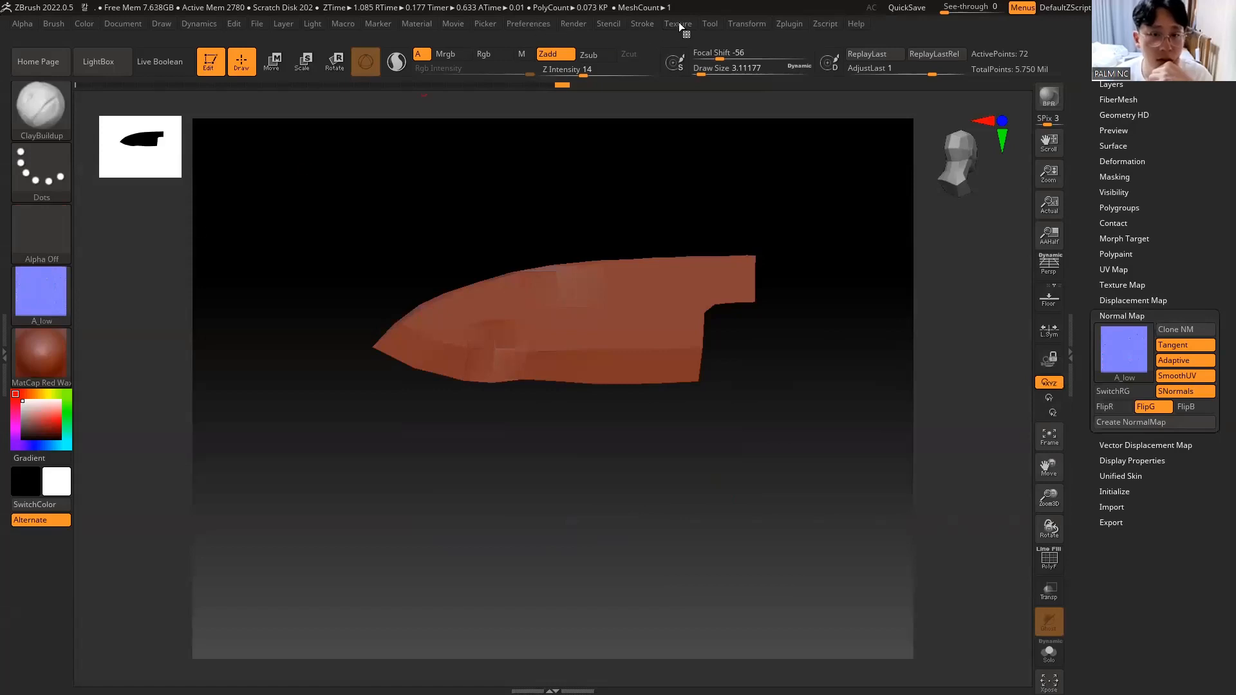
pyautogui.click(679, 23)
pyautogui.moveTo(715, 161)
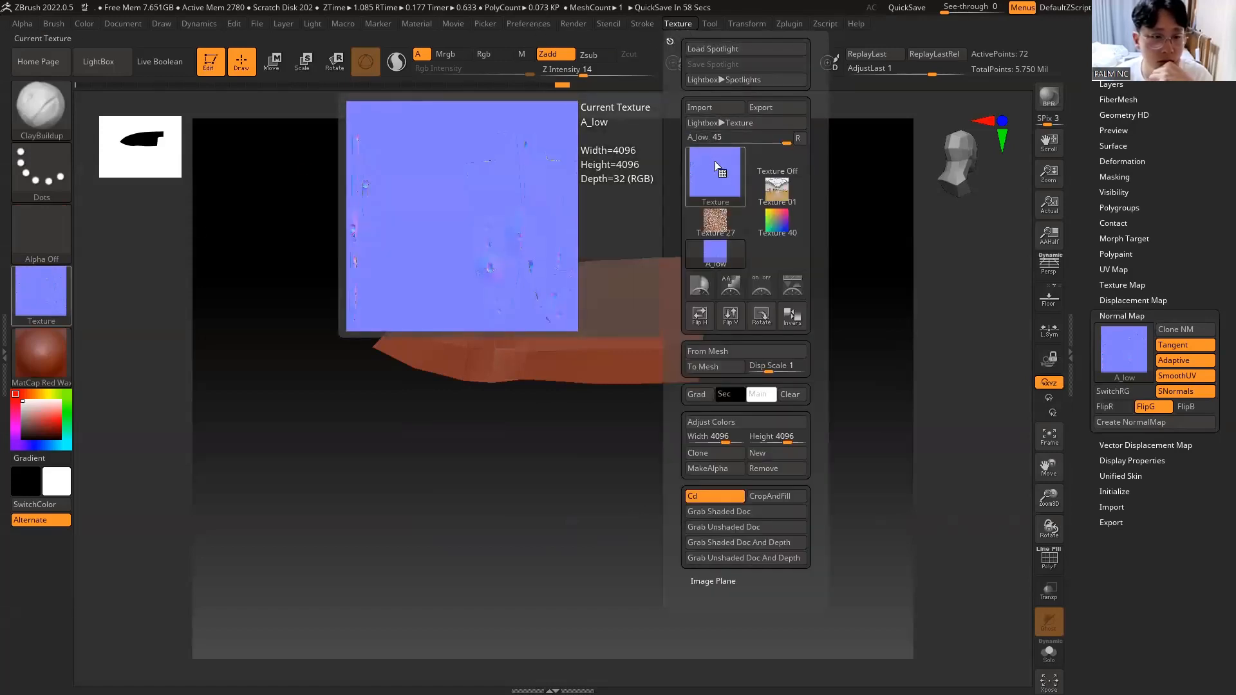
pyautogui.click(760, 107)
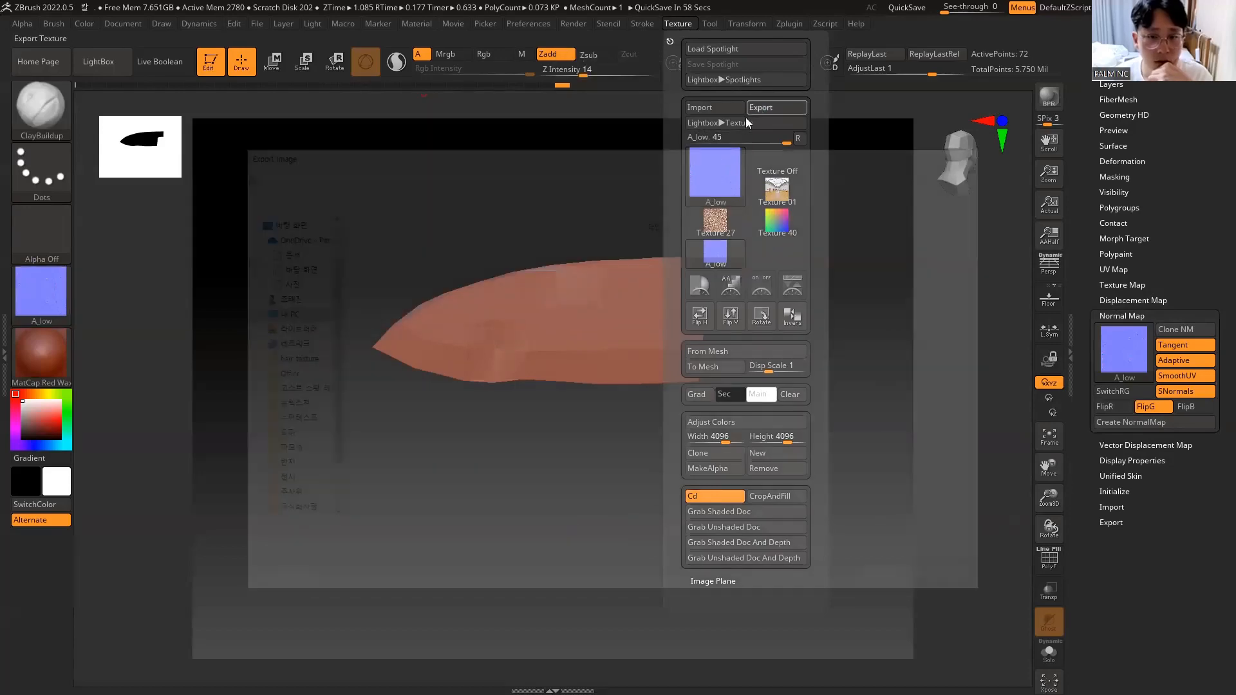
pyautogui.click(984, 150)
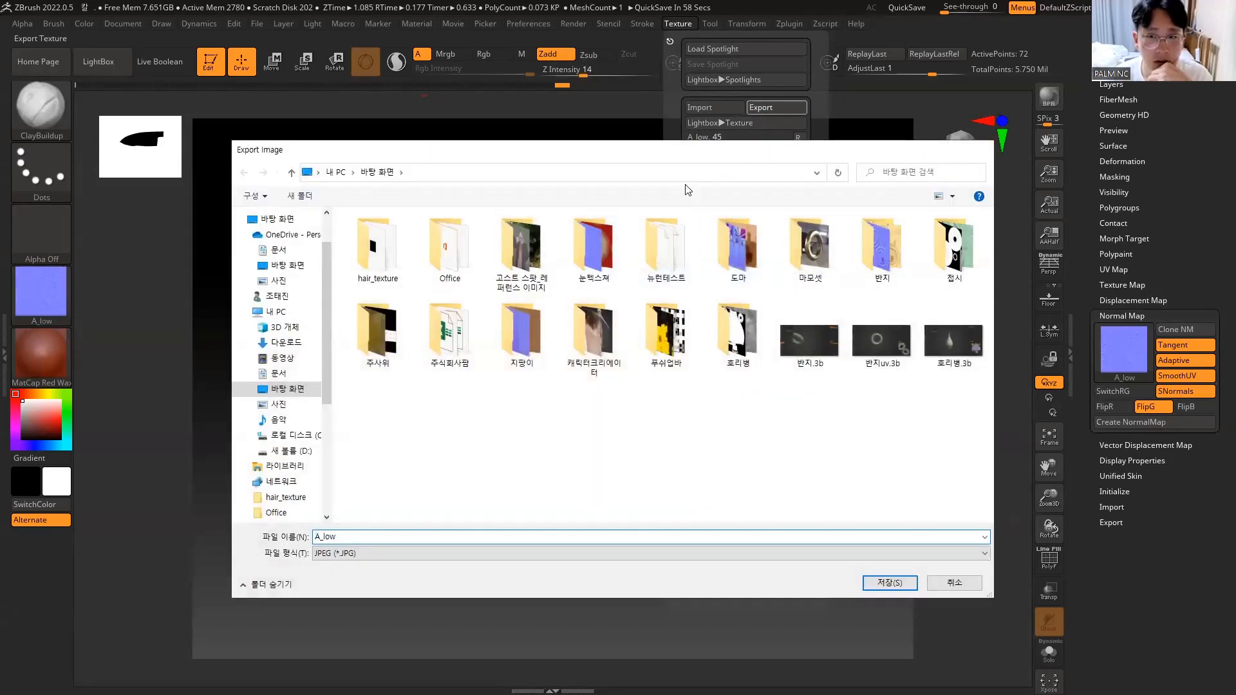
# Step: Select the A_low normal map in the texture palette and export it as a full-size JPEG named 칼
pyautogui.click(682, 23)
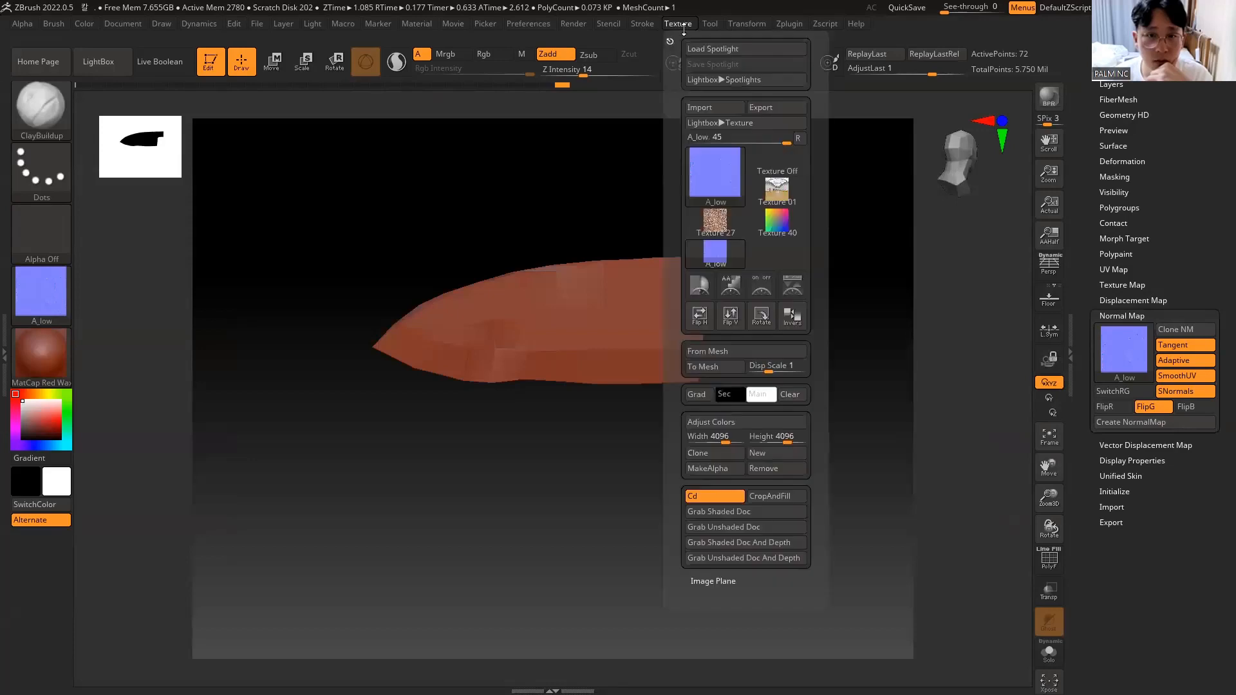
pyautogui.click(720, 167)
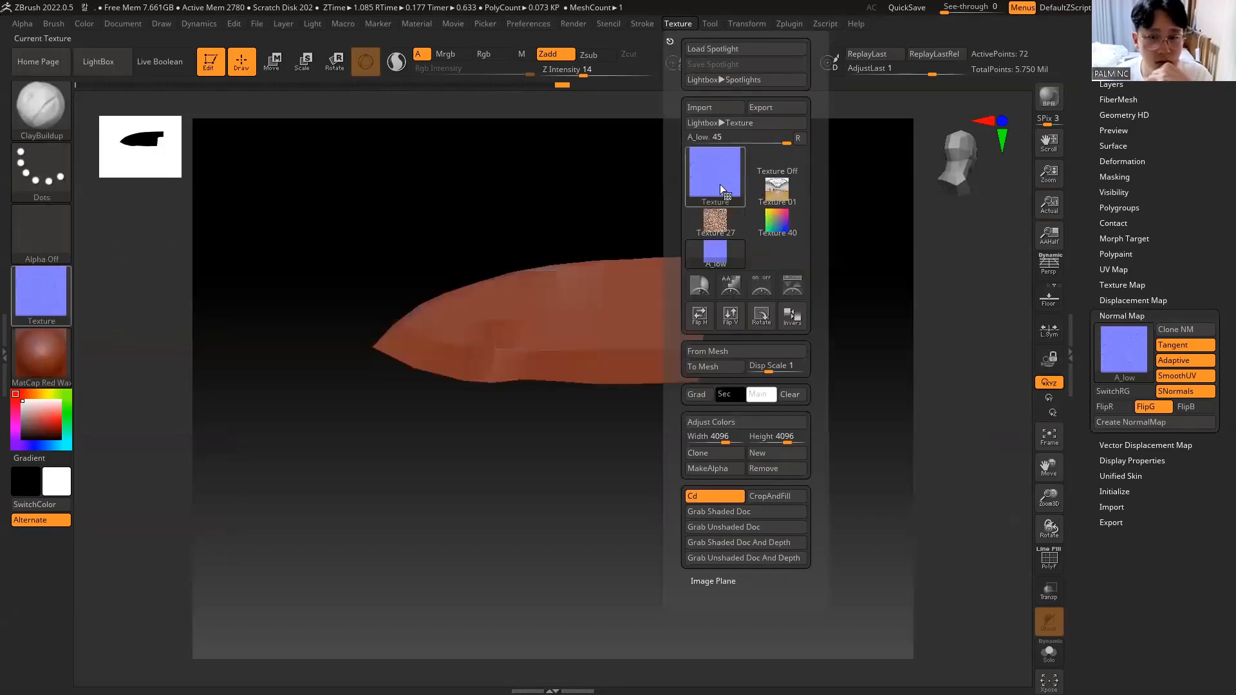
pyautogui.click(716, 222)
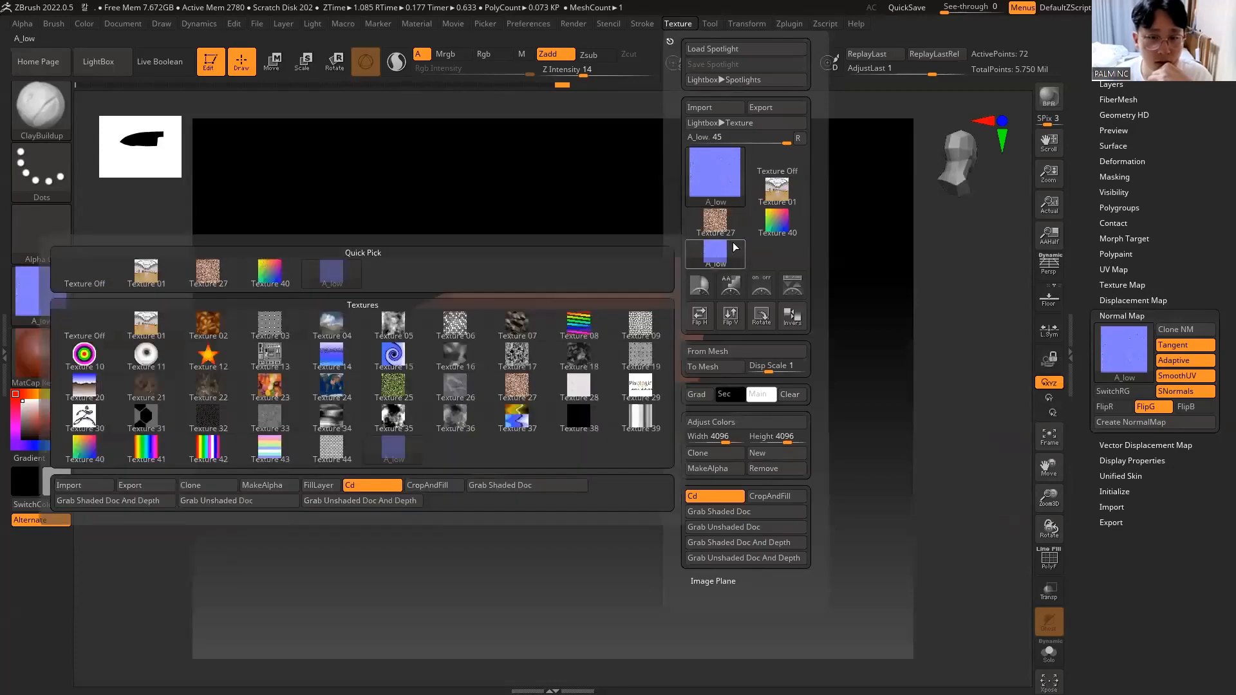
pyautogui.click(719, 262)
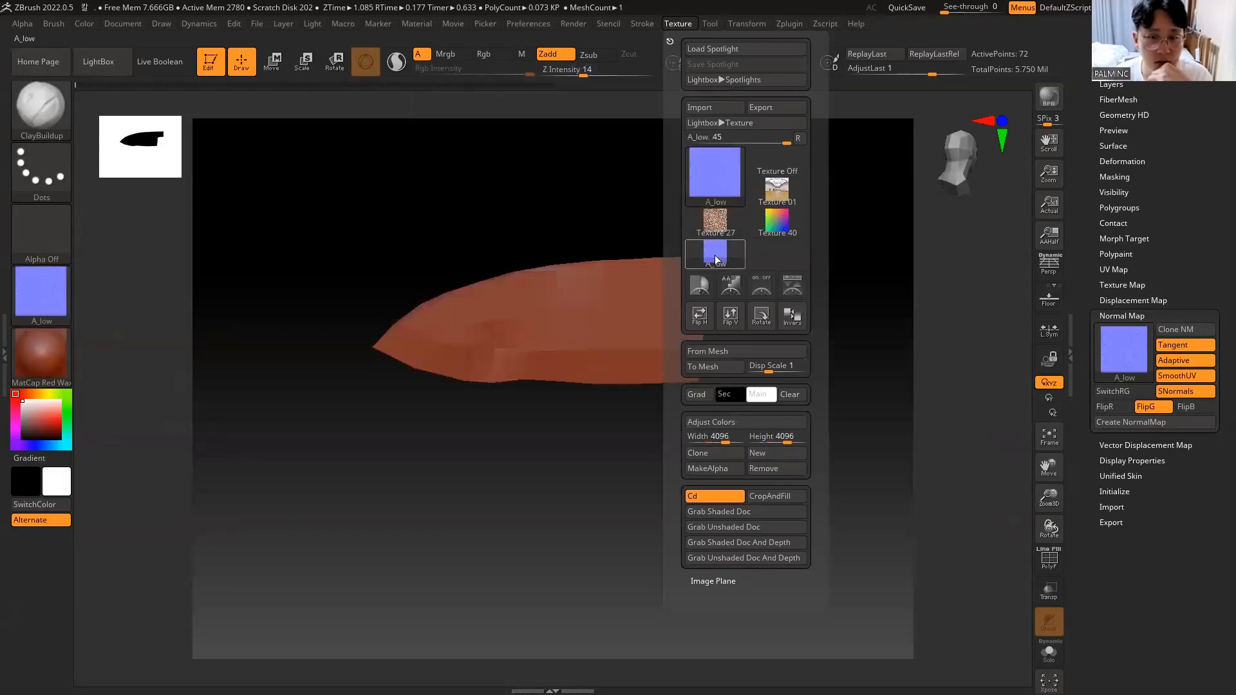
pyautogui.click(752, 113)
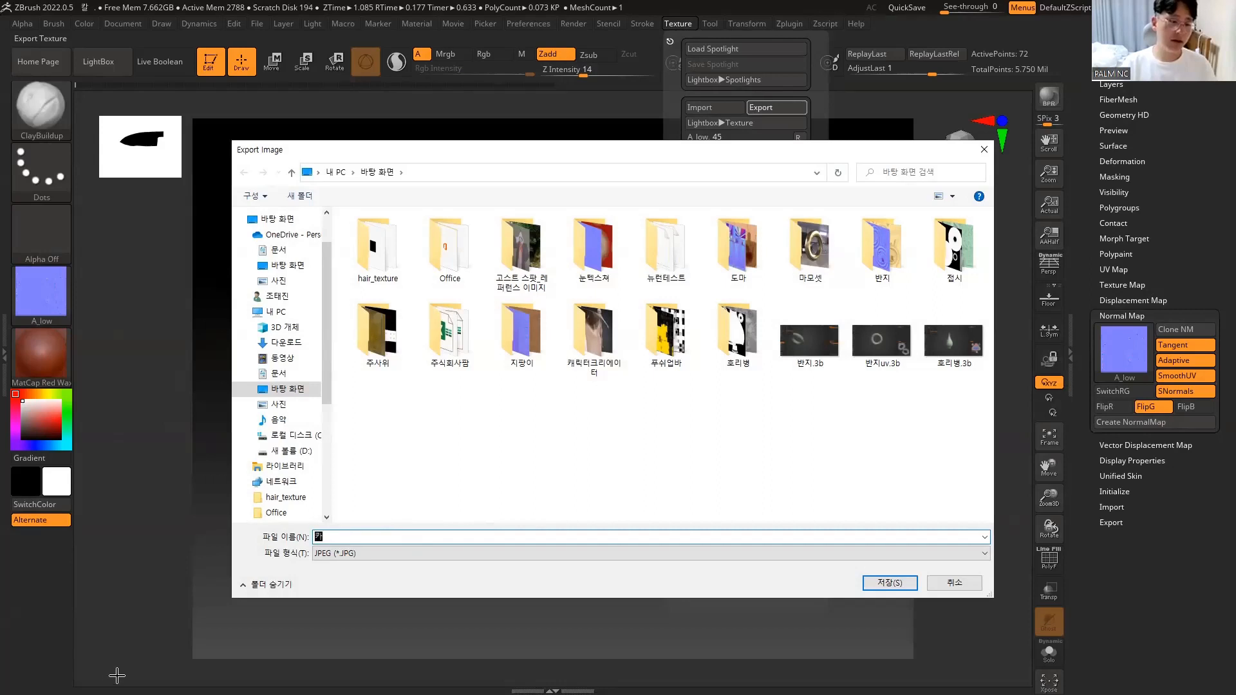
pyautogui.write('칼')
pyautogui.press('Return')
pyautogui.press('Return')
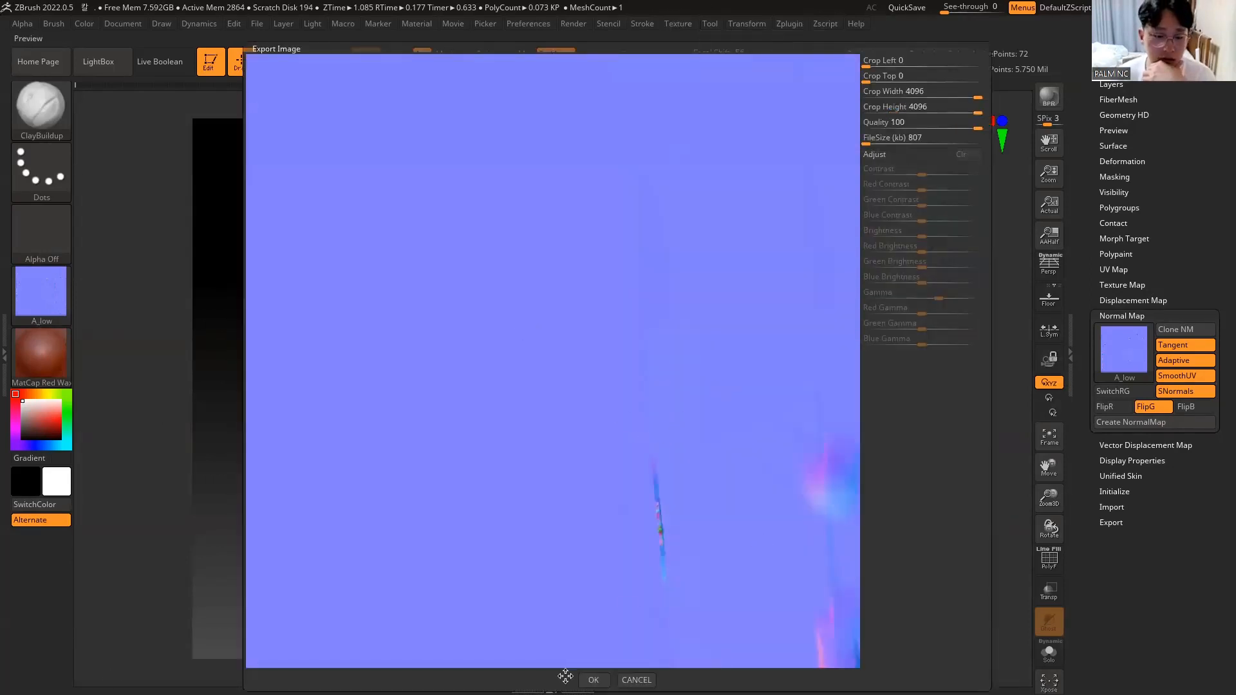
pyautogui.click(593, 680)
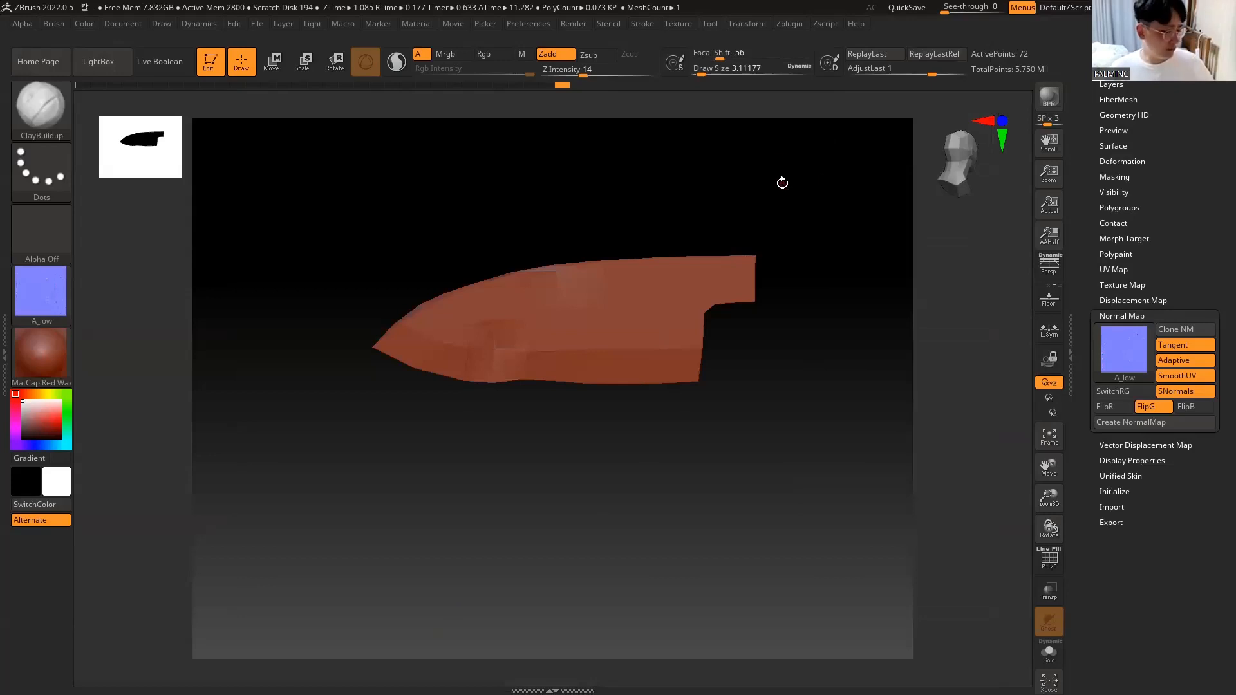
# Step: Switch to Adobe Substance 3D Painter and dismiss its welcome window
pyautogui.press('super')
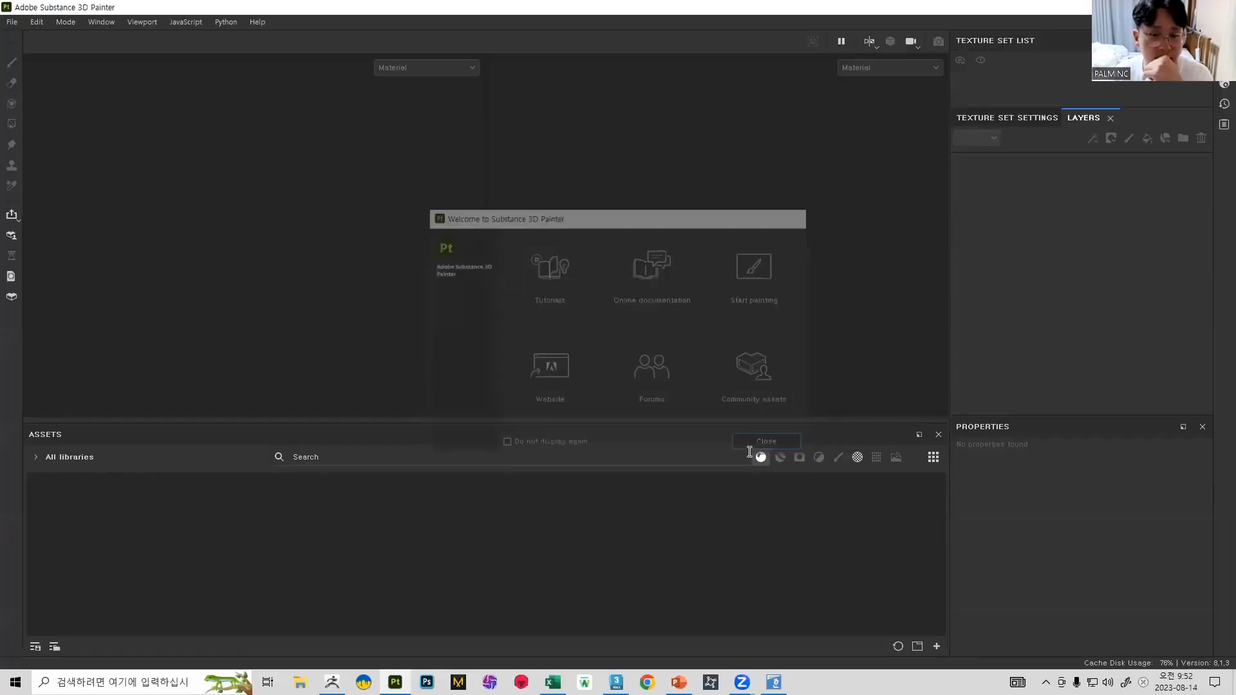
pyautogui.click(749, 450)
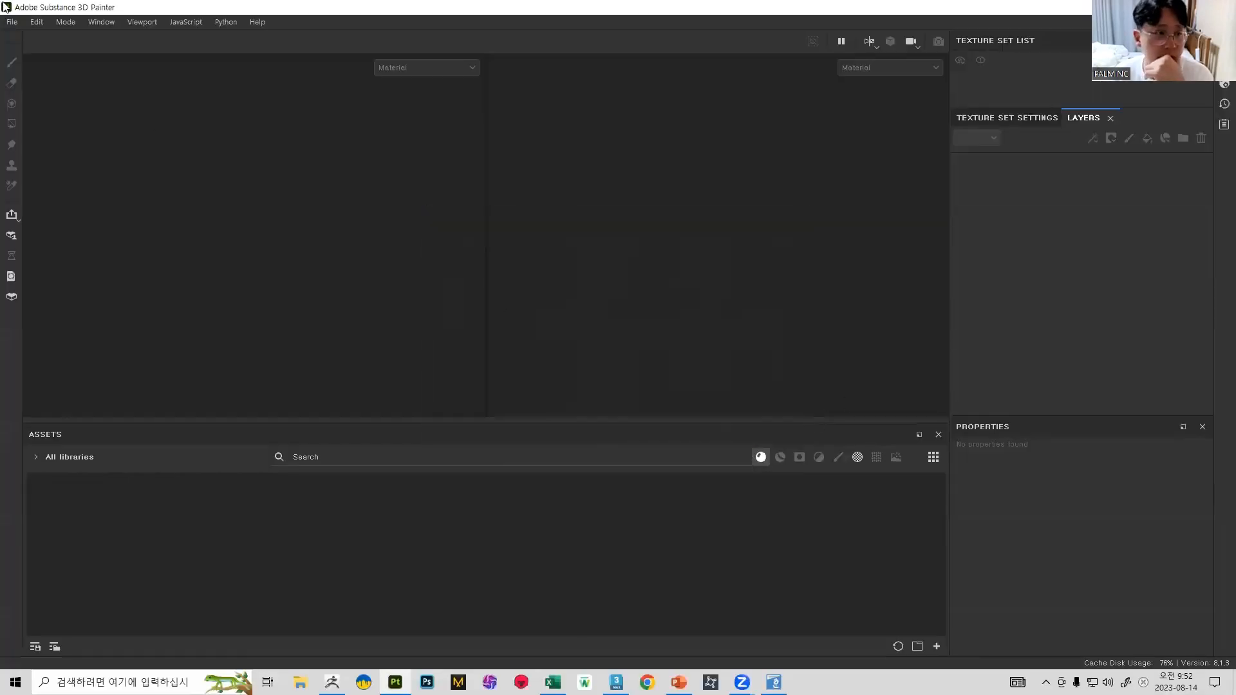
pyautogui.click(11, 22)
pyautogui.click(27, 50)
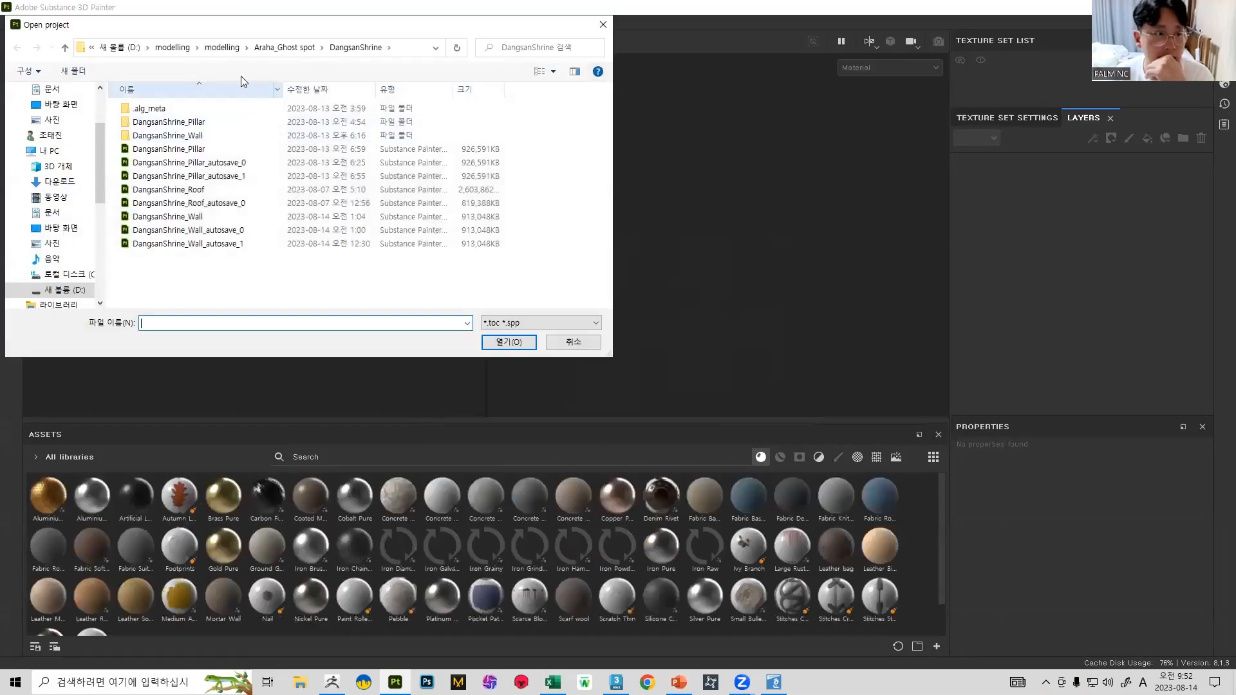
pyautogui.click(271, 155)
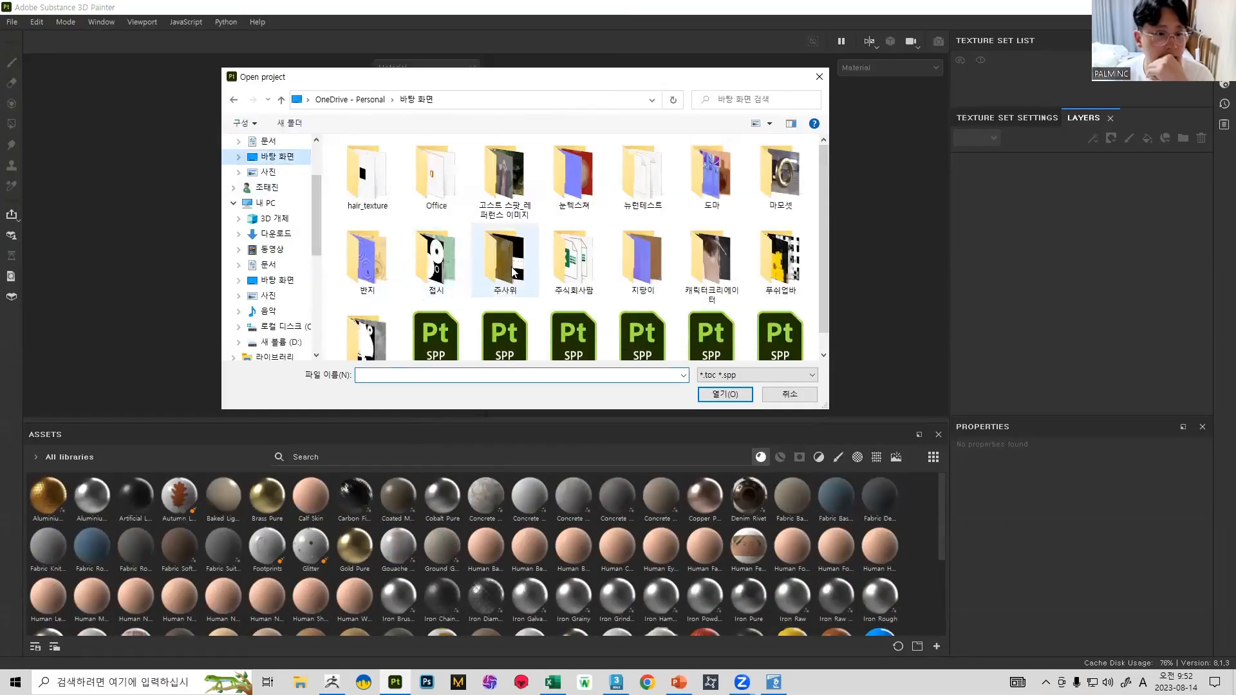
pyautogui.scroll(-1, 561, 282)
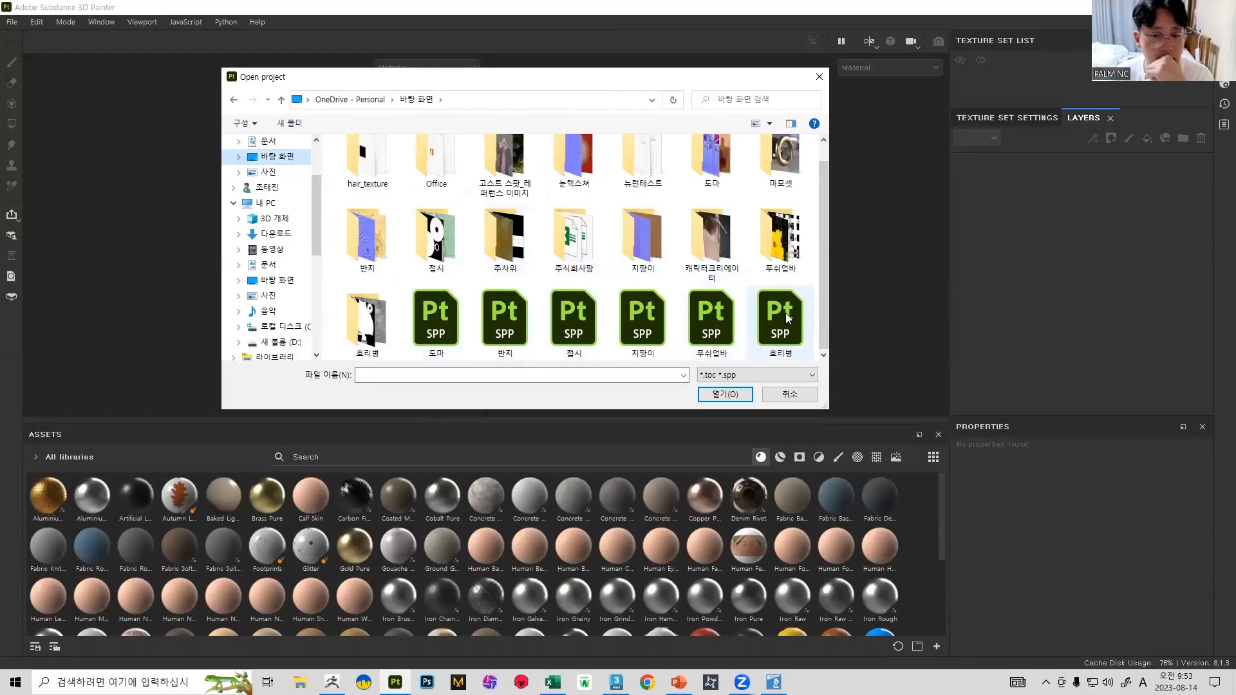
pyautogui.scroll(1, 644, 264)
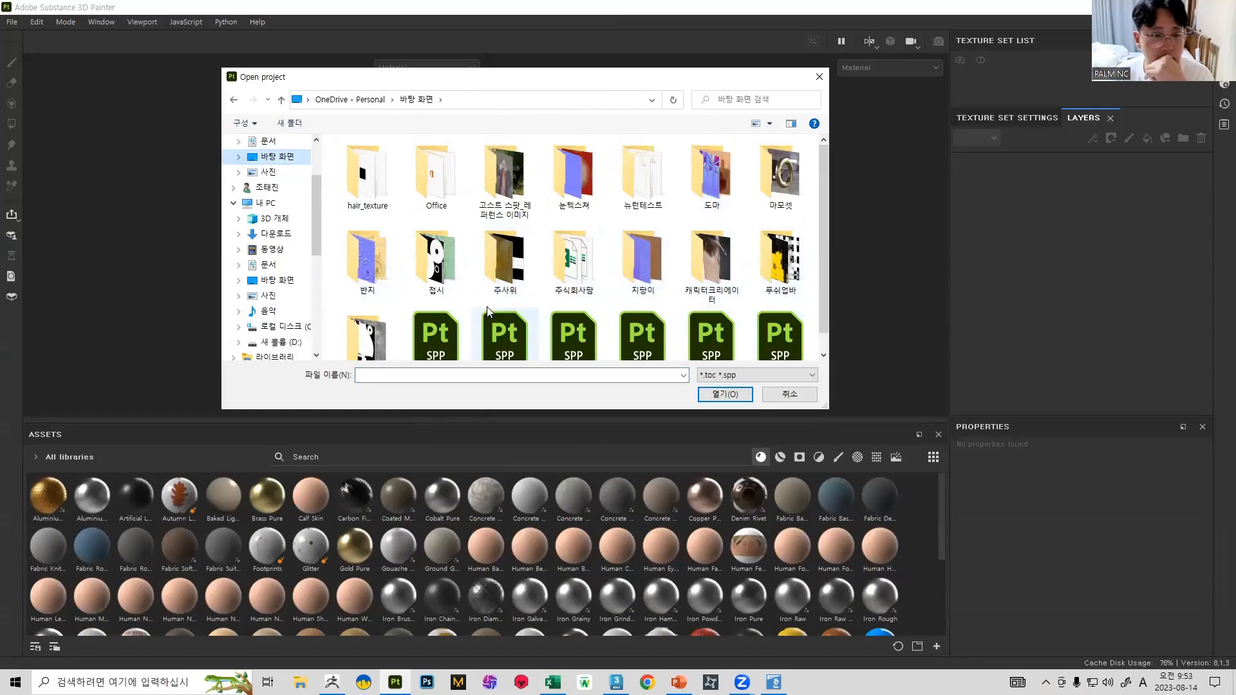
pyautogui.scroll(-1, 670, 262)
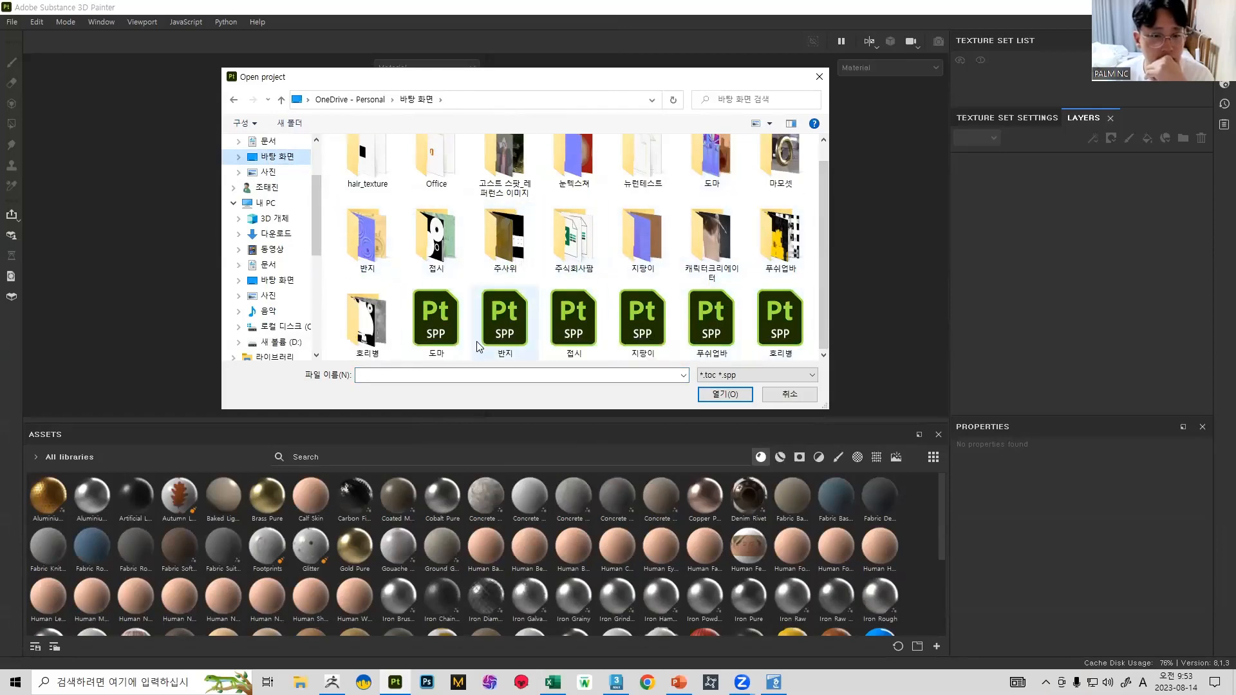
pyautogui.click(785, 395)
# Step: Create a new project from the 칼_low mesh stored on the desktop
pyautogui.click(12, 22)
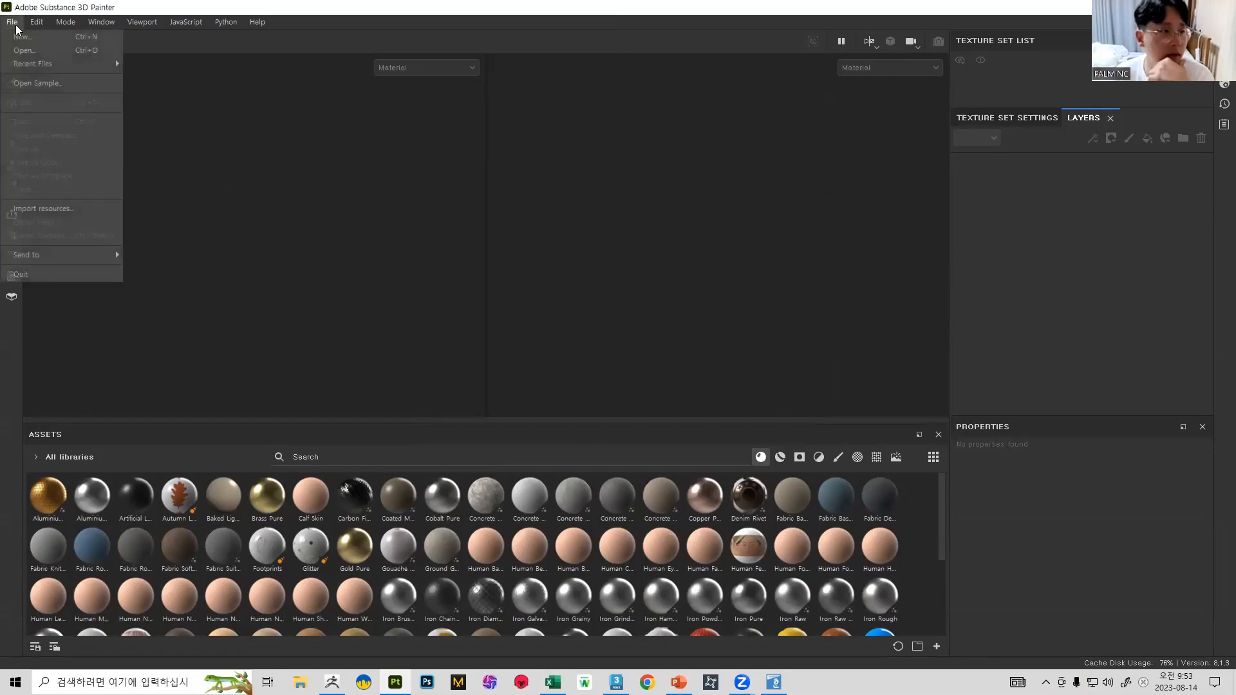
pyautogui.click(30, 38)
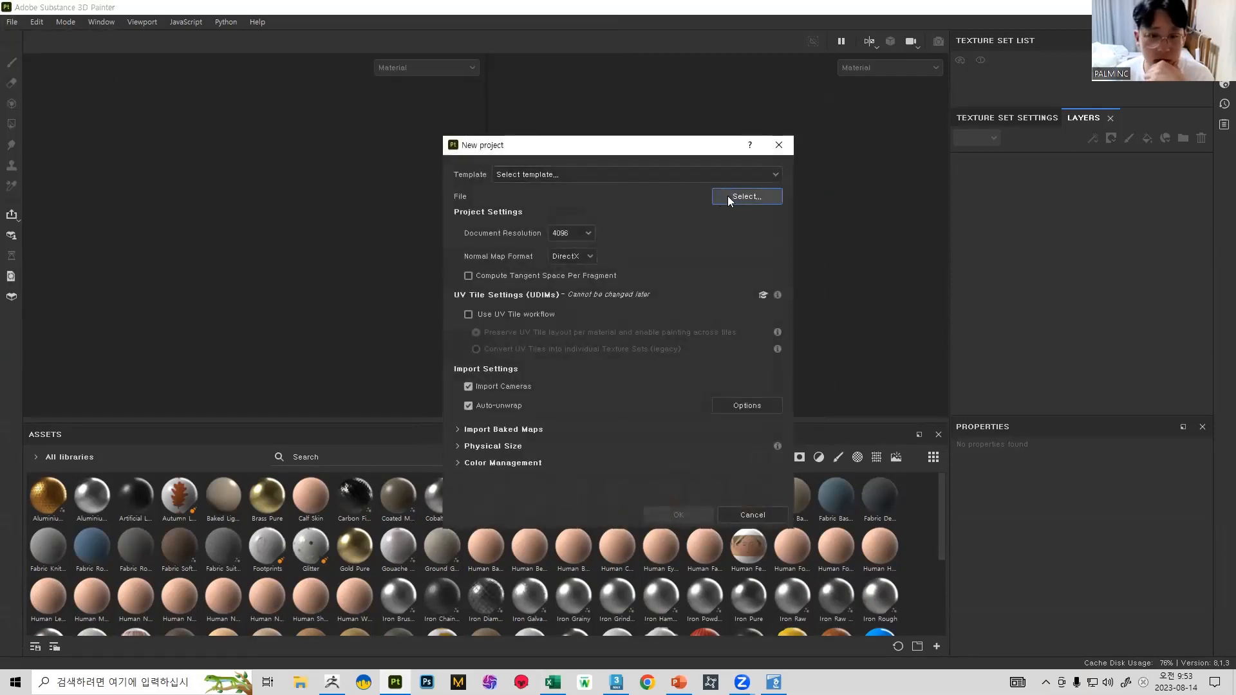
pyautogui.click(730, 197)
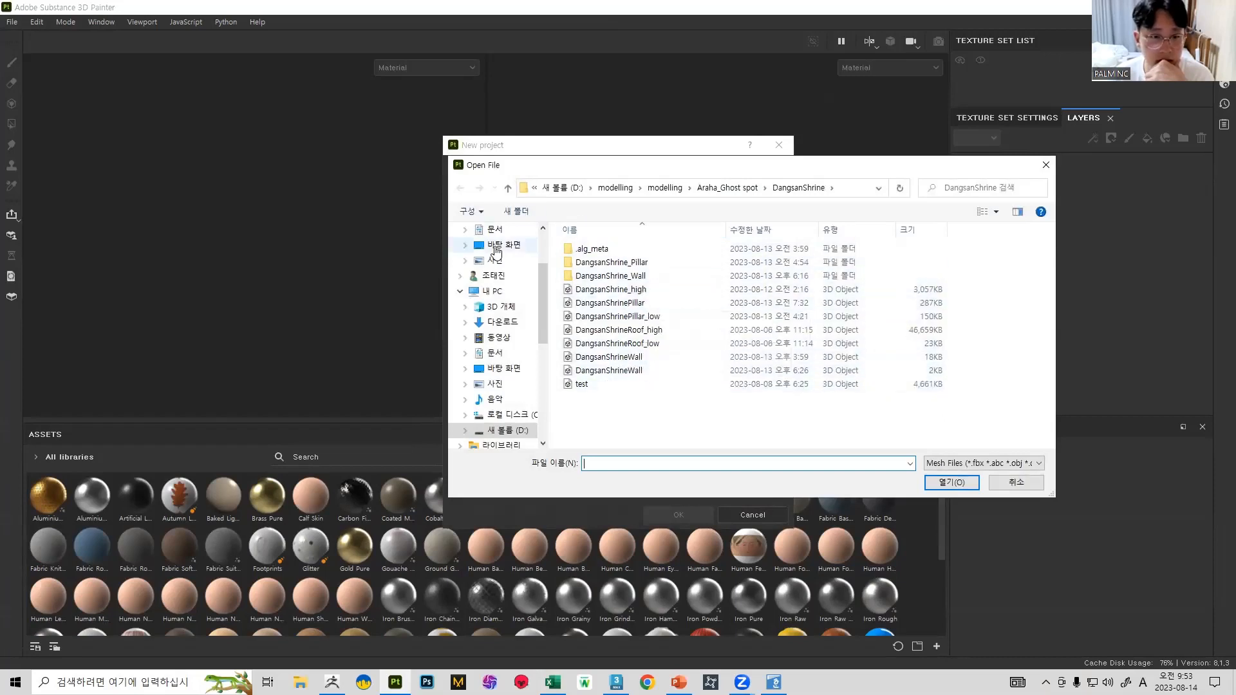
pyautogui.click(495, 247)
pyautogui.scroll(-5, 744, 307)
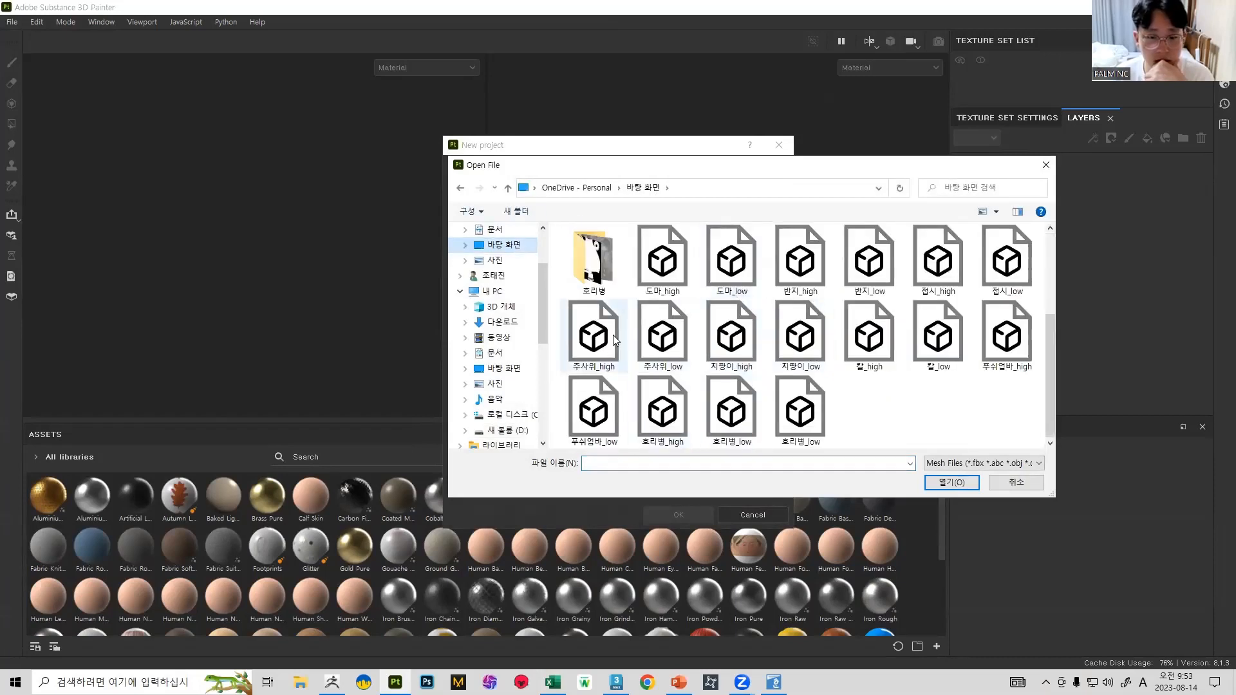
pyautogui.doubleClick(924, 335)
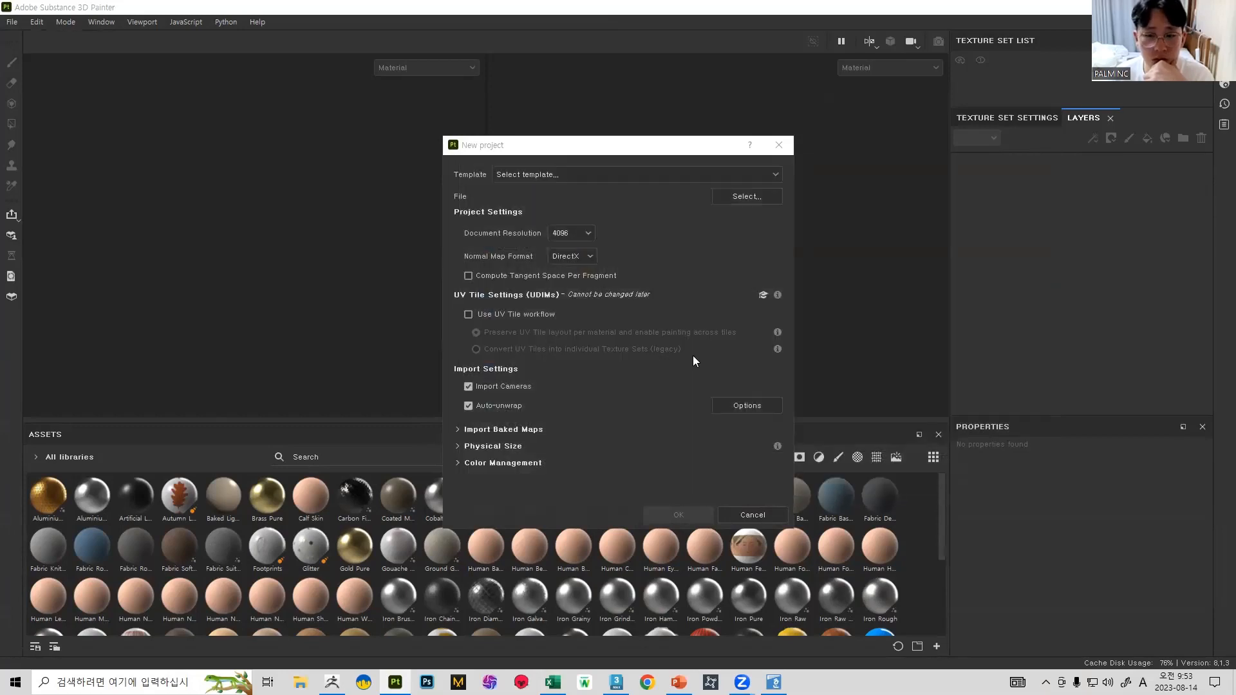
pyautogui.click(678, 514)
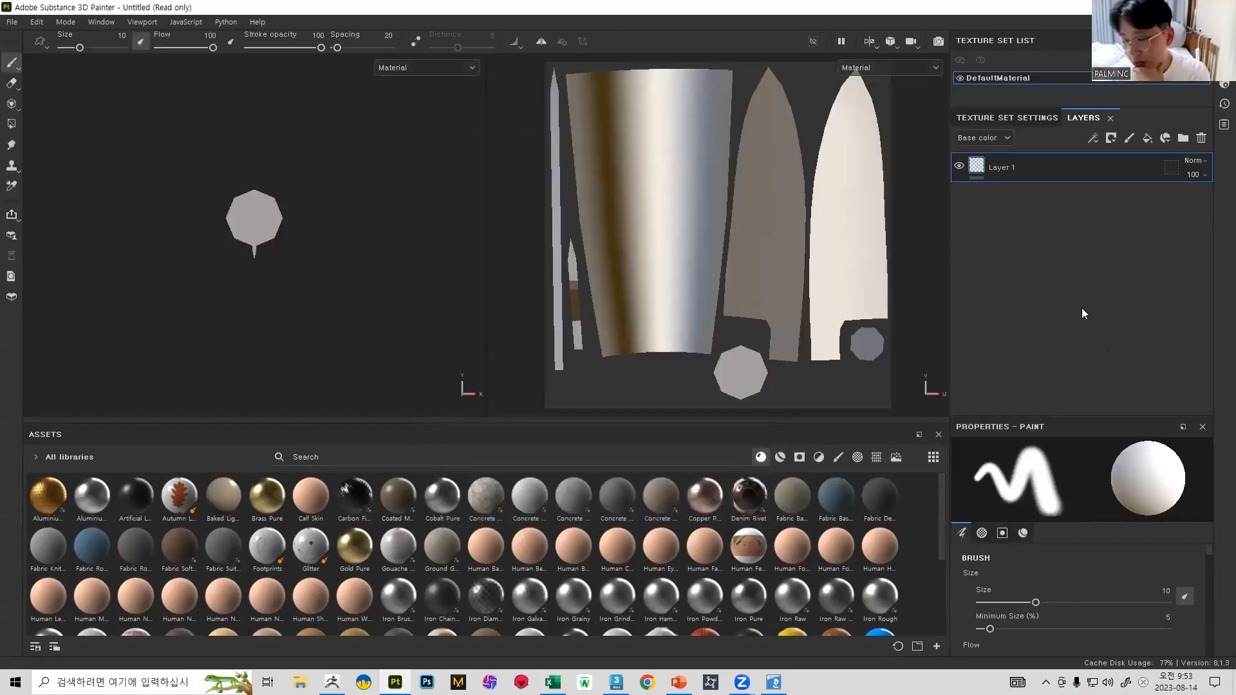
# Step: Set the mesh map baking output size to 4096 and load 칼_high as the high definition mesh
pyautogui.click(992, 116)
pyautogui.scroll(-2, 1112, 375)
pyautogui.scroll(-3, 1177, 296)
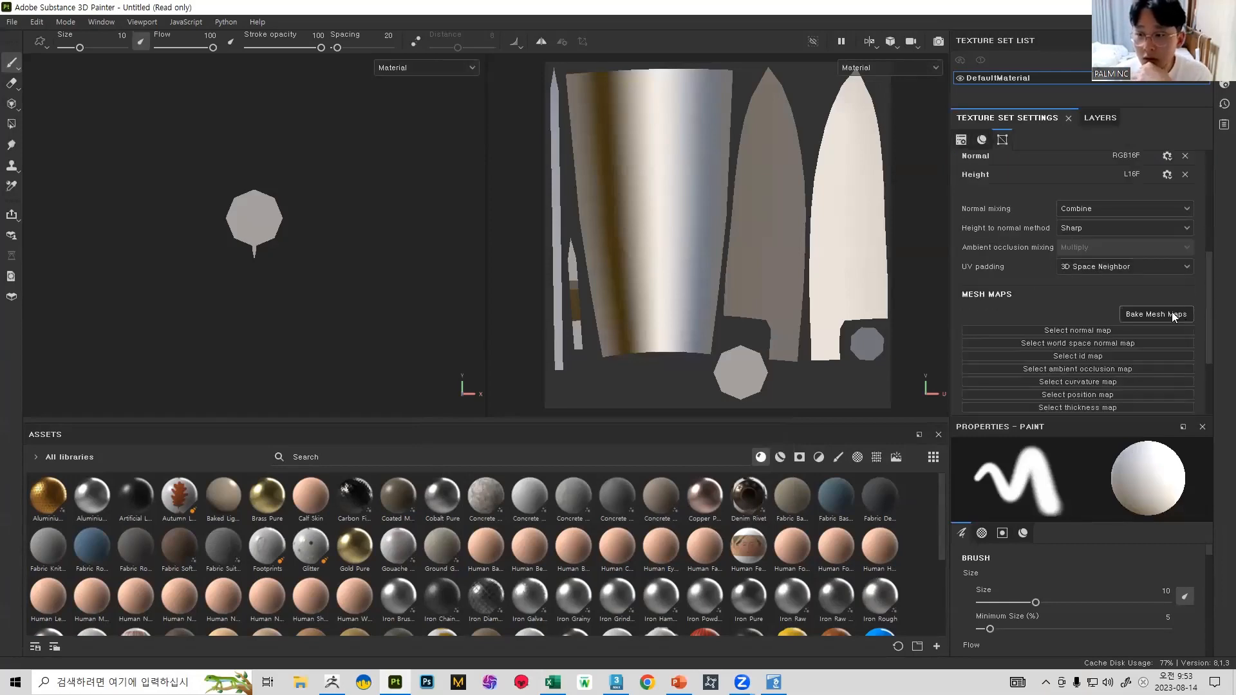
pyautogui.click(1171, 312)
pyautogui.click(639, 164)
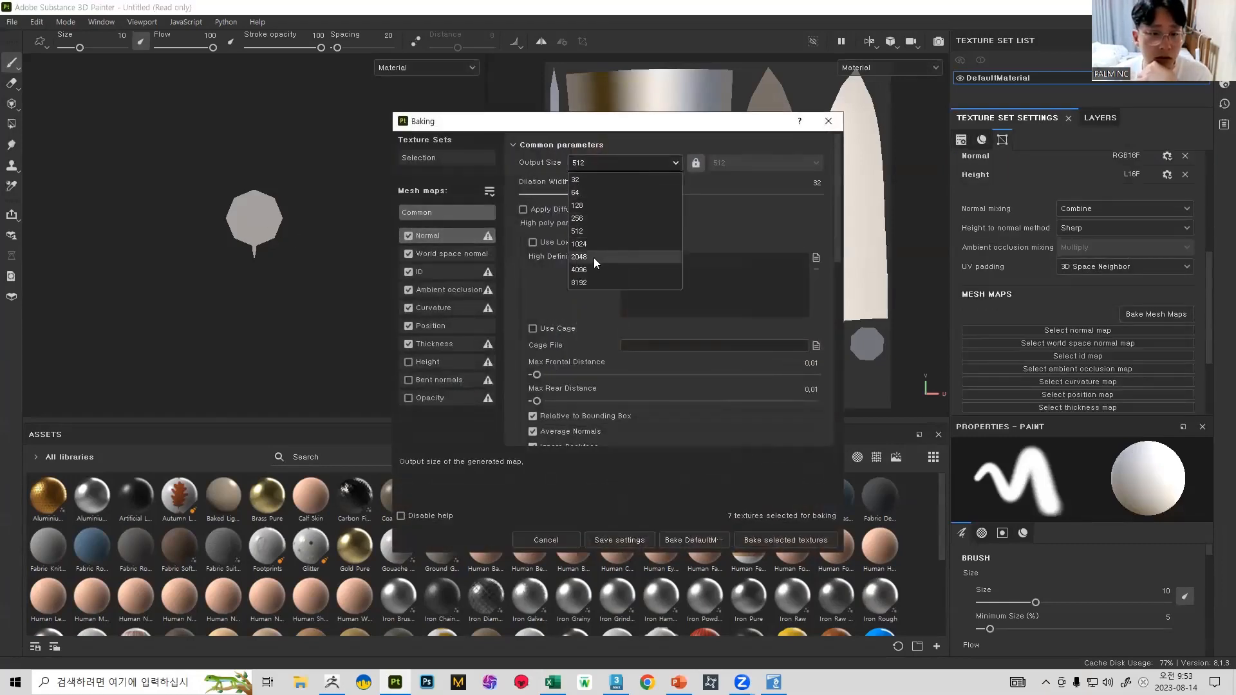
pyautogui.click(593, 256)
pyautogui.click(815, 257)
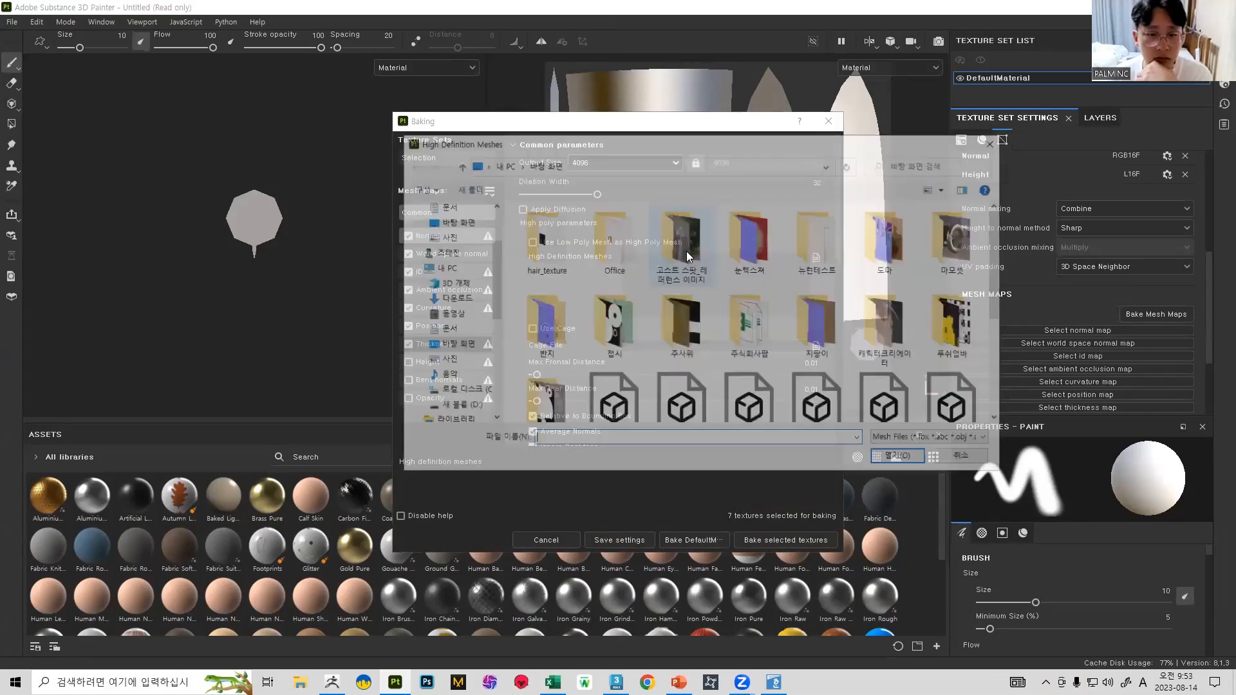
pyautogui.click(810, 316)
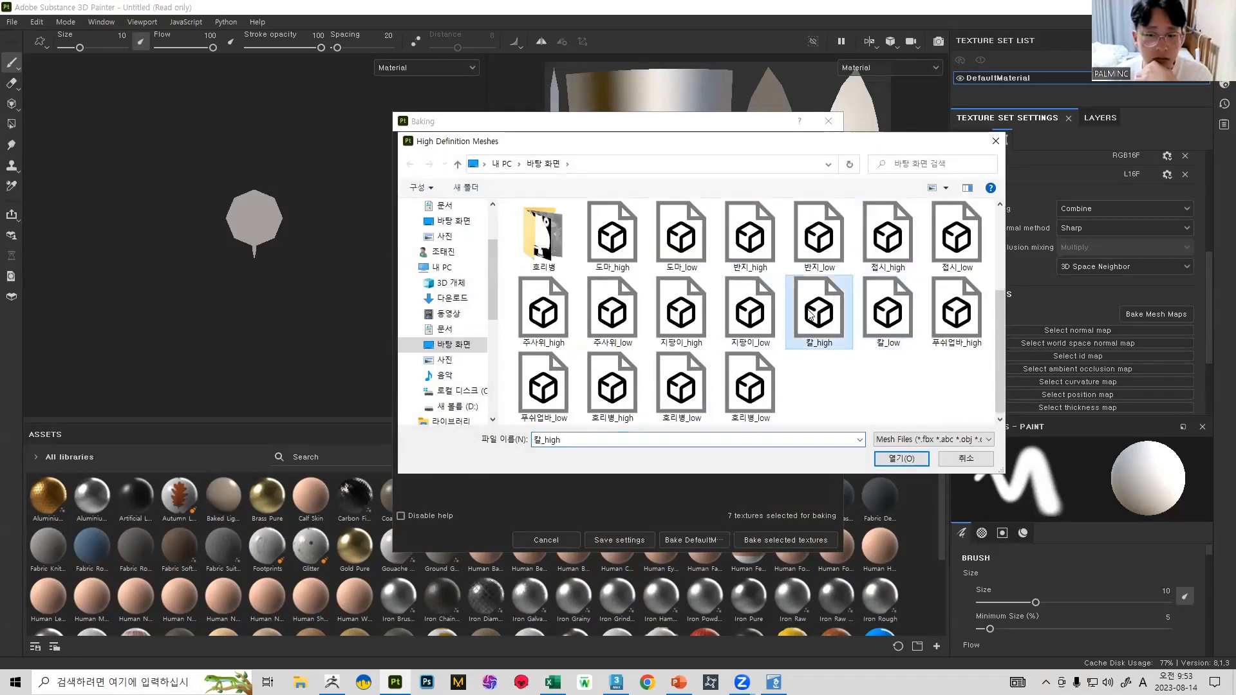
pyautogui.doubleClick(810, 315)
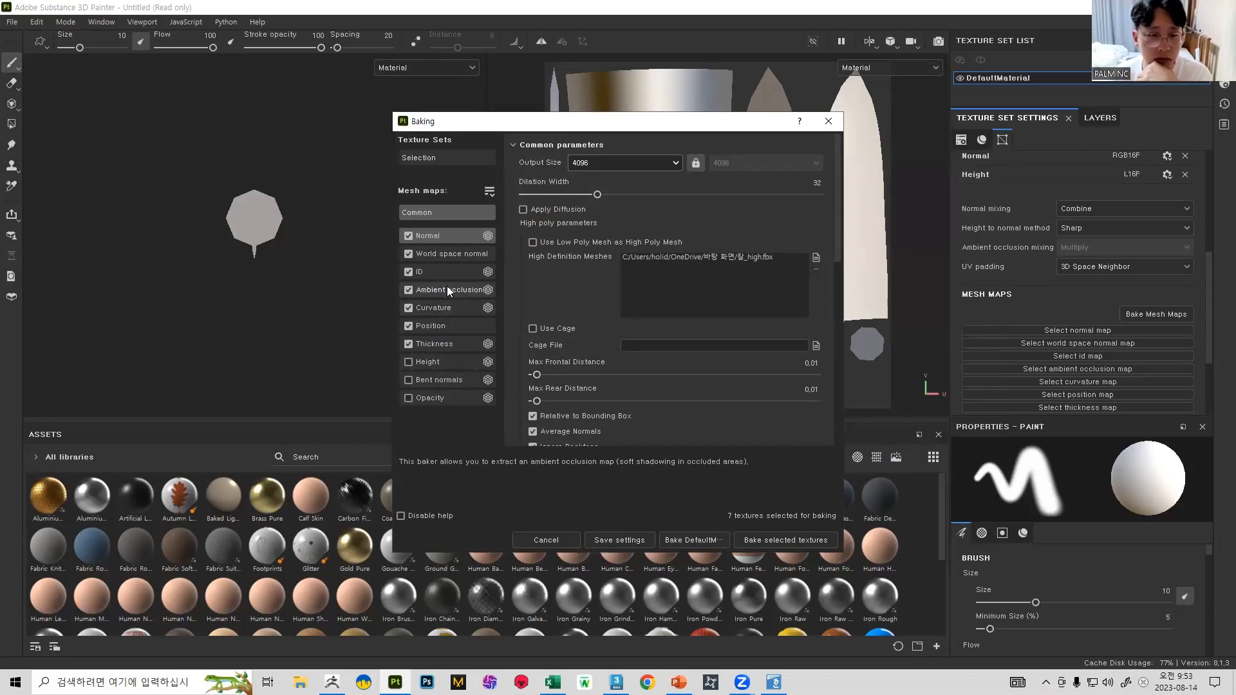
# Step: Exclude ID, Position and Thickness, then bake the Normal, World space normal, Ambient occlusion and Curvature maps
pyautogui.click(409, 272)
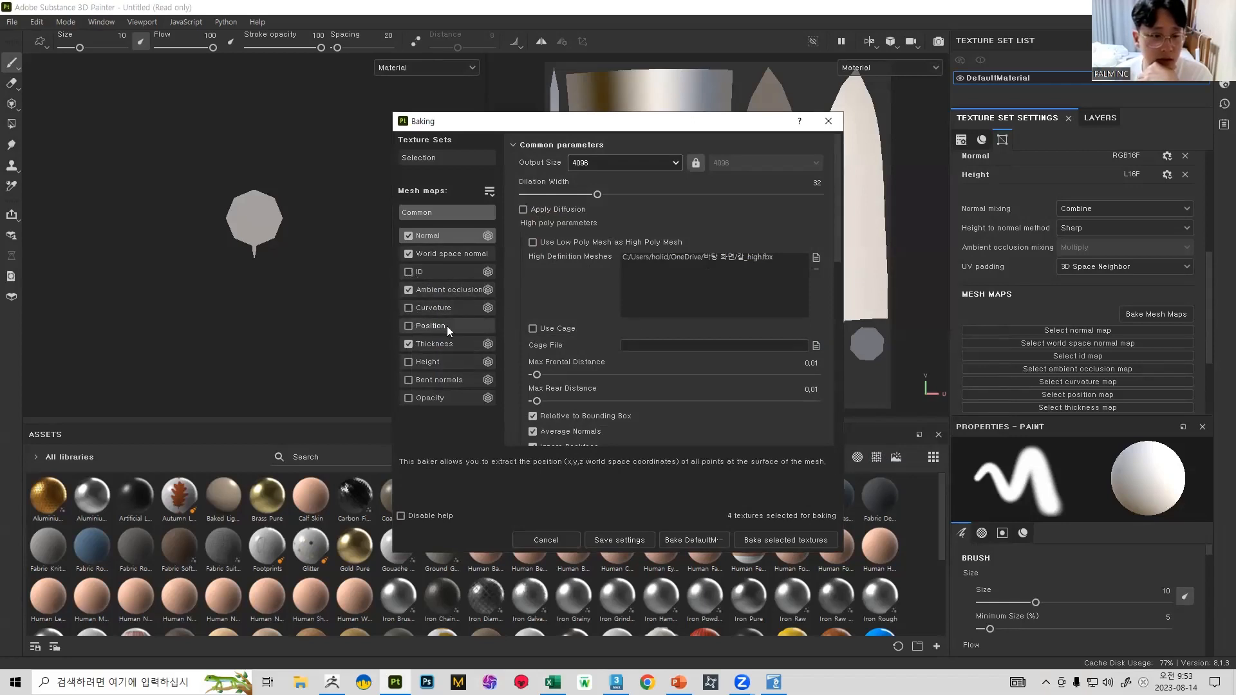
pyautogui.click(409, 308)
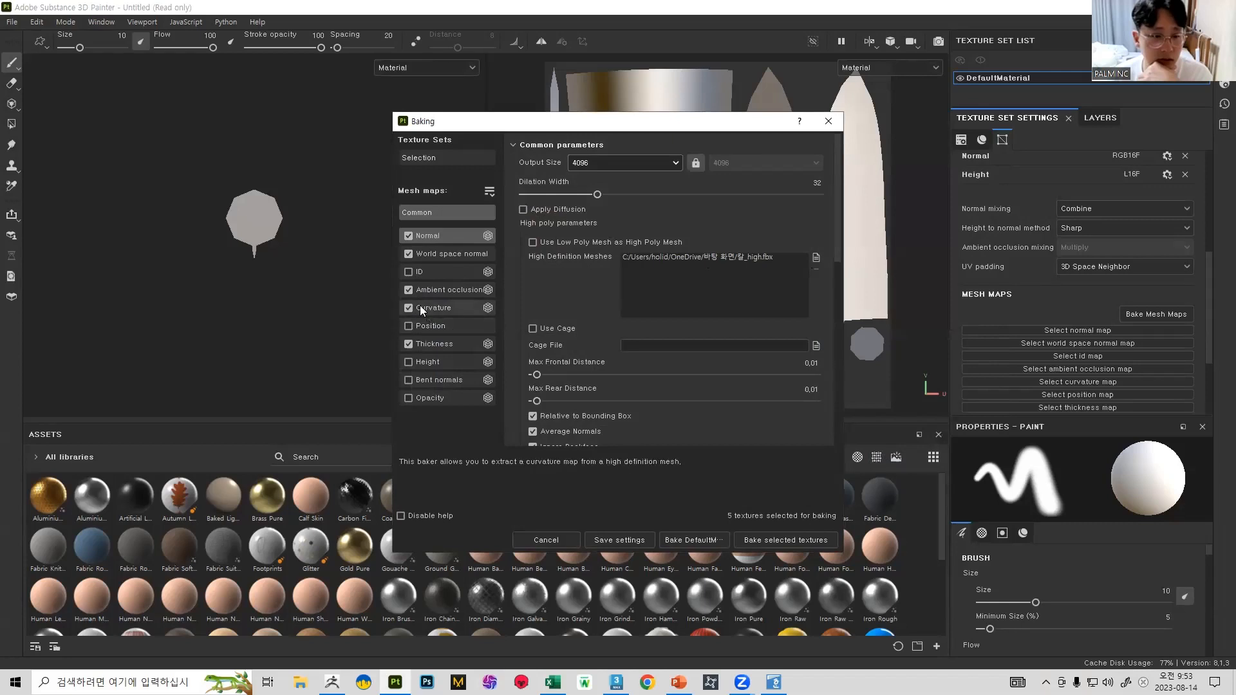
pyautogui.click(409, 343)
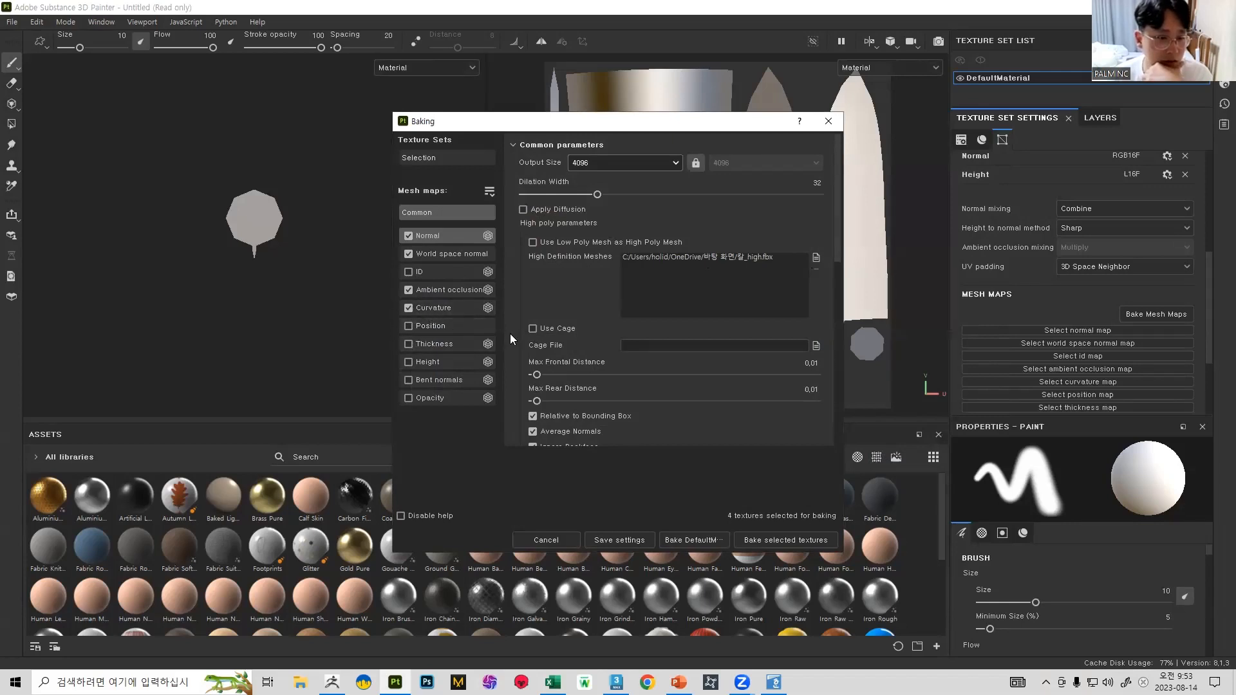
pyautogui.click(756, 544)
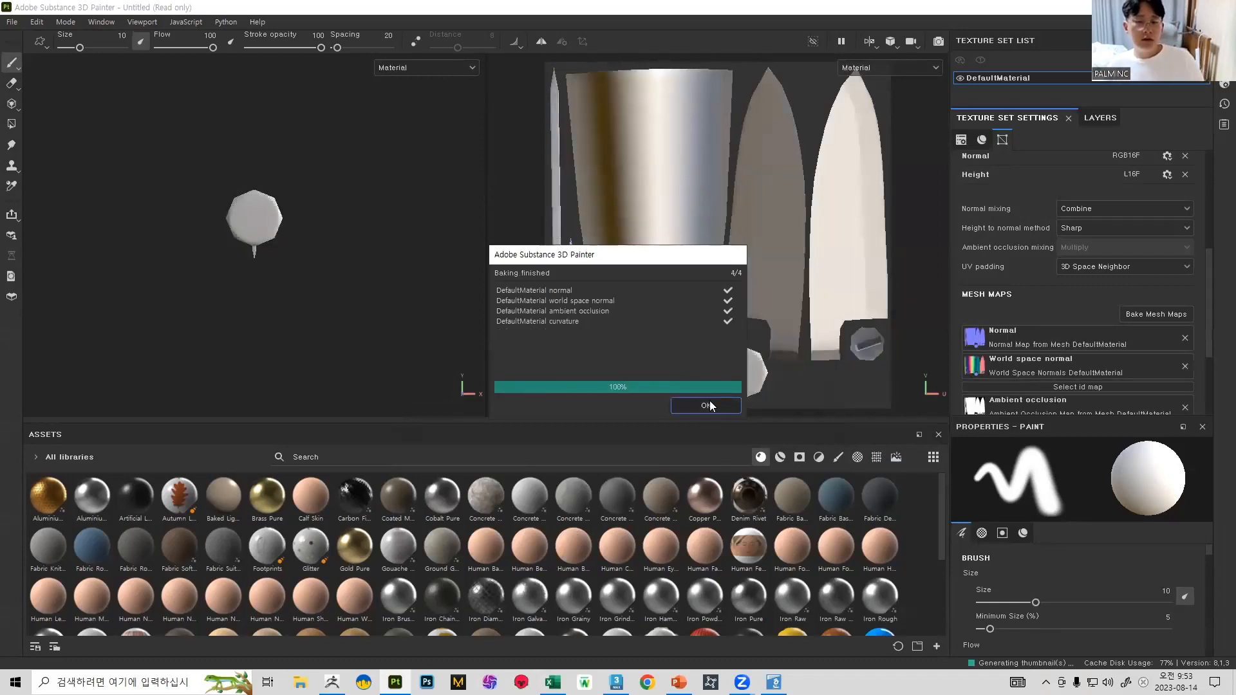
pyautogui.click(705, 405)
# Step: Examine the baked shading around the joint between the knife's blade and handle
pyautogui.keyDown('alt'); pyautogui.moveTo(268, 309); pyautogui.dragTo(400, 309); pyautogui.keyUp('alt')
pyautogui.keyDown('alt'); pyautogui.moveTo(322, 296); pyautogui.dragTo(306, 348, button='right'); pyautogui.keyUp('alt')
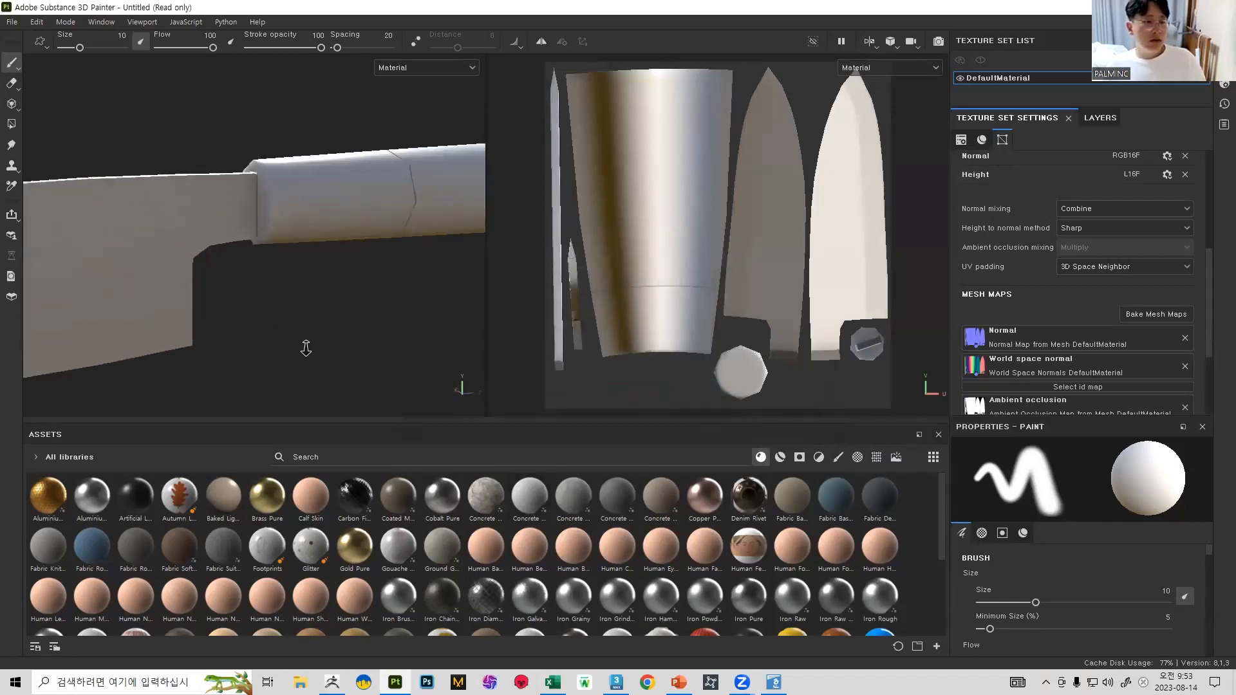
pyautogui.keyDown('alt'); pyautogui.moveTo(270, 289); pyautogui.dragTo(281, 240); pyautogui.keyUp('alt')
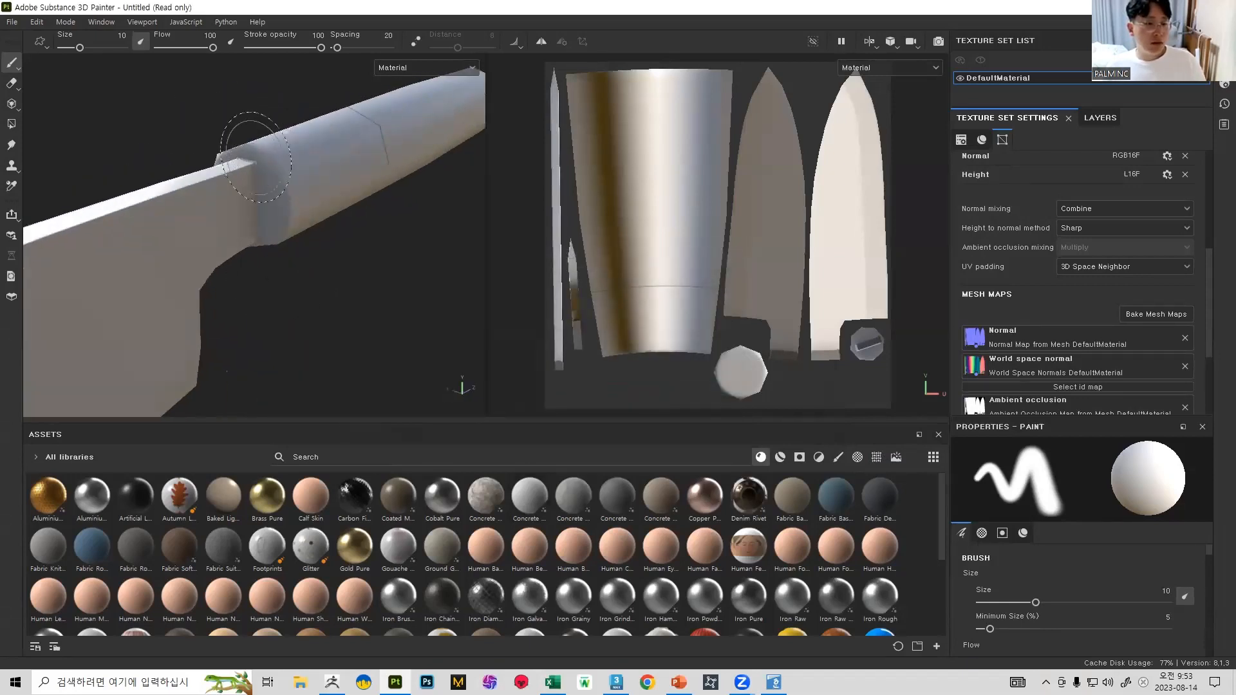
pyautogui.keyDown('alt'); pyautogui.moveTo(267, 174); pyautogui.dragTo(377, 468, button='right'); pyautogui.keyUp('alt')
pyautogui.keyDown('alt'); pyautogui.moveTo(322, 199); pyautogui.dragTo(347, 268); pyautogui.keyUp('alt')
pyautogui.keyDown('alt'); pyautogui.moveTo(341, 214); pyautogui.dragTo(317, 288, button='right'); pyautogui.keyUp('alt')
pyautogui.keyDown('alt'); pyautogui.moveTo(317, 287); pyautogui.dragTo(342, 232); pyautogui.keyUp('alt')
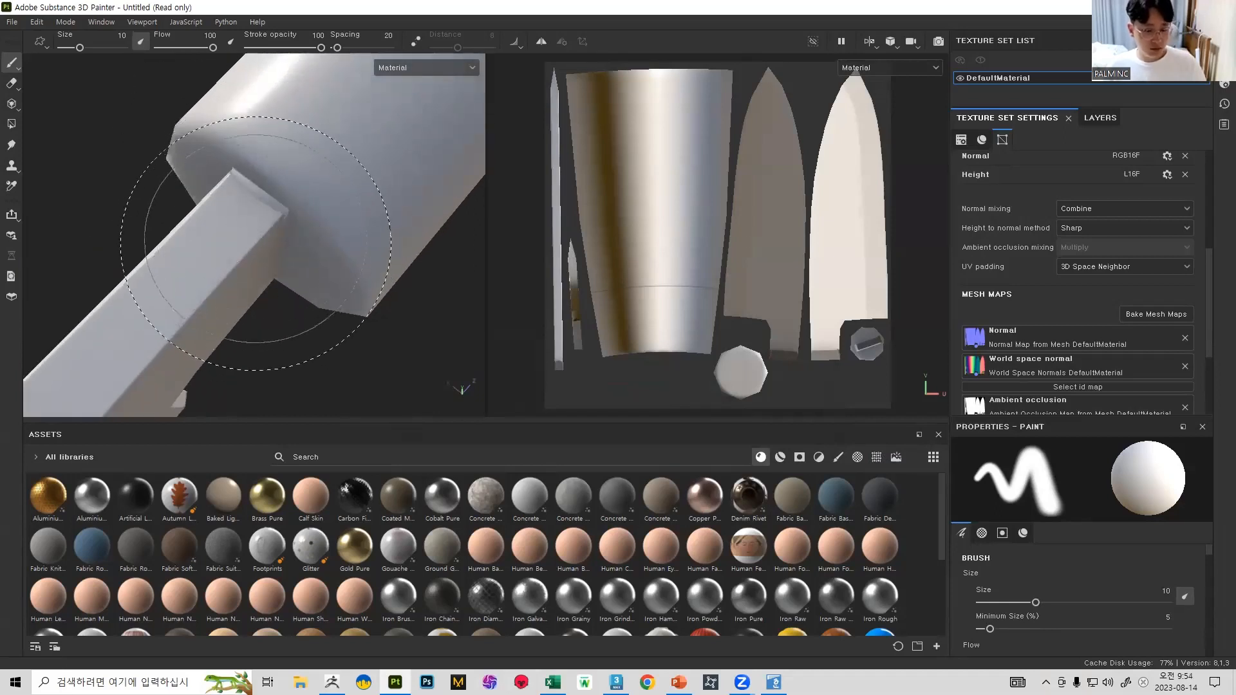
# Step: Reduce the paint brush size to 0.58
pyautogui.keyDown('ctrl'); pyautogui.moveTo(267, 227); pyautogui.dragTo(255, 226, button='right'); pyautogui.keyUp('ctrl')
pyautogui.press('[')
pyautogui.press('[')
pyautogui.press('[')
pyautogui.press('[')
pyautogui.press('[')
pyautogui.press('[')
pyautogui.press('[')
pyautogui.press('[')
pyautogui.press('[')
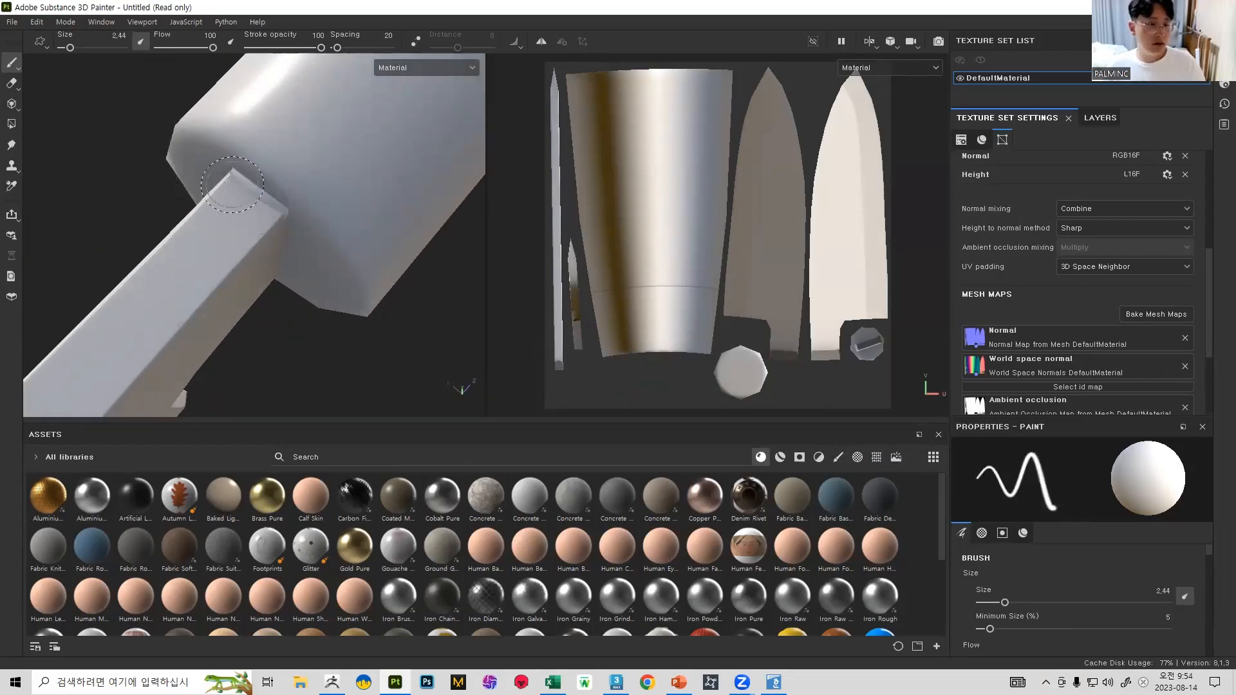
pyautogui.press('[')
pyautogui.press('[')
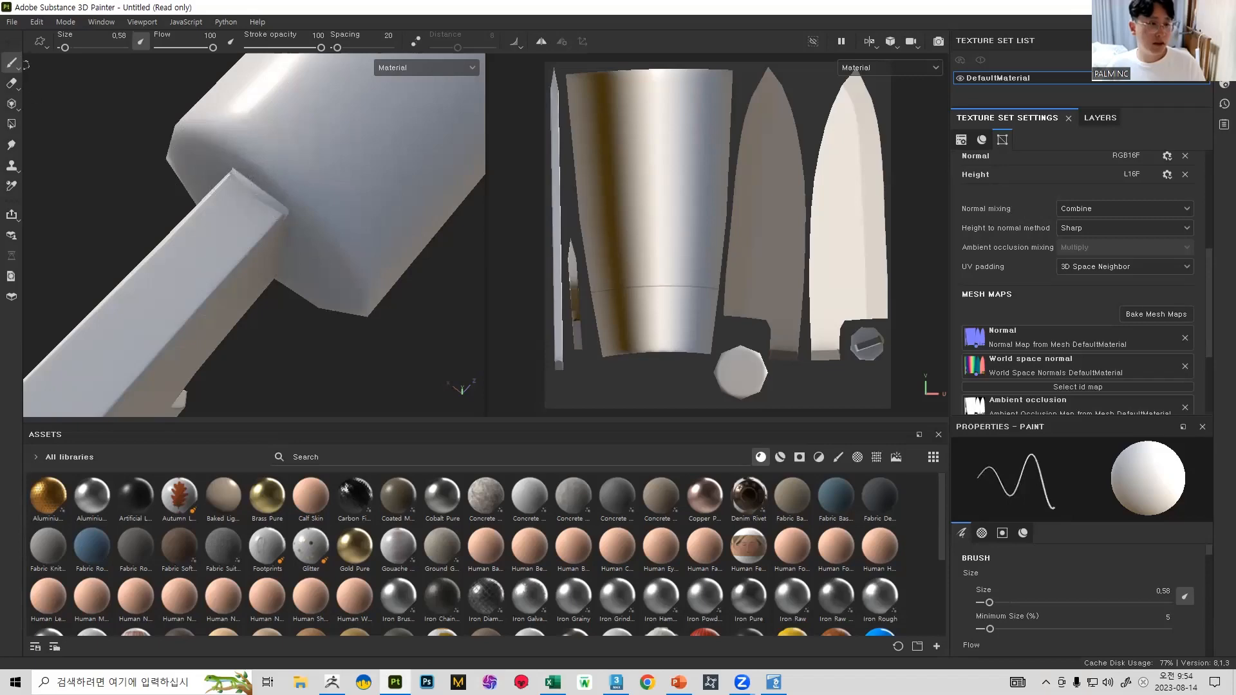
# Step: Rebake the Normal, World space normal, Ambient occlusion and Curvature maps with meshes matched By Mesh Name
pyautogui.click(1157, 314)
pyautogui.scroll(-3, 708, 373)
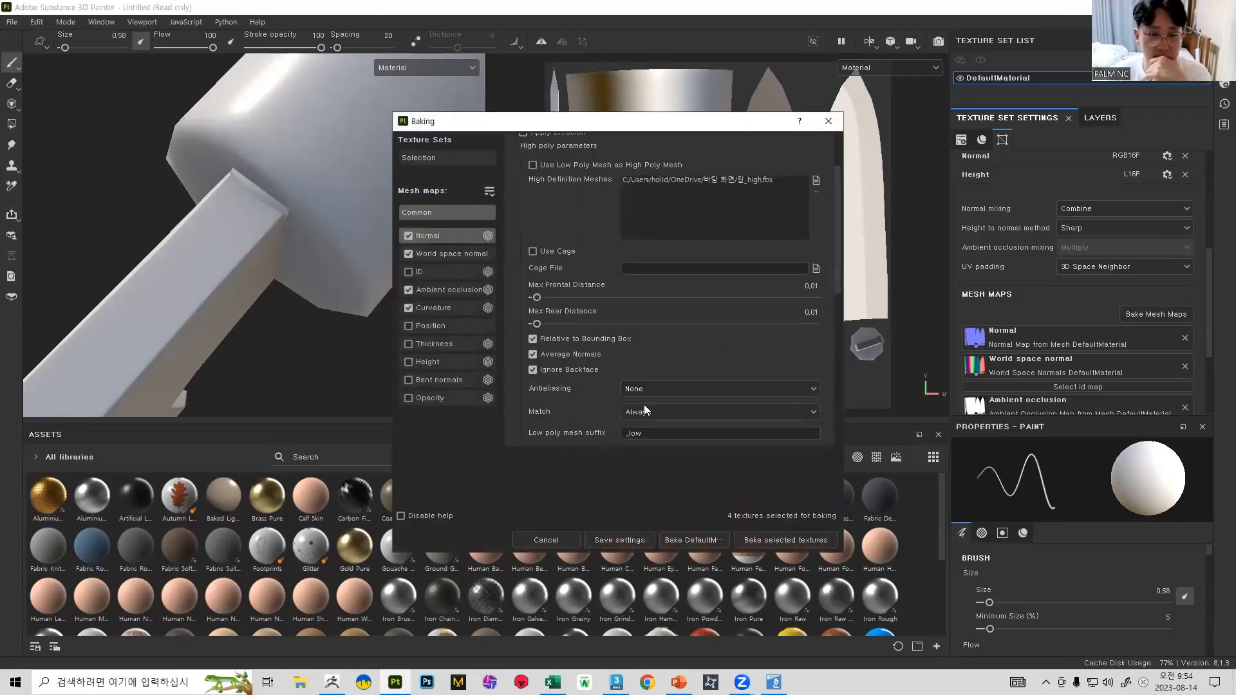
pyautogui.click(714, 412)
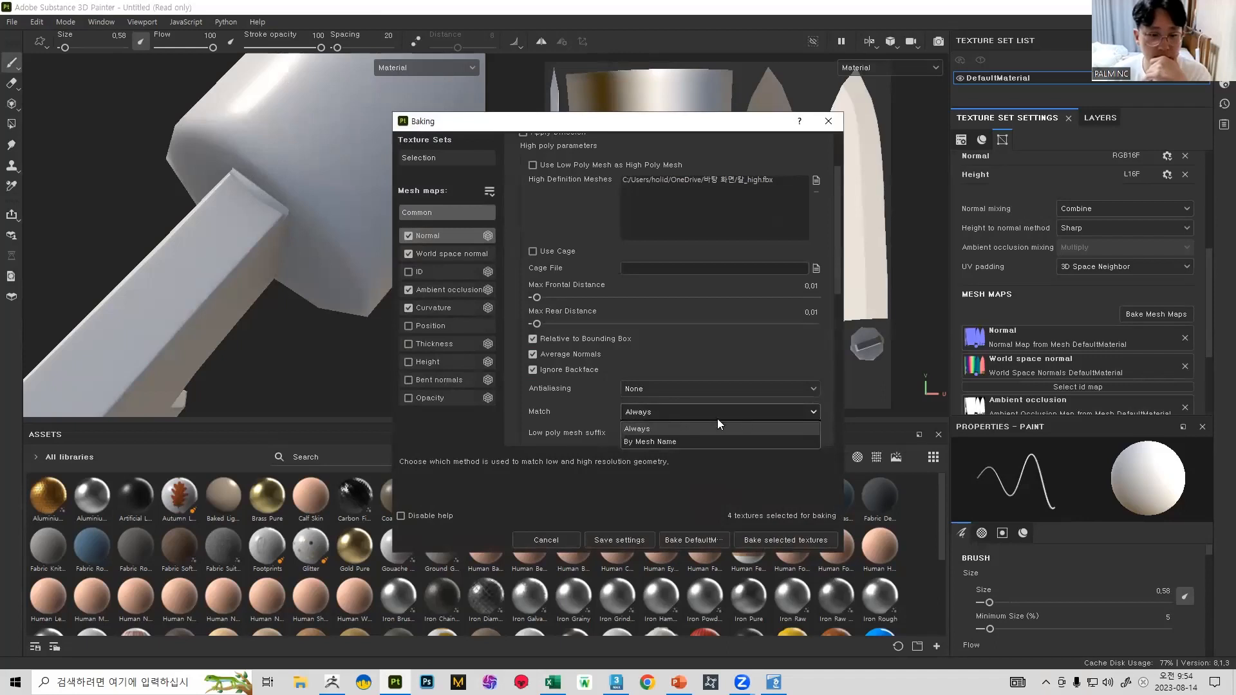
pyautogui.click(677, 439)
pyautogui.click(655, 413)
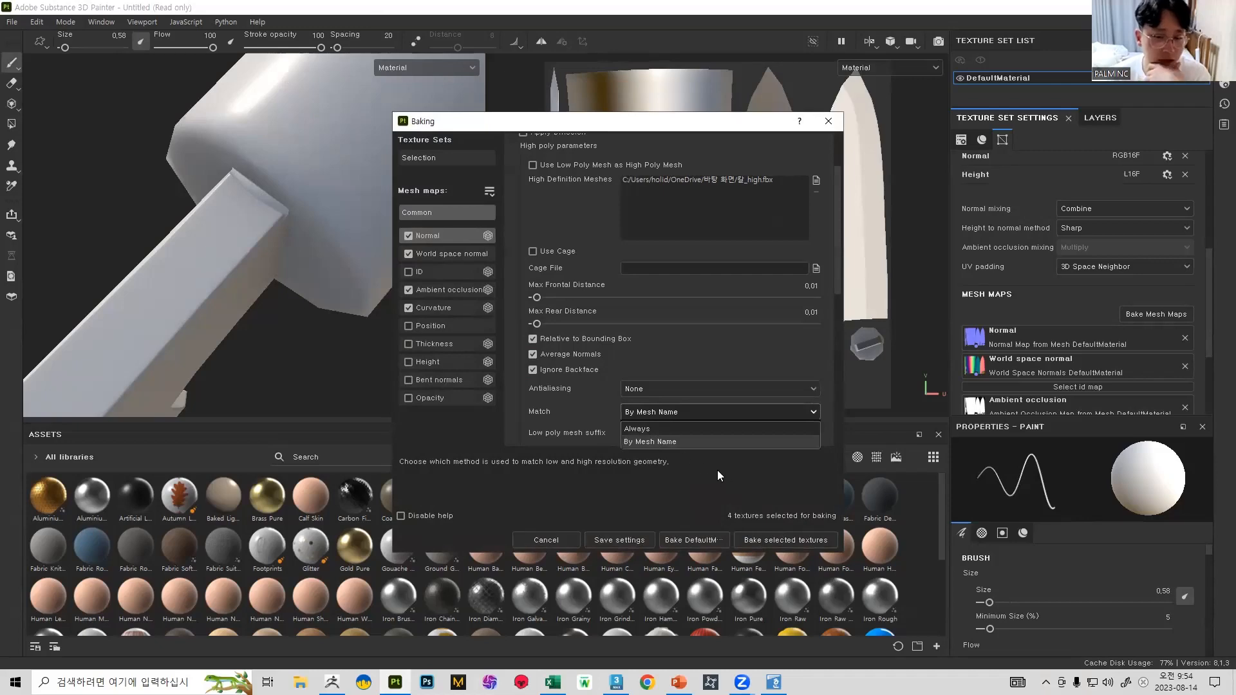
pyautogui.click(671, 443)
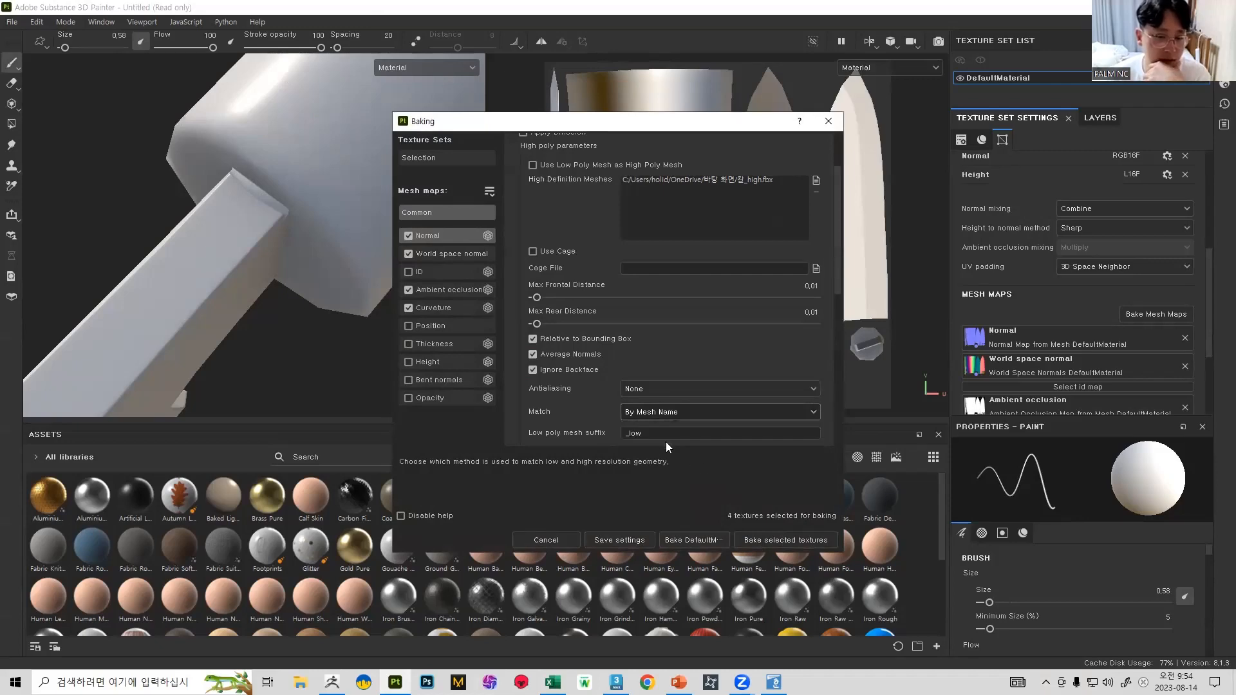
pyautogui.click(785, 541)
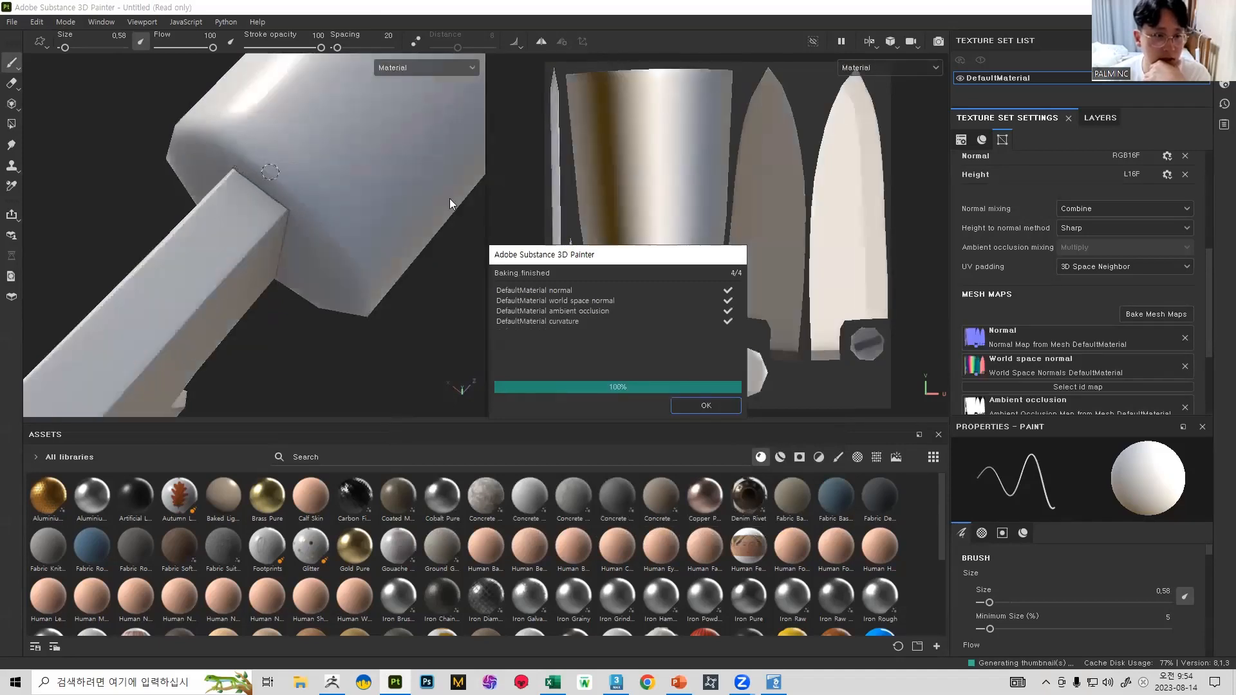
pyautogui.click(687, 408)
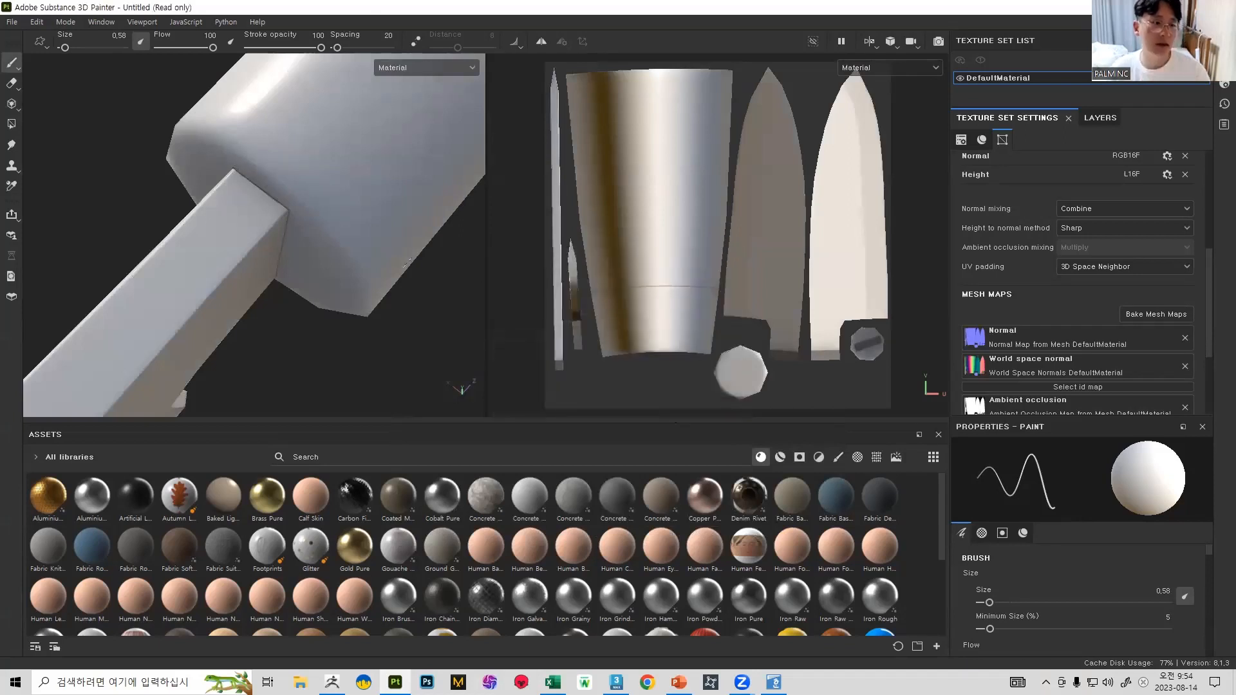
# Step: Examine the rebaked shading at the blade and handle joint and along the handle from several sides
pyautogui.keyDown('alt'); pyautogui.moveTo(391, 260); pyautogui.dragTo(574, 476); pyautogui.keyUp('alt')
pyautogui.keyDown('shift'); pyautogui.moveTo(348, 328); pyautogui.dragTo(269, 308, button='right'); pyautogui.keyUp('shift')
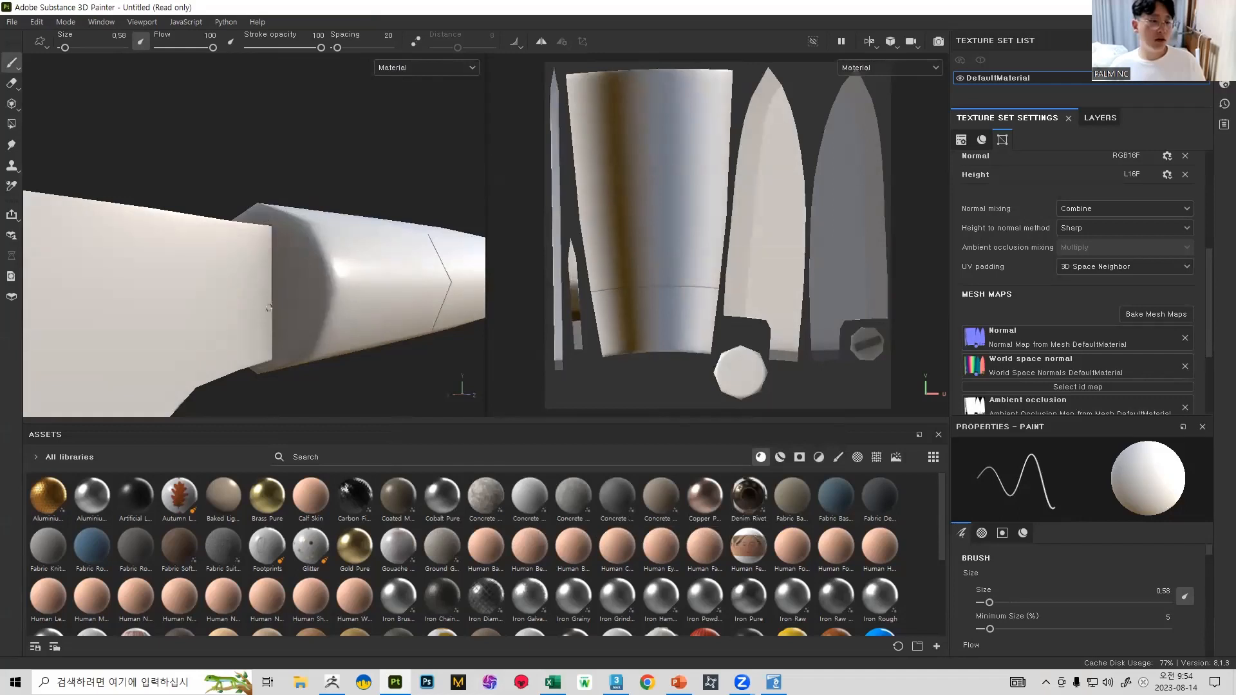
pyautogui.keyDown('alt'); pyautogui.moveTo(300, 347); pyautogui.dragTo(197, 193, button='right'); pyautogui.keyUp('alt')
pyautogui.keyDown('alt'); pyautogui.moveTo(245, 160); pyautogui.dragTo(386, 217); pyautogui.keyUp('alt')
pyautogui.keyDown('shift'); pyautogui.moveTo(385, 309); pyautogui.dragTo(313, 382, button='right'); pyautogui.keyUp('shift')
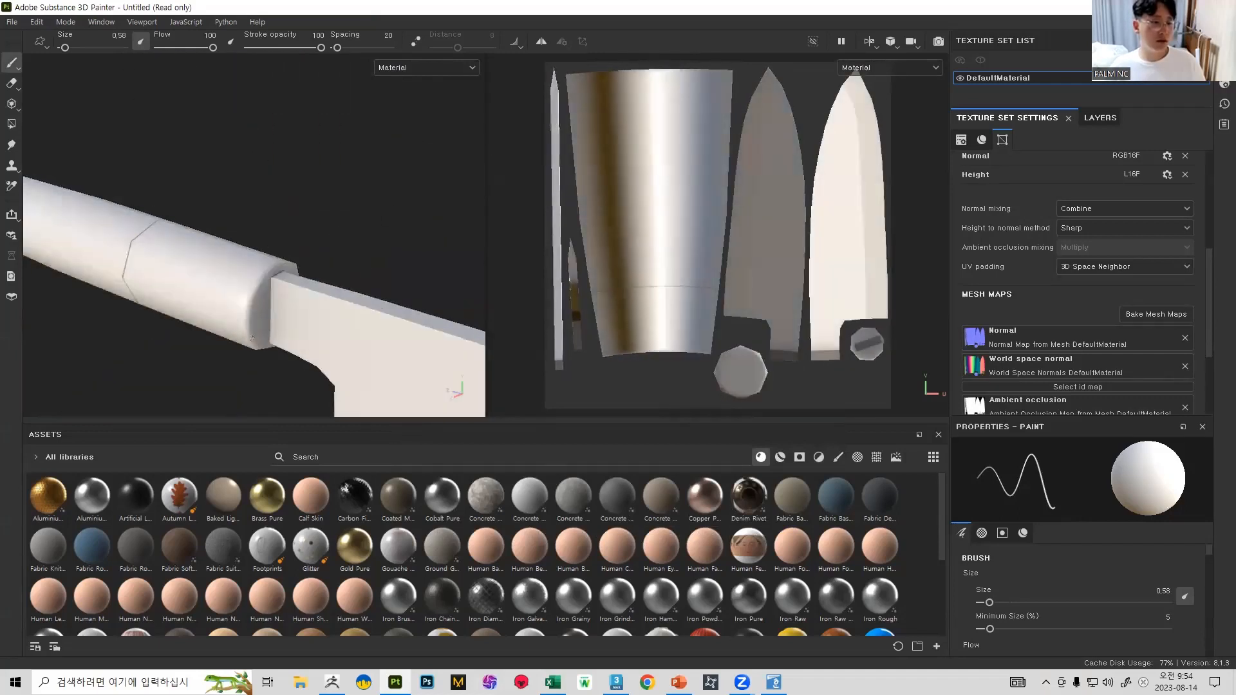
pyautogui.keyDown('alt'); pyautogui.moveTo(456, 386); pyautogui.dragTo(81, 16, button='right'); pyautogui.keyUp('alt')
pyautogui.keyDown('alt'); pyautogui.moveTo(360, 309); pyautogui.dragTo(351, 250); pyautogui.keyUp('alt')
pyautogui.keyDown('alt'); pyautogui.moveTo(351, 250); pyautogui.dragTo(190, 296, button='middle'); pyautogui.keyUp('alt')
pyautogui.keyDown('alt'); pyautogui.moveTo(212, 238); pyautogui.dragTo(276, 452, button='right'); pyautogui.keyUp('alt')
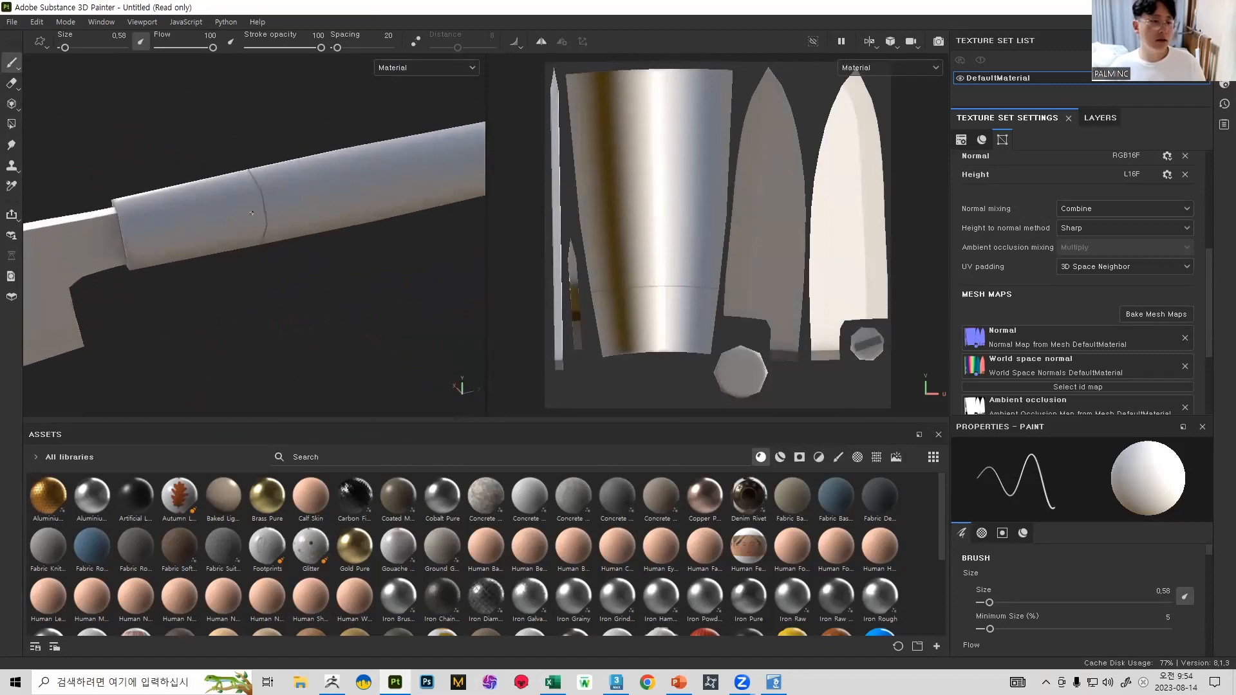
pyautogui.keyDown('alt'); pyautogui.moveTo(218, 167); pyautogui.dragTo(138, 211); pyautogui.keyUp('alt')
# Step: Replace Layer 1 with a fill layer in the DefaultMaterial texture set and bring up its material channels
pyautogui.click(1101, 118)
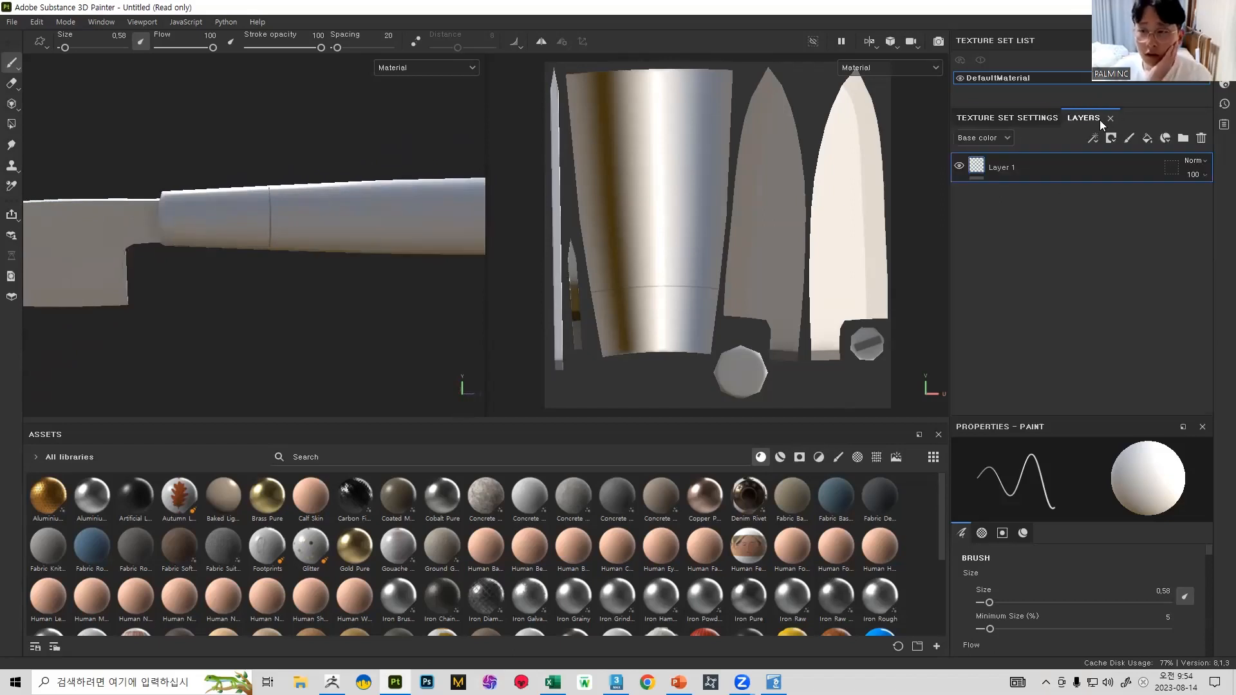
pyautogui.click(1145, 142)
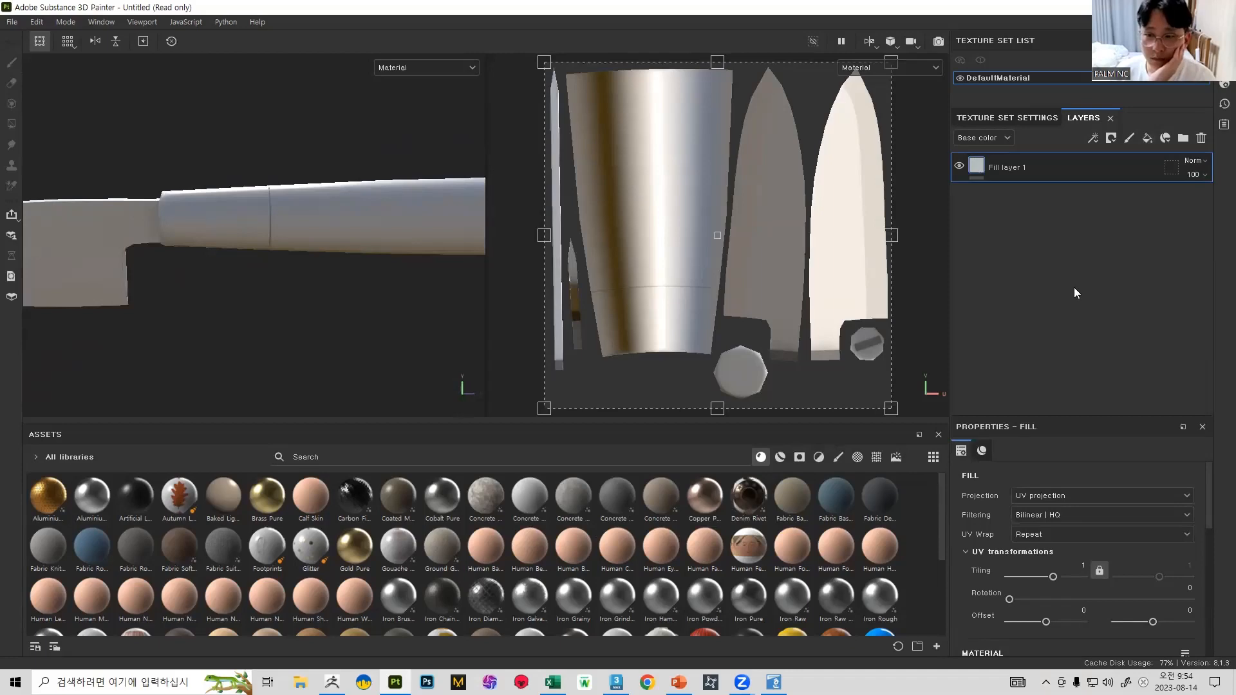
pyautogui.scroll(-3, 1120, 498)
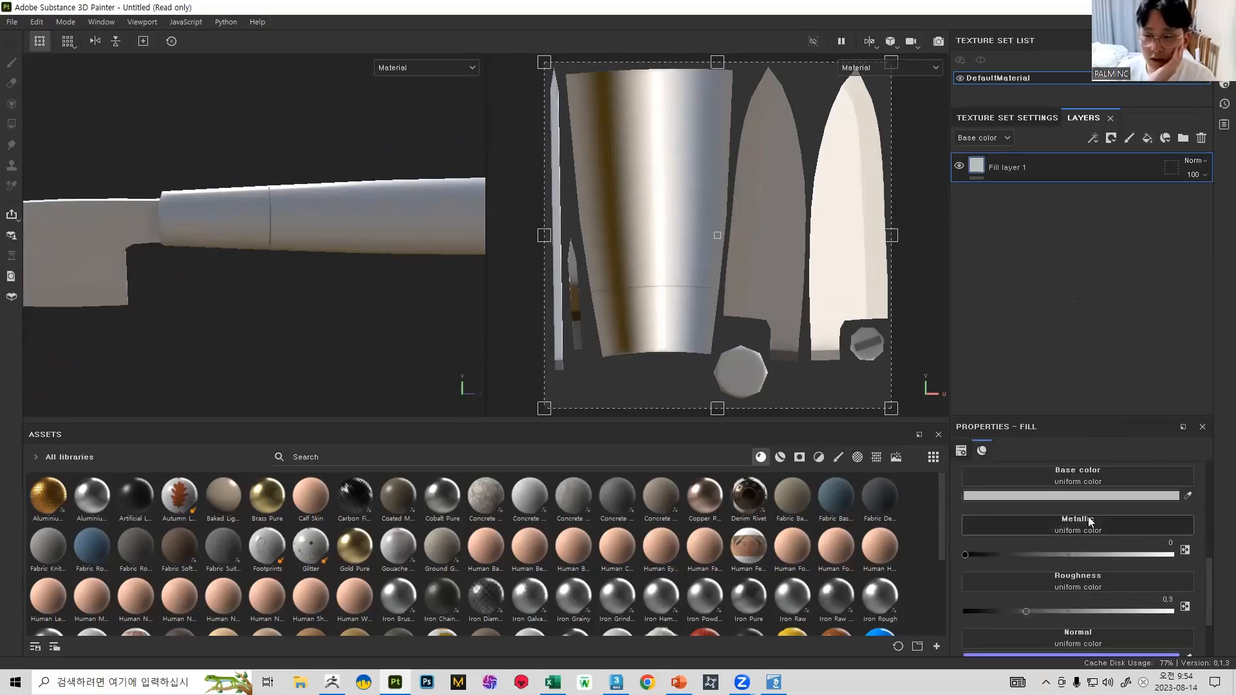
pyautogui.scroll(-2, 1089, 521)
# Step: Add the 칼노멀 JPG from the desktop folder to the project's assets for import
pyautogui.click(300, 682)
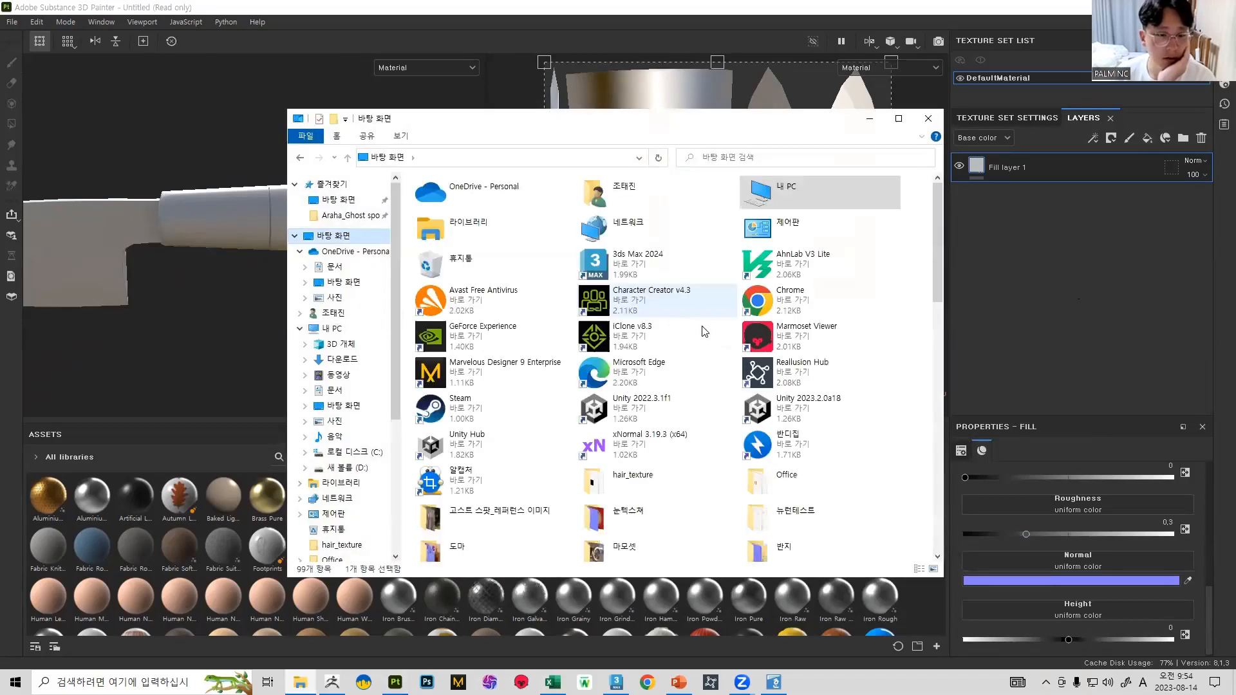
pyautogui.scroll(-10, 850, 374)
pyautogui.click(745, 334)
pyautogui.scroll(-3, 747, 337)
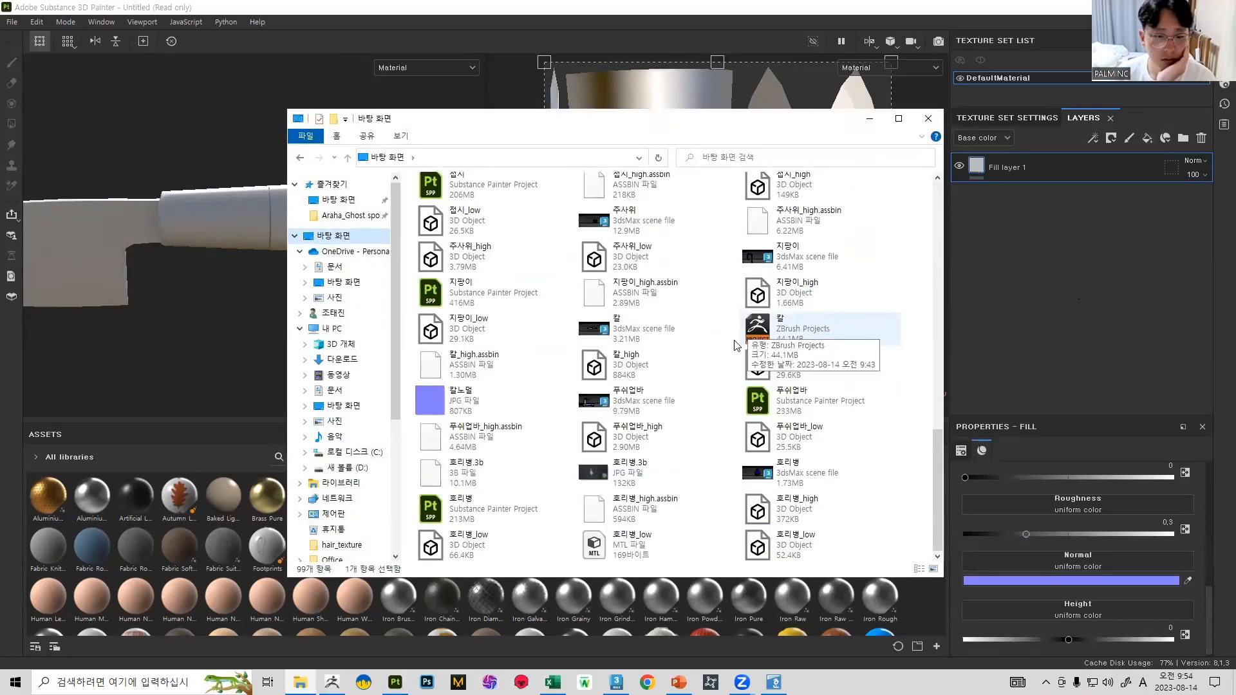
pyautogui.moveTo(426, 398); pyautogui.dragTo(212, 607)
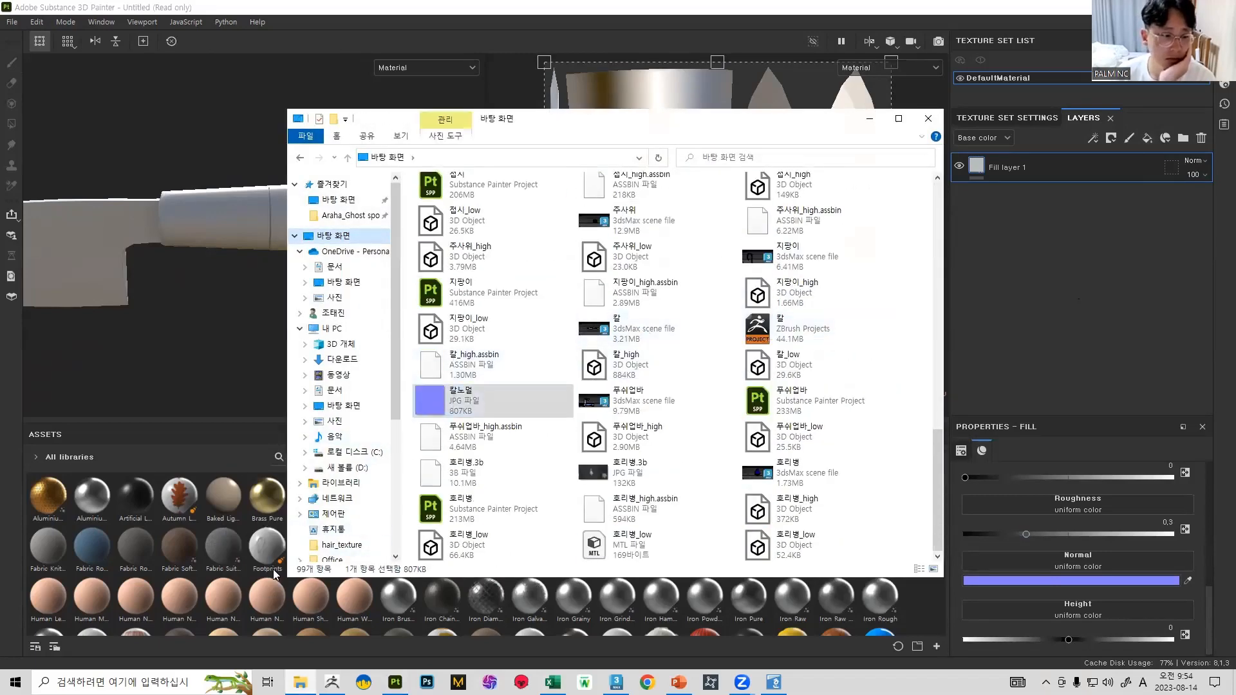
pyautogui.moveTo(428, 398)
pyautogui.mouseDown()
pyautogui.moveTo(459, 396)
pyautogui.moveTo(248, 470)
pyautogui.mouseUp()
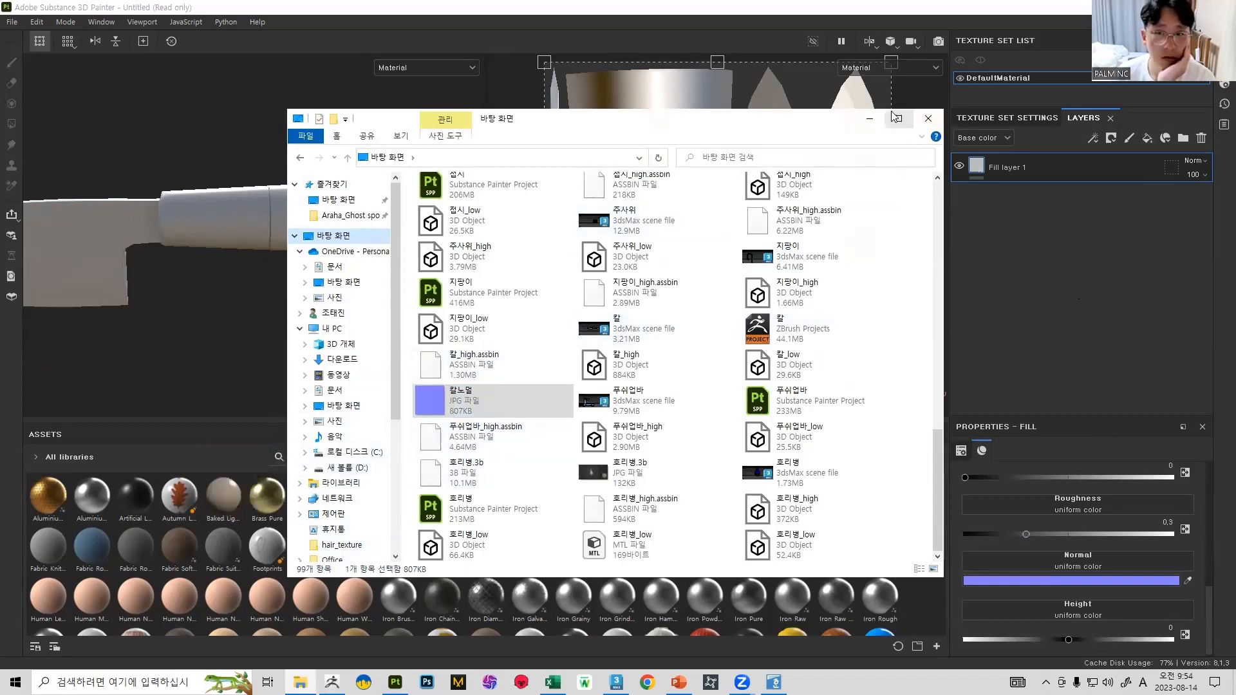
pyautogui.click(870, 119)
# Step: Import 칼노멀.jpg as a texture into the current session
pyautogui.click(780, 211)
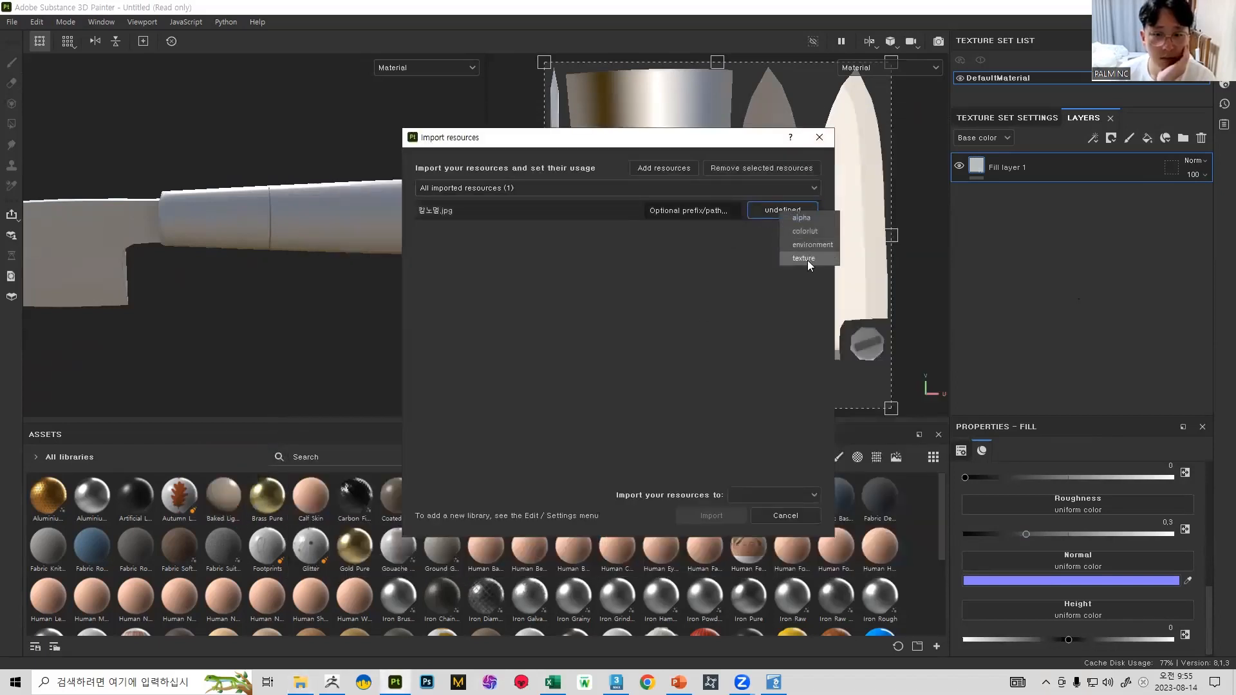
pyautogui.click(805, 259)
pyautogui.click(772, 495)
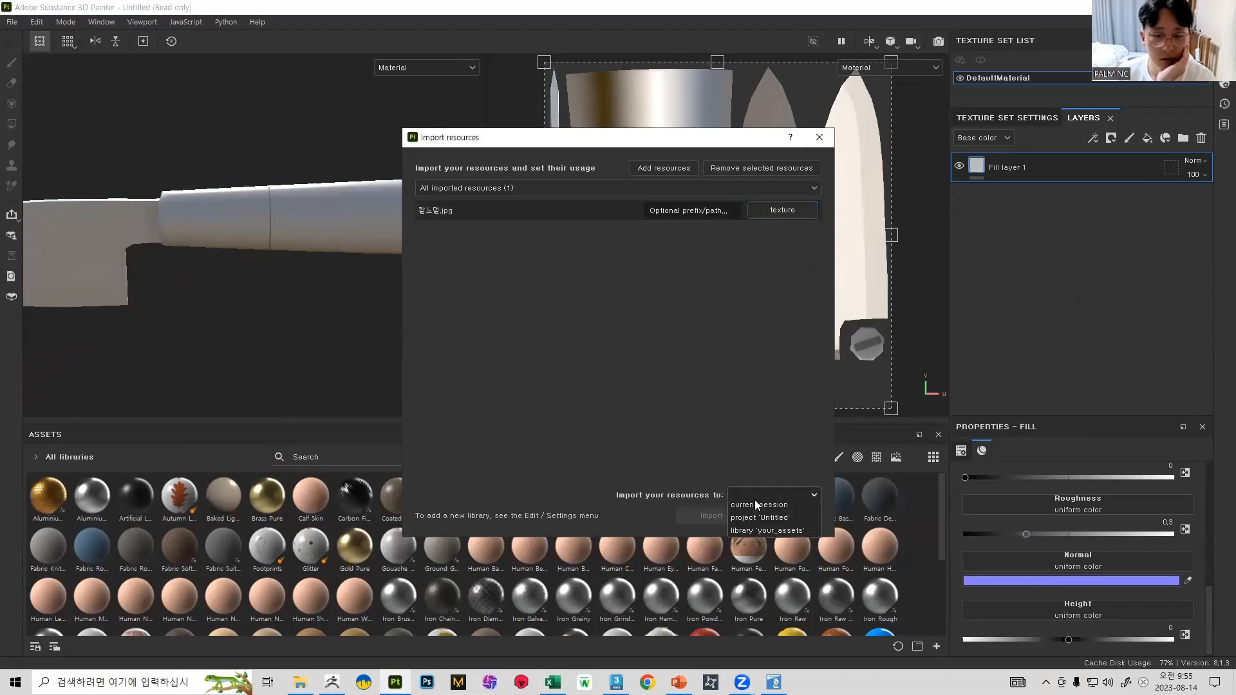
pyautogui.click(754, 512)
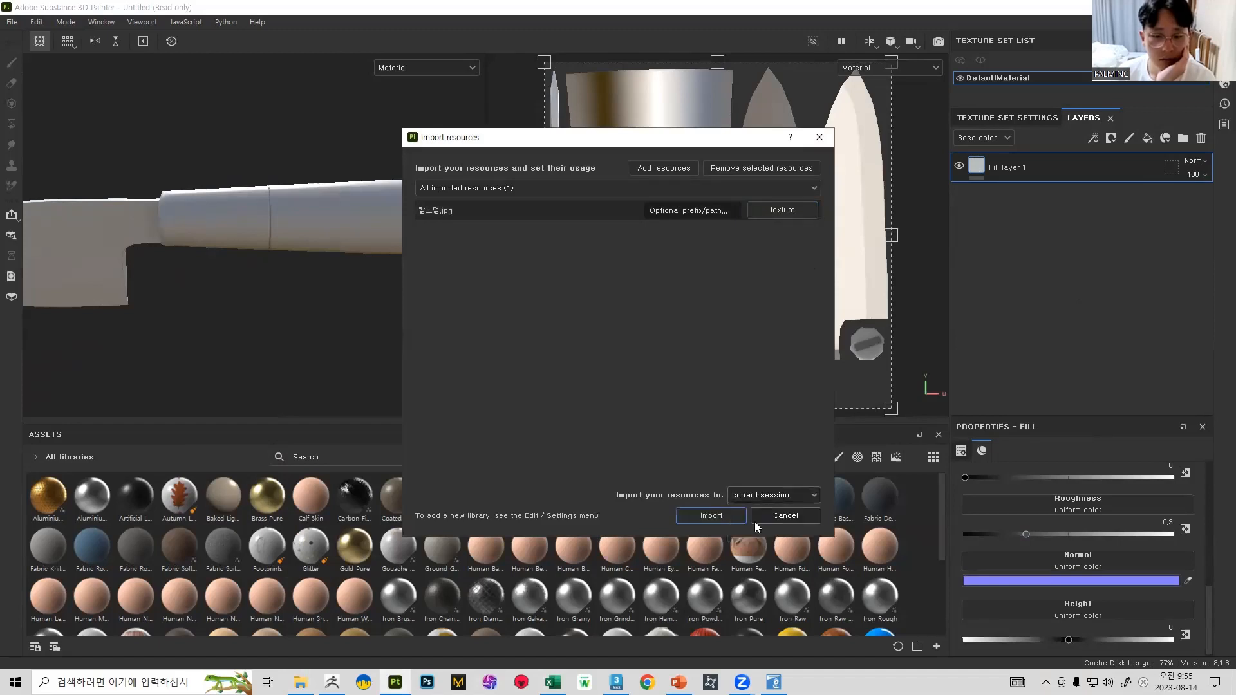
pyautogui.click(725, 515)
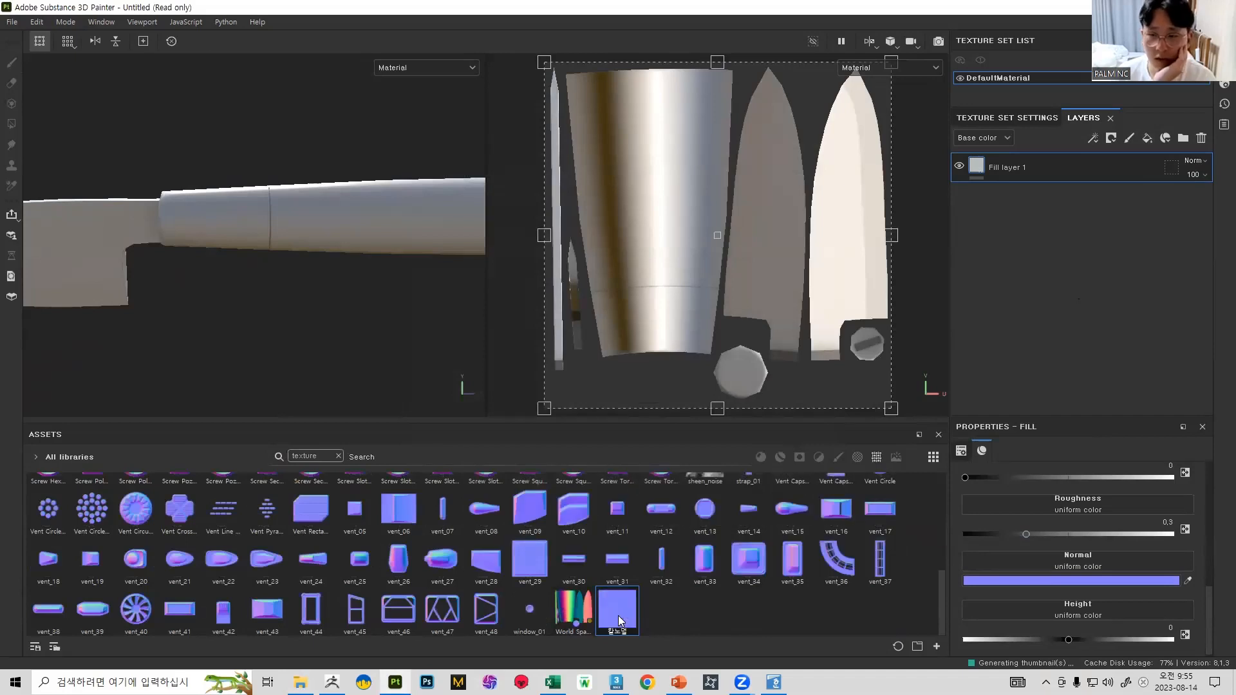
# Step: Limit the fill layer to its normal channel and assign the 칼노멀 texture to it
pyautogui.scroll(5, 1055, 502)
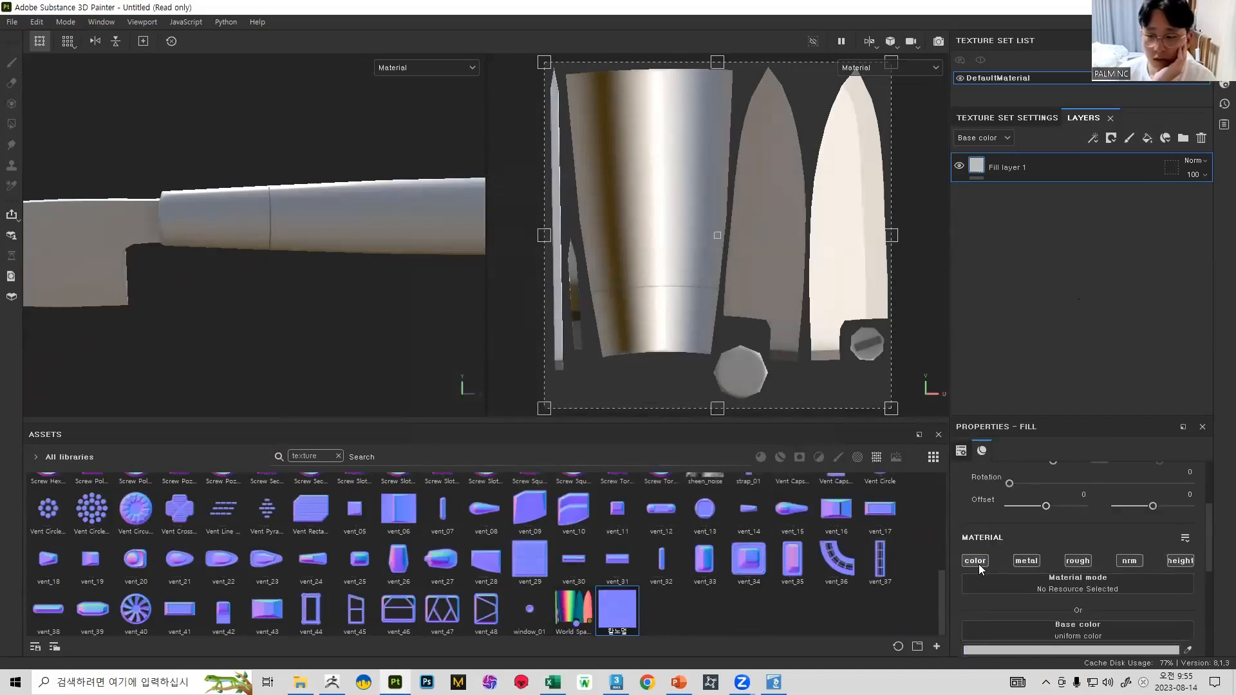
pyautogui.click(976, 561)
pyautogui.click(1026, 561)
pyautogui.click(1077, 561)
pyautogui.click(1188, 561)
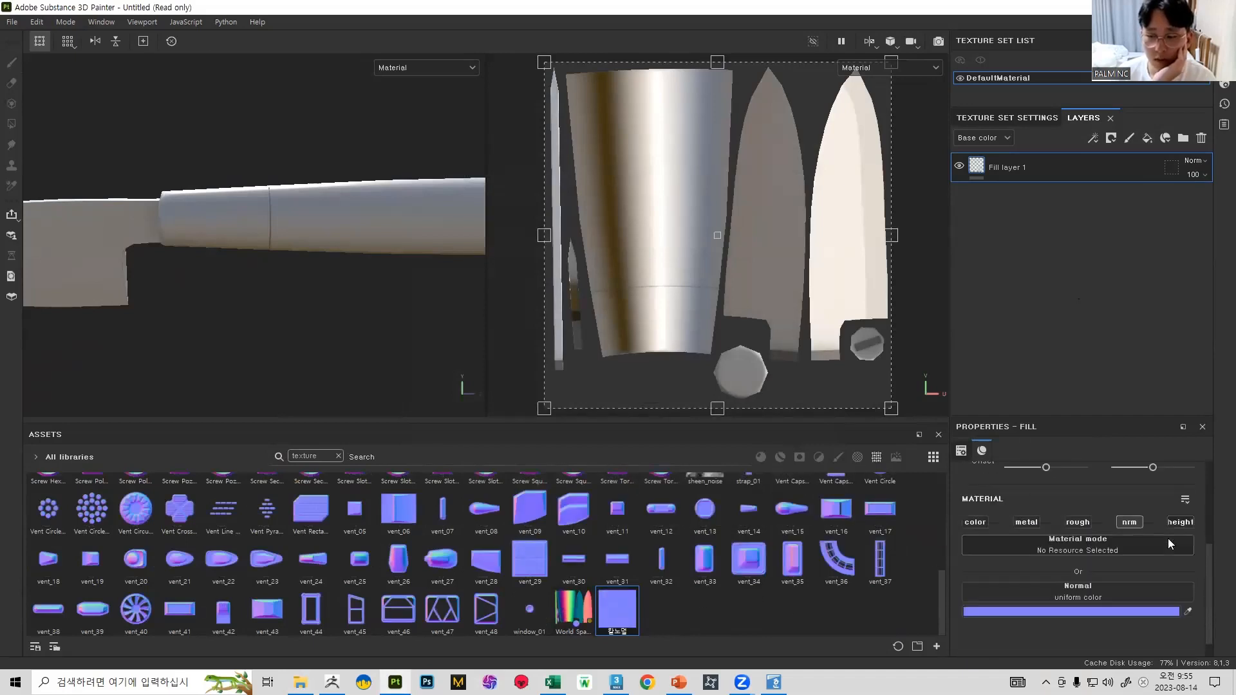
pyautogui.moveTo(618, 609); pyautogui.dragTo(1088, 565)
# Step: Examine the dents and scratches from the 칼노멀 normal map on the blade, and check the handle's surface
pyautogui.moveTo(186, 279)
pyautogui.keyDown('alt'); pyautogui.mouseDown()
pyautogui.moveTo(502, 268)
pyautogui.moveTo(268, 290)
pyautogui.moveTo(333, 230)
pyautogui.moveTo(304, 196)
pyautogui.moveTo(317, 215)
pyautogui.mouseUp(); pyautogui.keyUp('alt')
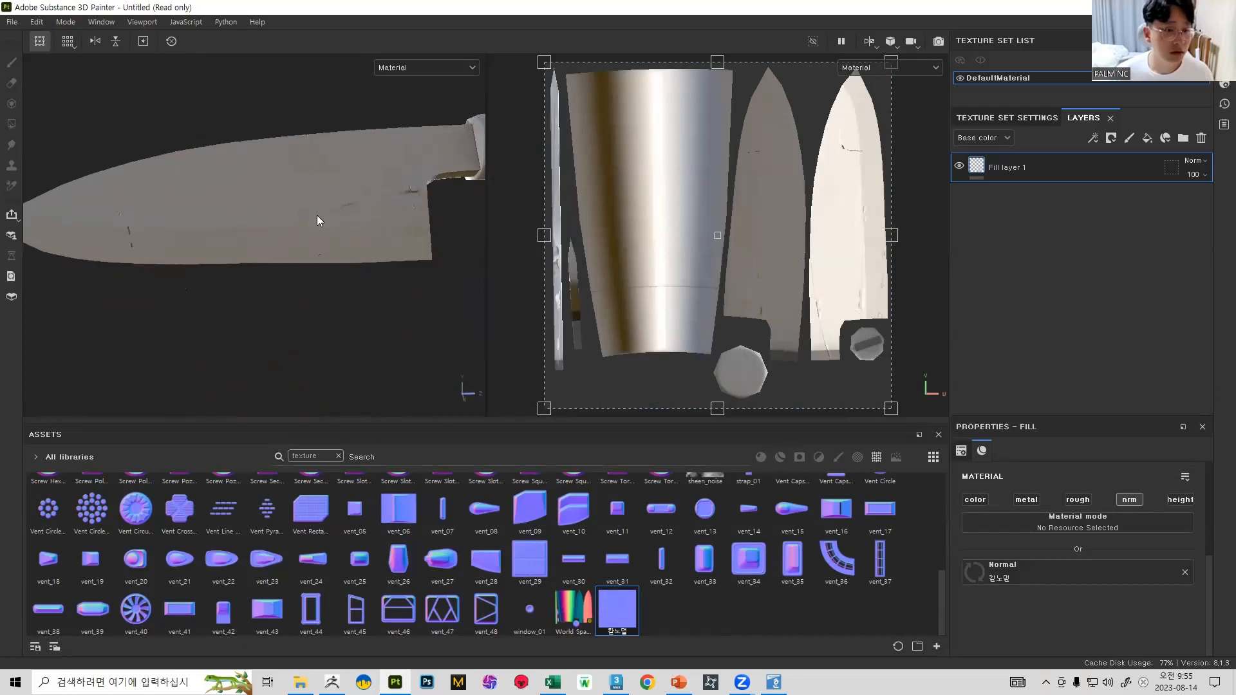
pyautogui.moveTo(317, 215)
pyautogui.keyDown('shift'); pyautogui.mouseDown(button='right')
pyautogui.moveTo(425, 215)
pyautogui.moveTo(379, 241)
pyautogui.mouseUp(button='right'); pyautogui.keyUp('shift')
pyautogui.scroll(4, 390, 322)
pyautogui.keyDown('alt'); pyautogui.moveTo(403, 410); pyautogui.dragTo(335, 346); pyautogui.keyUp('alt')
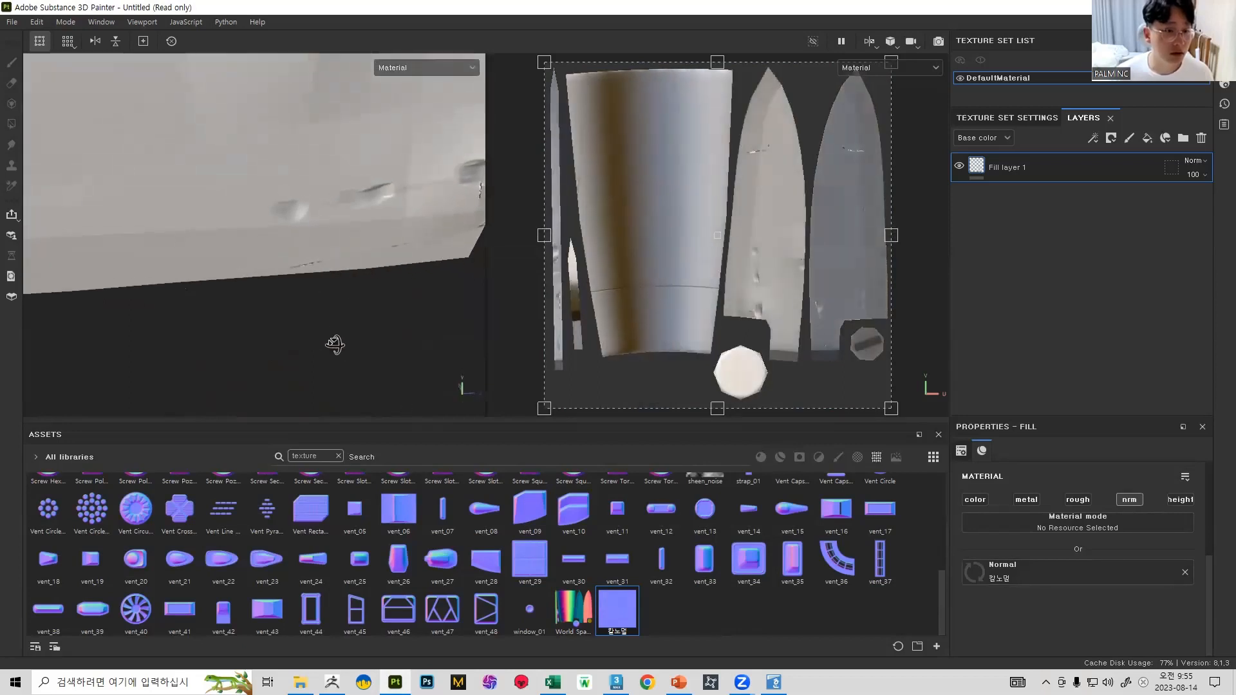
pyautogui.scroll(-4, 303, 257)
pyautogui.moveTo(280, 179)
pyautogui.keyDown('alt'); pyautogui.mouseDown()
pyautogui.moveTo(409, 184)
pyautogui.moveTo(295, 243)
pyautogui.moveTo(277, 271)
pyautogui.moveTo(320, 287)
pyautogui.moveTo(456, 175)
pyautogui.moveTo(340, 394)
pyautogui.moveTo(322, 193)
pyautogui.moveTo(222, 306)
pyautogui.moveTo(147, 288)
pyautogui.moveTo(238, 226)
pyautogui.moveTo(296, 295)
pyautogui.moveTo(326, 249)
pyautogui.moveTo(243, 242)
pyautogui.moveTo(276, 271)
pyautogui.moveTo(152, 165)
pyautogui.moveTo(202, 110)
pyautogui.moveTo(287, 179)
pyautogui.mouseUp(); pyautogui.keyUp('alt')
pyautogui.keyDown('alt'); pyautogui.moveTo(287, 179); pyautogui.dragTo(113, 251, button='middle'); pyautogui.keyUp('alt')
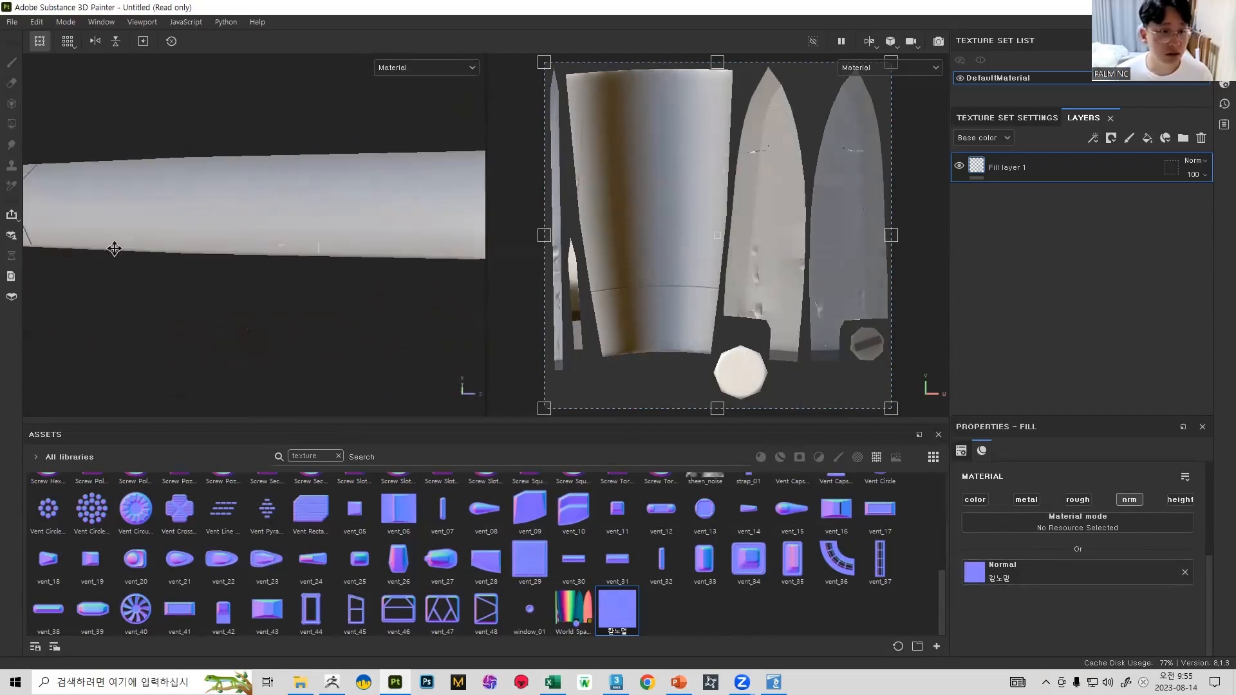
pyautogui.keyDown('alt'); pyautogui.moveTo(114, 251); pyautogui.dragTo(234, 157); pyautogui.keyUp('alt')
pyautogui.keyDown('alt'); pyautogui.moveTo(234, 157); pyautogui.dragTo(242, 202, button='right'); pyautogui.keyUp('alt')
pyautogui.keyDown('alt'); pyautogui.moveTo(243, 202); pyautogui.dragTo(319, 245); pyautogui.keyUp('alt')
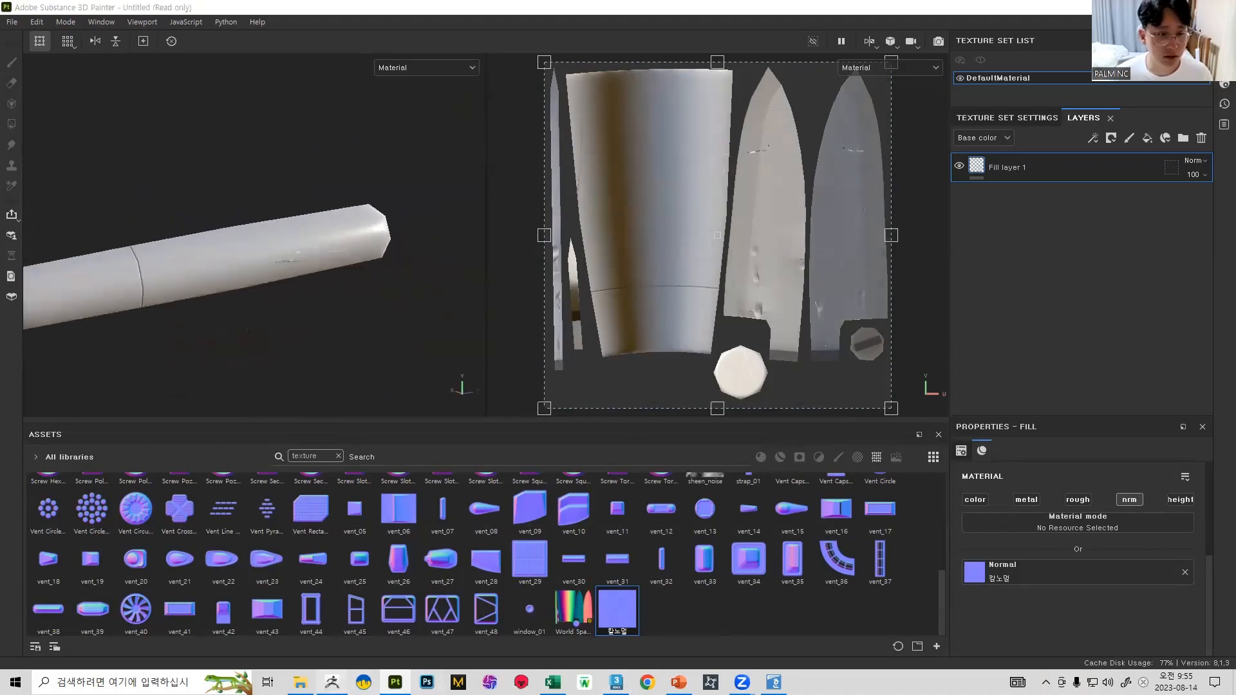
# Step: Switch to ZBrush and raise the A_low blade's subdivision level to its detailed state
pyautogui.click(332, 683)
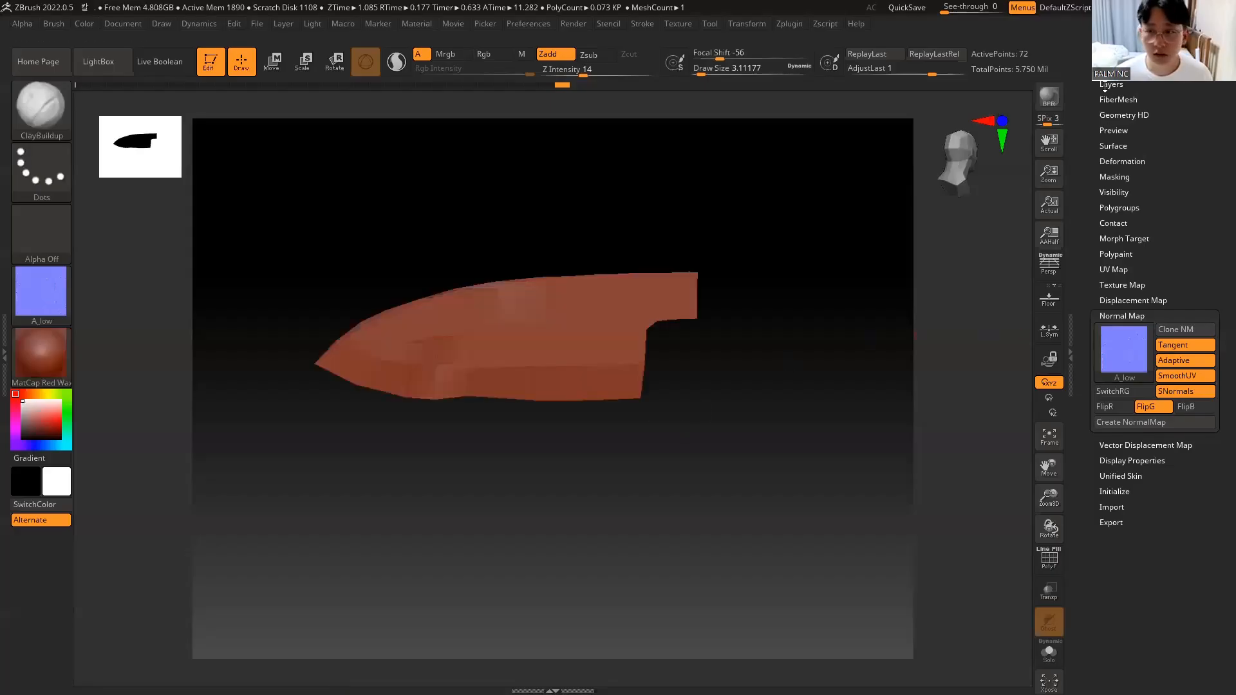
pyautogui.scroll(3, 1126, 148)
pyautogui.click(1124, 145)
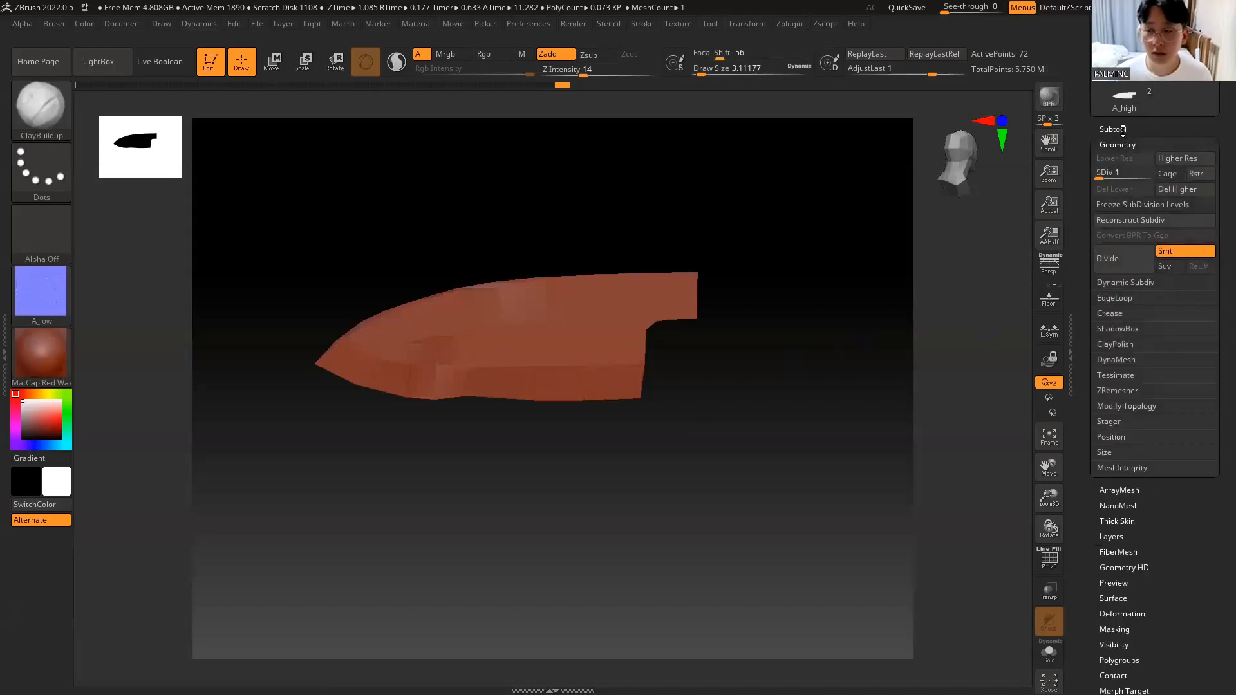
pyautogui.moveTo(1114, 173); pyautogui.dragTo(1152, 174)
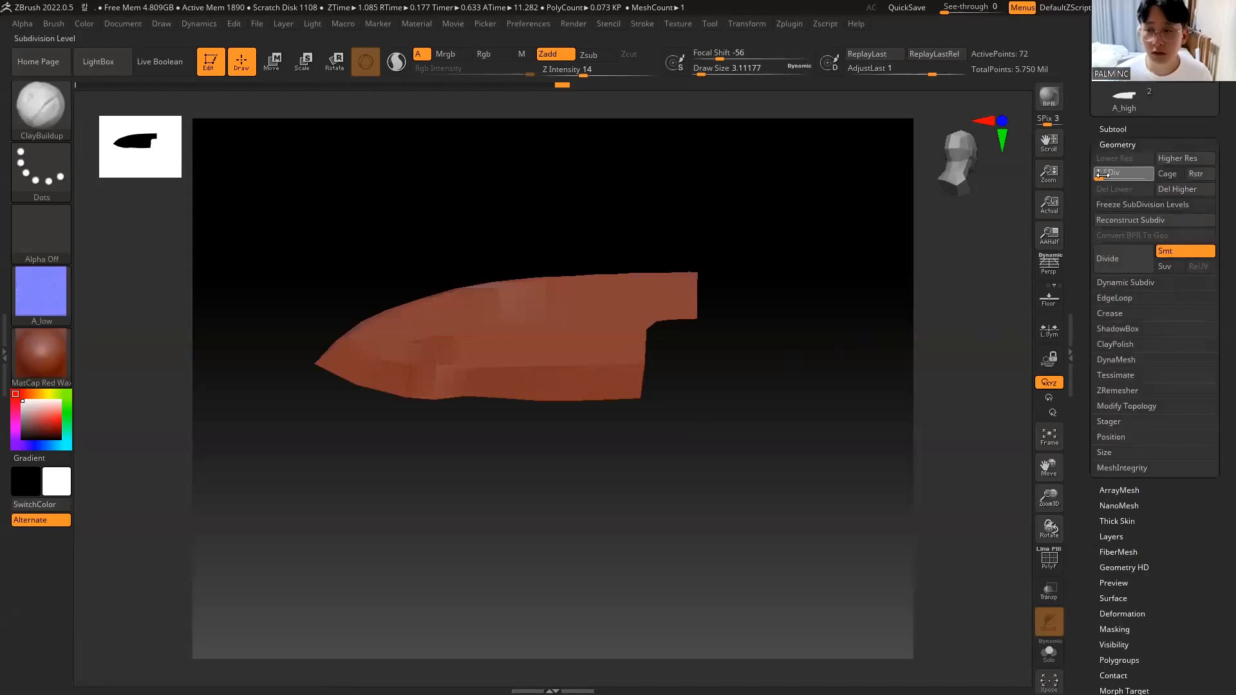
# Step: Show the B_high1 and A_high1 subtools, make A_high1 active, and view the knife from its tip
pyautogui.click(1114, 128)
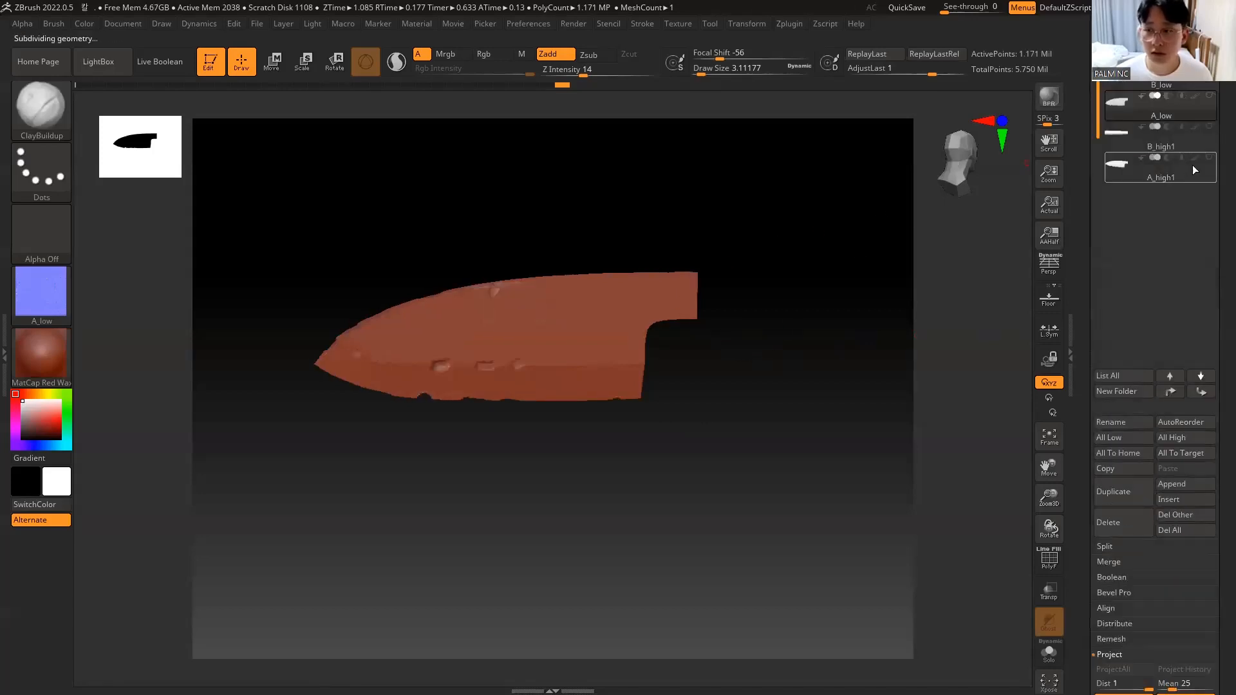
pyautogui.click(1211, 129)
pyautogui.click(1210, 157)
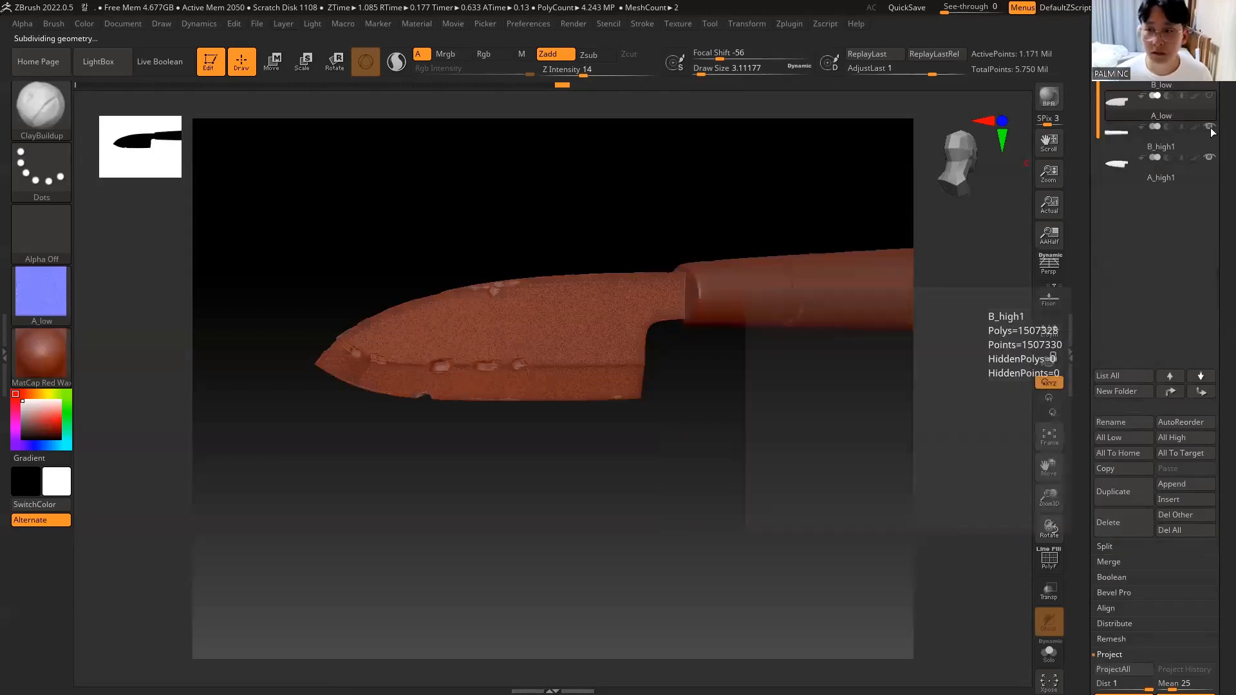
pyautogui.click(1114, 168)
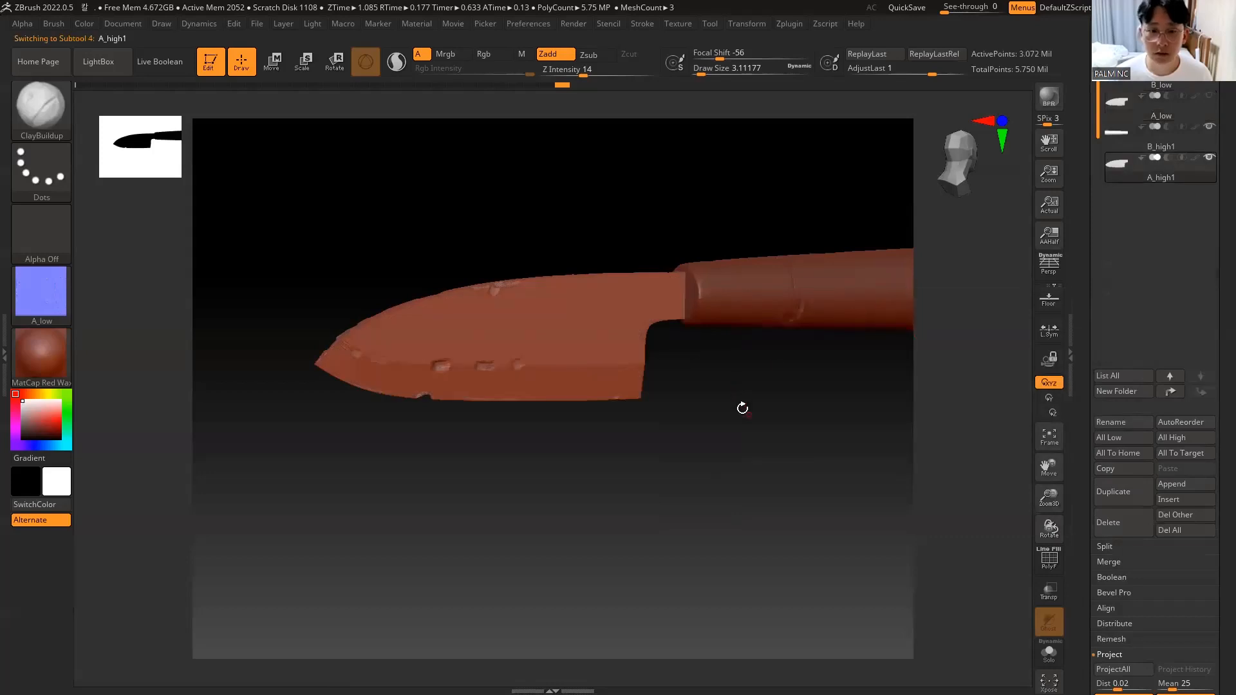
pyautogui.moveTo(739, 405); pyautogui.dragTo(700, 509)
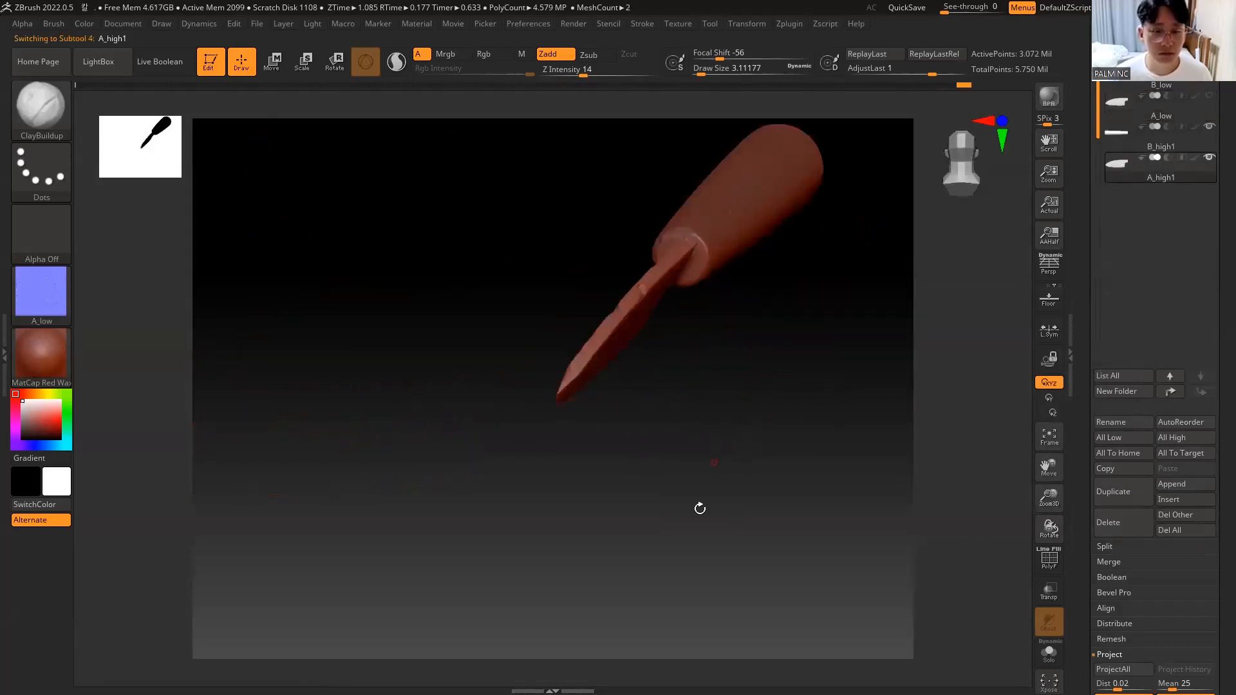
pyautogui.moveTo(617, 694)
pyautogui.press('super')
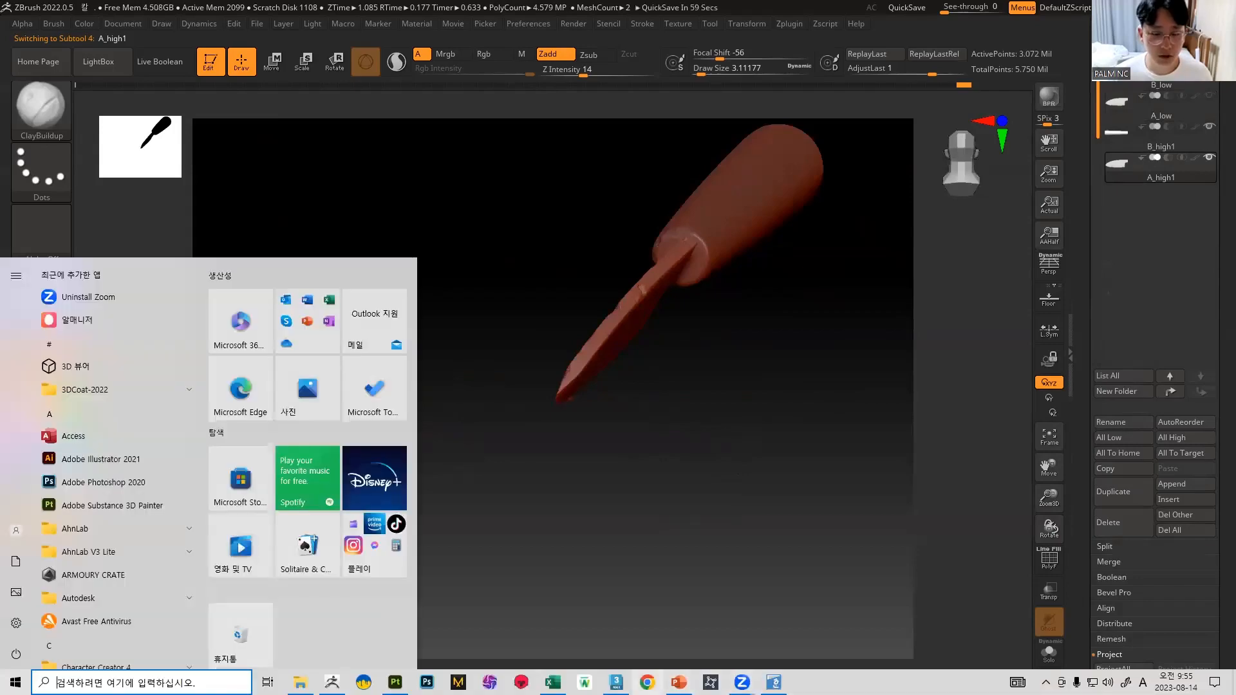
pyautogui.click(800, 24)
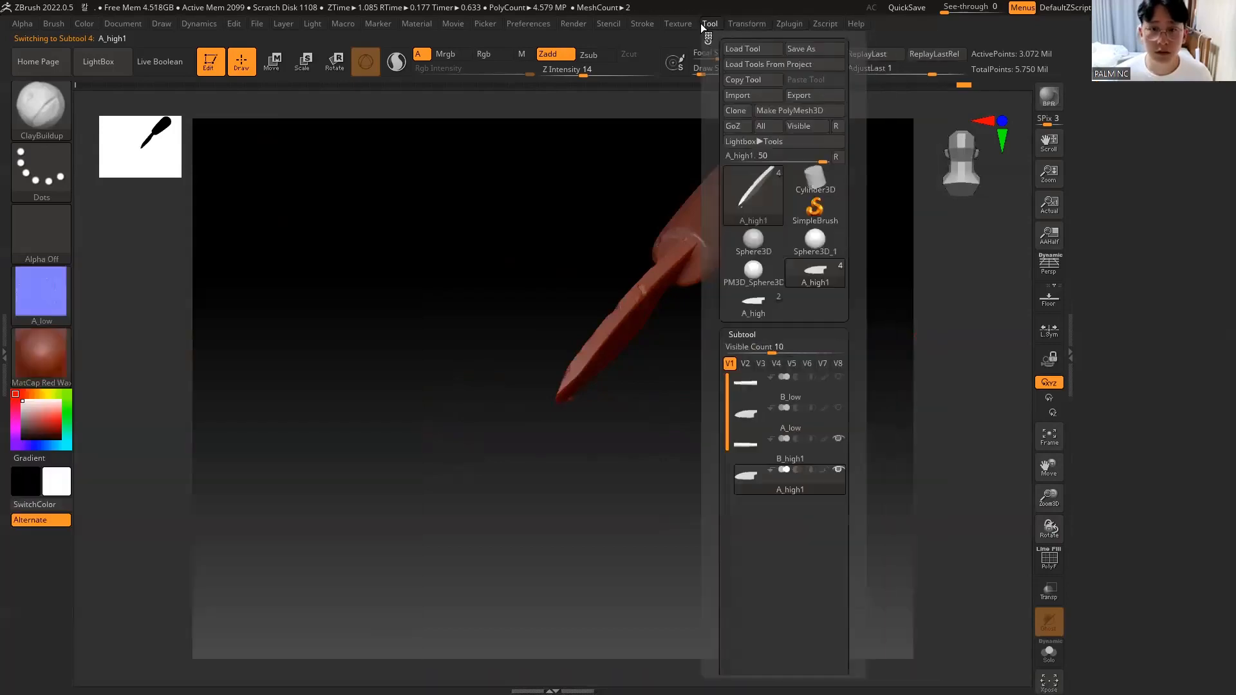
# Step: Flip the A_low texture vertically, and set the current texture to Texture Off
pyautogui.moveTo(679, 27)
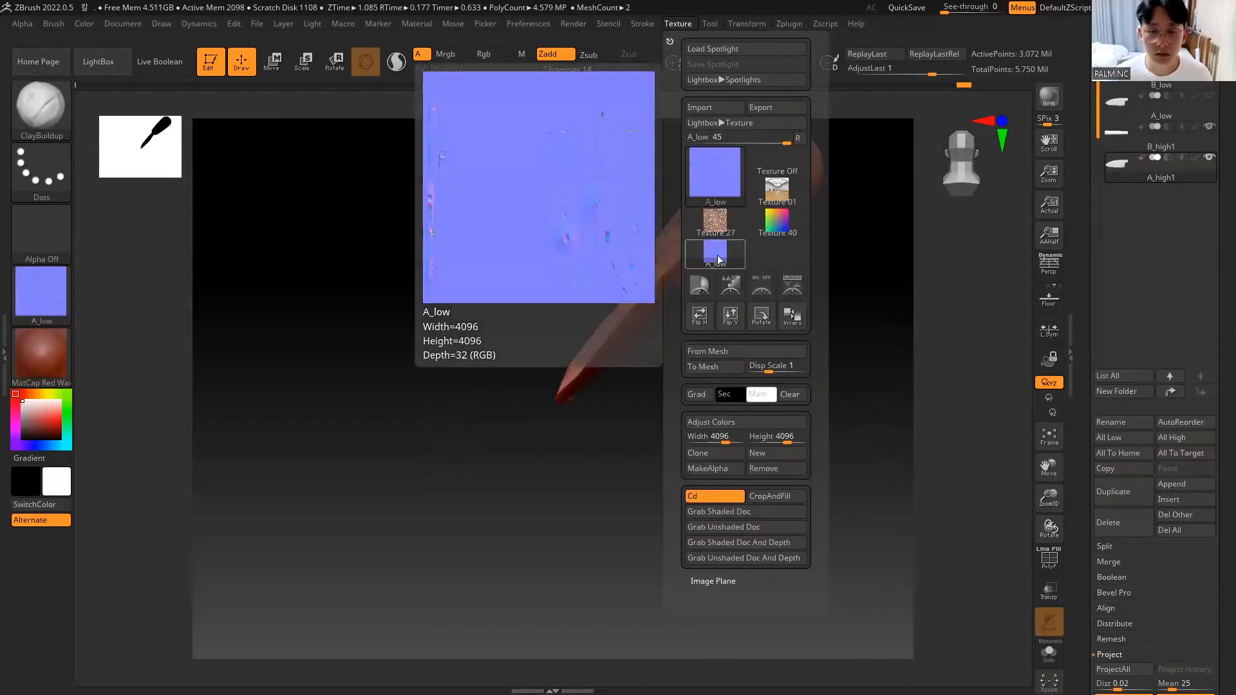
pyautogui.click(721, 258)
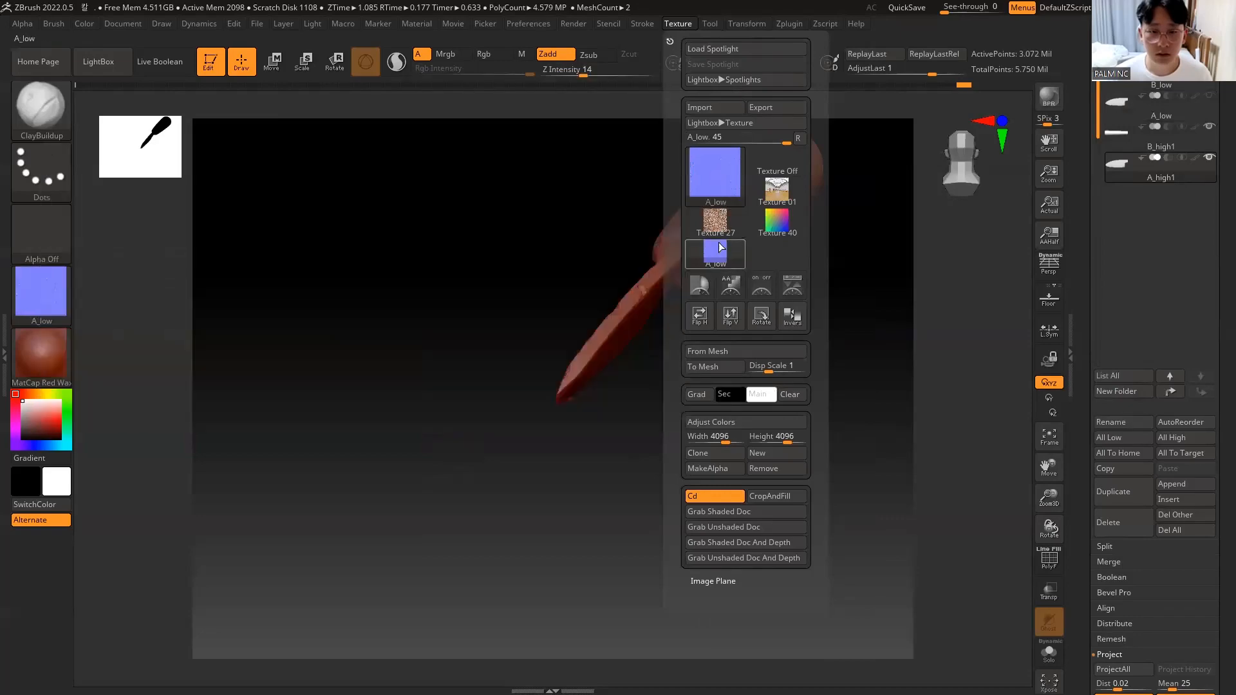
pyautogui.click(734, 320)
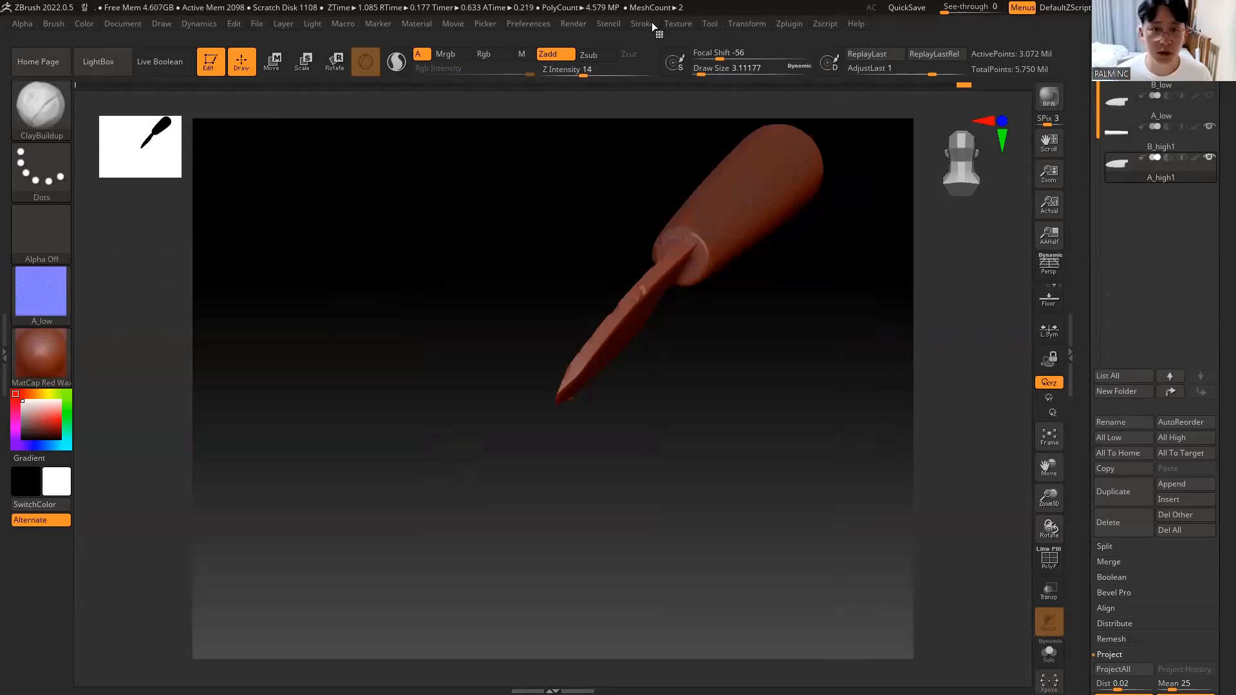
pyautogui.moveTo(1081, 391); pyautogui.dragTo(1069, 232)
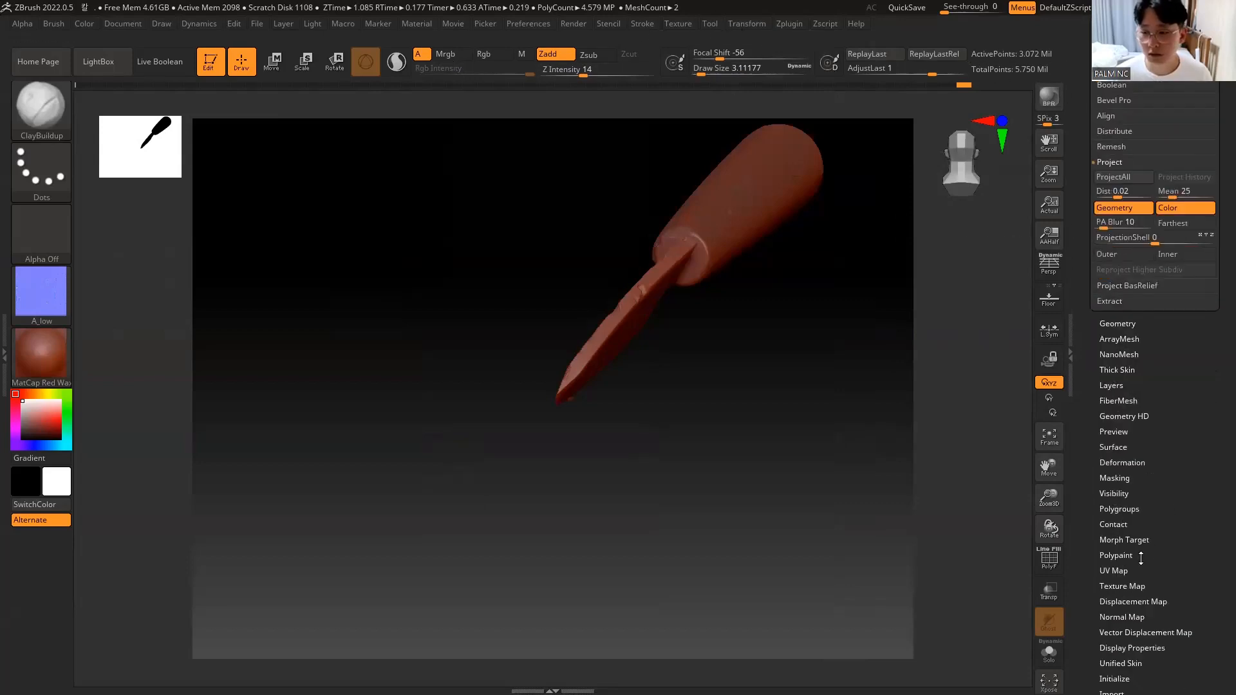
pyautogui.click(39, 290)
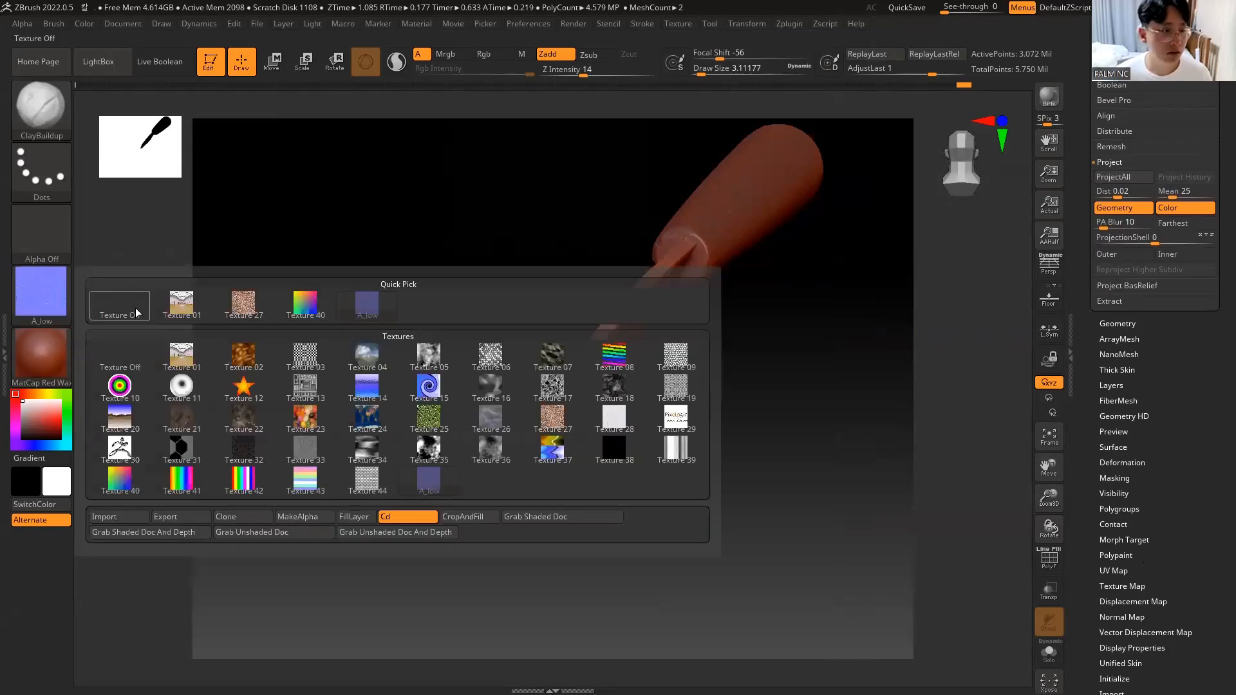
pyautogui.click(134, 312)
# Step: Hide the B_high1 and A_high1 subtools and make the A_low blade the active subtool
pyautogui.moveTo(1082, 138); pyautogui.dragTo(1083, 282)
pyautogui.click(1112, 204)
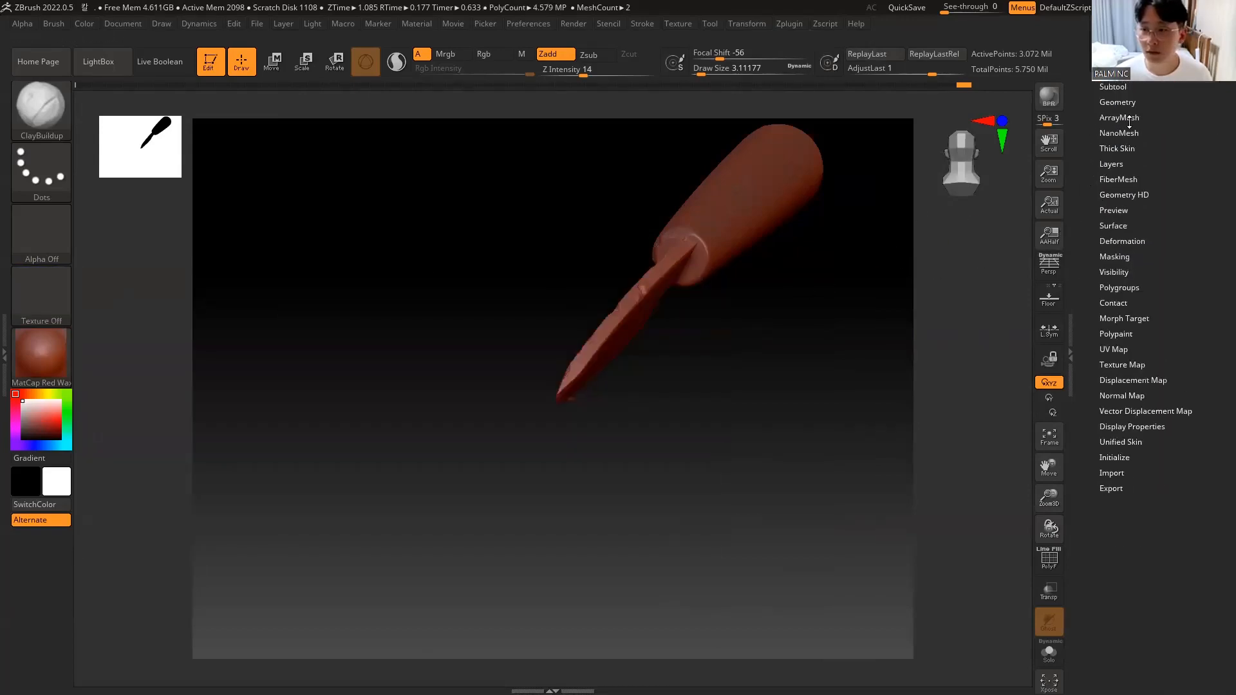
pyautogui.click(1119, 102)
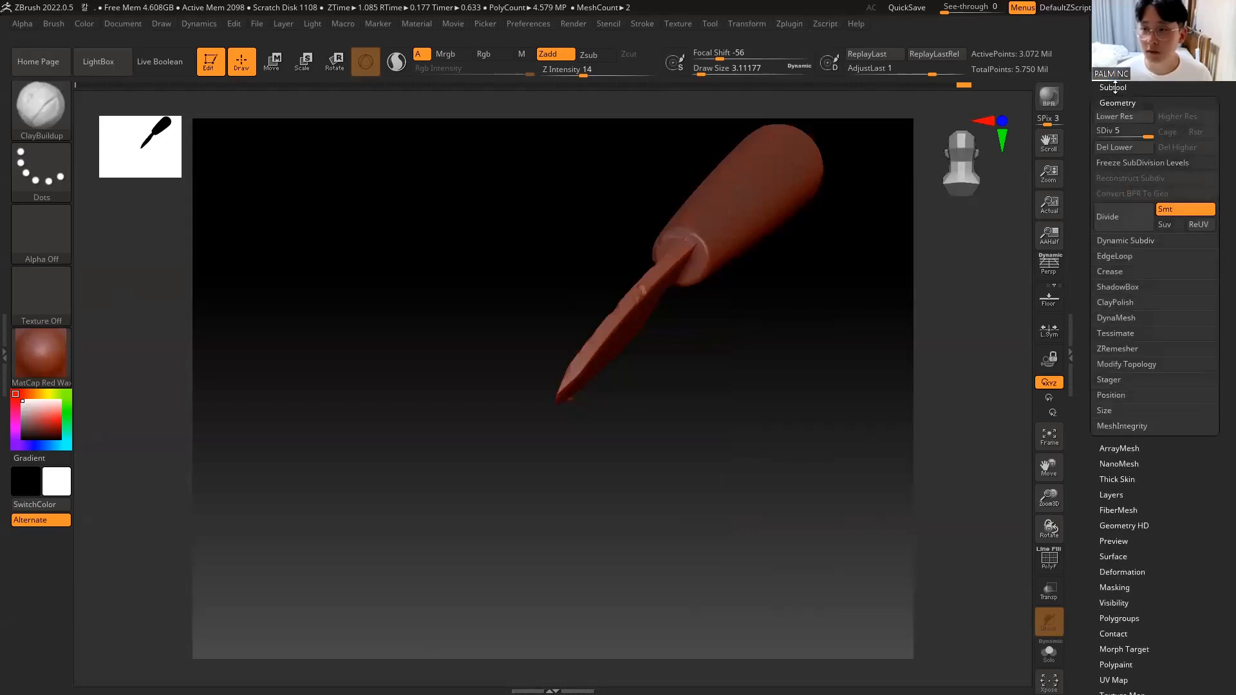
pyautogui.click(1115, 88)
pyautogui.click(1205, 146)
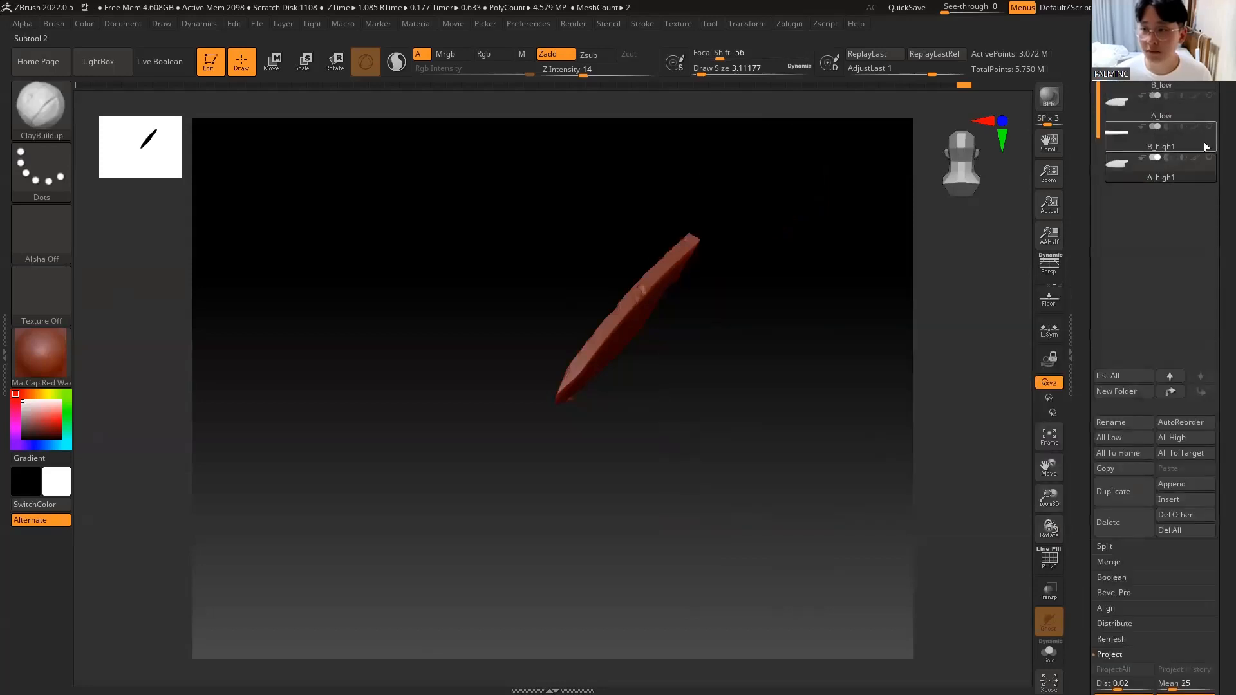
# Step: Clear the texture assigned as A_low's normal map and turn off the green channel flip
pyautogui.moveTo(1078, 333); pyautogui.dragTo(1088, 237)
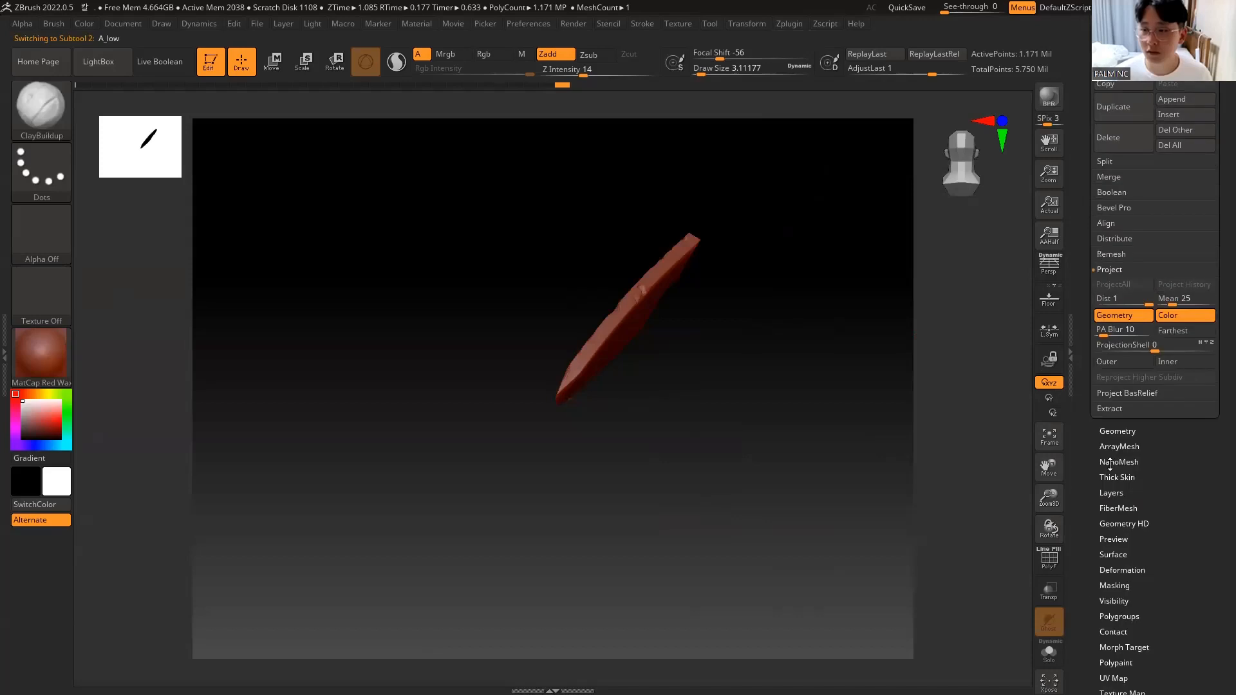
pyautogui.moveTo(1109, 464); pyautogui.dragTo(1124, 421)
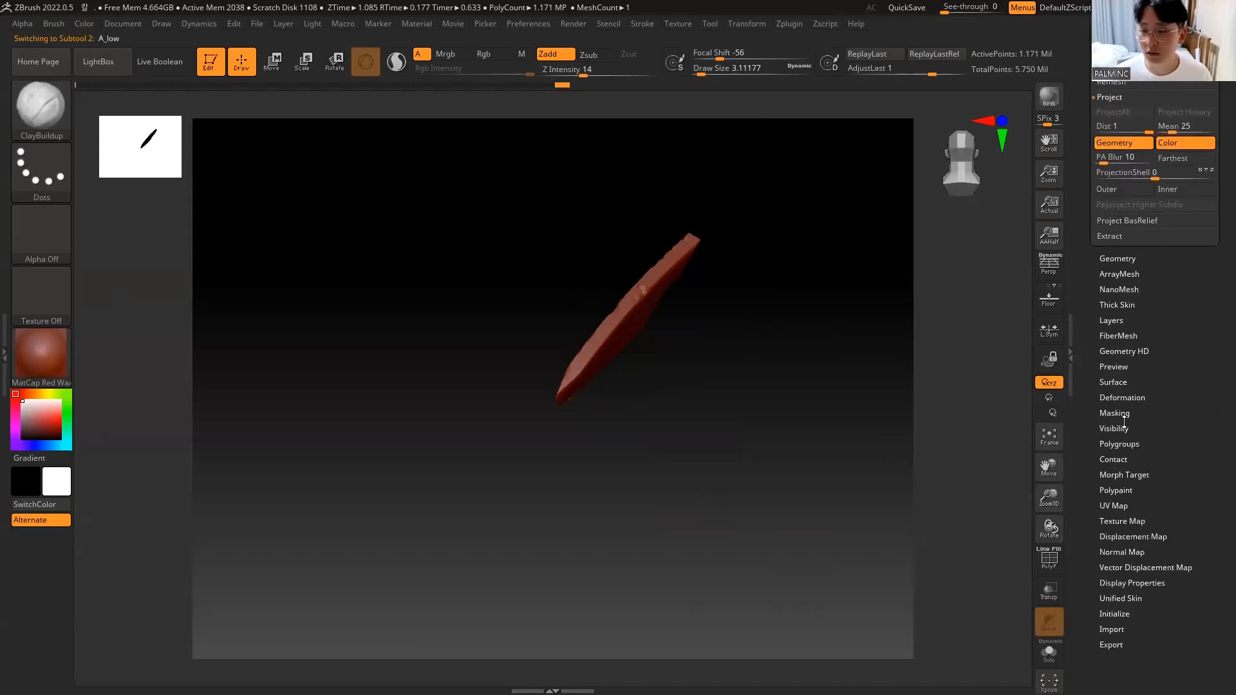
pyautogui.click(1121, 551)
pyautogui.moveTo(1103, 170); pyautogui.dragTo(1070, 328)
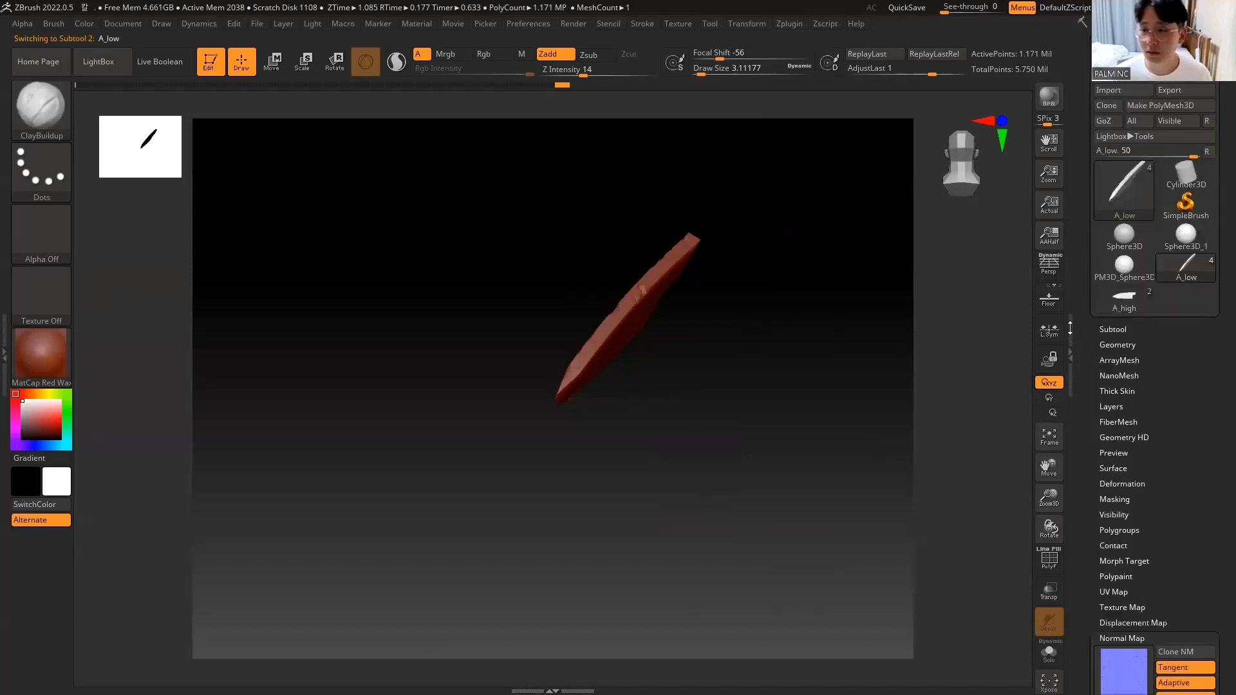
pyautogui.click(1117, 344)
pyautogui.scroll(-7, 1139, 322)
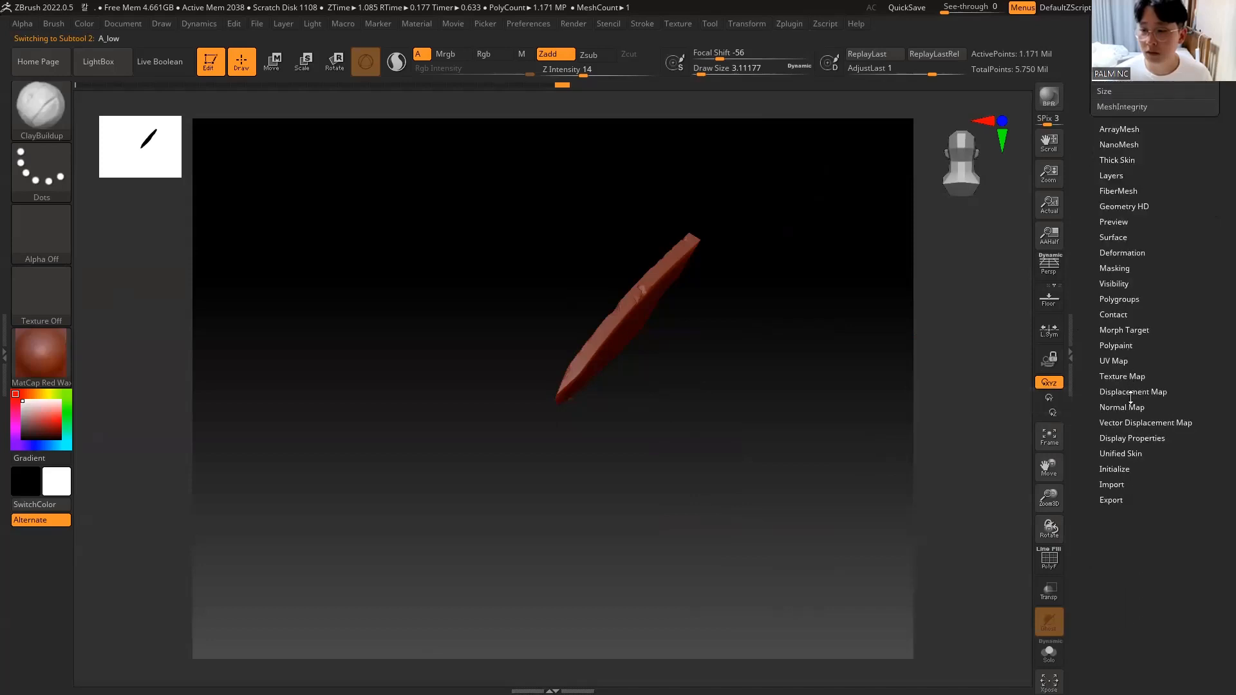
pyautogui.click(1124, 407)
pyautogui.click(1130, 344)
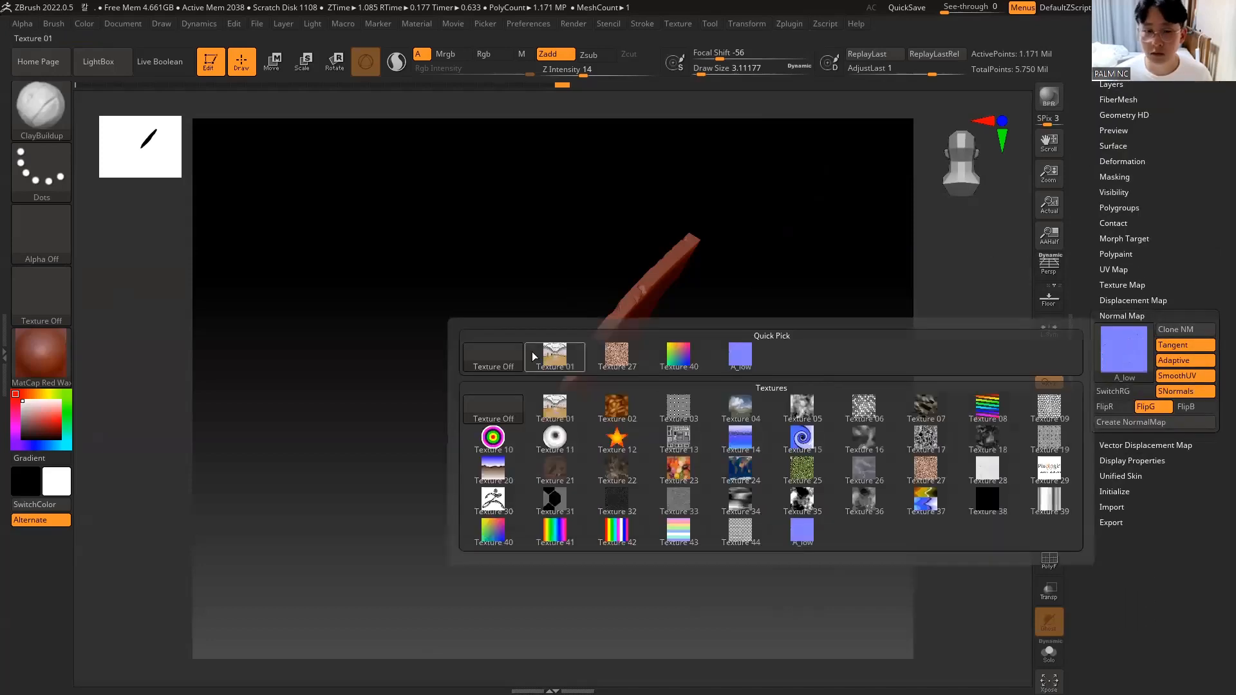
pyautogui.click(494, 357)
pyautogui.click(1146, 406)
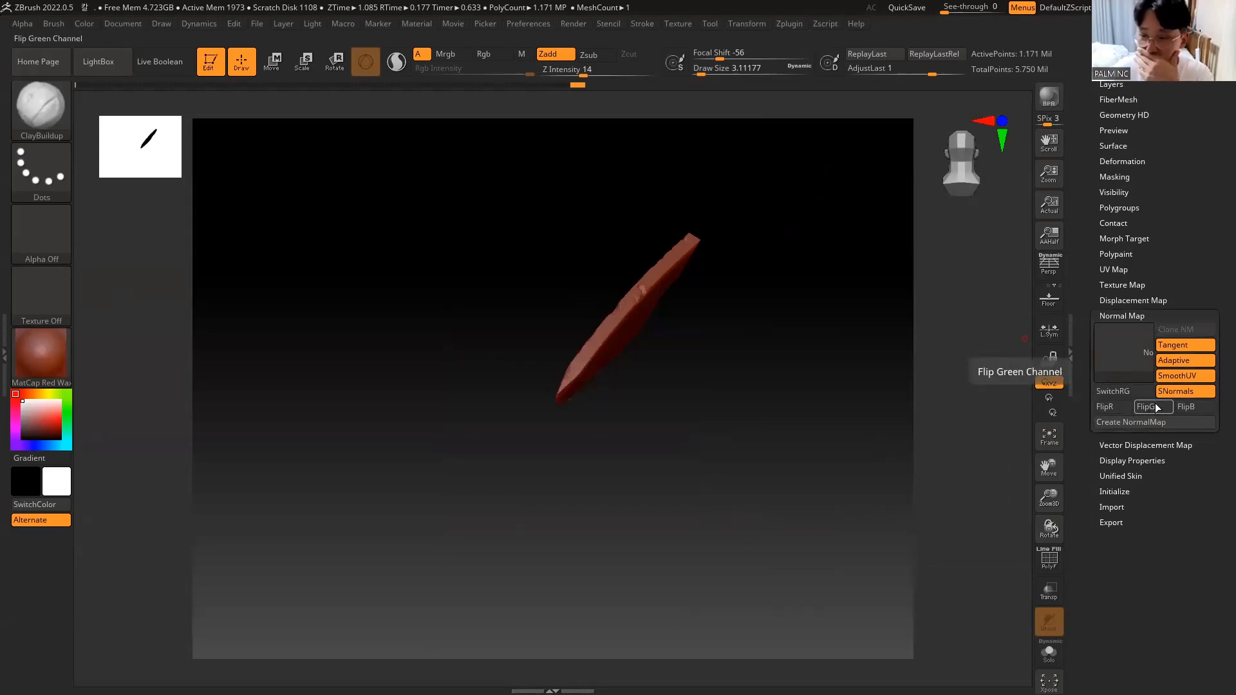
# Step: Lower the A_low blade to subdivision level 1 and create a new normal map for it
pyautogui.click(1140, 422)
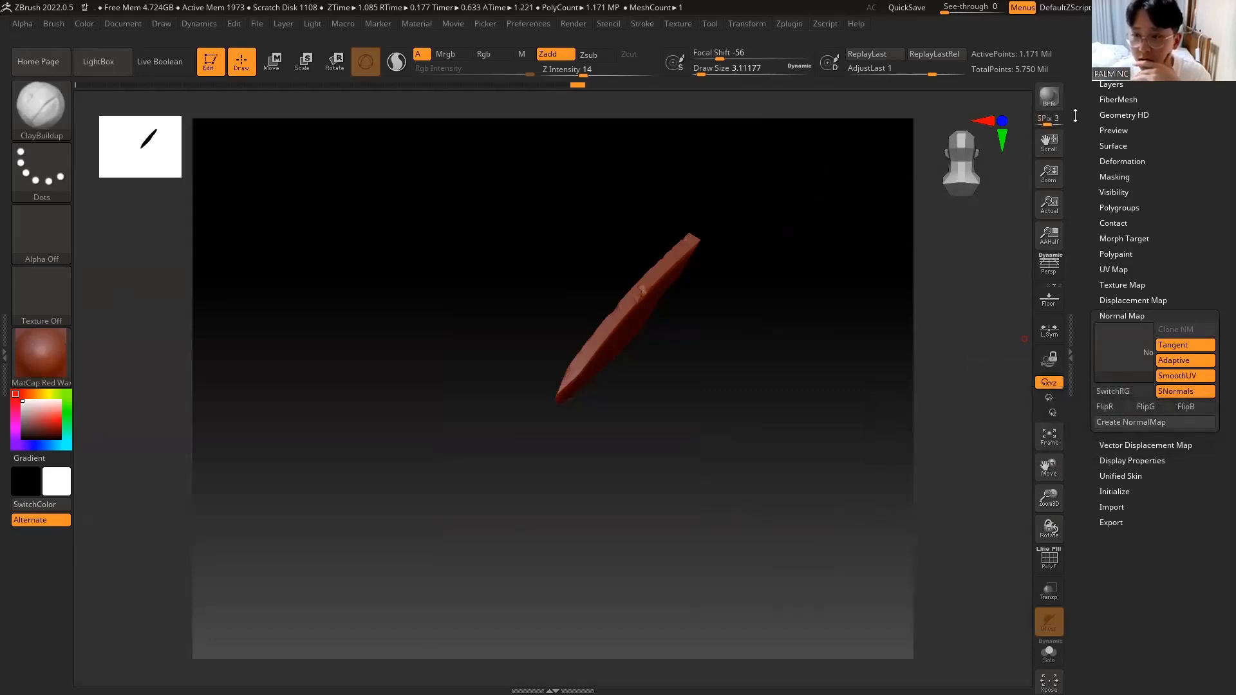
pyautogui.scroll(3, 1129, 182)
pyautogui.click(1129, 182)
pyautogui.click(1090, 214)
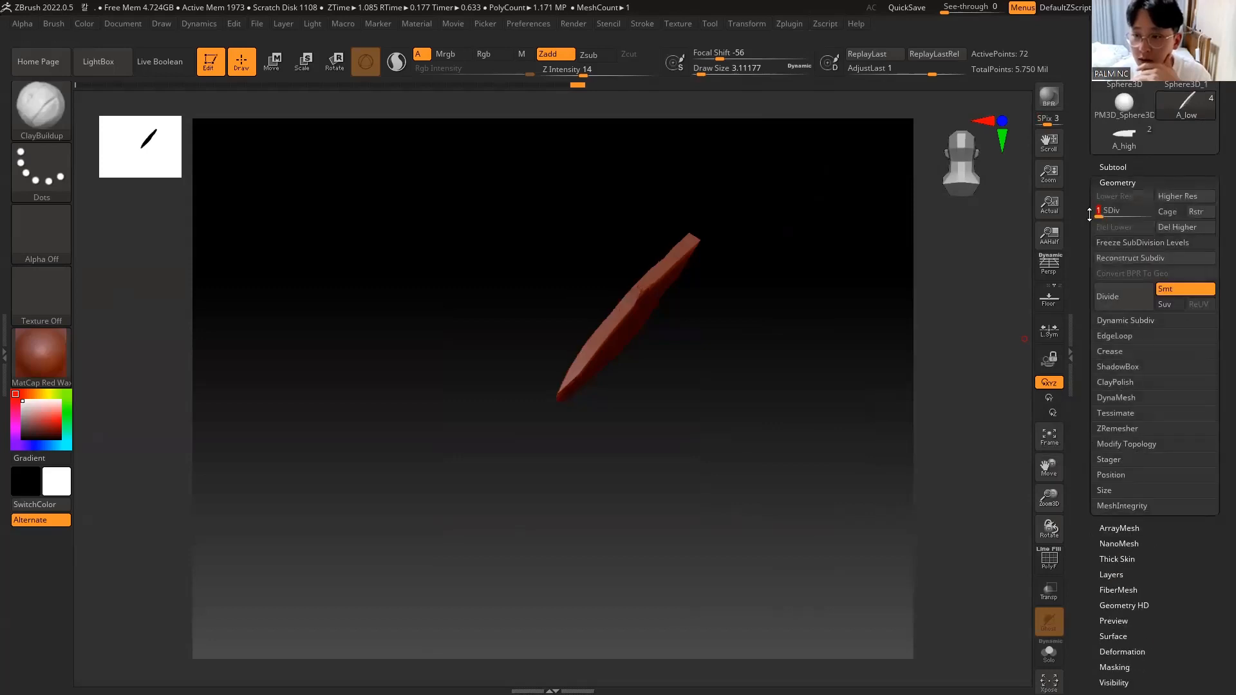
pyautogui.scroll(-8, 1086, 322)
pyautogui.click(1128, 361)
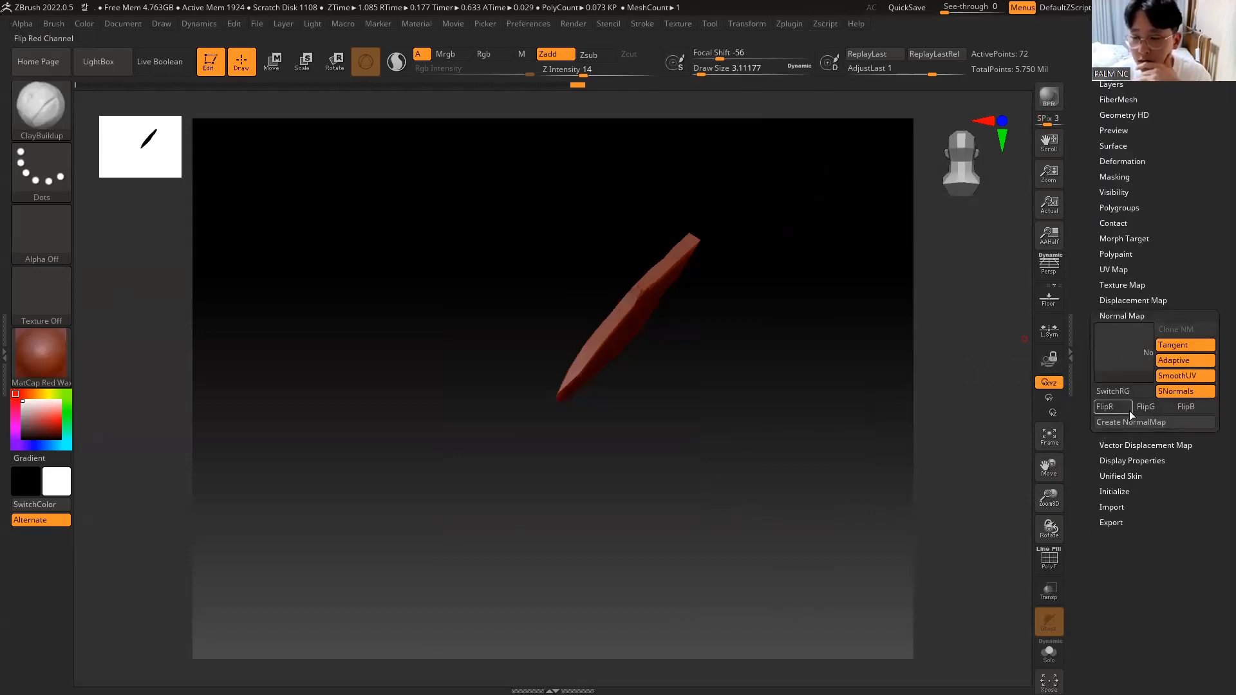
pyautogui.click(1150, 424)
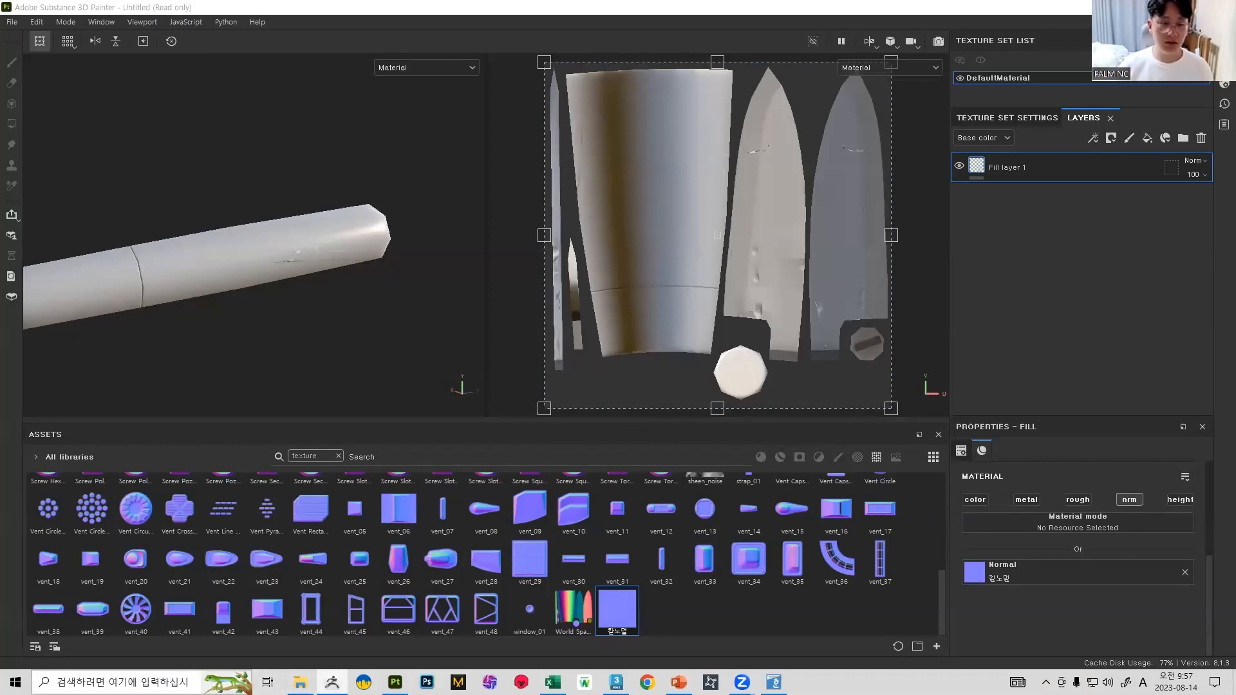
# Step: Return to ZBrush and examine the low-poly blade from the side along with its generated normal map
pyautogui.click(333, 682)
pyautogui.moveTo(855, 269)
pyautogui.mouseDown()
pyautogui.moveTo(799, 306)
pyautogui.moveTo(800, 229)
pyautogui.mouseUp()
pyautogui.moveTo(1109, 334)
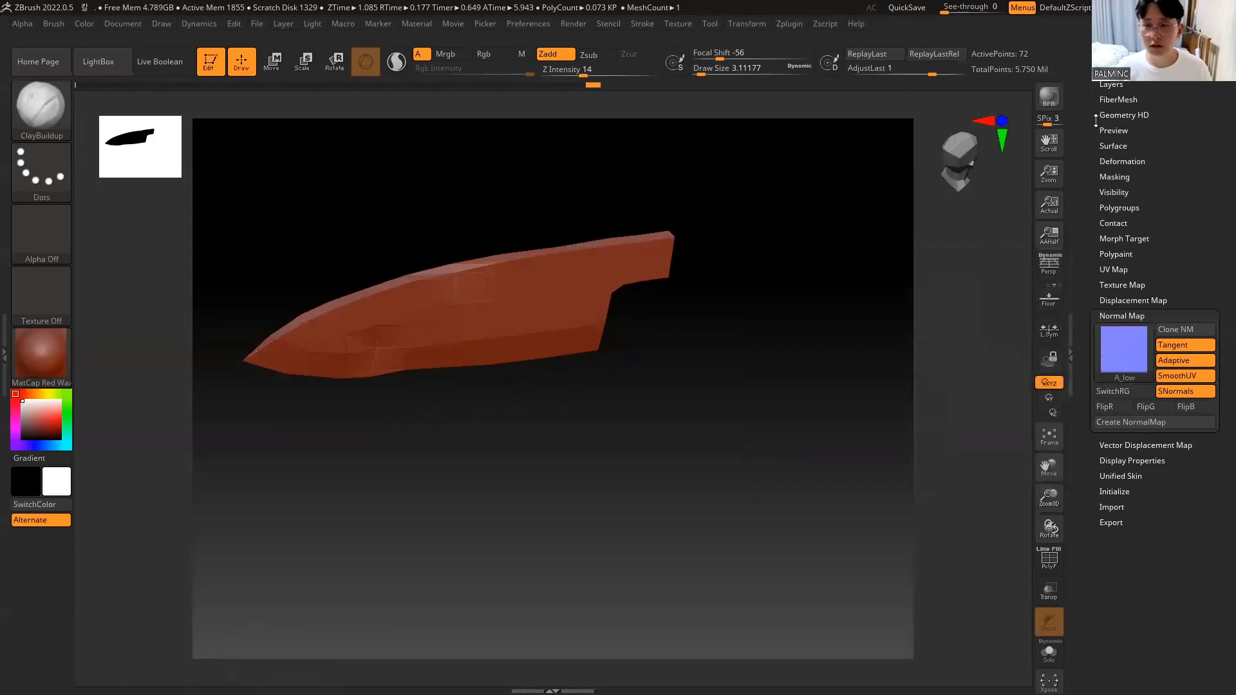
pyautogui.scroll(2, 1147, 101)
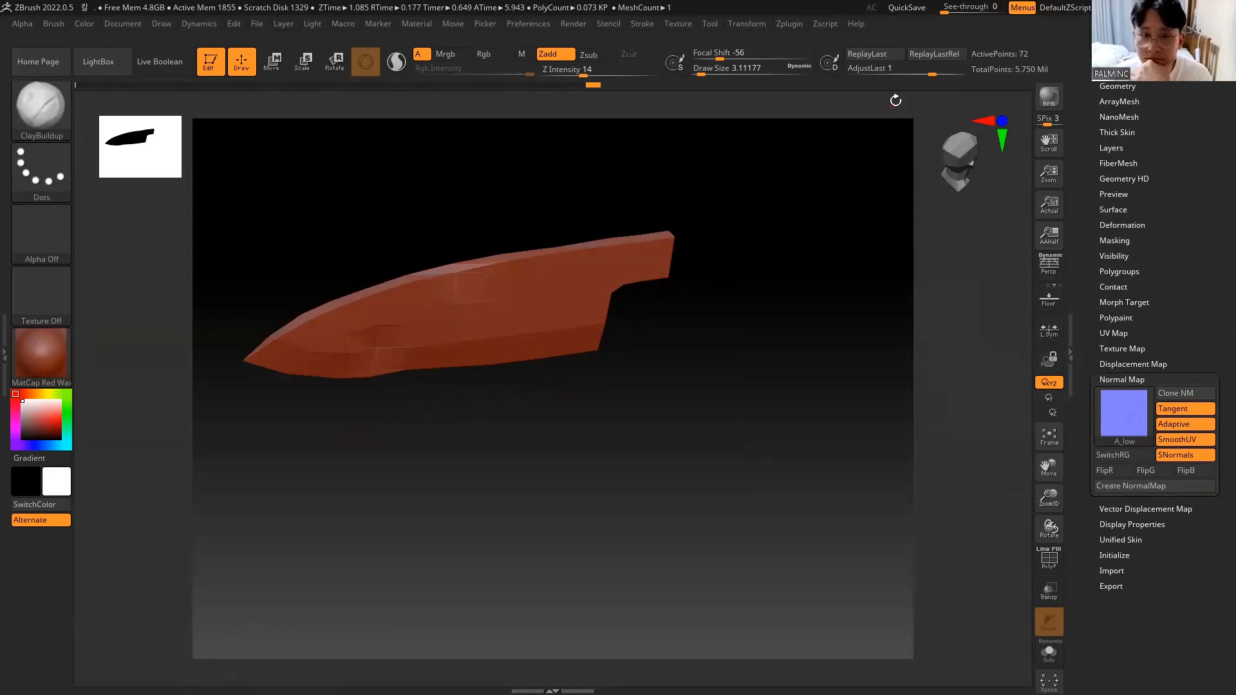
pyautogui.moveTo(810, 175)
pyautogui.mouseDown()
pyautogui.moveTo(792, 196)
pyautogui.moveTo(786, 177)
pyautogui.mouseUp()
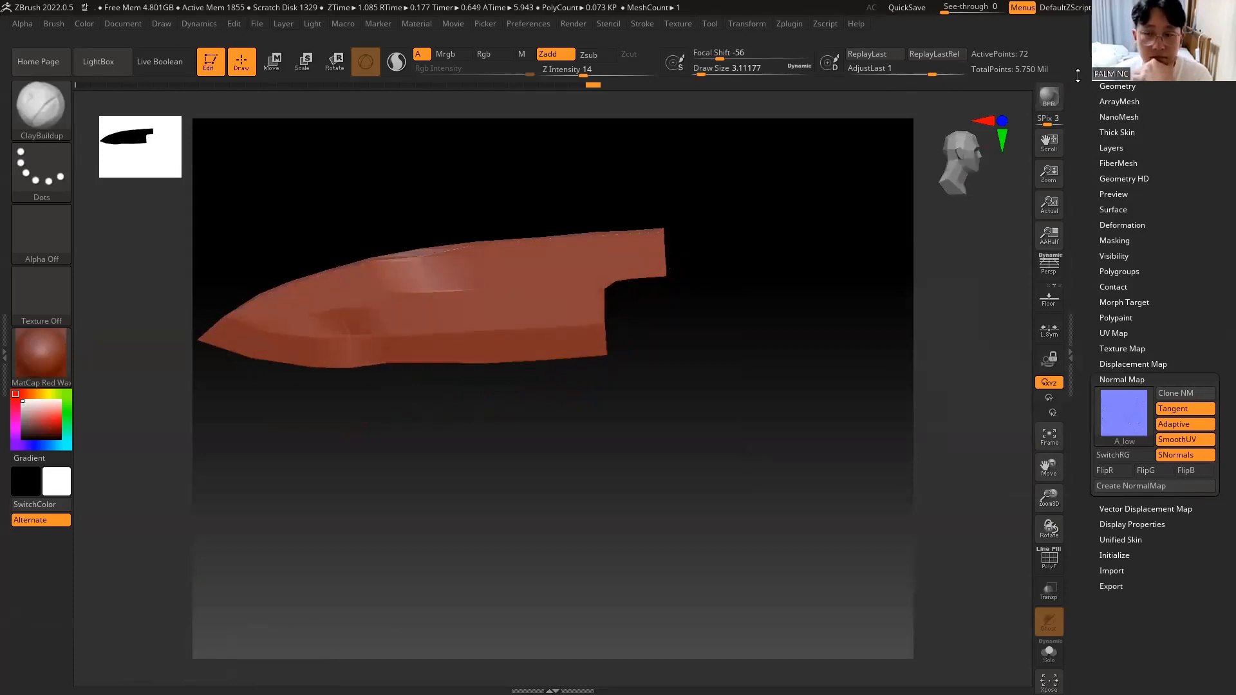
pyautogui.moveTo(1090, 59); pyautogui.dragTo(1090, 119)
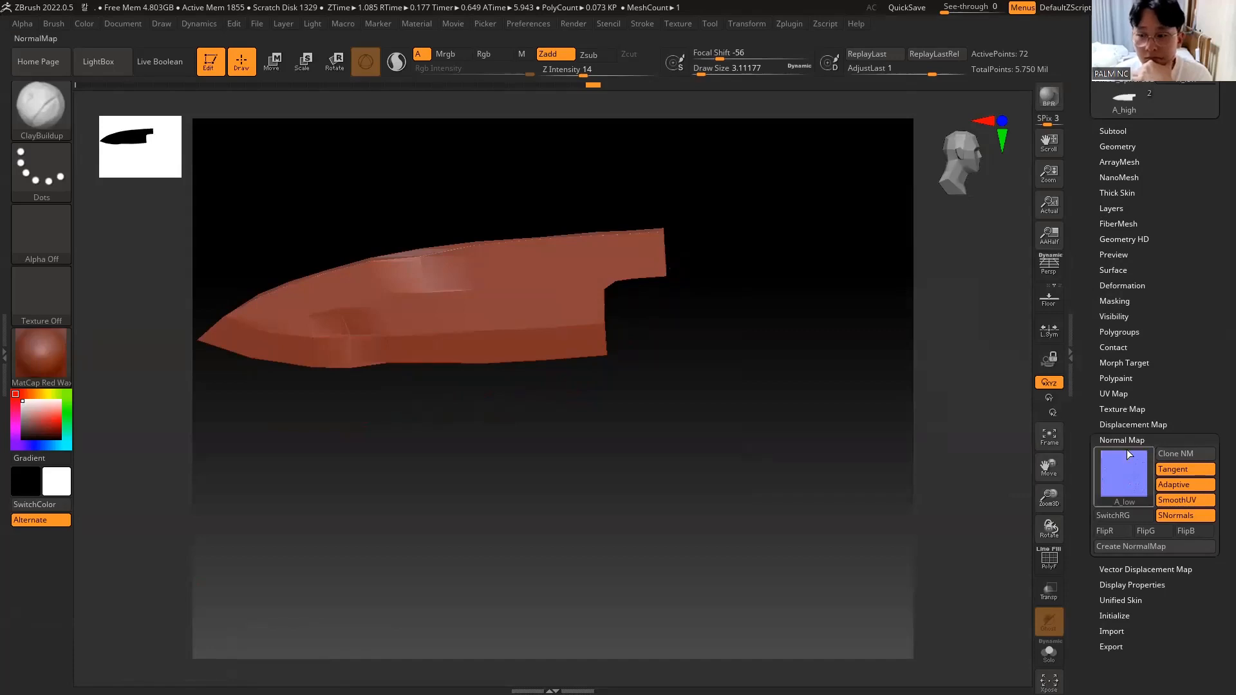
pyautogui.moveTo(1128, 463)
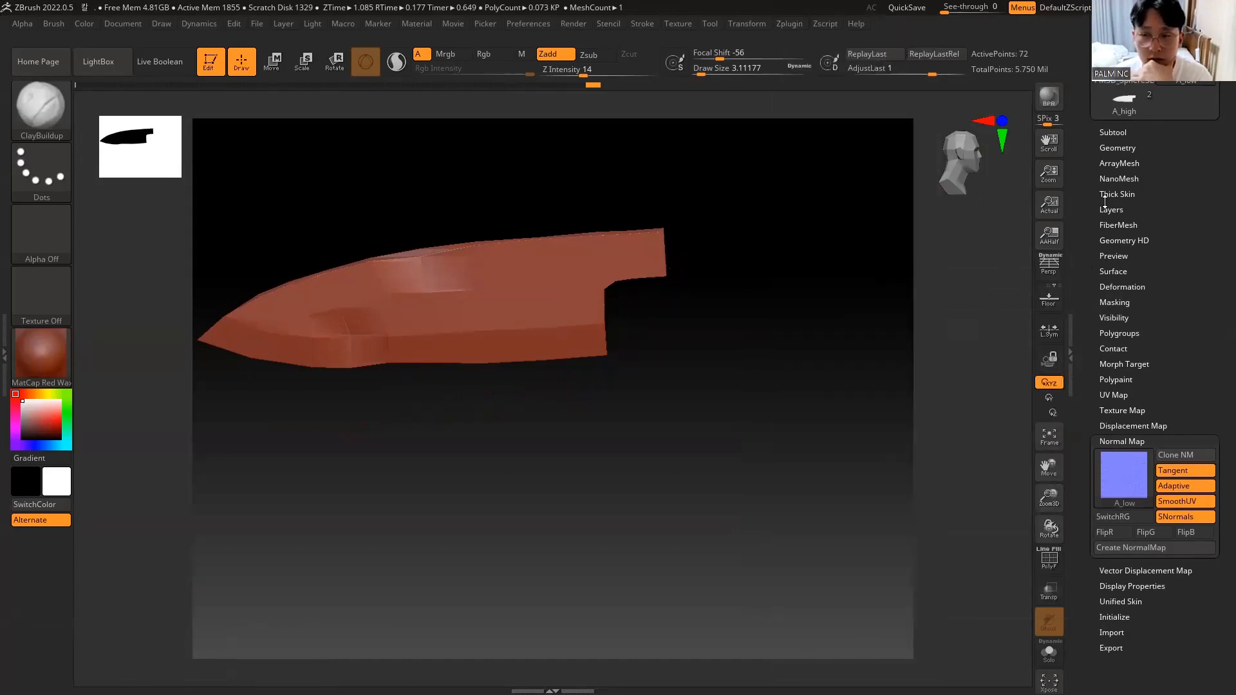
pyautogui.moveTo(1111, 205); pyautogui.dragTo(1111, 260)
# Step: Make the newly generated A_low normal map the current texture and flip it vertically
pyautogui.moveTo(674, 26)
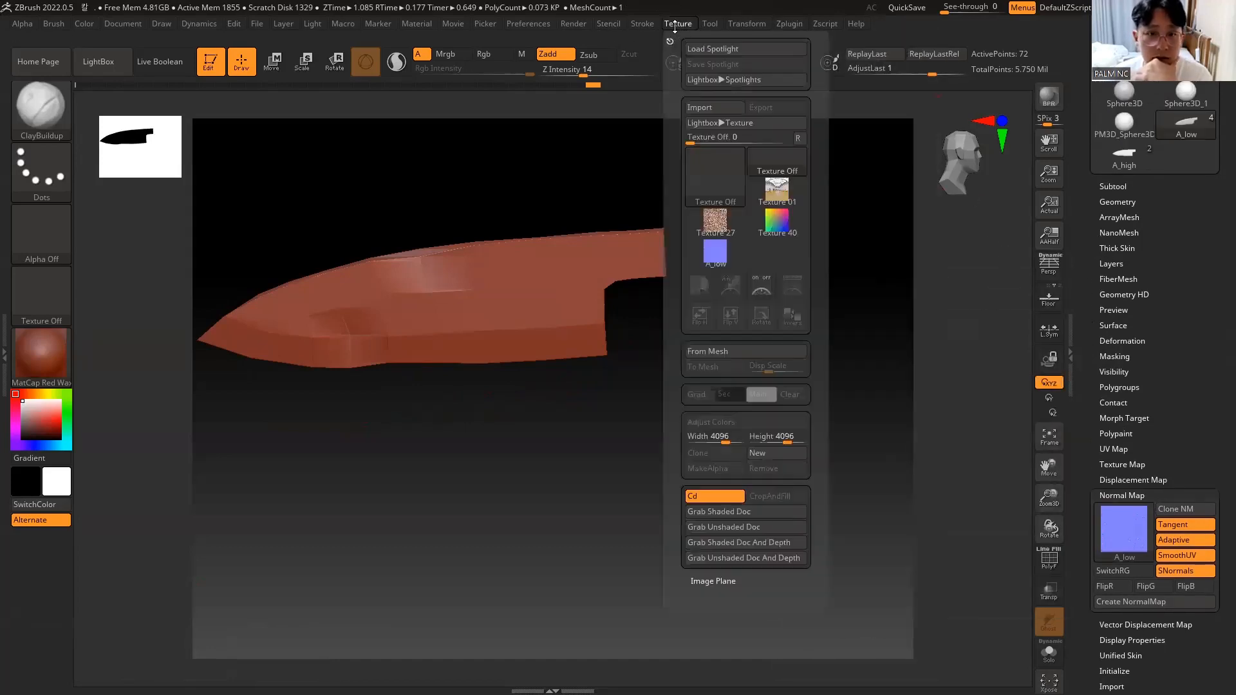
pyautogui.click(716, 253)
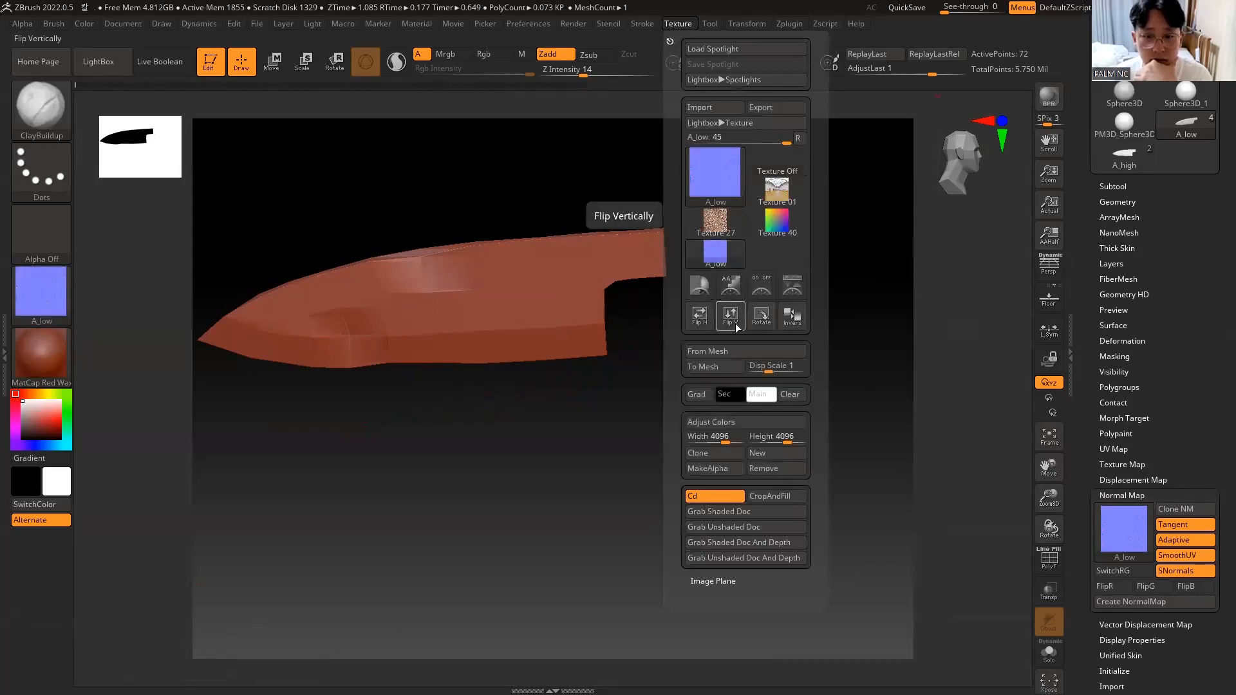
pyautogui.click(730, 316)
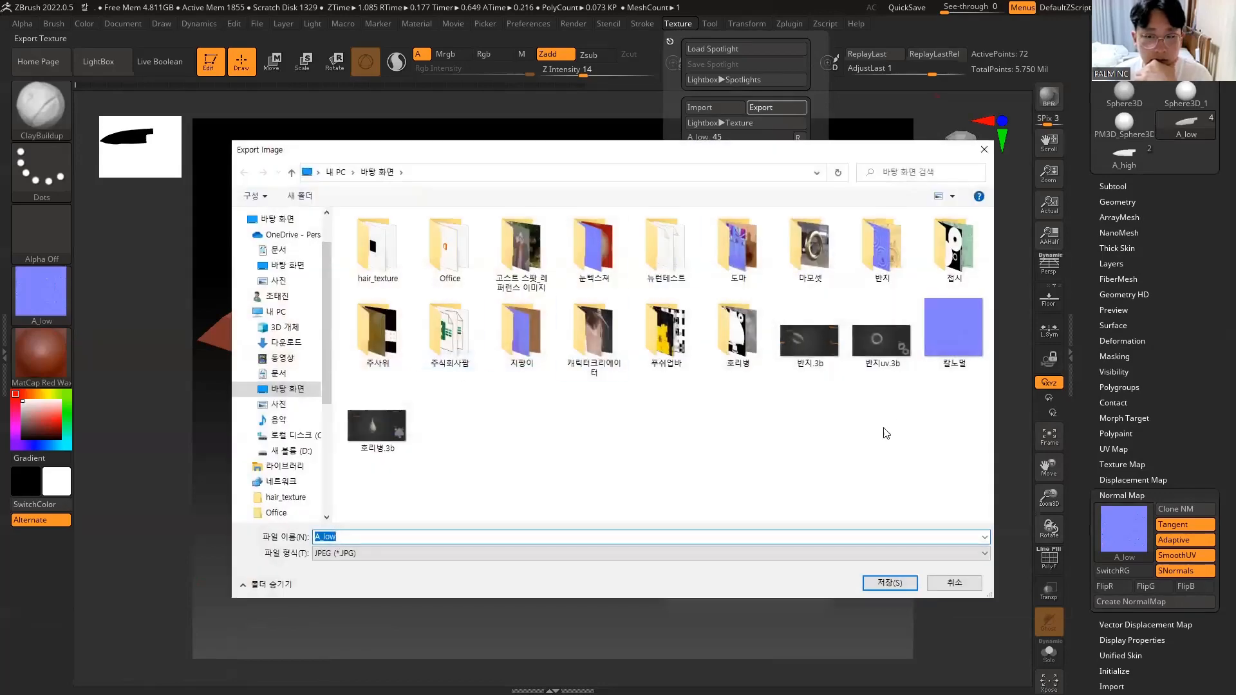
# Step: Export the flipped A_low texture to the desktop as a JPEG named 칼노멀2
pyautogui.click(962, 341)
pyautogui.click(407, 537)
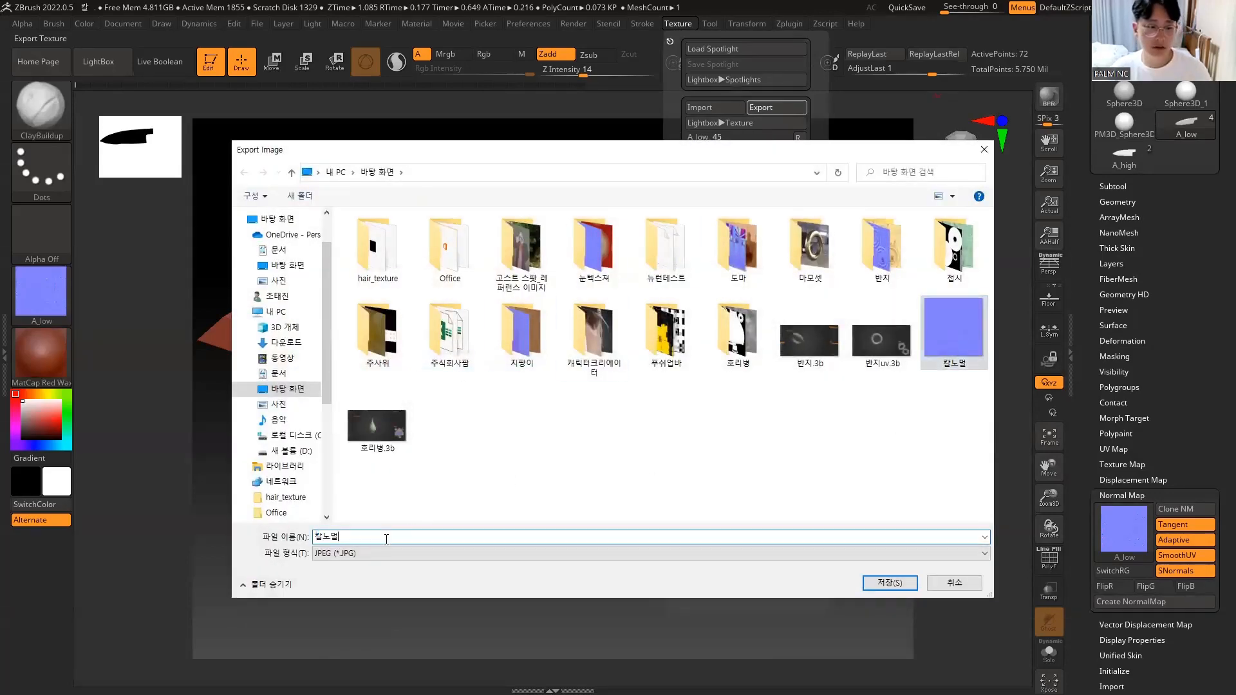
pyautogui.write('2')
pyautogui.click(877, 583)
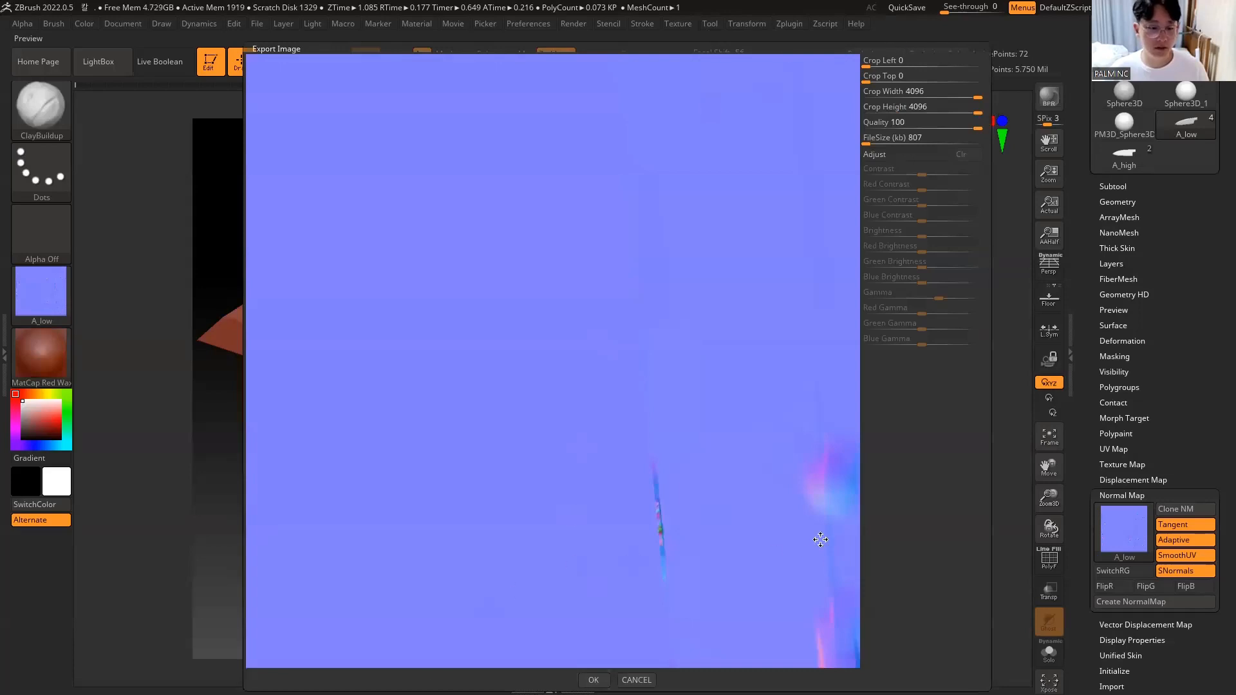
pyautogui.click(594, 680)
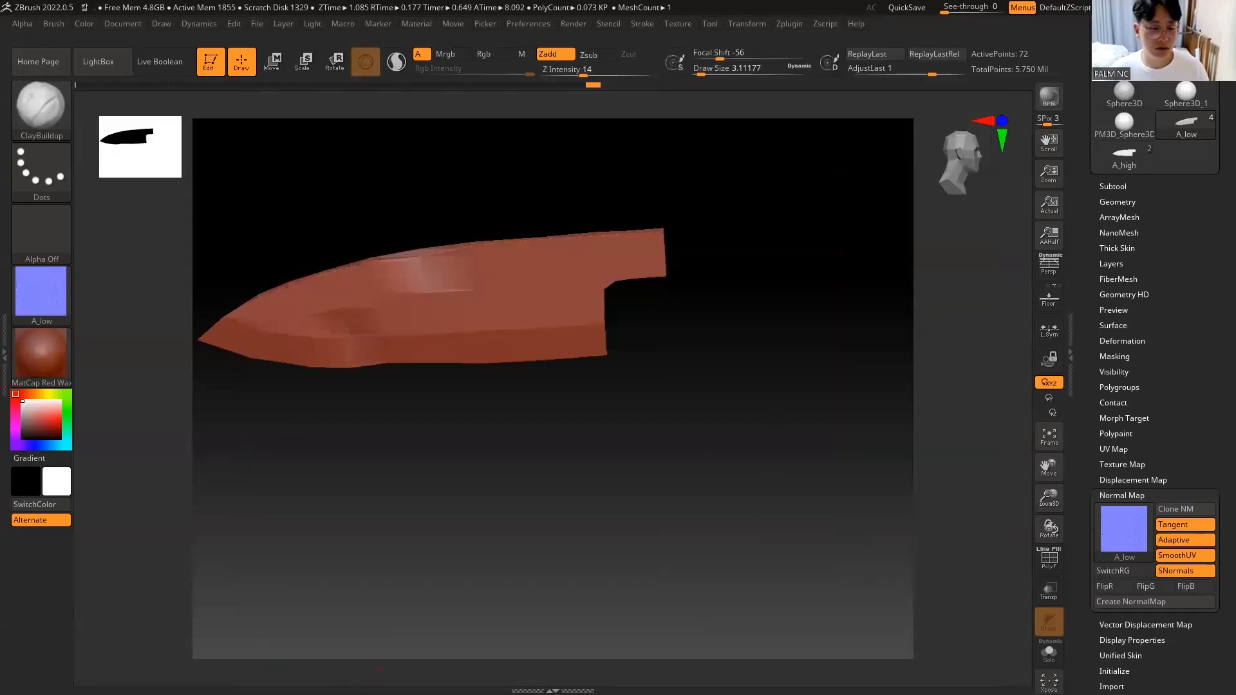
# Step: Switch to Substance 3D Painter and import 칼노멀2.jpg from the desktop into the current session as a texture
pyautogui.press('super')
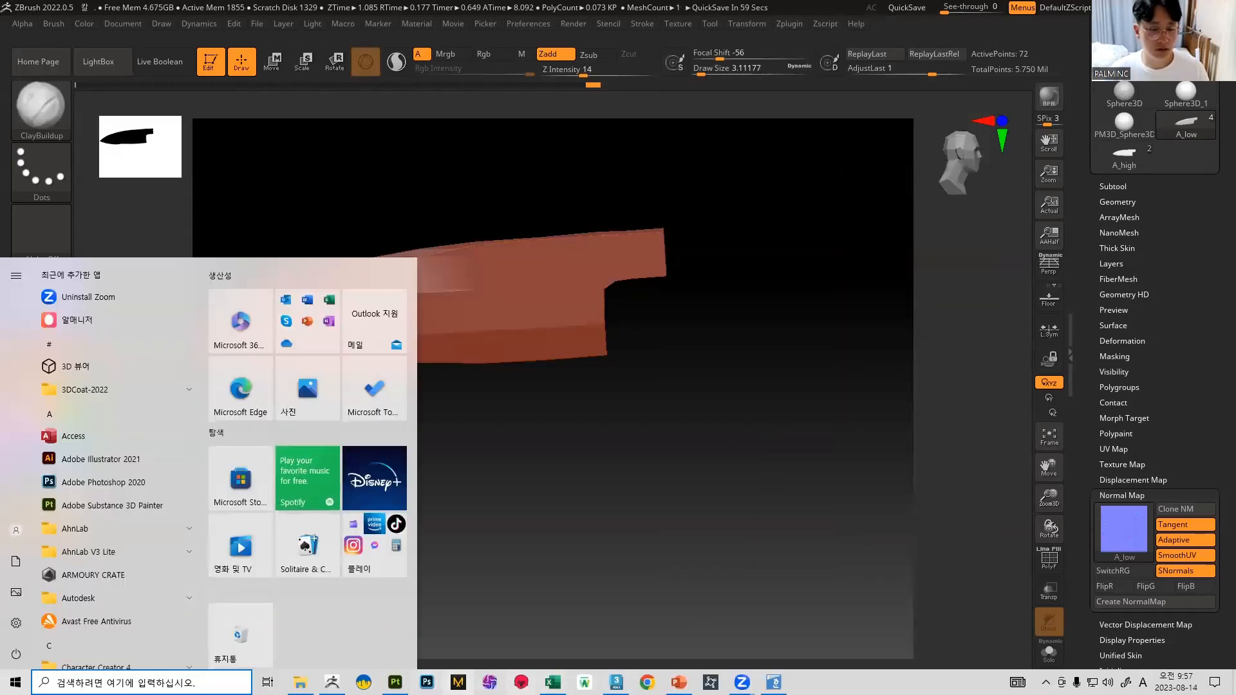
pyautogui.click(395, 682)
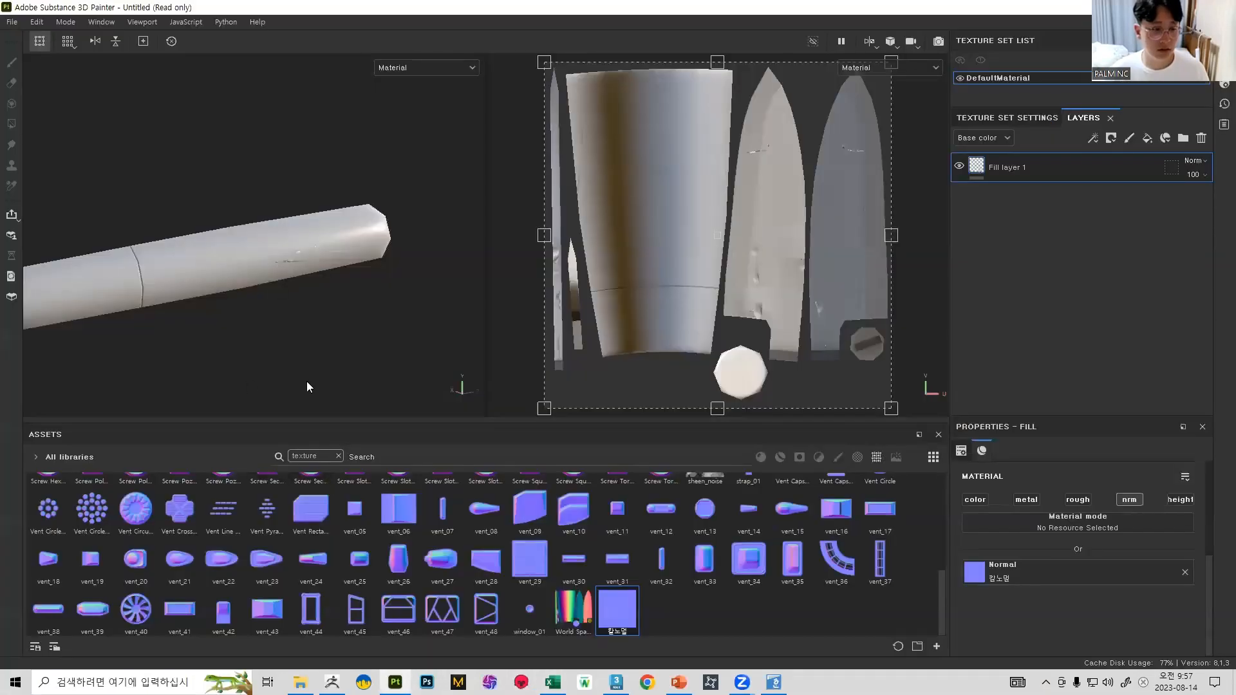
pyautogui.moveTo(306, 381)
pyautogui.keyDown('alt'); pyautogui.mouseDown()
pyautogui.moveTo(305, 344)
pyautogui.moveTo(342, 325)
pyautogui.mouseUp(); pyautogui.keyUp('alt')
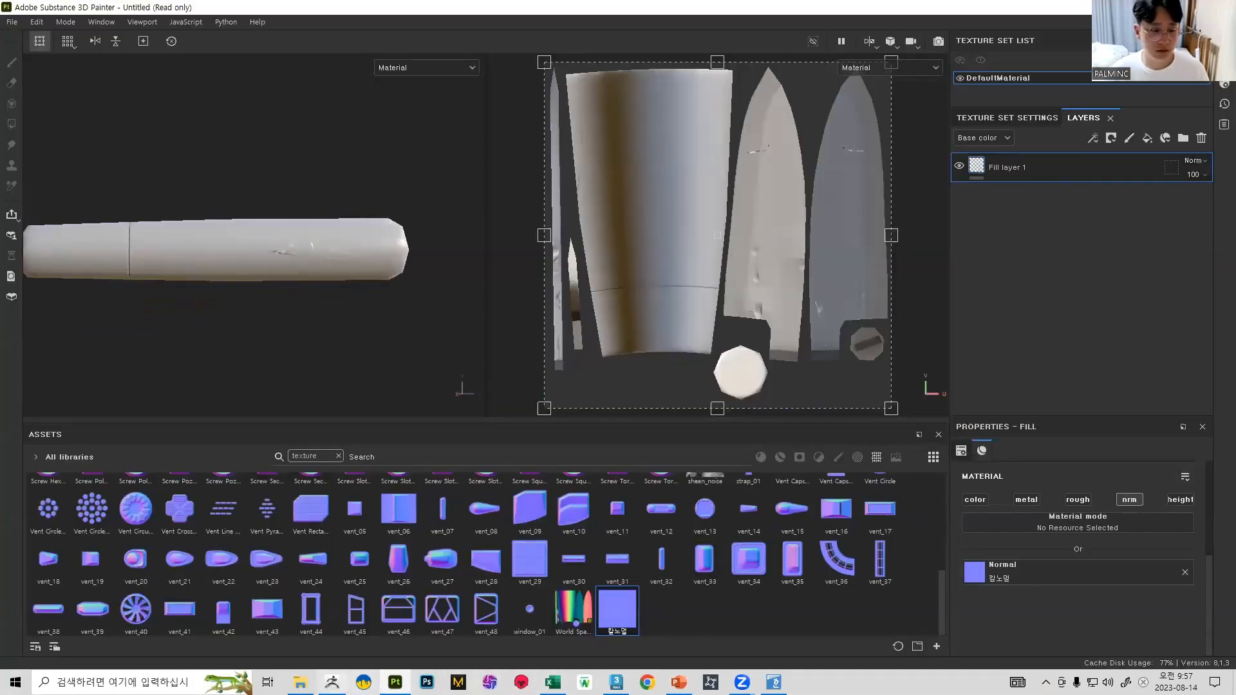
pyautogui.click(300, 683)
pyautogui.moveTo(642, 394); pyautogui.dragTo(230, 542)
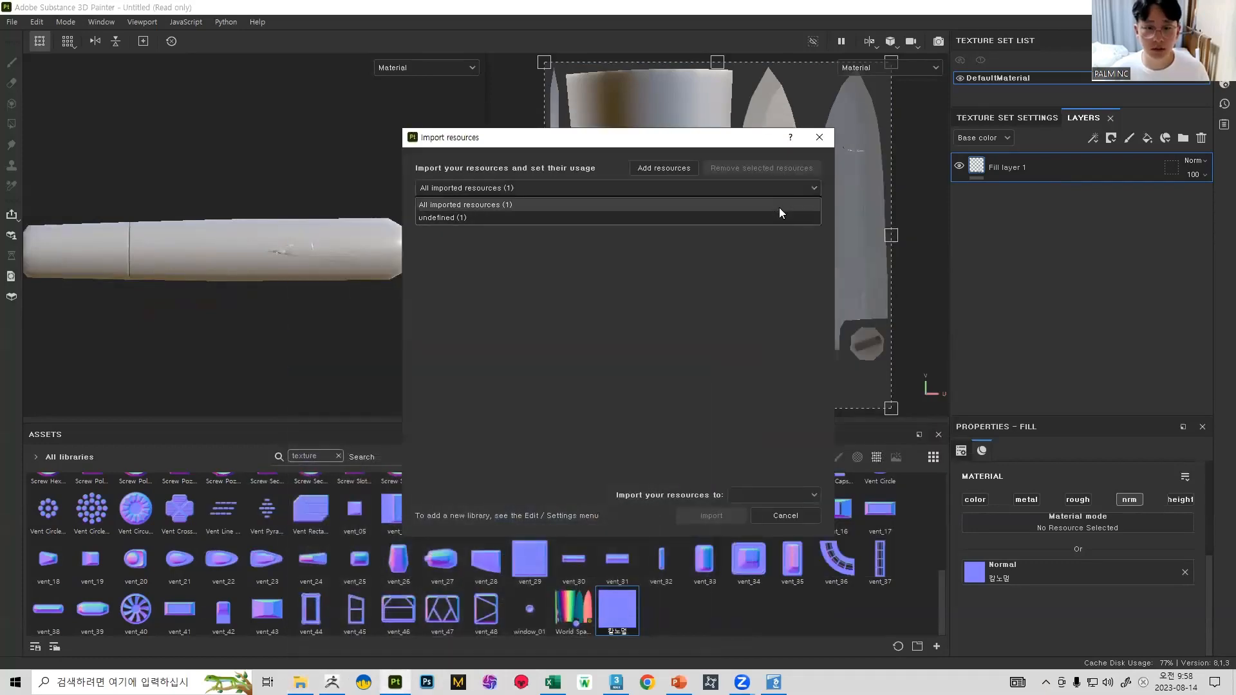
pyautogui.click(783, 211)
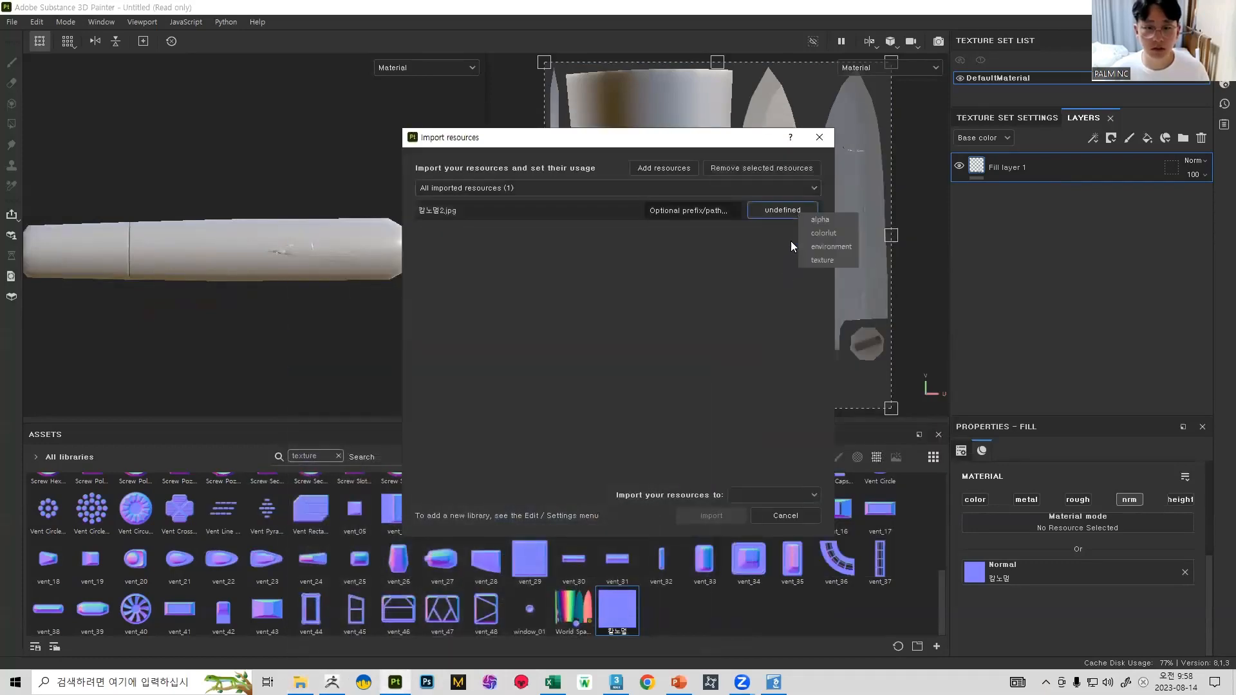
pyautogui.click(822, 260)
pyautogui.click(776, 497)
pyautogui.click(748, 514)
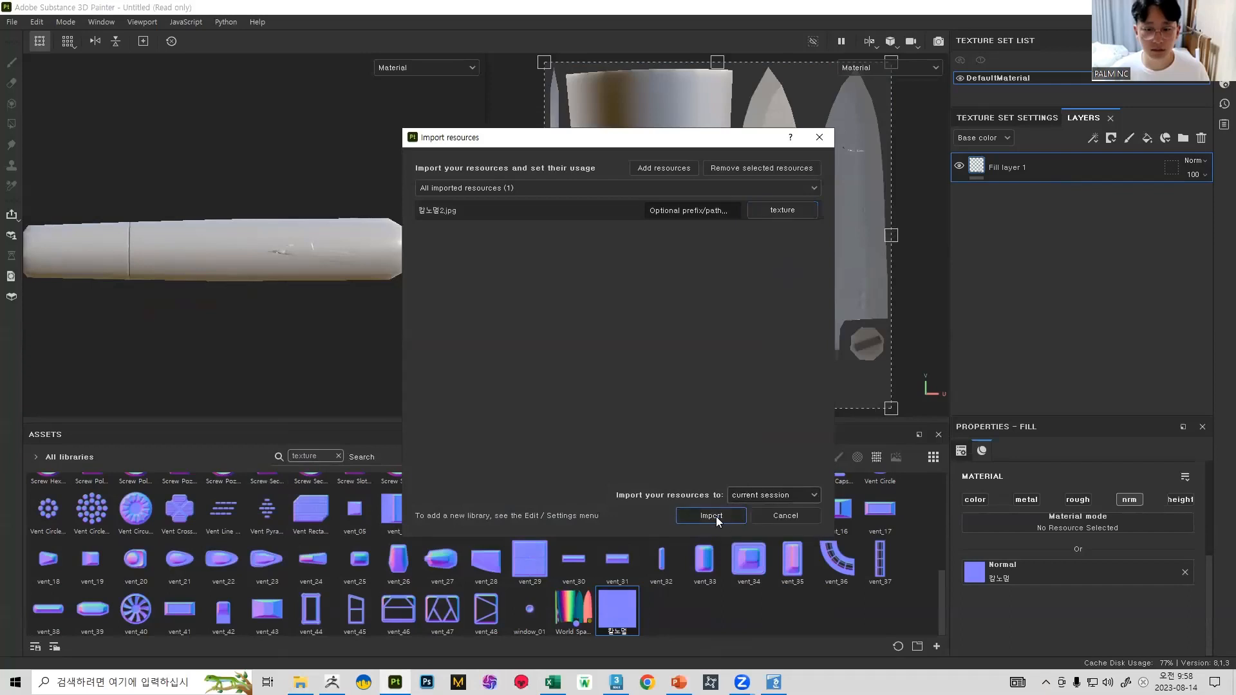
pyautogui.click(712, 516)
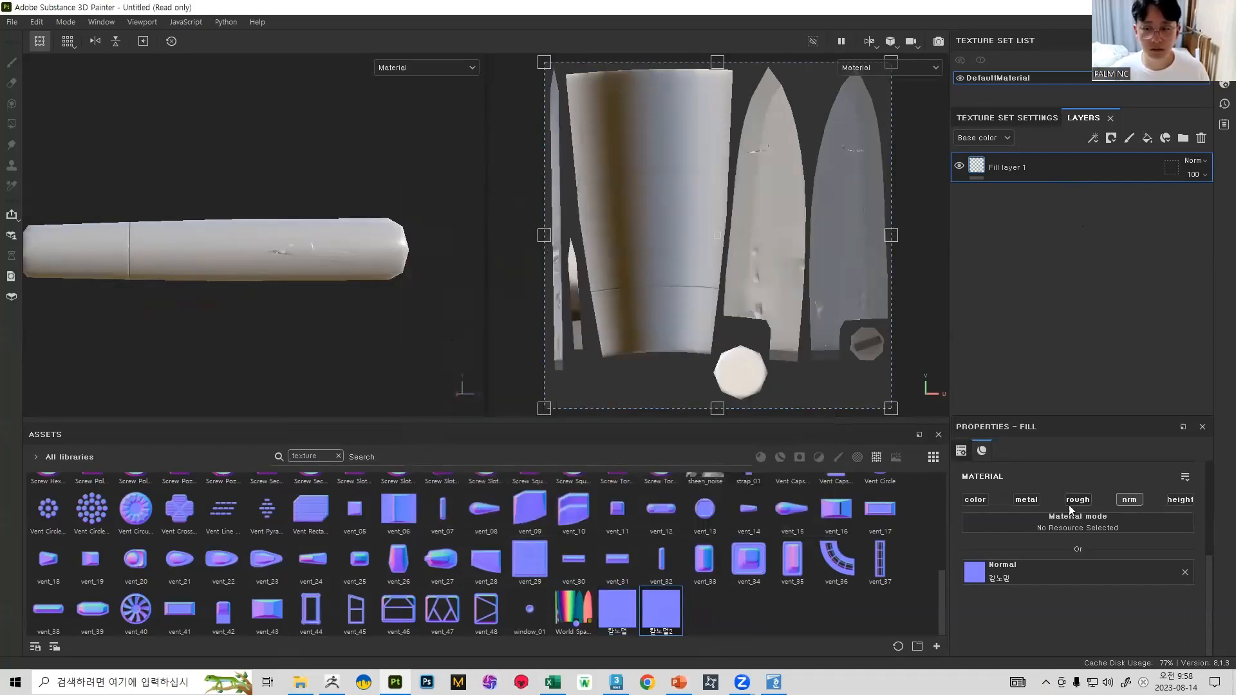
# Step: Assign the 칼노멀2 texture to the normal channel of Fill layer 1, clearing and reassigning it once
pyautogui.moveTo(662, 610); pyautogui.dragTo(1002, 571)
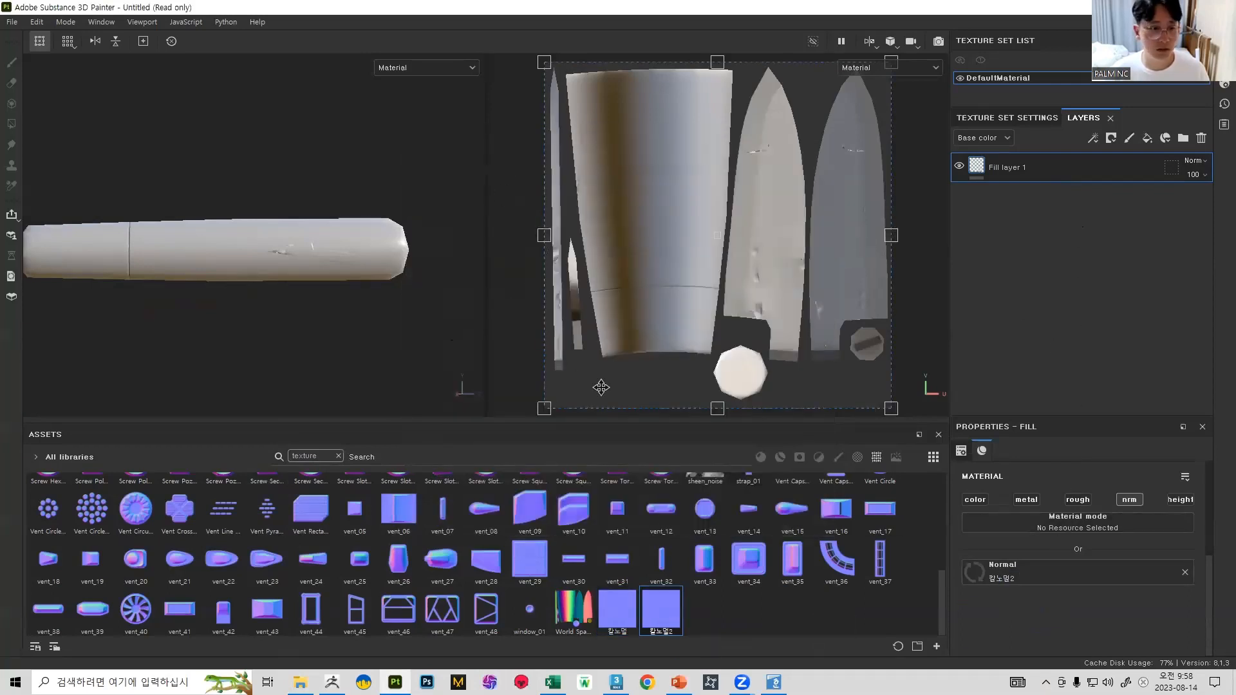
pyautogui.keyDown('alt'); pyautogui.moveTo(387, 273); pyautogui.dragTo(322, 283); pyautogui.keyUp('alt')
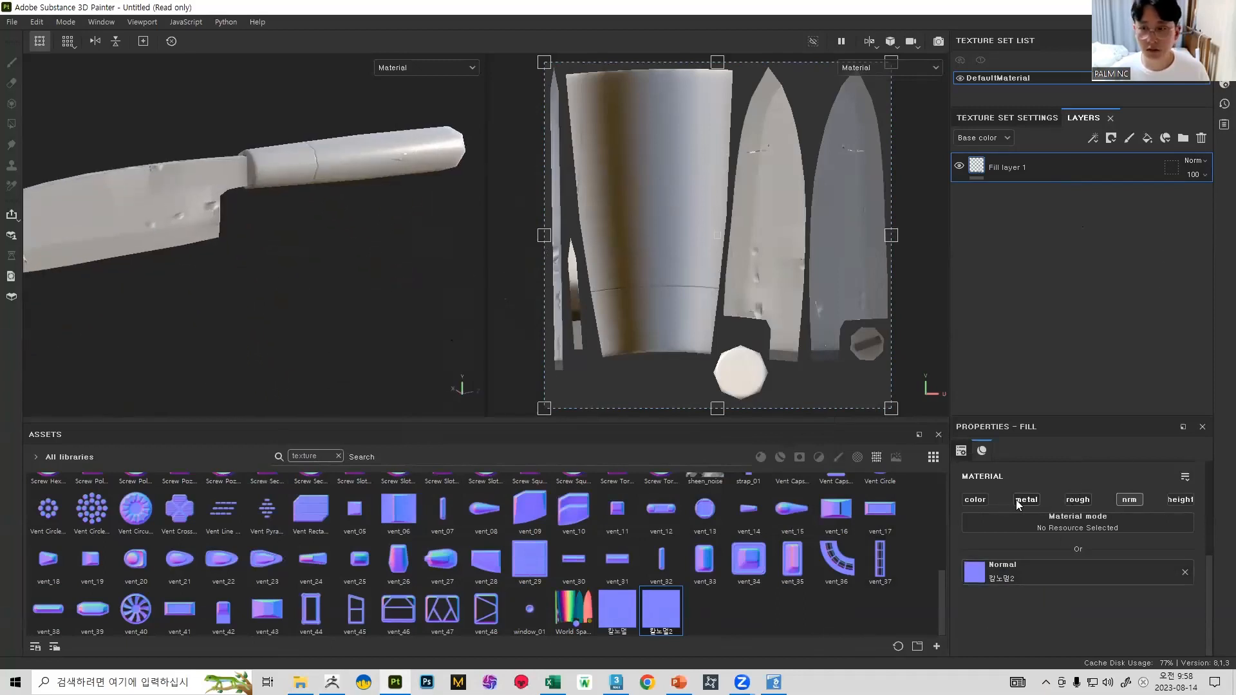
pyautogui.click(1186, 572)
pyautogui.moveTo(650, 609); pyautogui.dragTo(1095, 569)
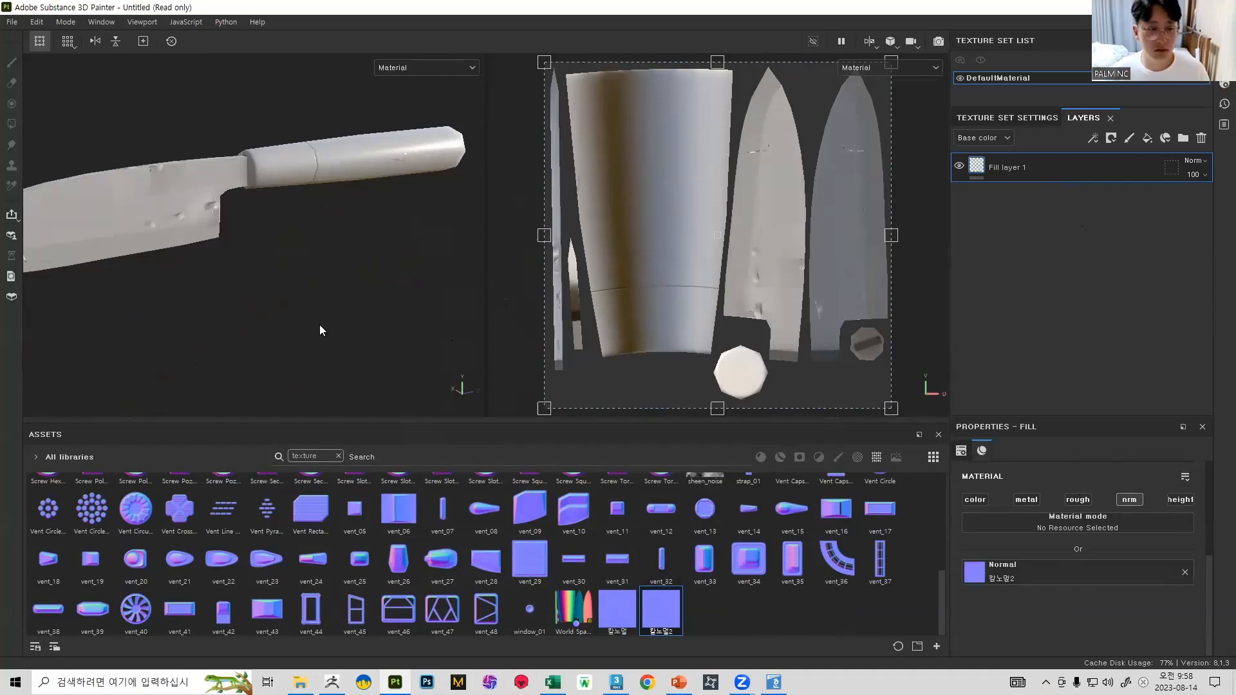
# Step: Inspect the blade's dents up close and remove the 칼노멀2 texture from the normal channel of Fill layer 1
pyautogui.keyDown('alt'); pyautogui.moveTo(323, 330); pyautogui.dragTo(376, 293); pyautogui.keyUp('alt')
pyautogui.keyDown('alt'); pyautogui.moveTo(377, 293); pyautogui.dragTo(349, 451, button='right'); pyautogui.keyUp('alt')
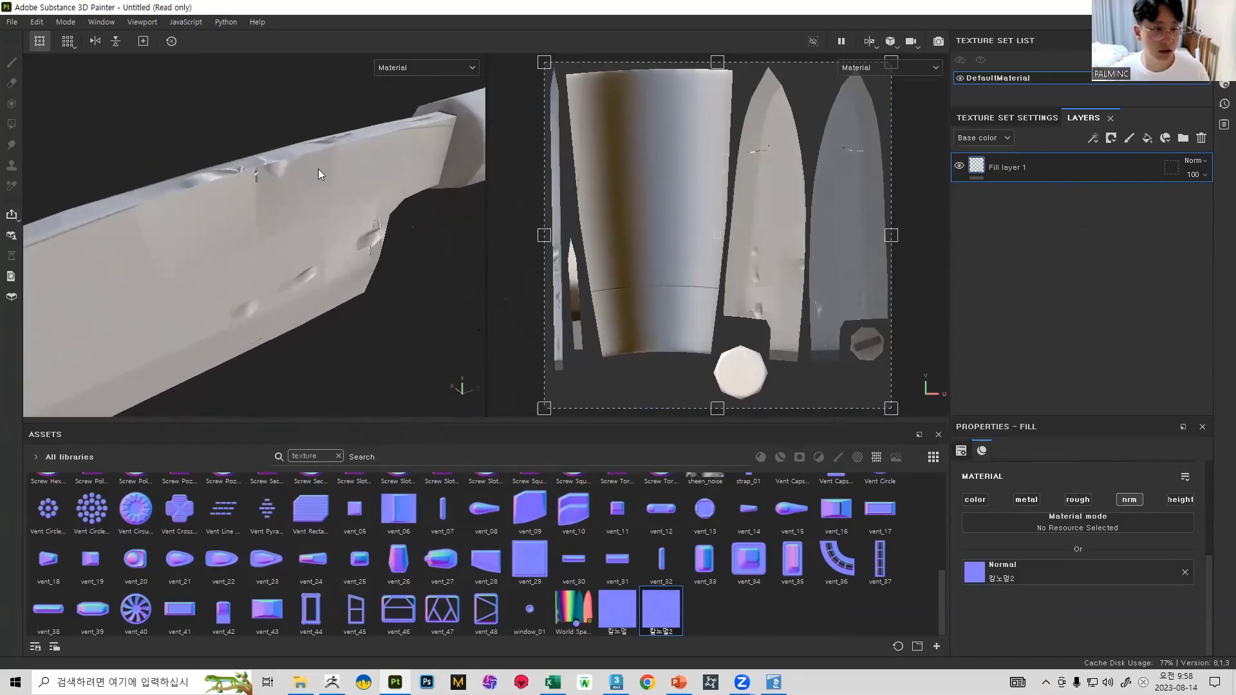
pyautogui.click(1185, 572)
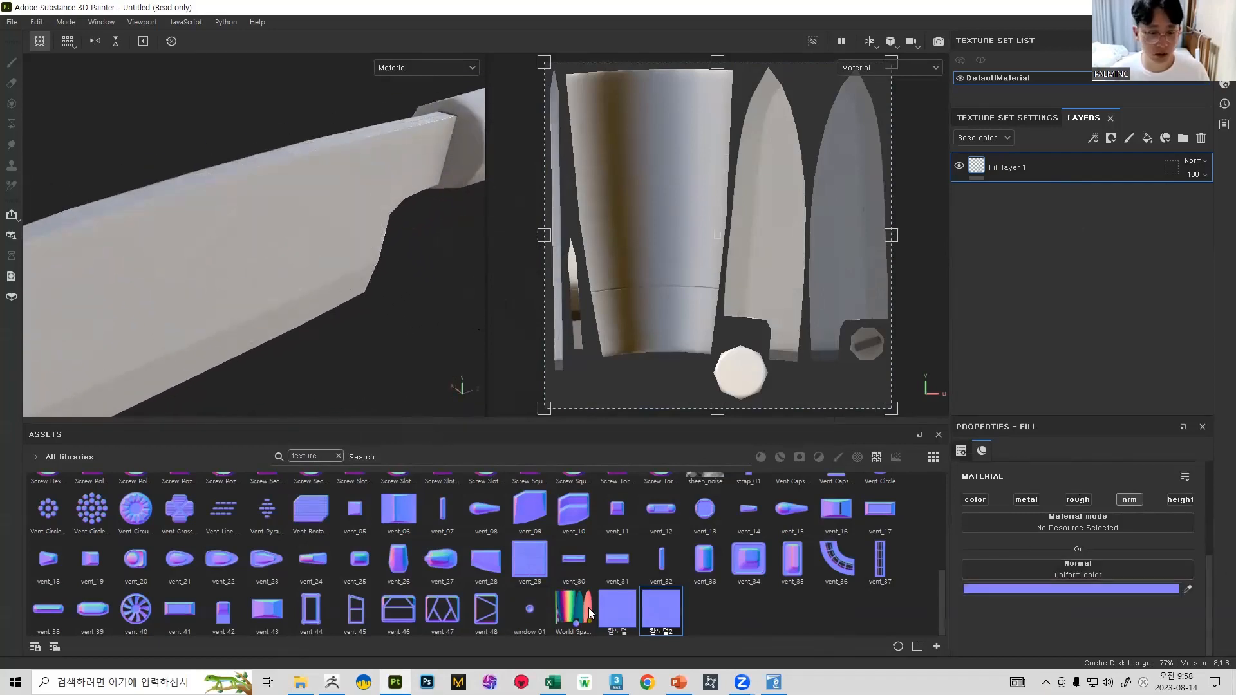
# Step: Switch to 3ds Max, hide the A_high and B_high meshes, and show A_low and B_low
pyautogui.hotkey('alt', 'Tab')
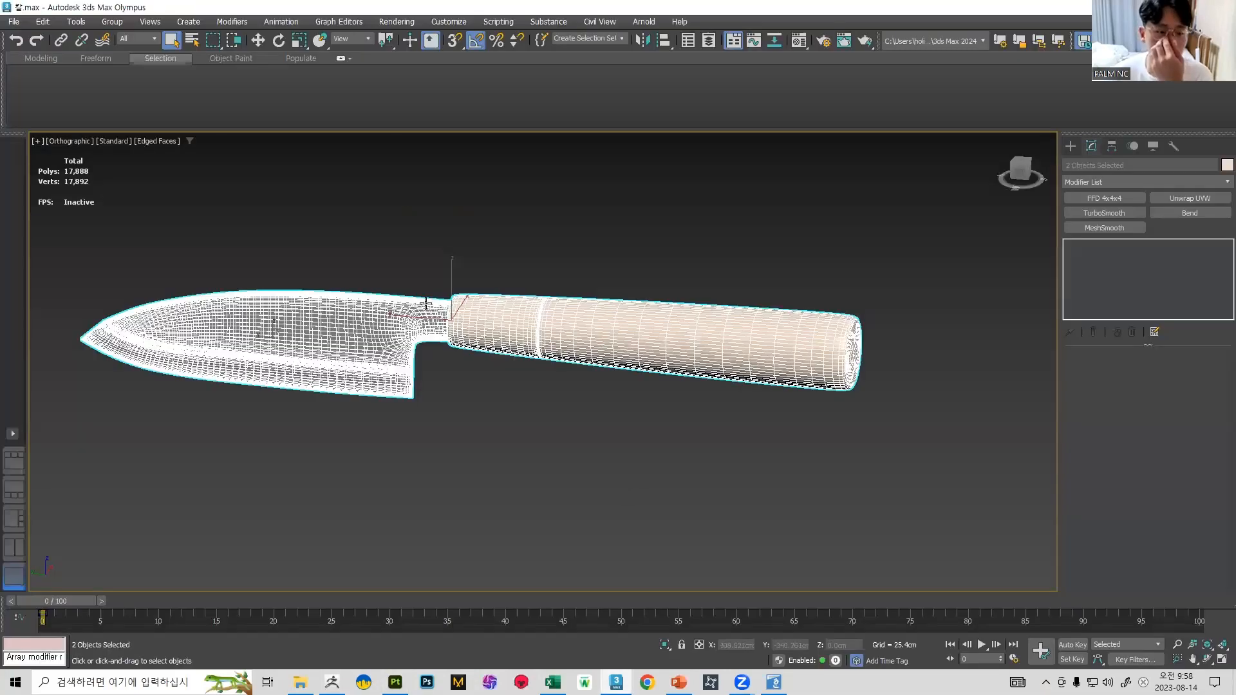
pyautogui.click(688, 45)
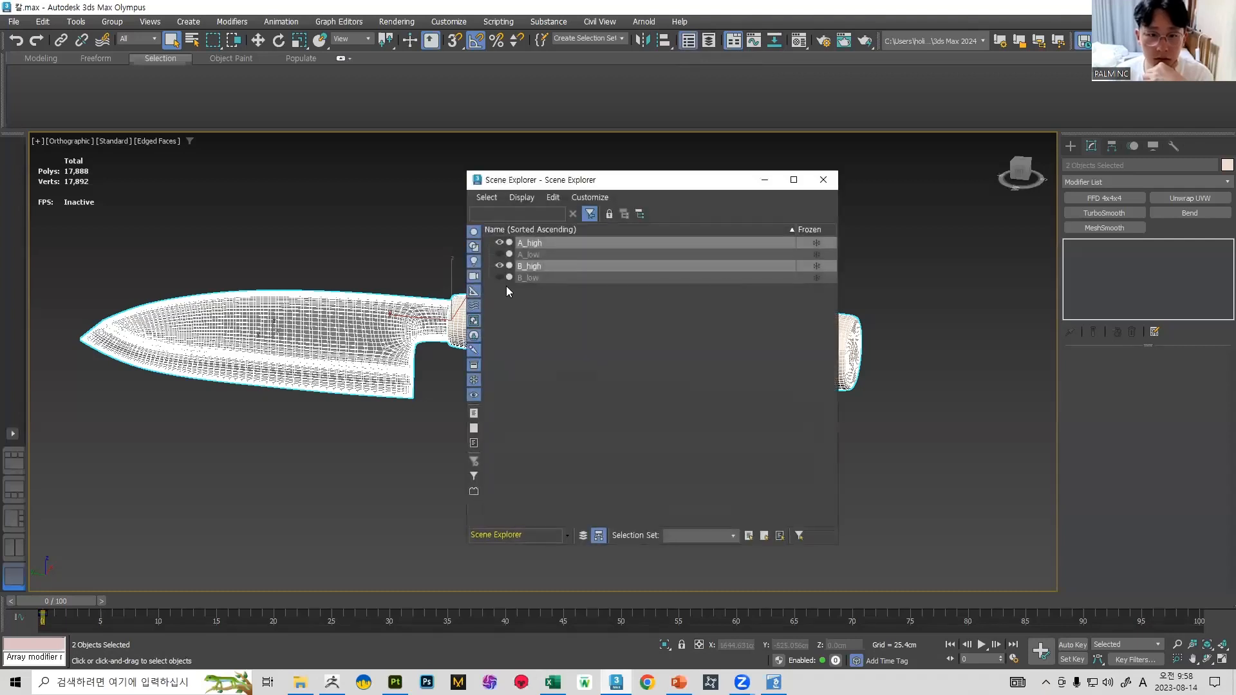
pyautogui.click(499, 266)
pyautogui.click(525, 277)
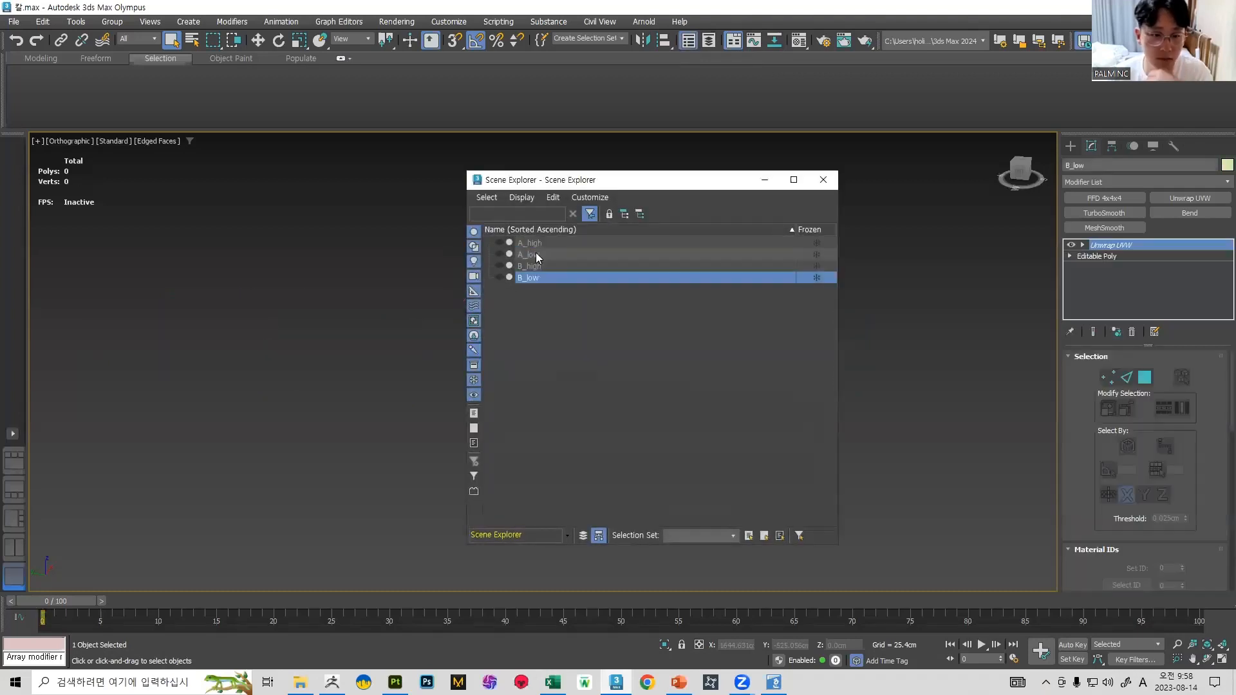
pyautogui.keyDown('ctrl'); pyautogui.click(539, 254); pyautogui.keyUp('ctrl')
pyautogui.keyDown('ctrl'); pyautogui.click(521, 255); pyautogui.keyUp('ctrl')
pyautogui.click(499, 255)
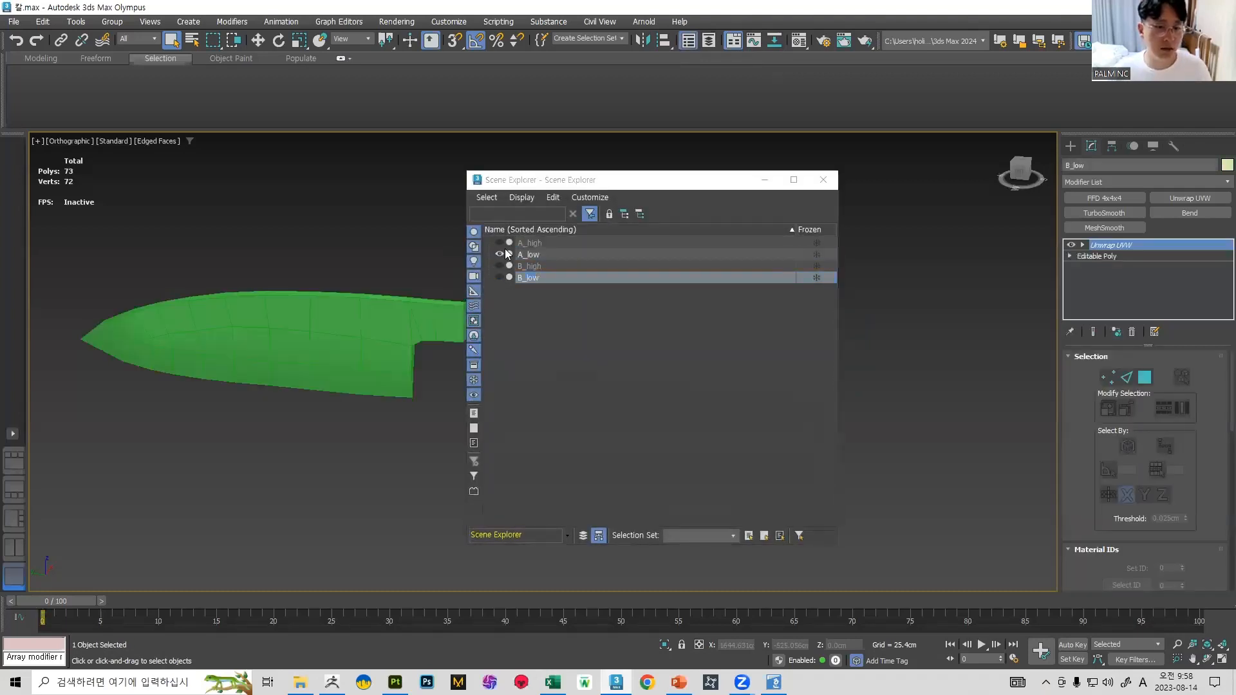
pyautogui.click(499, 275)
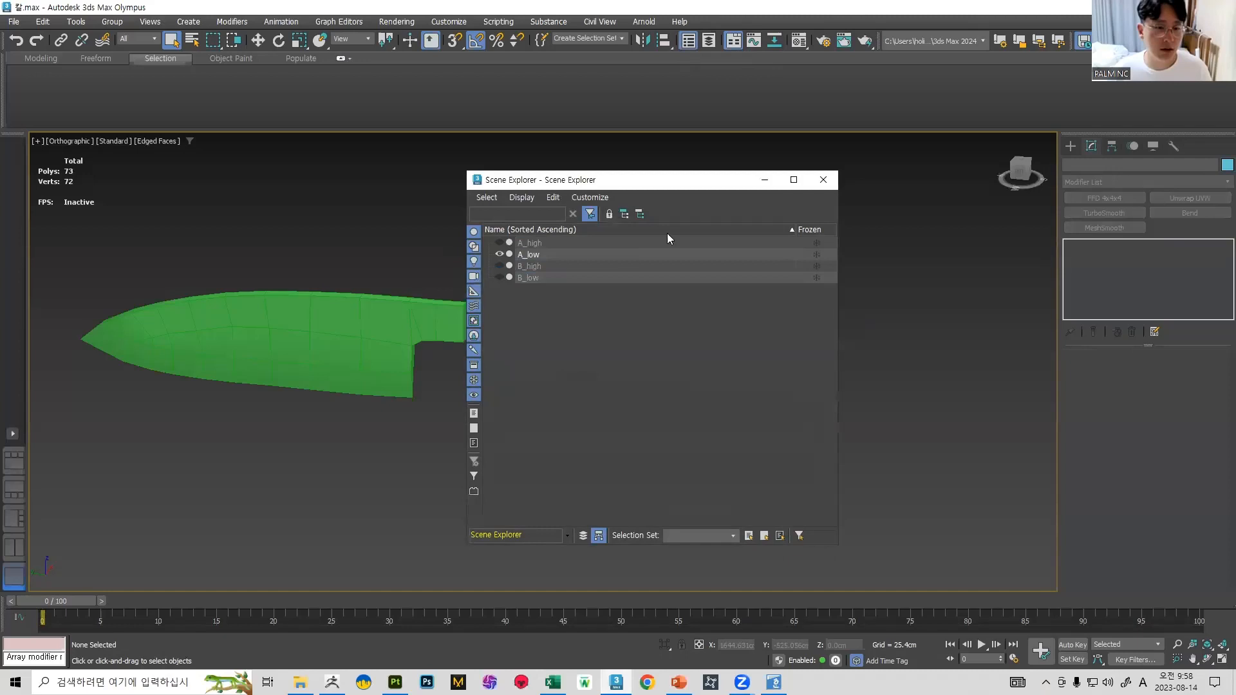
pyautogui.click(499, 278)
pyautogui.click(761, 184)
# Step: Turn off edged faces, examine the low-poly blade and handle, and compare them with the knife in Substance 3D Painter
pyautogui.press('F4')
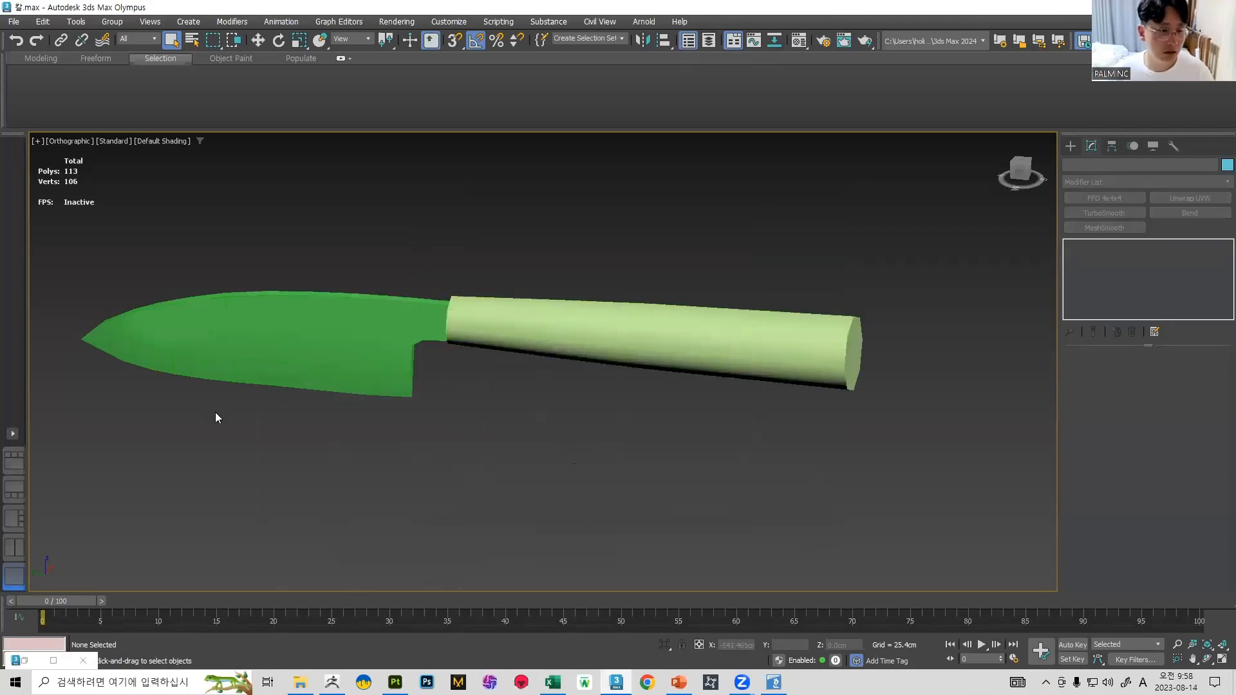
pyautogui.click(306, 331)
pyautogui.moveTo(425, 341)
pyautogui.keyDown('alt'); pyautogui.mouseDown(button='middle')
pyautogui.moveTo(549, 329)
pyautogui.moveTo(554, 383)
pyautogui.mouseUp(button='middle'); pyautogui.keyUp('alt')
pyautogui.click(414, 316)
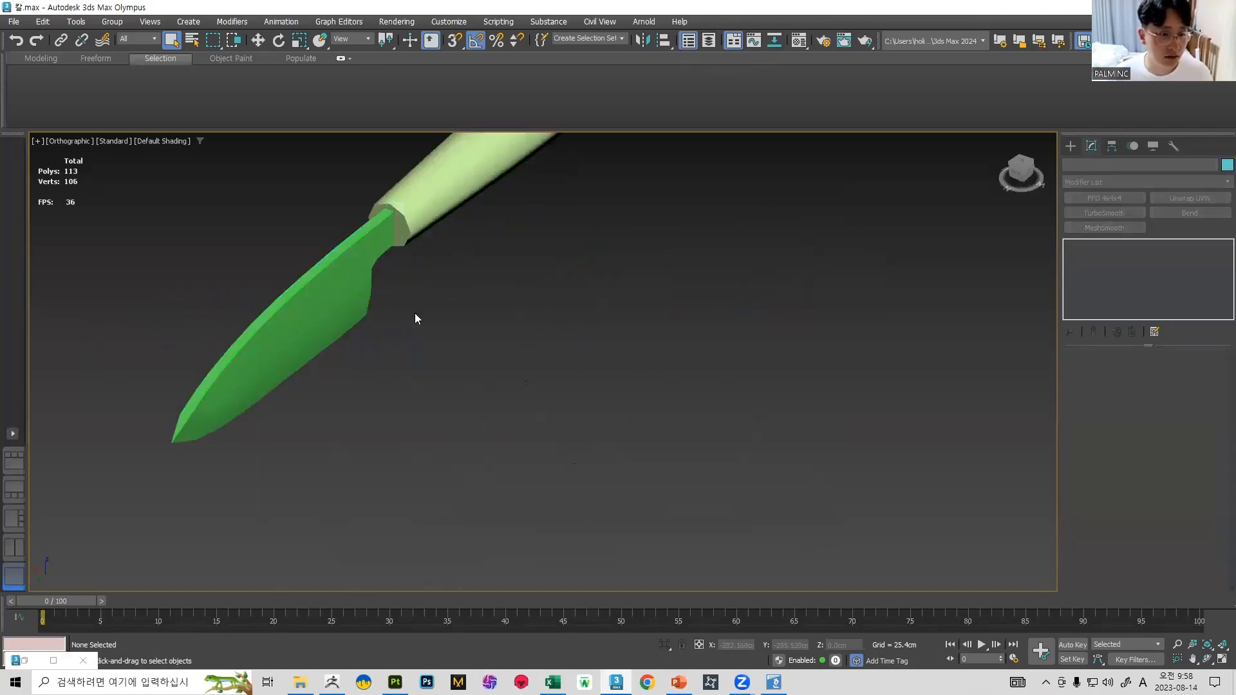
pyautogui.scroll(-3, 469, 273)
pyautogui.scroll(10, 392, 236)
pyautogui.moveTo(392, 236); pyautogui.dragTo(449, 232, button='middle')
pyautogui.click(207, 196)
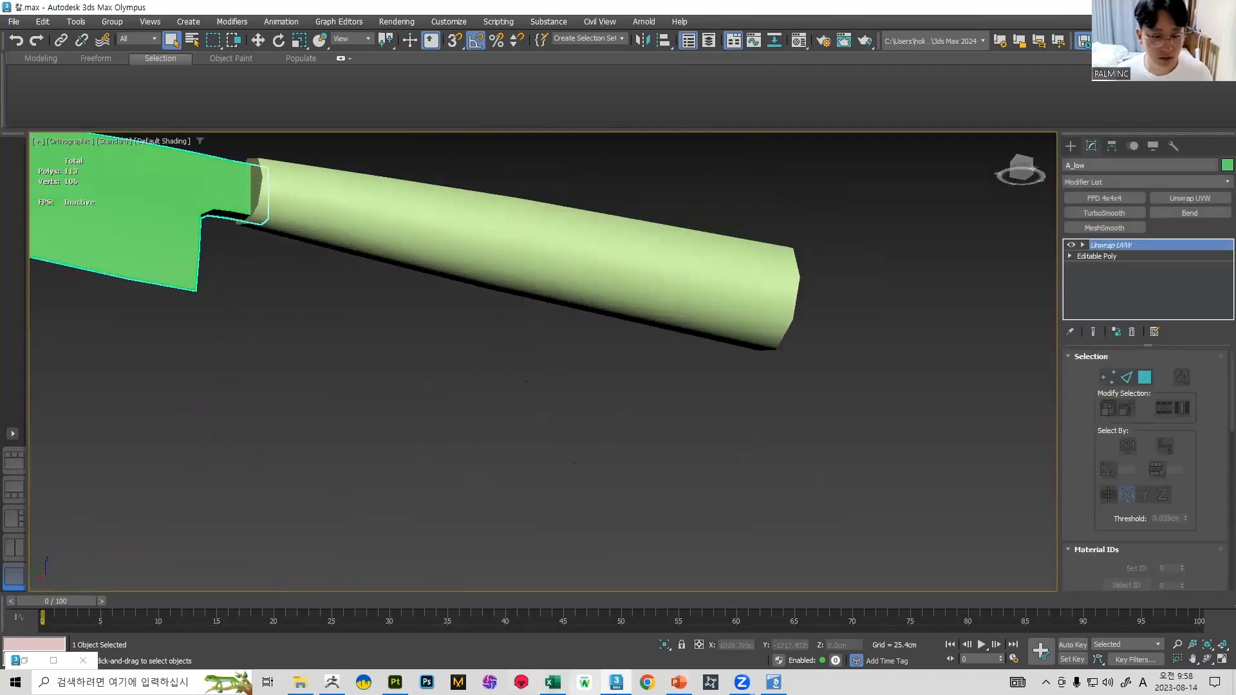
pyautogui.click(395, 682)
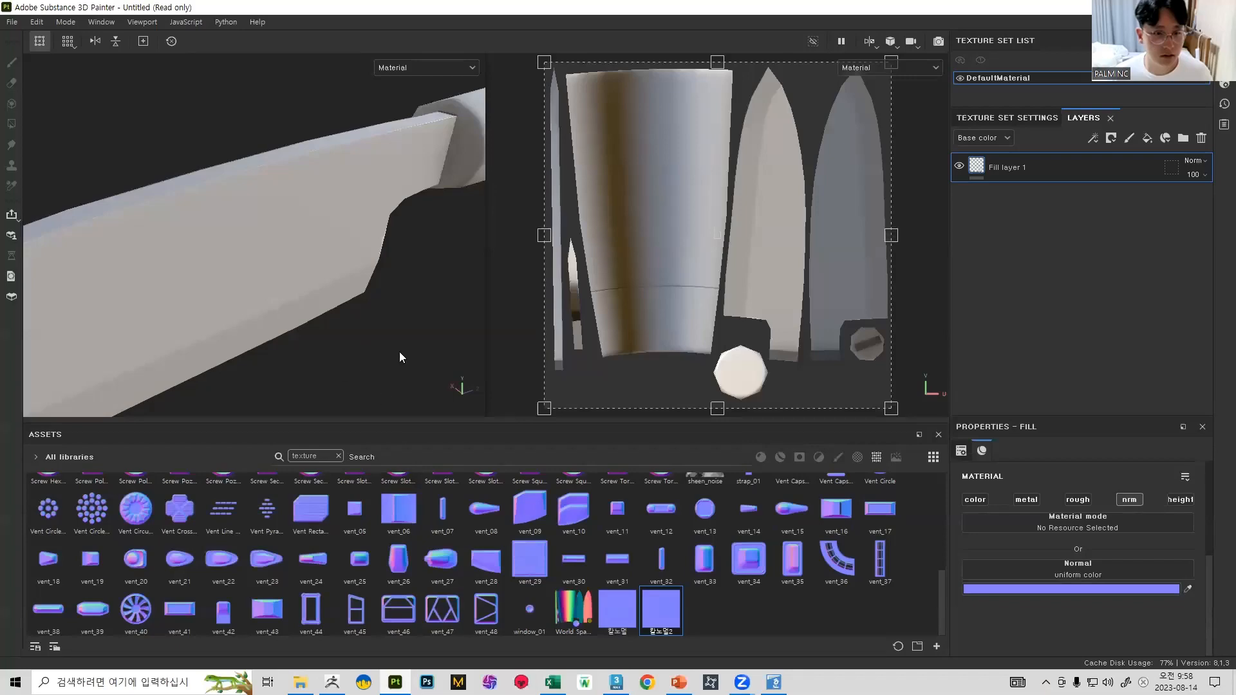
pyautogui.scroll(-4, 331, 215)
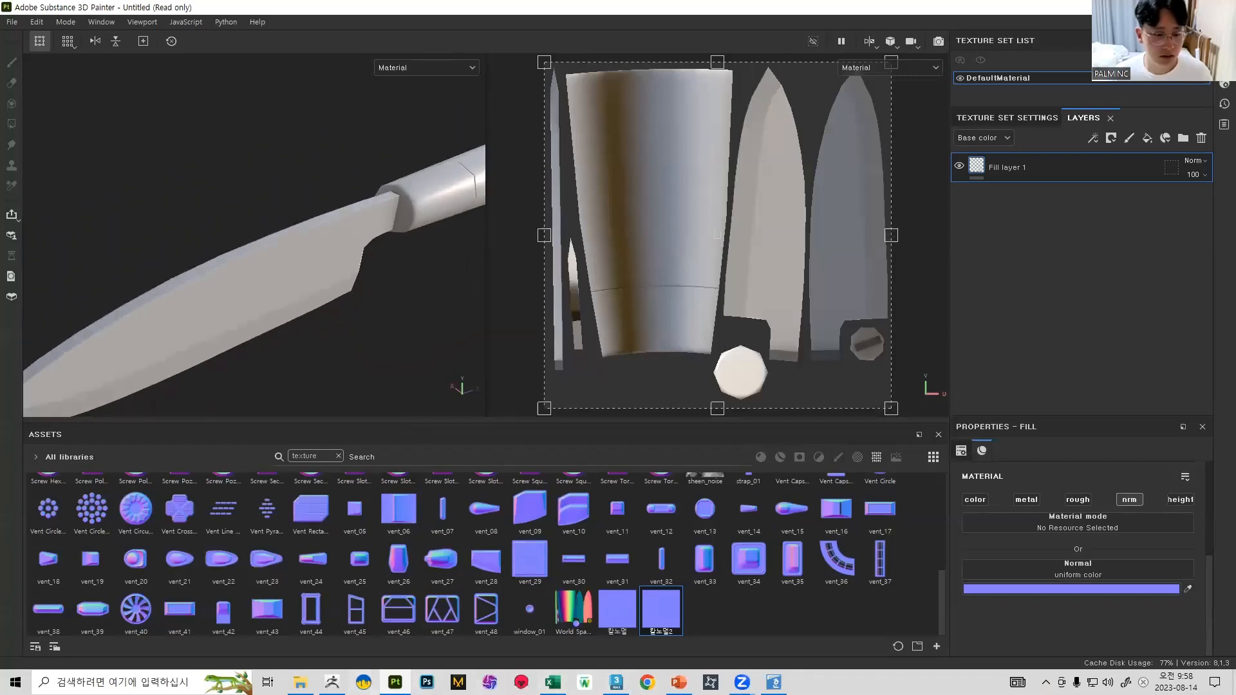
# Step: Switch to ZBrush and make the high-poly blade A_high1 the active subtool
pyautogui.click(332, 681)
pyautogui.click(1106, 200)
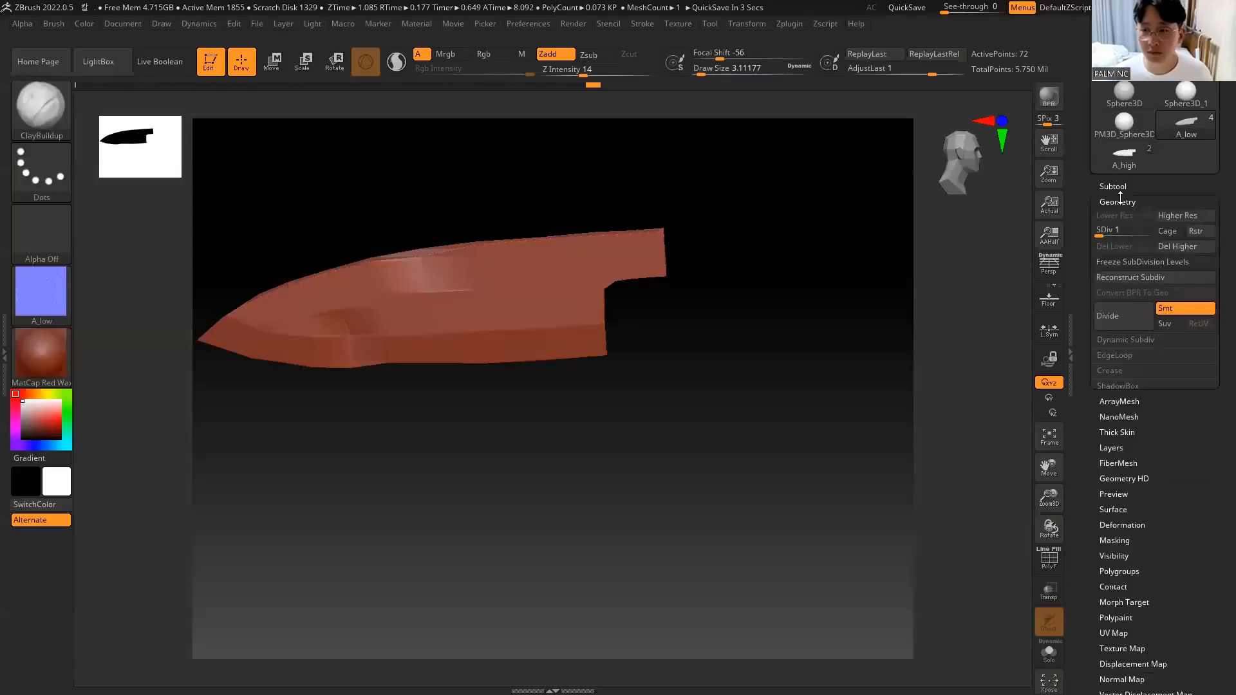
pyautogui.click(1114, 186)
pyautogui.moveTo(1108, 136)
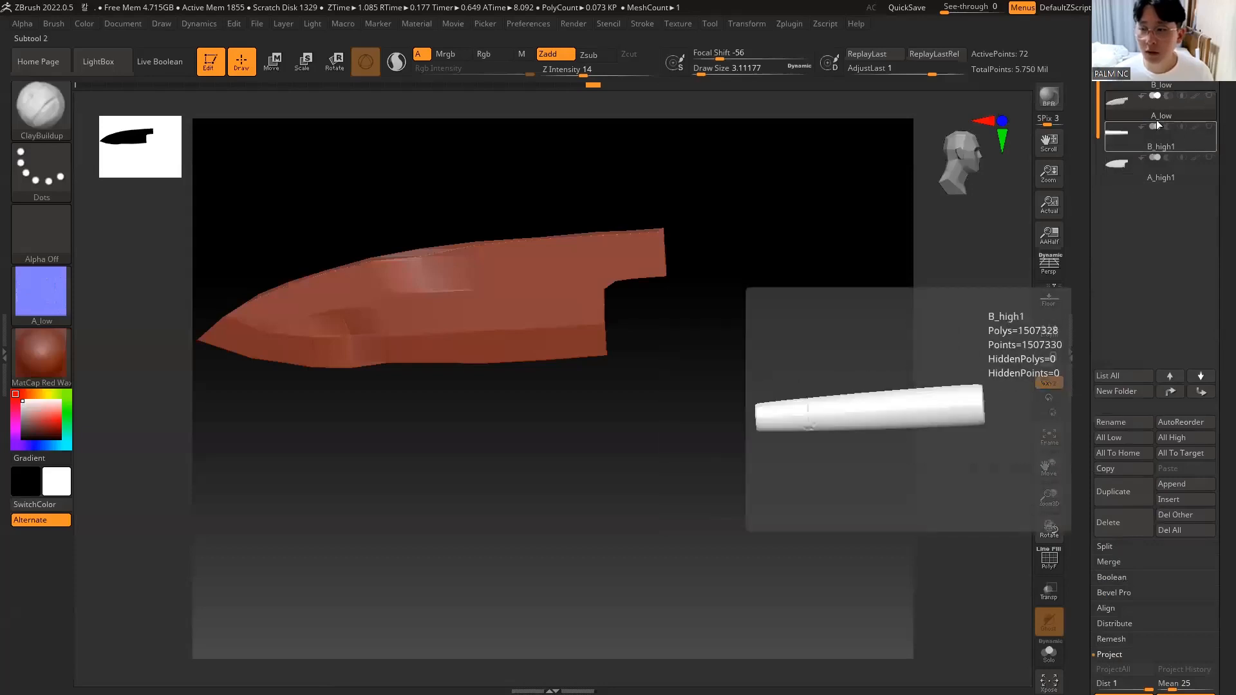
pyautogui.click(1123, 163)
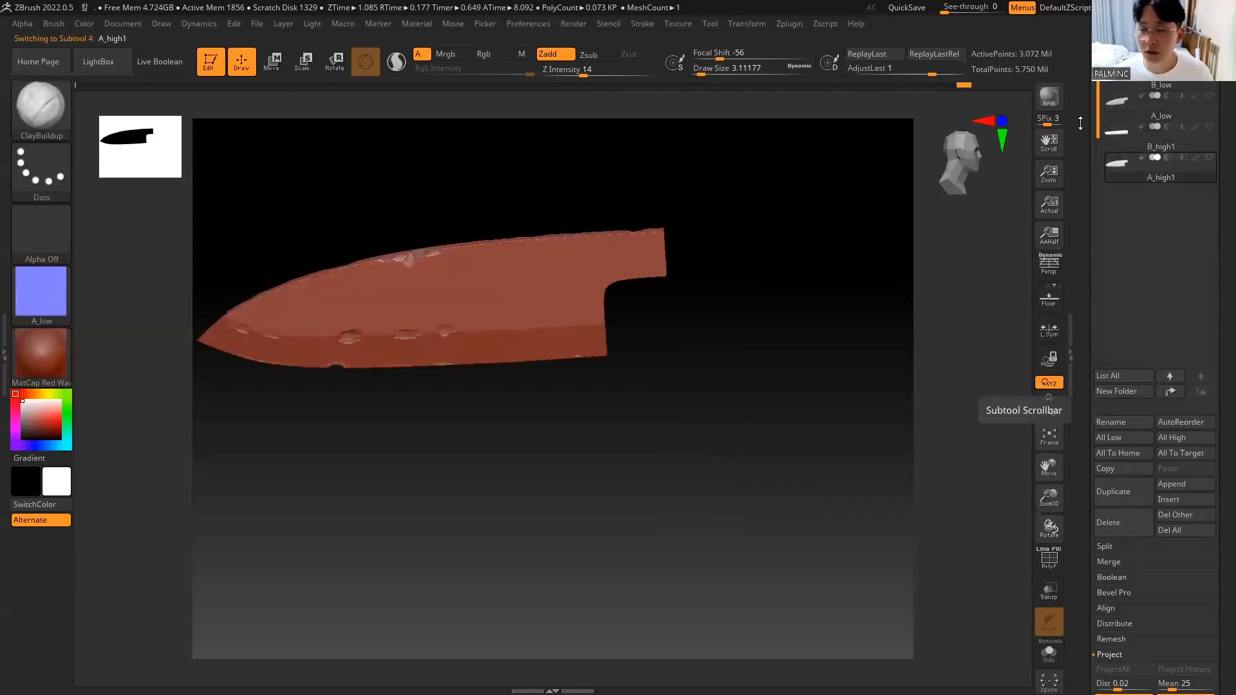
pyautogui.scroll(2, 1079, 174)
pyautogui.scroll(1, 1079, 173)
pyautogui.moveTo(1120, 291)
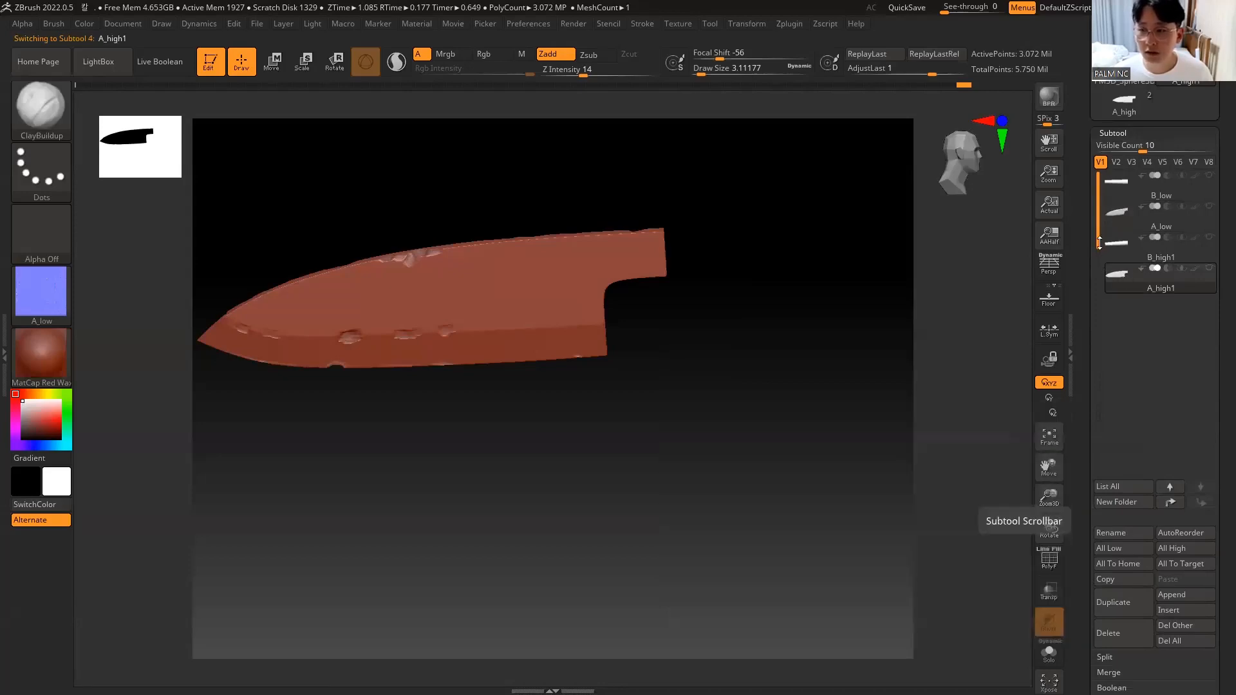
pyautogui.scroll(4, 1080, 307)
pyautogui.moveTo(1081, 307); pyautogui.dragTo(1080, 304)
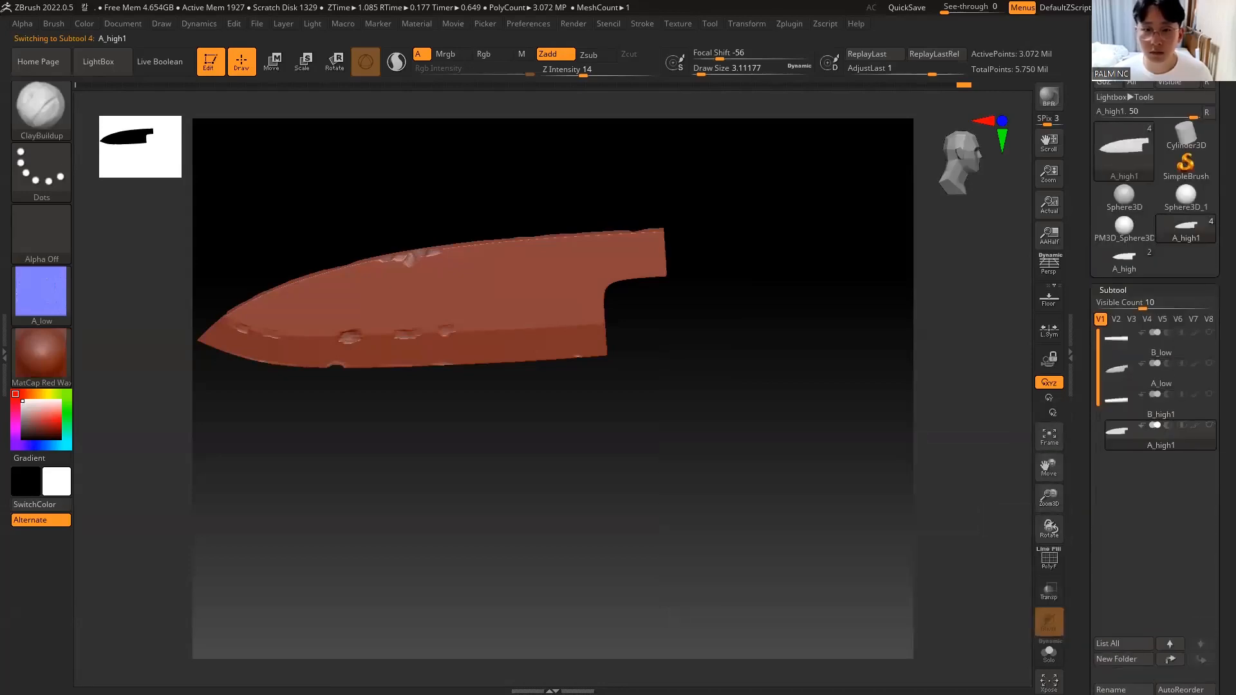
# Step: Export the high-poly blade to the desktop as an OBJ file named A_high
pyautogui.click(1186, 51)
pyautogui.click(287, 267)
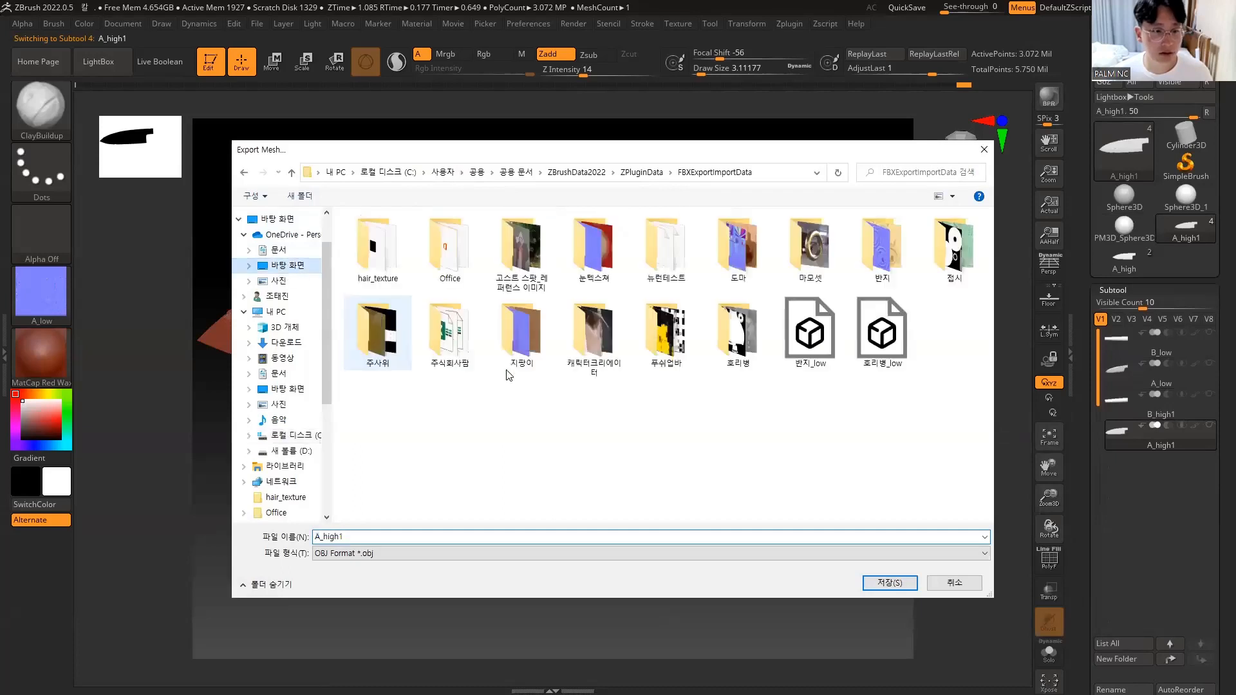
pyautogui.click(450, 537)
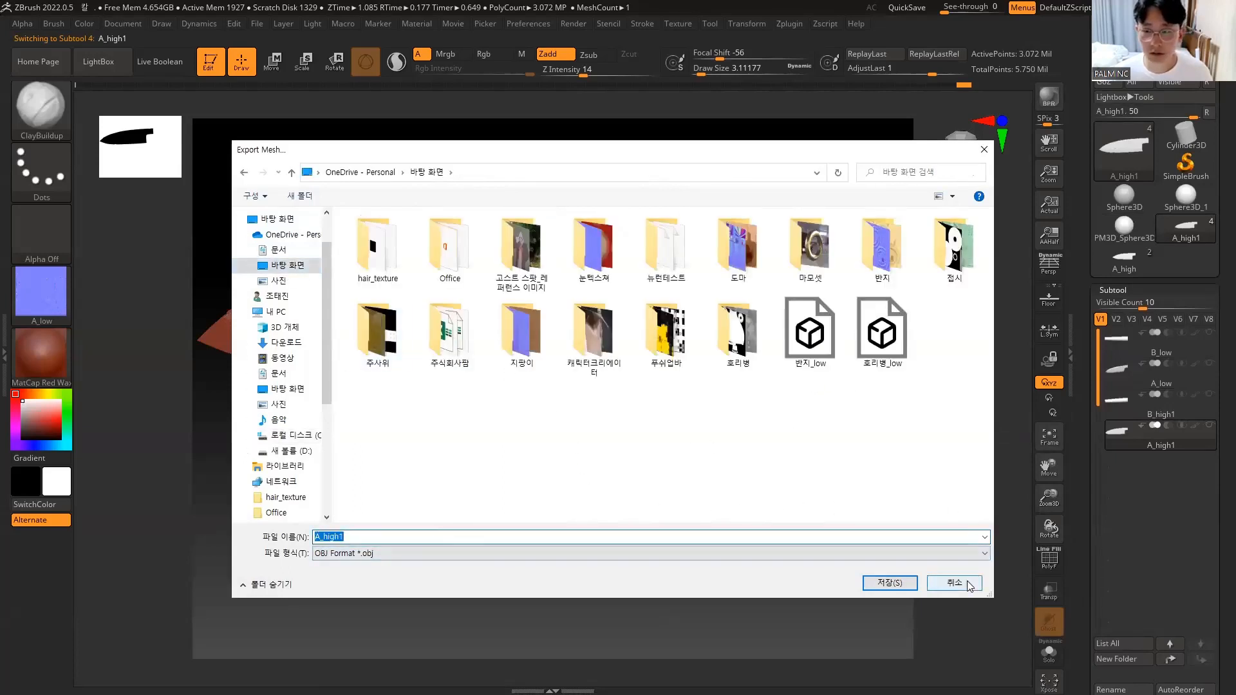
pyautogui.click(558, 532)
pyautogui.press('BackSpace')
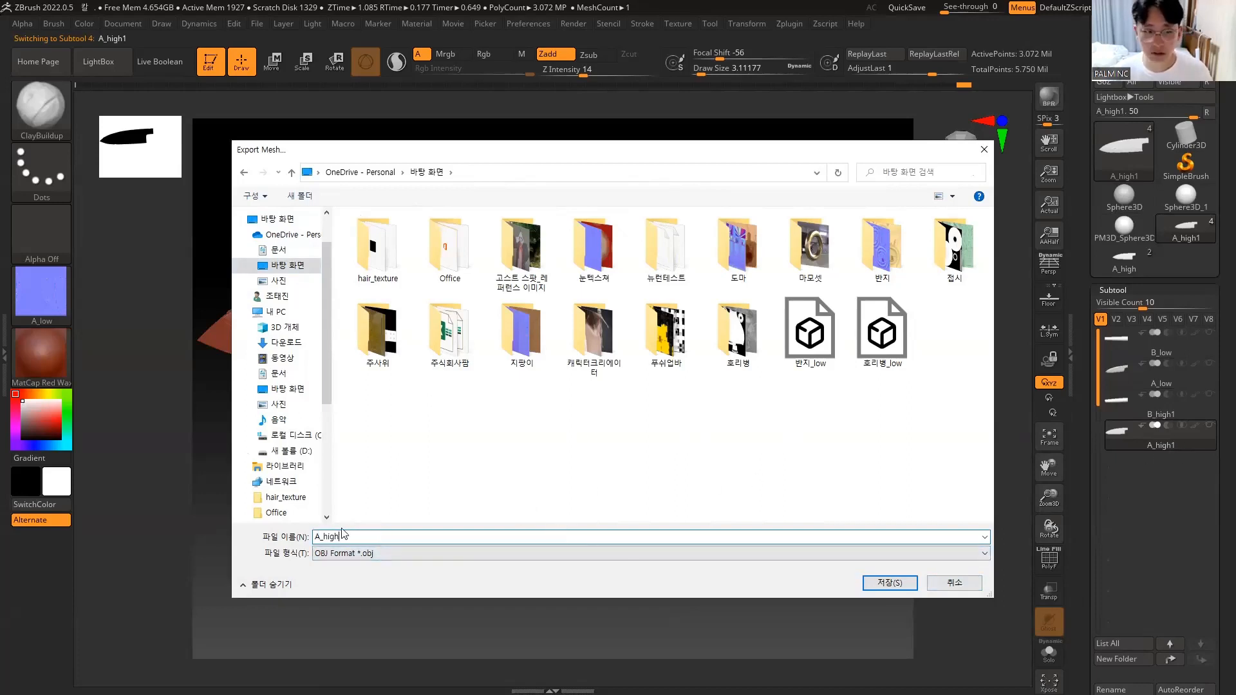
pyautogui.click(889, 583)
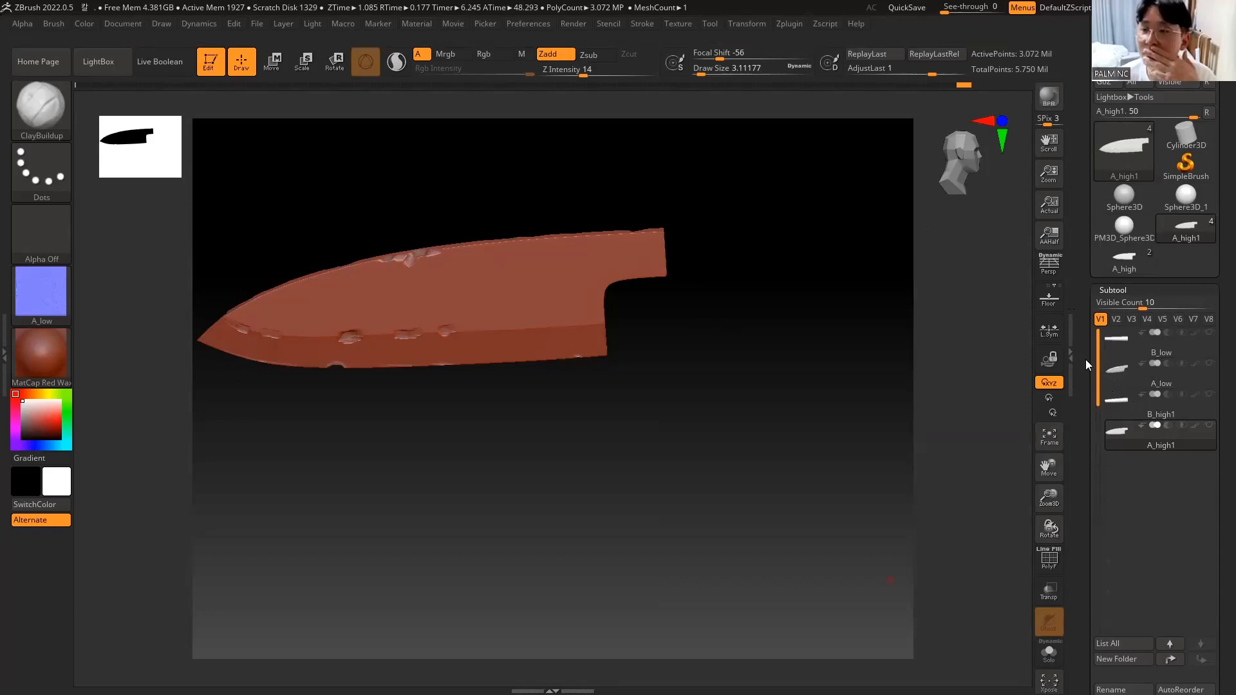
# Step: Make the high-poly handle B_high1 the active subtool and export it to the desktop as an OBJ file named B_high
pyautogui.moveTo(1108, 402)
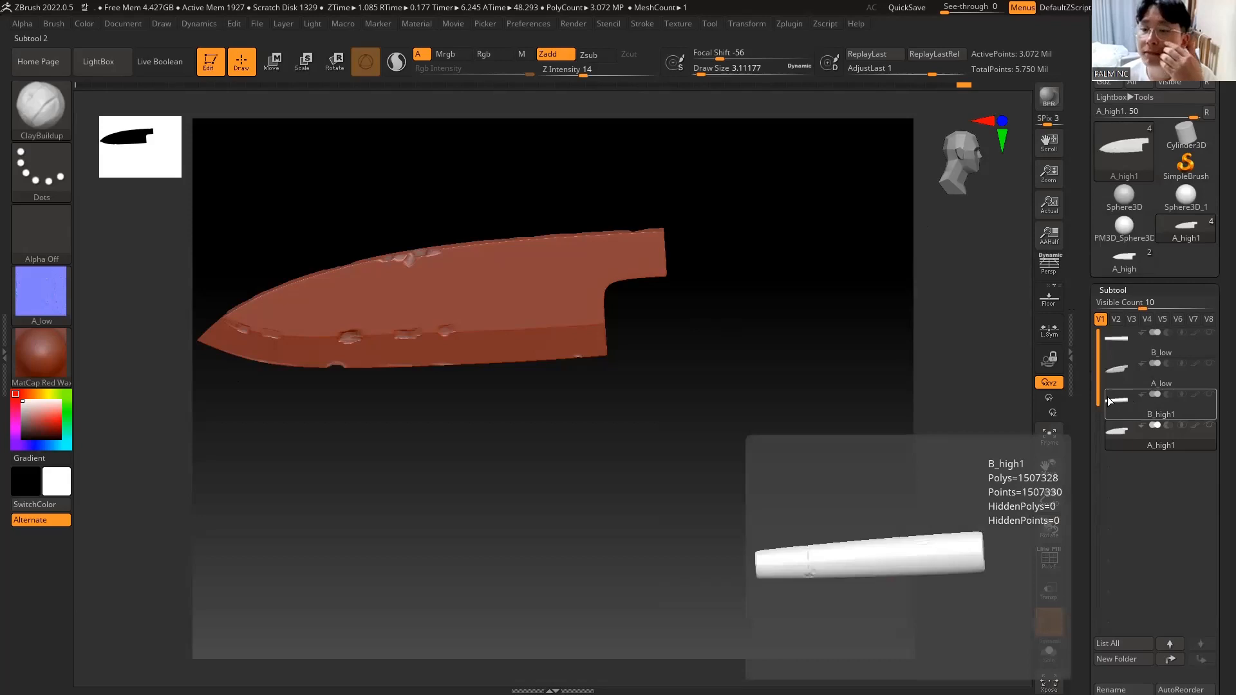
pyautogui.click(1109, 401)
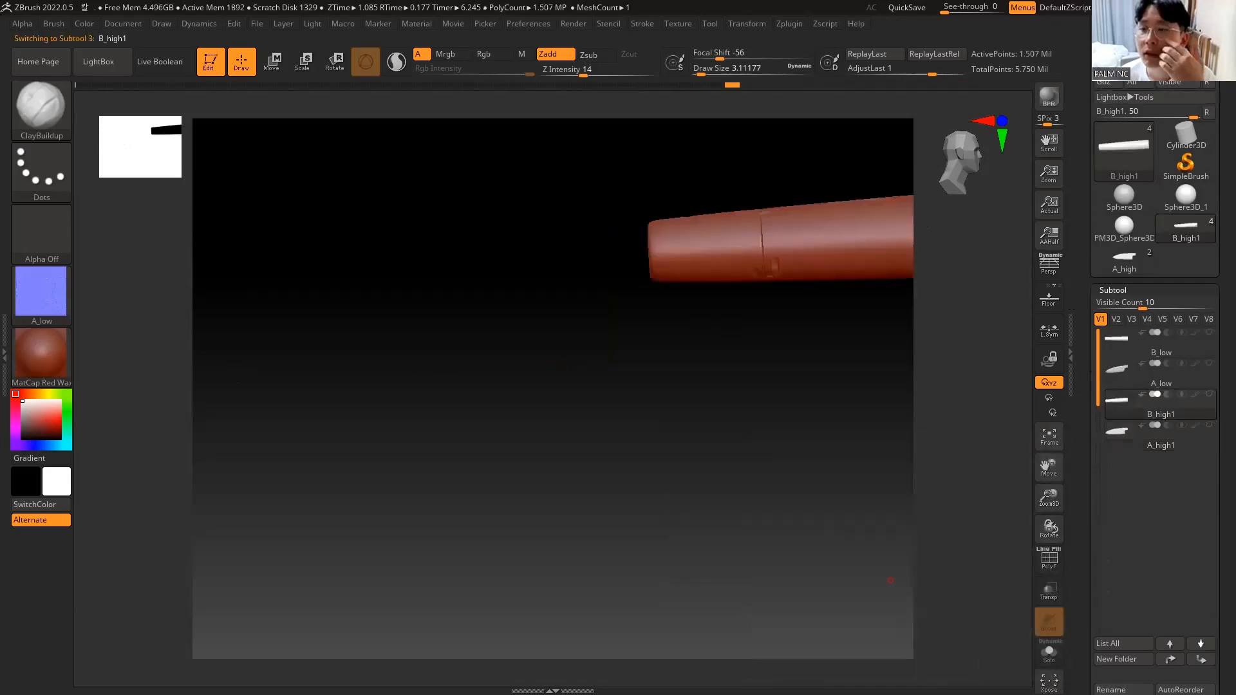
pyautogui.click(1186, 51)
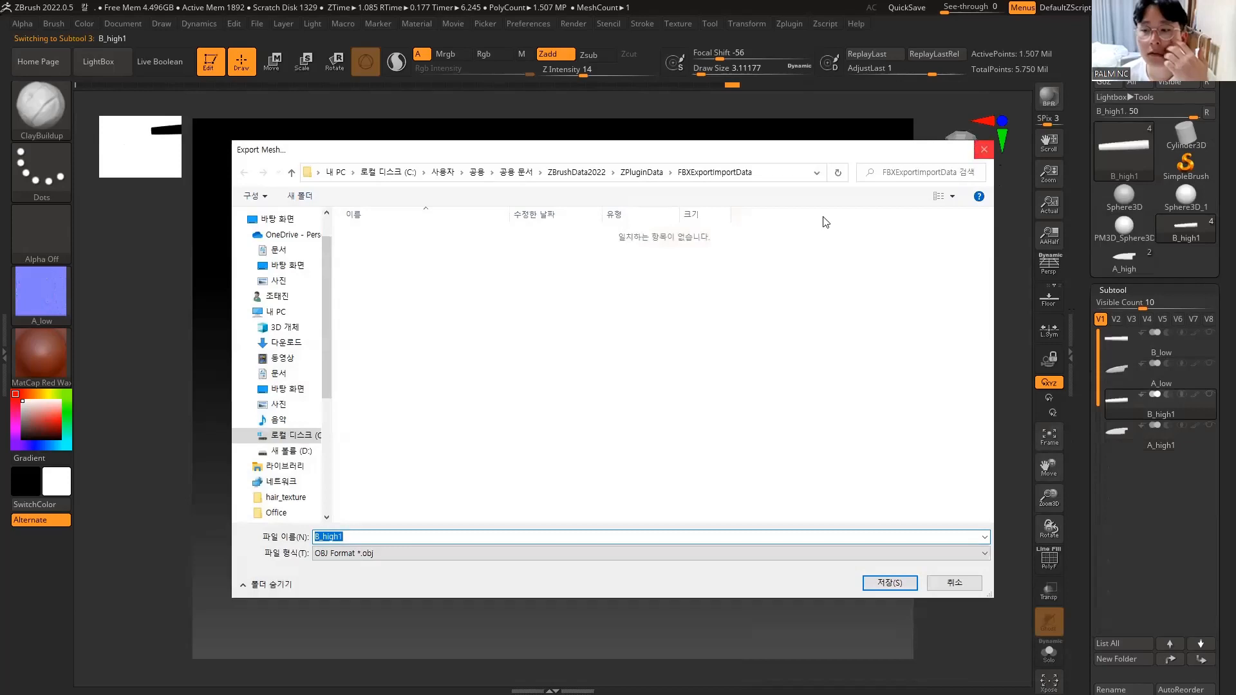
pyautogui.click(294, 269)
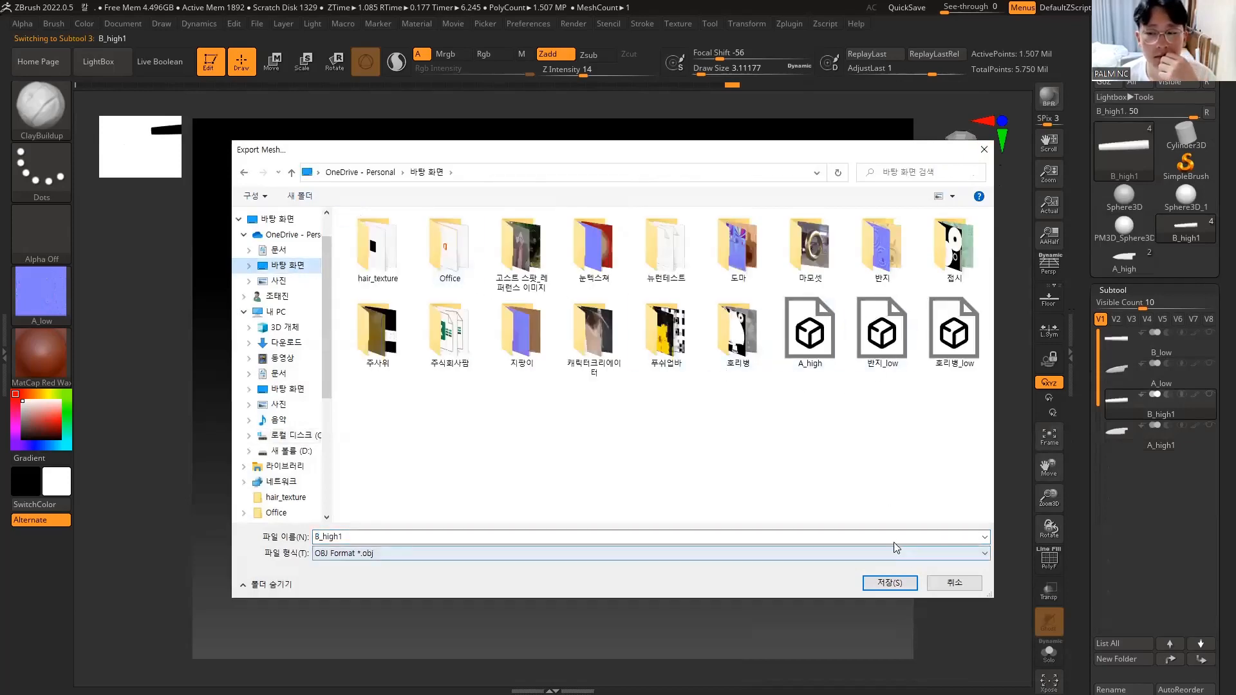
pyautogui.click(459, 539)
pyautogui.press('End')
pyautogui.press('BackSpace')
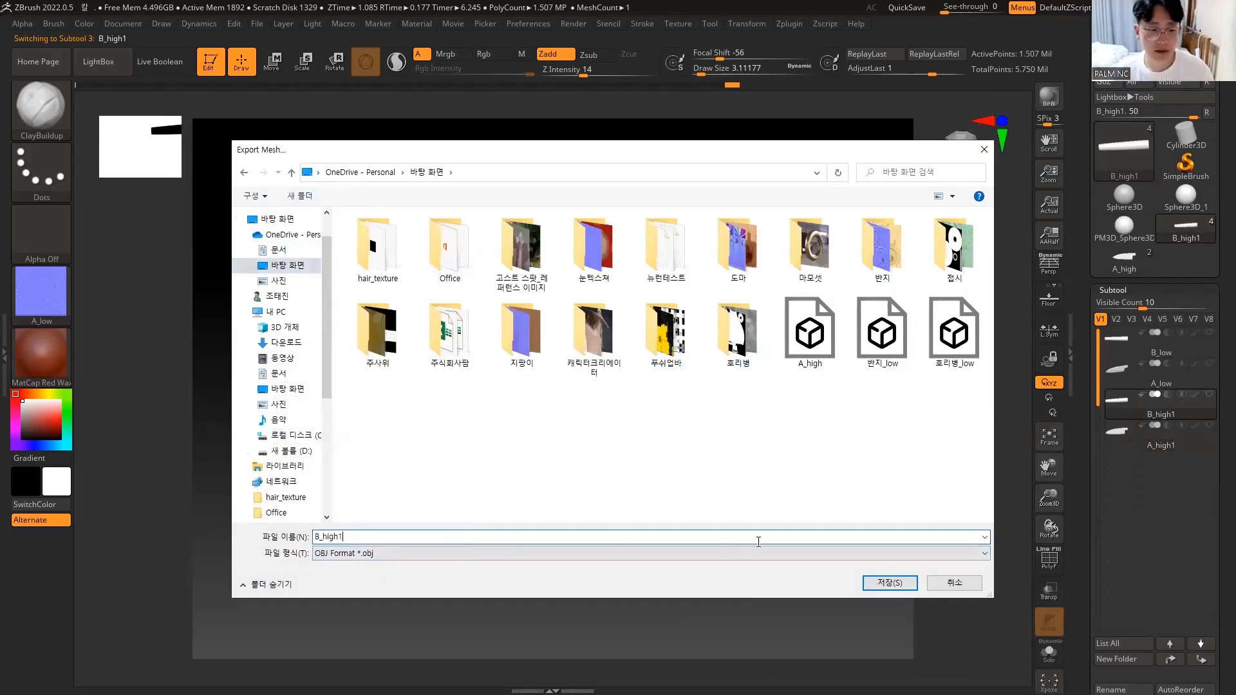
pyautogui.click(895, 584)
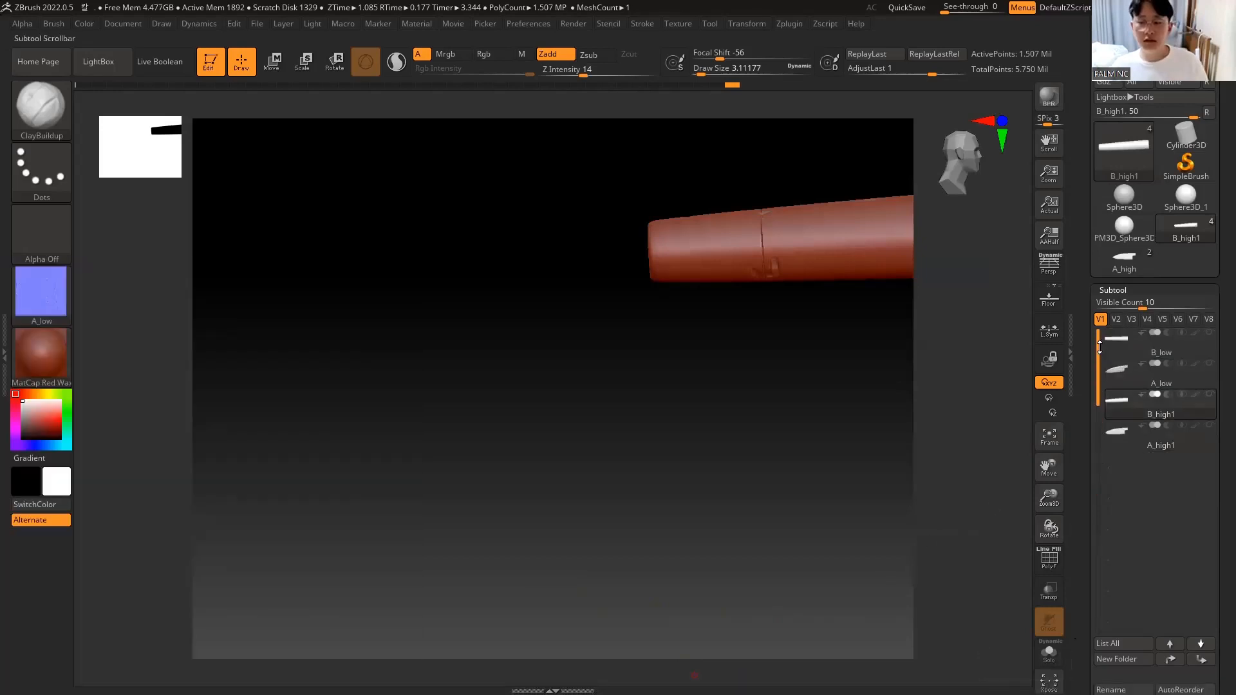
# Step: Switch to 3ds Max and start a new empty scene in place of the low-poly knife scene
pyautogui.press('super')
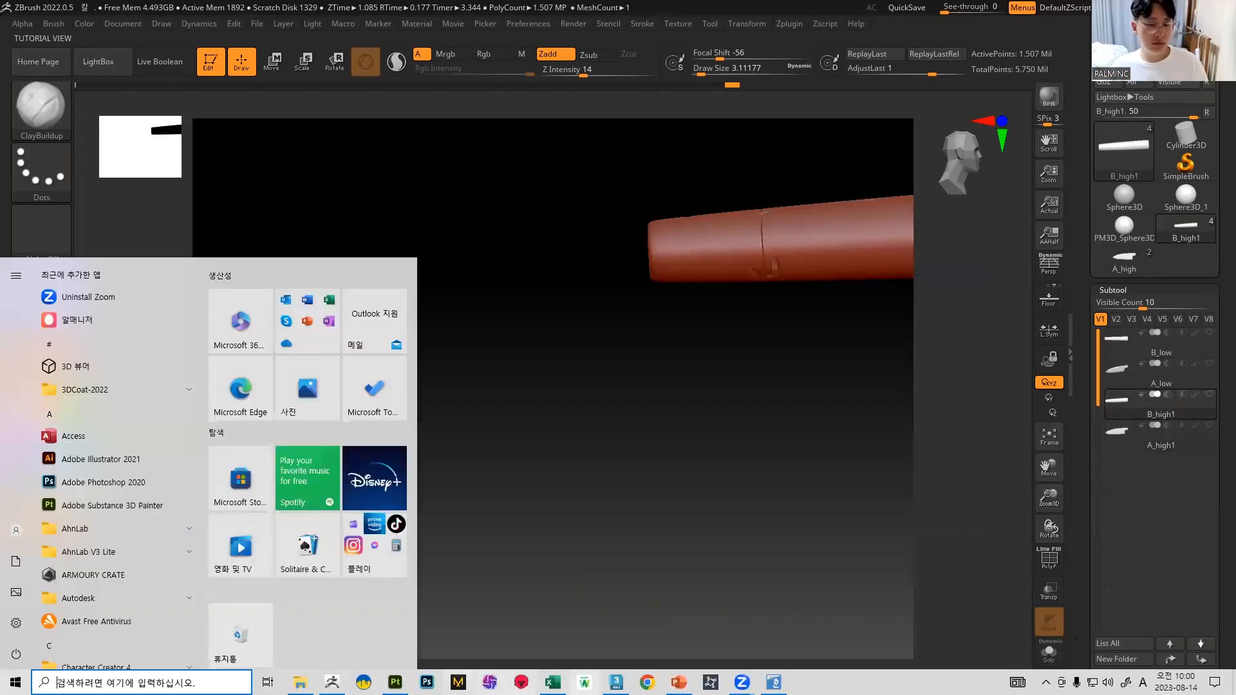
pyautogui.click(617, 682)
pyautogui.scroll(-6, 396, 252)
pyautogui.keyDown('alt'); pyautogui.moveTo(472, 261); pyautogui.dragTo(370, 229, button='middle'); pyautogui.keyUp('alt')
pyautogui.click(688, 41)
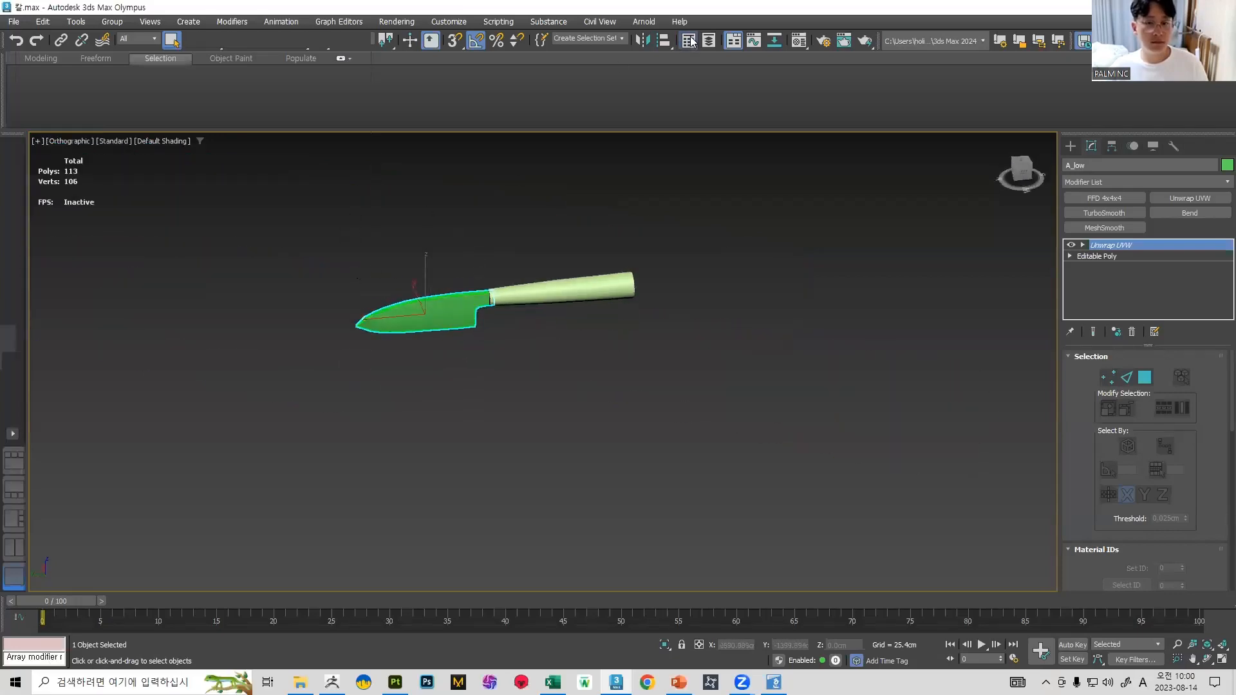
pyautogui.click(813, 180)
pyautogui.click(12, 22)
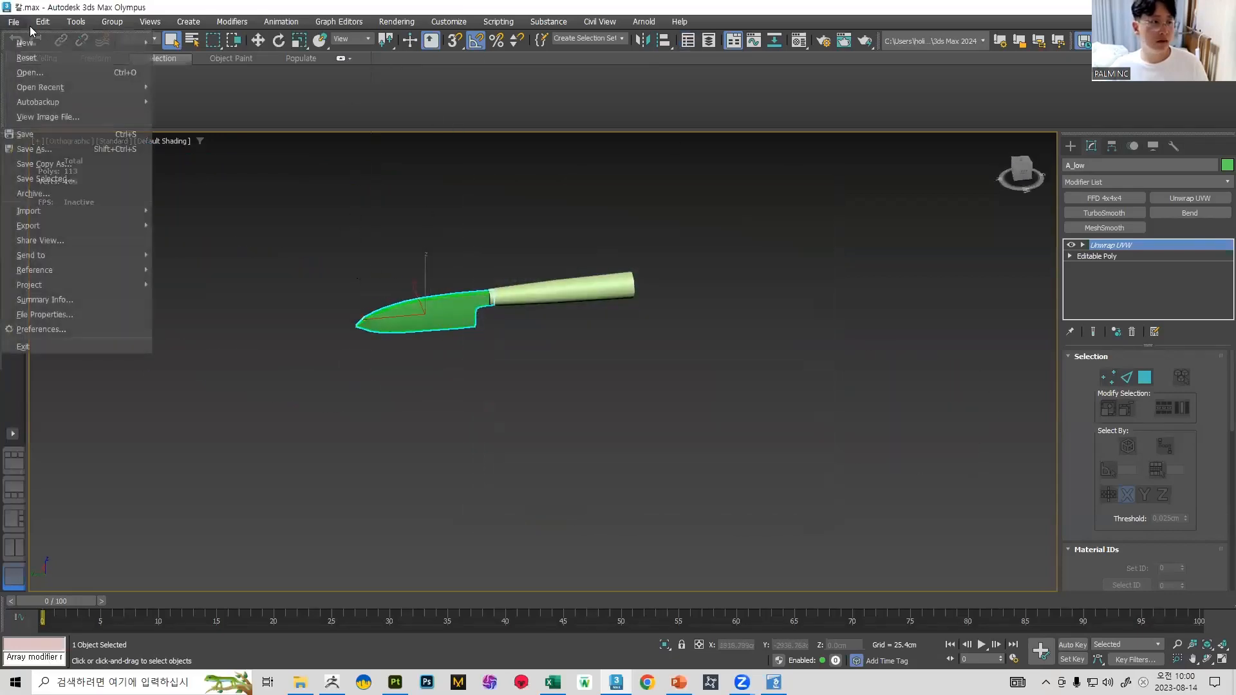
pyautogui.moveTo(63, 47)
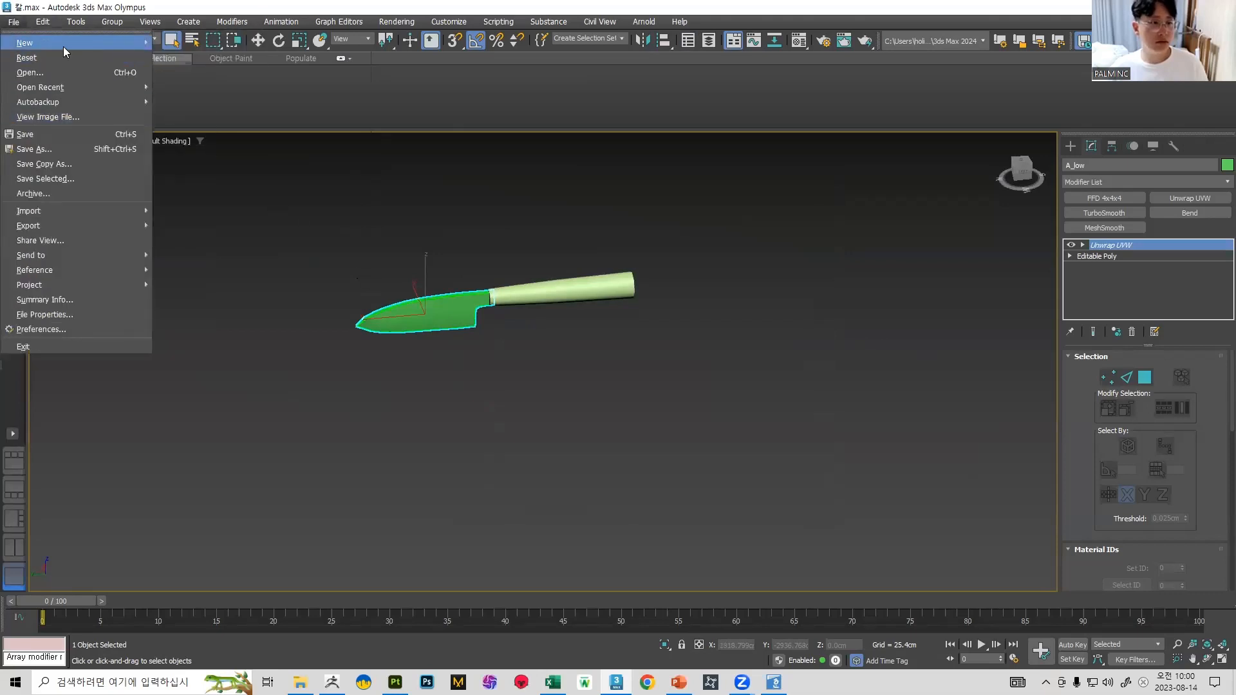
pyautogui.click(201, 46)
pyautogui.click(612, 364)
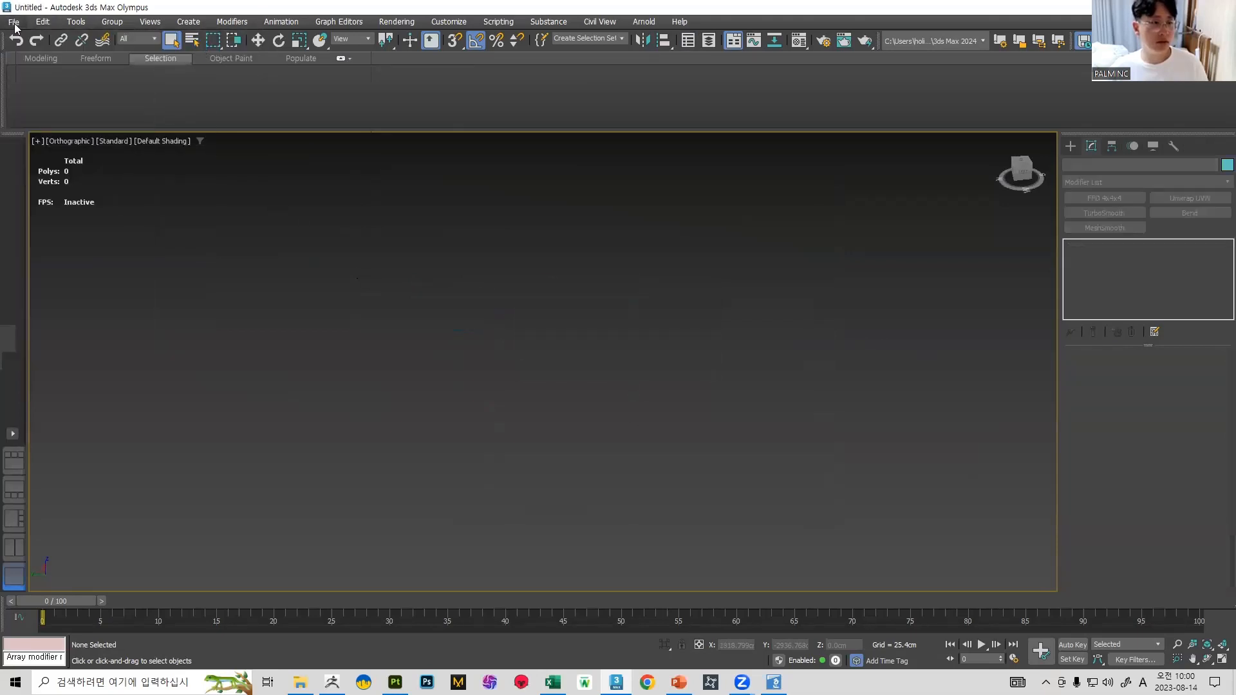
# Step: Import the high-poly blade A_high from the desktop with the default OBJ import options
pyautogui.click(13, 21)
pyautogui.moveTo(56, 211)
pyautogui.click(194, 211)
pyautogui.click(251, 276)
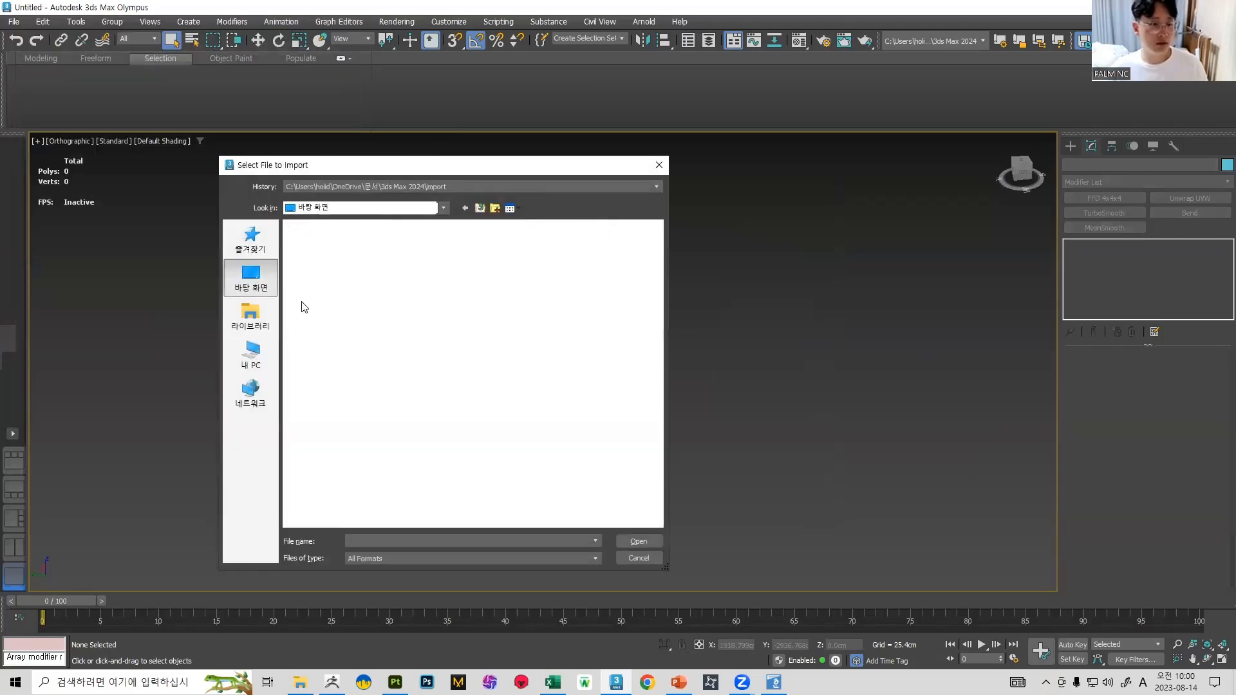
pyautogui.scroll(-1, 476, 458)
pyautogui.scroll(1, 399, 335)
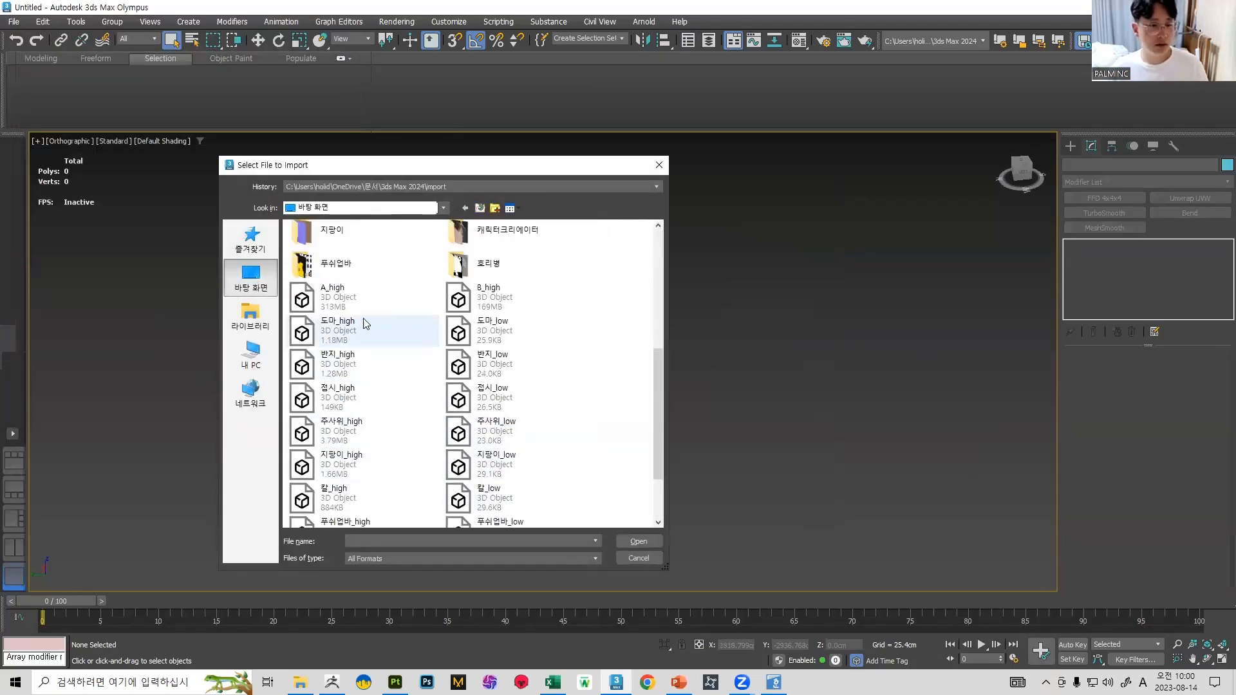
pyautogui.click(355, 301)
pyautogui.doubleClick(362, 288)
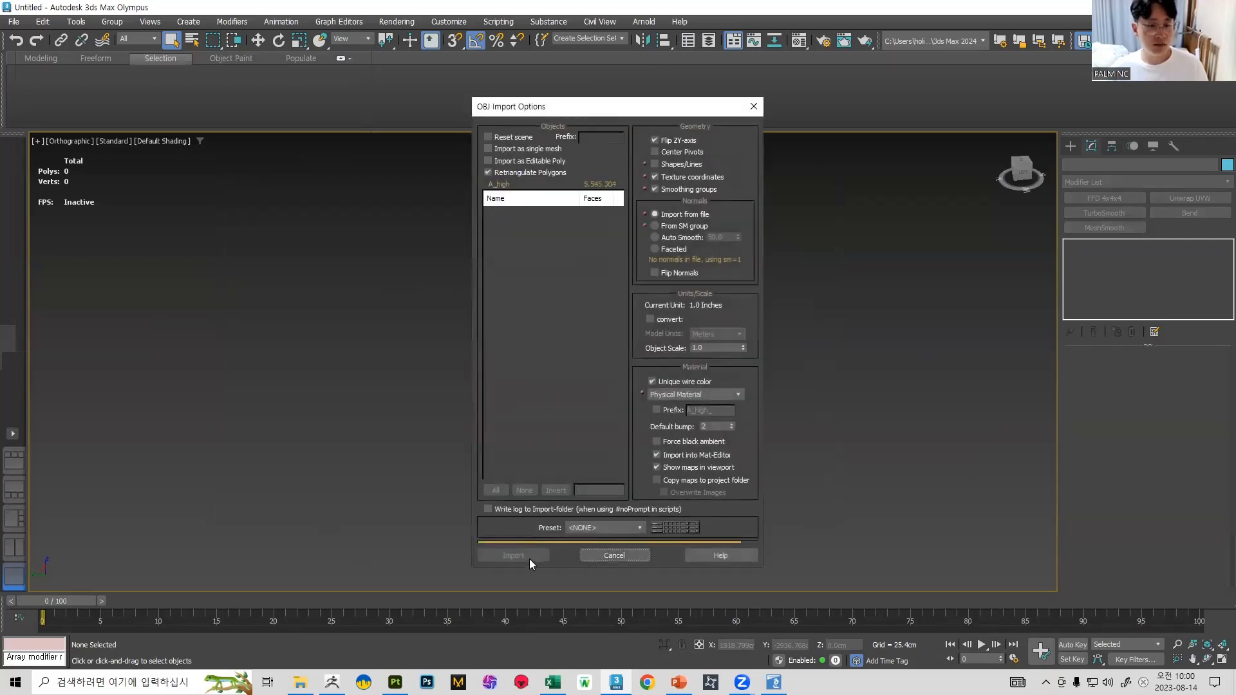
pyautogui.click(513, 556)
pyautogui.click(584, 346)
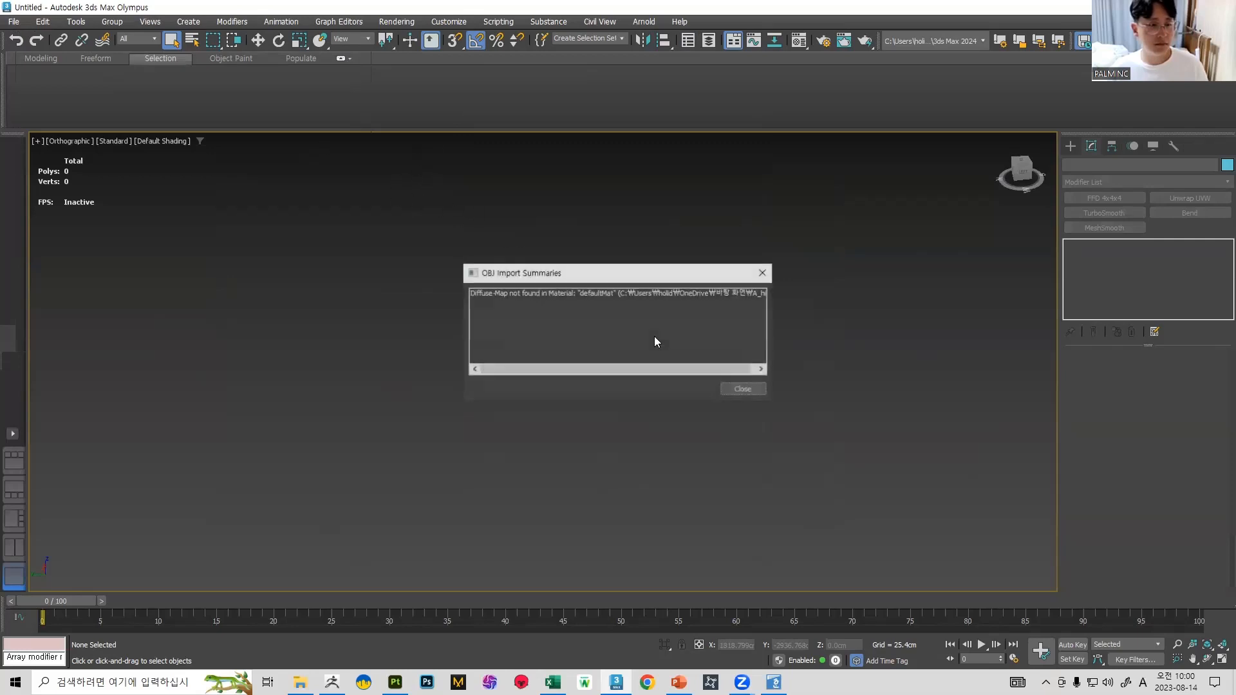
pyautogui.click(751, 392)
# Step: Import the high-poly handle B_high from the desktop with the default OBJ import options
pyautogui.click(13, 21)
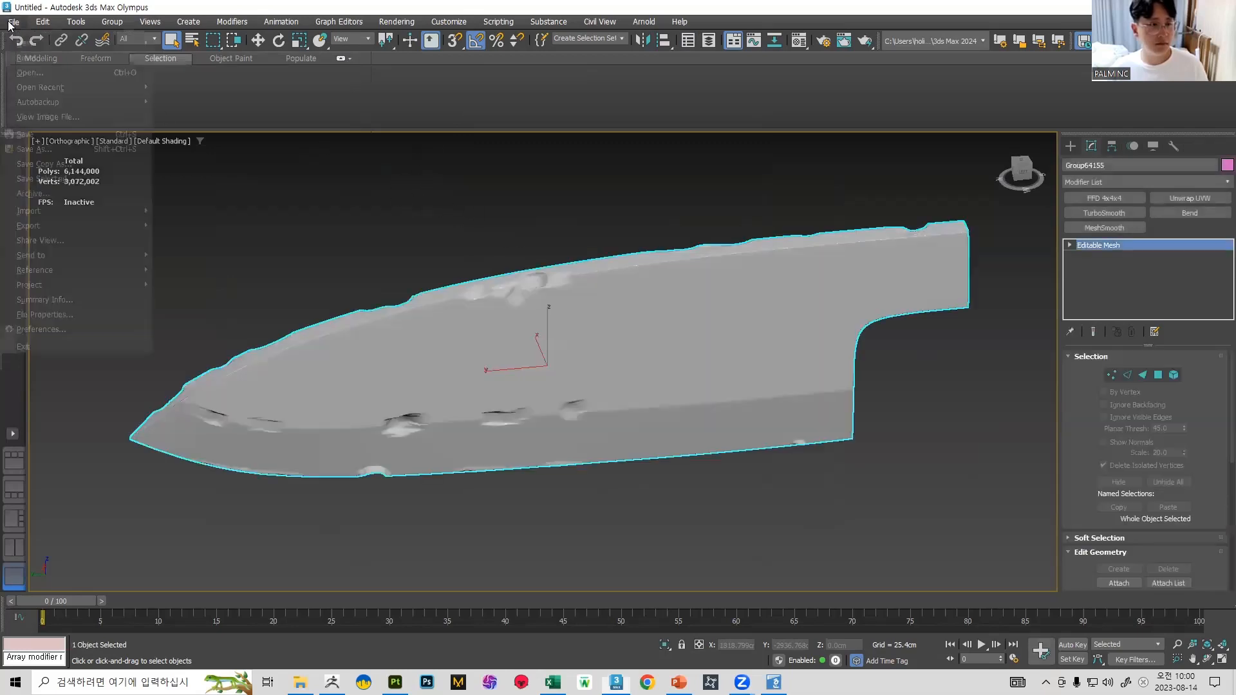
pyautogui.moveTo(59, 212)
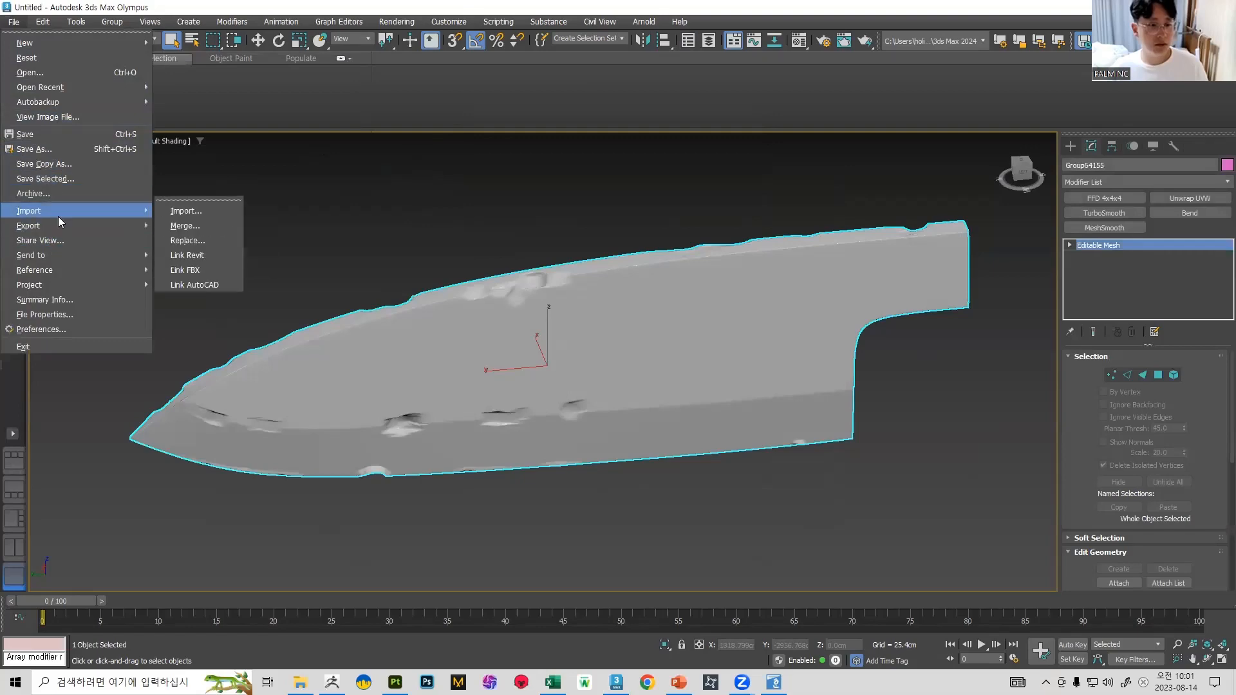
pyautogui.click(186, 211)
pyautogui.scroll(-5, 494, 368)
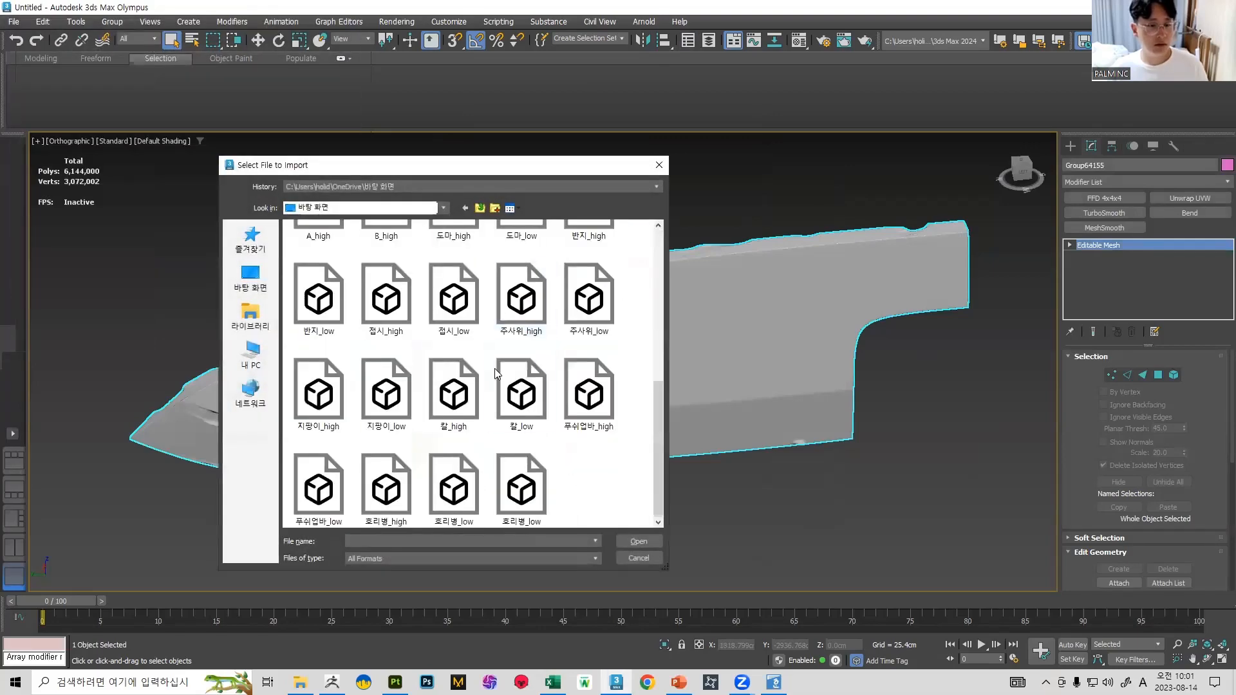
pyautogui.scroll(4, 494, 368)
pyautogui.doubleClick(387, 483)
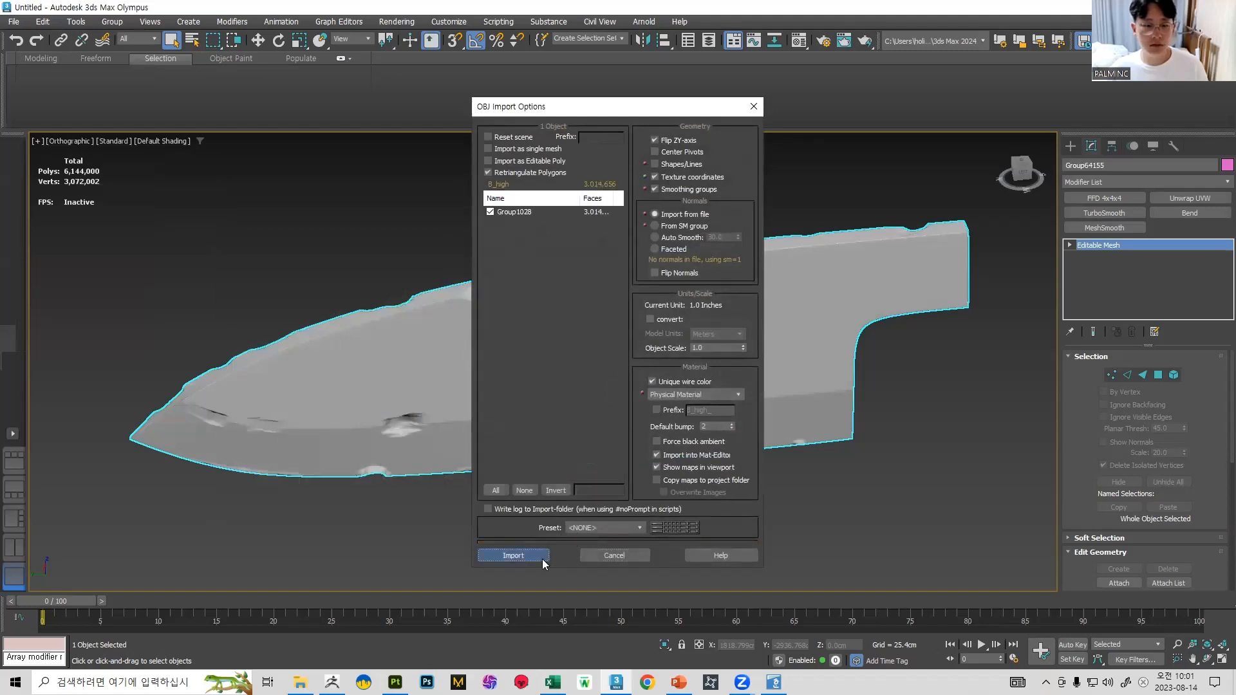
pyautogui.click(540, 555)
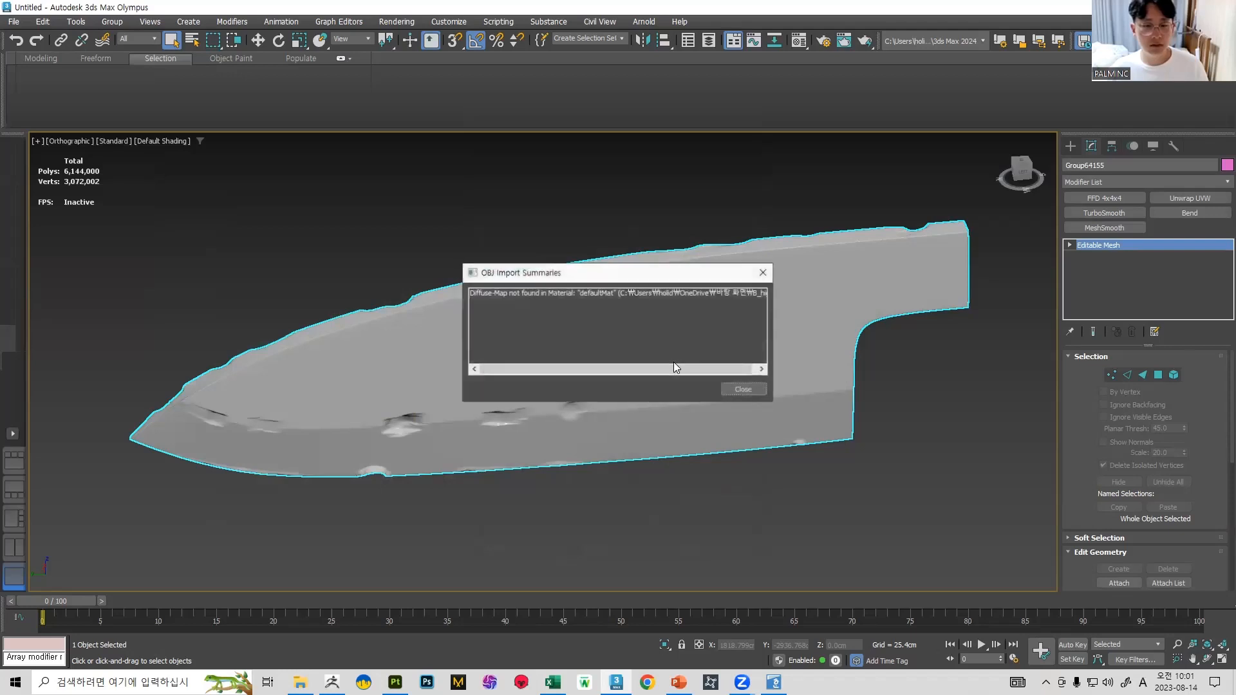
pyautogui.click(747, 389)
# Step: Select both the imported blade and handle meshes and convert them to Editable Poly
pyautogui.press('z')
pyautogui.scroll(-3, 742, 329)
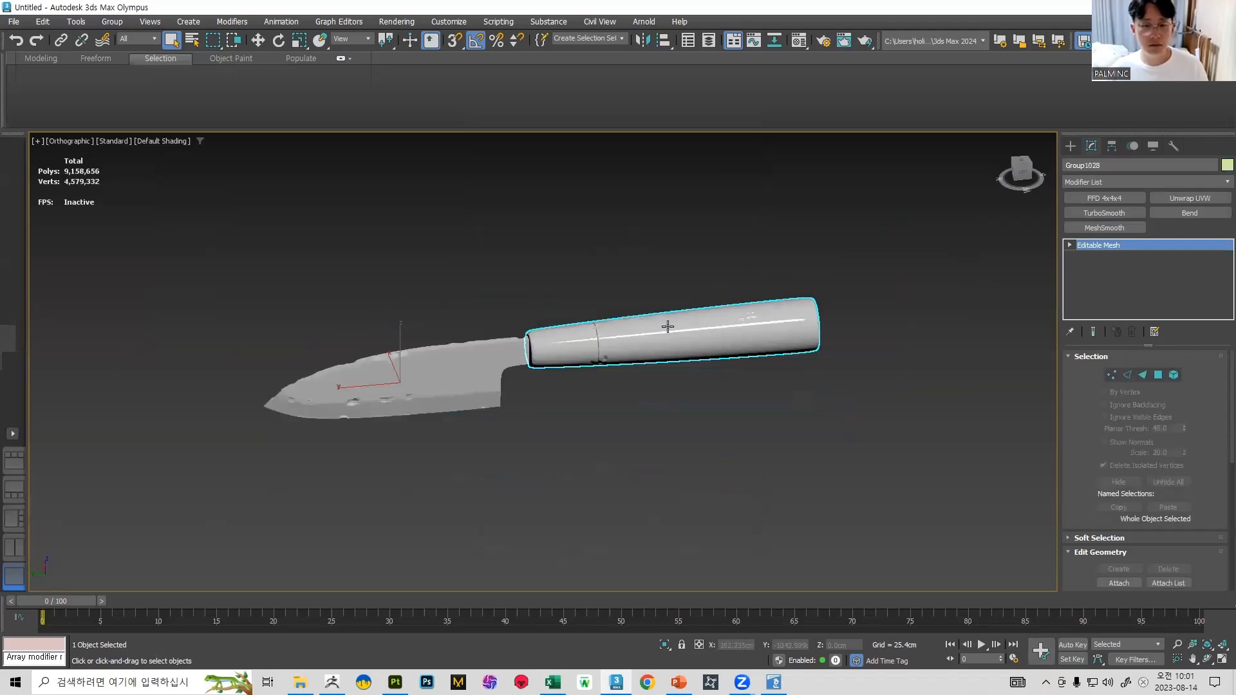
pyautogui.moveTo(654, 311)
pyautogui.keyDown('alt'); pyautogui.mouseDown(button='middle')
pyautogui.moveTo(664, 333)
pyautogui.moveTo(672, 318)
pyautogui.mouseUp(button='middle'); pyautogui.keyUp('alt')
pyautogui.hotkey('ctrl', 'd')
pyautogui.click(664, 350)
pyautogui.moveTo(1120, 166); pyautogui.dragTo(904, 169)
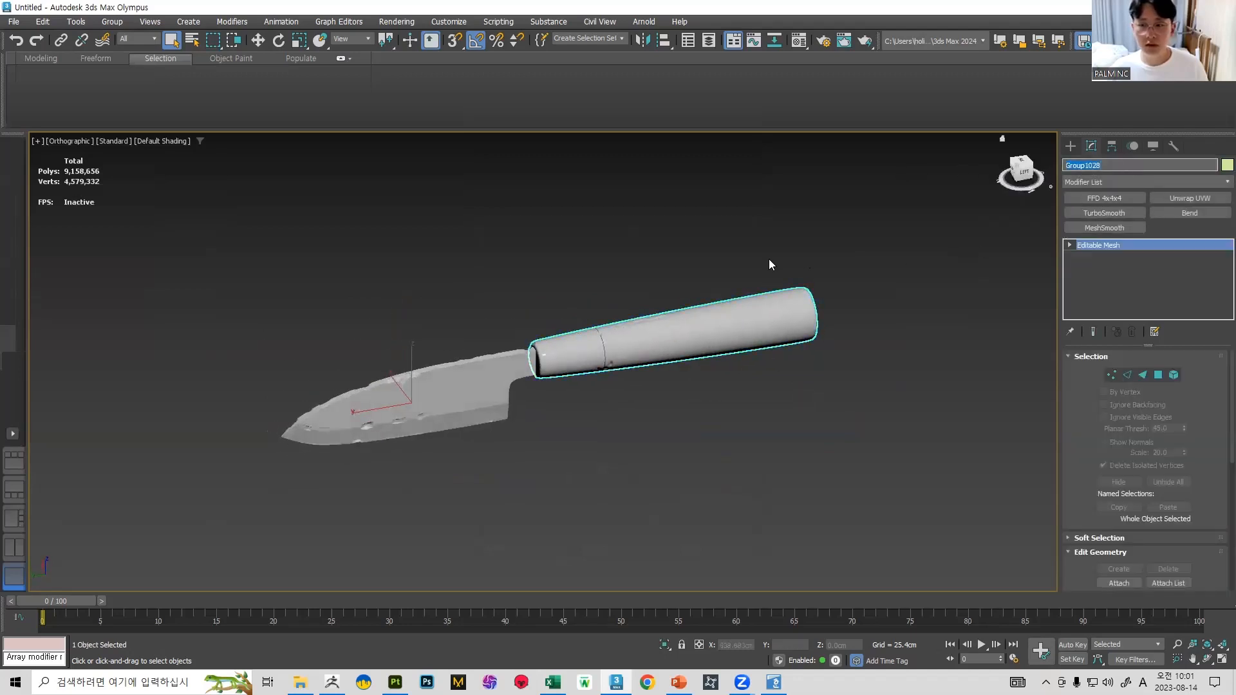
pyautogui.moveTo(273, 259); pyautogui.dragTo(612, 495)
pyautogui.rightClick(656, 338)
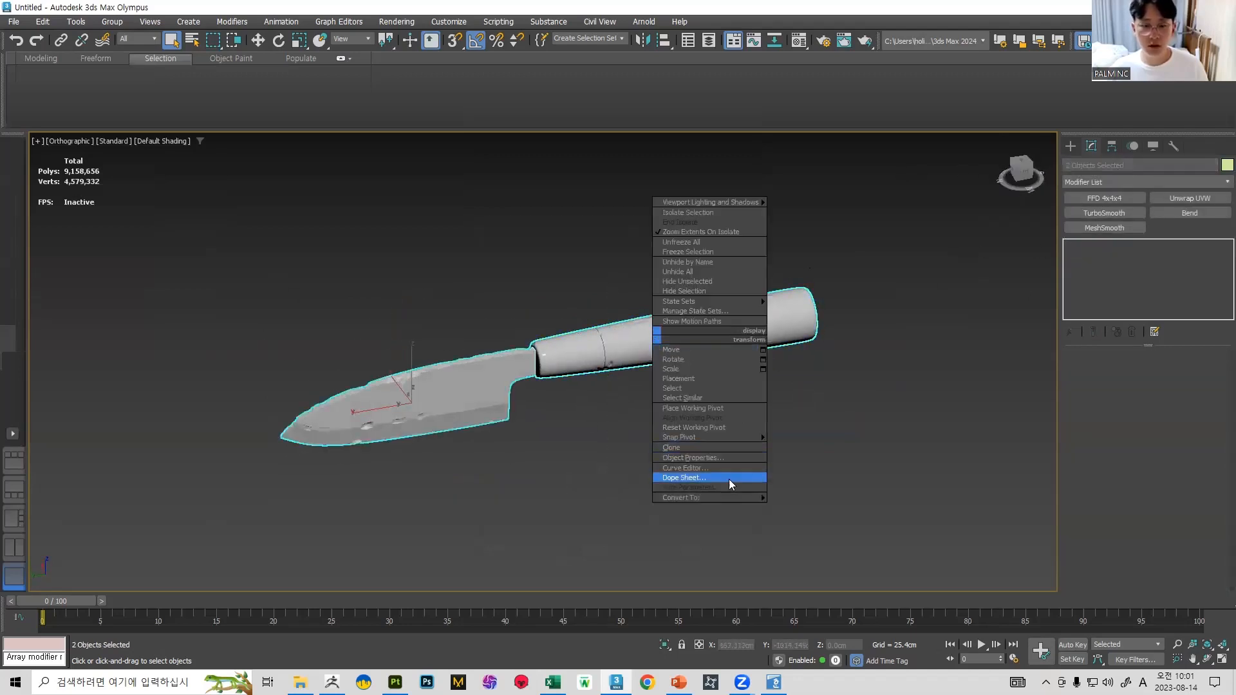
pyautogui.moveTo(708, 501)
pyautogui.click(814, 507)
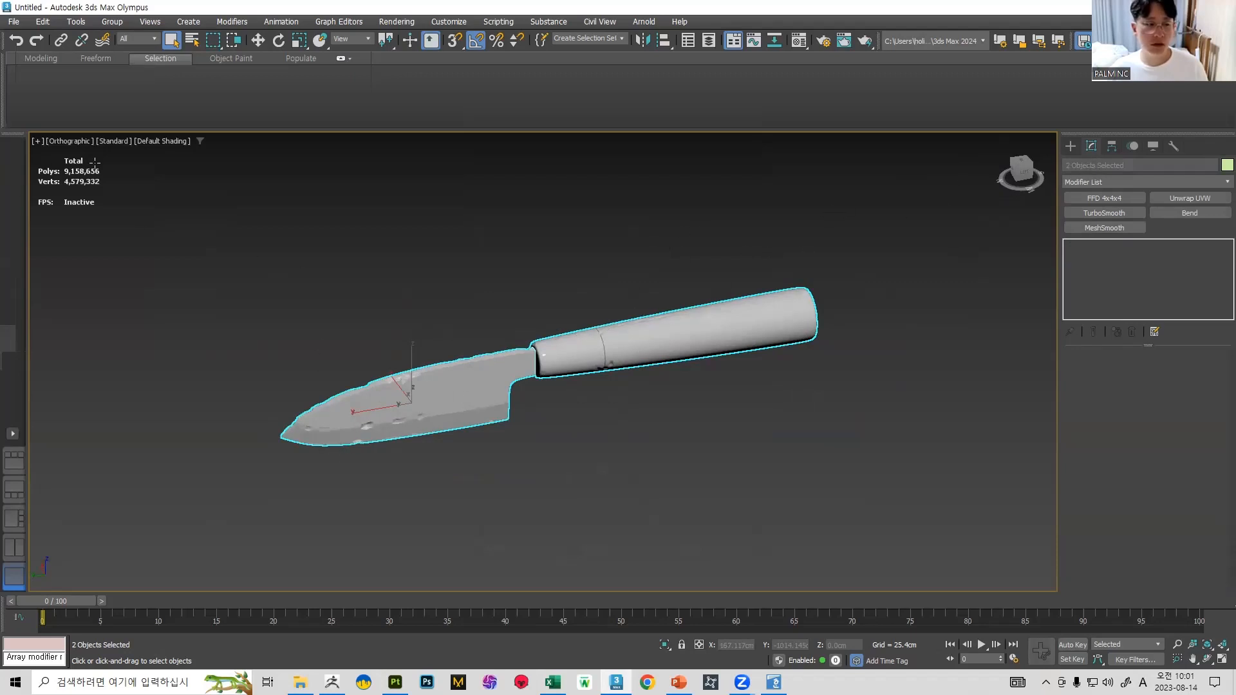
# Step: Check the handle's subtool name in ZBrush and rename the handle mesh in 3ds Max to B_high
pyautogui.scroll(3, 489, 236)
pyautogui.click(666, 391)
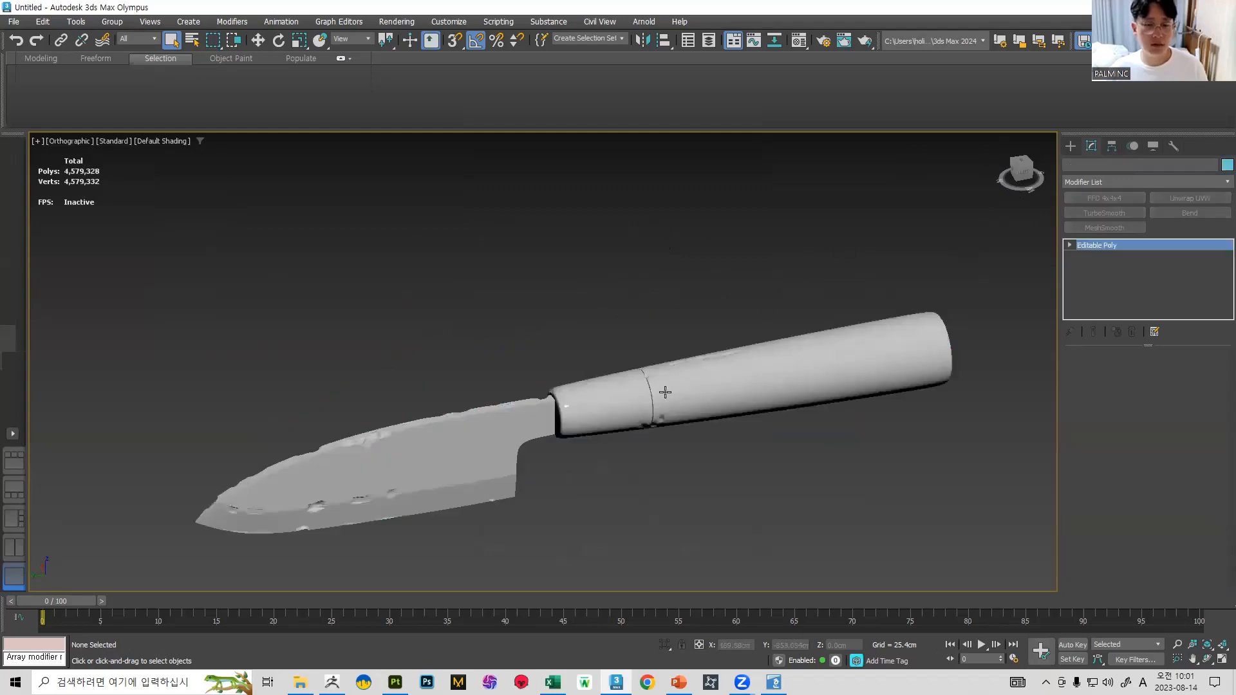
pyautogui.click(1107, 163)
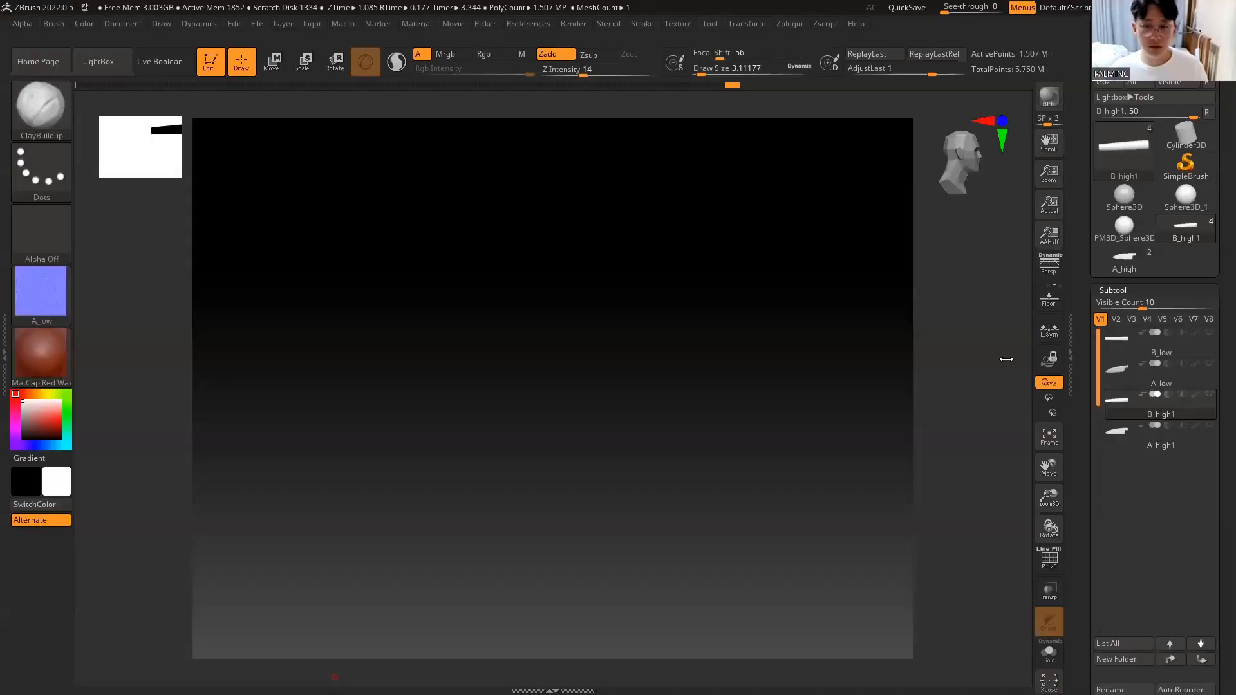
pyautogui.click(1124, 435)
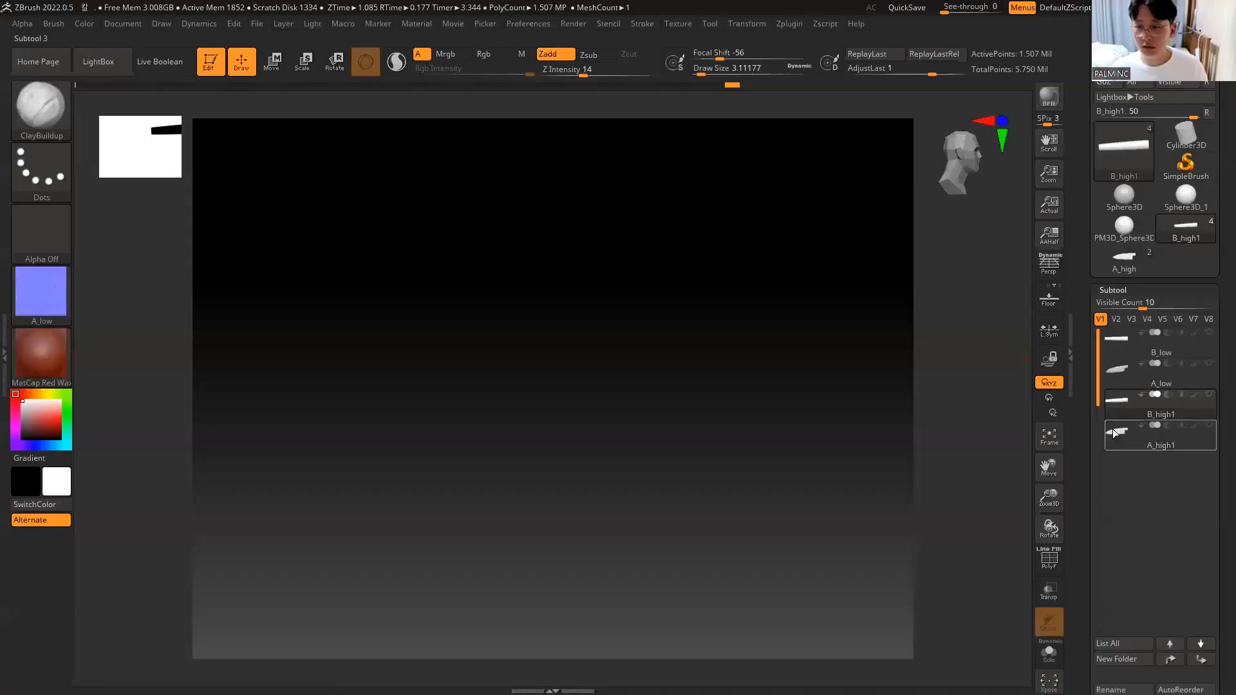
pyautogui.click(1121, 411)
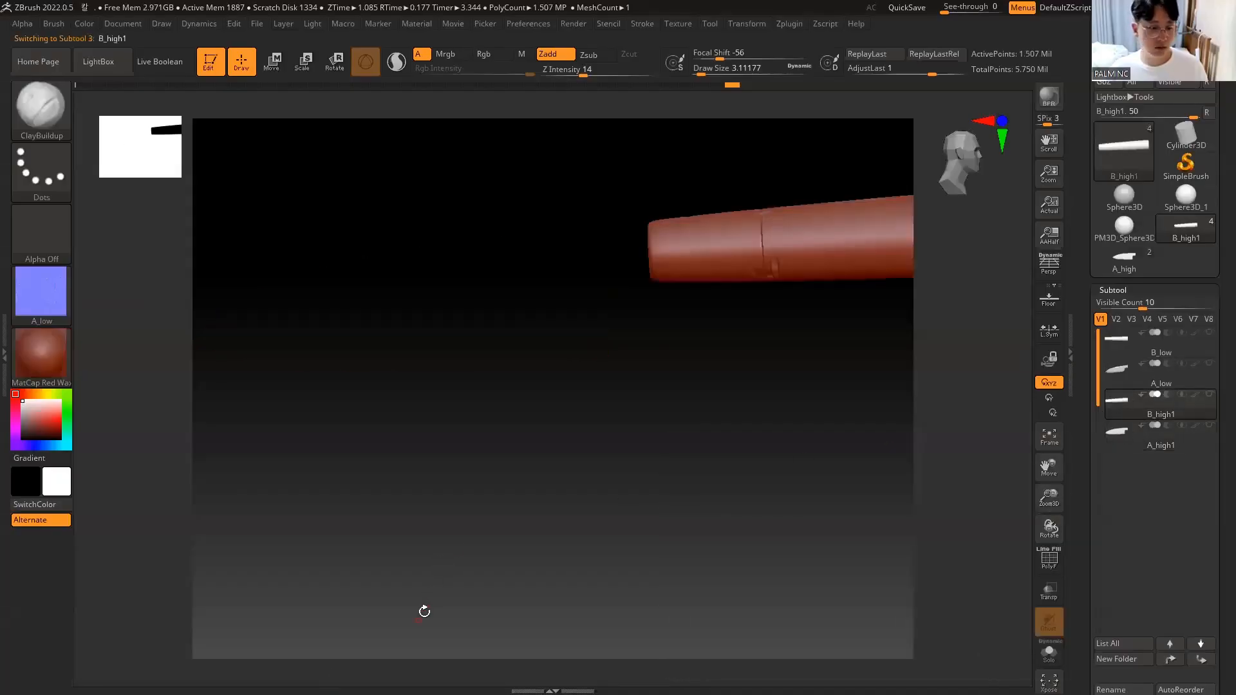
pyautogui.press('super')
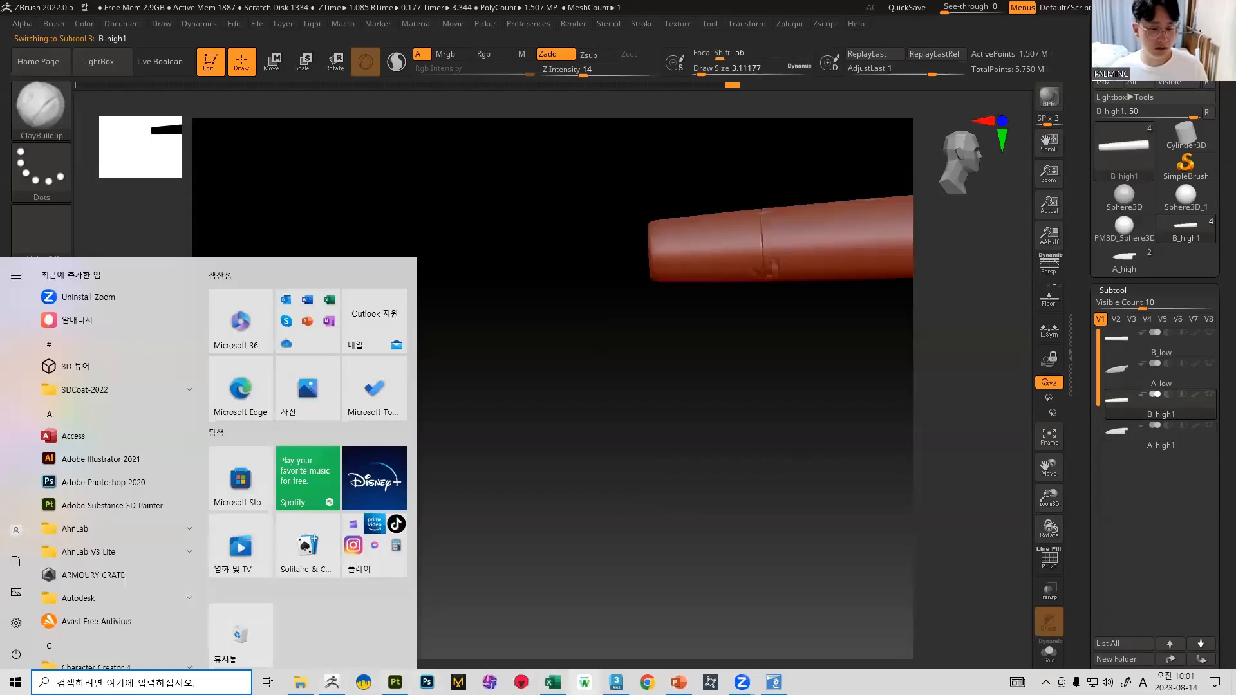
pyautogui.click(616, 683)
pyautogui.doubleClick(1111, 168)
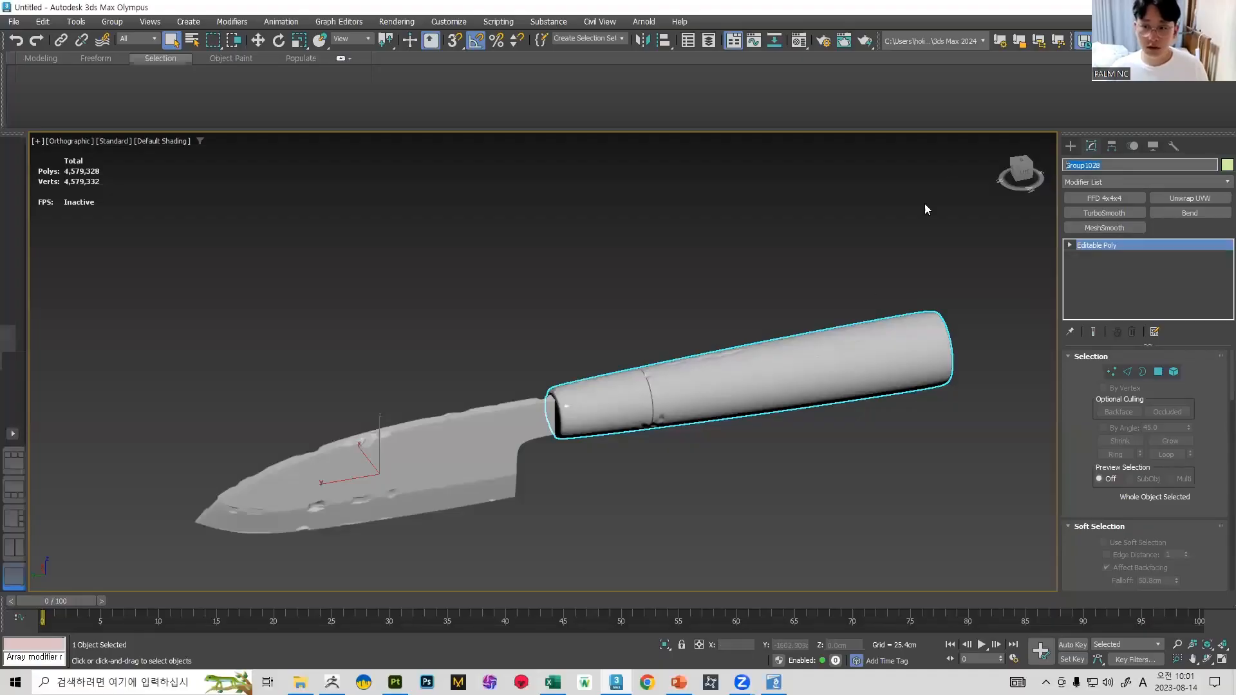
pyautogui.write('b')
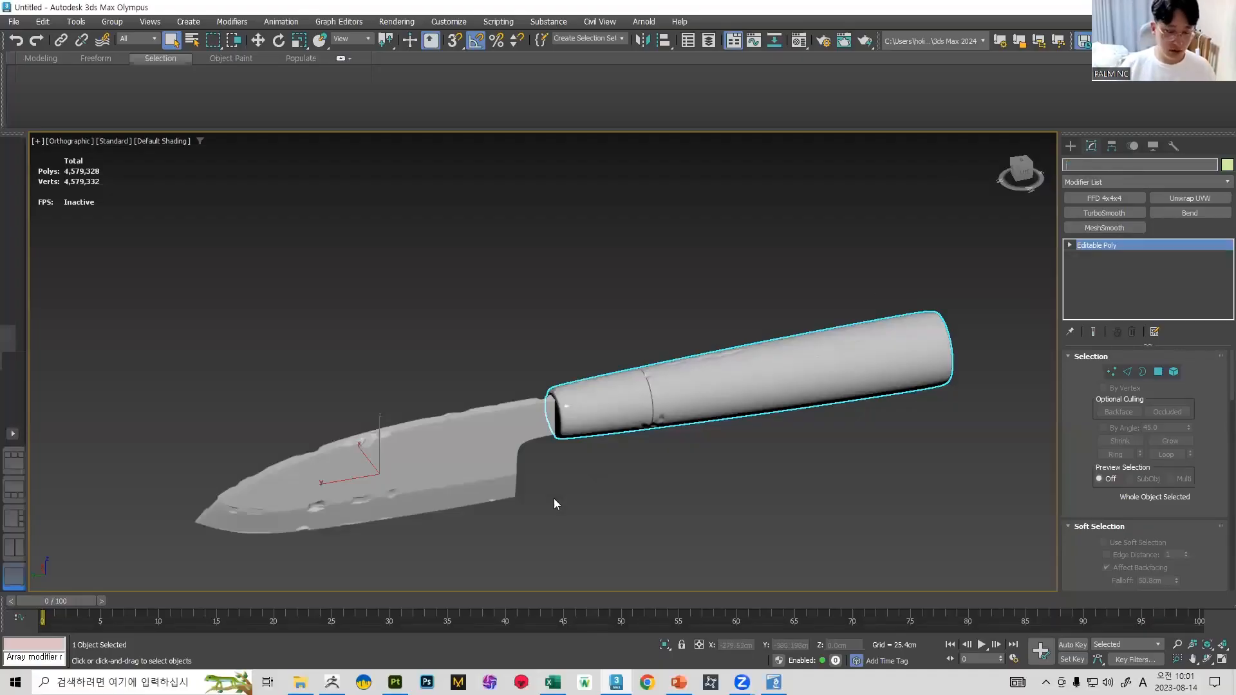
pyautogui.write('igh')
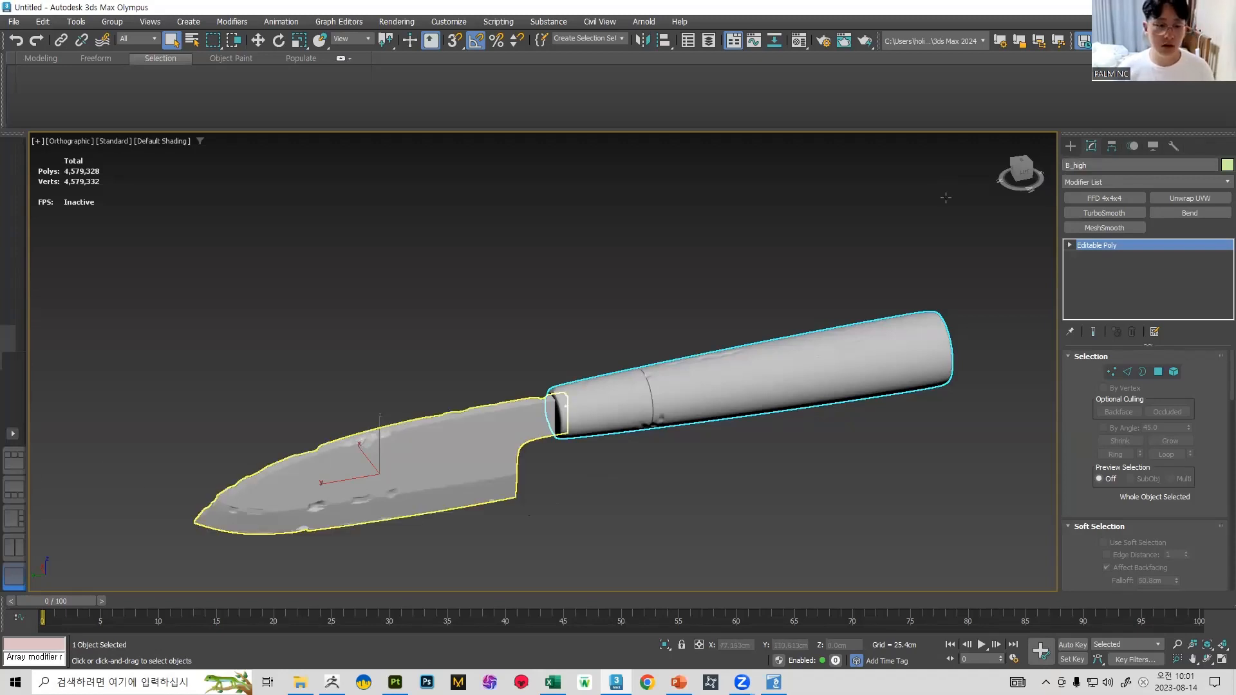
# Step: Rename the high-poly blade mesh to A_high
pyautogui.click(329, 468)
pyautogui.click(1134, 169)
pyautogui.write('A')
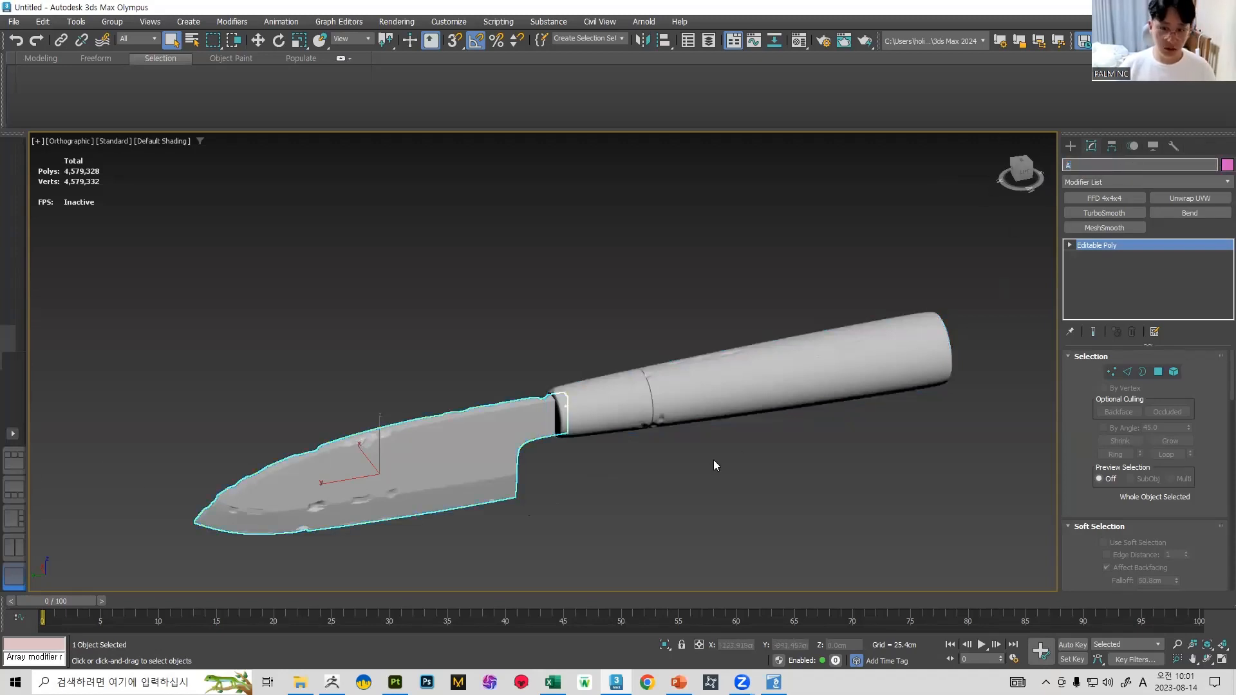
pyautogui.write('_high')
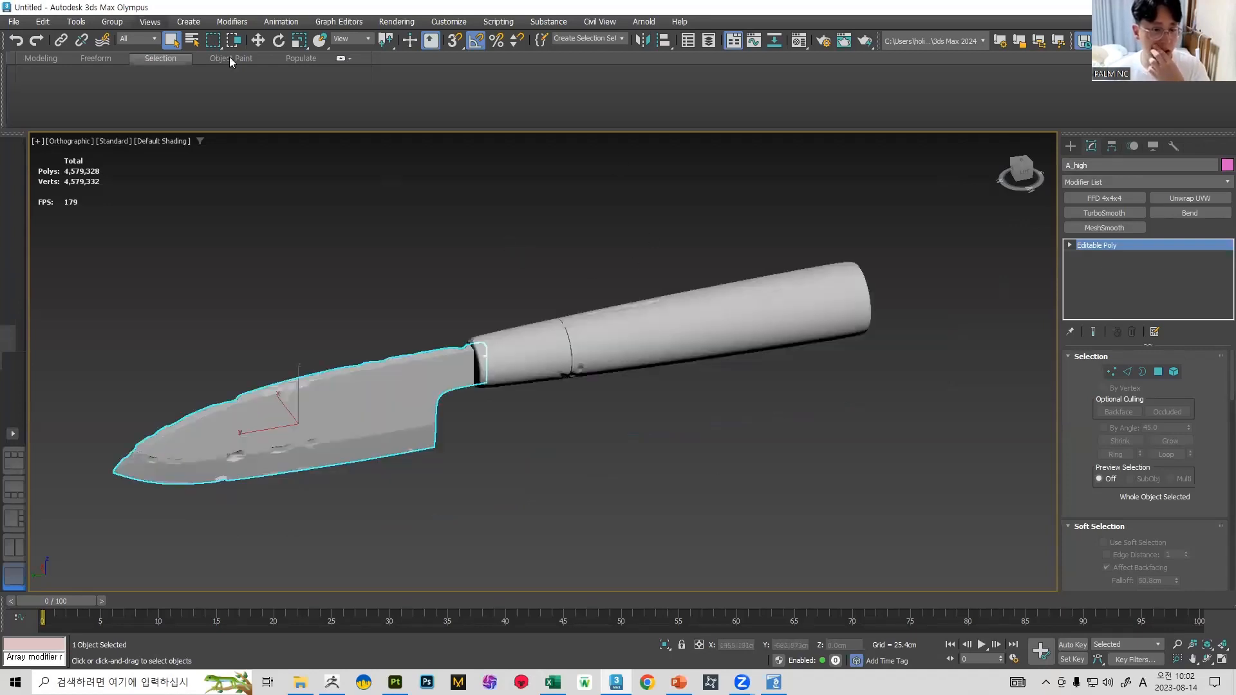
# Step: Export the selected blade and handle to the desktop as the FBX file 칼_high, overwriting the existing file
pyautogui.click(474, 417)
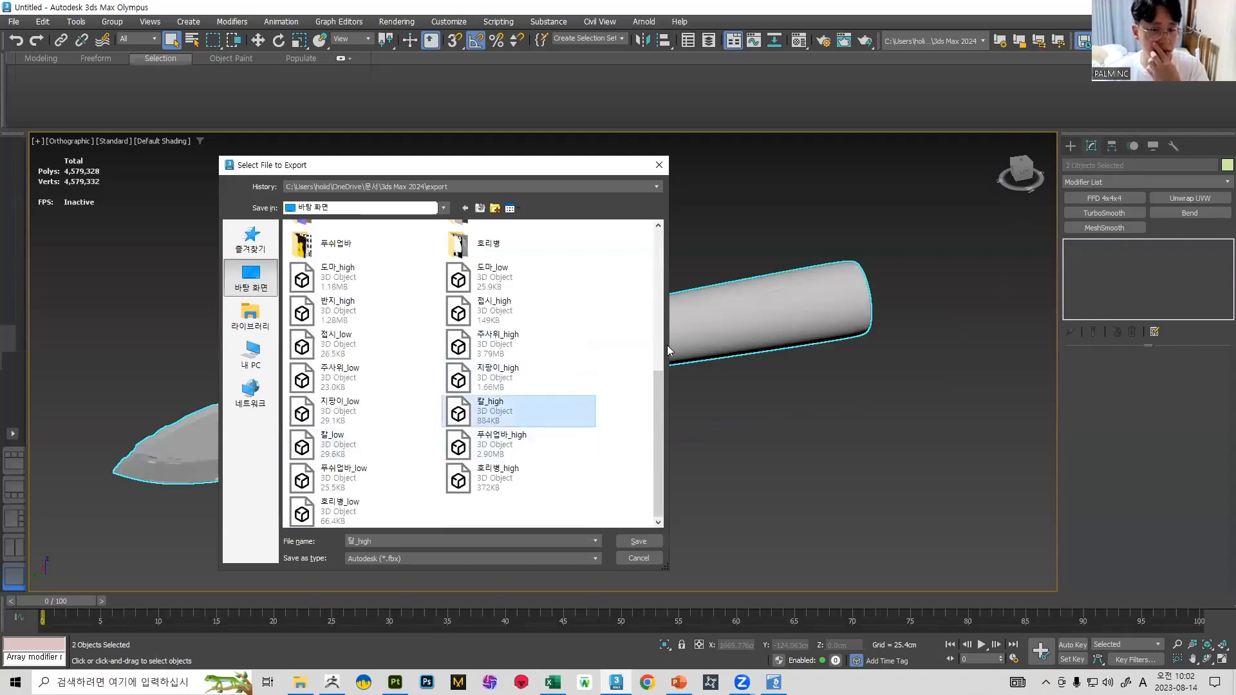
pyautogui.press('Return')
pyautogui.click(672, 358)
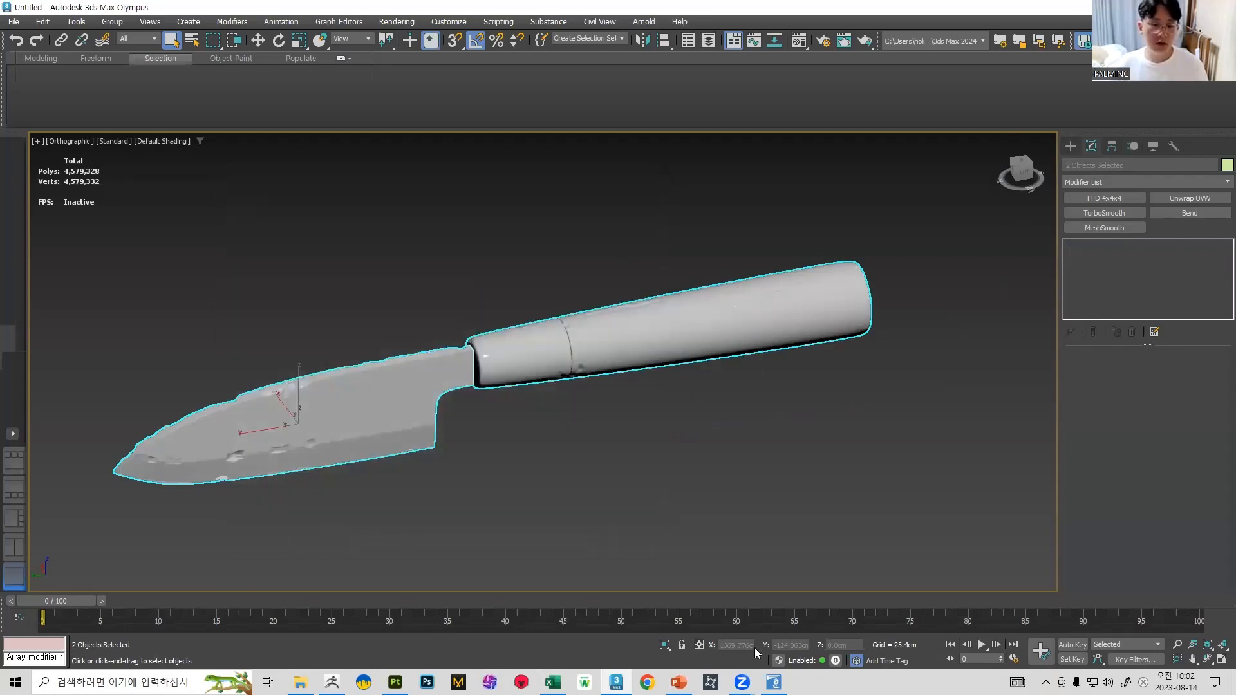
pyautogui.click(773, 525)
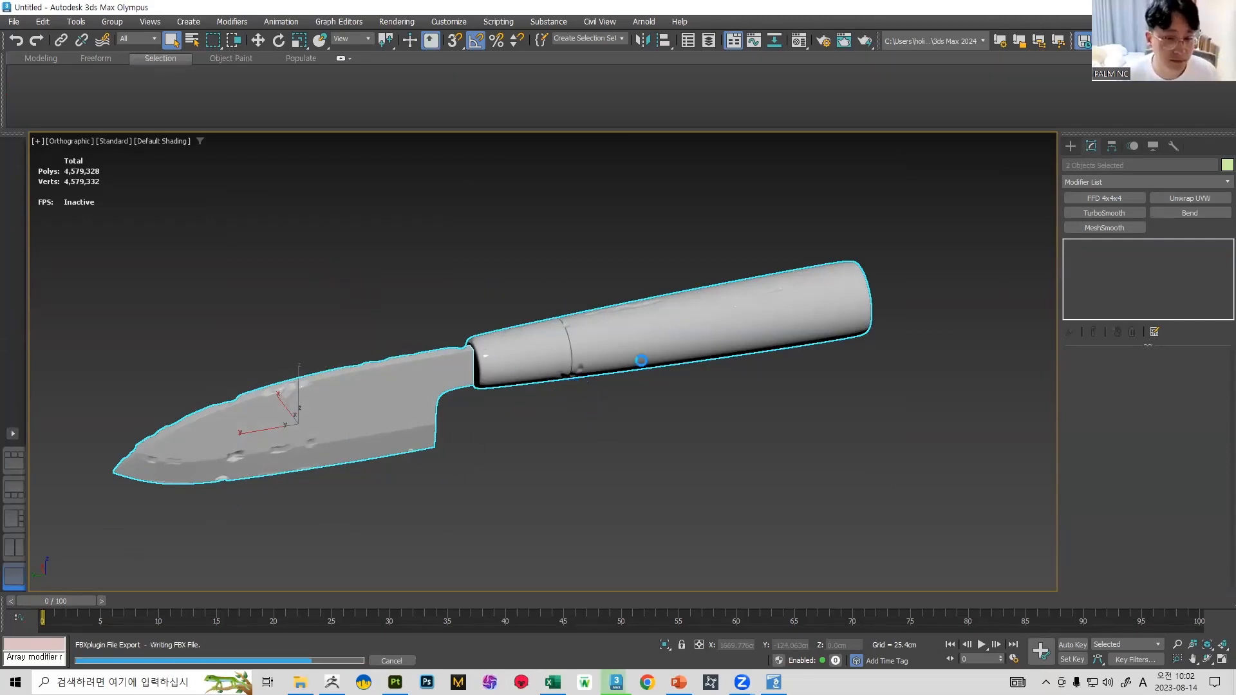
pyautogui.scroll(-3, 444, 504)
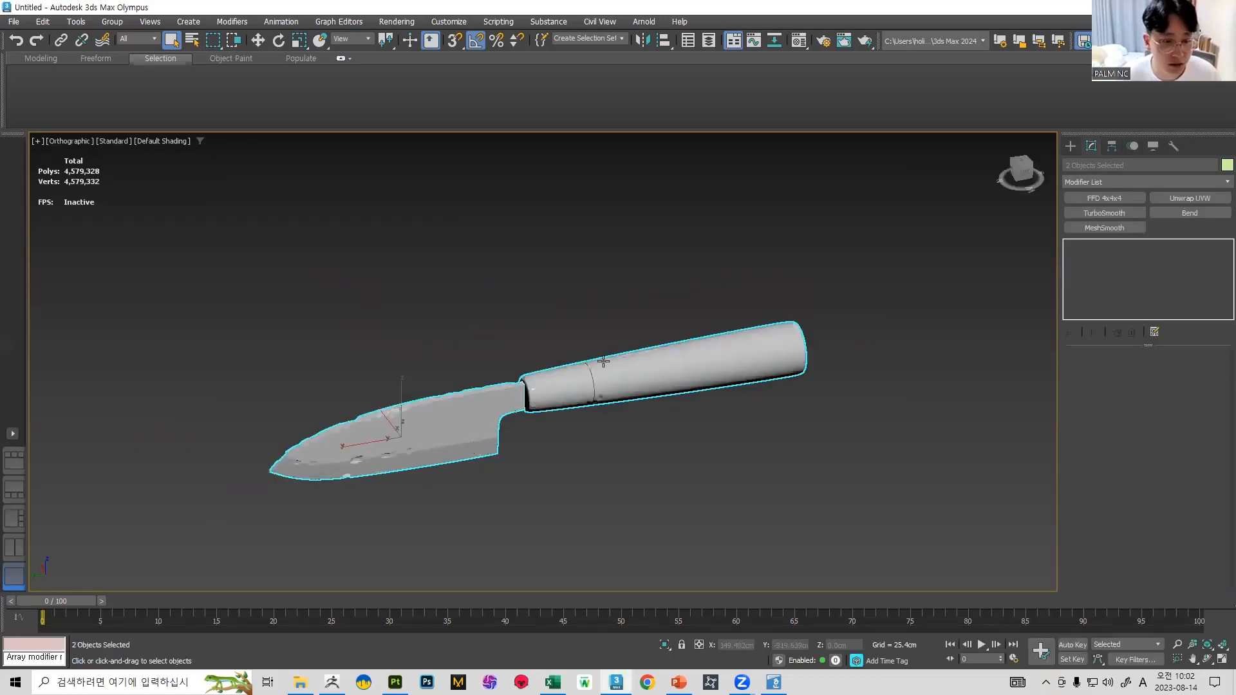